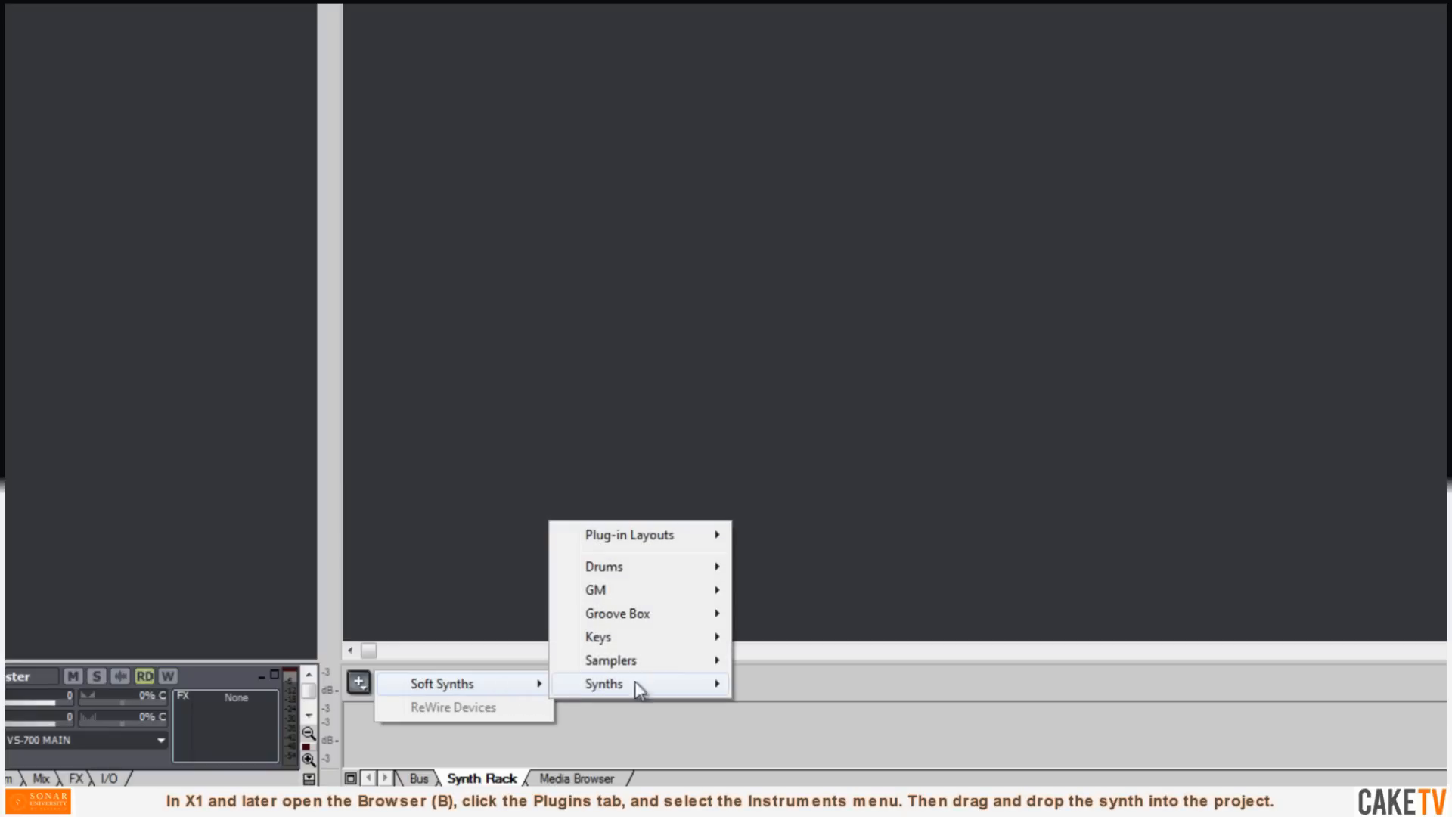
Step: Insert the Session Drummer 3 soft synth with a MIDI source track, a synth track folder and all stereo synth audio outputs
mouse_move(708, 569)
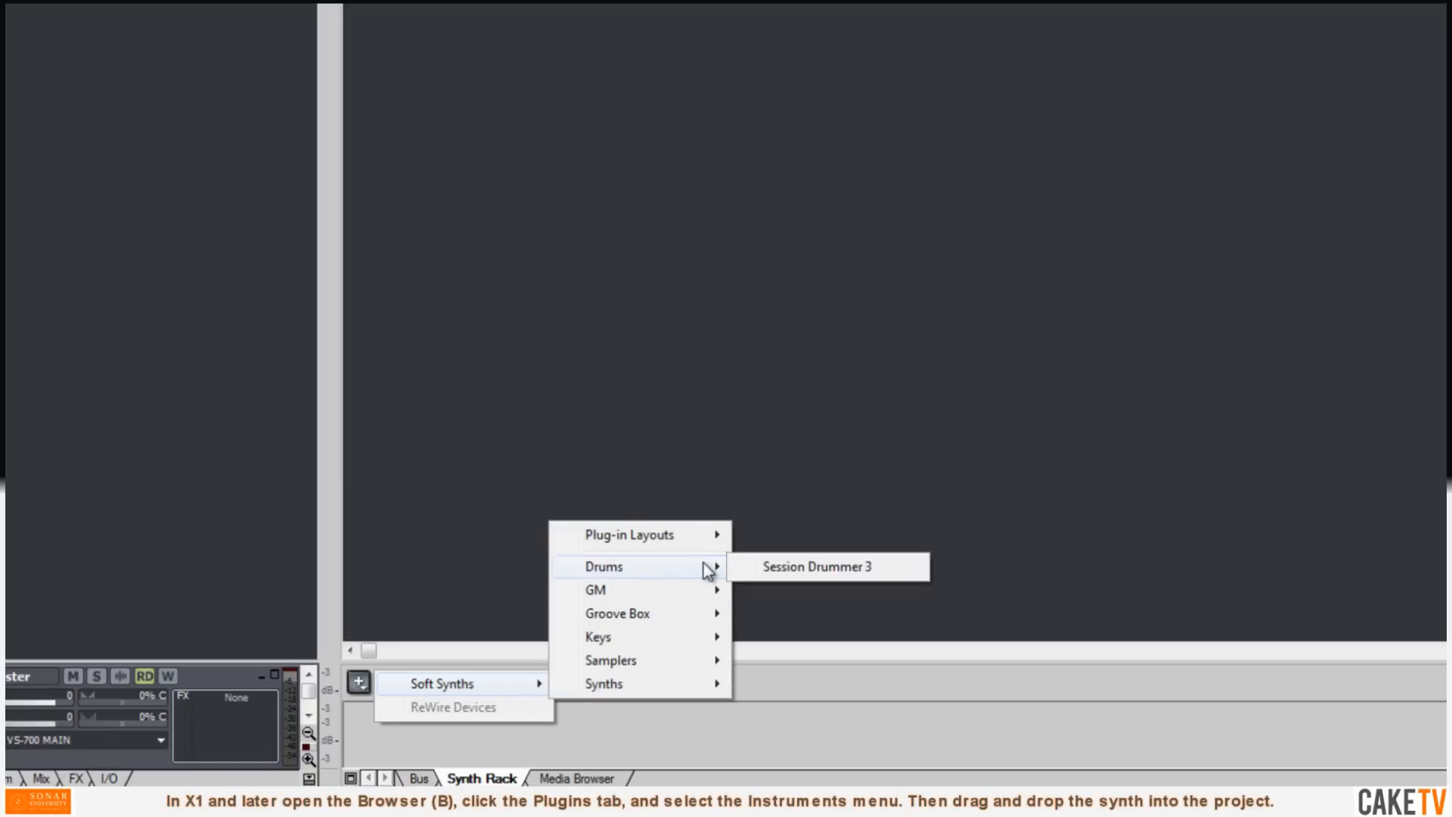
click(825, 567)
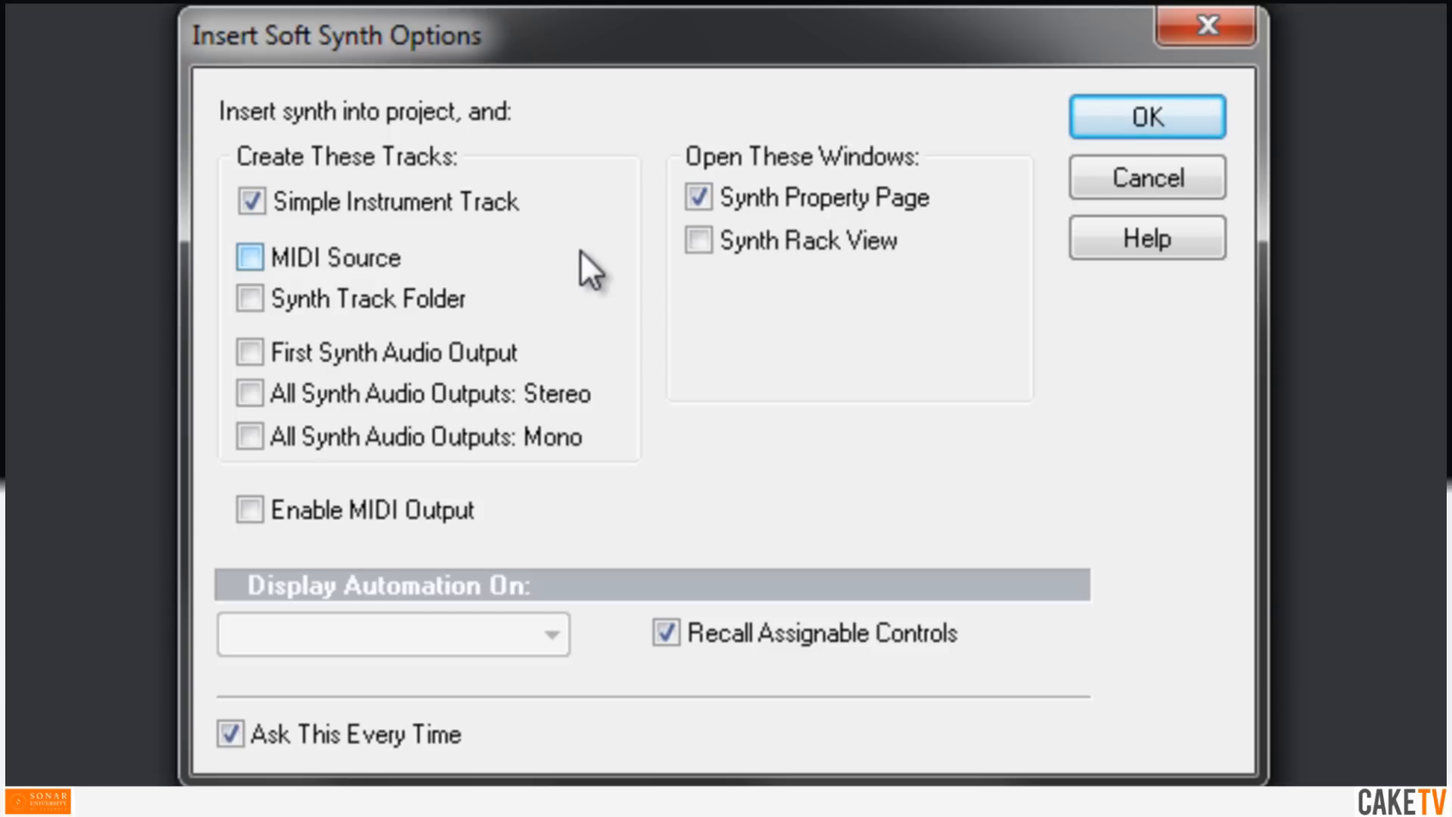
click(466, 407)
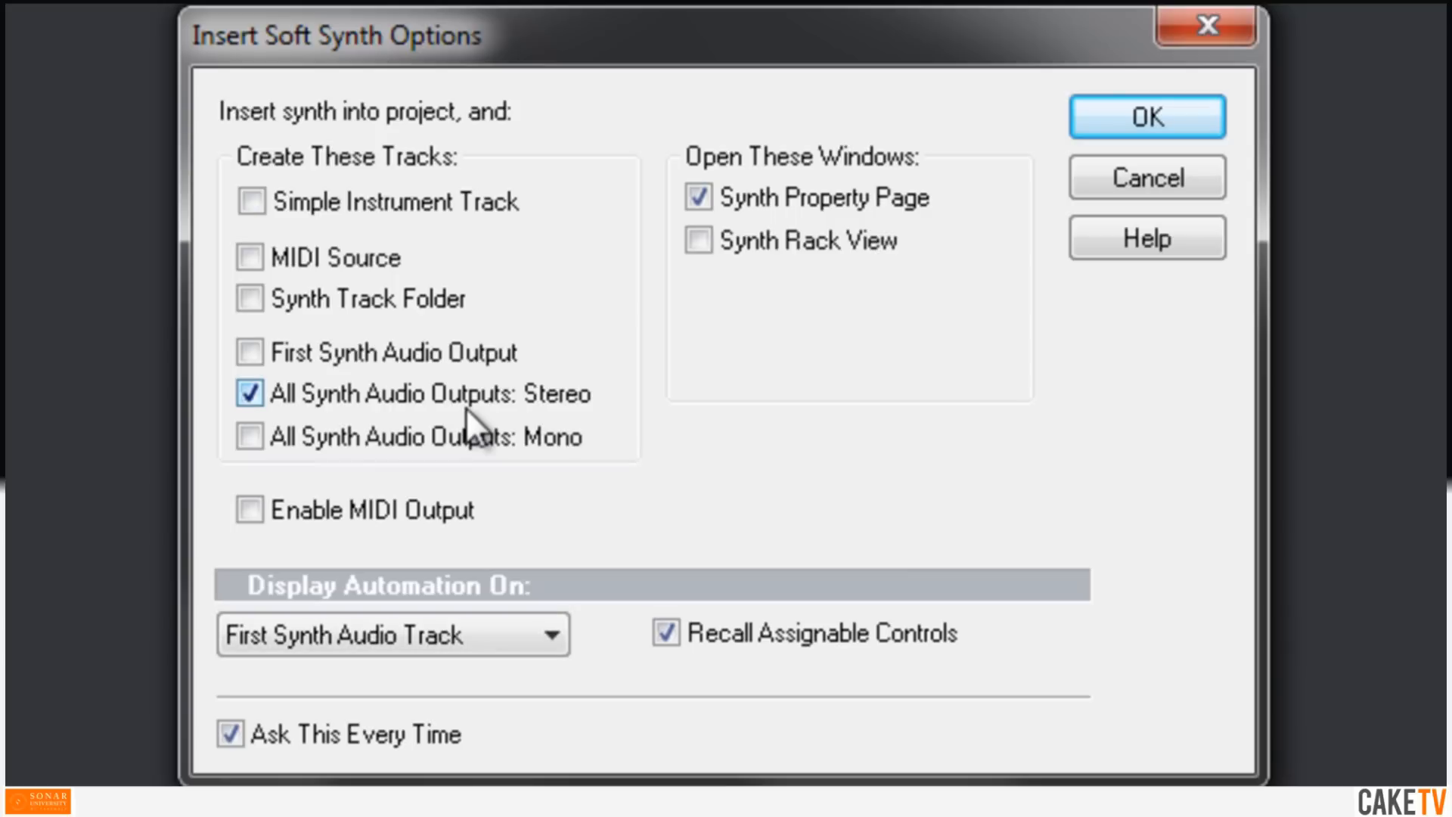
click(373, 248)
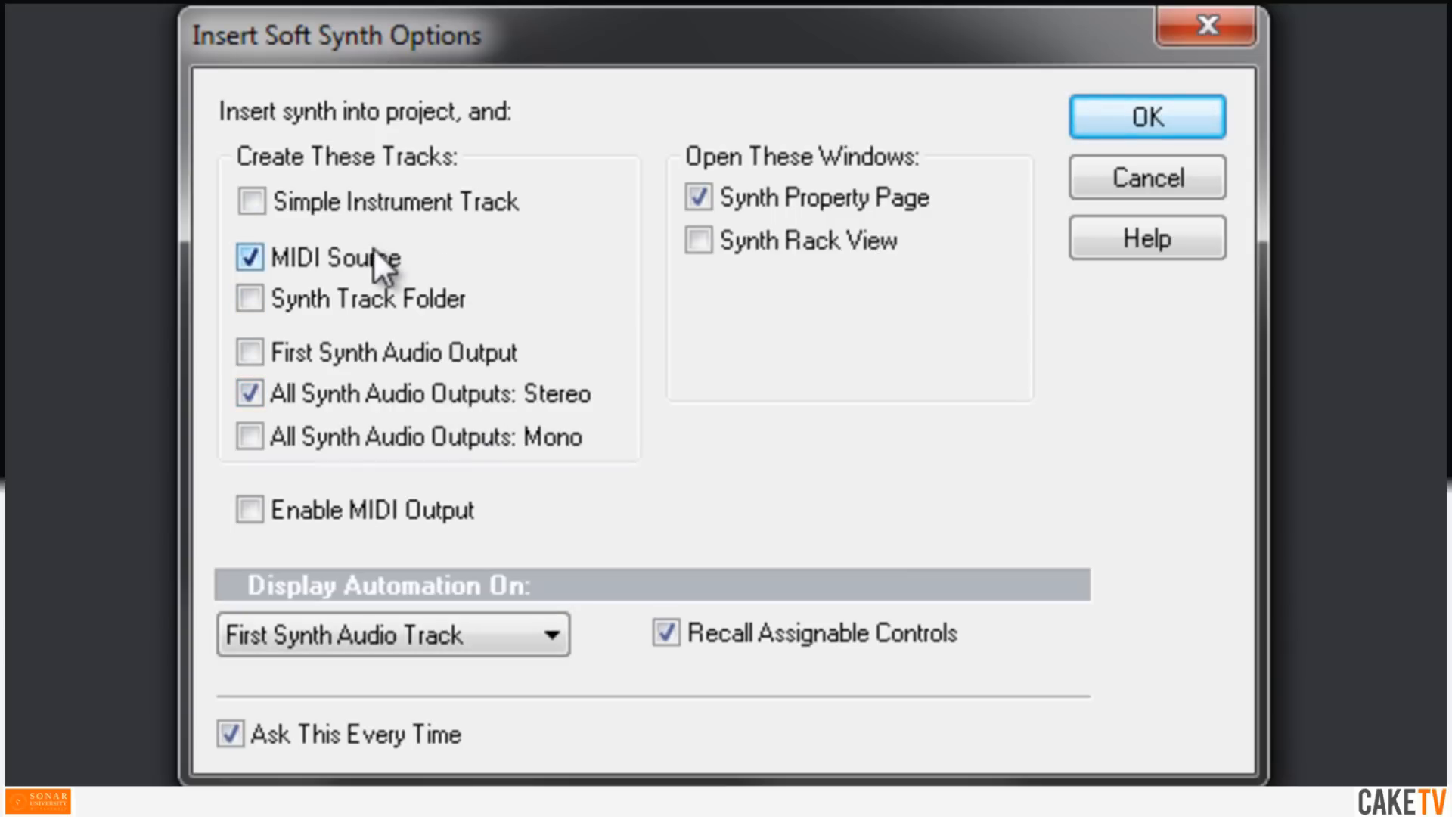
click(391, 296)
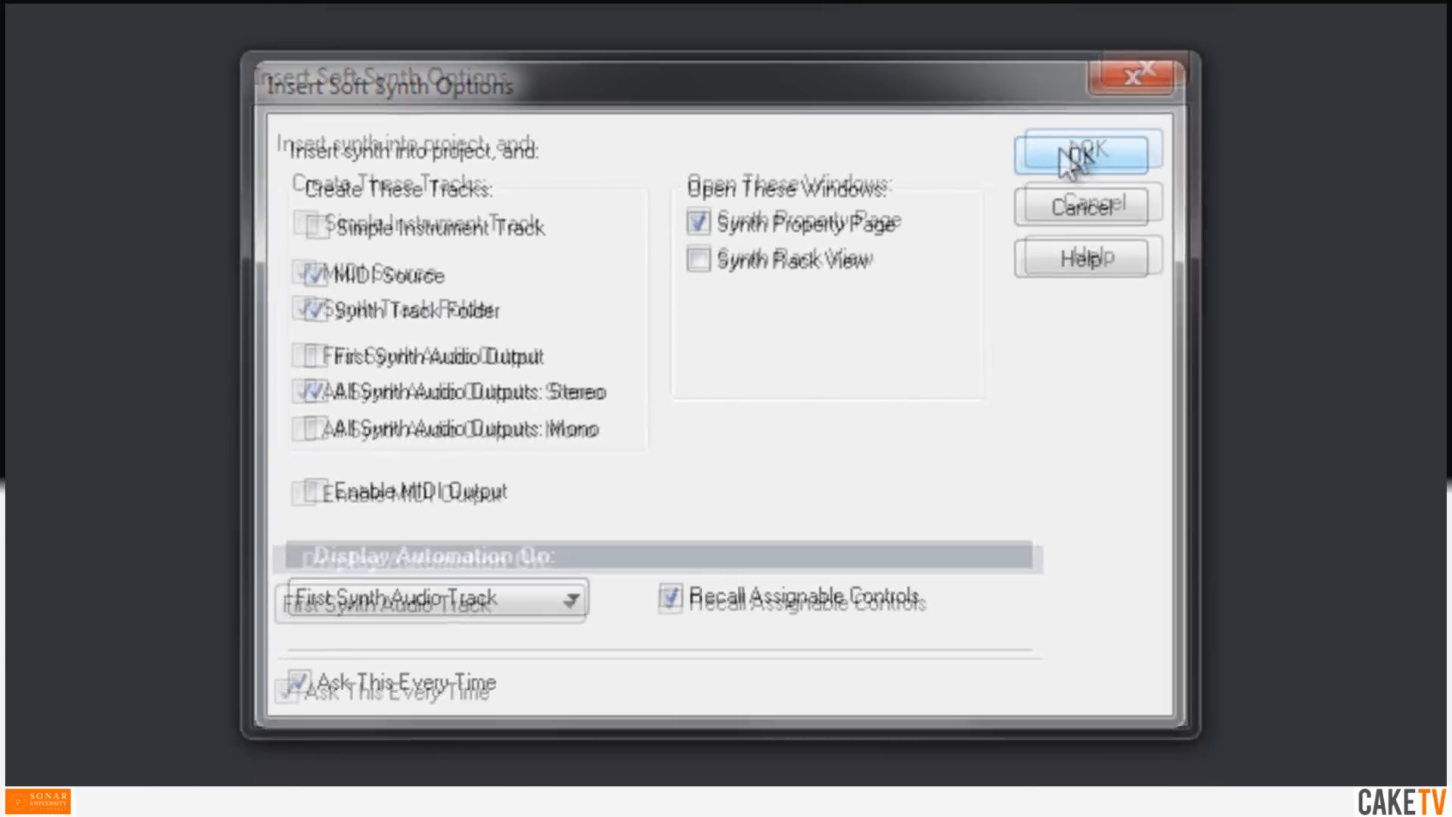
click(1067, 155)
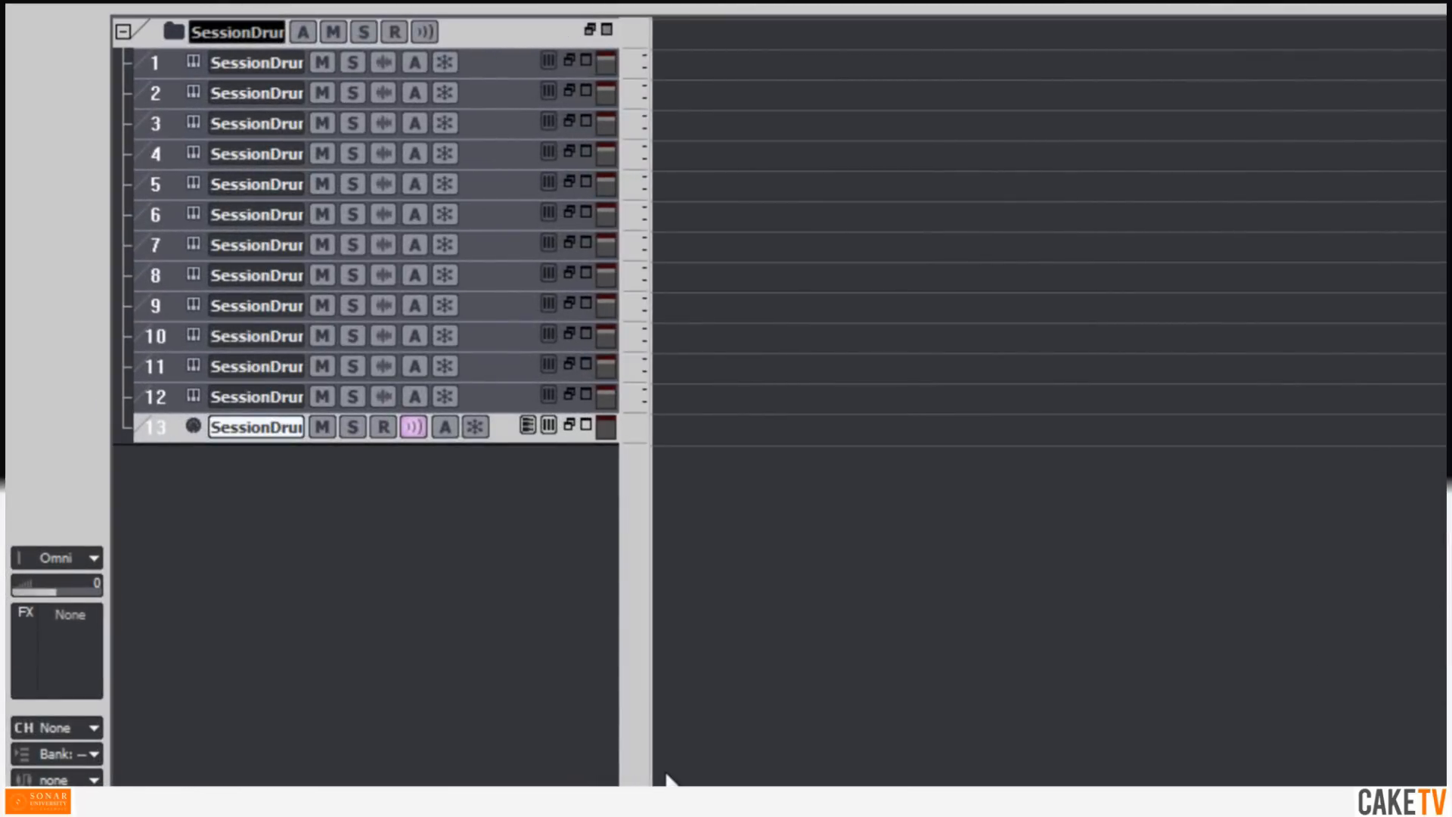
Step: Enlarge the tracks in the Session Drummer folder and lower the trim of all of them together to about -6.2
key(ctrl+Down)
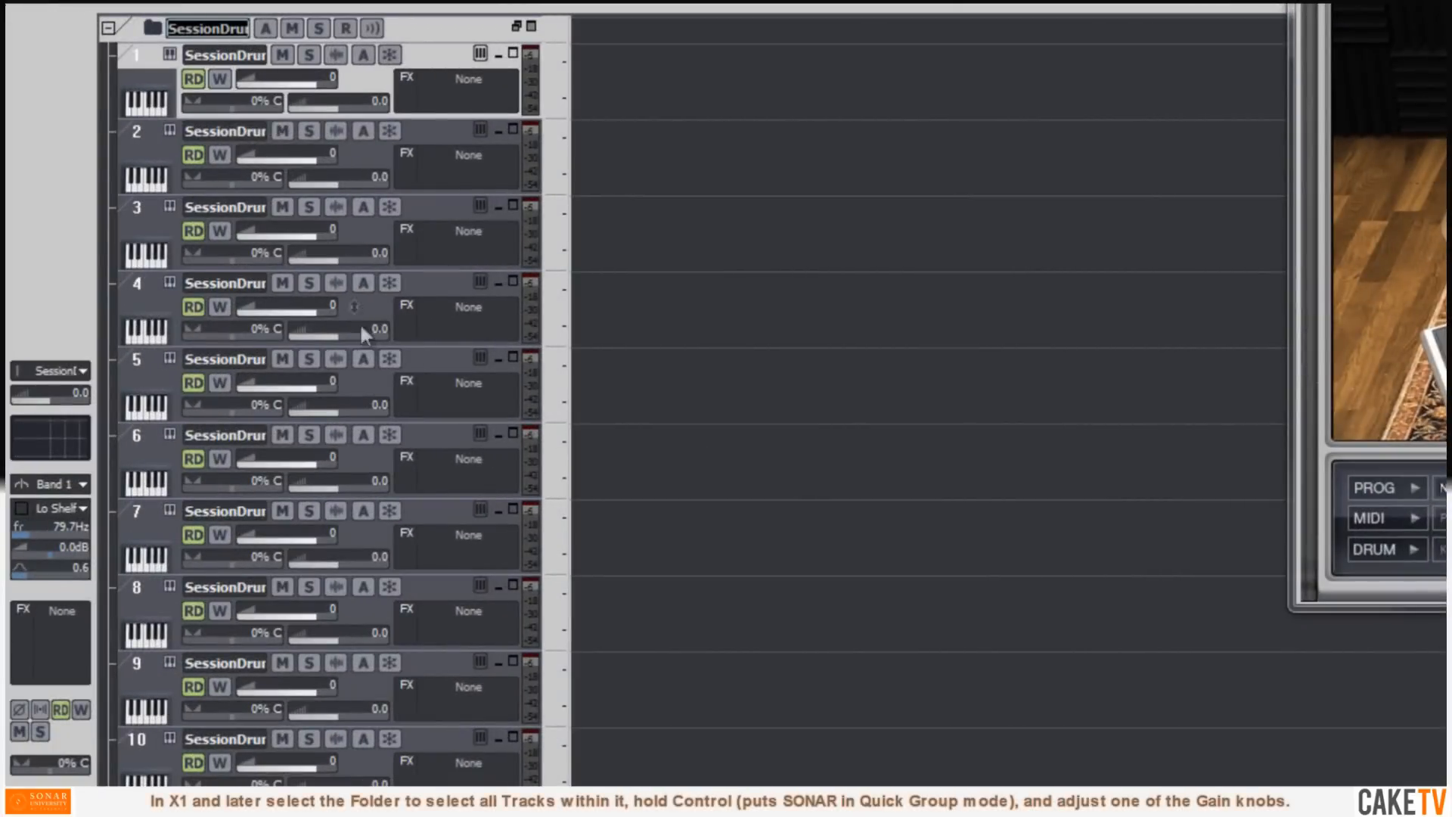
click(124, 23)
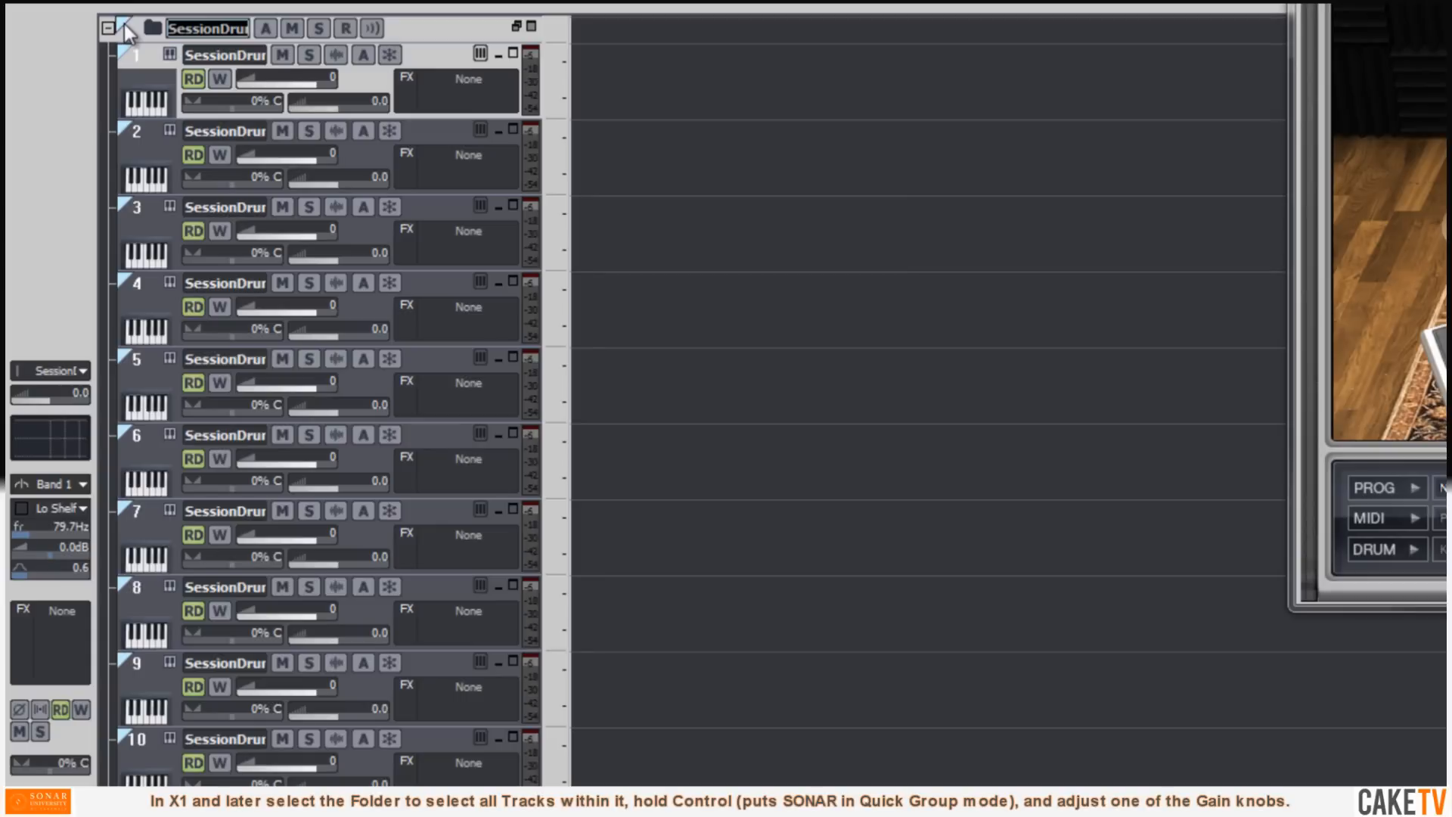
ctrl+click(362, 106)
scroll(361, 108, down, 9)
scroll(362, 106, down, 3)
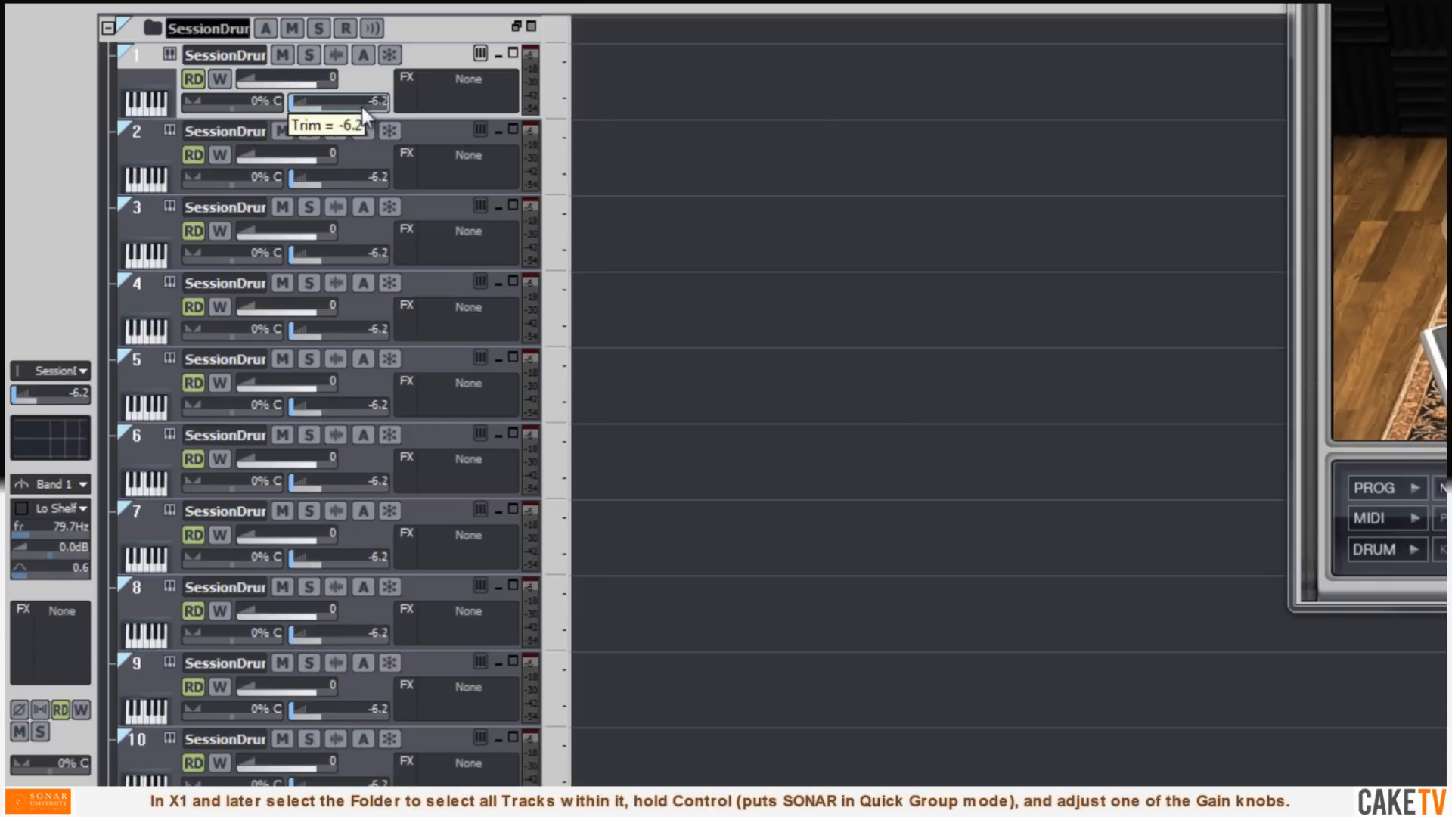
click(120, 26)
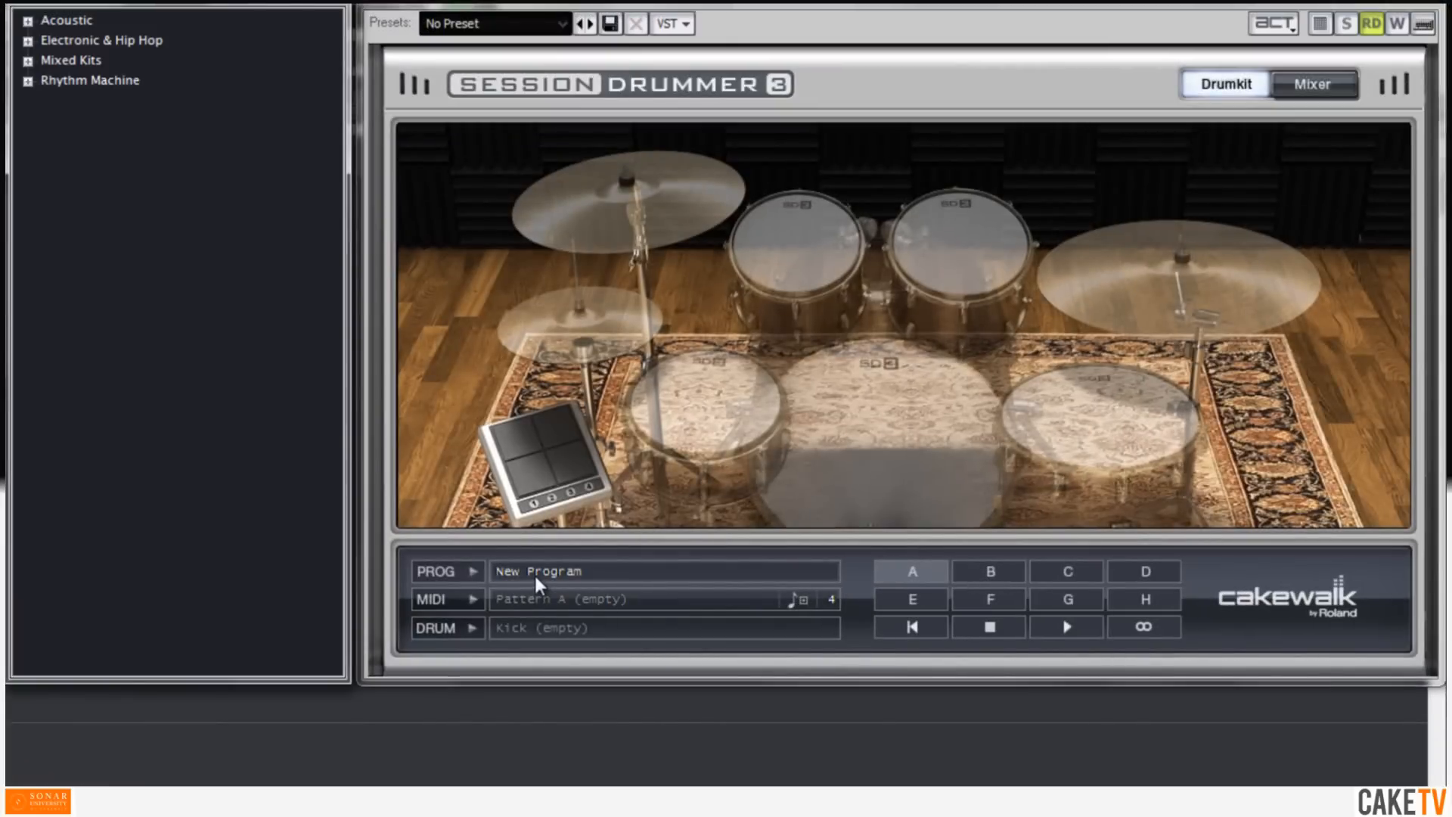
Step: Browse the kit programs in the Acoustic, Electronic & Hip Hop, Mixed Kits and Rhythm Machine categories, leaving only Acoustic expanded
click(27, 21)
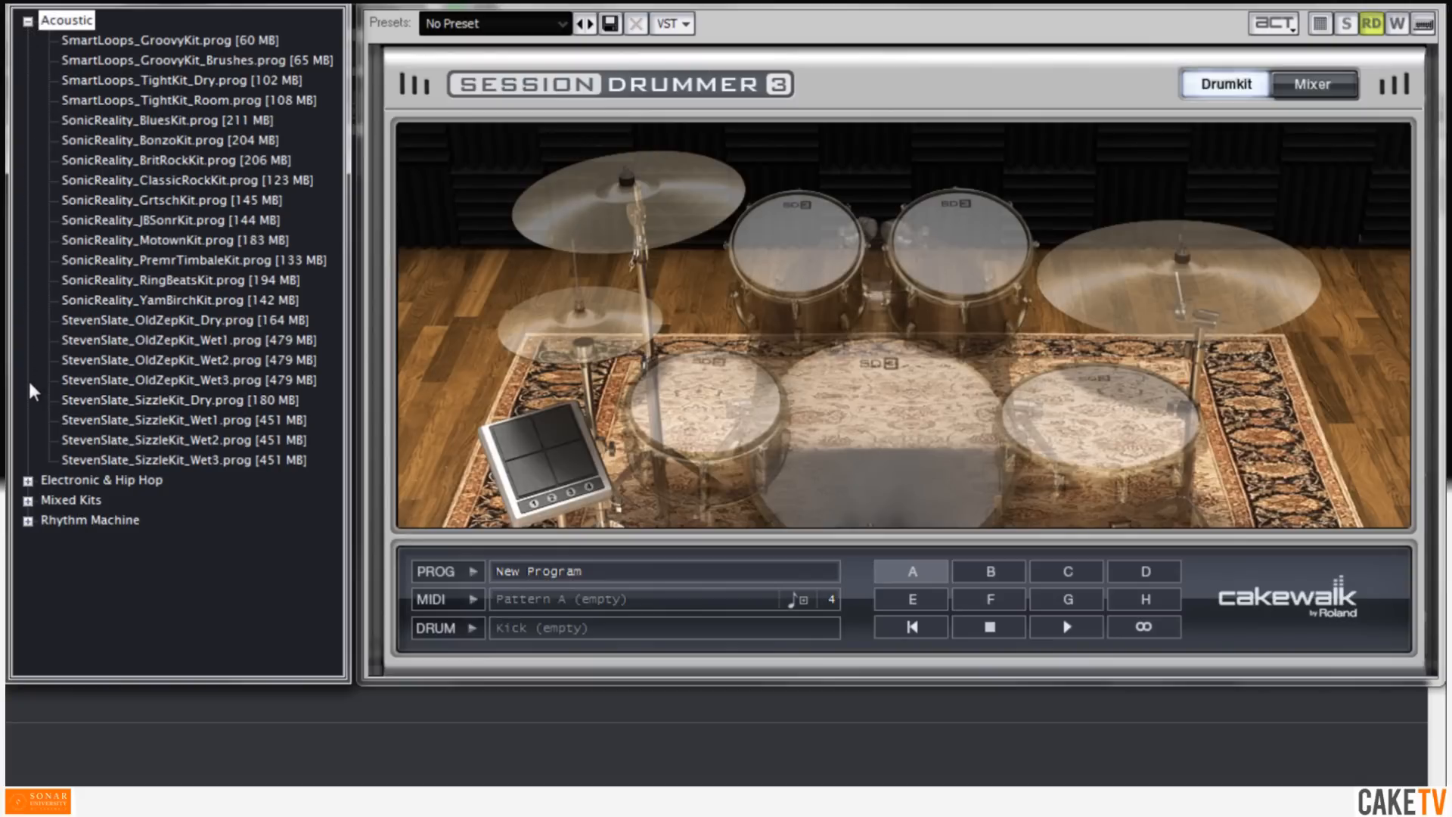
click(28, 481)
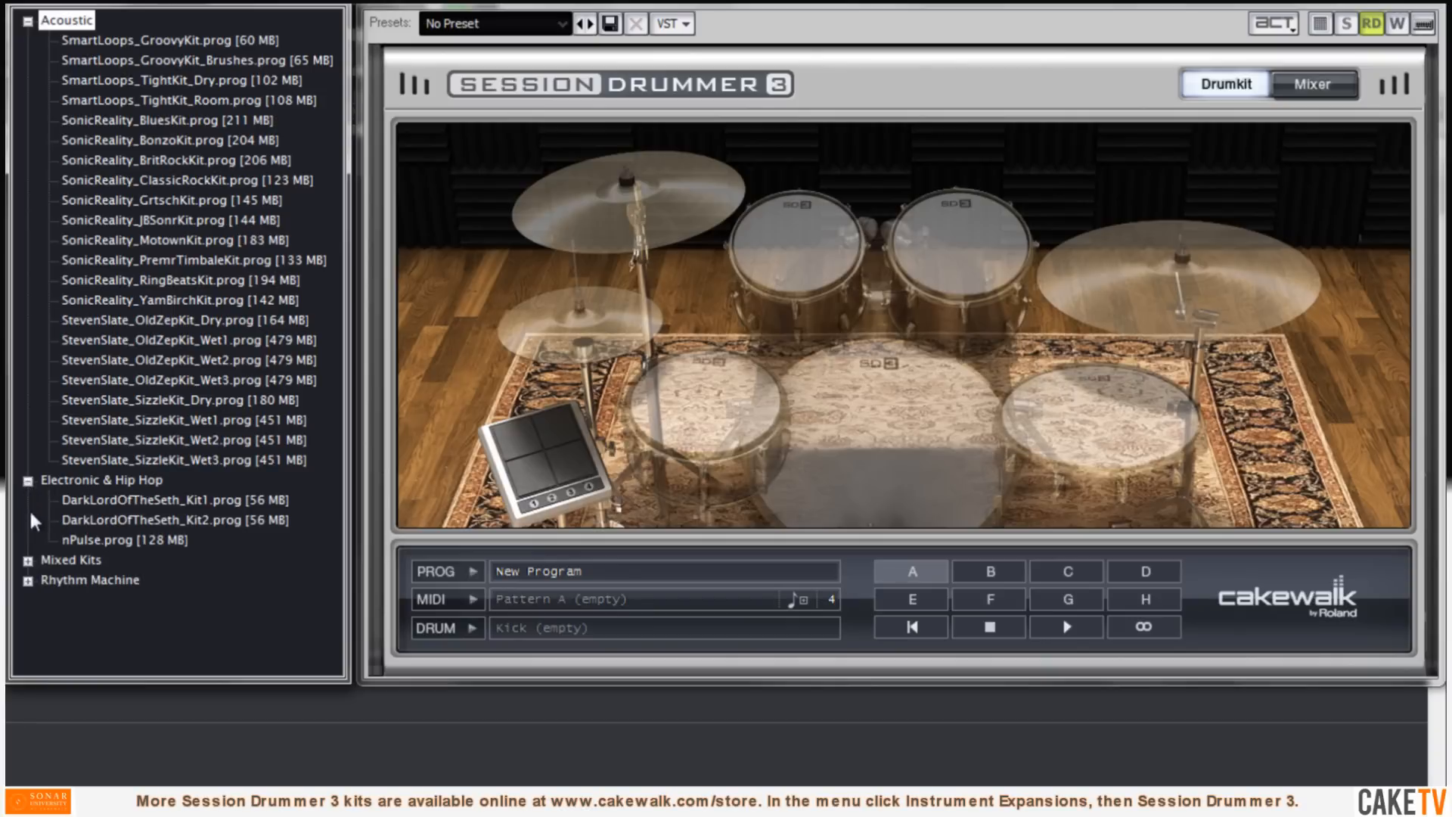
click(26, 560)
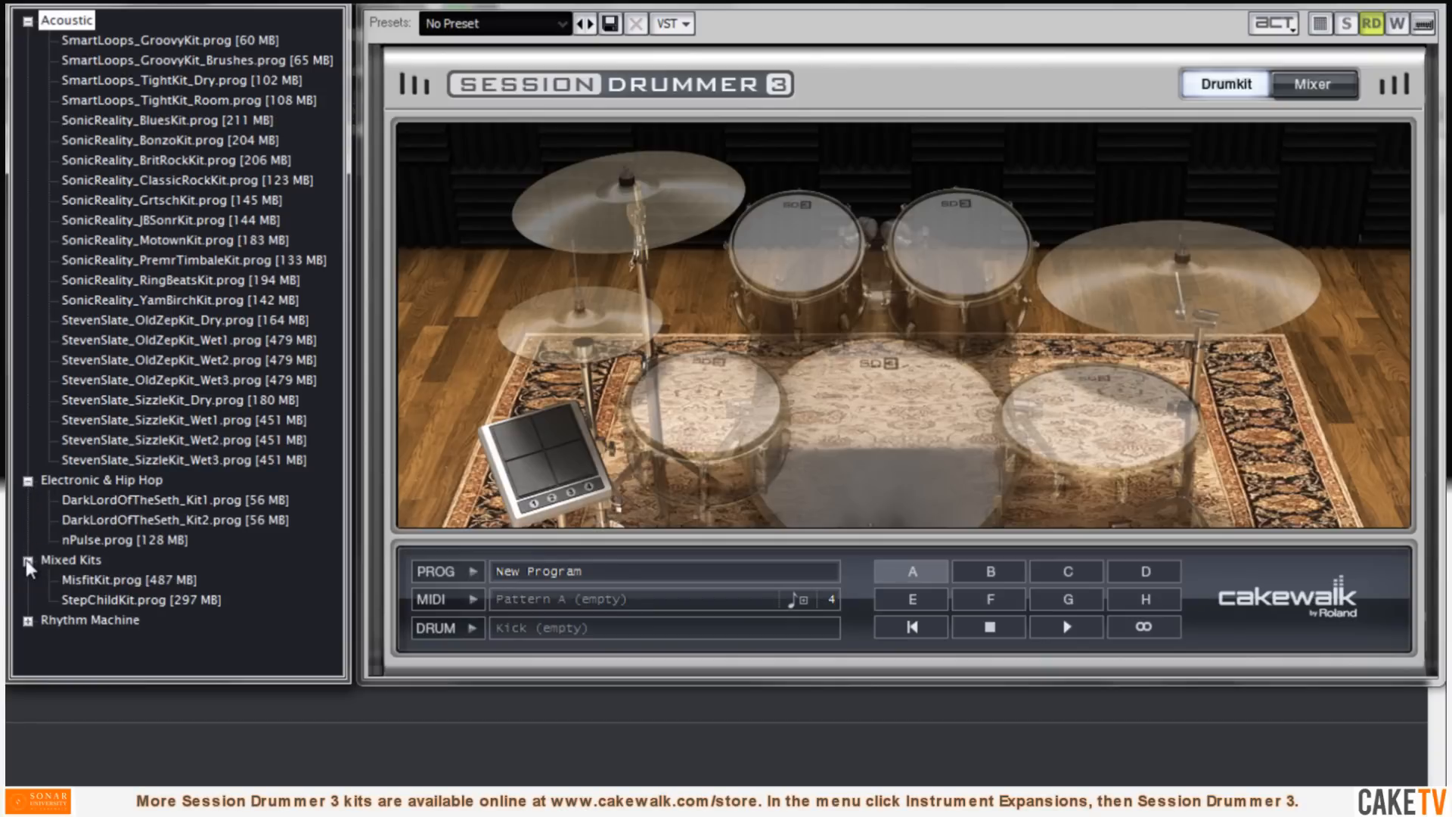
click(28, 621)
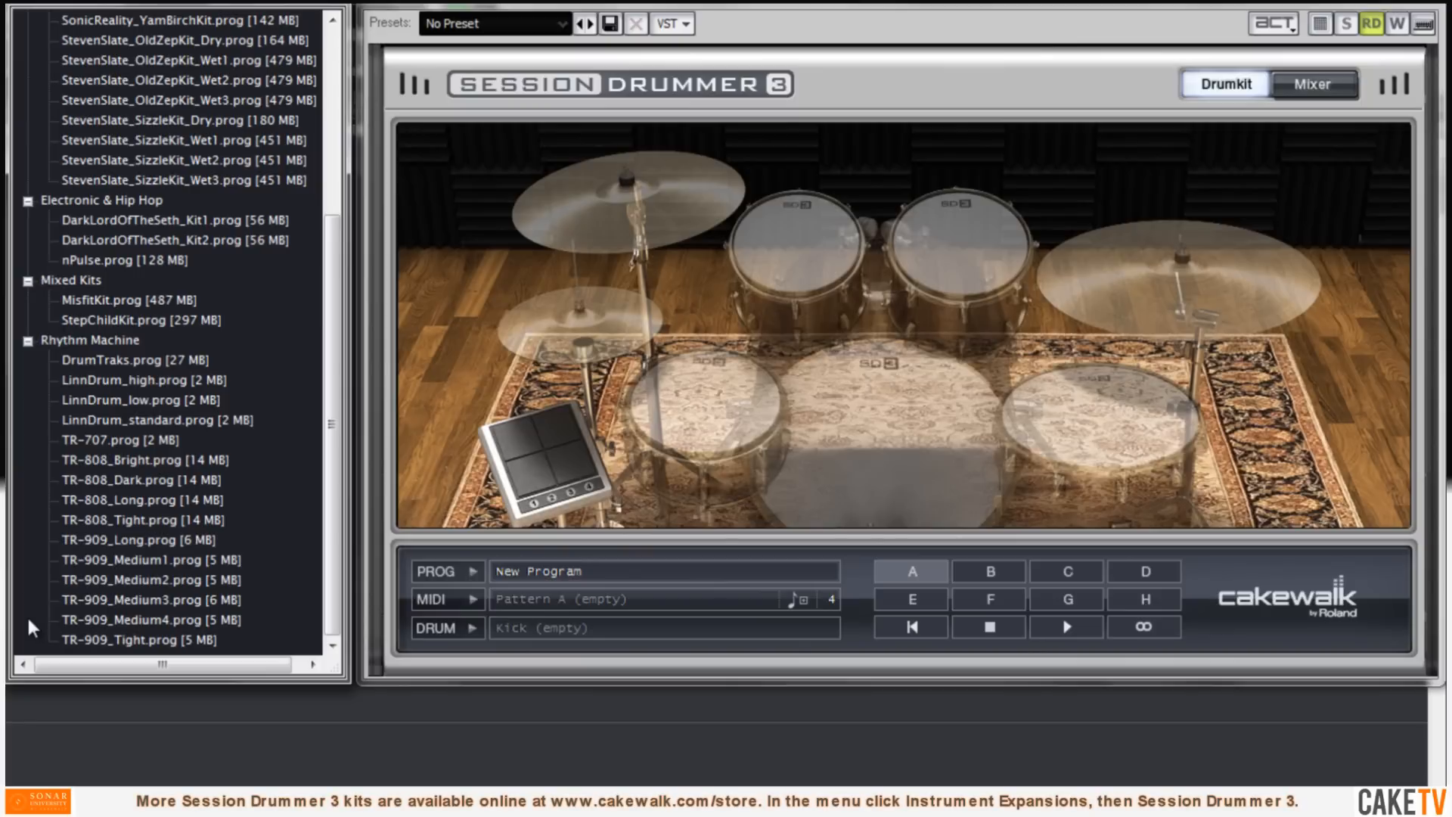
click(28, 342)
click(29, 559)
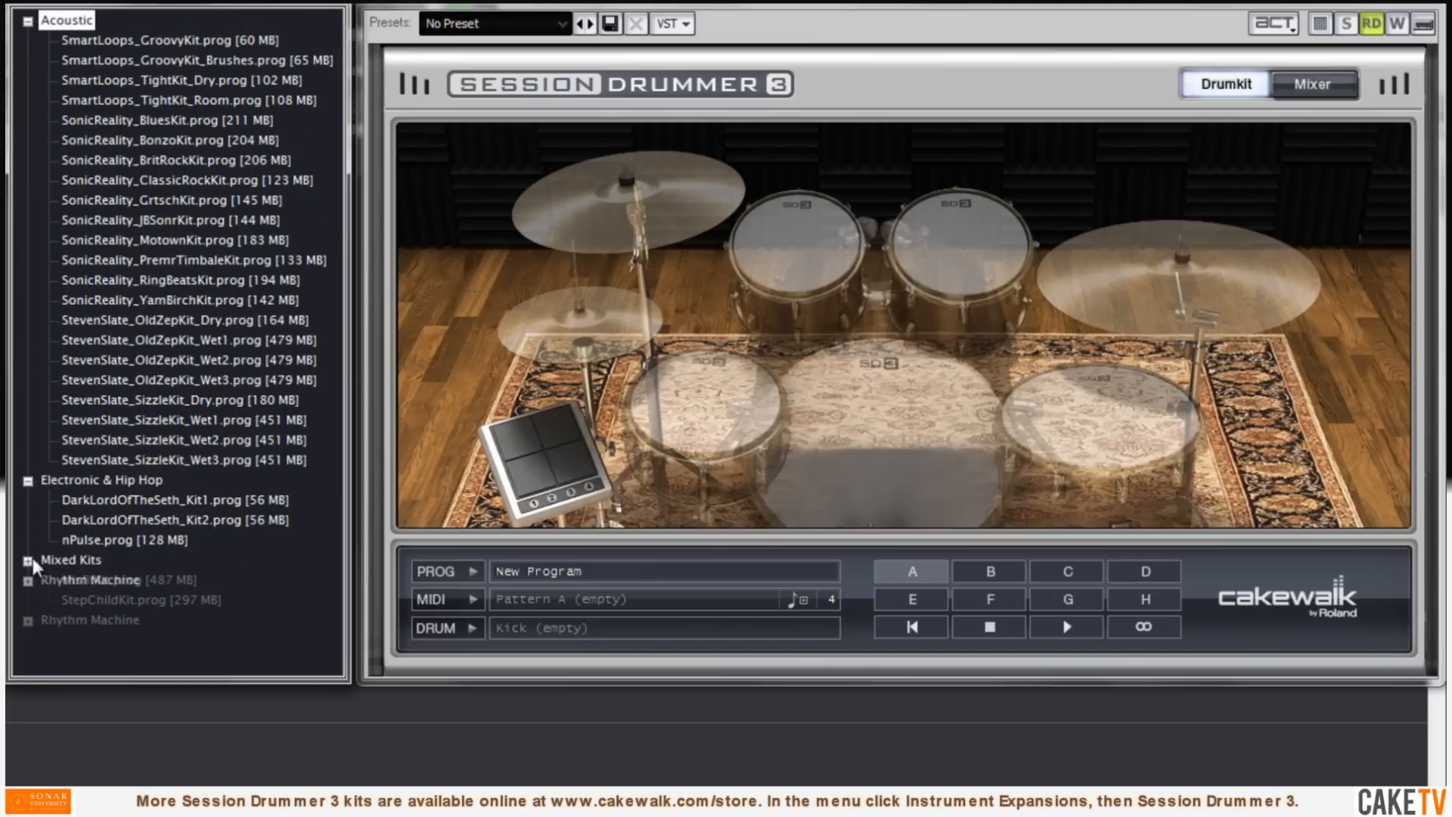
click(29, 480)
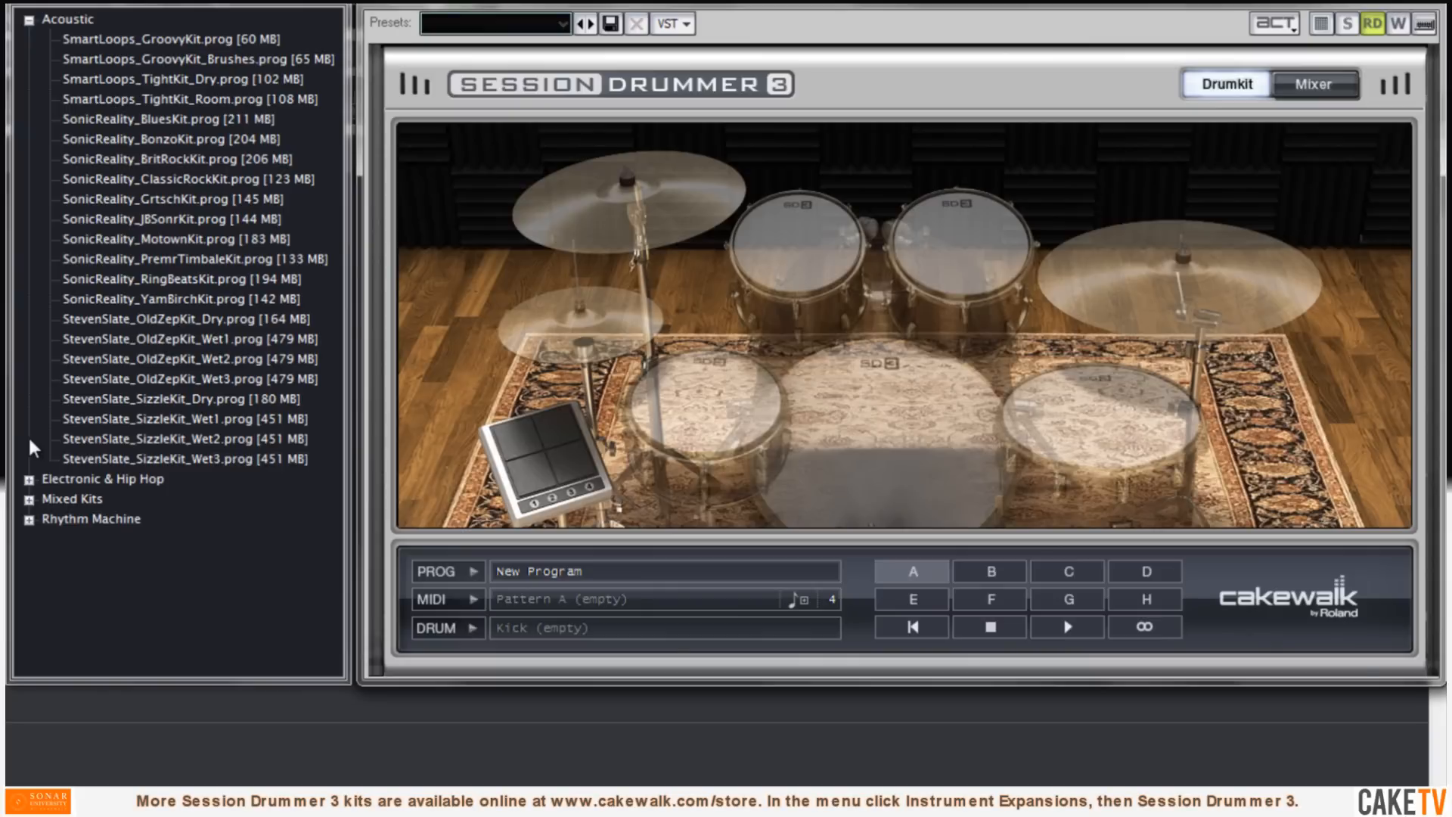
Step: Load the acoustic programs StevenSlate_OldZepKit_Wet1, StevenSlate_SizzleKit_Wet2 and SonicReality_RingBeatsKit one after another to audition them
double_click(111, 342)
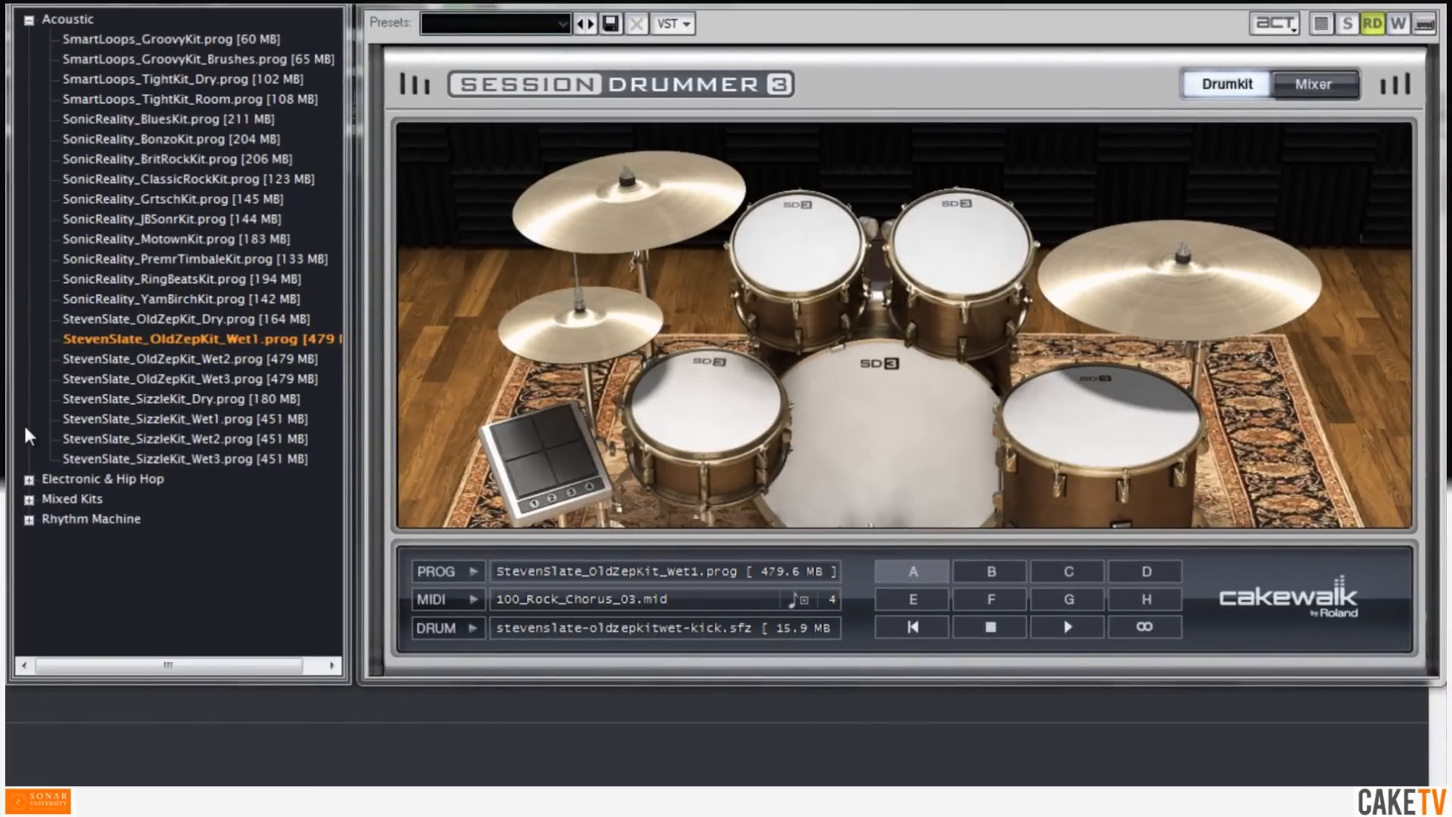
double_click(149, 424)
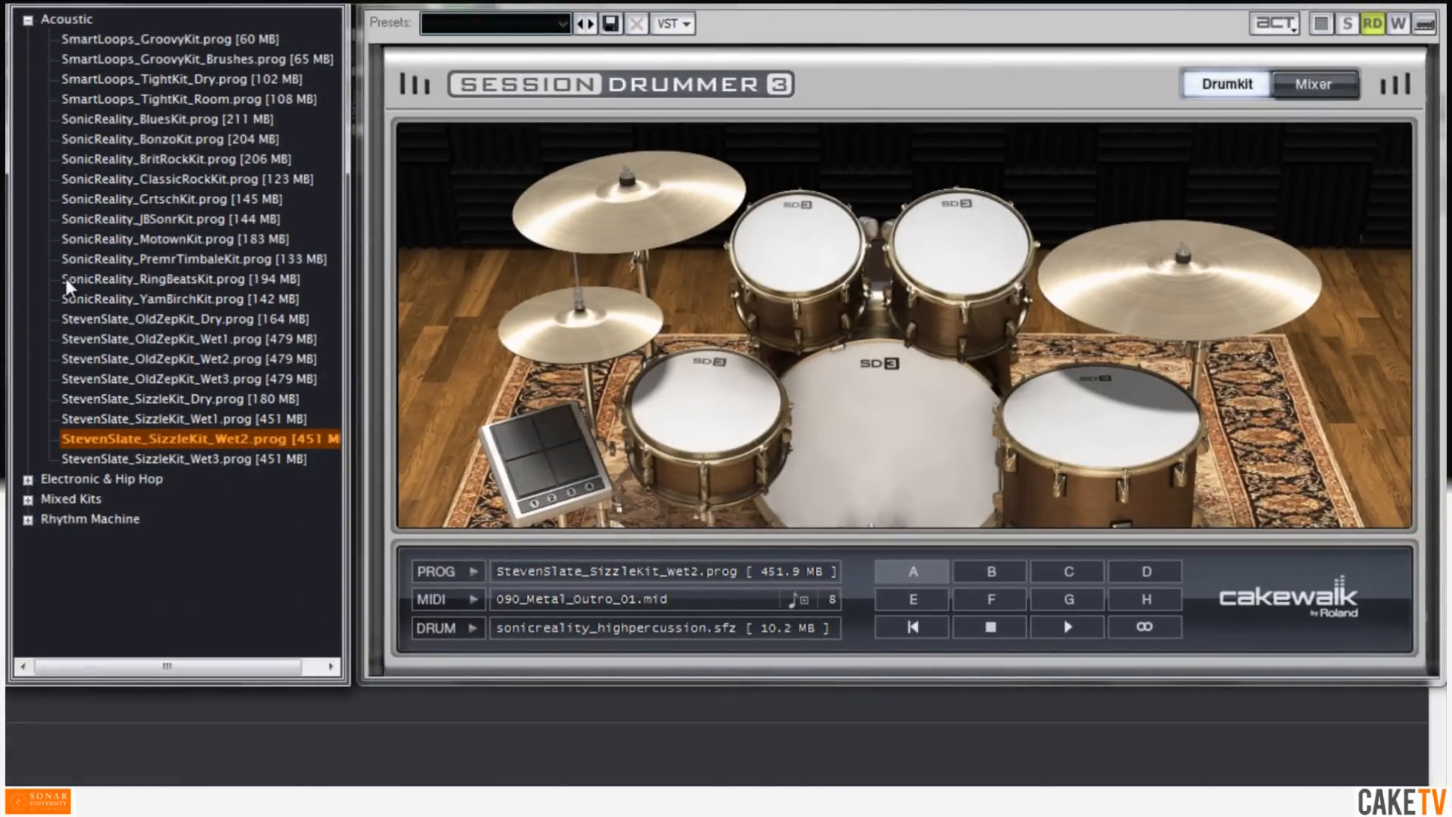
double_click(48, 472)
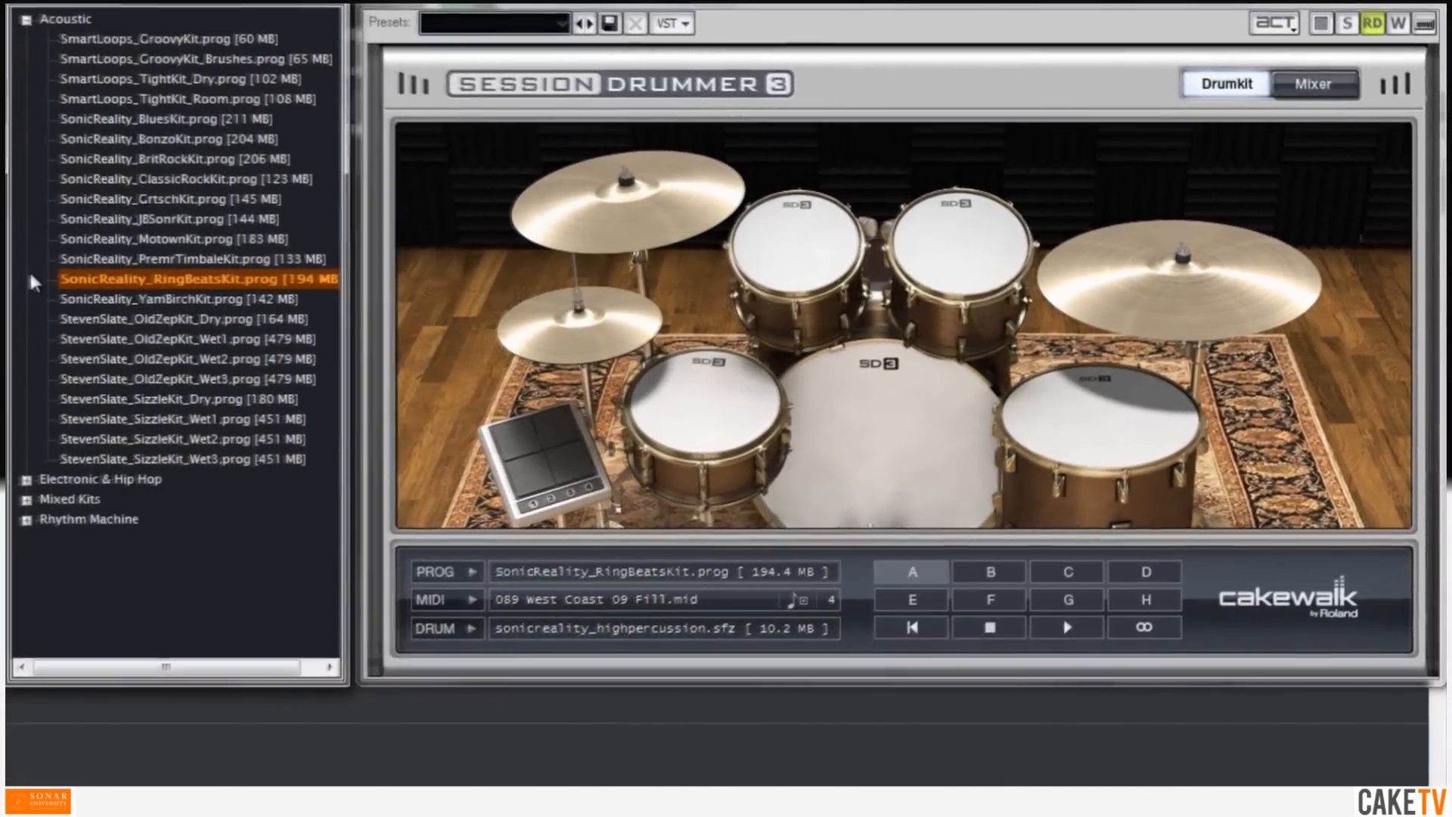
Step: Audition SonicReality_ClassicRockKit and SonicReality_GrtschKit, and load SonicReality_MotownKit.prog as the current program
click(31, 177)
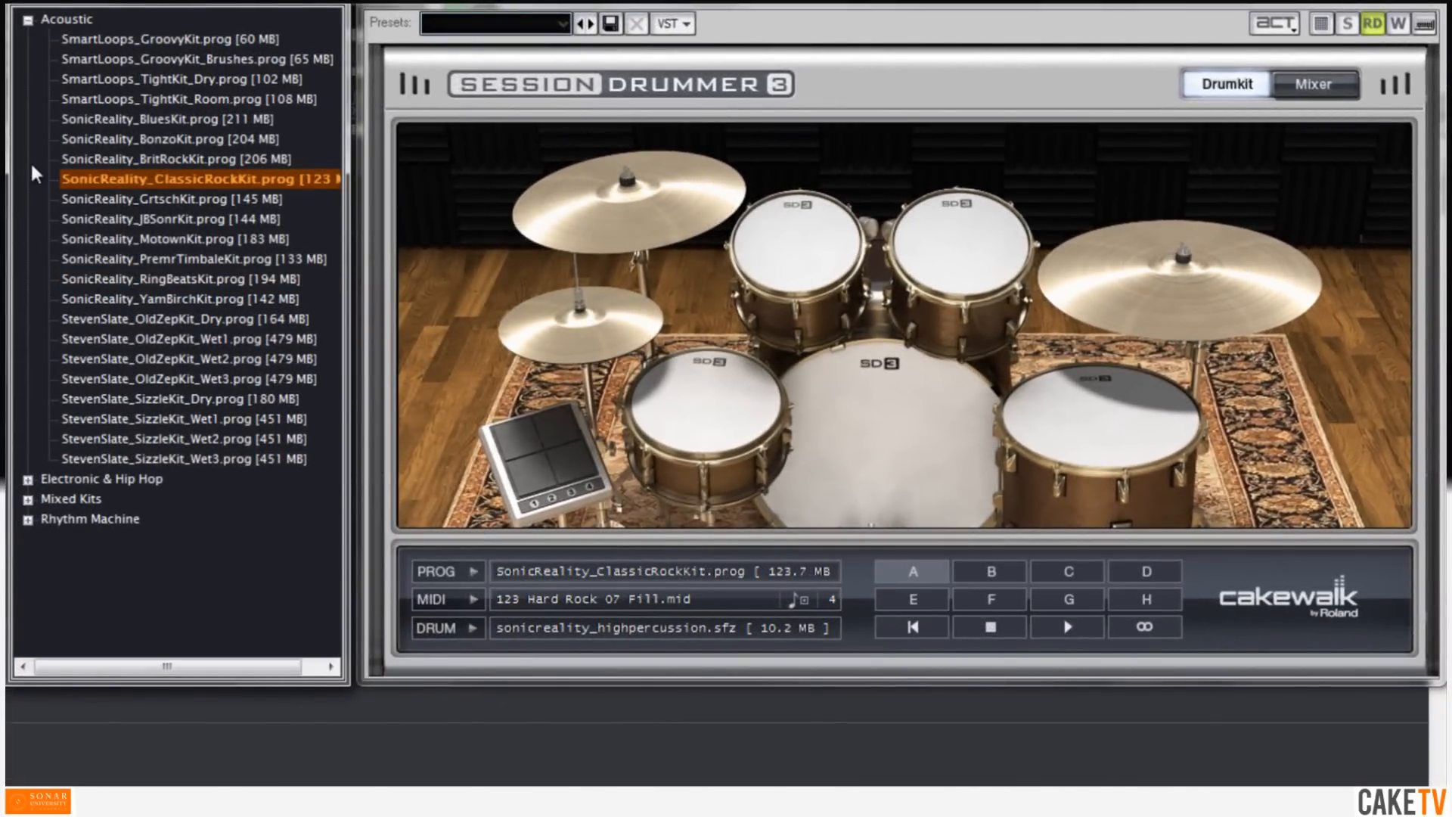
click(48, 199)
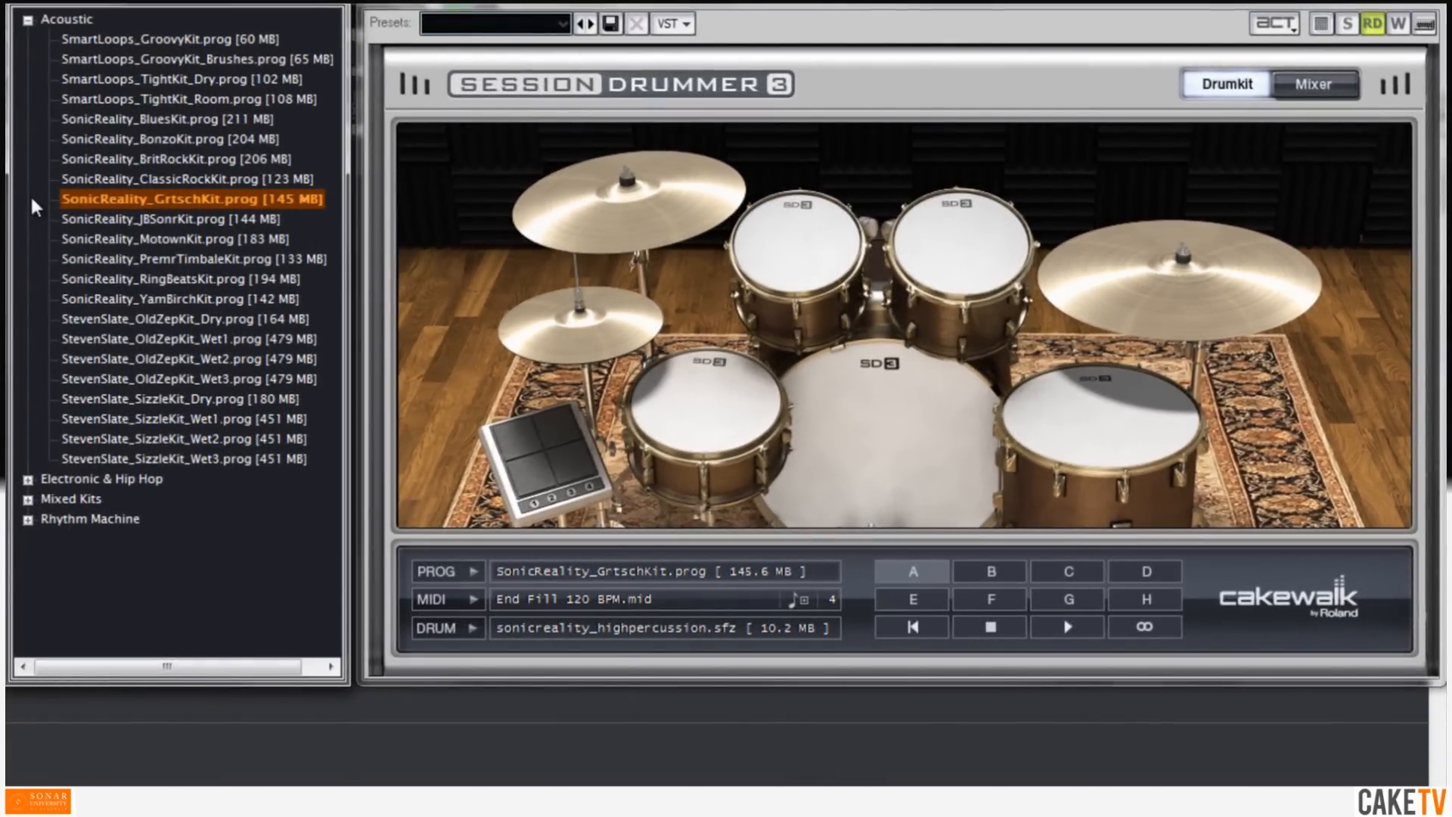
double_click(115, 239)
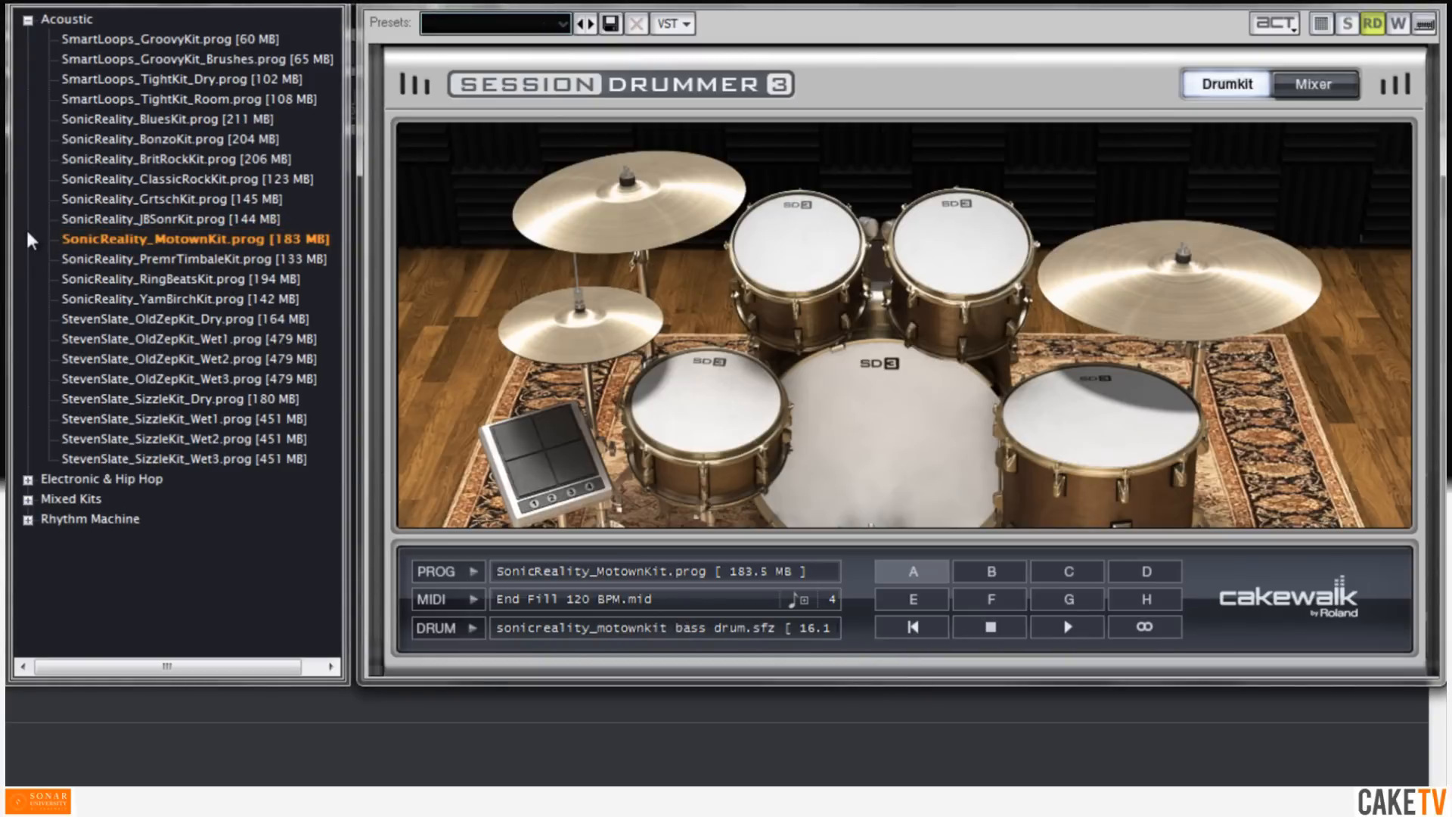
Step: Show the Session Drummer 3 mixer and audition the kick, snare and hi-hat at several velocities
click(1313, 83)
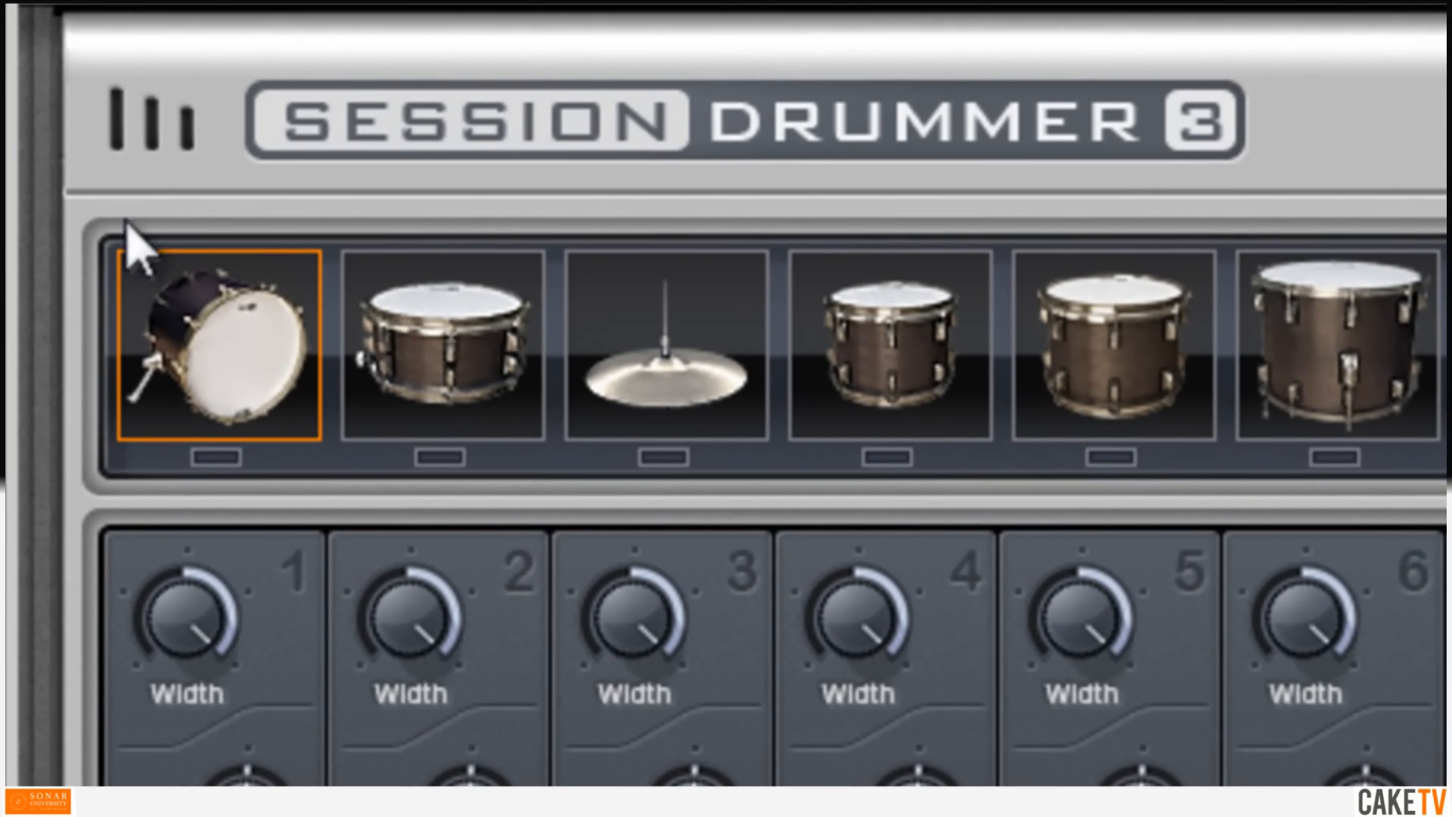
click(185, 394)
click(183, 378)
click(196, 344)
click(211, 303)
click(219, 268)
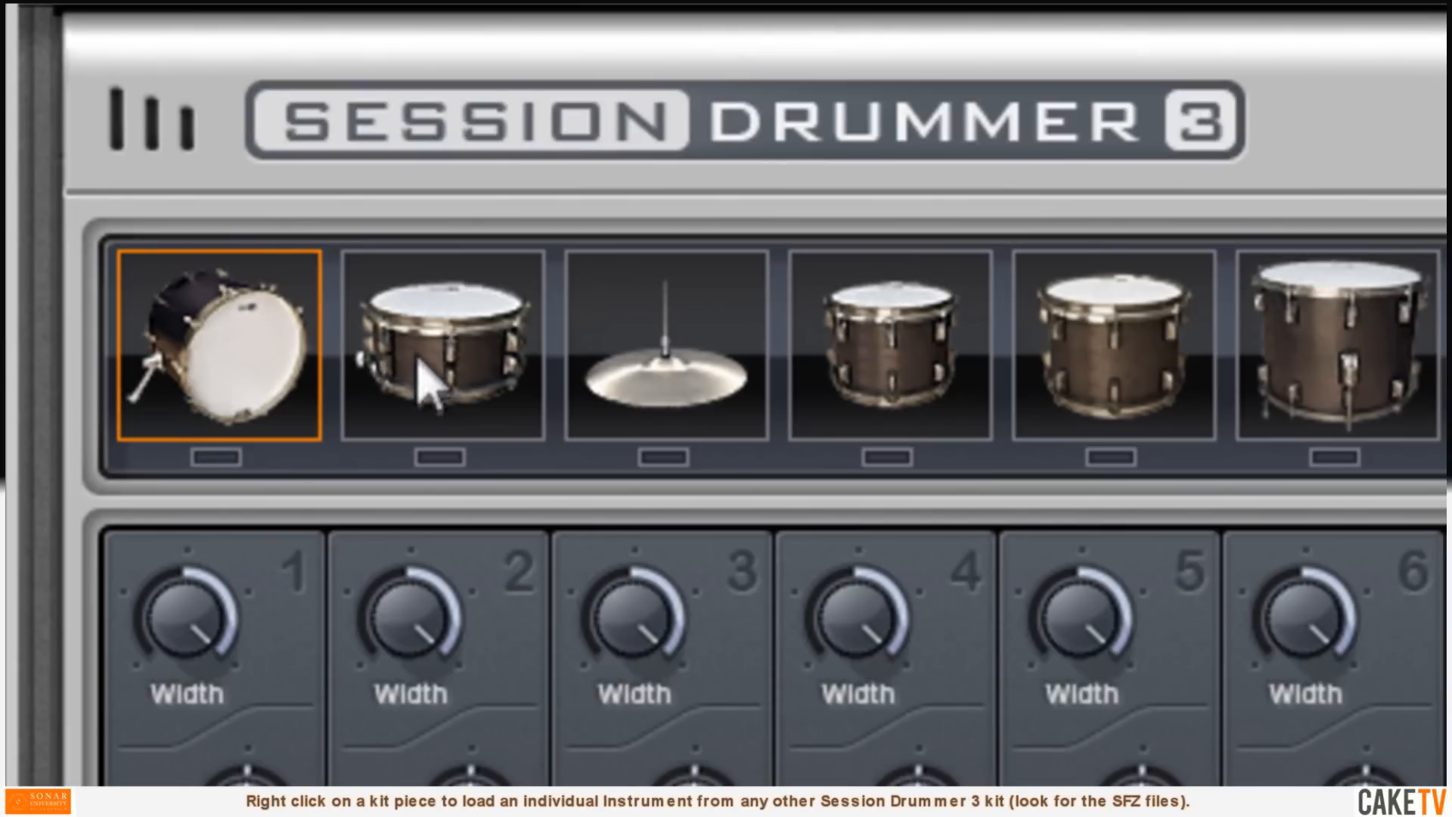
click(420, 386)
click(424, 390)
click(433, 356)
click(453, 310)
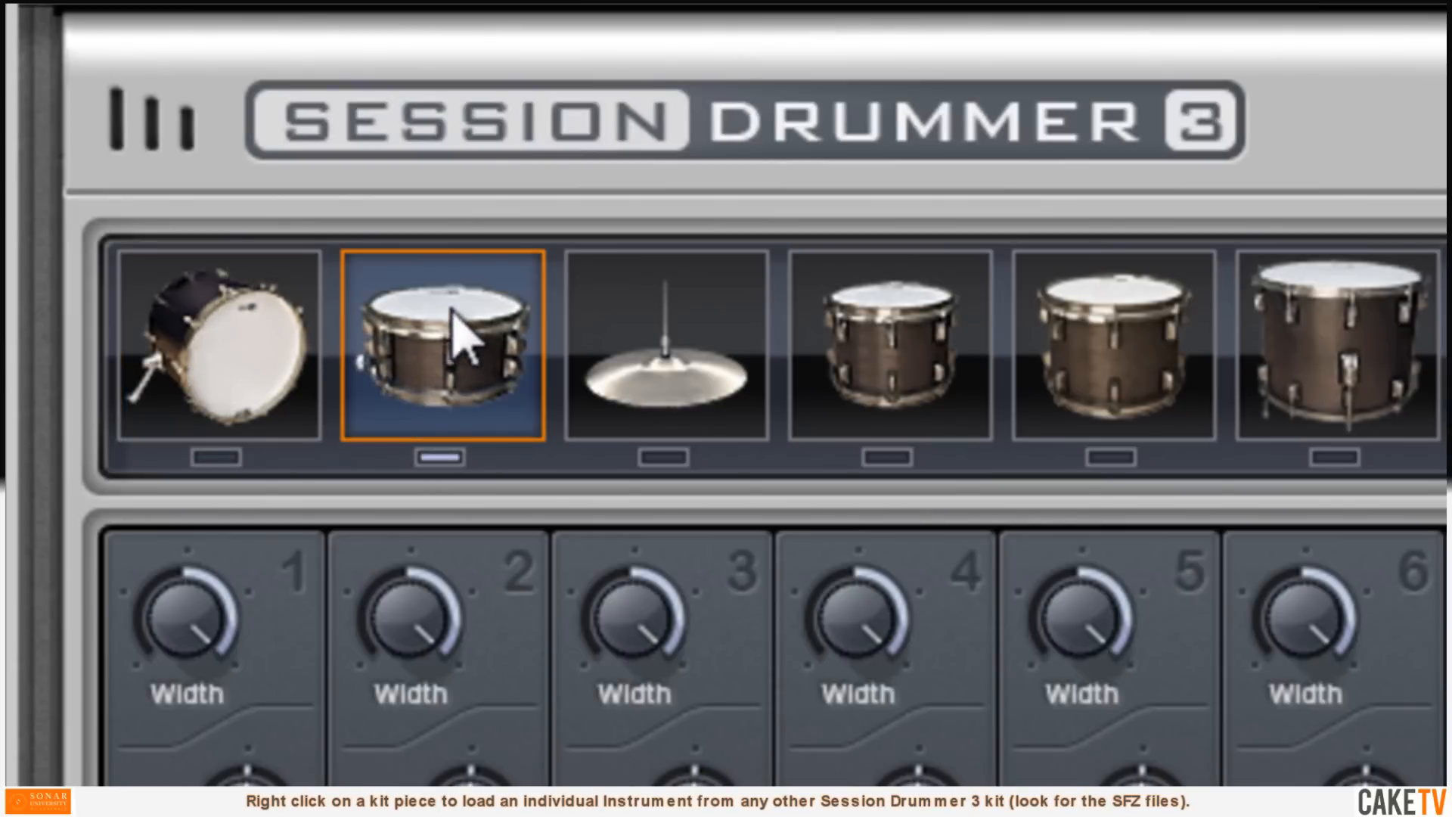
click(665, 432)
click(665, 318)
click(671, 292)
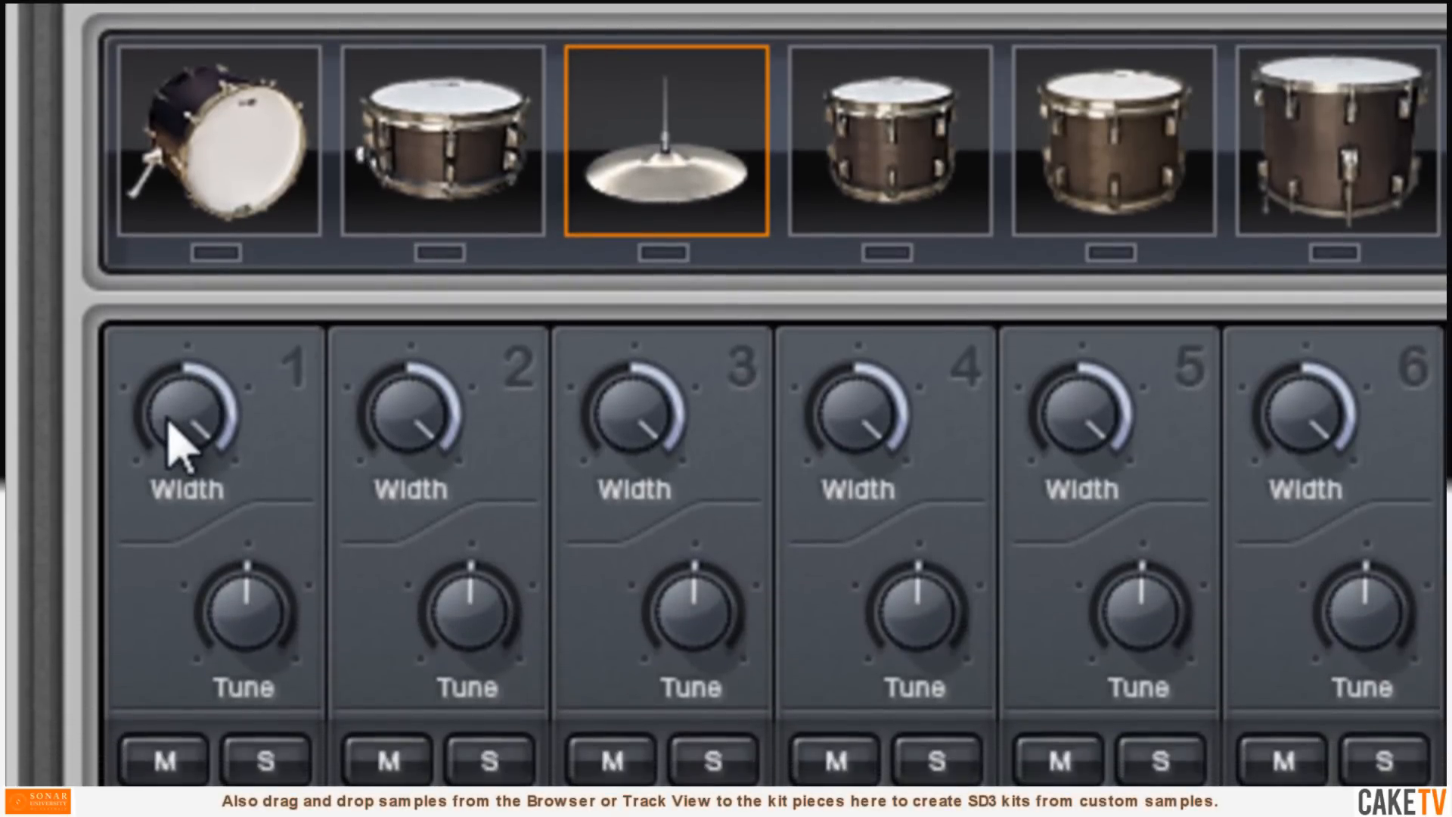
Step: Try out the Width and Tune controls on mixer channels 1 and 2
mouse_move(168, 439)
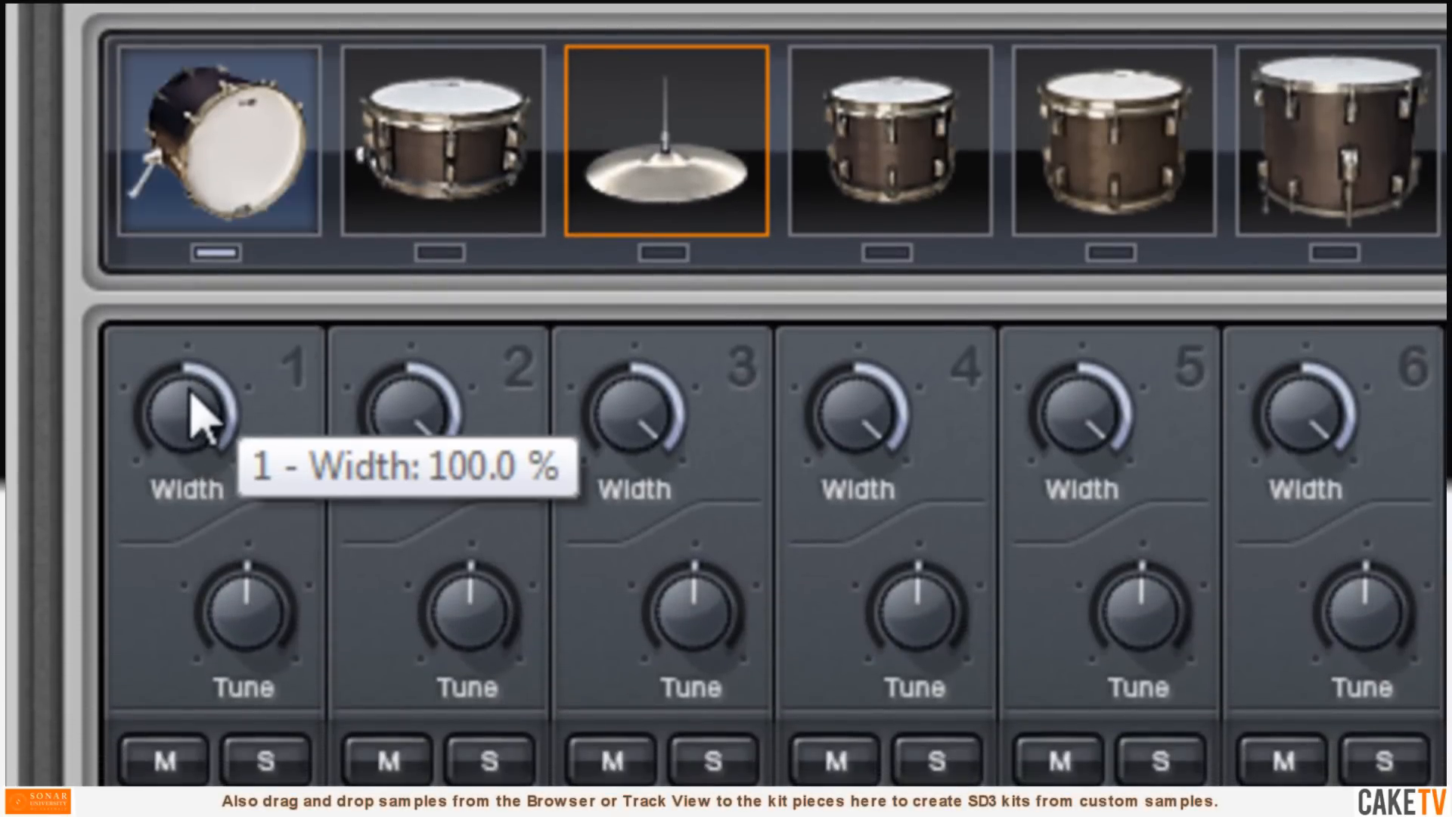
drag(193, 399, 203, 259)
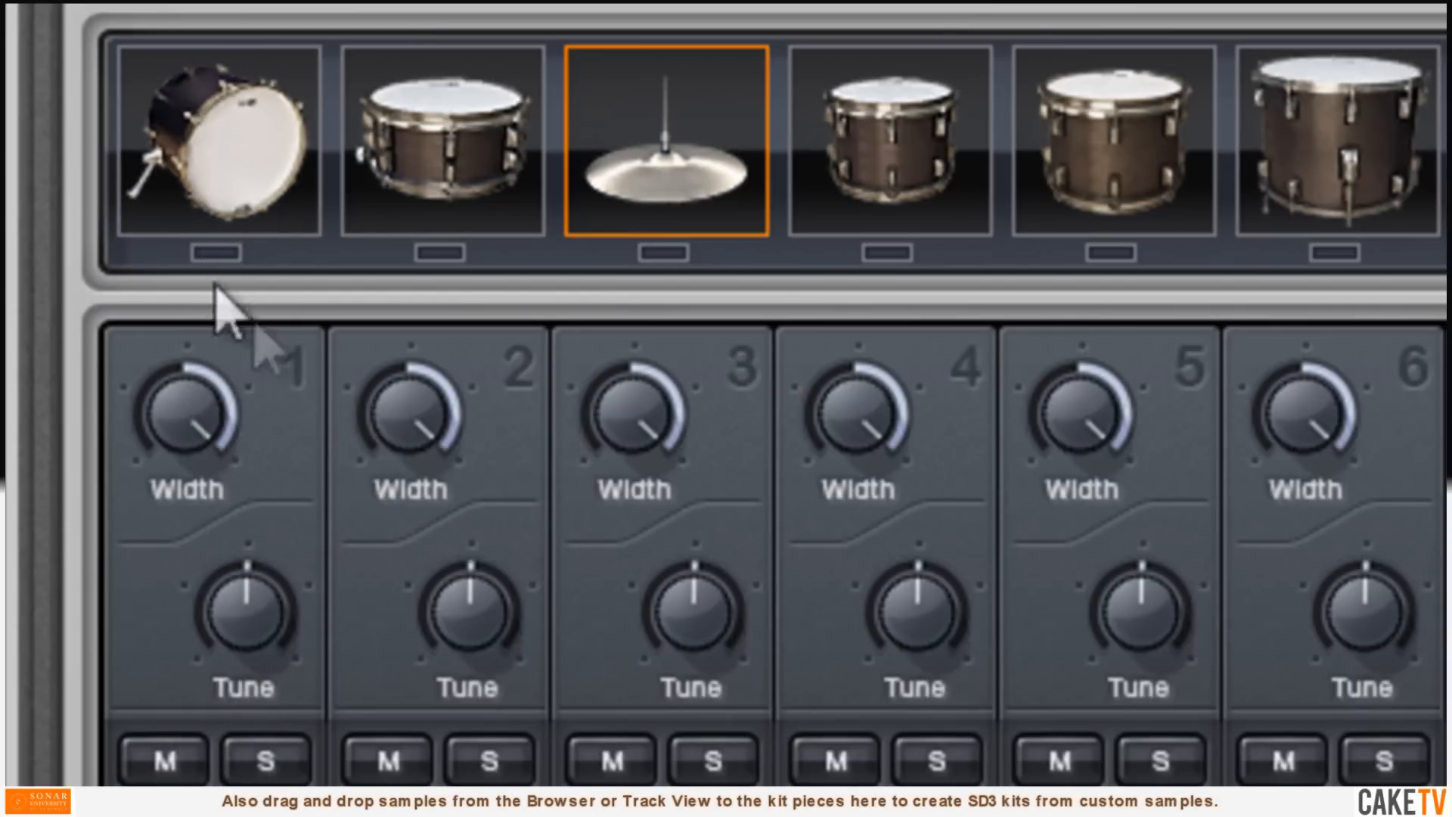
mouse_move(406, 401)
drag(406, 401, 383, 334)
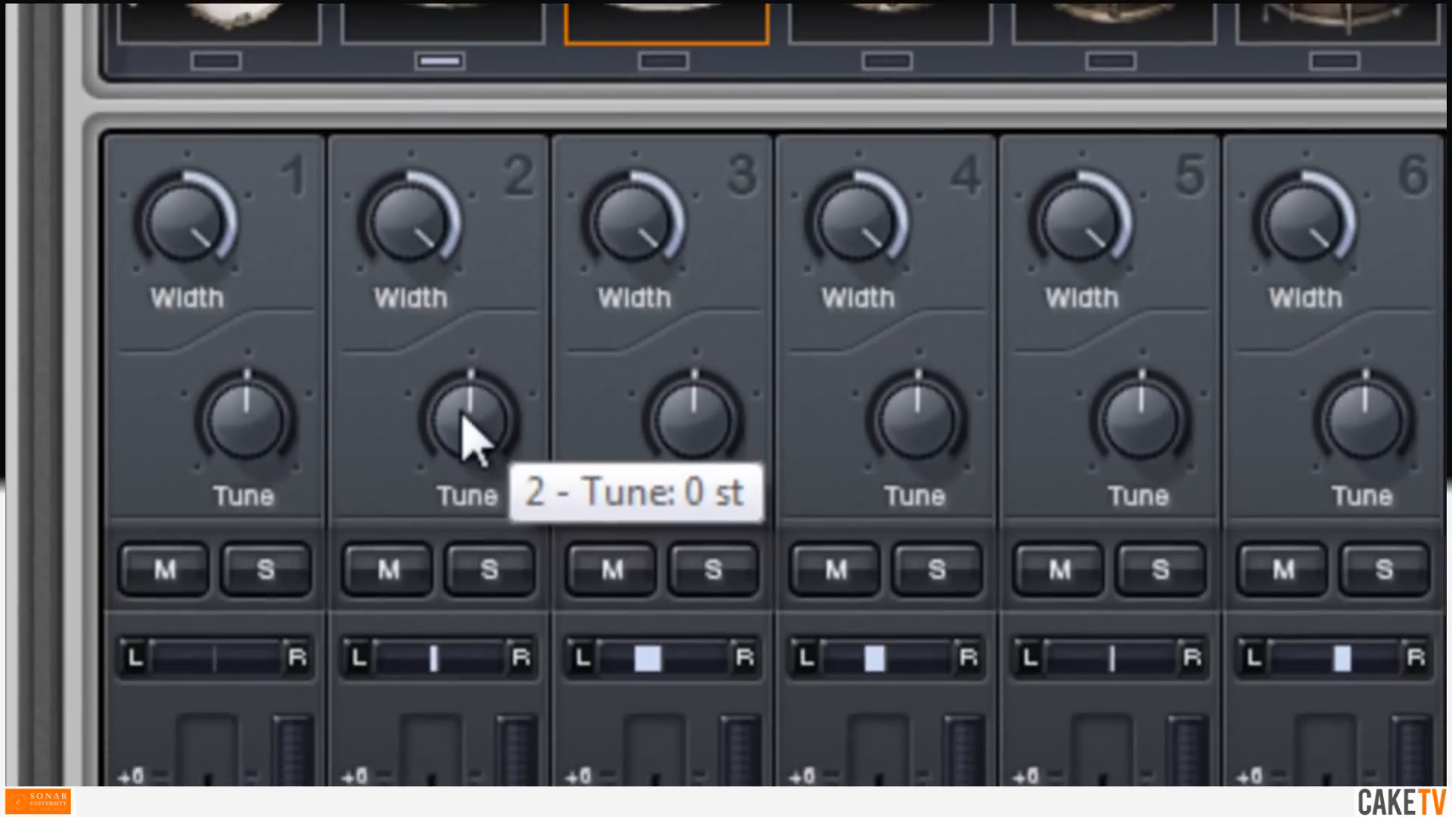
mouse_move(460, 415)
mouse_down()
mouse_move(454, 373)
mouse_move(456, 484)
mouse_move(444, 435)
mouse_up()
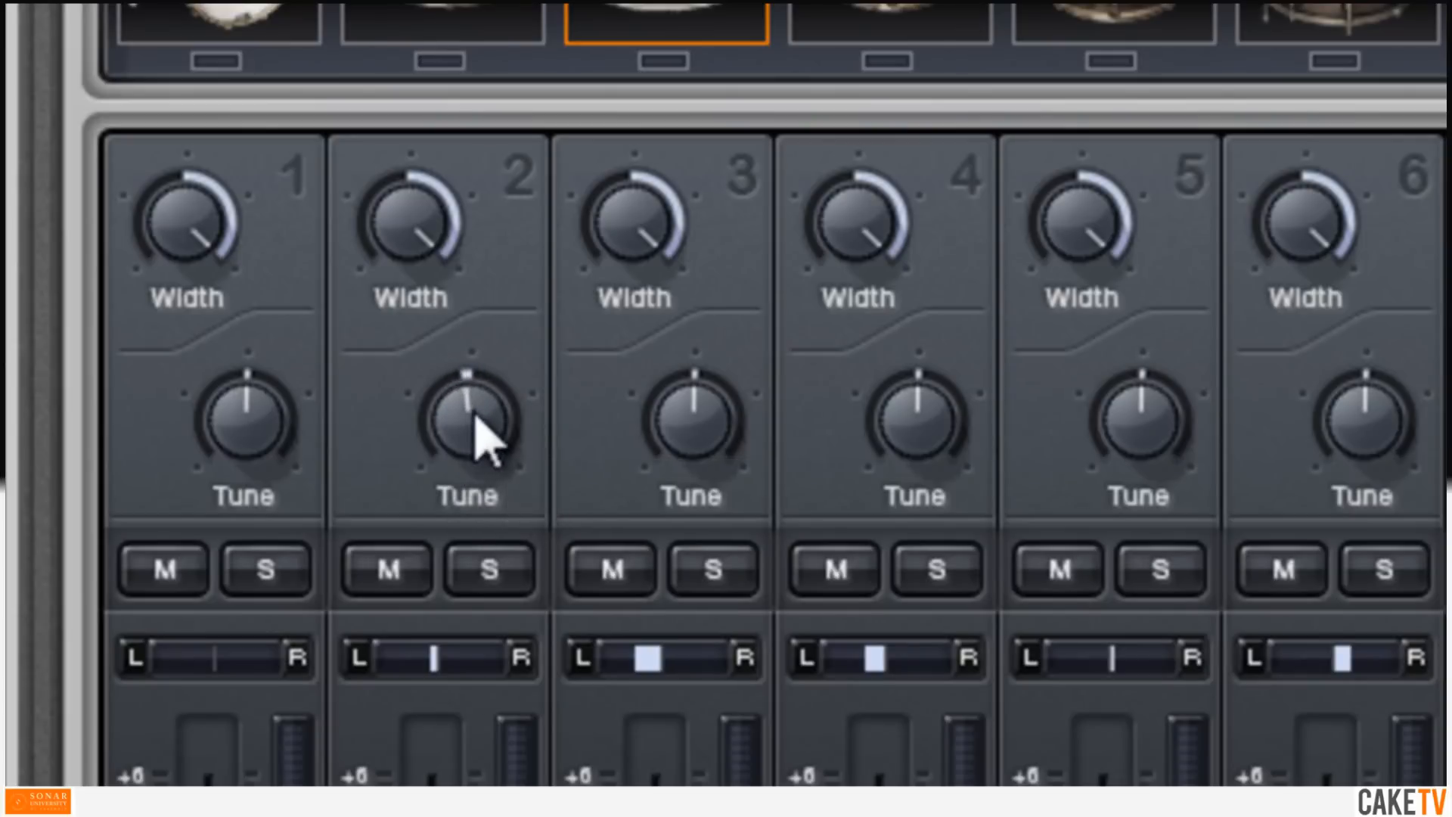
mouse_move(272, 447)
mouse_down()
mouse_move(273, 405)
mouse_move(246, 363)
mouse_move(250, 471)
mouse_move(252, 428)
mouse_up()
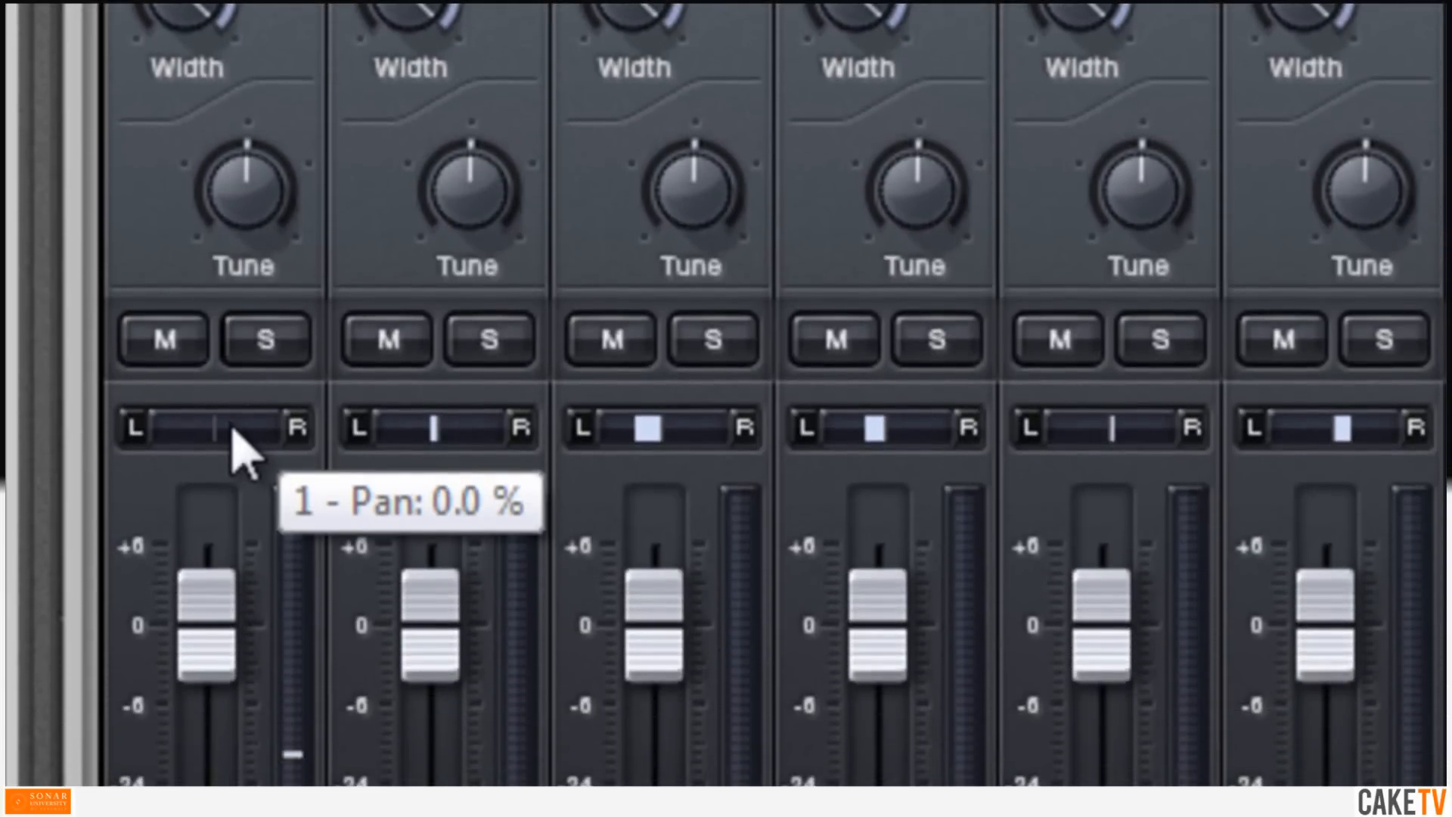
Step: Try panning mixer channel 1 to -100% and lowering its volume to about -11 dB, resetting both to default
drag(234, 530, 355, 541)
drag(252, 431, 117, 427)
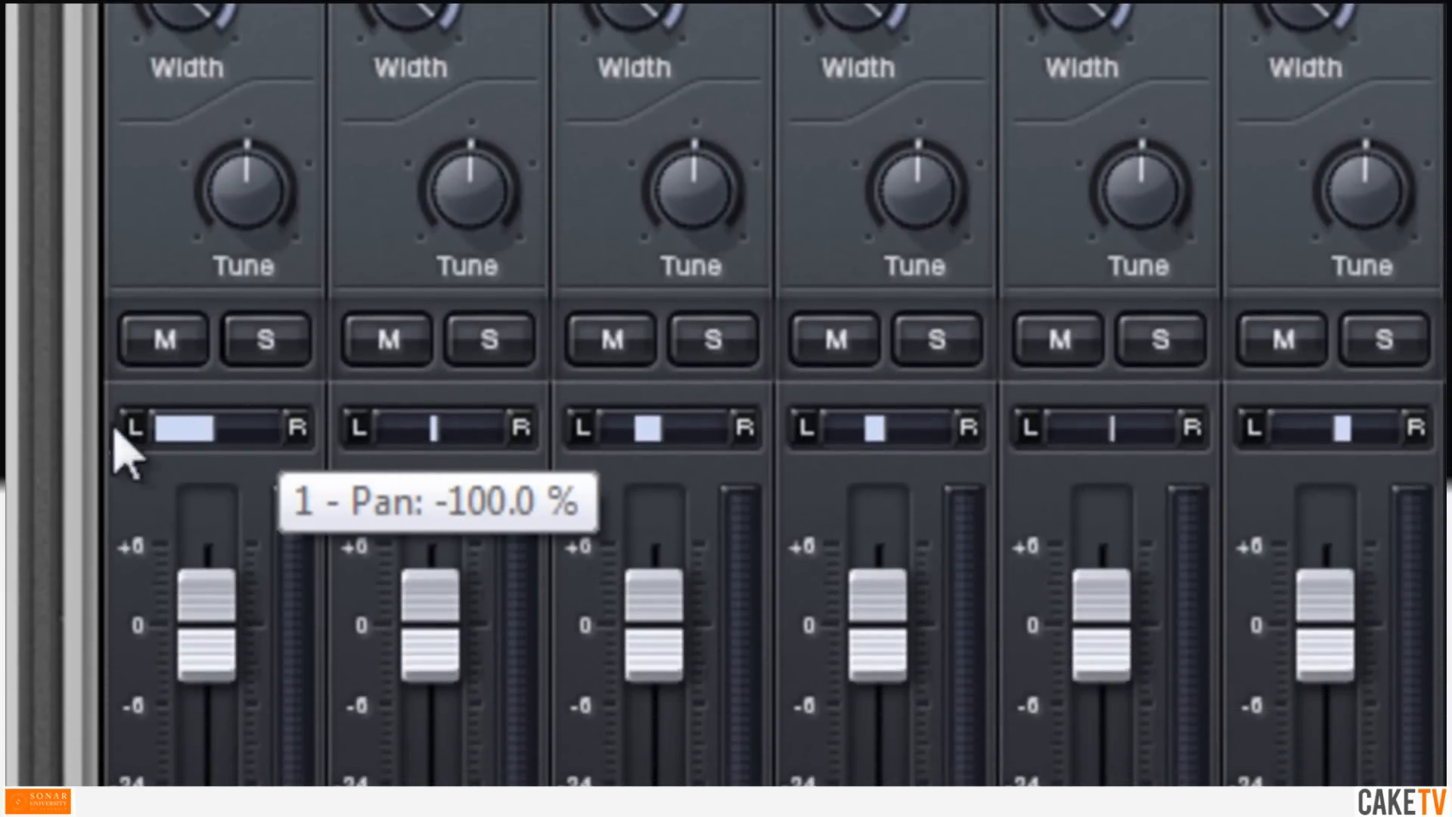
double_click(189, 423)
drag(249, 657, 269, 744)
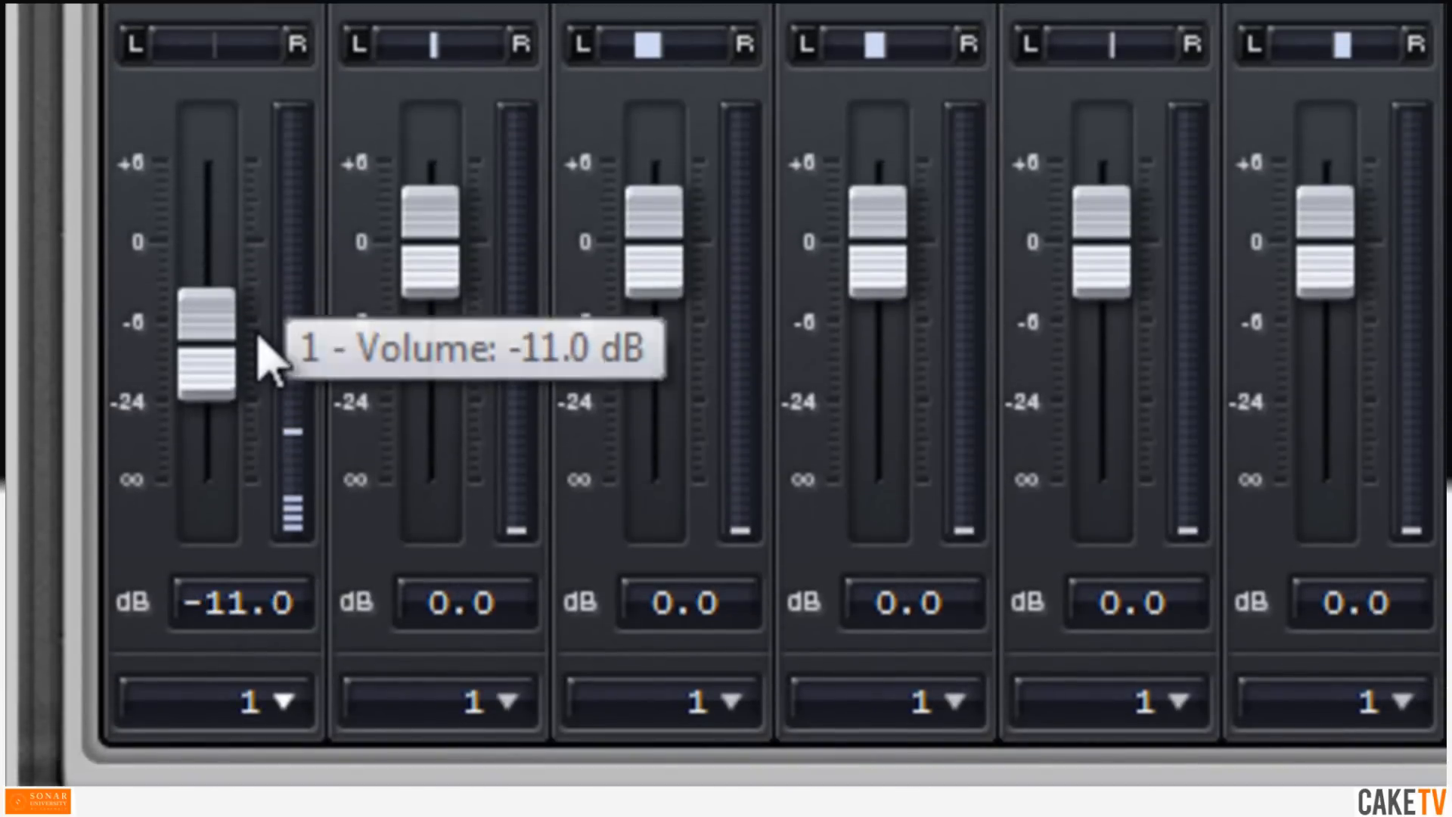
double_click(236, 303)
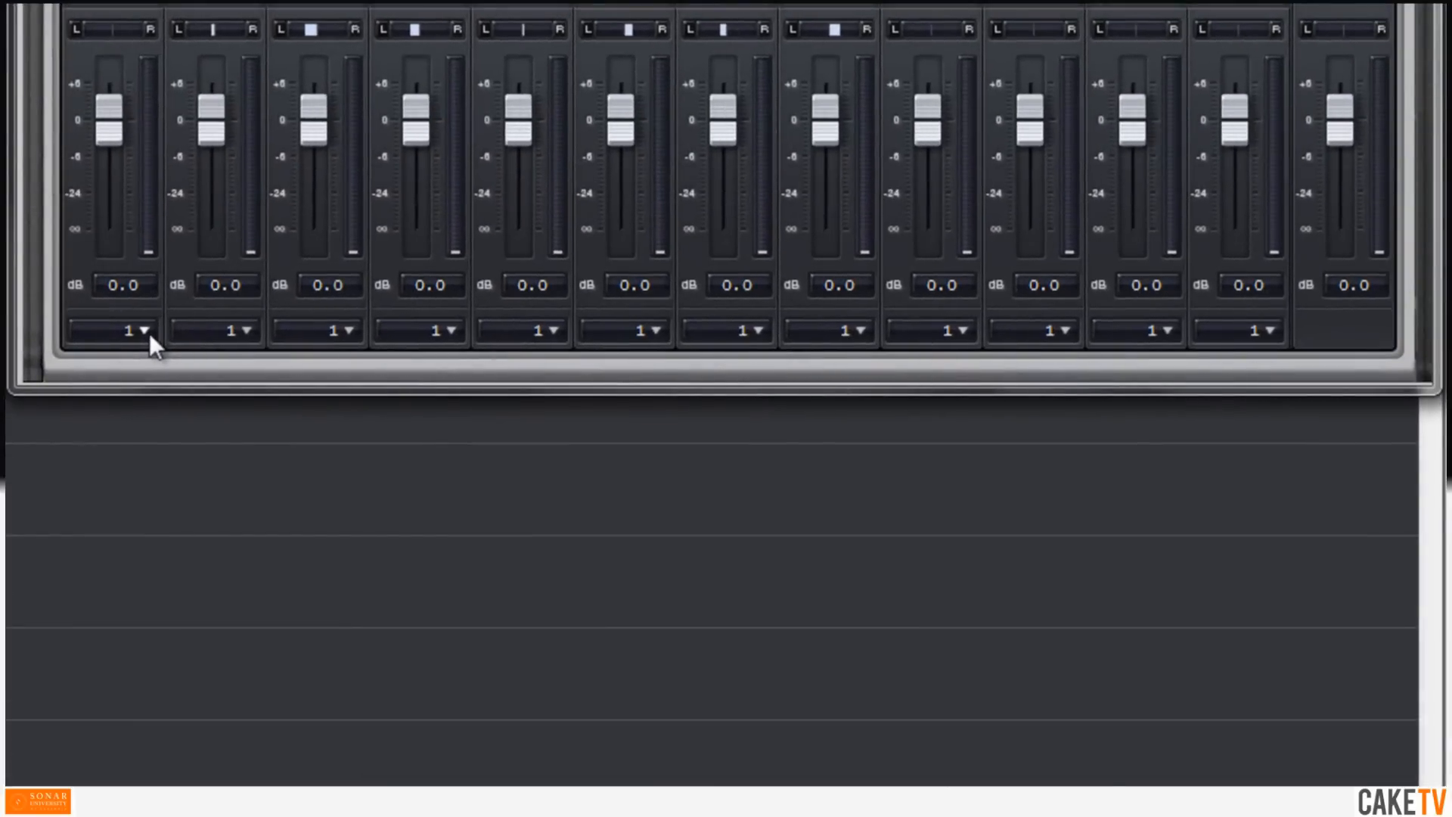
Step: Check the output choices for mixer channel 1, leaving it on output 1, and route channels 2, 3 and 4 to outputs 2, 3 and 4
click(144, 330)
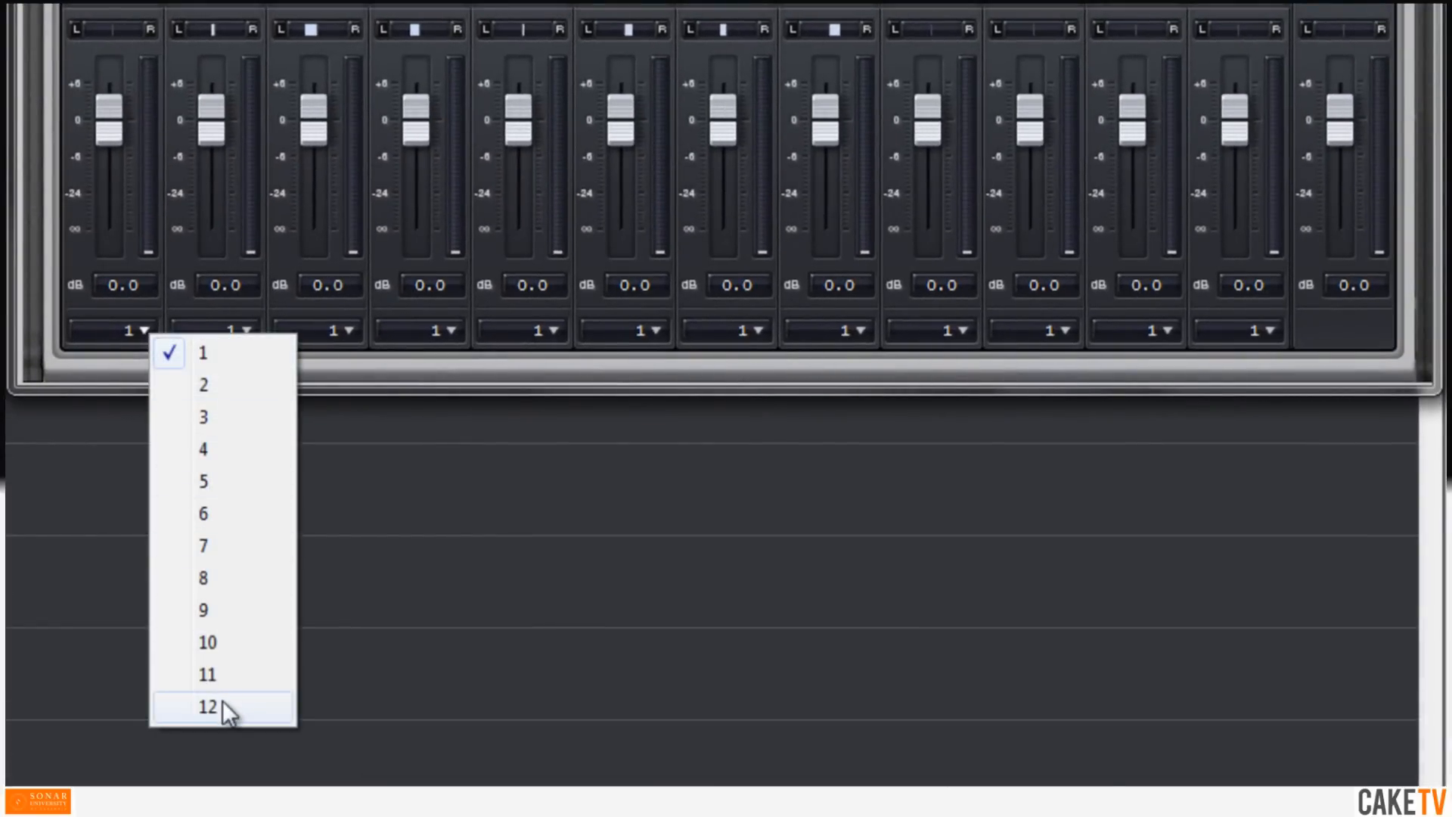
click(138, 360)
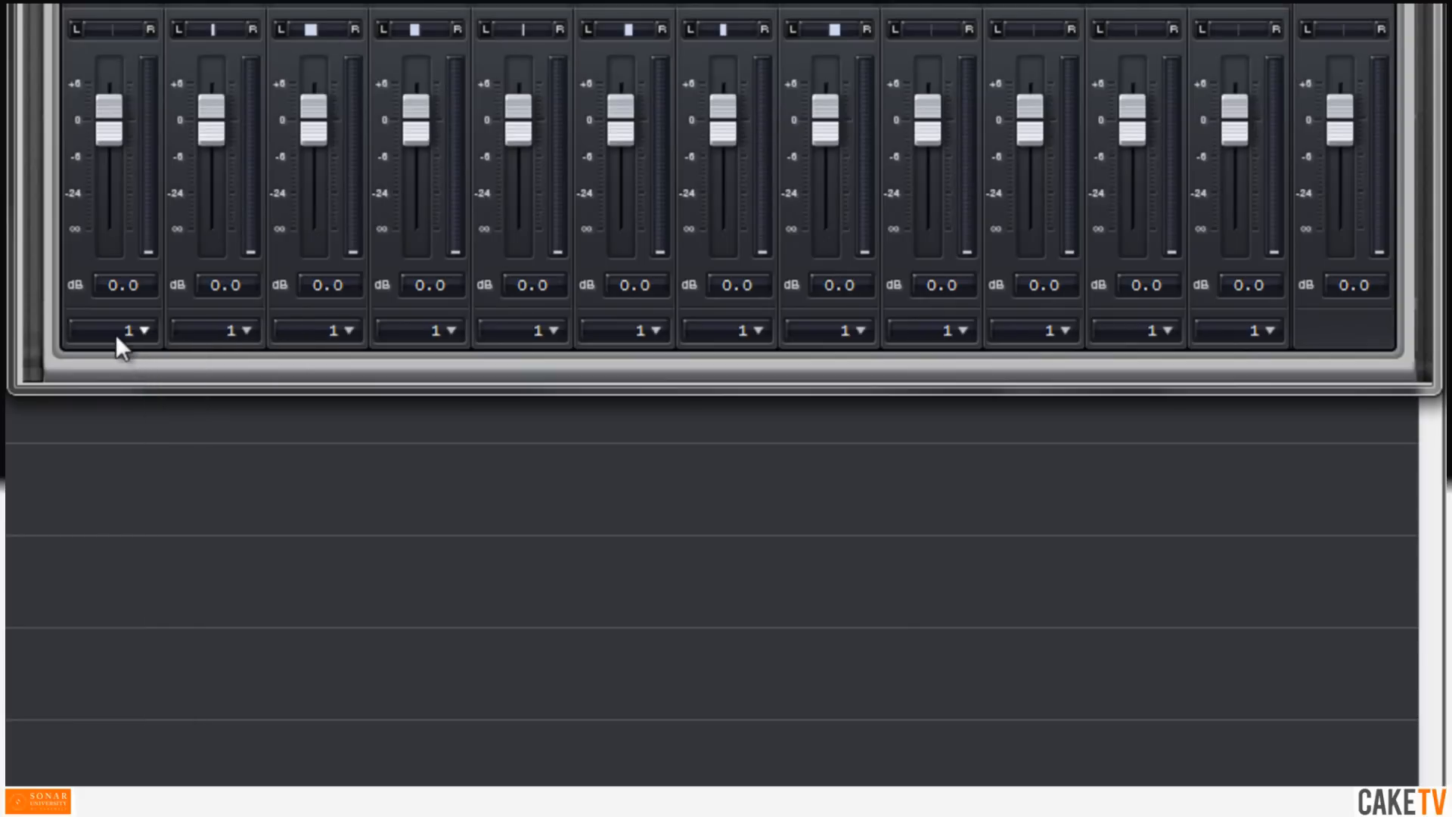
scroll(116, 334, up, 2)
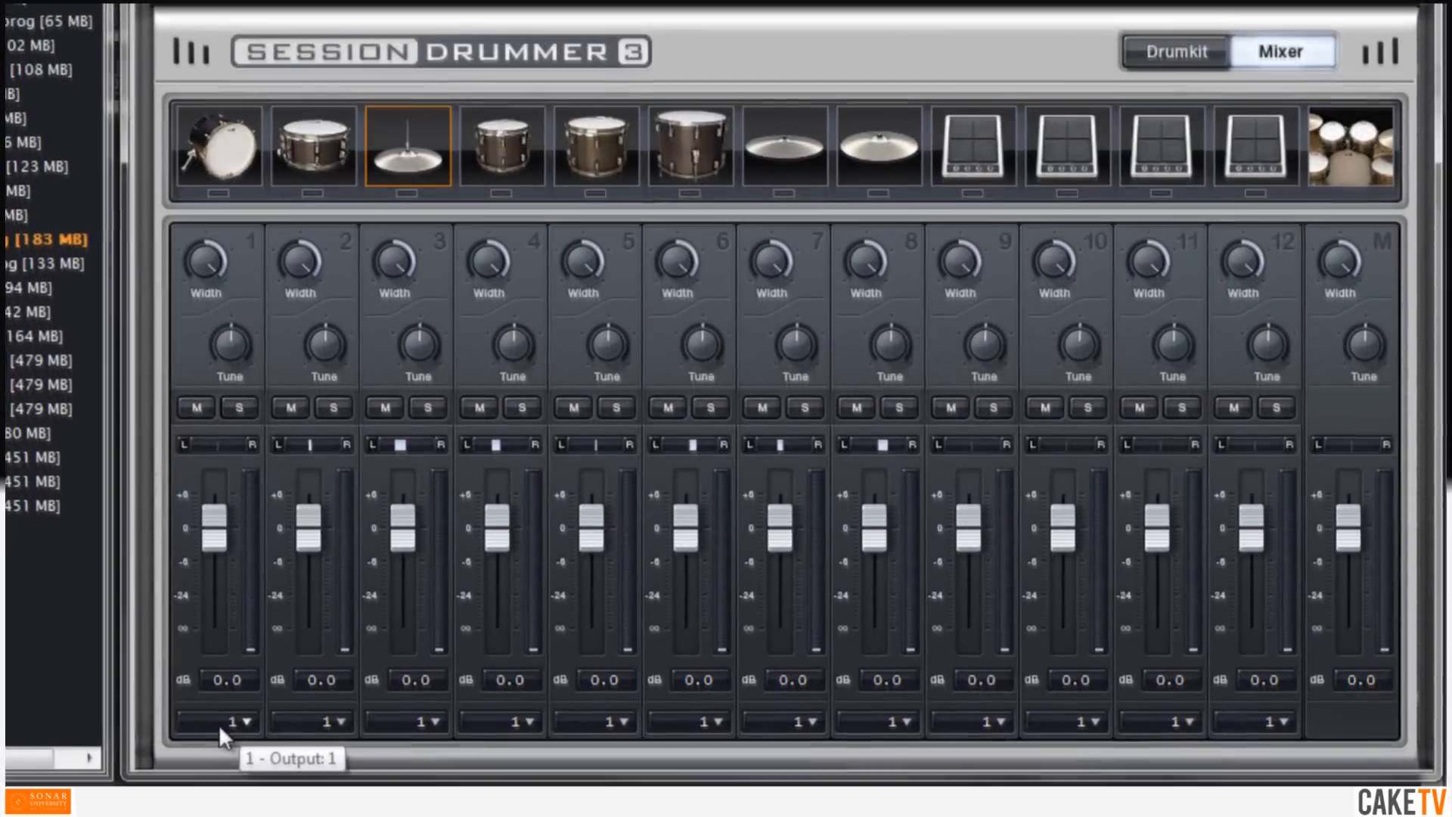
scroll(305, 728, up, 1)
scroll(404, 732, up, 2)
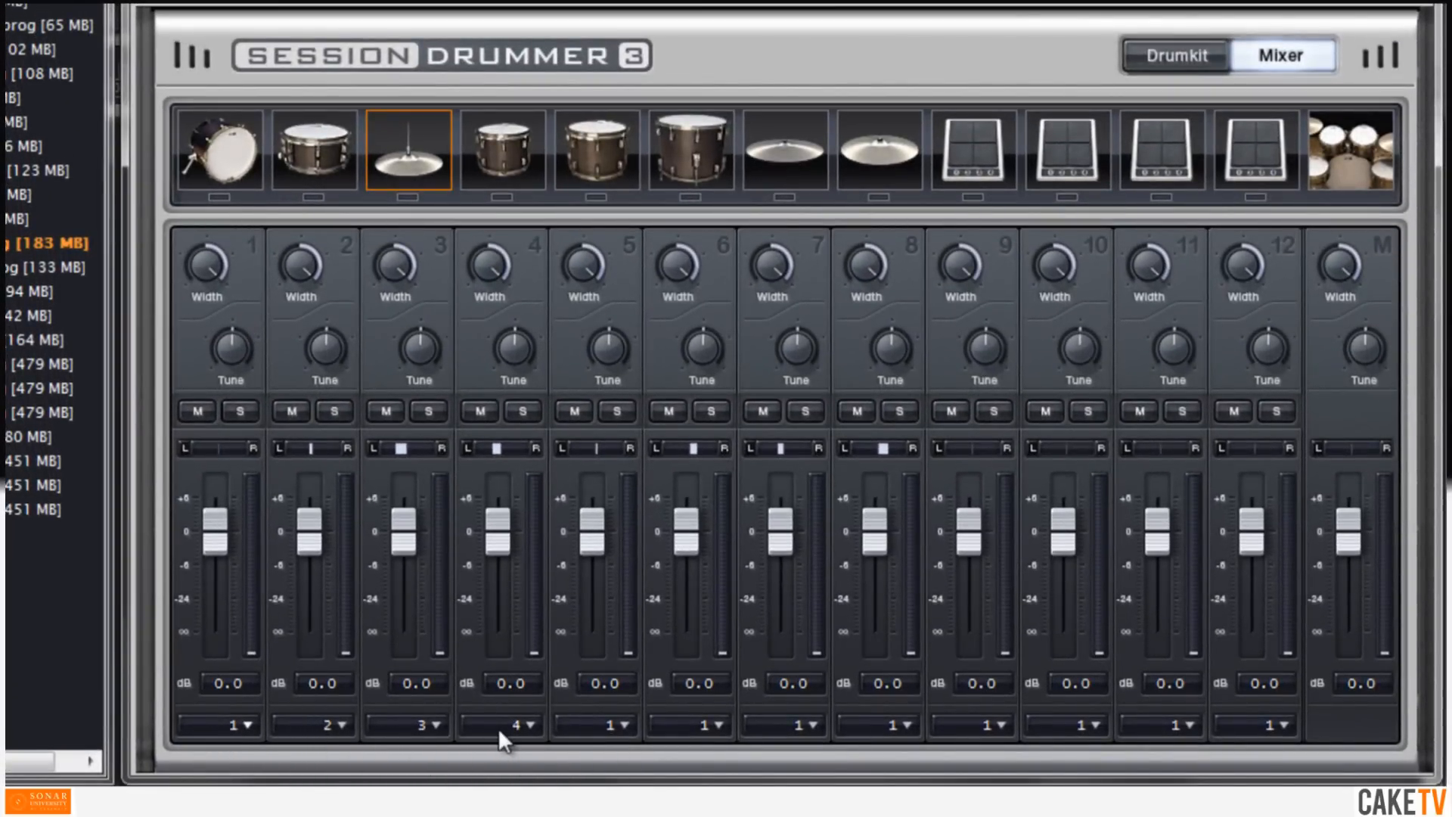
Step: Route mixer channels 5 and 6 to output 4 and mixer channels 7 and 8 to output 5
scroll(584, 727, up, 3)
scroll(687, 728, up, 2)
scroll(687, 727, up, 1)
scroll(784, 723, up, 2)
scroll(779, 723, up, 2)
scroll(862, 728, up, 2)
scroll(867, 733, up, 1)
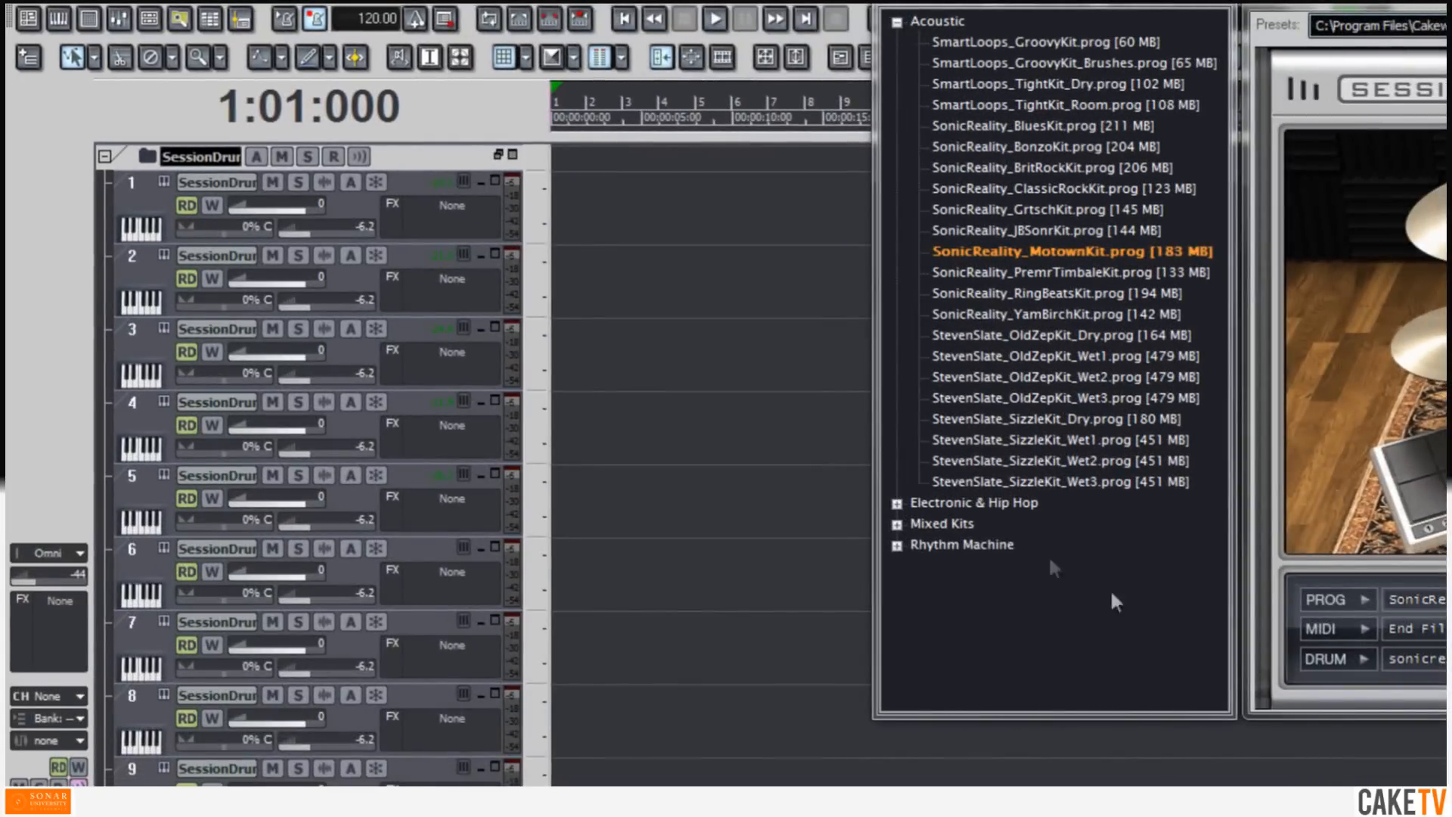
Step: Save the Session Drummer tracks as a track template named "MoTown Kit Multi Out" in the Session Drummer 3 folder under Instruments
right_click(347, 202)
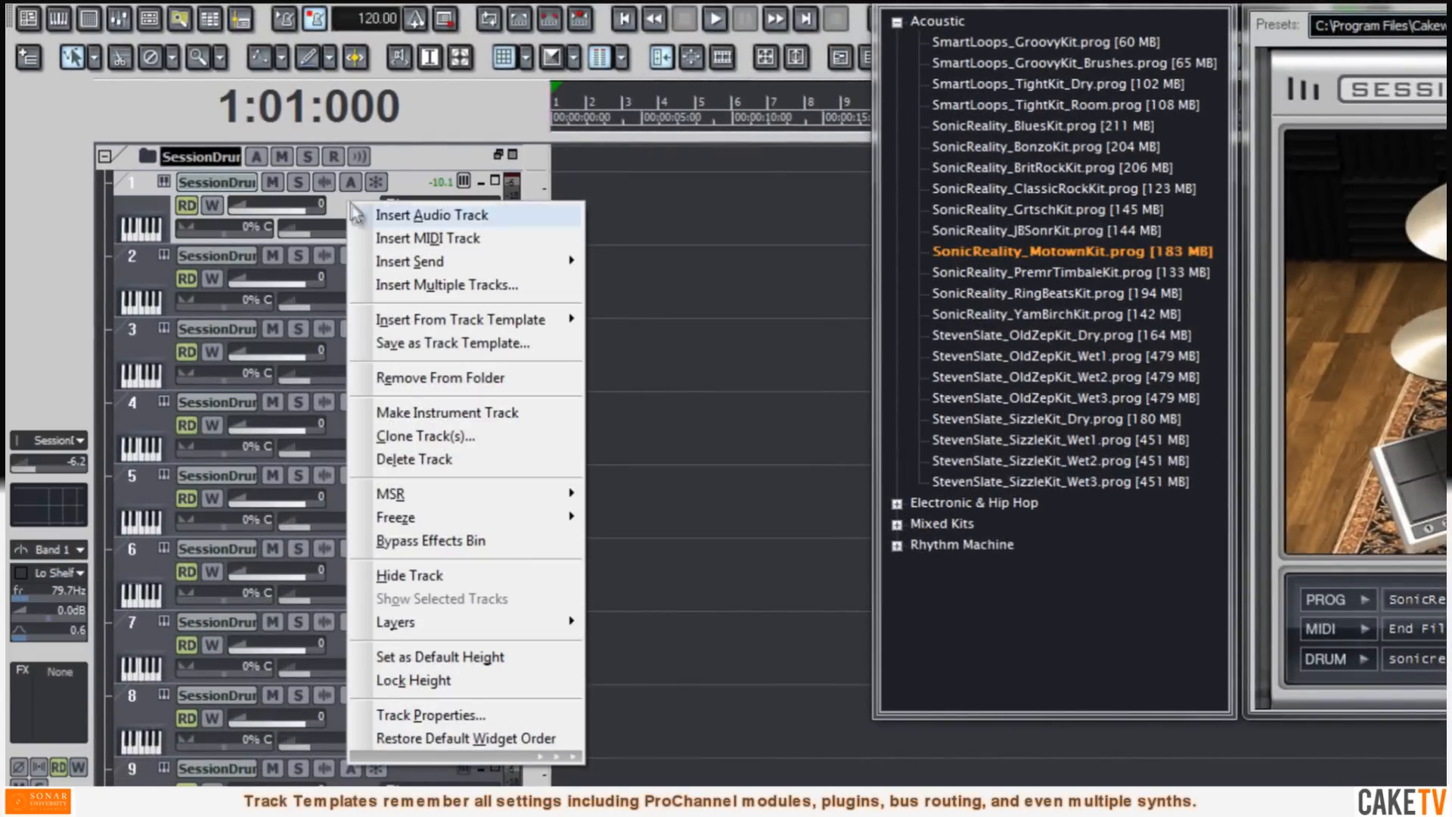
click(456, 340)
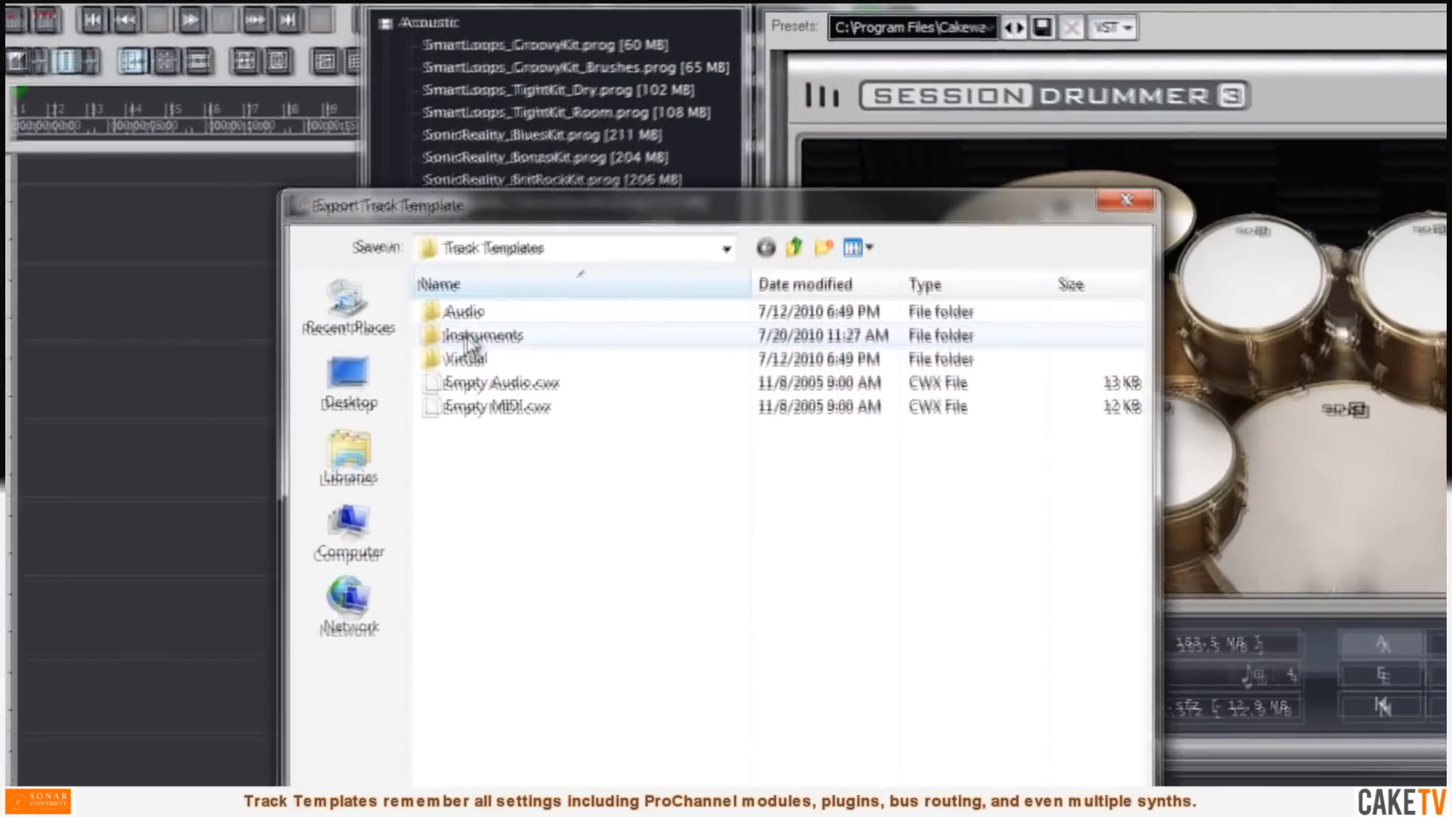
double_click(469, 342)
double_click(474, 360)
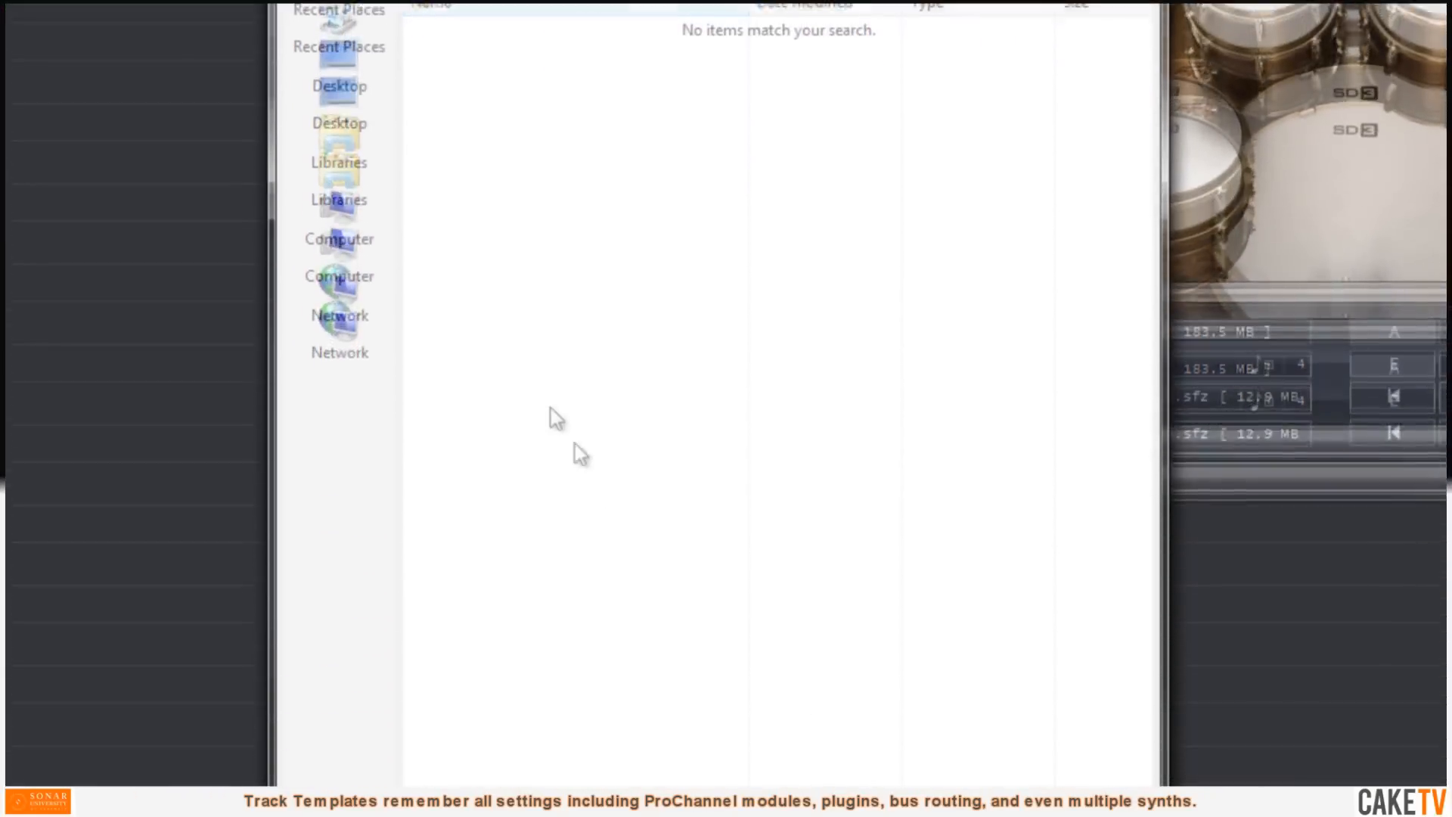
click(628, 712)
text(MoTown Kit Multi Ou)
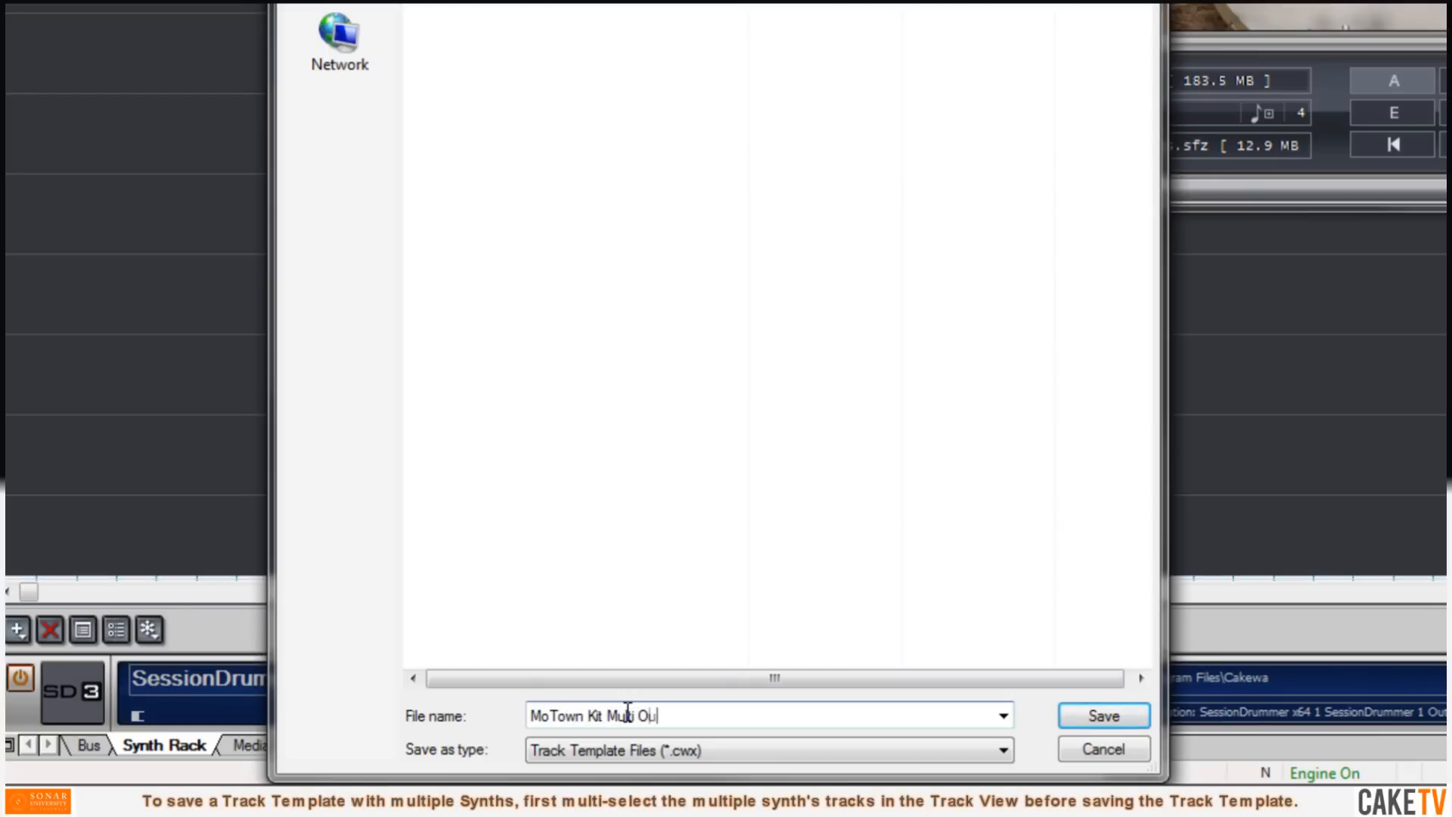
text(t)
click(1089, 716)
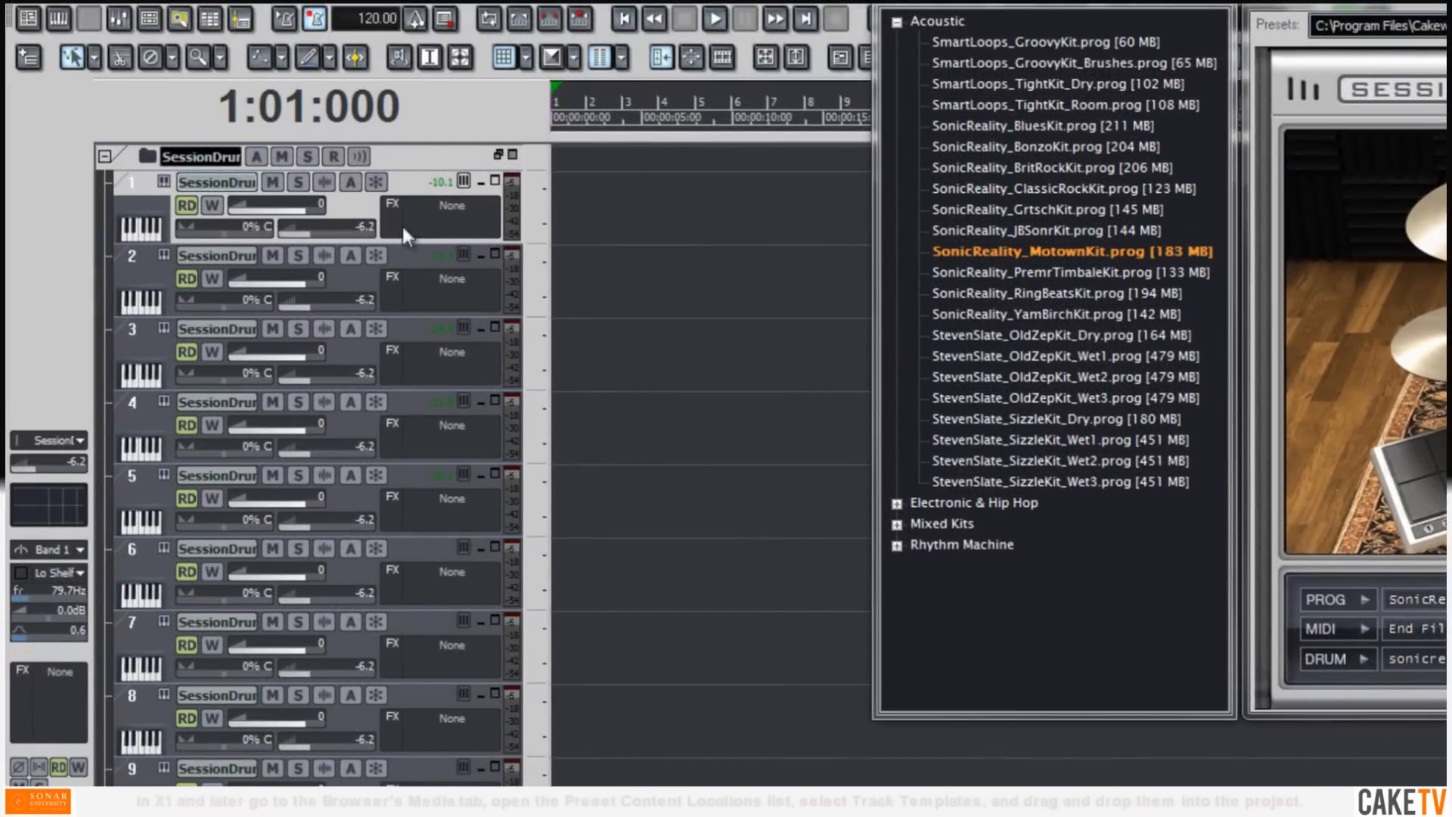
Step: Look up where Session Drummer 3 track templates can be inserted from, under the Instruments templates
right_click(346, 207)
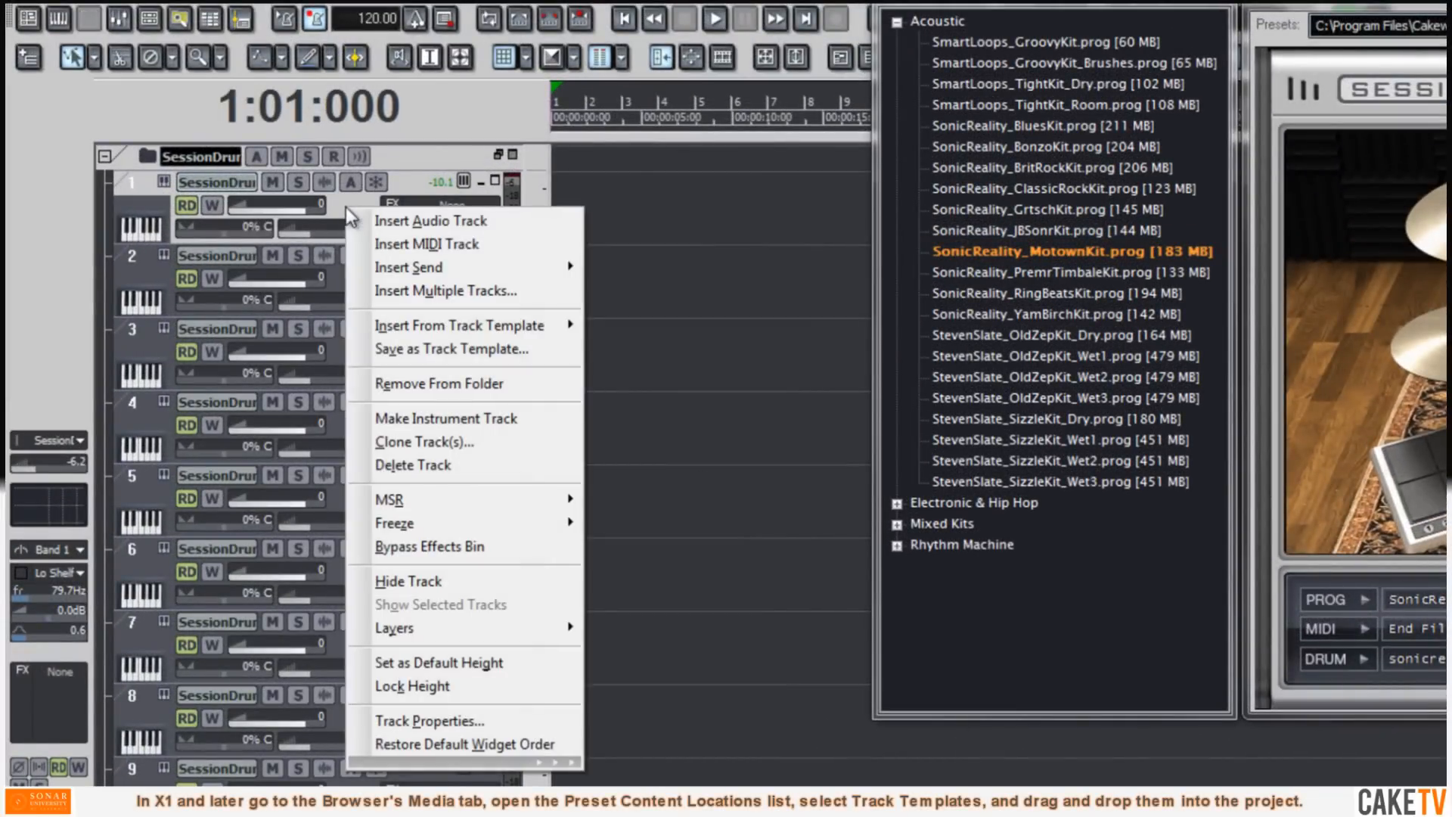
mouse_move(478, 324)
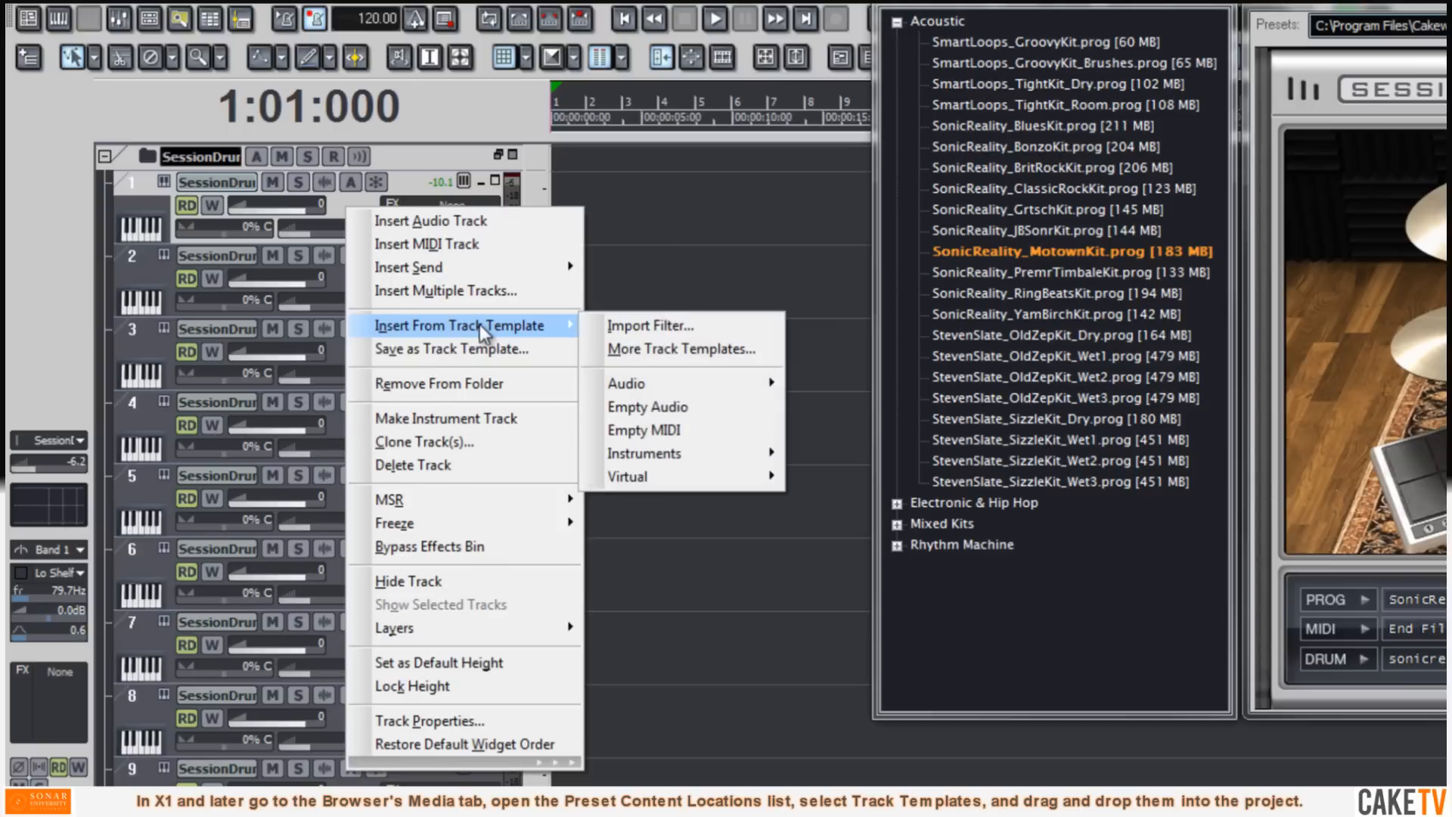
mouse_move(747, 464)
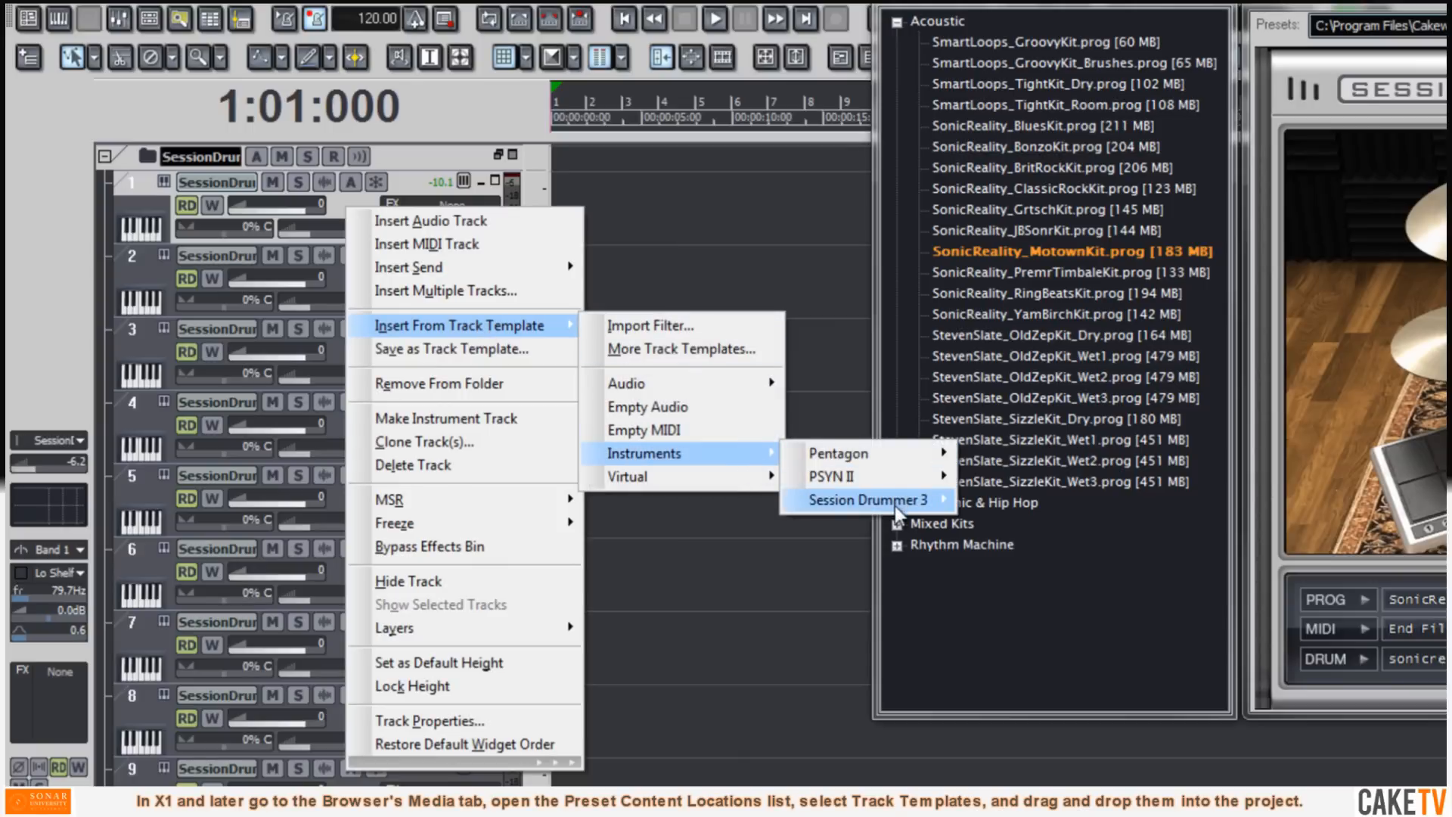
mouse_move(895, 503)
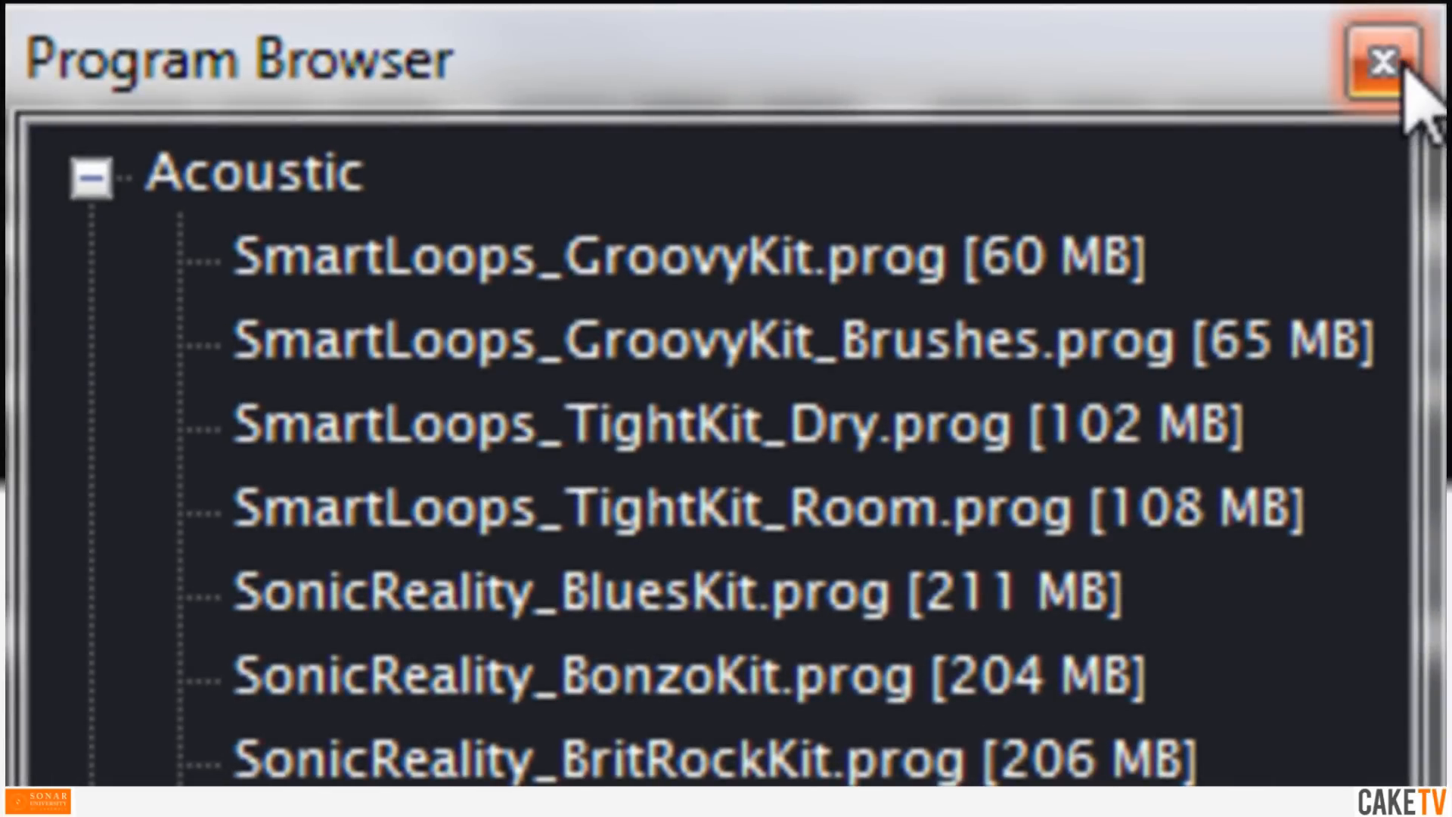
Step: Close the Program Browser and move the Session Drummer MIDI track from position 13 to the top of the track folder
click(1401, 62)
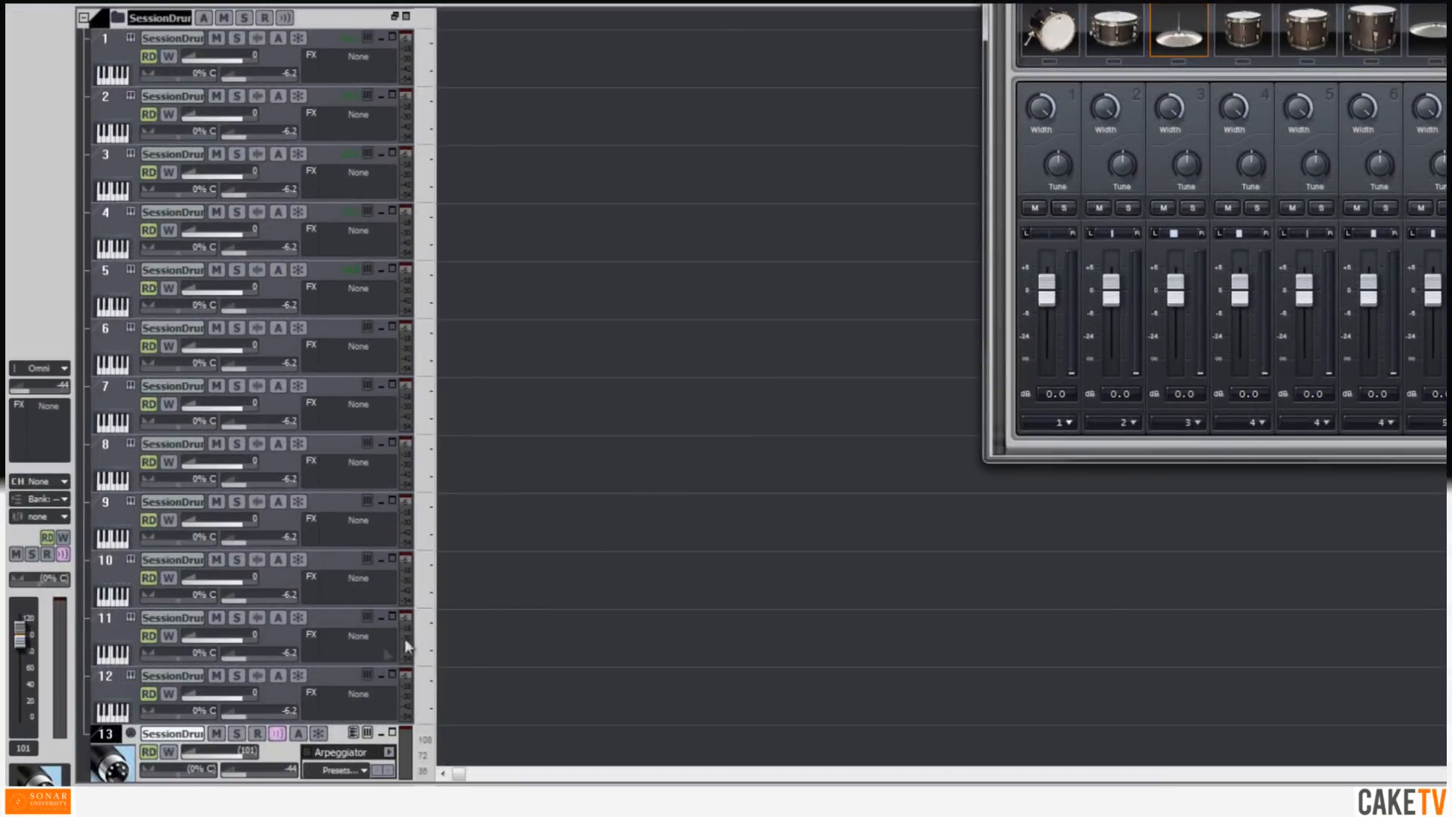
drag(178, 755, 178, 58)
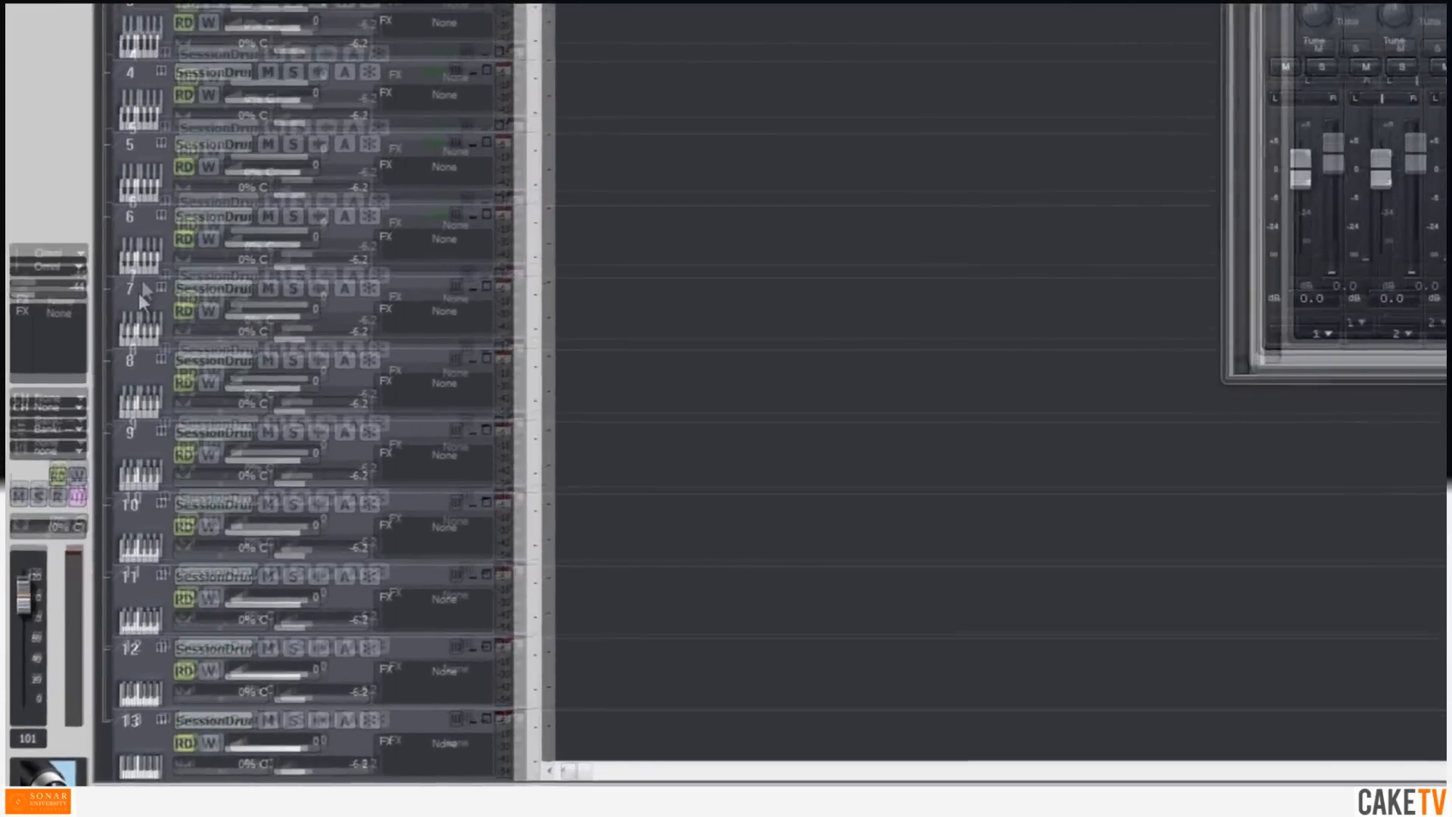
Step: Delete the unused audio tracks 7 through 13, fit the remaining tracks to the view and select MIDI track 1
drag(138, 293, 208, 662)
right_click(176, 715)
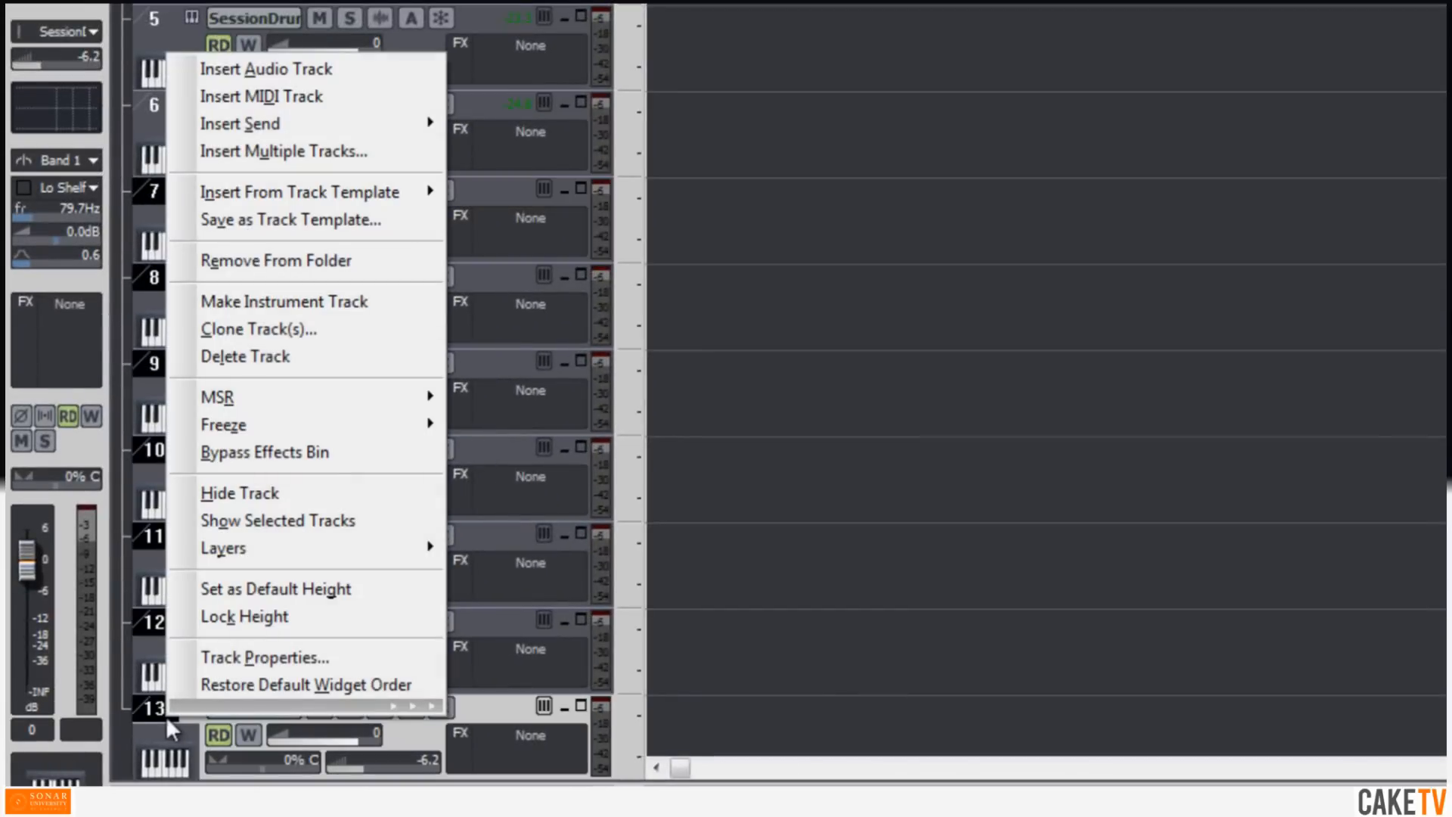
click(303, 365)
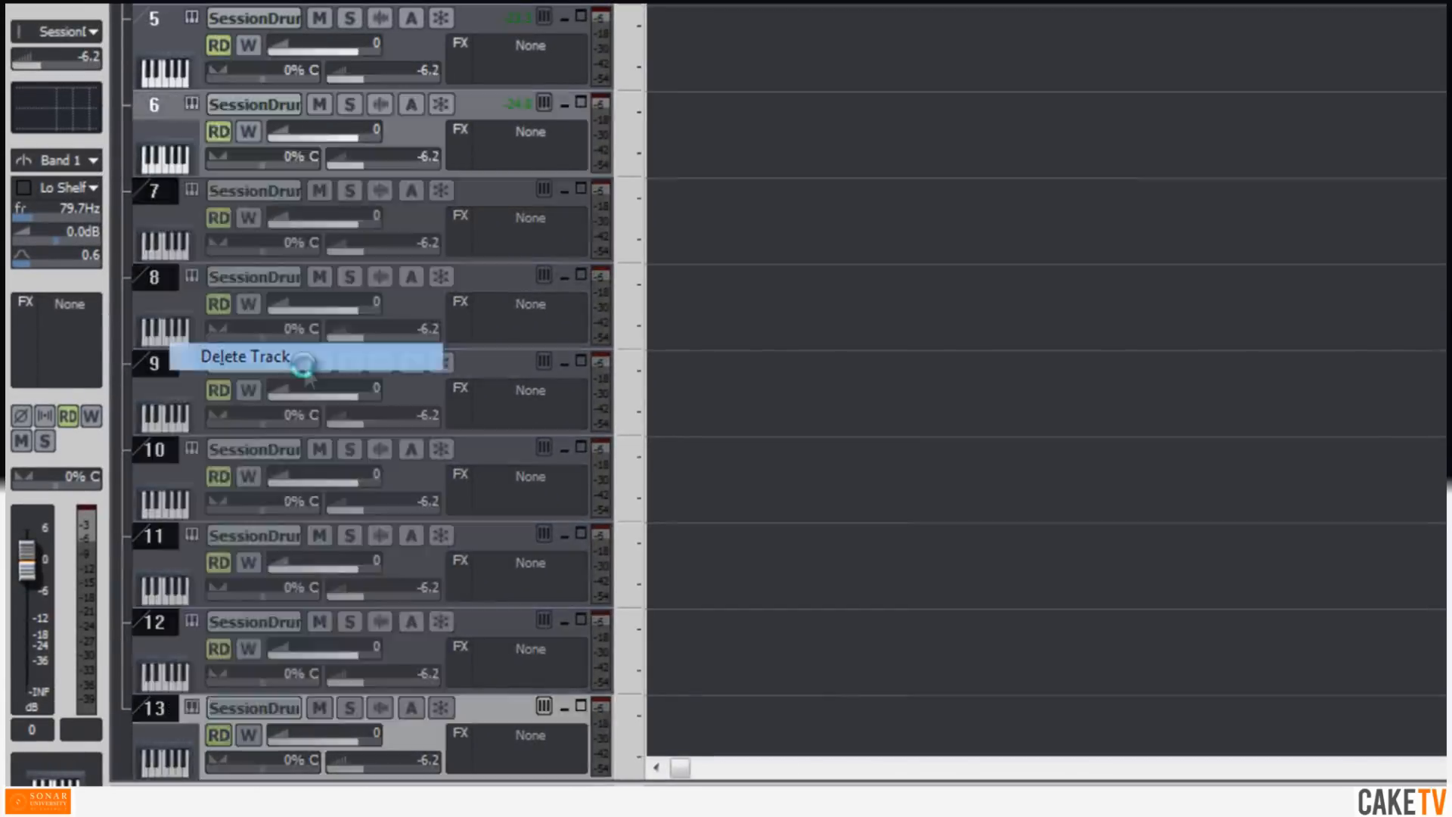
key(f)
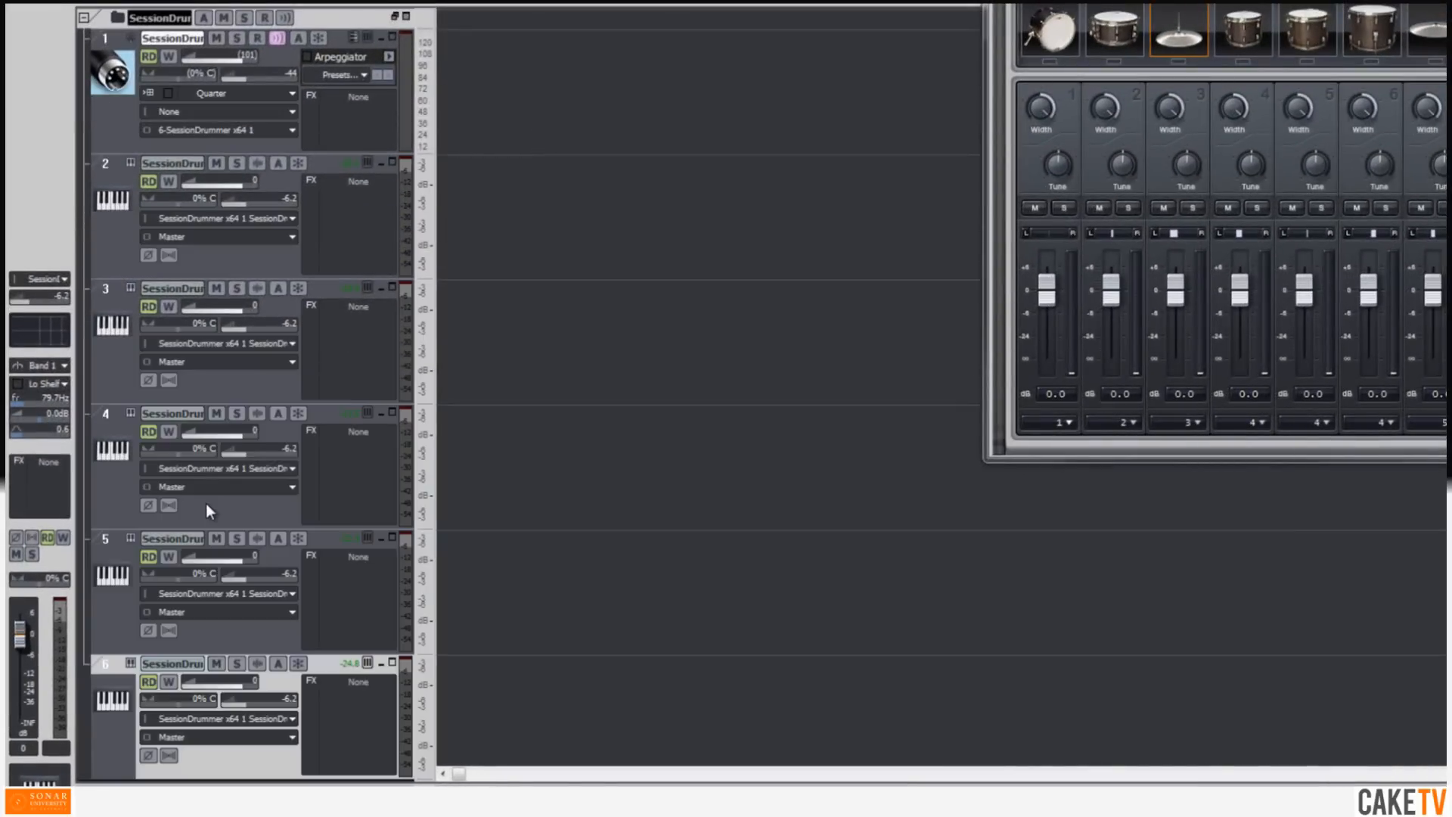
click(115, 47)
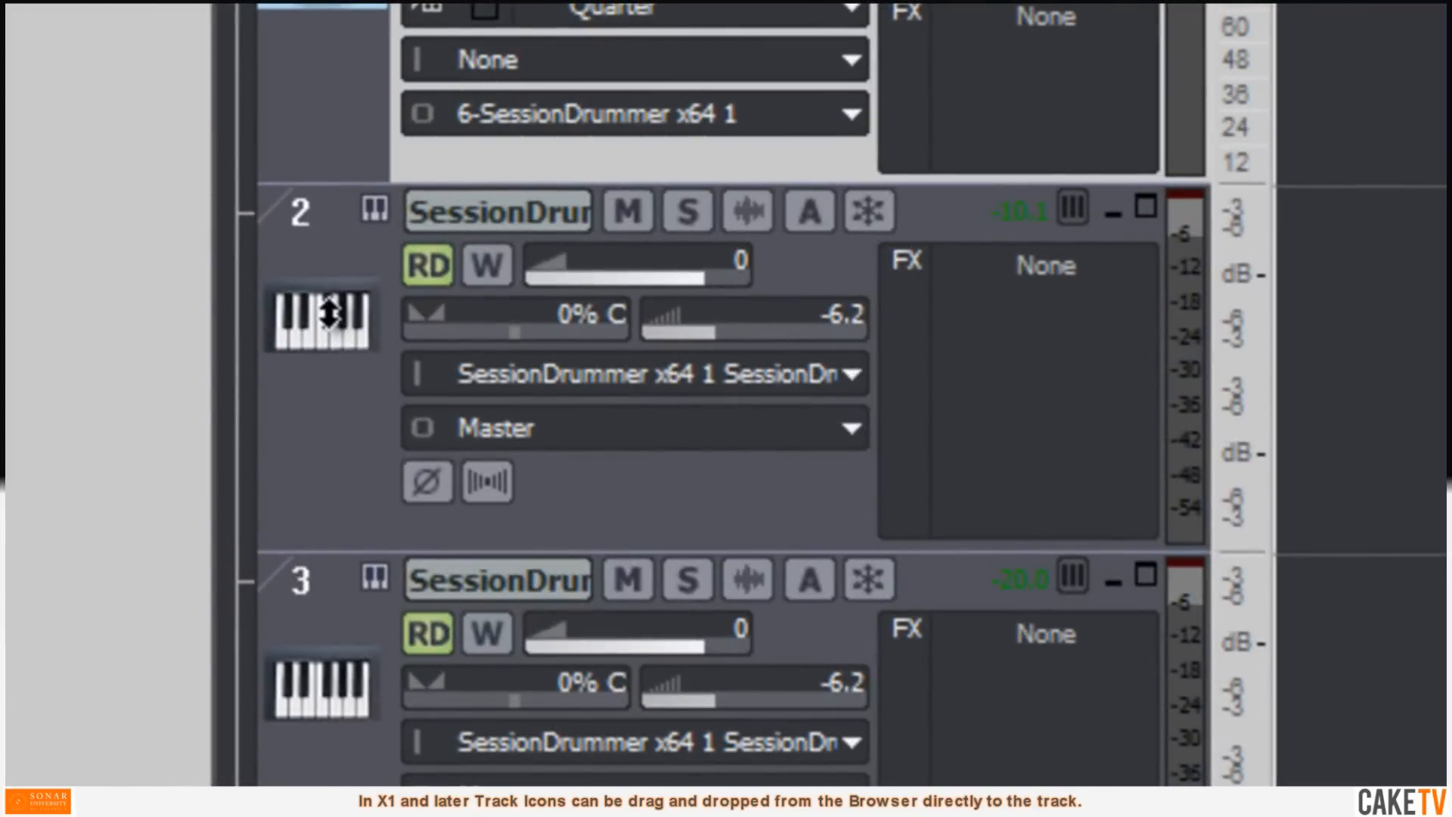
Step: Load a black kick drum image from the Drums icon folder as the icon of track 2
right_click(317, 318)
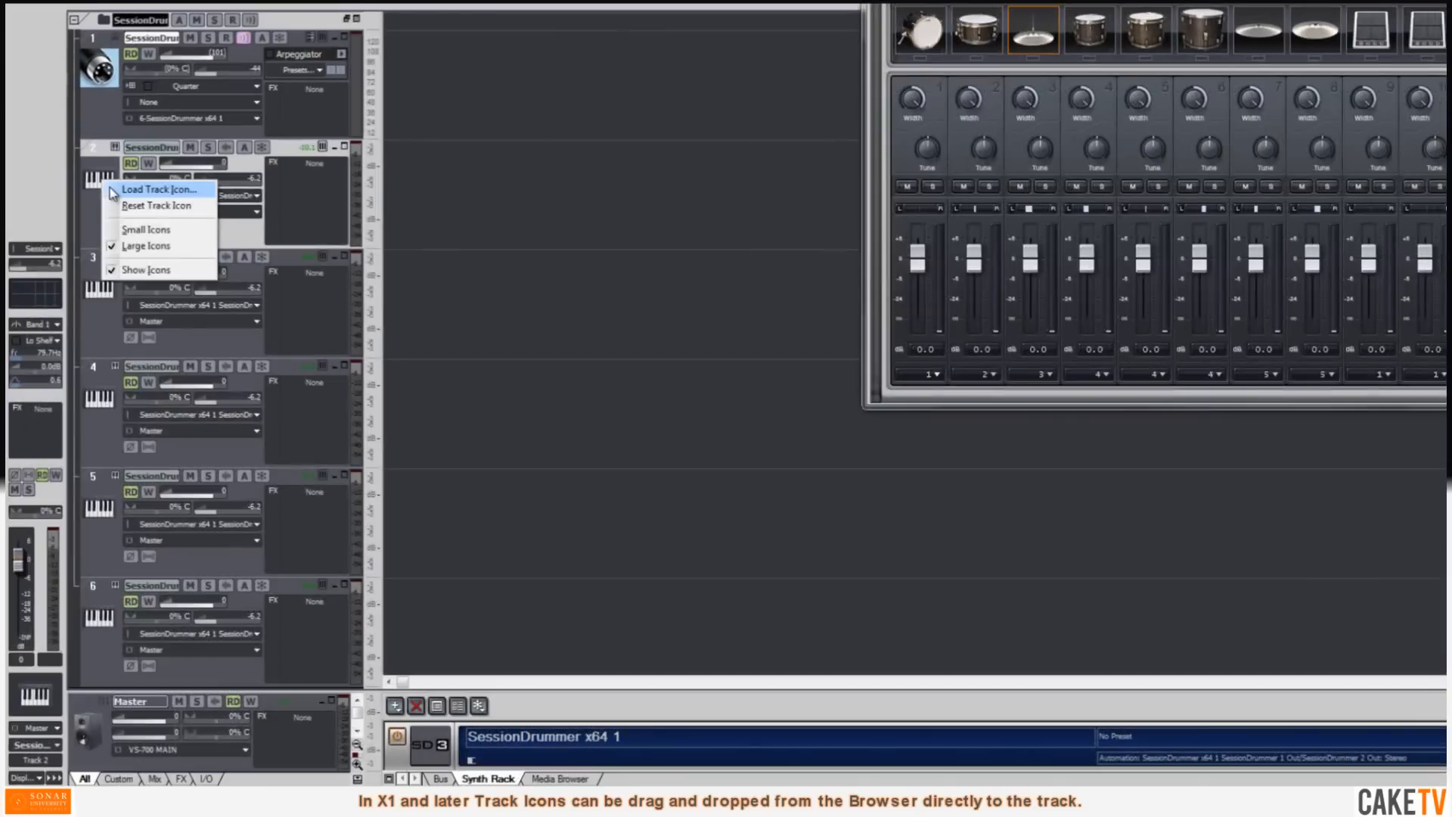
click(364, 352)
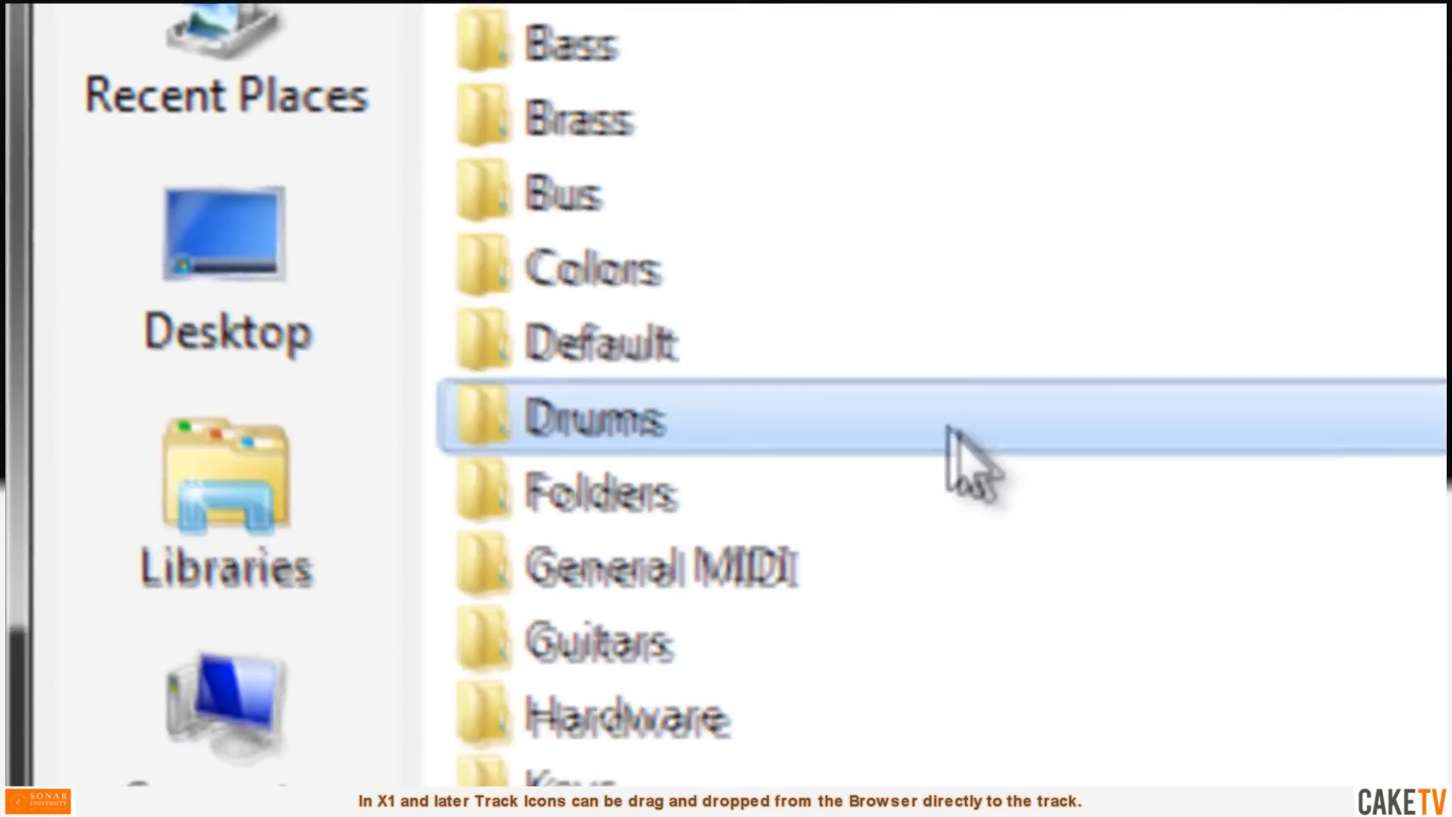
double_click(492, 193)
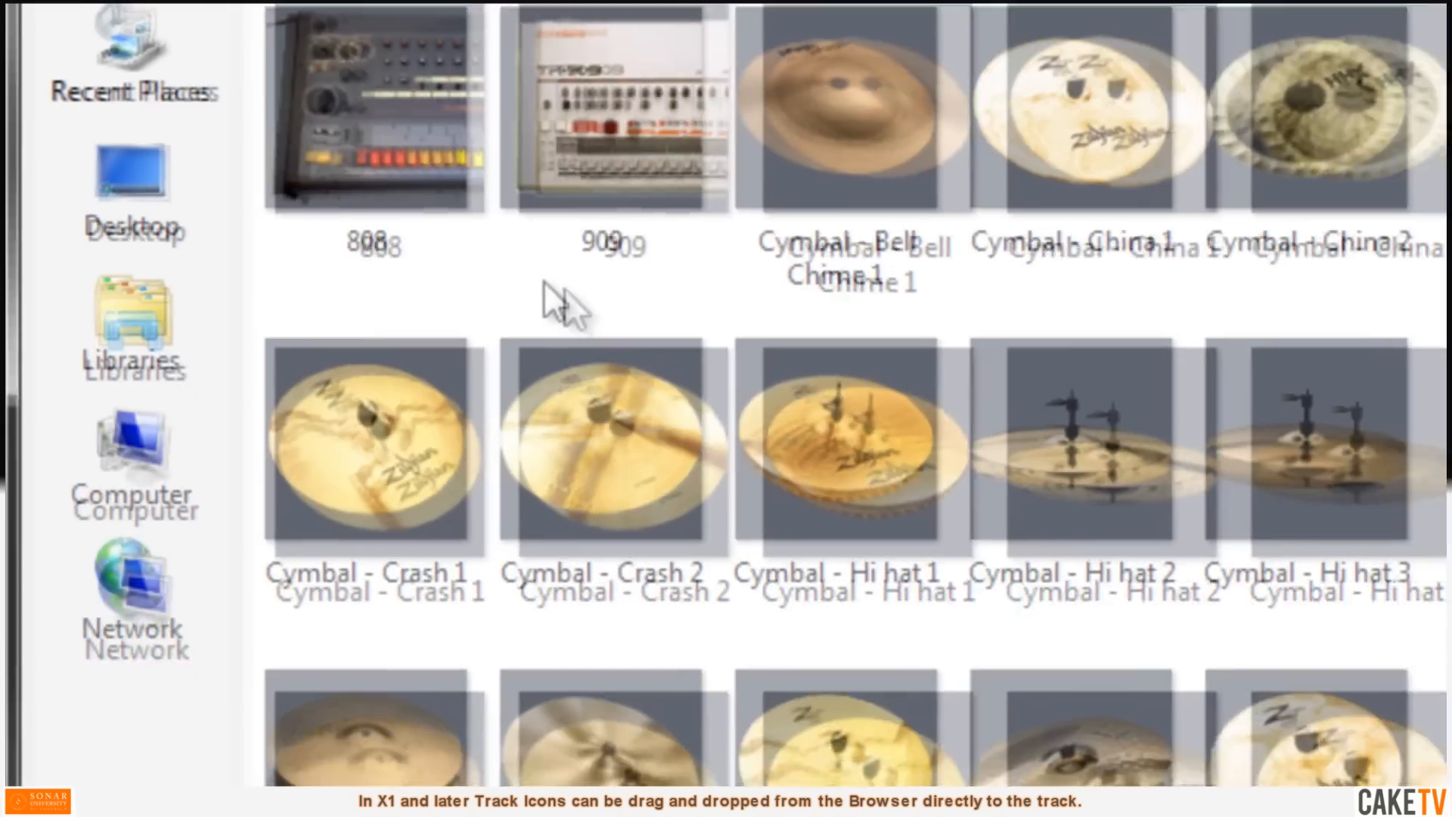
drag(1420, 464, 1422, 816)
click(343, 190)
double_click(797, 218)
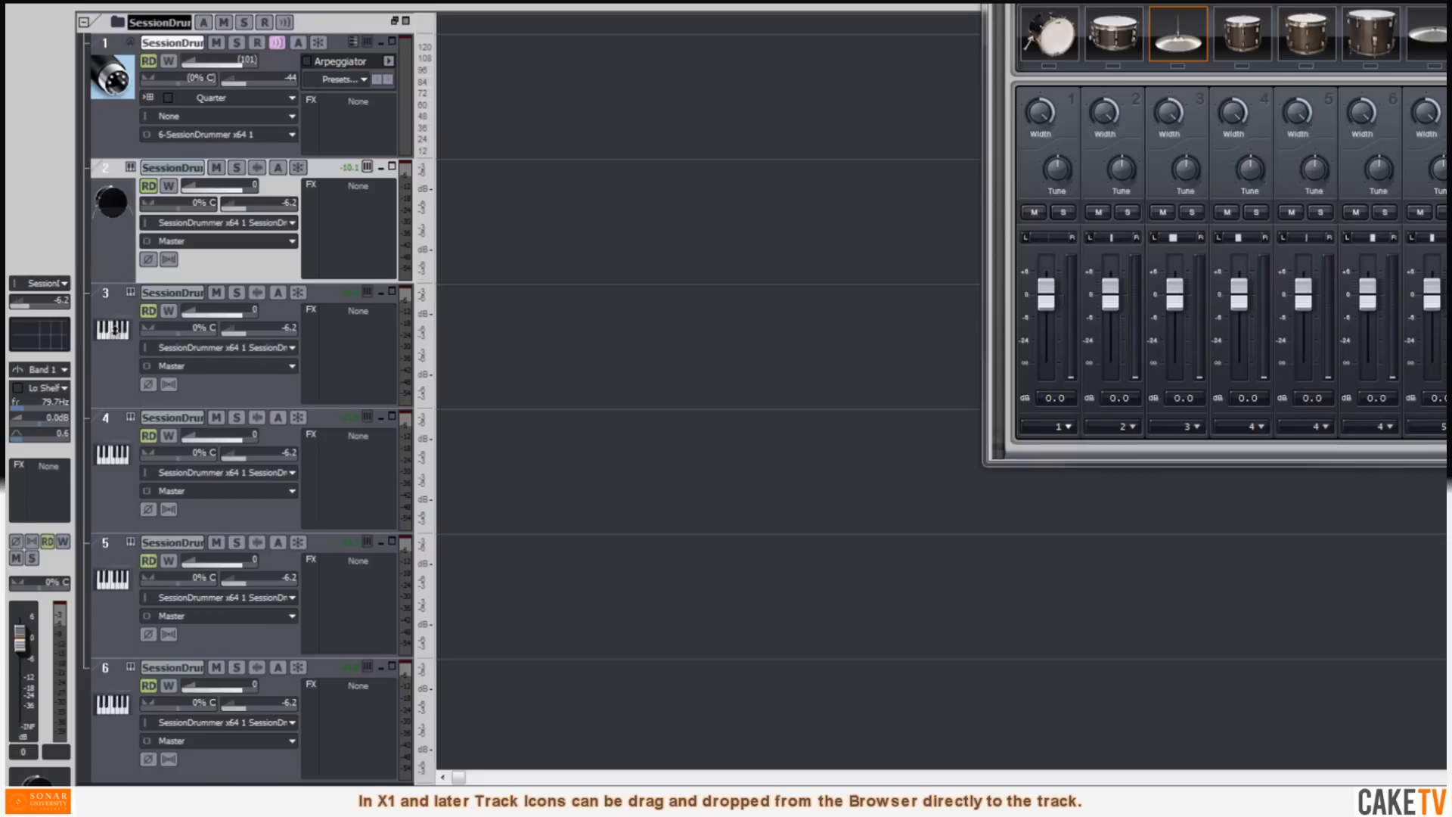
Step: Load the Snare Drum 2 image as the icon of track 3
right_click(115, 332)
click(139, 336)
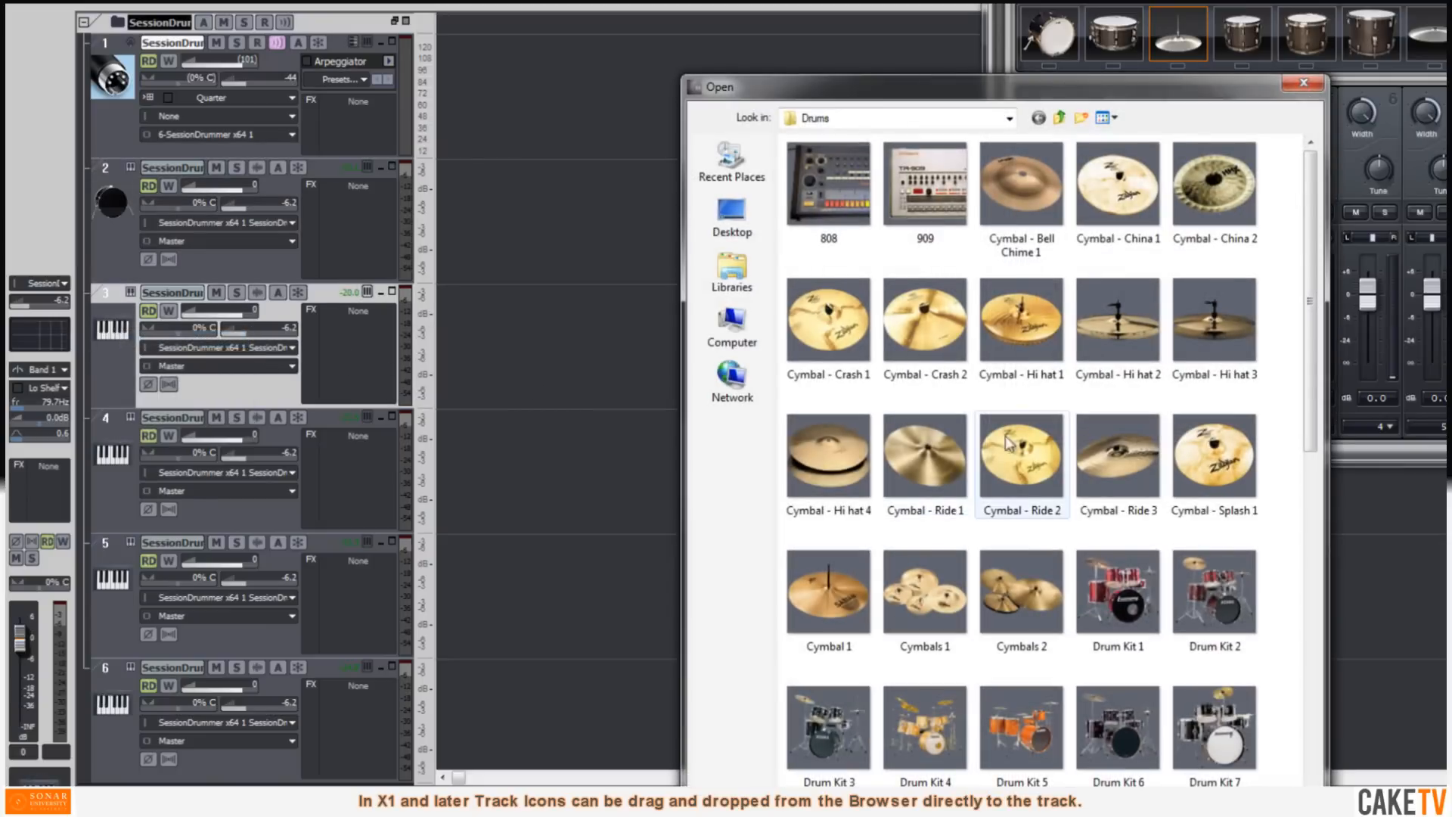
scroll(1296, 380, down, 3)
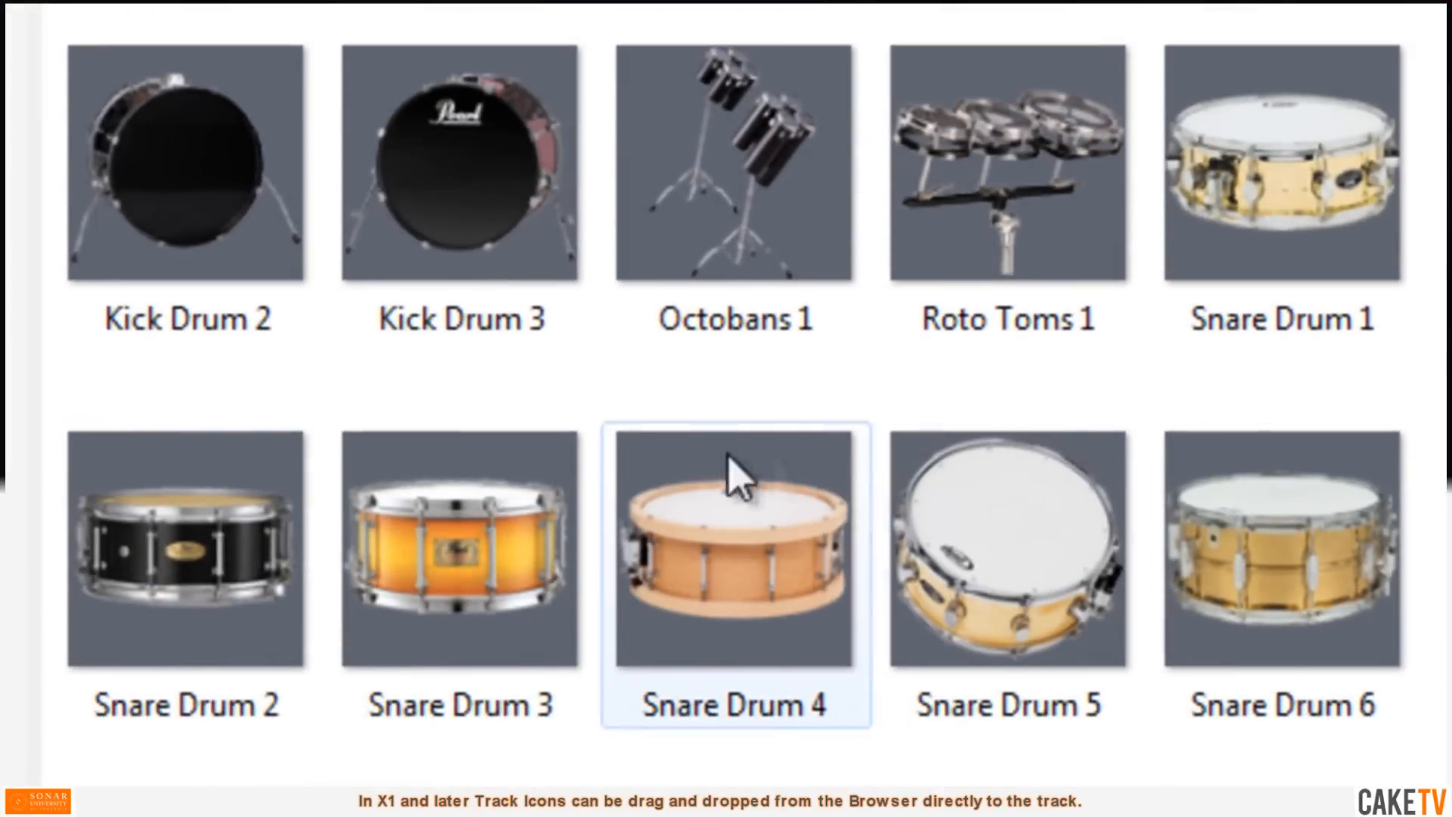
click(117, 590)
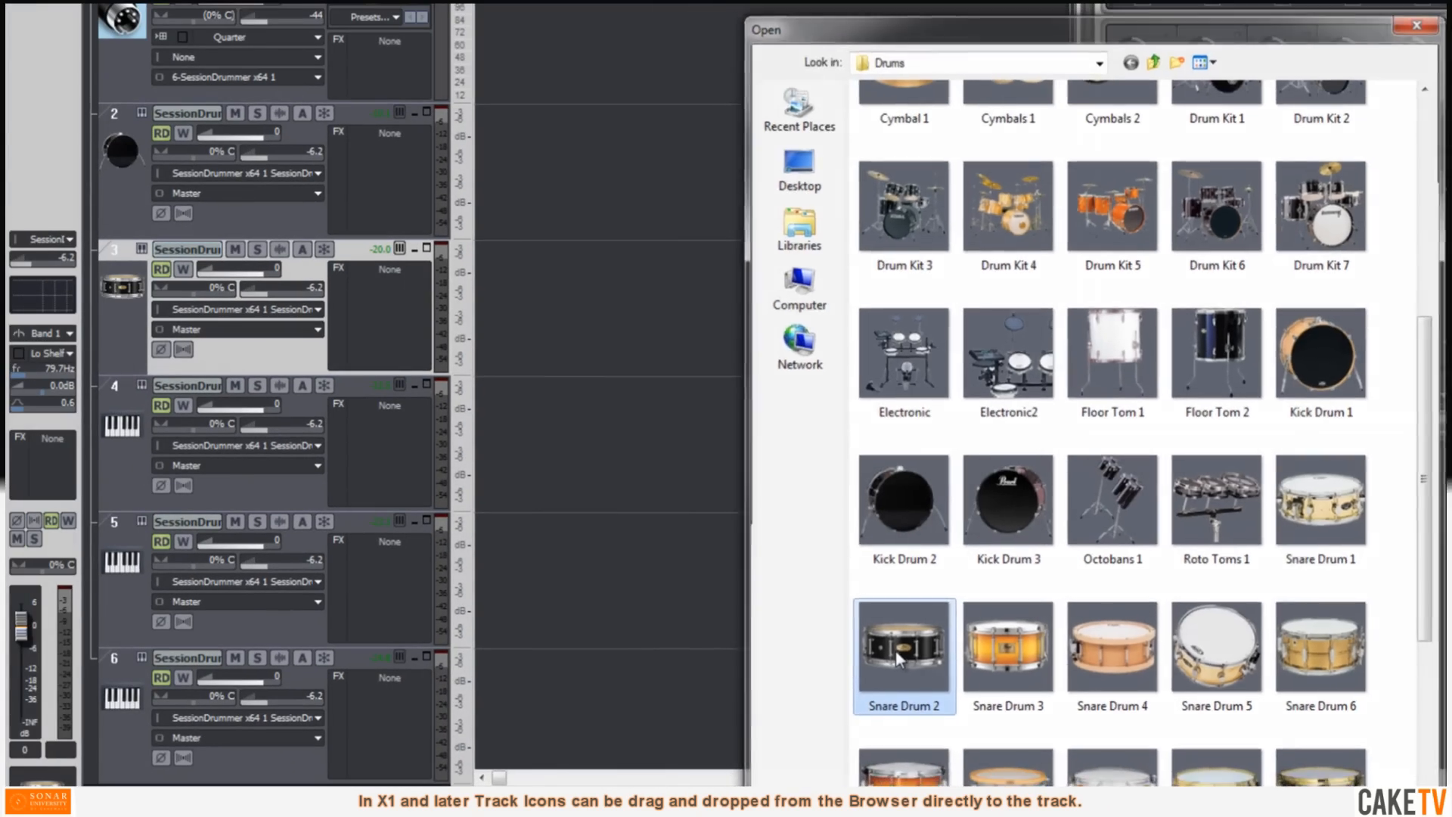
double_click(167, 583)
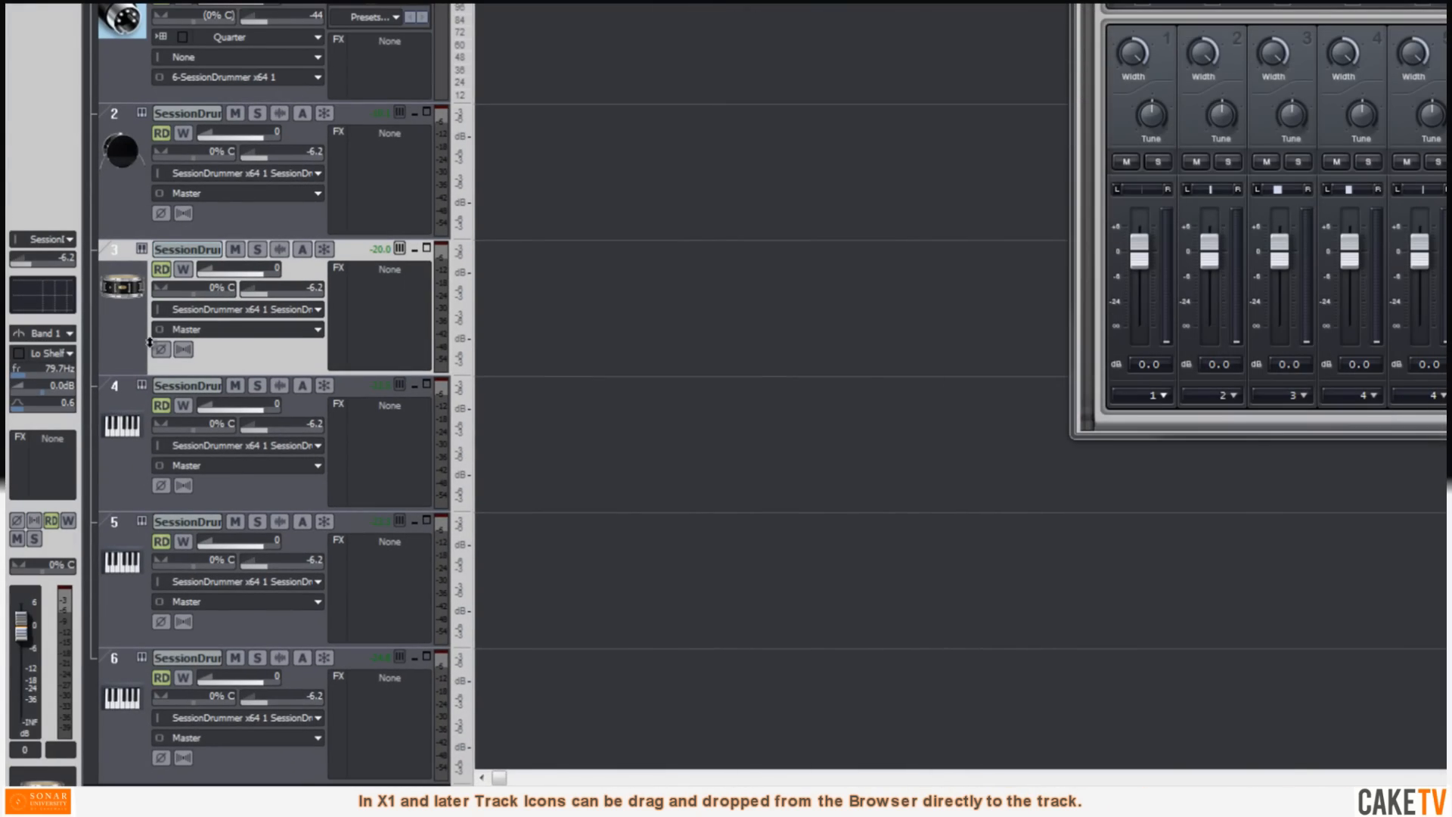
Step: Load the "Cymbal - Hi hat 2" image as the icon of track 4
right_click(133, 424)
click(169, 431)
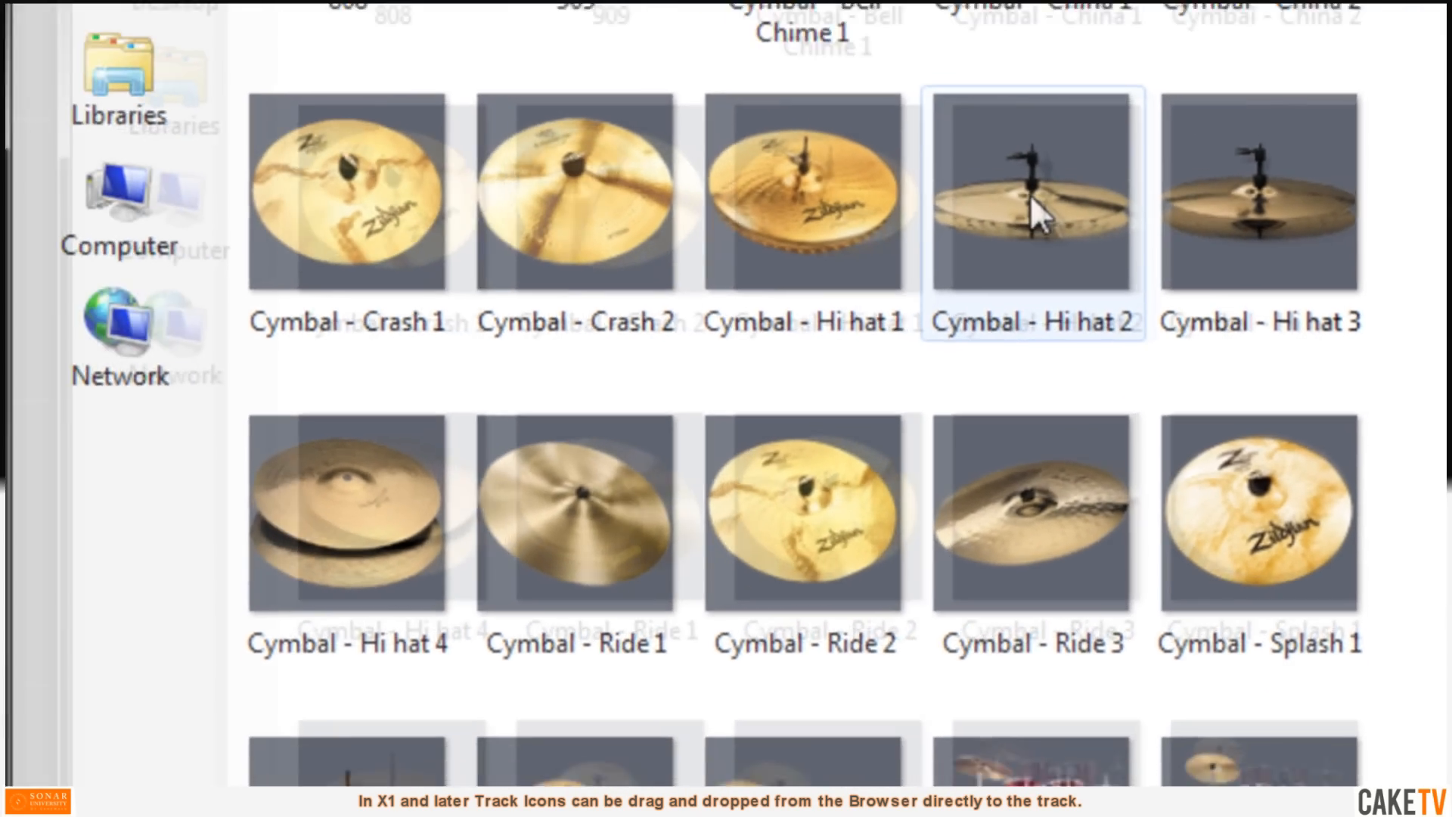
double_click(1030, 194)
Step: Load the Toms 1 image as the icon of track 5
right_click(128, 561)
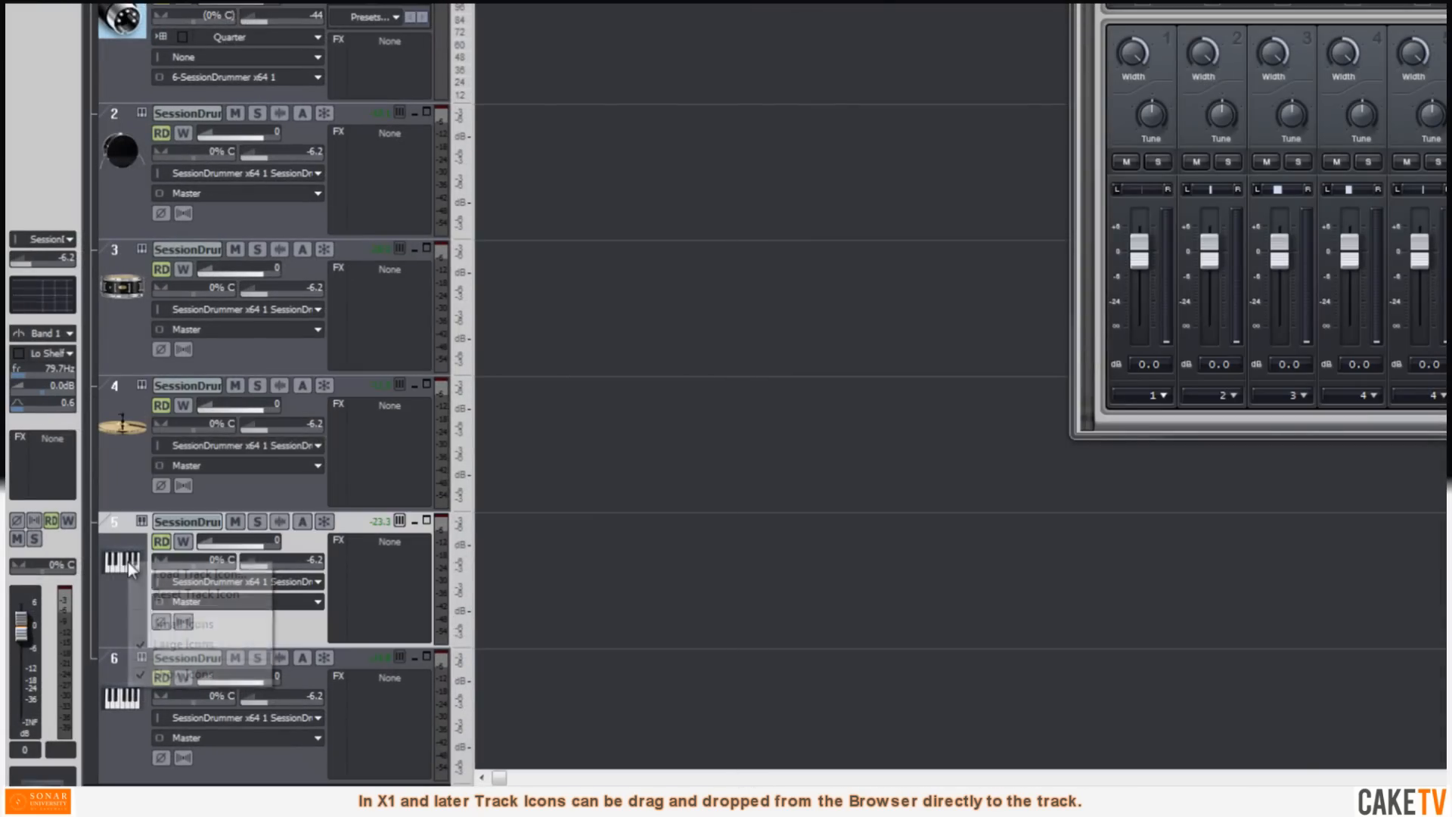
click(144, 573)
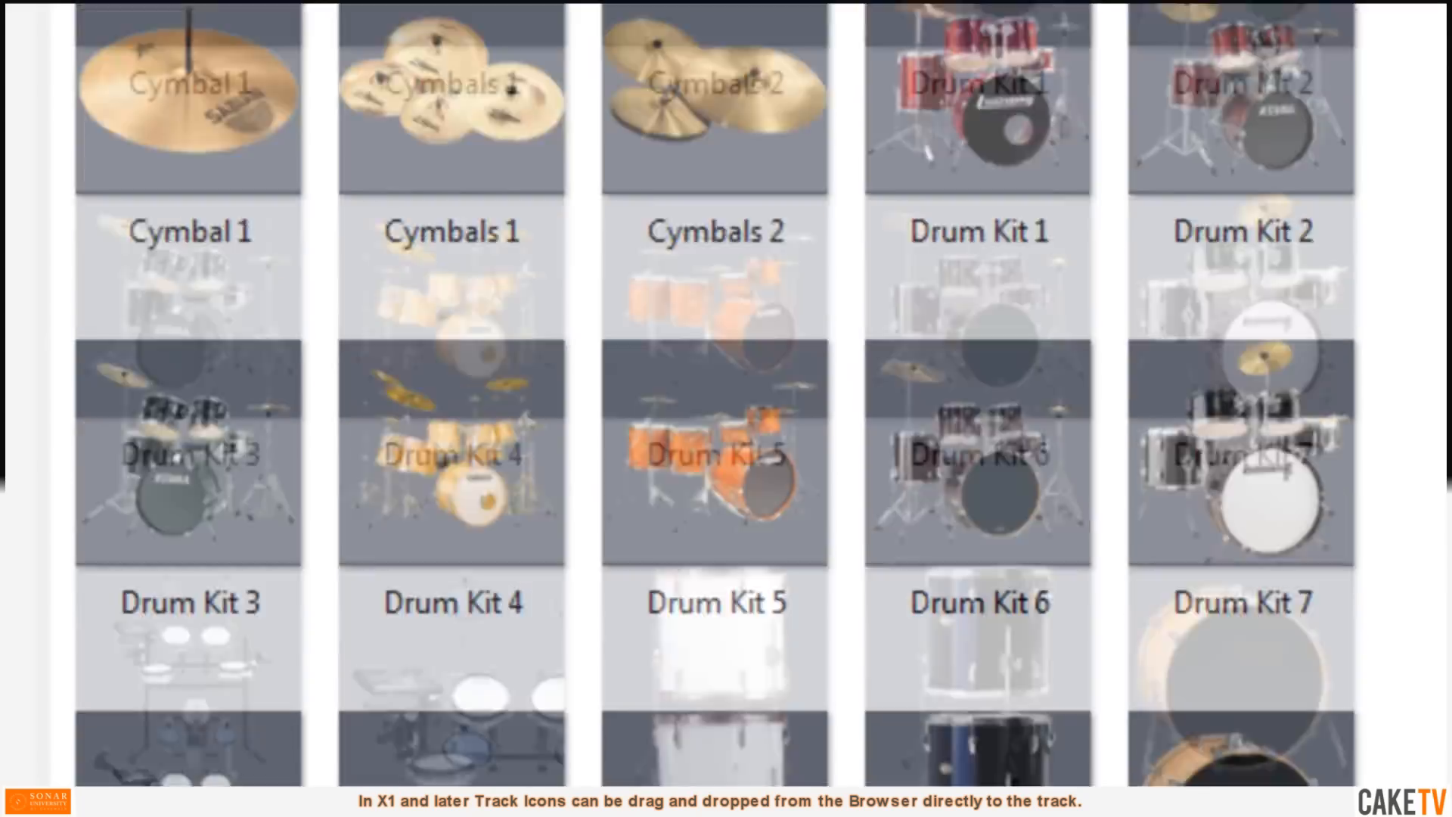
scroll(1210, 529, down, 10)
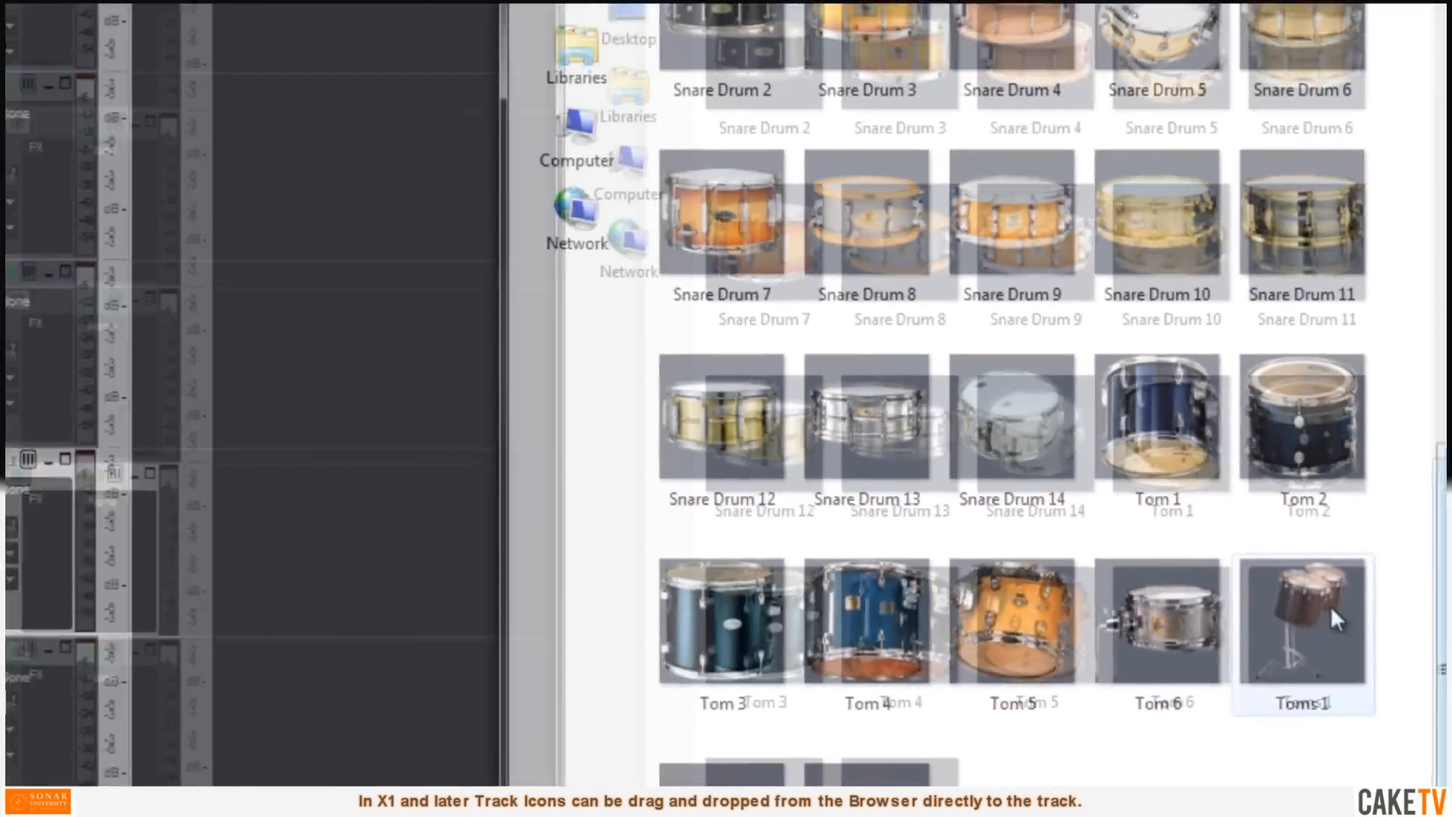
double_click(1331, 605)
Step: Load the "Cymbal - Crash 2" image as the icon of track 6
right_click(126, 697)
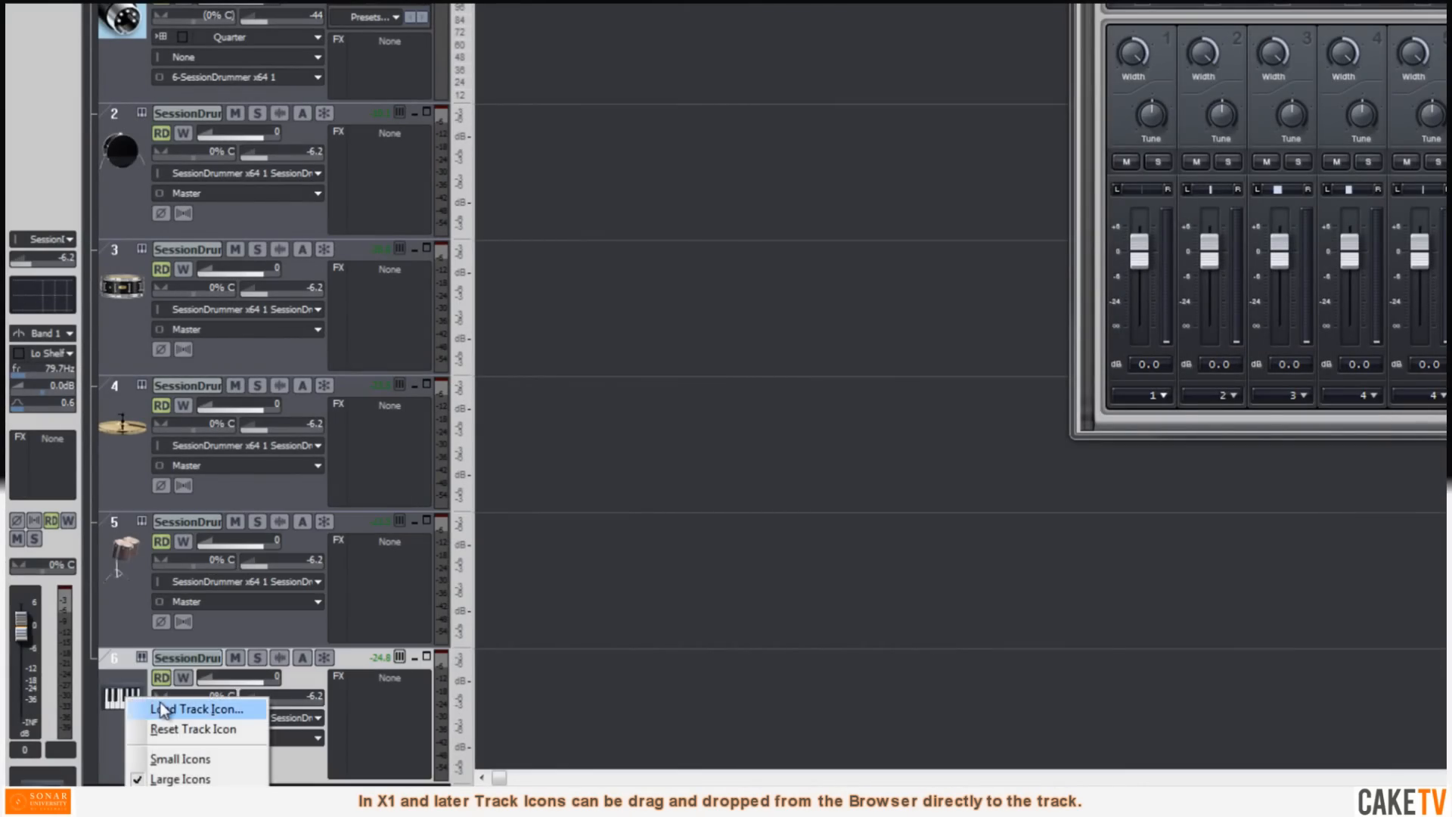
click(160, 709)
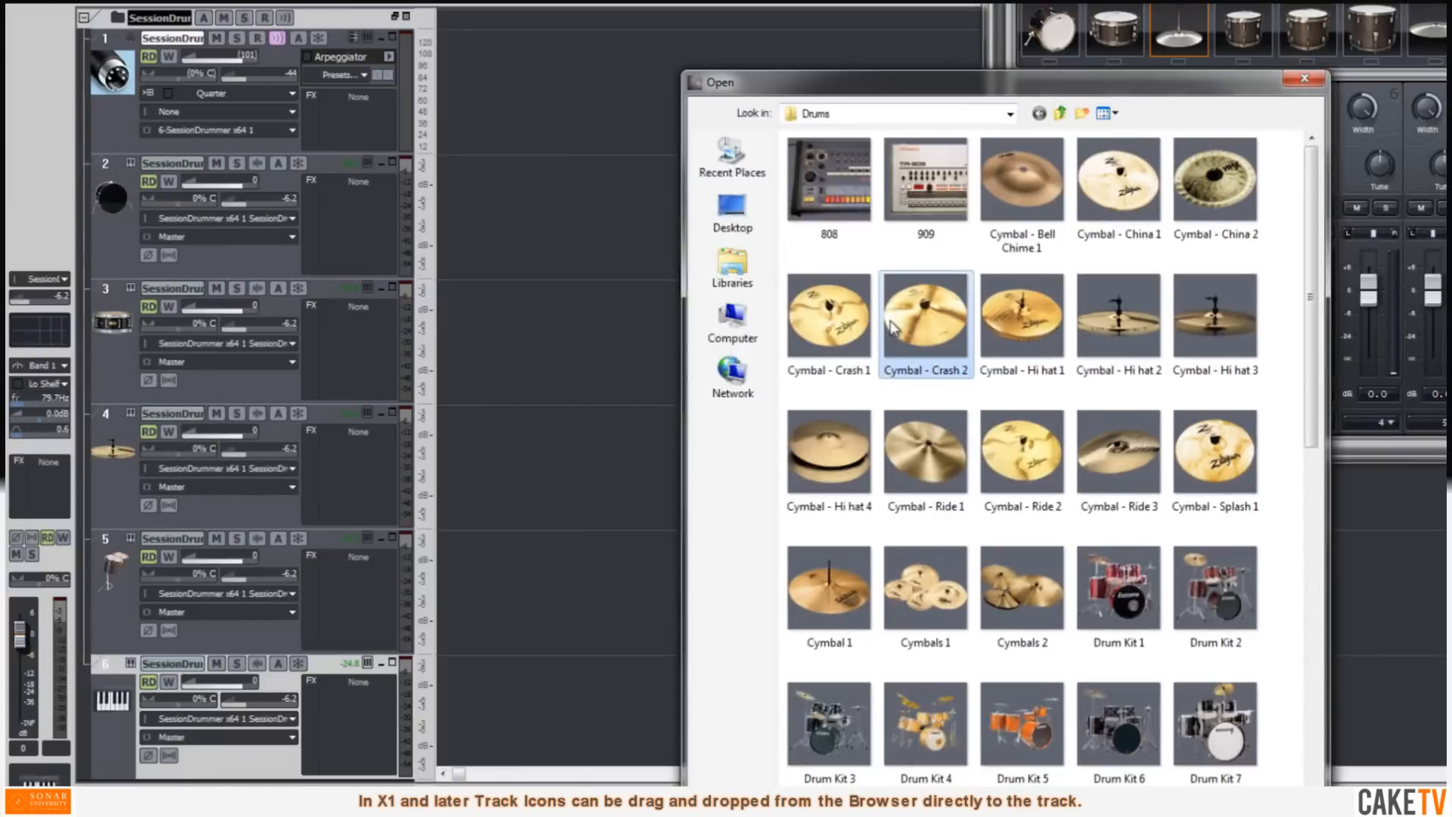
double_click(356, 212)
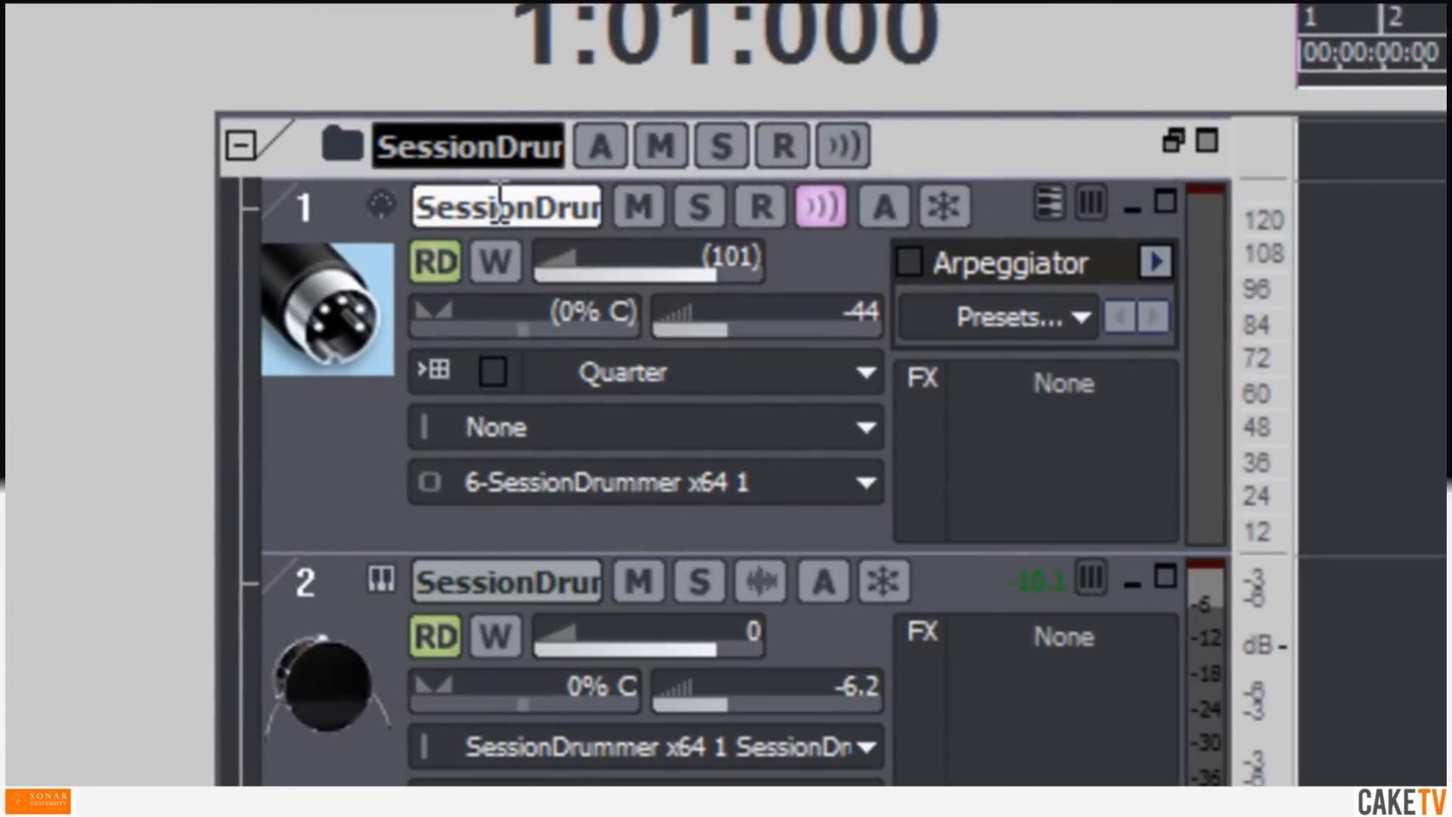
Step: Rename track 1 as "SD3 MIDI"
double_click(501, 204)
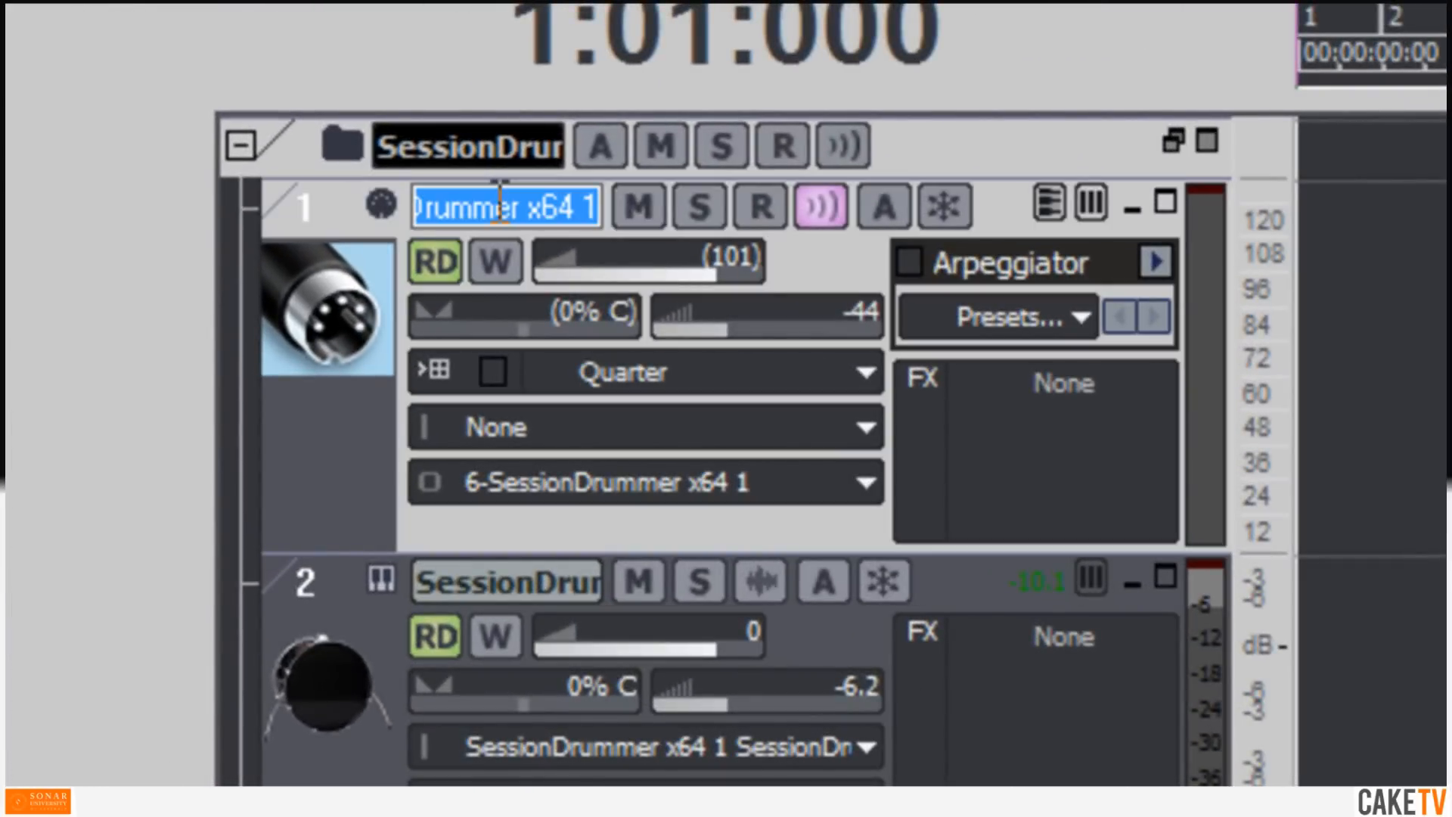
text(Sd3 M)
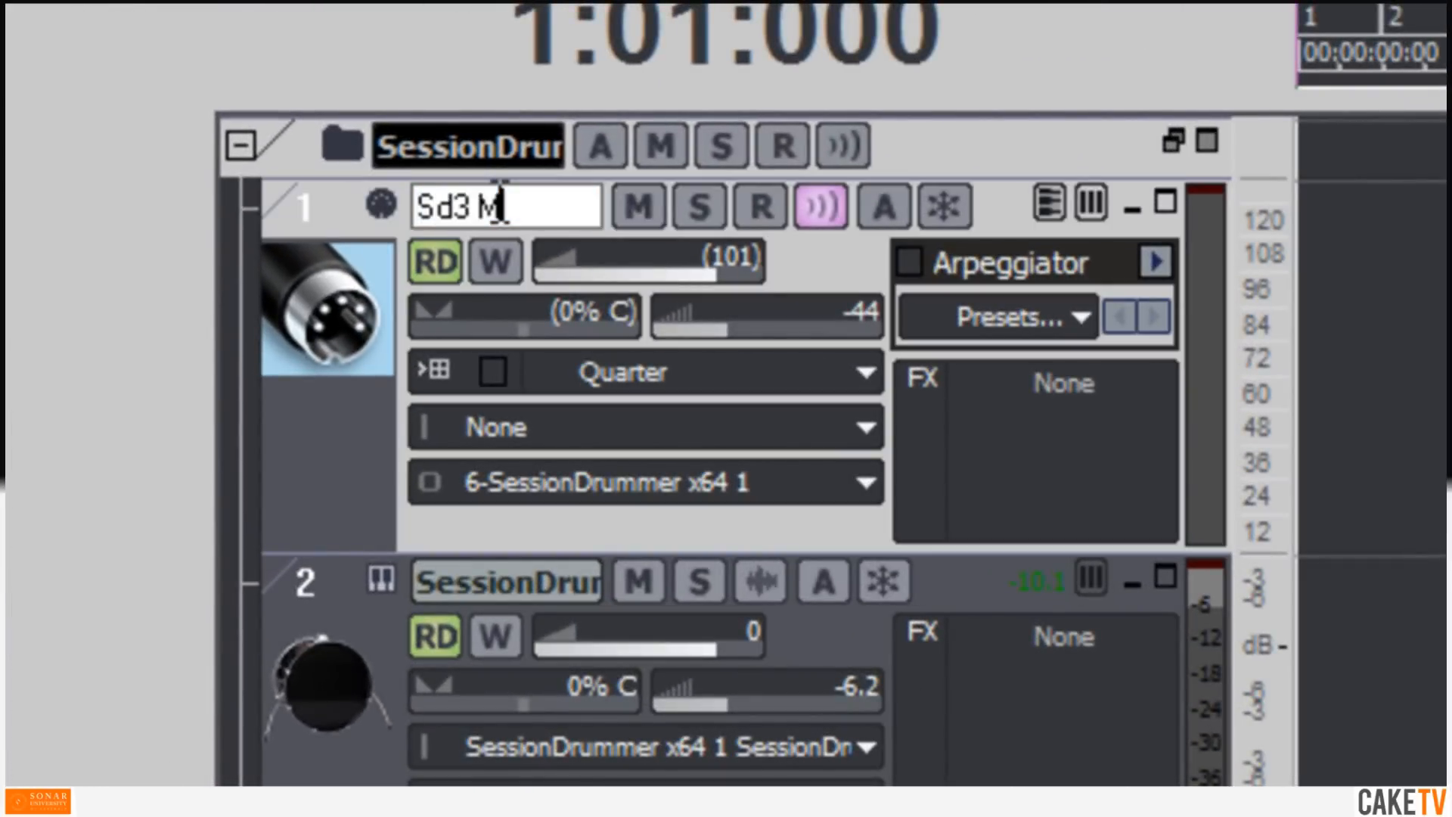
text(IDI)
key(Return)
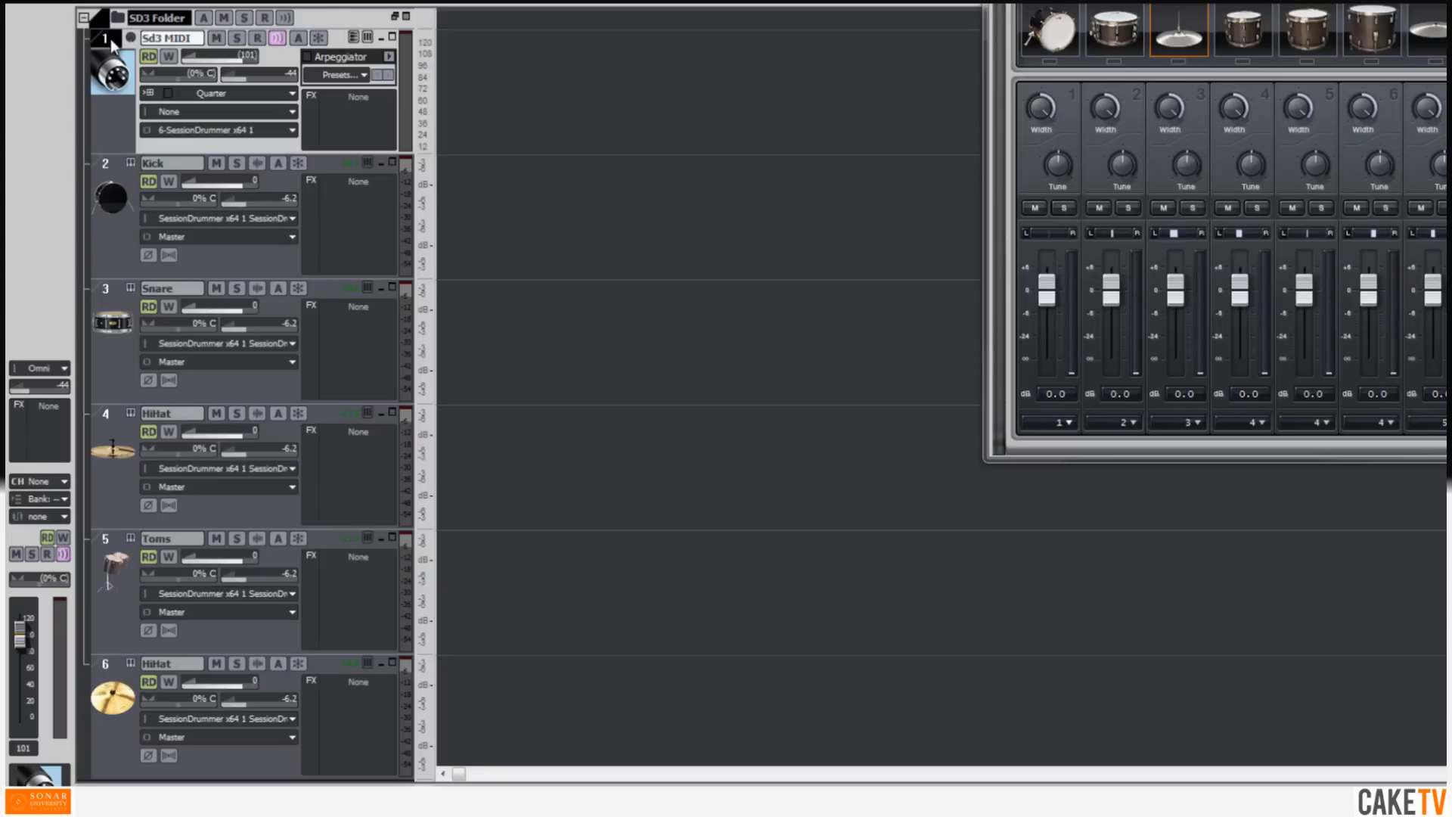
Step: Show the bus pane, insert a new stereo bus below Master and name it "Drums"
key(shift+b)
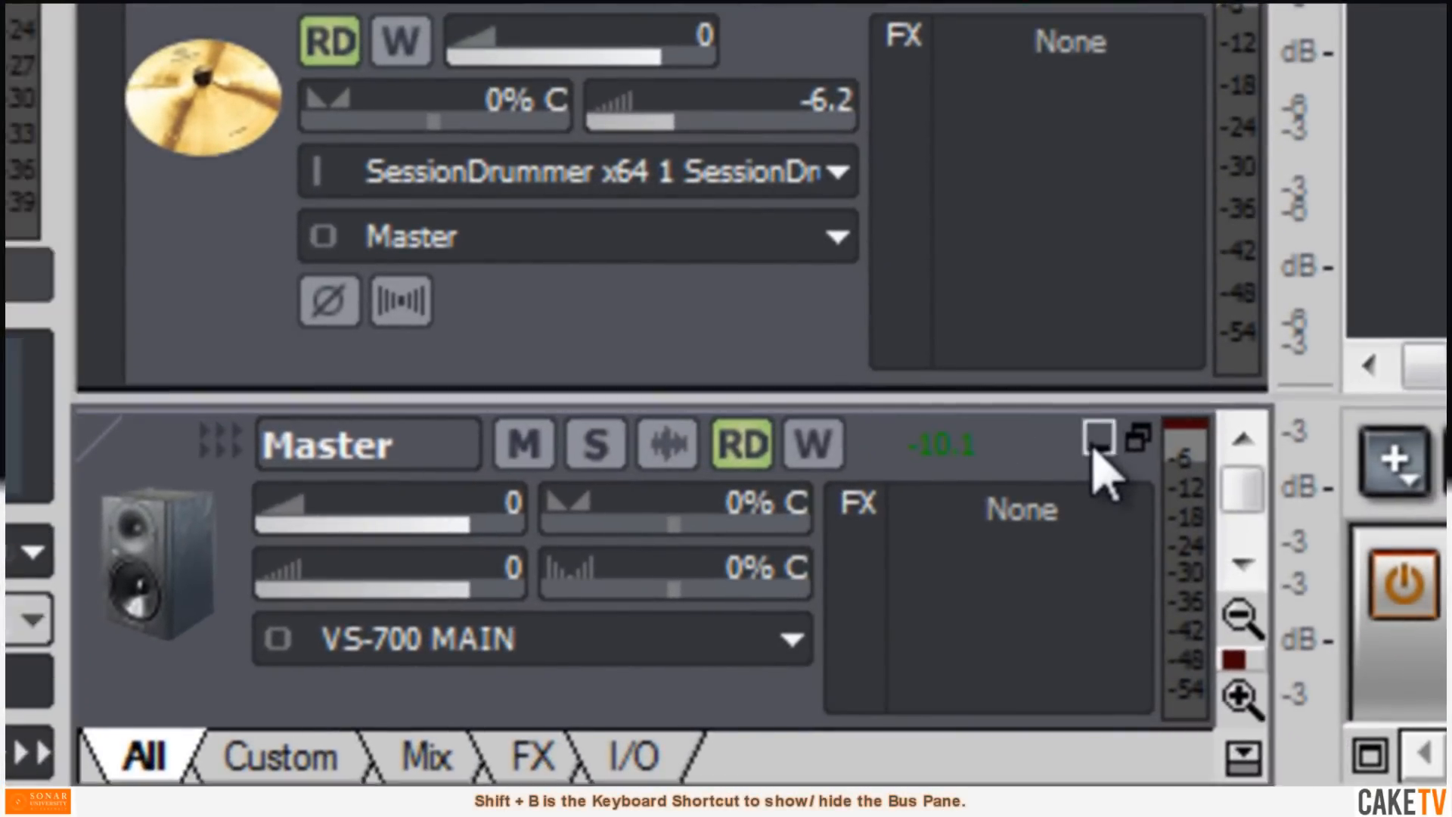
click(1065, 463)
right_click(917, 549)
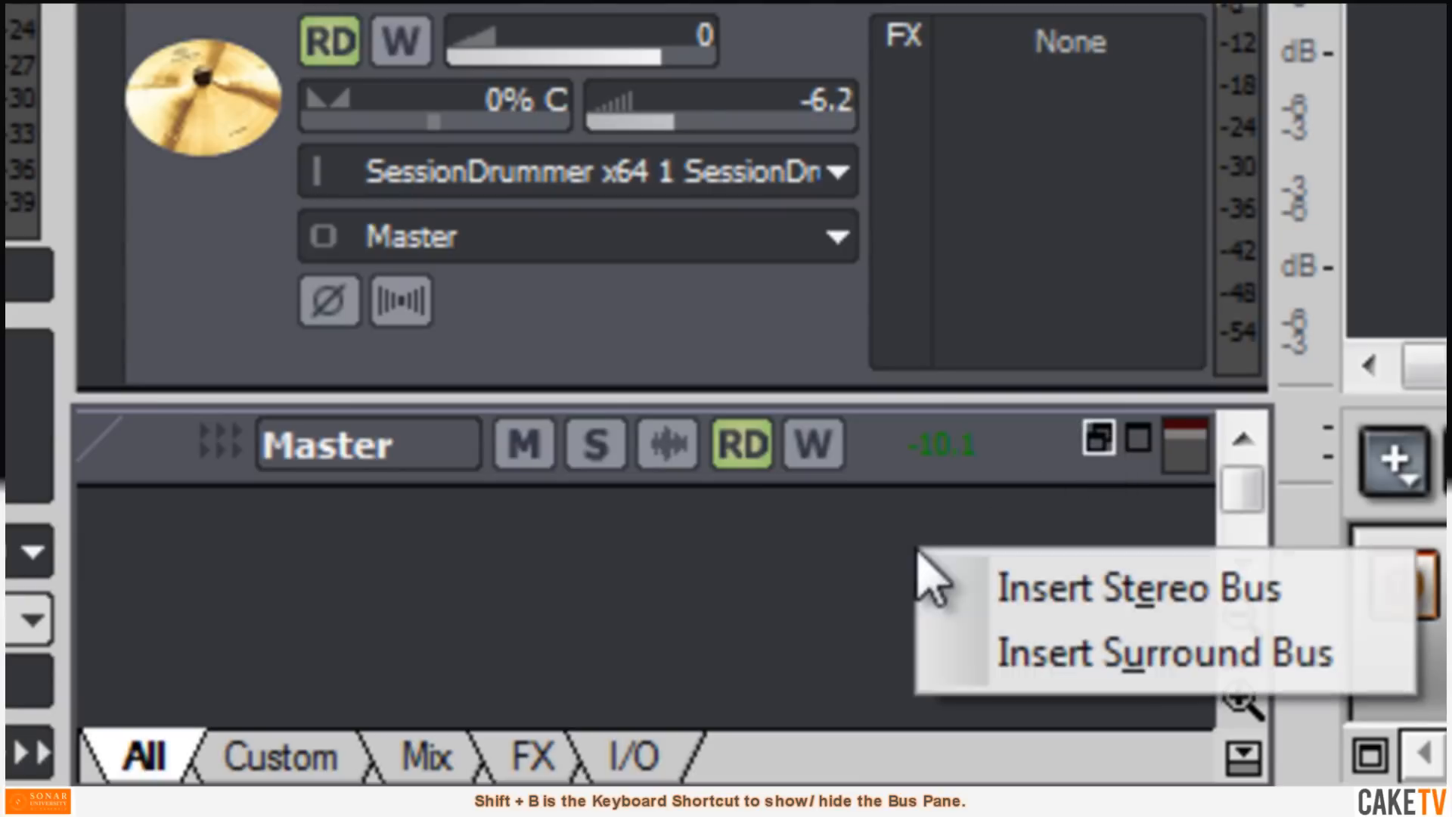
click(984, 590)
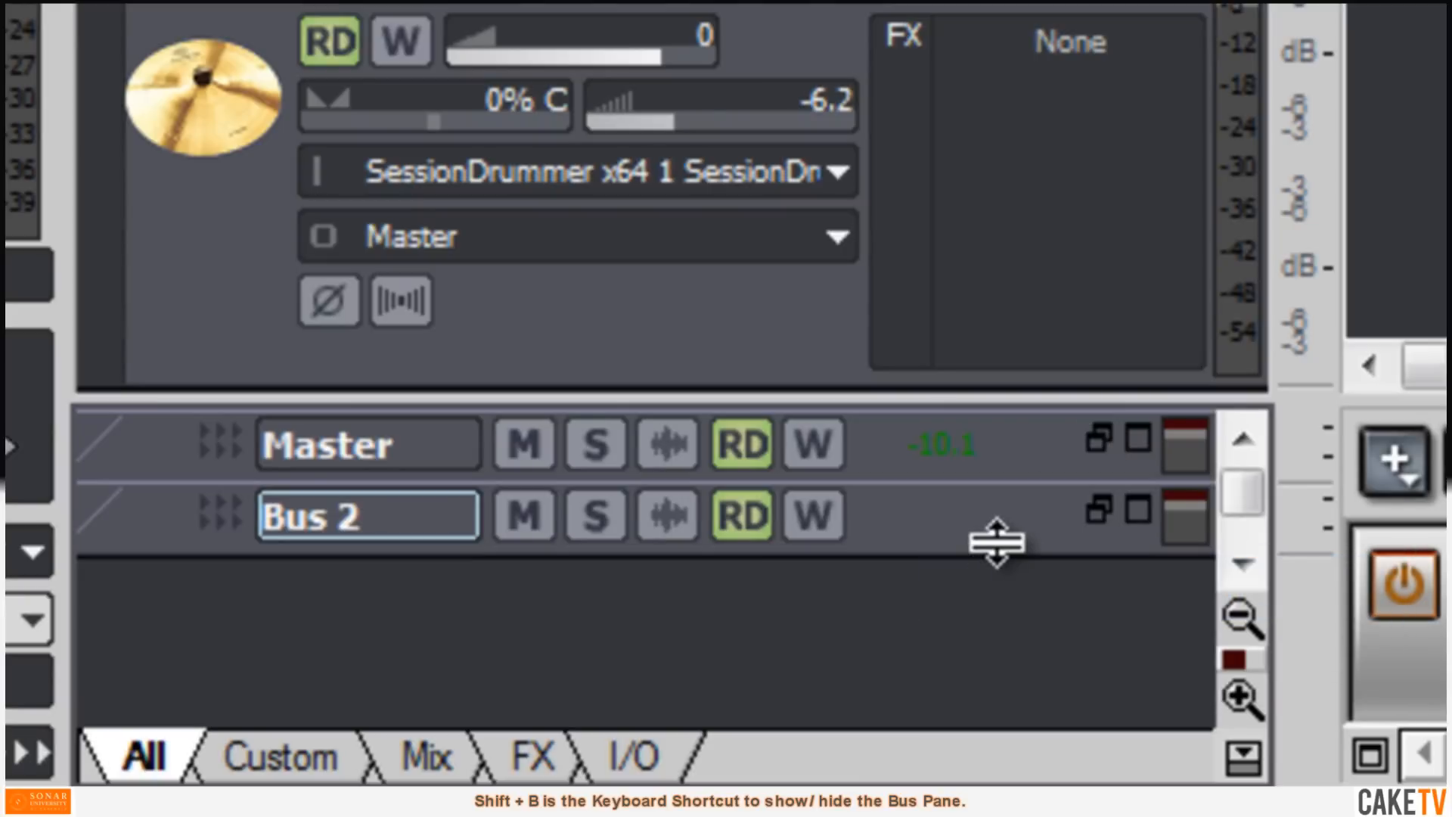
double_click(446, 516)
text(Drums)
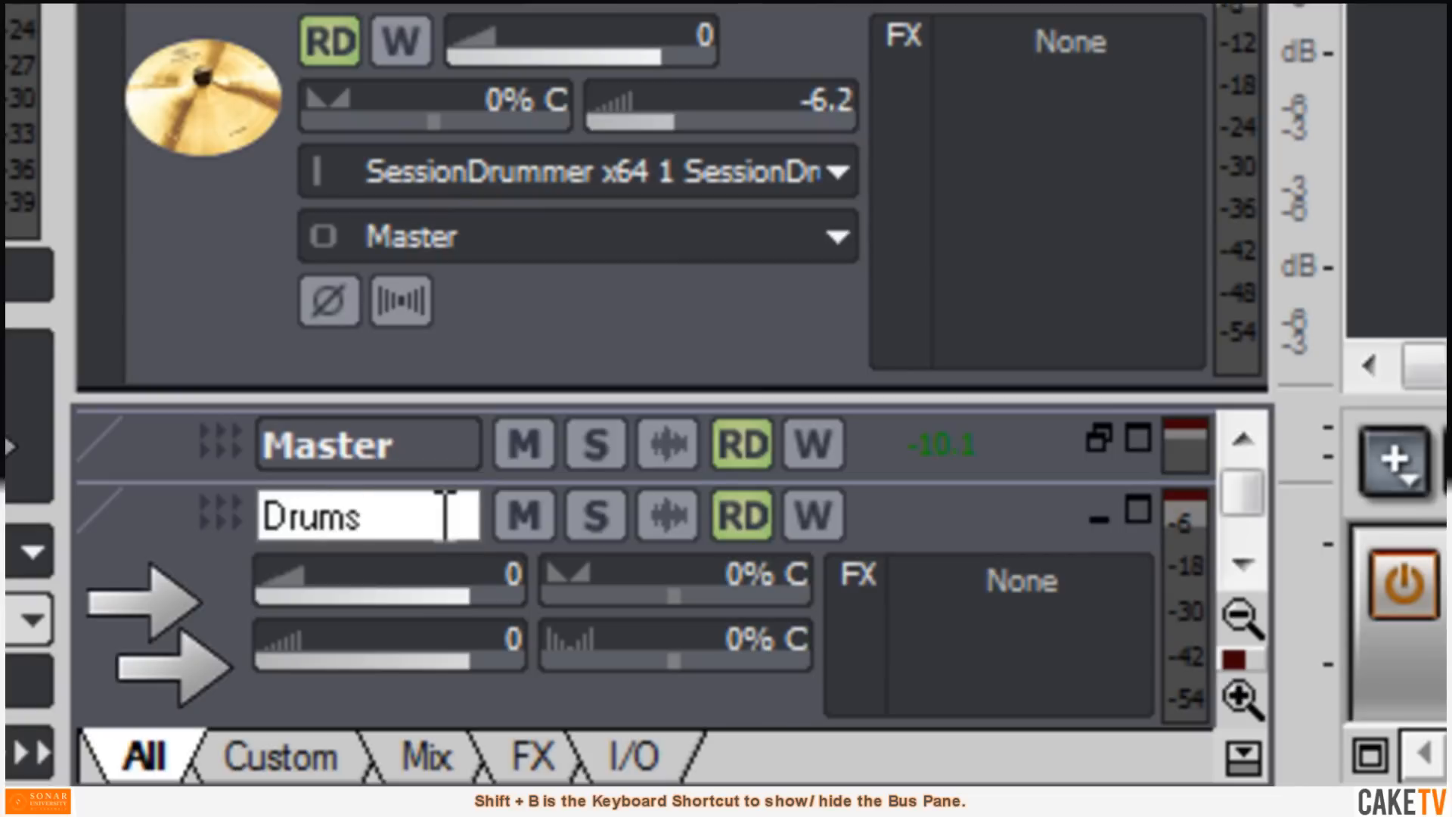
key(Return)
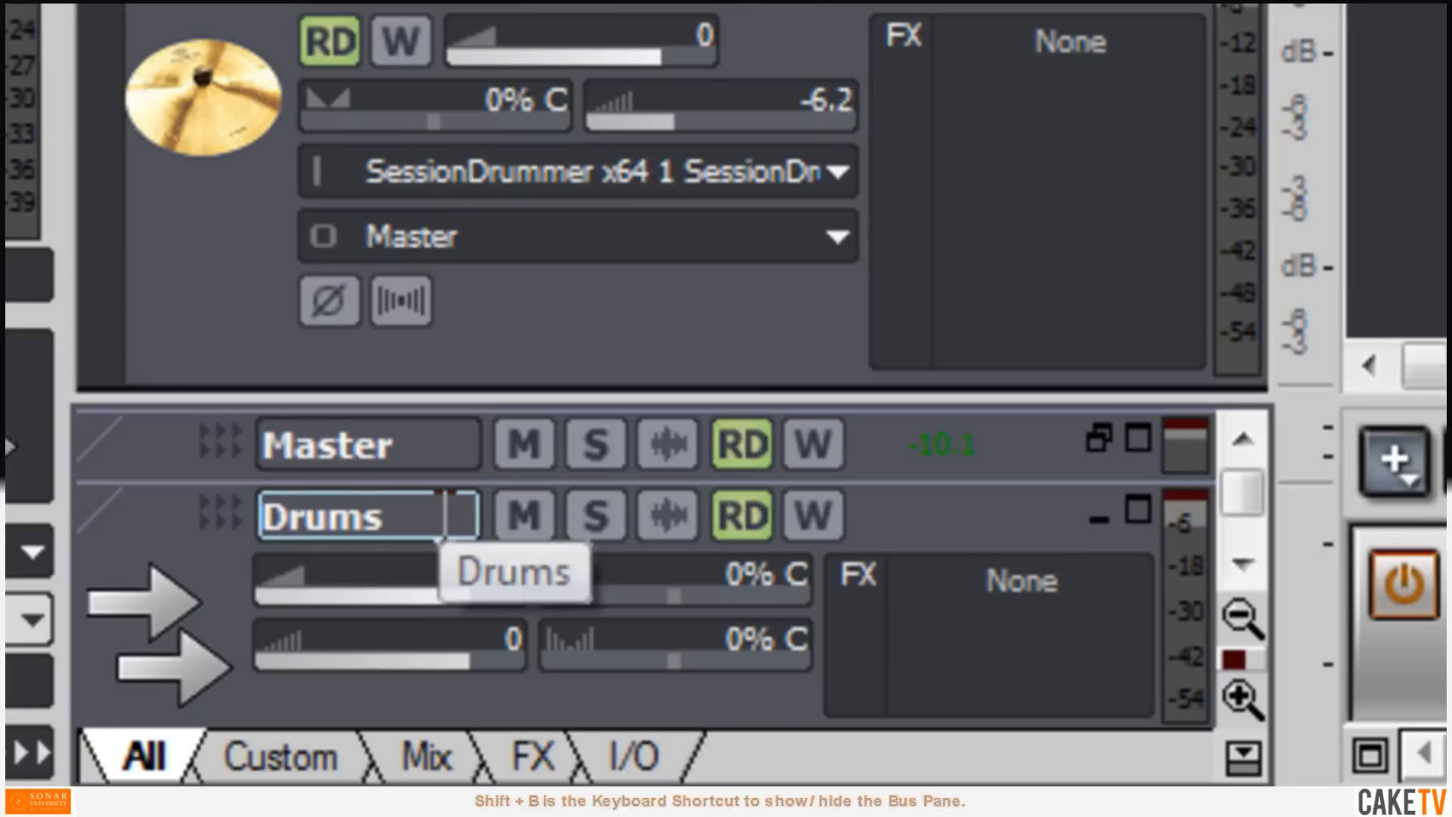
Step: Load the Drum Kit 7 image as the icon of the Drums bus
right_click(167, 618)
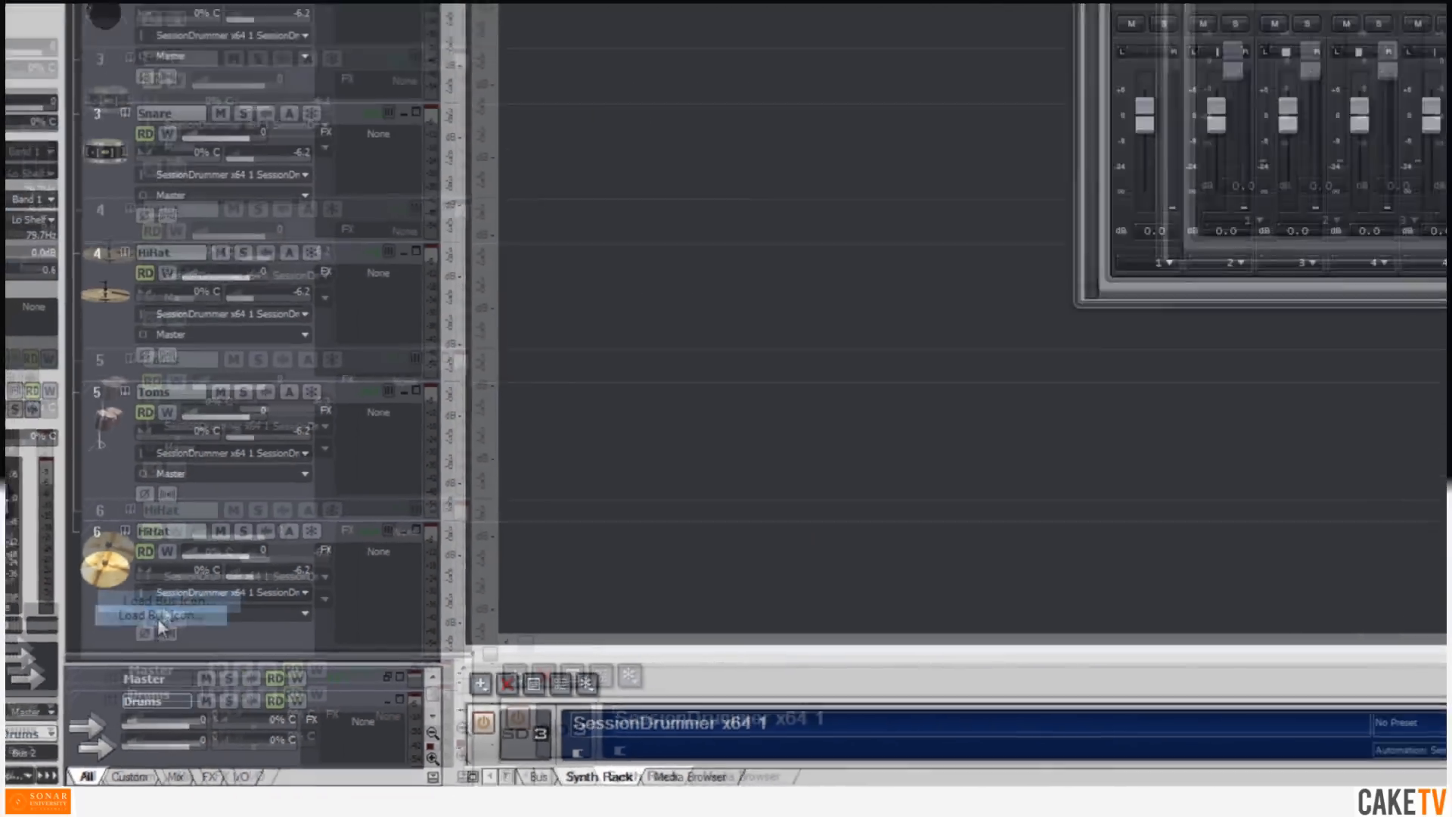
click(161, 617)
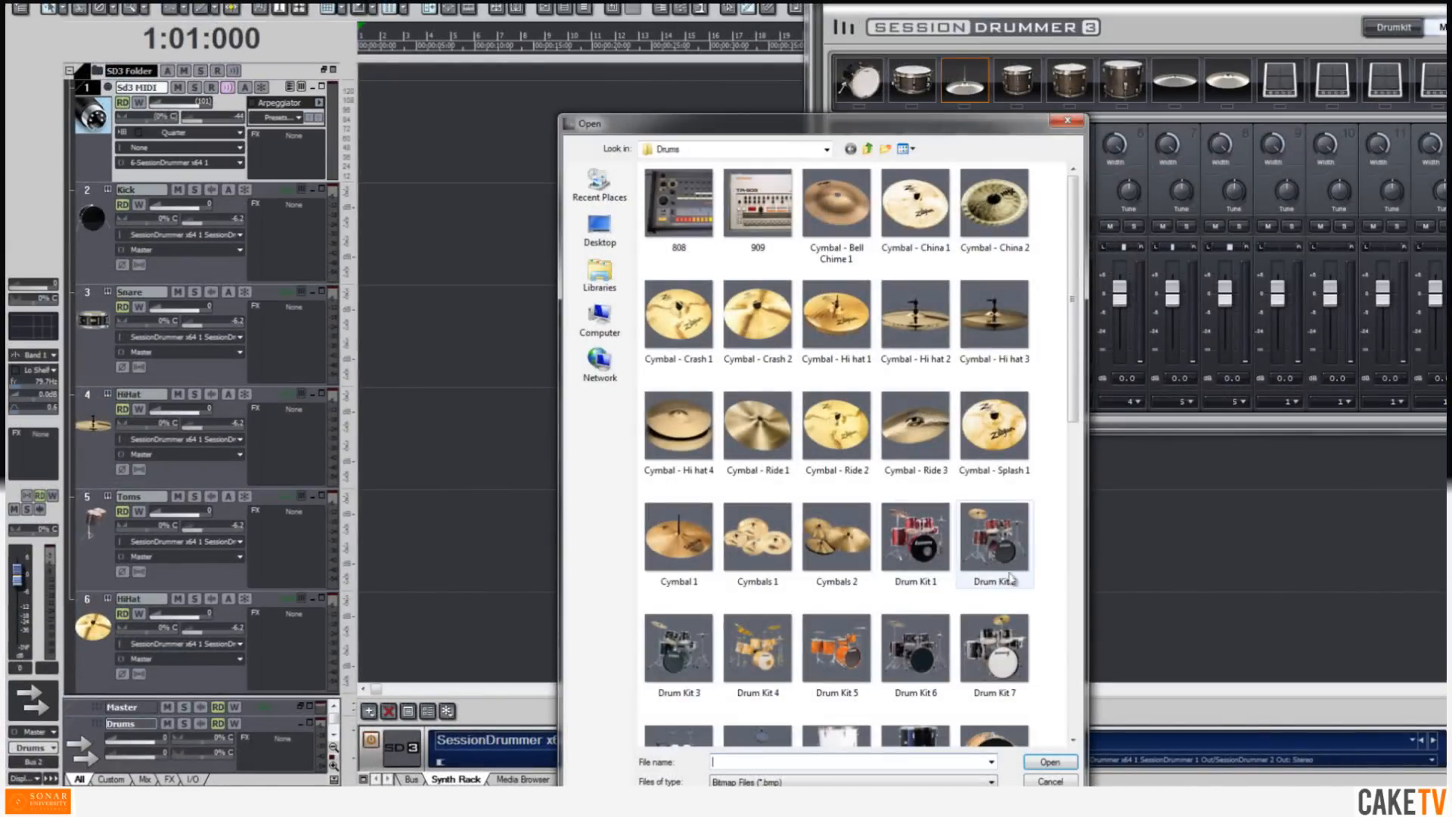
click(997, 652)
double_click(1001, 655)
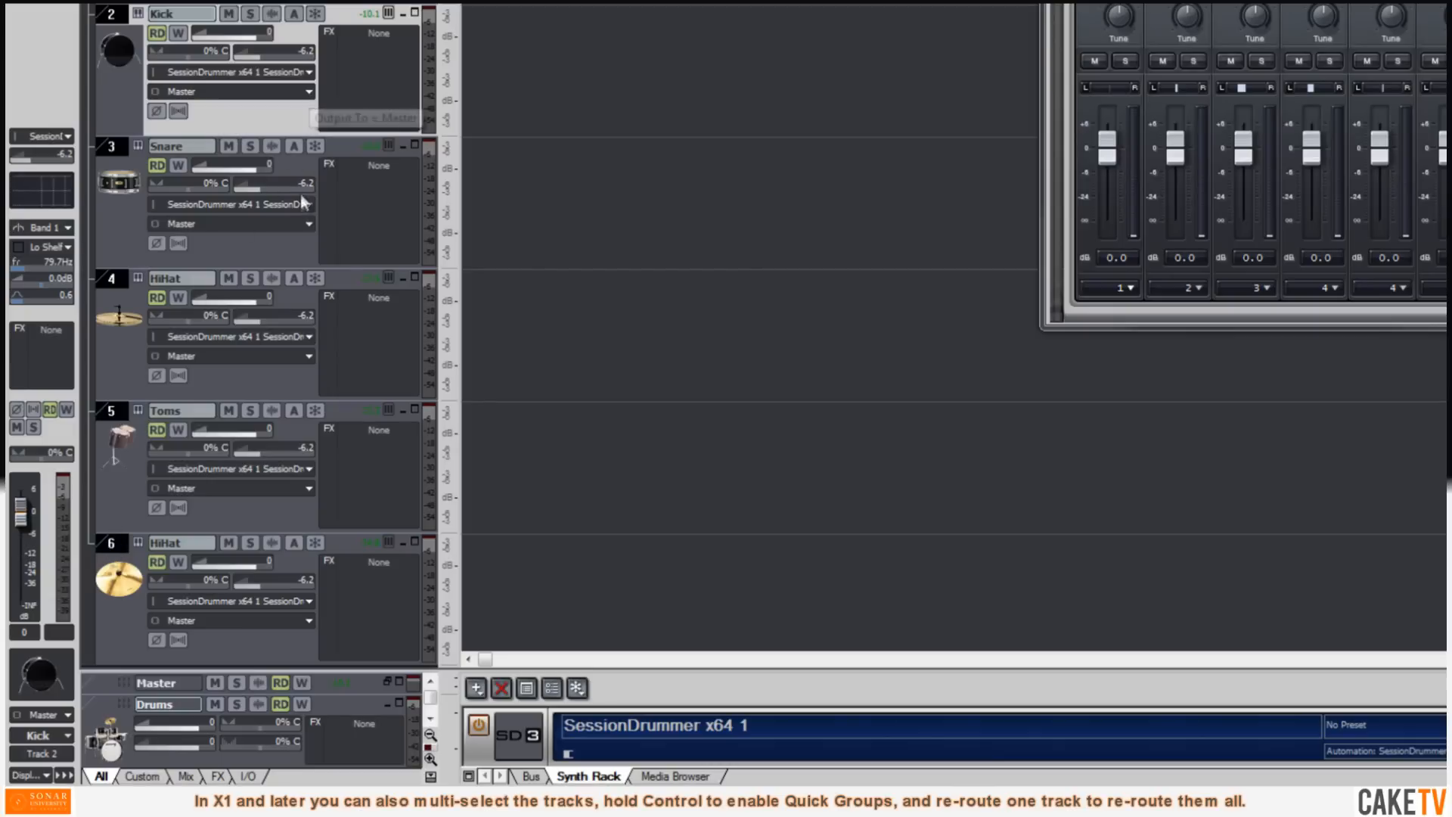
Step: Set the audio output of the selected drum tracks to the Drums bus through Selected Track Outputs
click(310, 357)
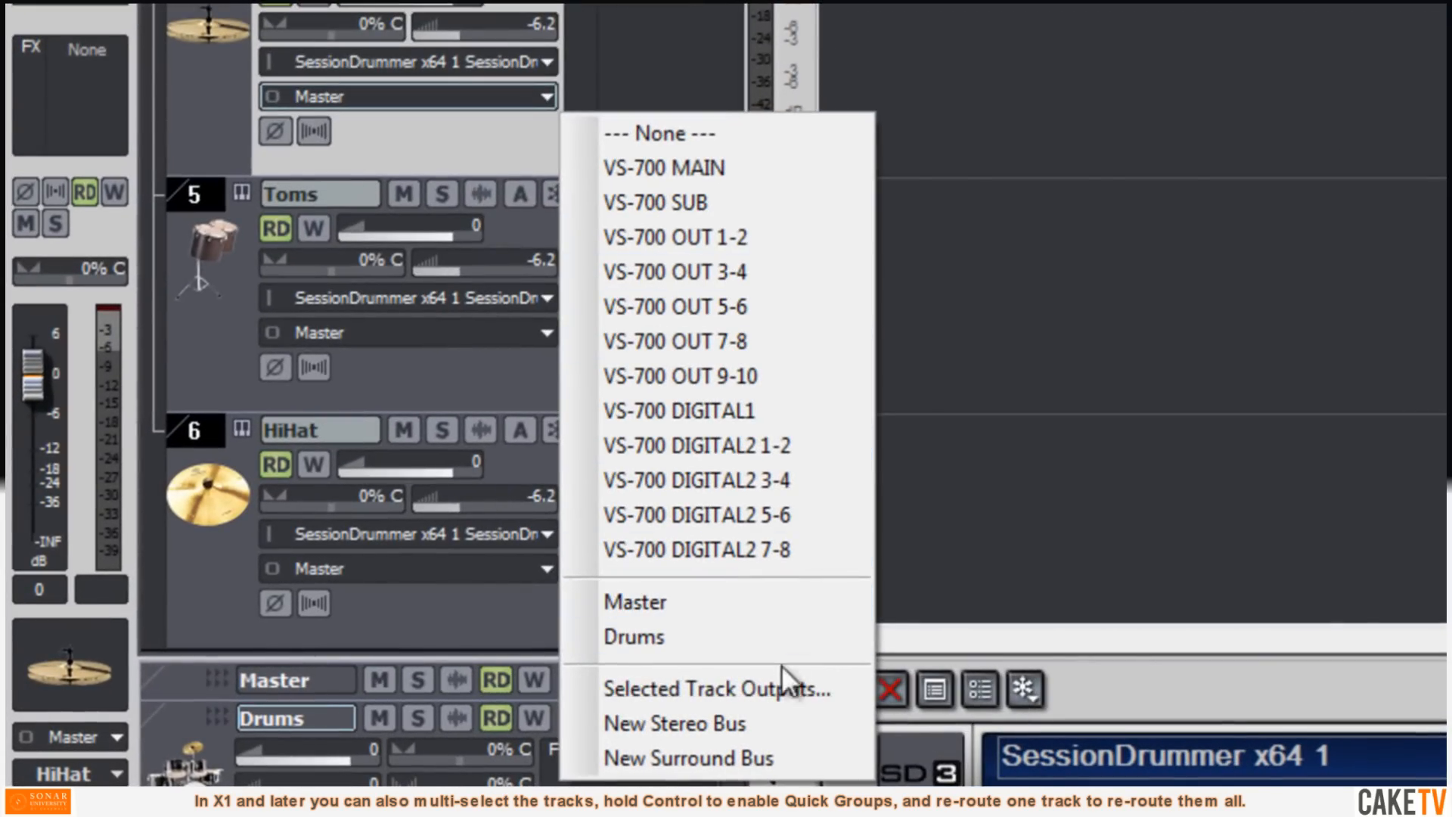
click(782, 683)
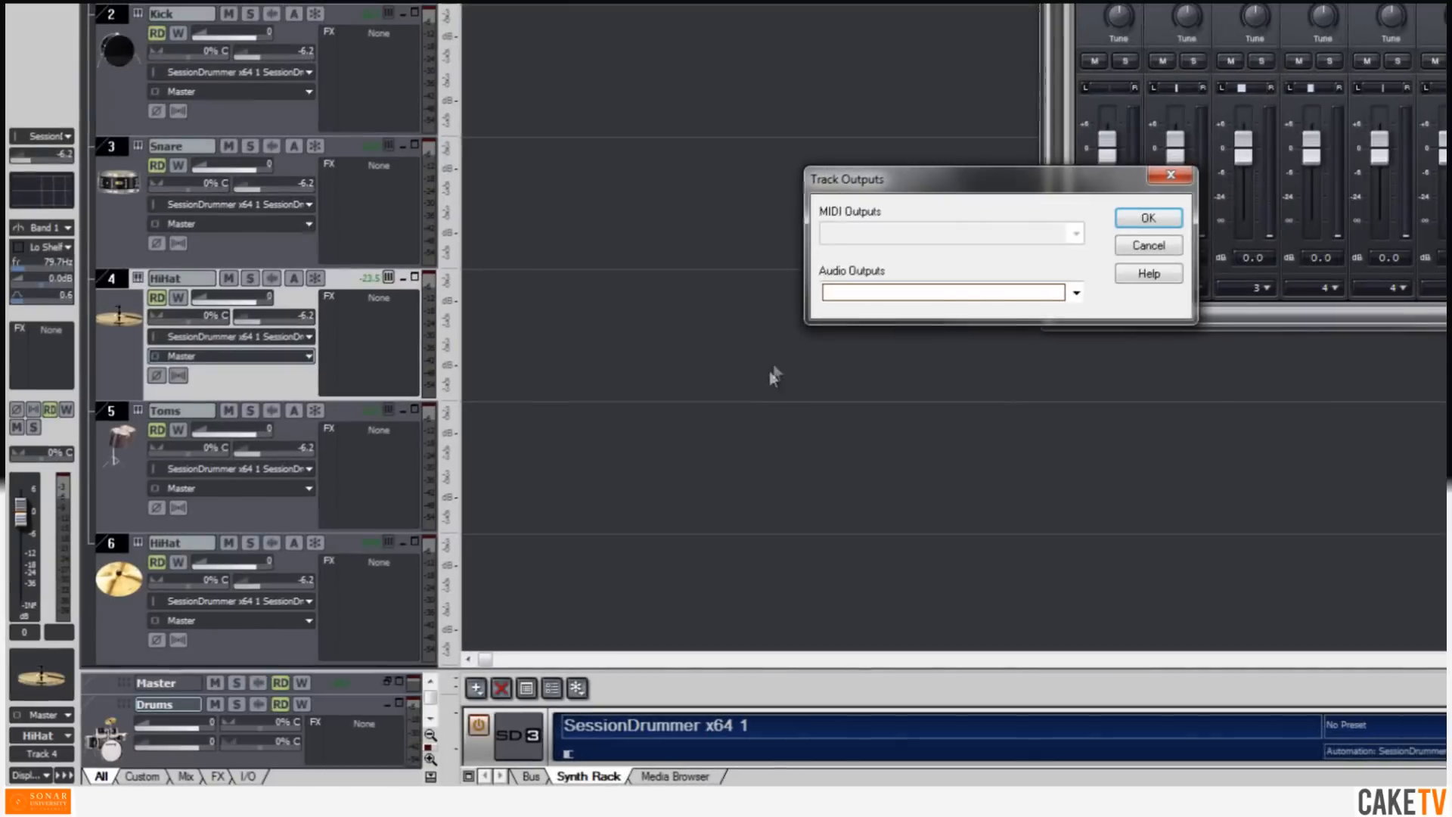
click(853, 289)
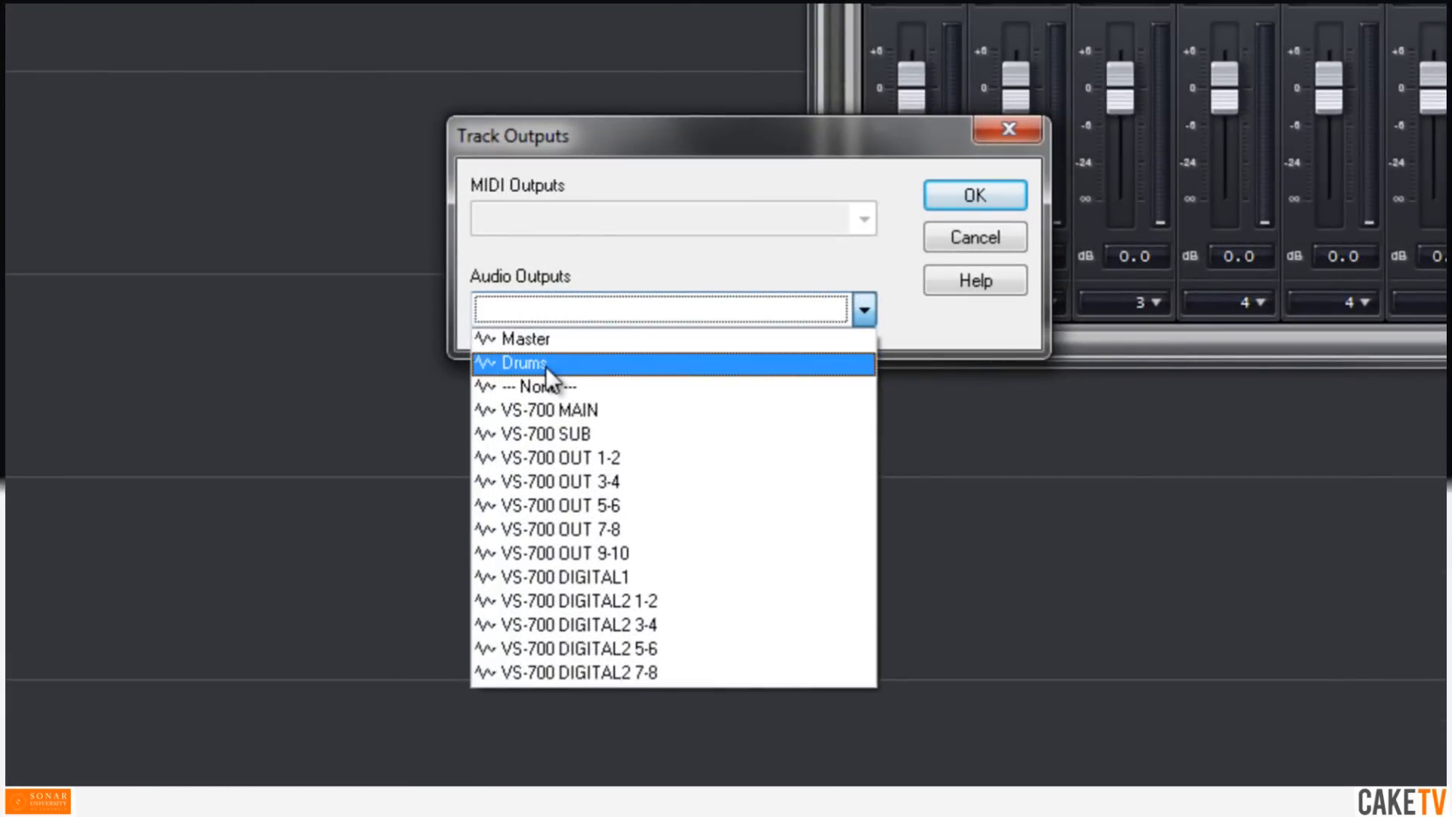
click(546, 364)
click(1343, 260)
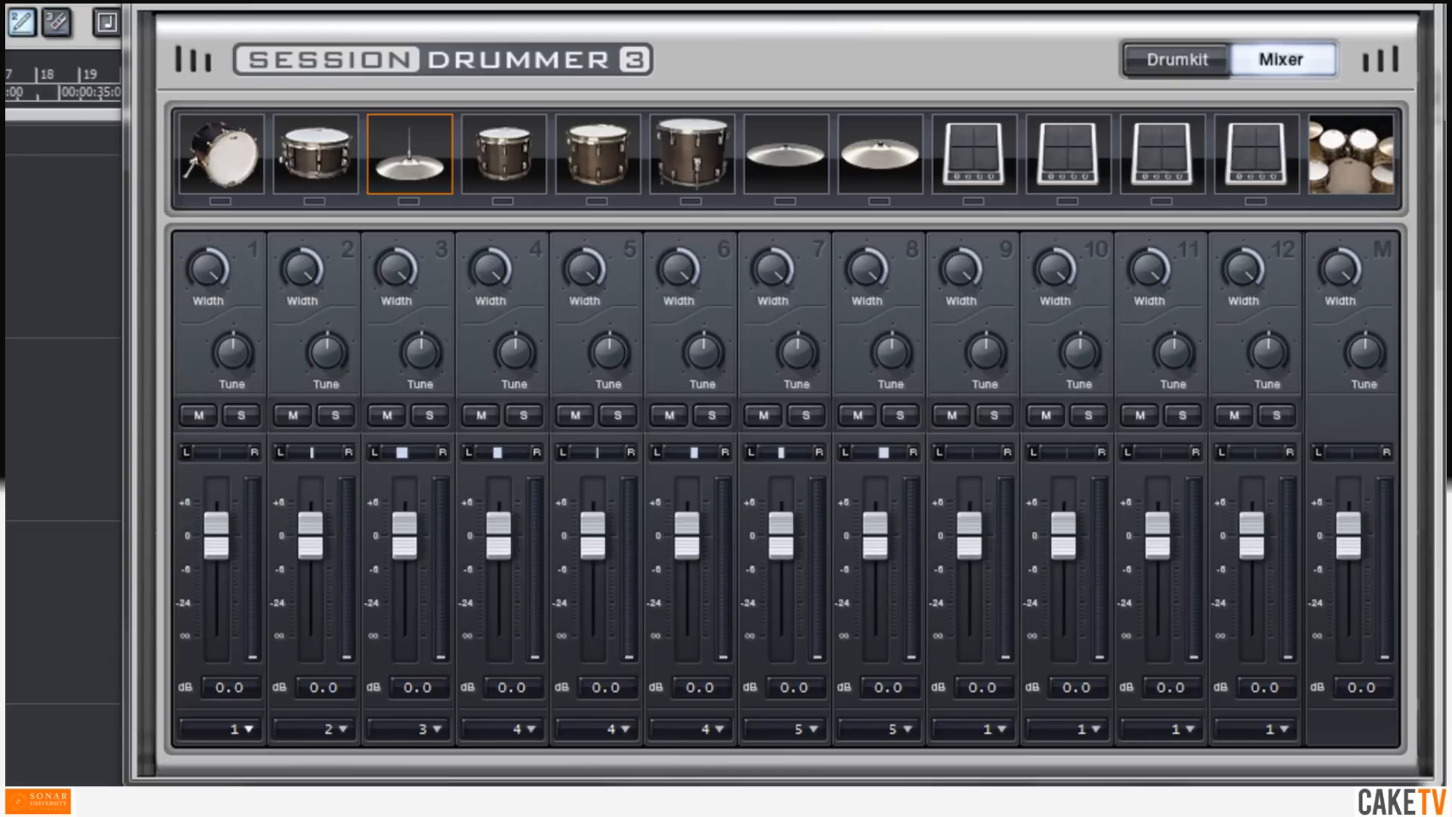
Step: Show Session Drummer 3's drum kit view and play pattern A with looping on
click(1203, 58)
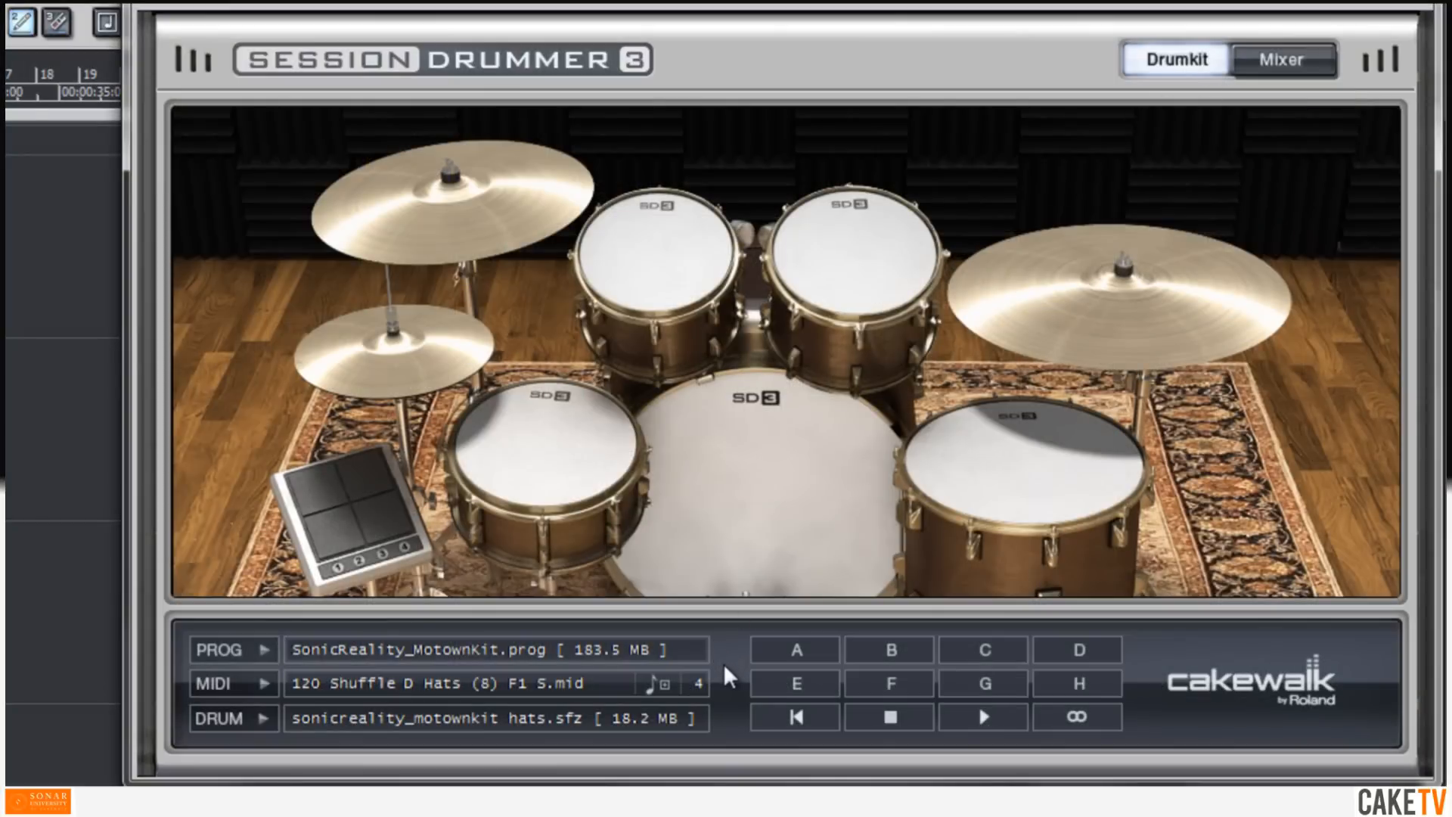
click(789, 656)
click(1070, 725)
click(985, 717)
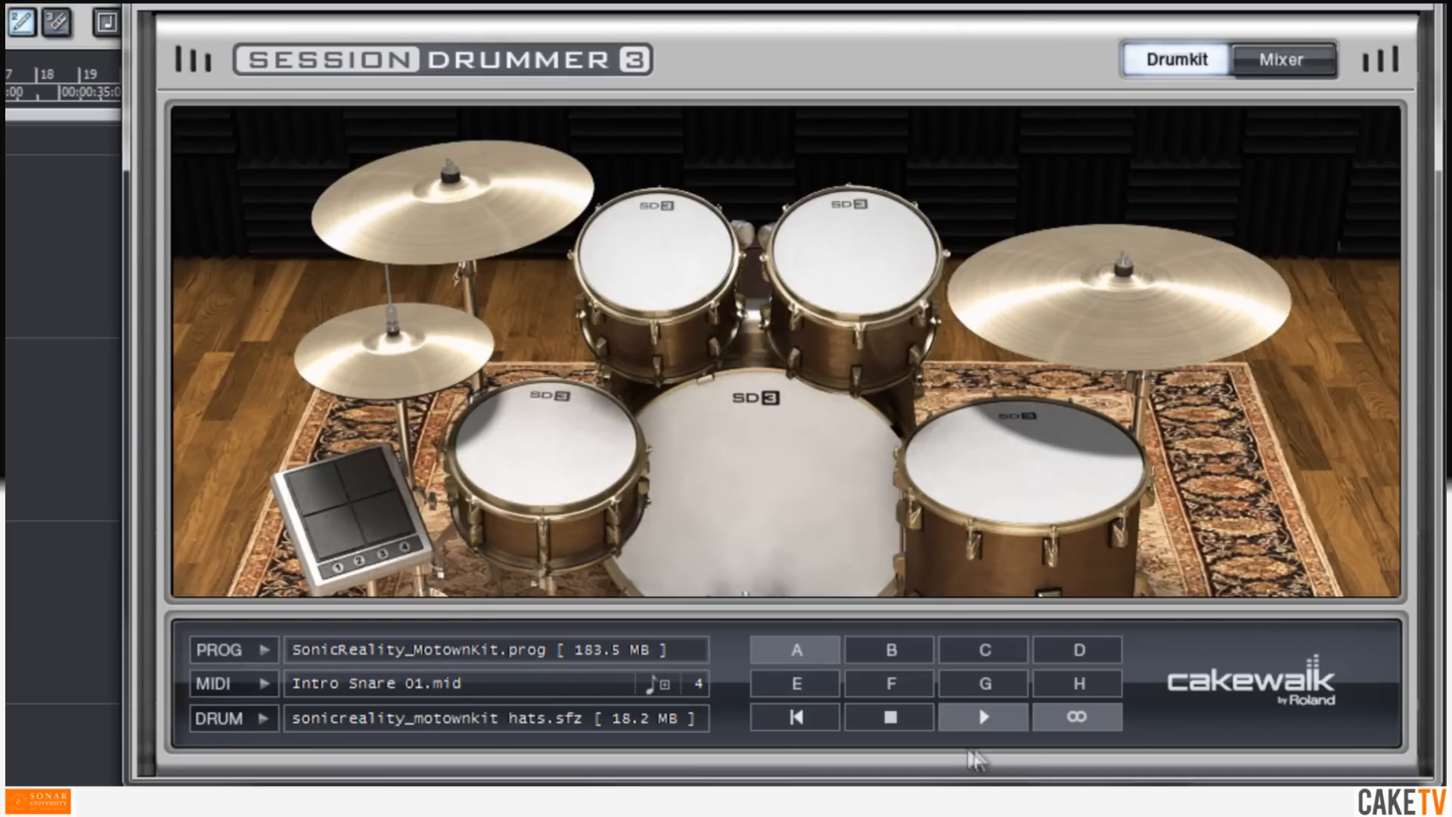
Step: Audition patterns B through H in turn, return to pattern G and stop playback
click(907, 663)
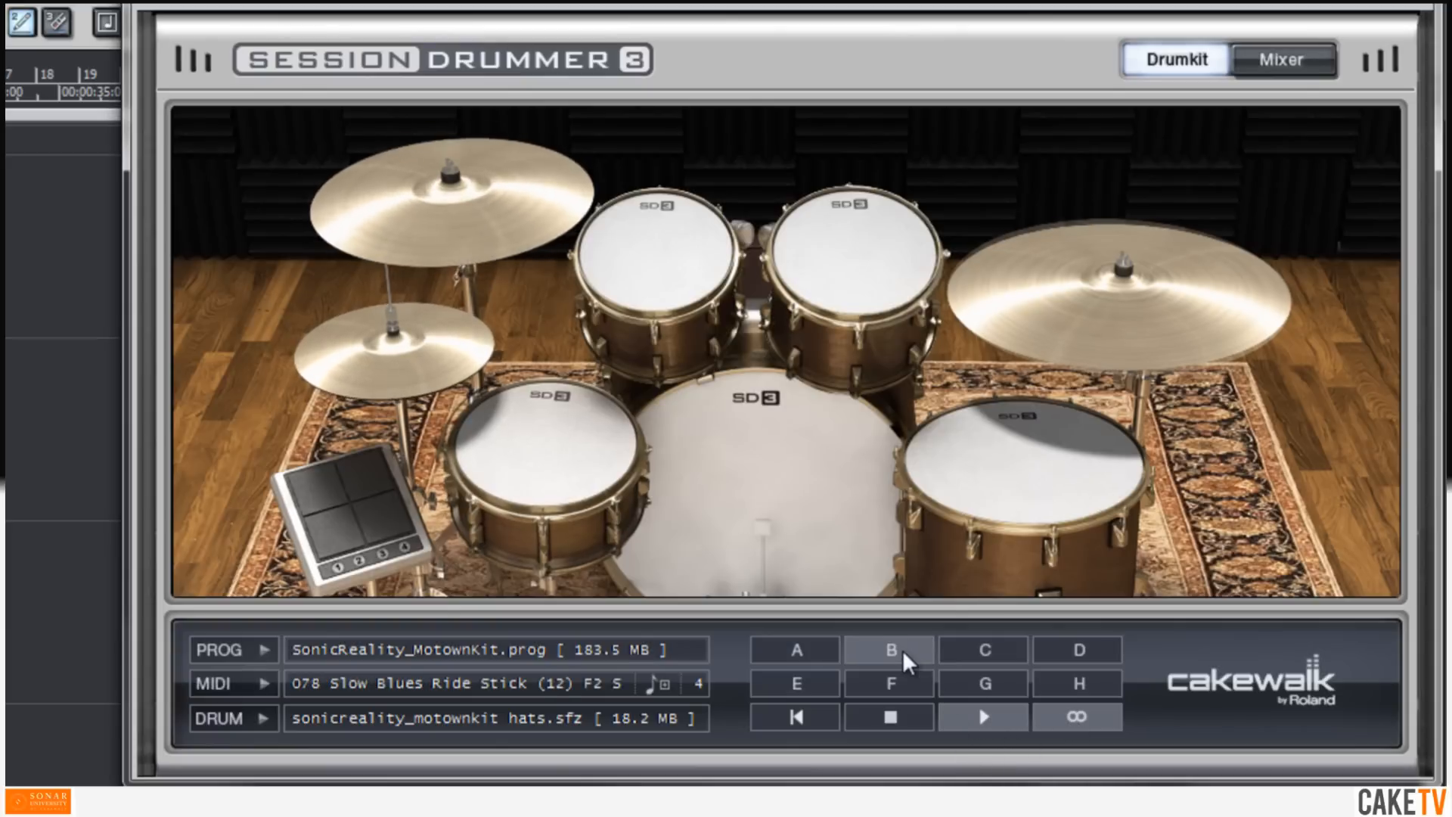
click(979, 657)
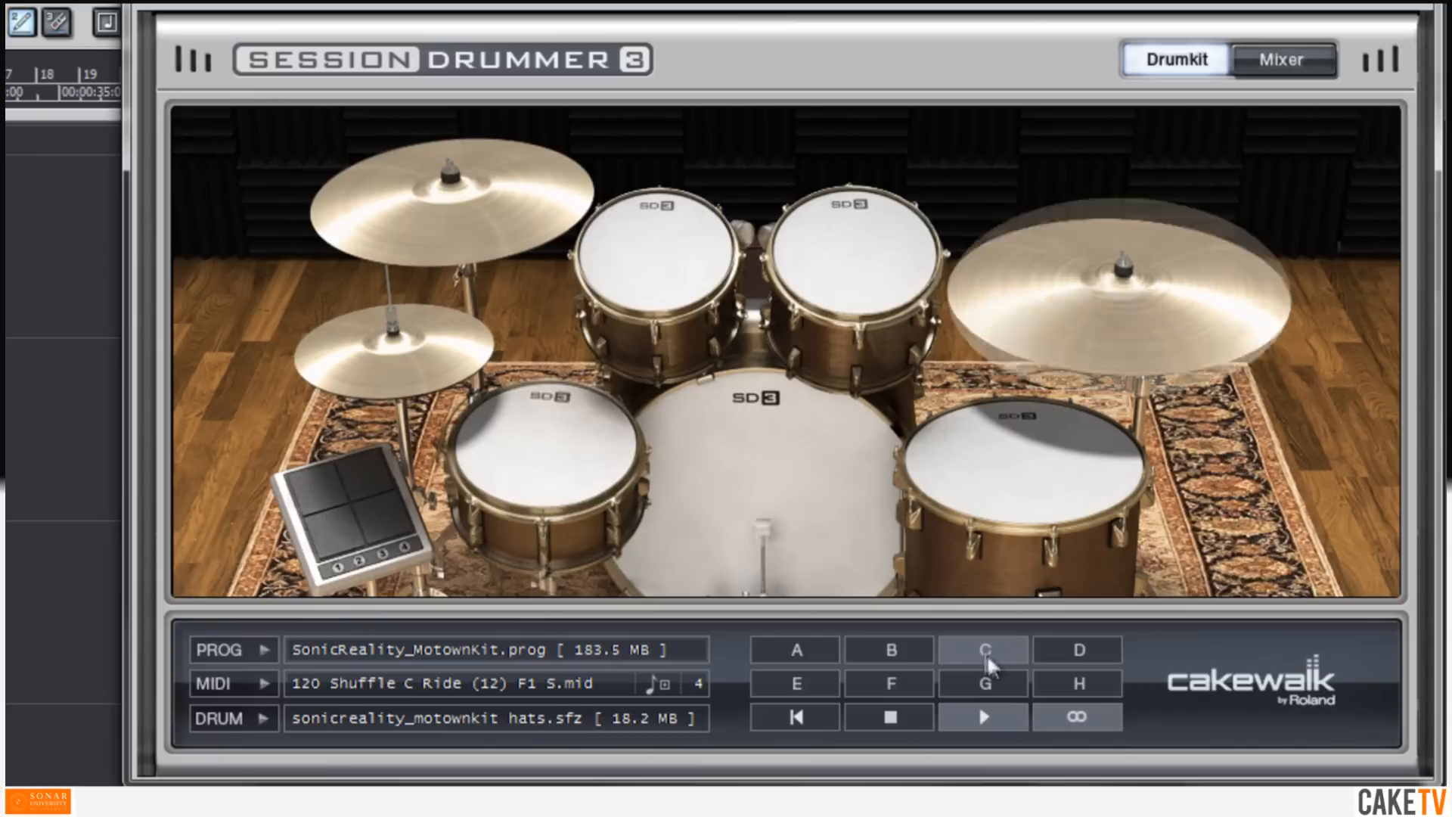
click(1063, 653)
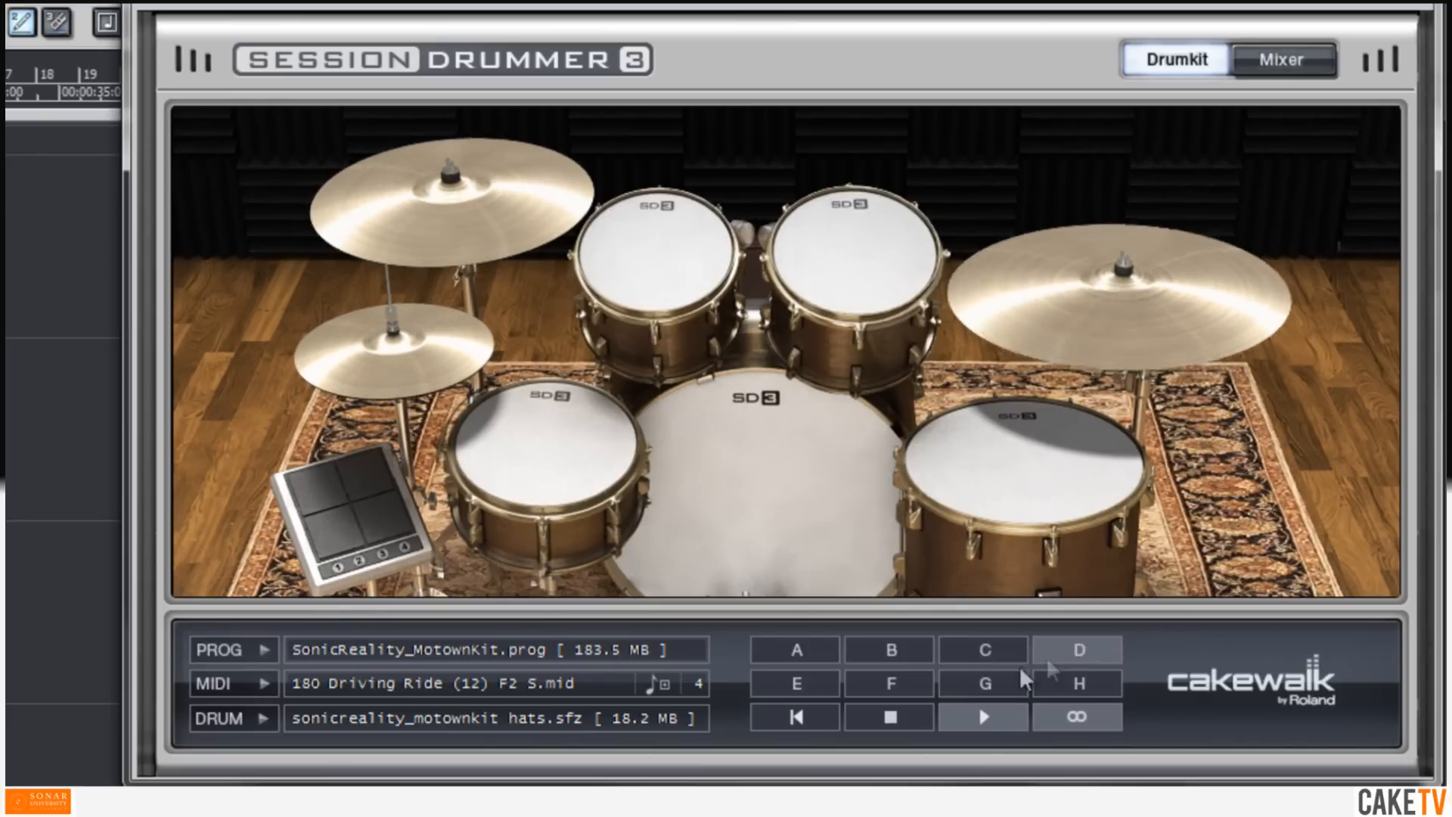
click(825, 690)
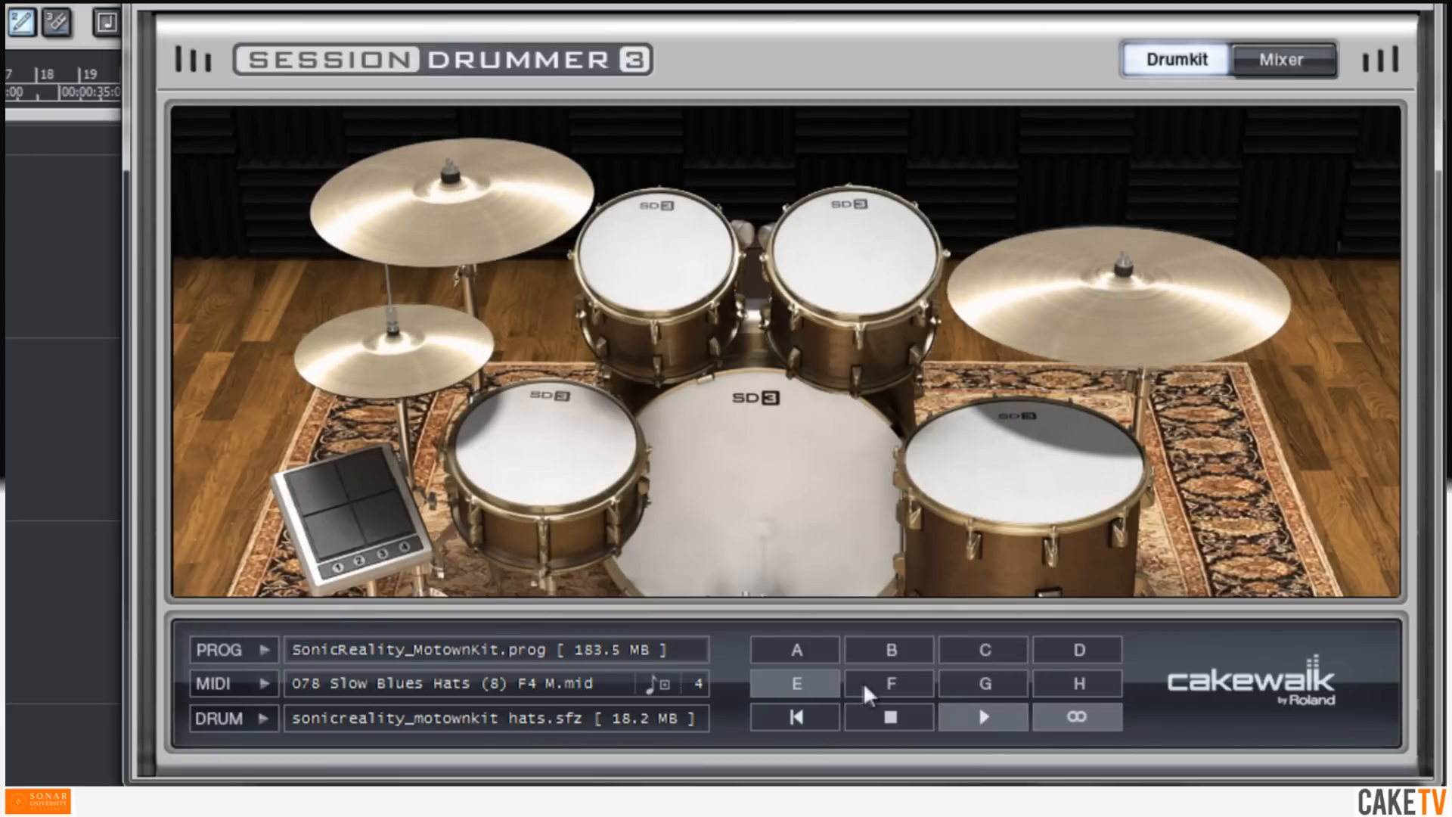
click(888, 684)
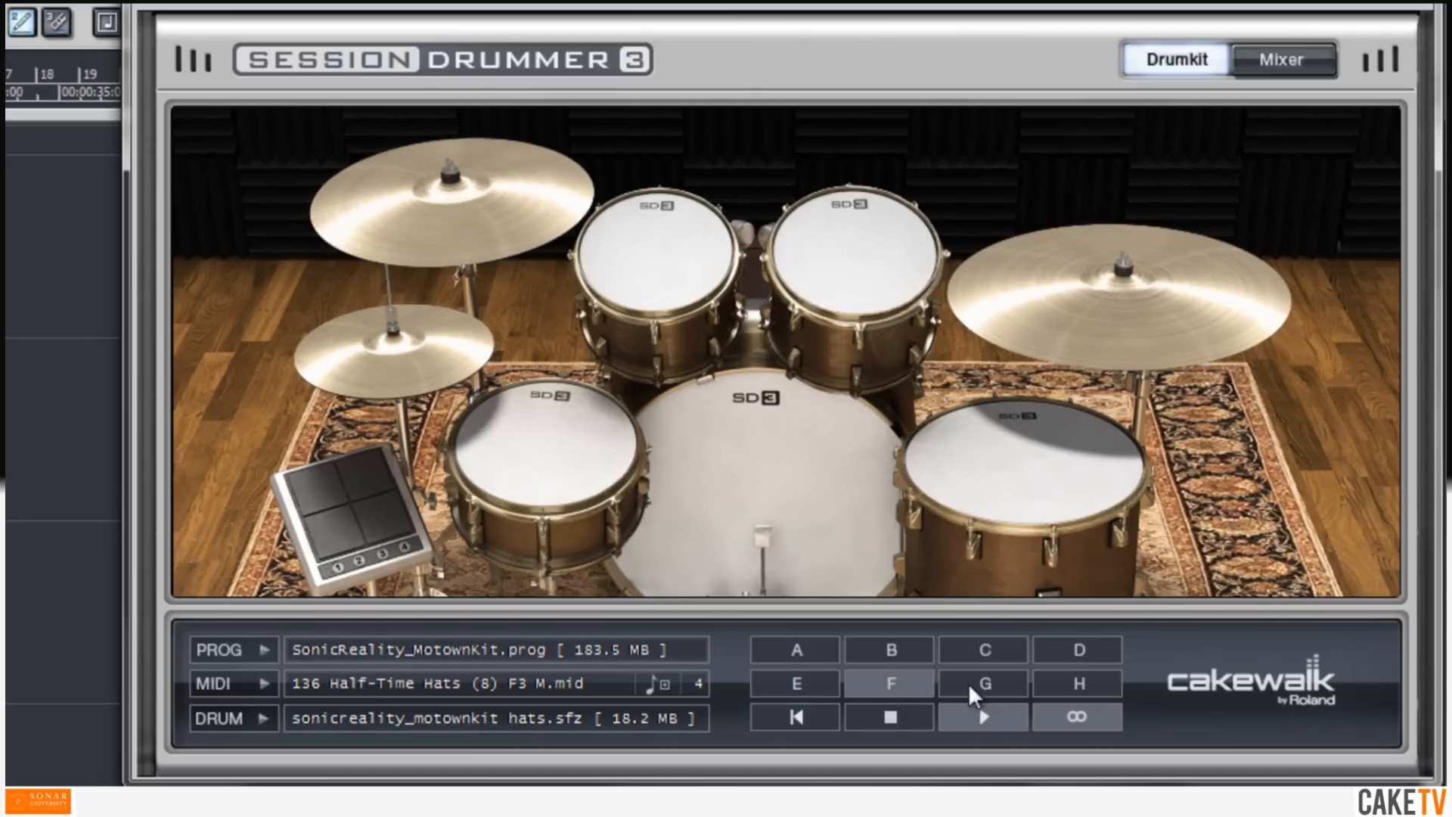
click(982, 684)
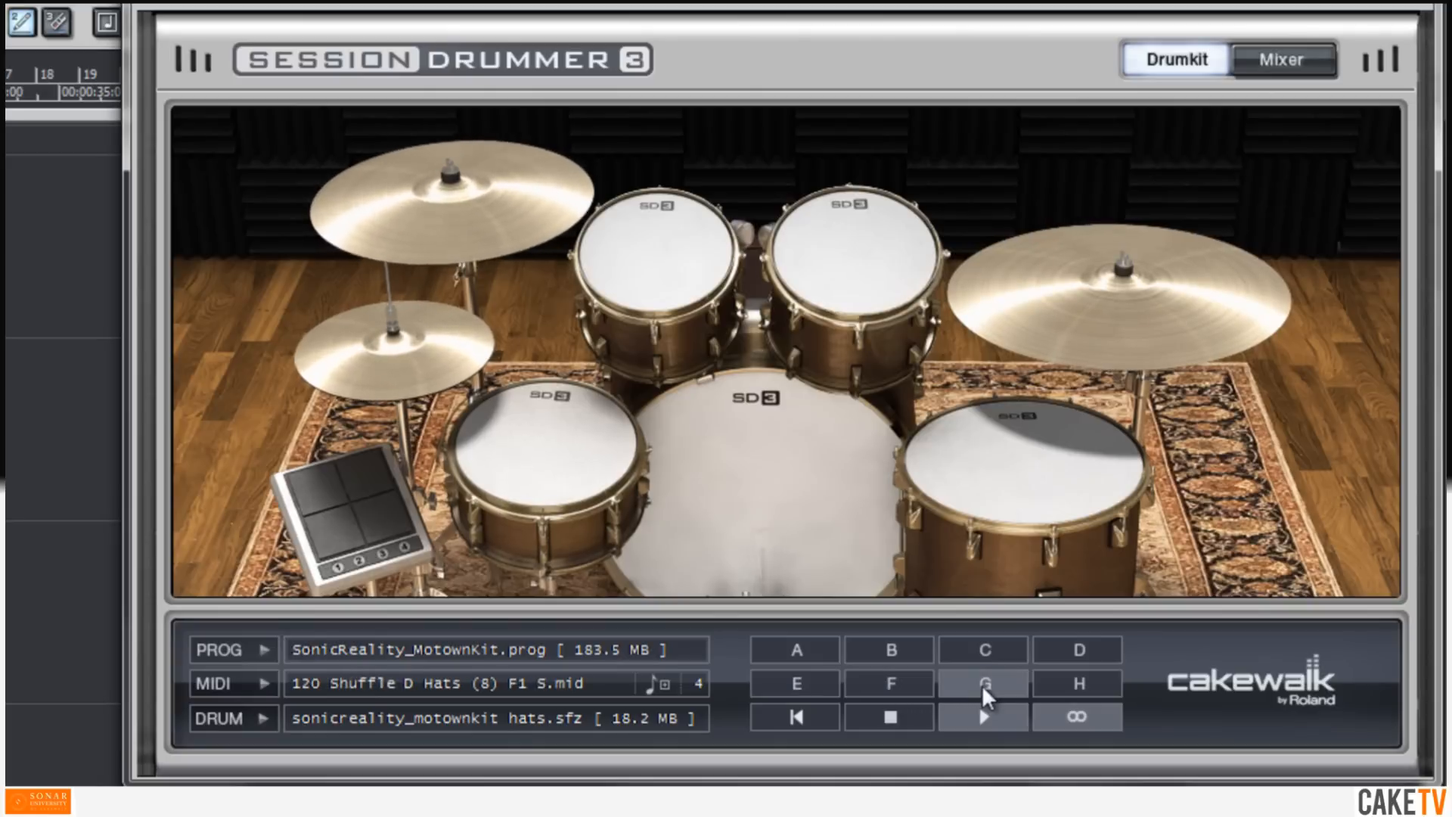
click(1068, 690)
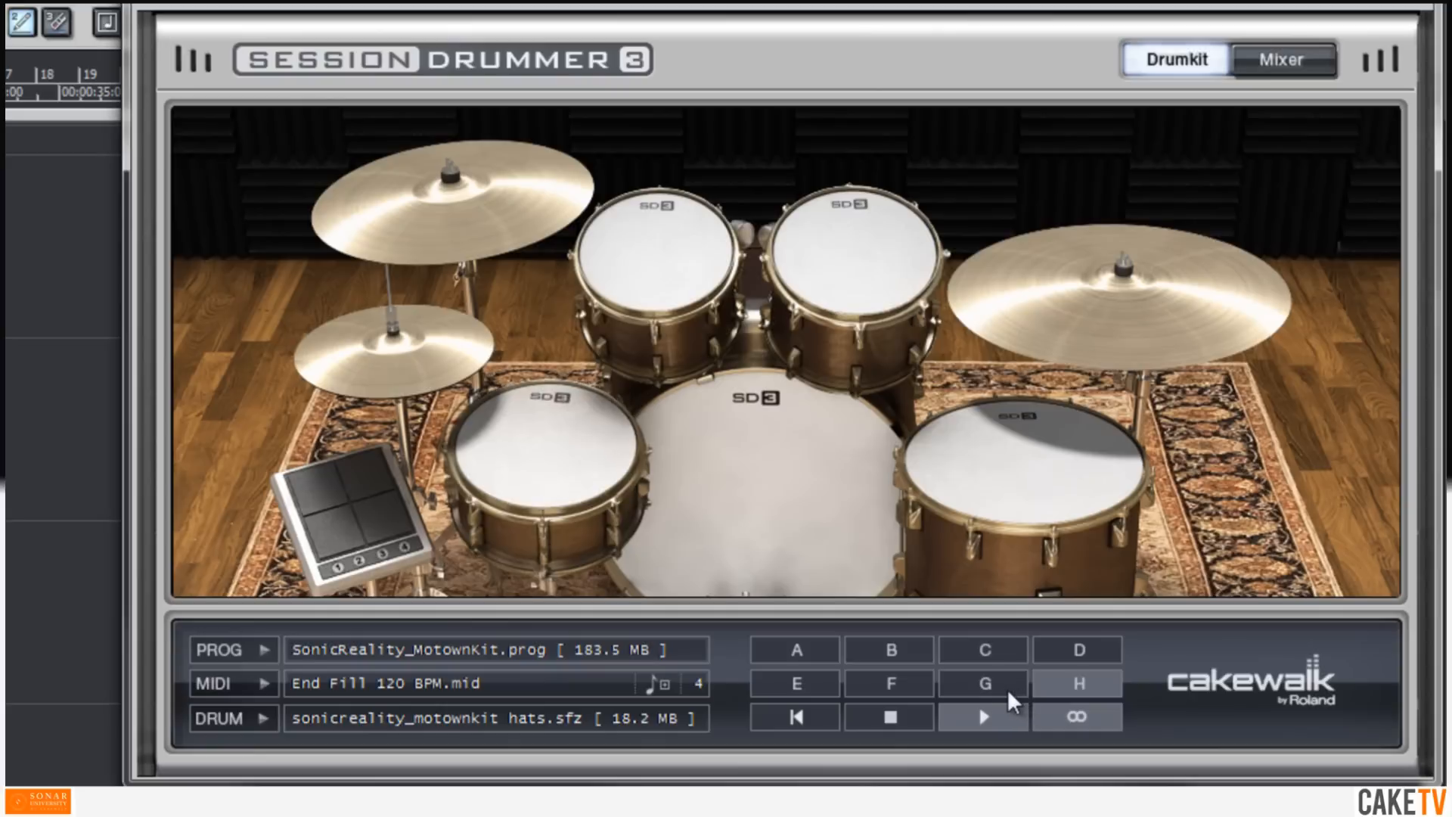
click(993, 687)
click(923, 715)
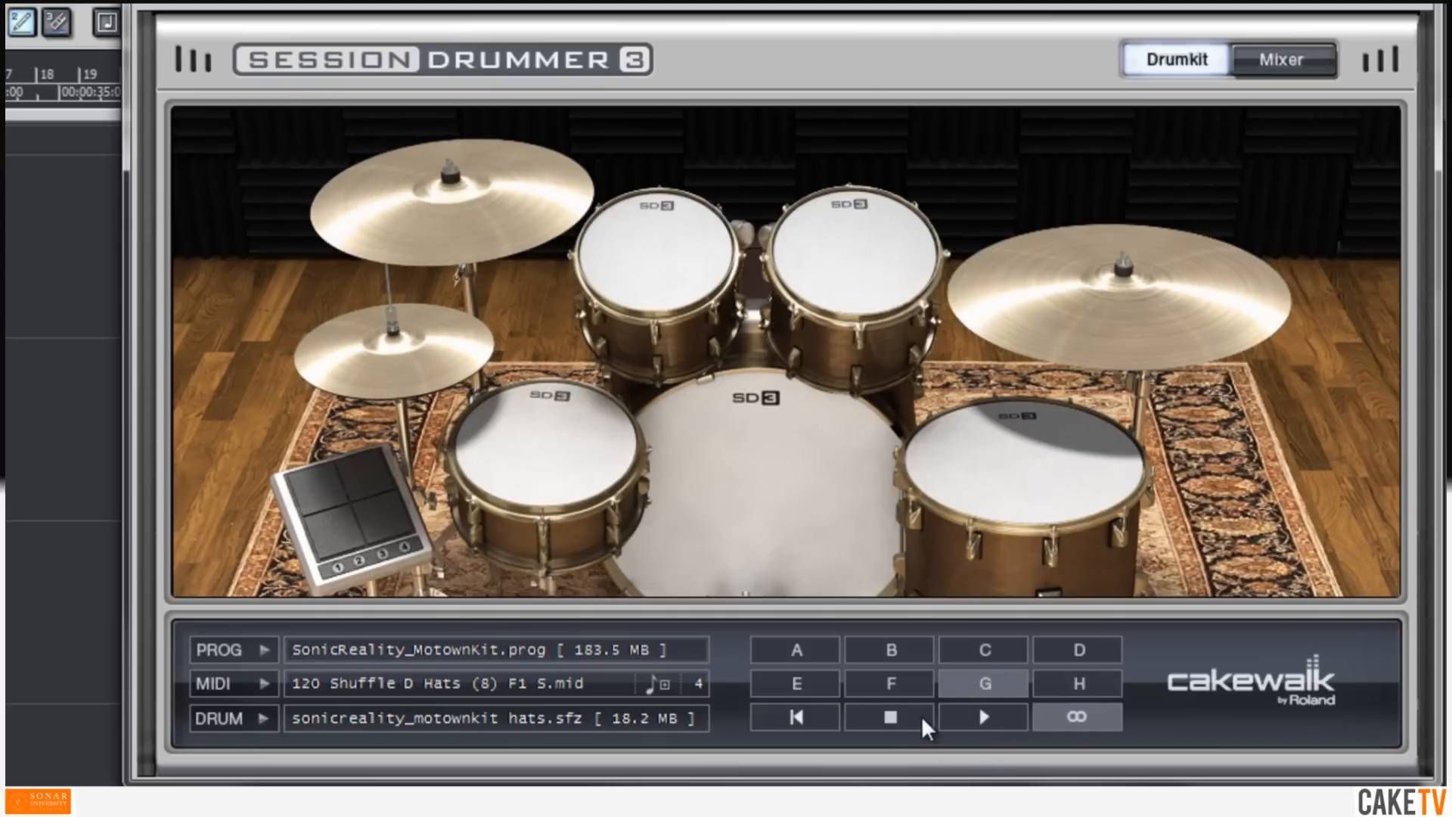
Step: Place pattern B at the start of the SD3 MIDI track and roll the clip out to about measure 20
click(988, 684)
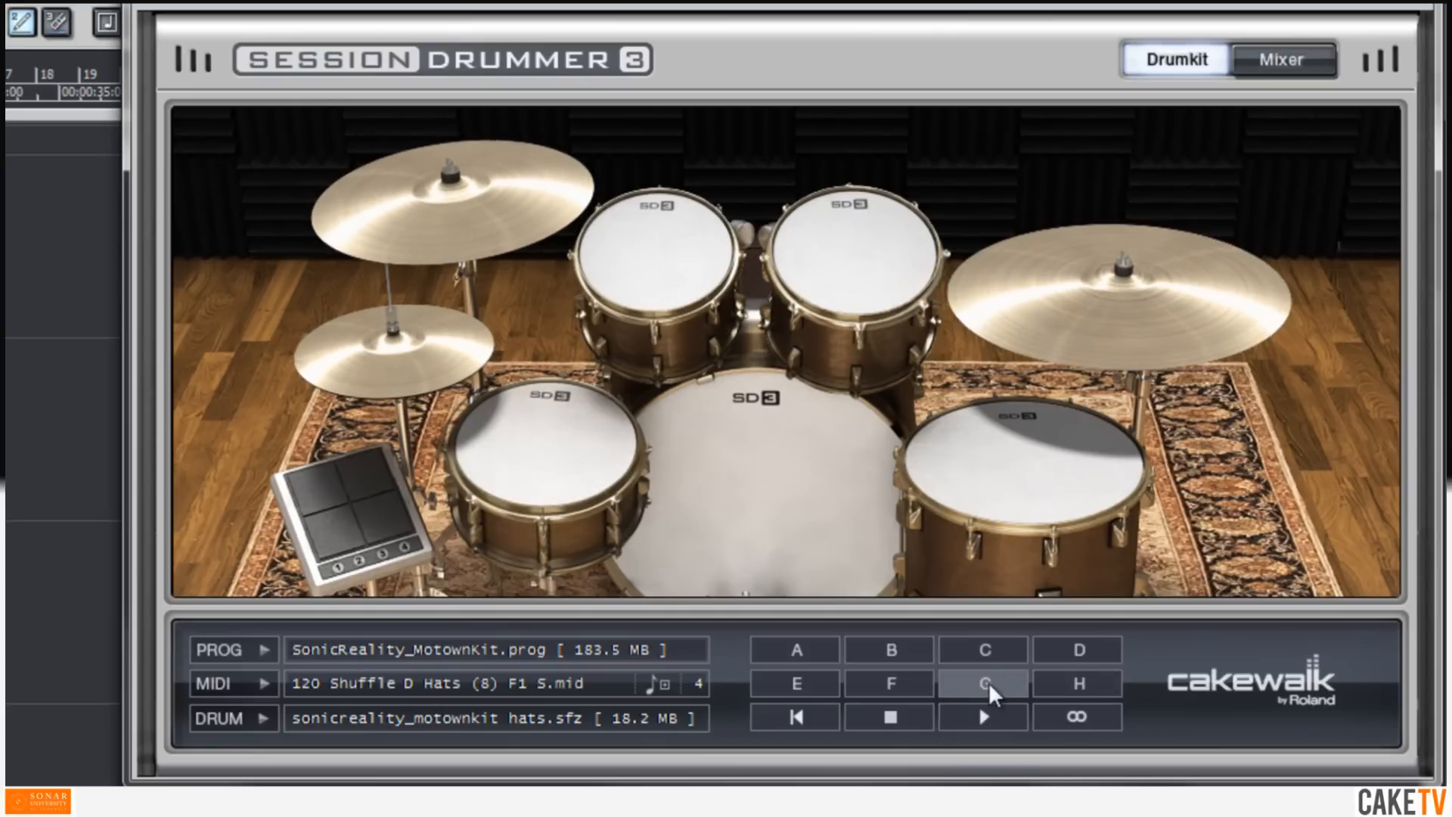
click(897, 683)
click(884, 651)
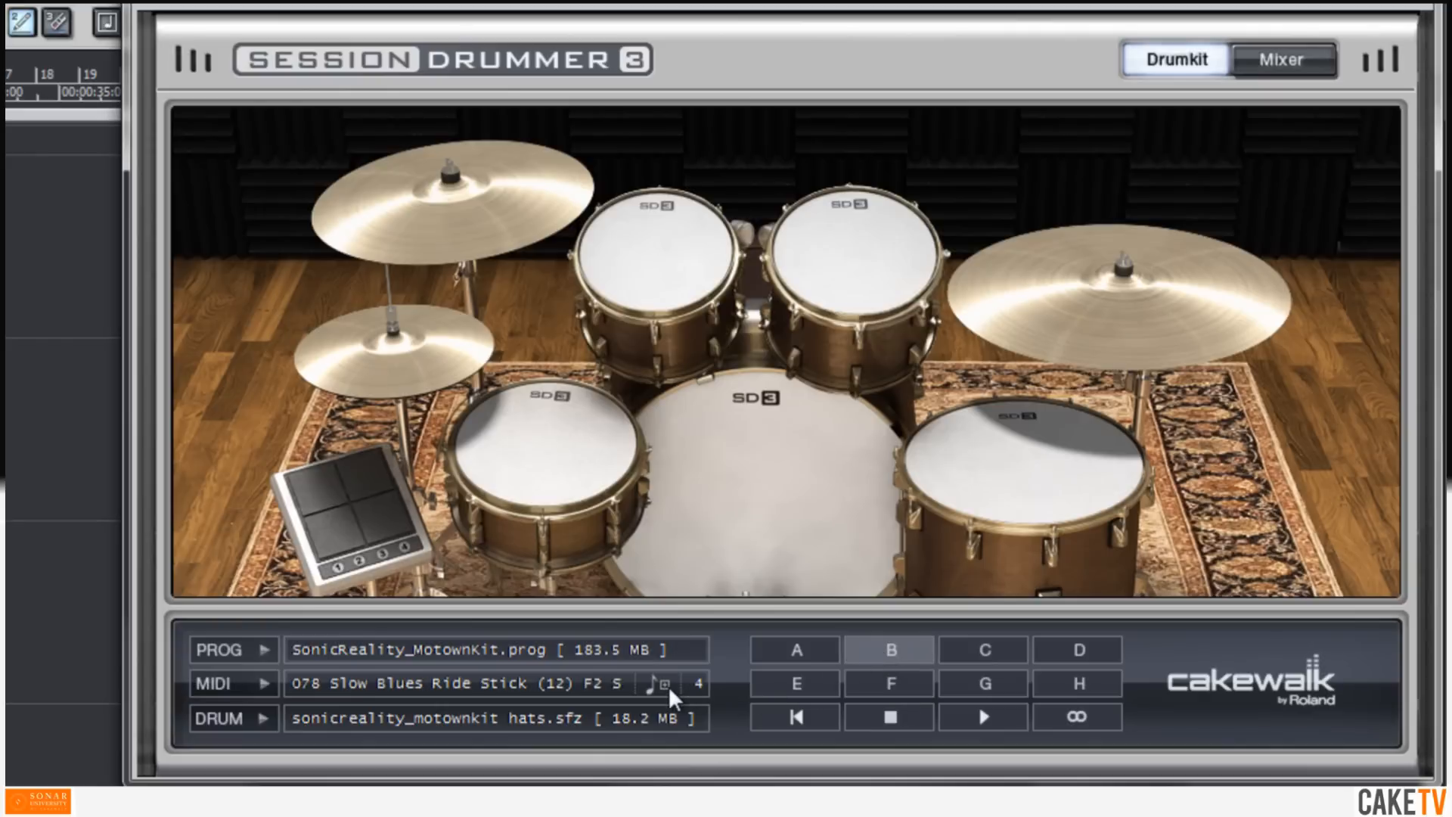
drag(661, 687, 539, 222)
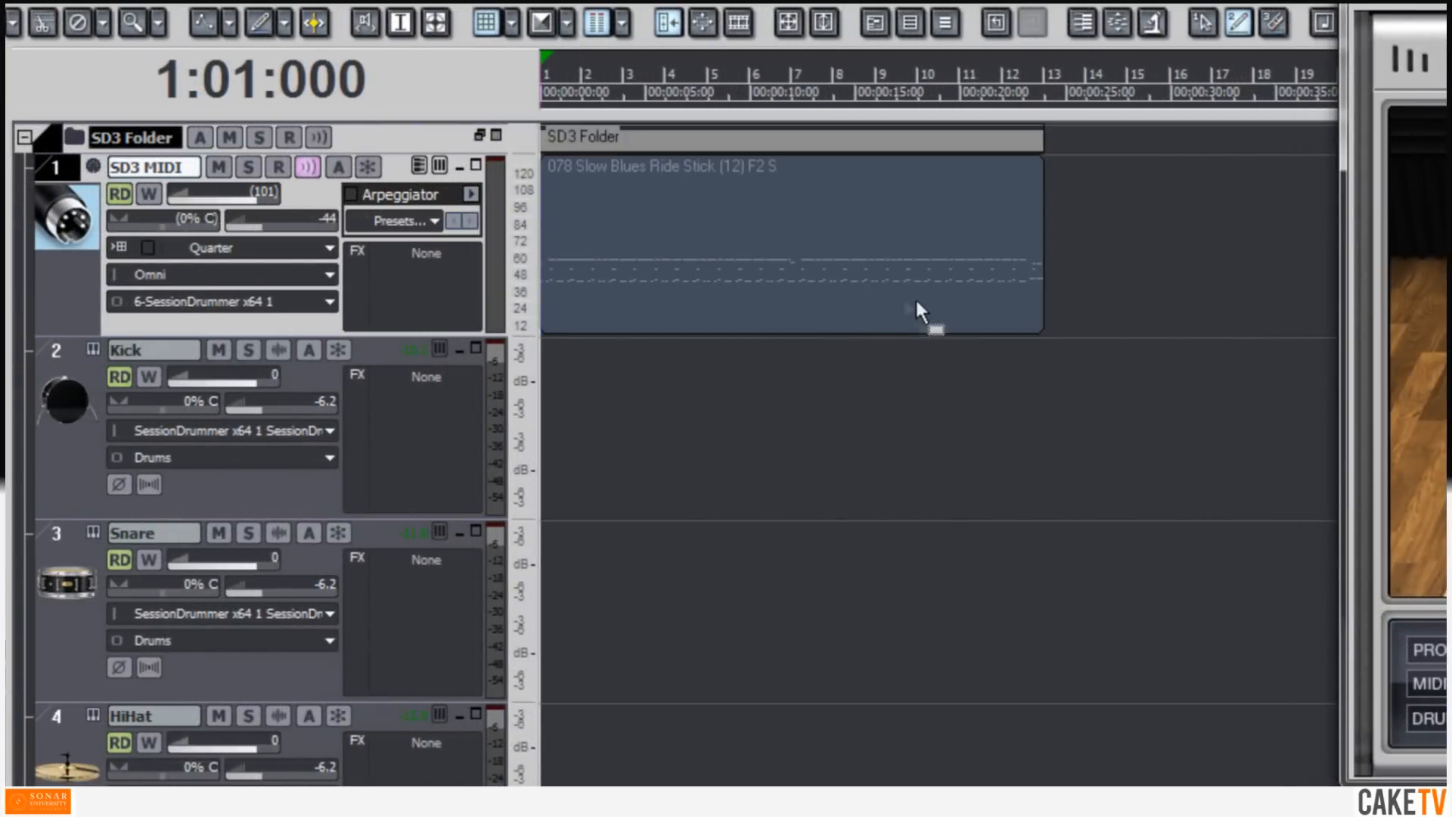
drag(1044, 281, 1330, 282)
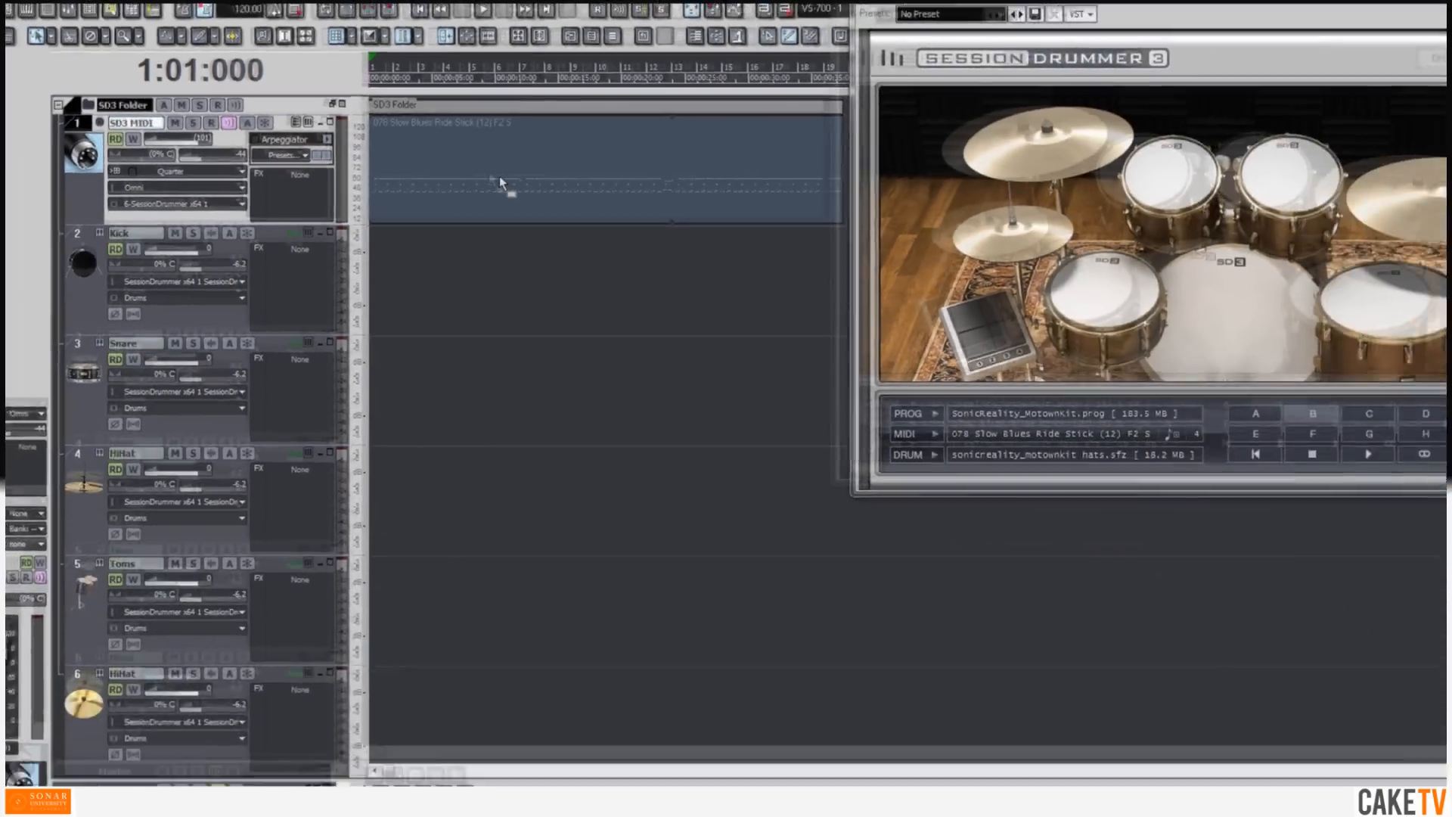
Step: Examine the pattern clip's notes in the Piano Roll and return to the track view
click(757, 268)
double_click(459, 168)
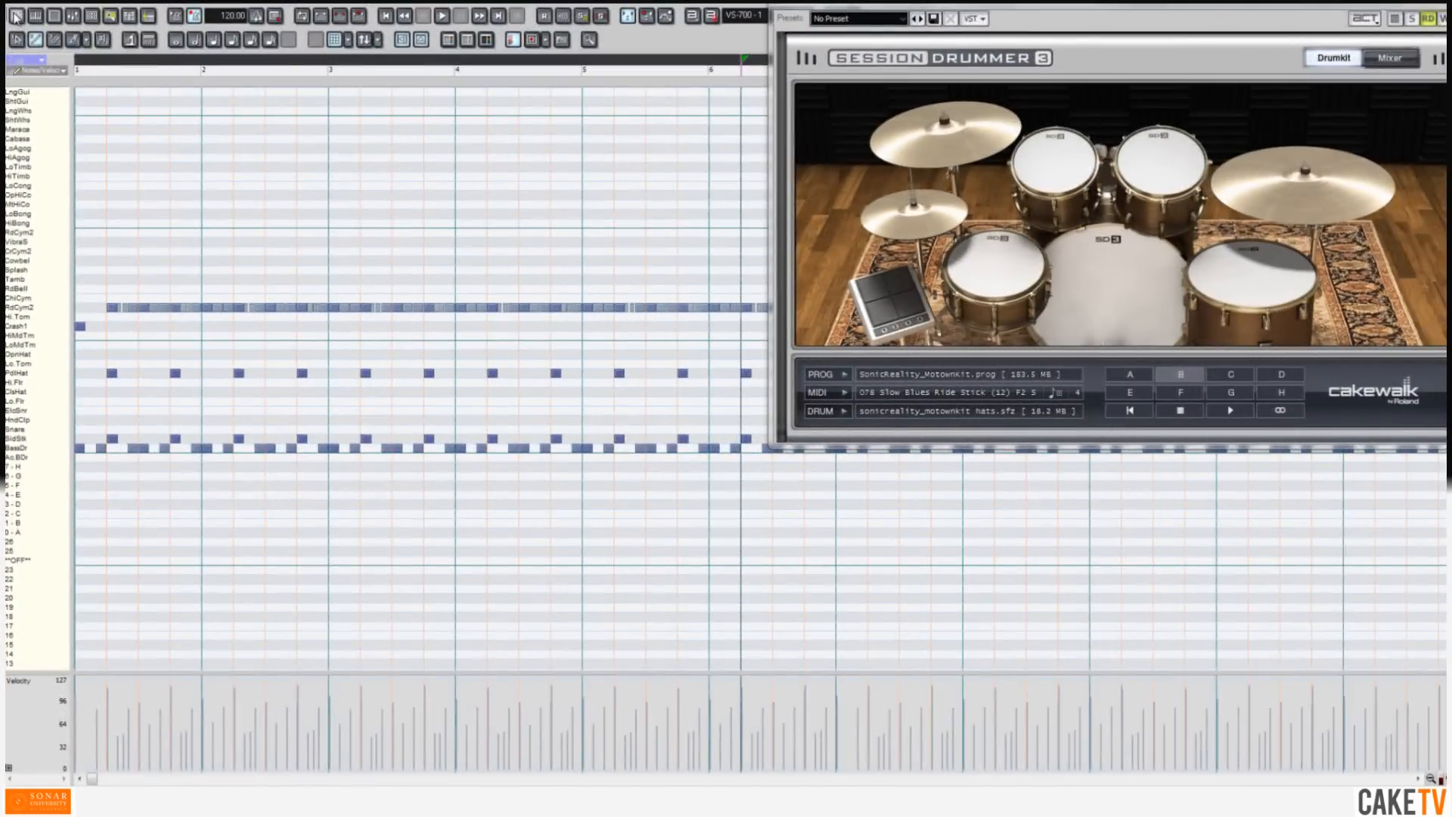
double_click(12, 9)
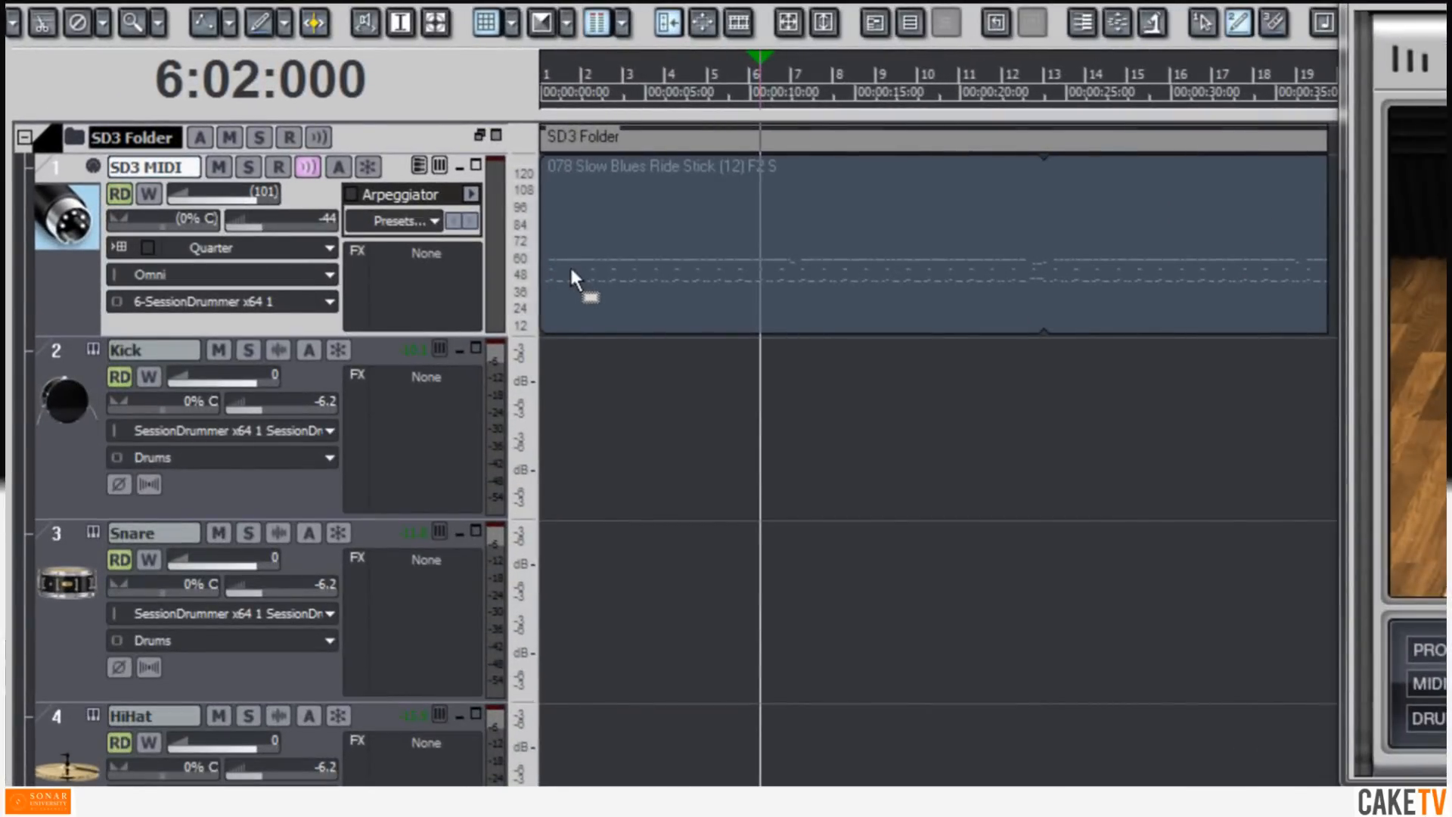
Step: Delete the Slow Blues Ride Stick clip from the SD3 MIDI track
click(534, 258)
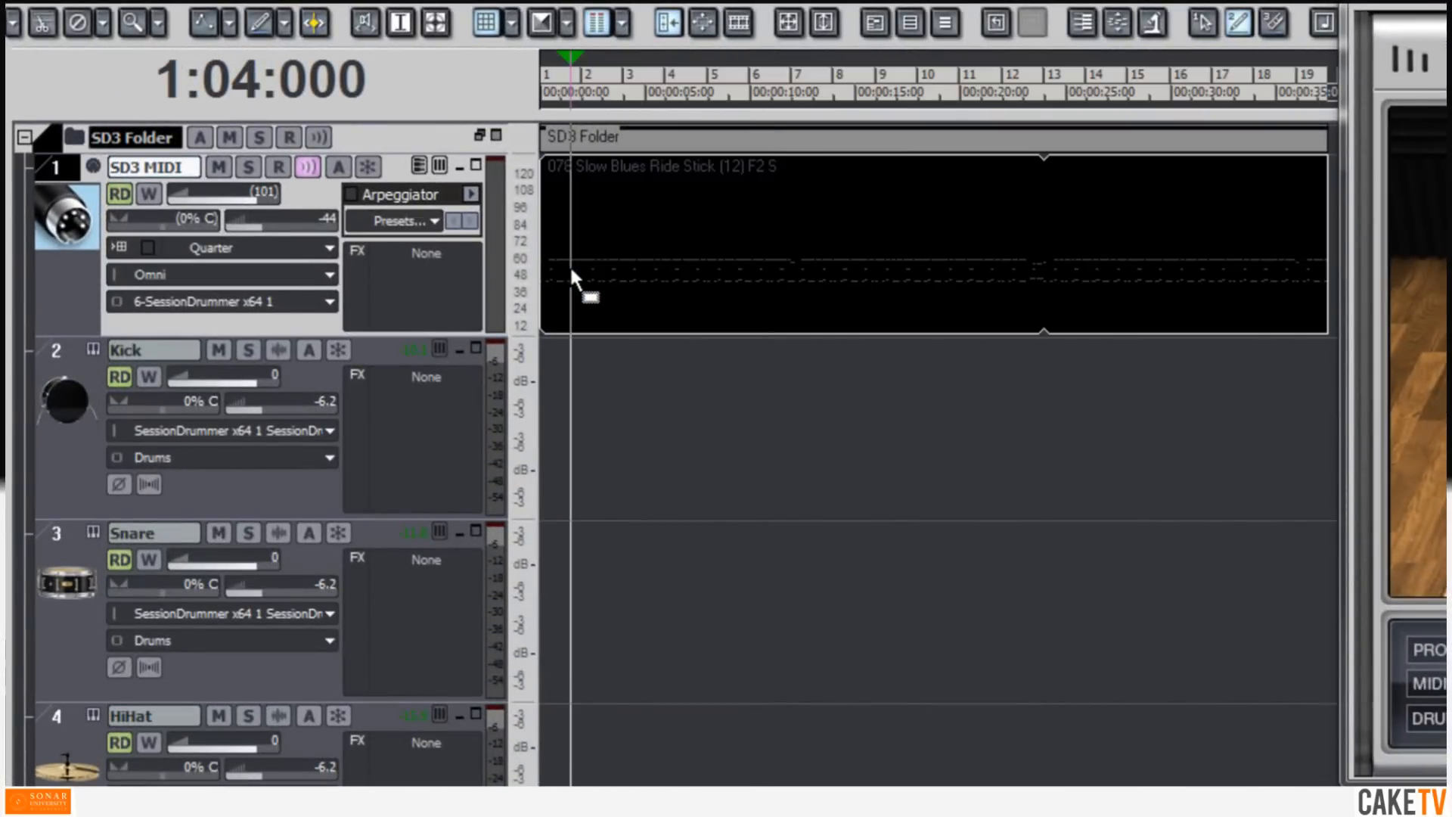
key(Delete)
click(584, 341)
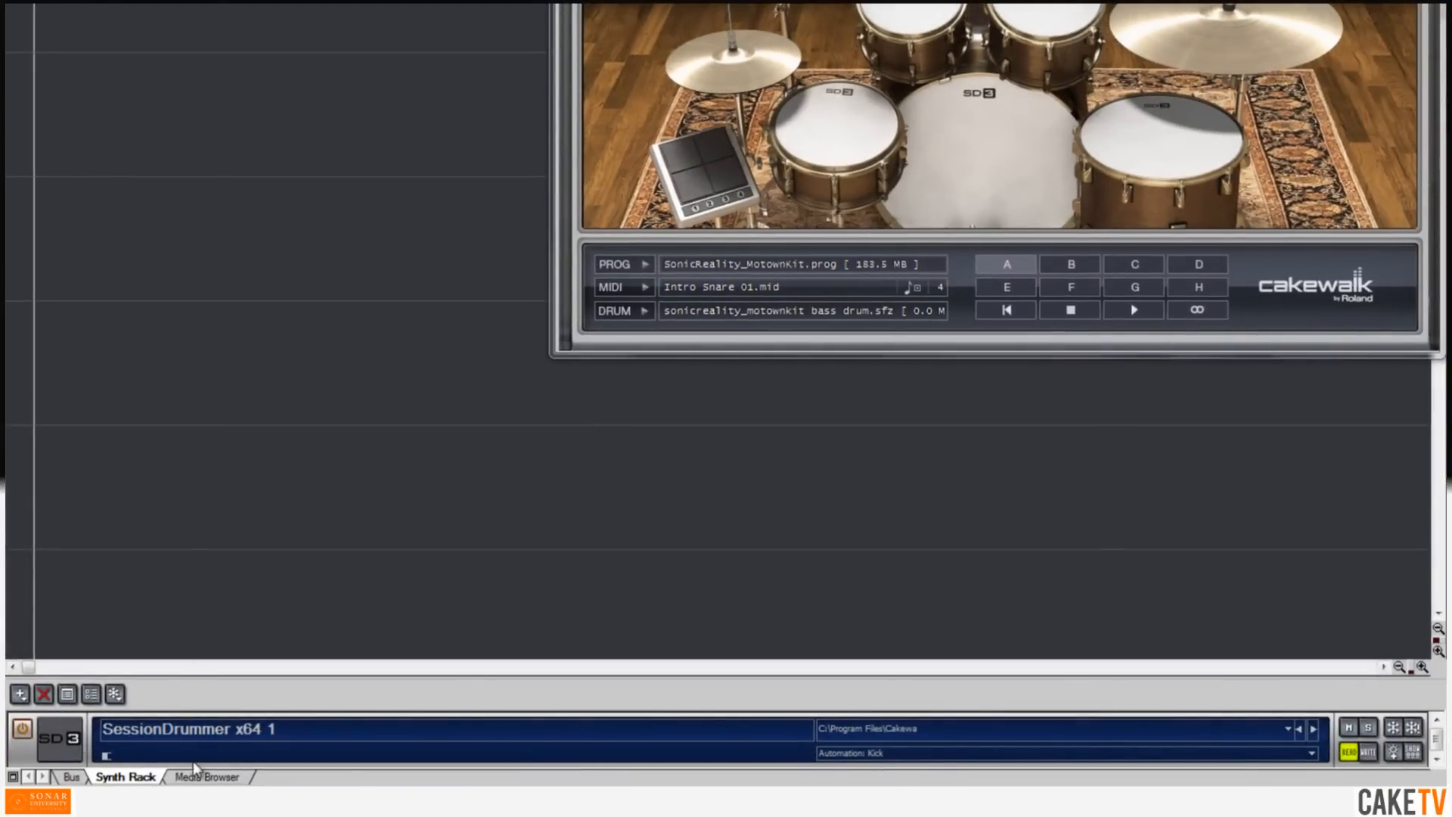
Step: Load the Session Drummer 3 MIDI Drum Loops location in an enlarged Media Browser and open the Groove Monkee Rock folder
click(204, 777)
drag(223, 677, 224, 377)
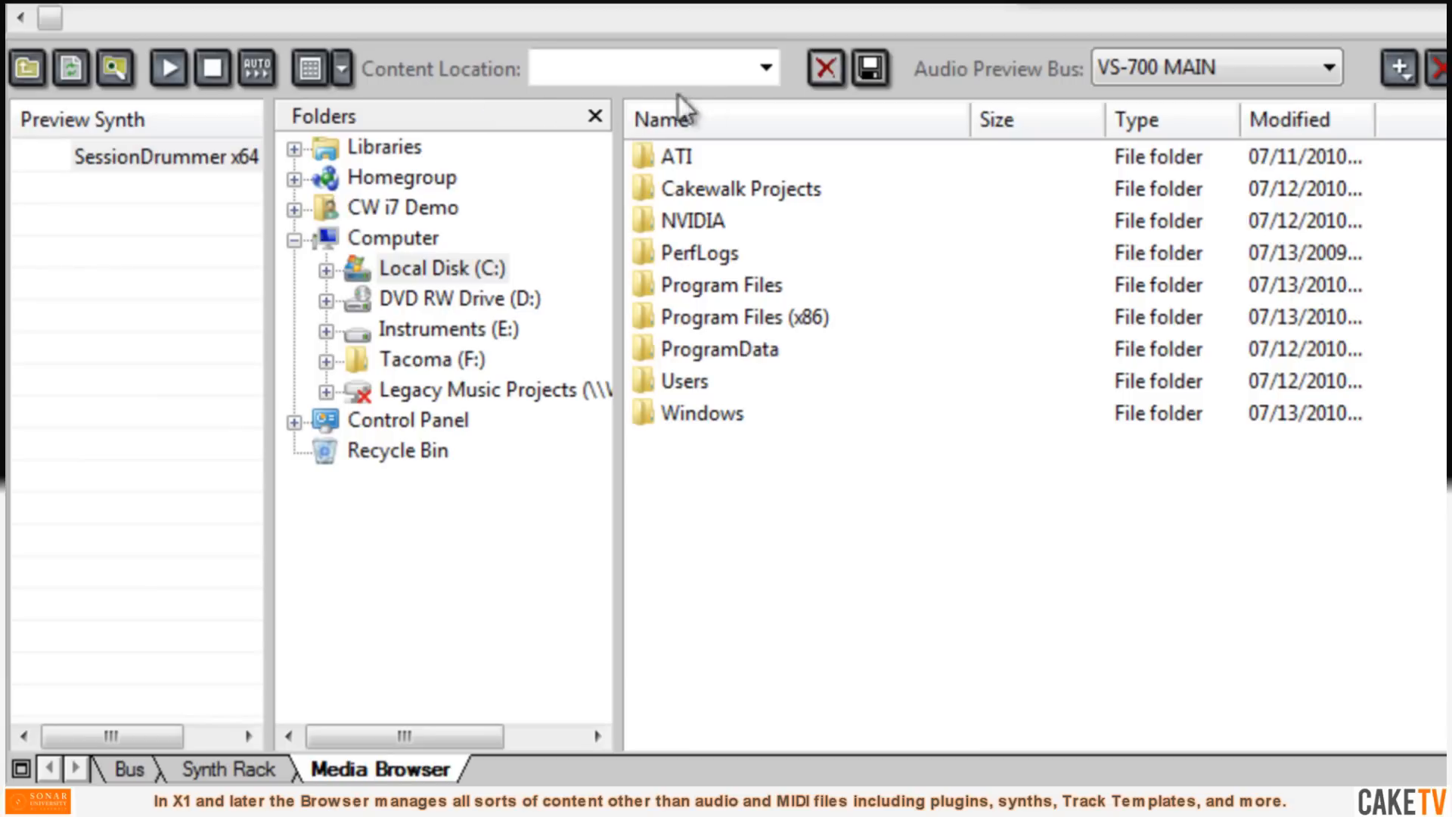
click(763, 75)
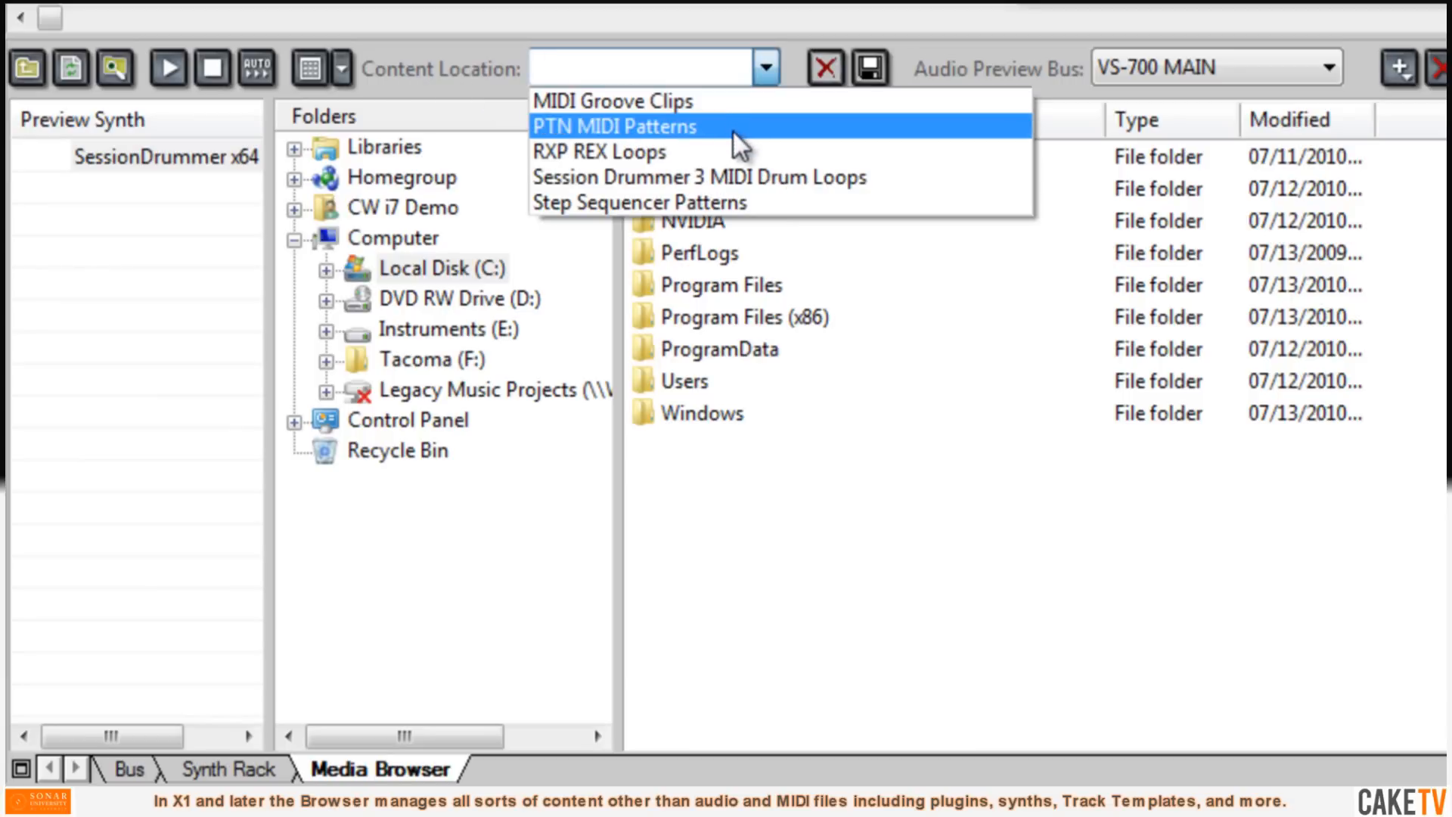
click(748, 178)
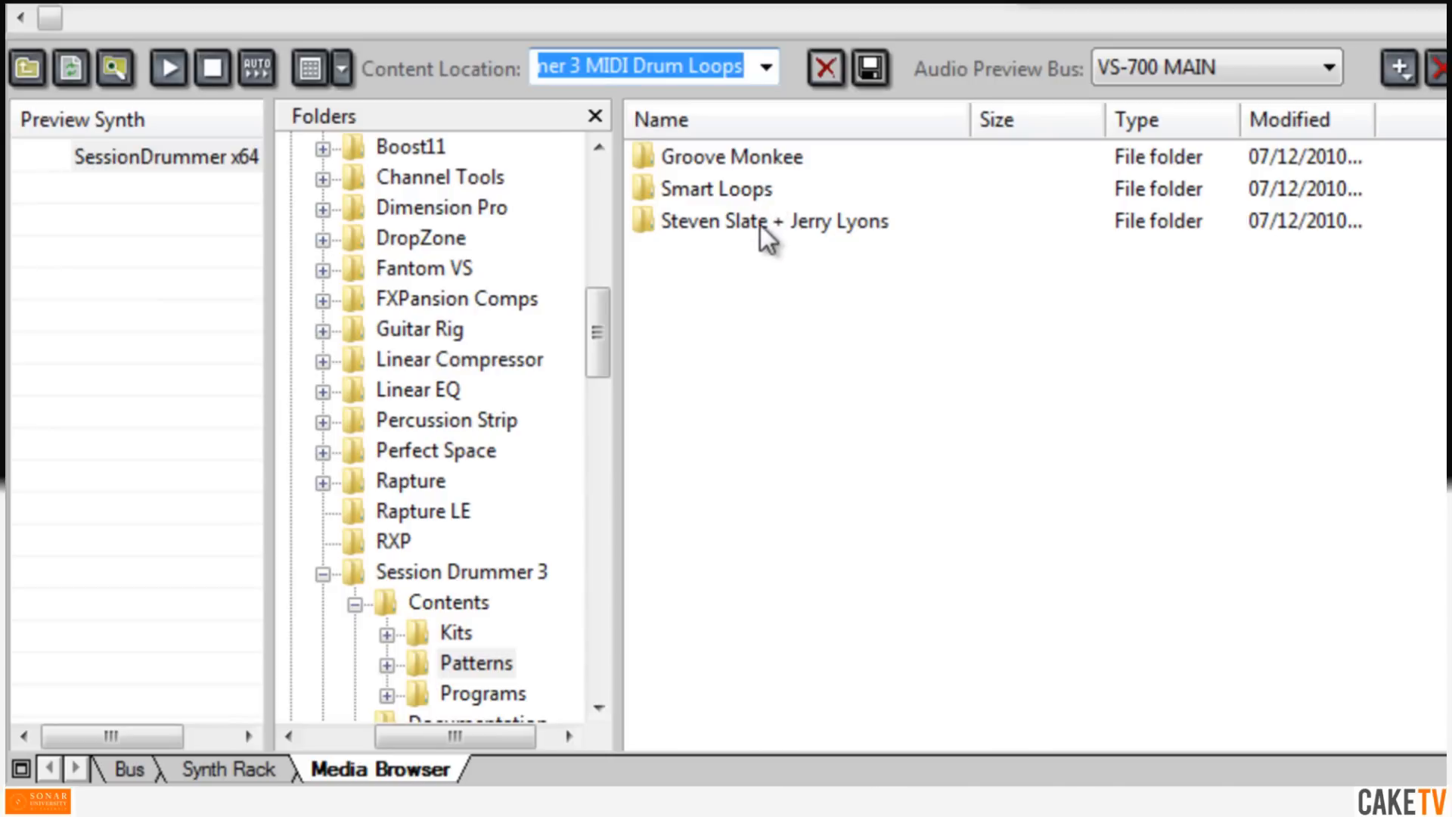
double_click(757, 165)
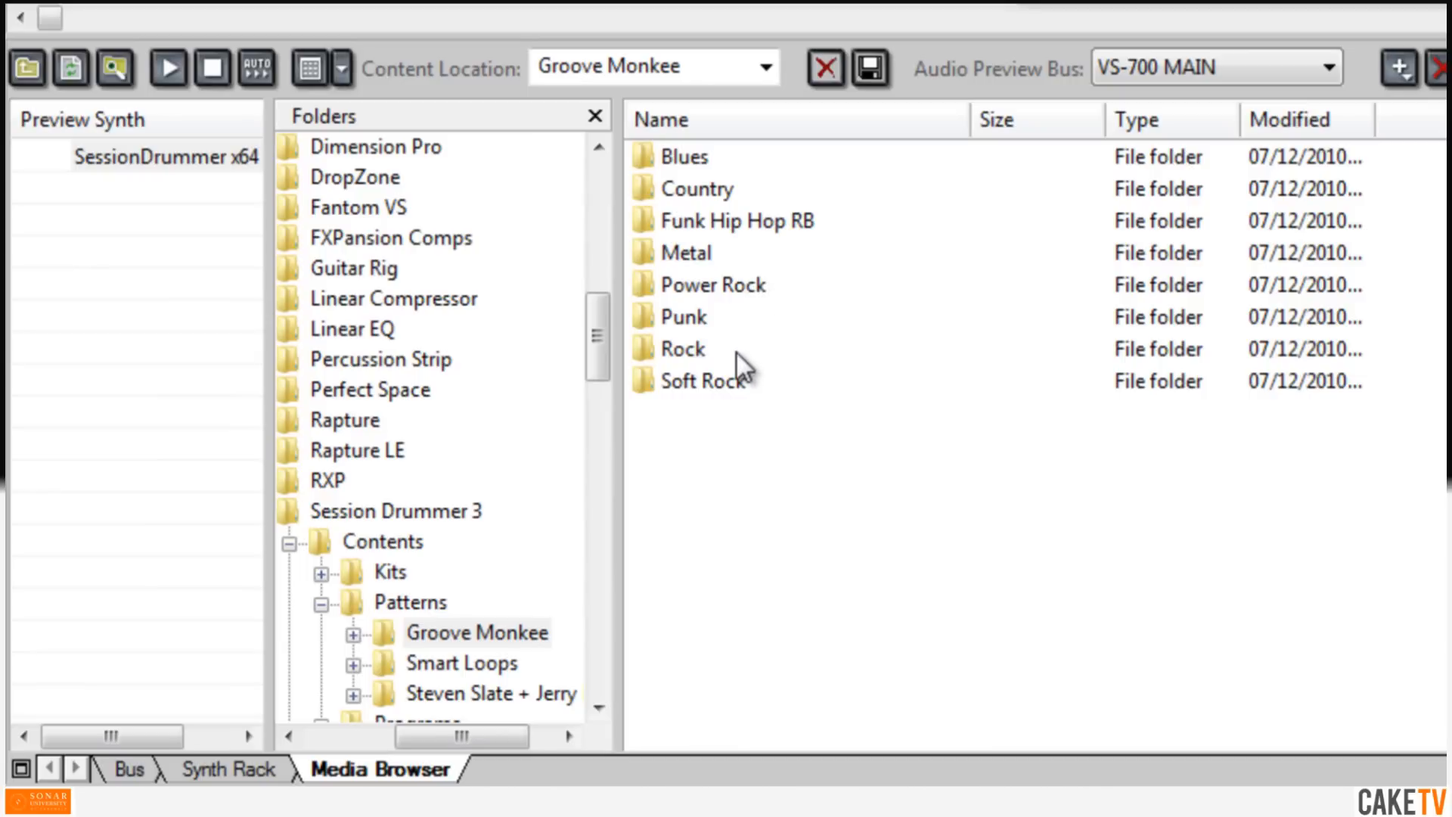
double_click(685, 347)
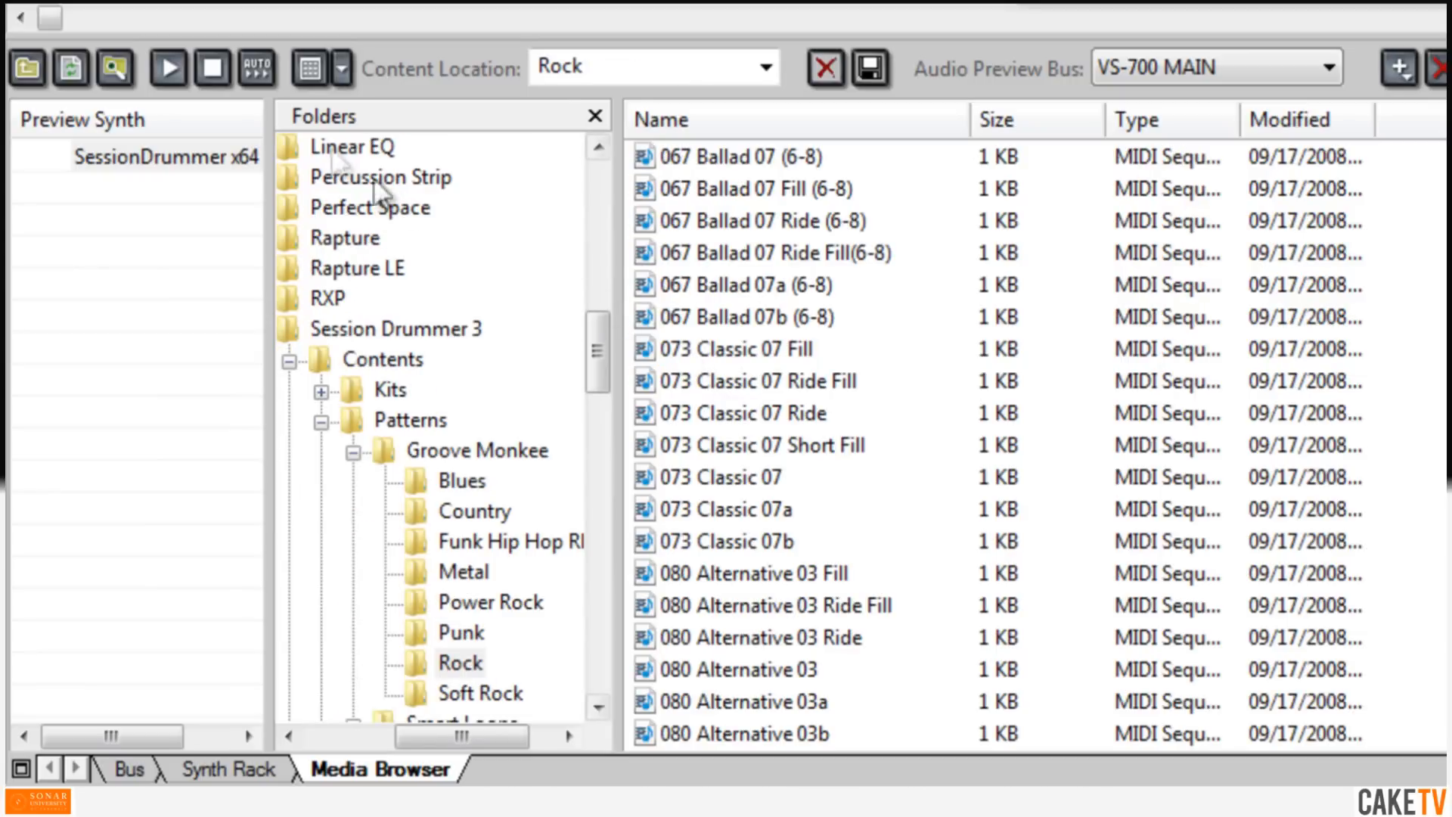
Step: Enable automatic preview through the SessionDrummer x64 synth and audition the 073 Classic 07 pattern and its ride and fill variations
click(257, 74)
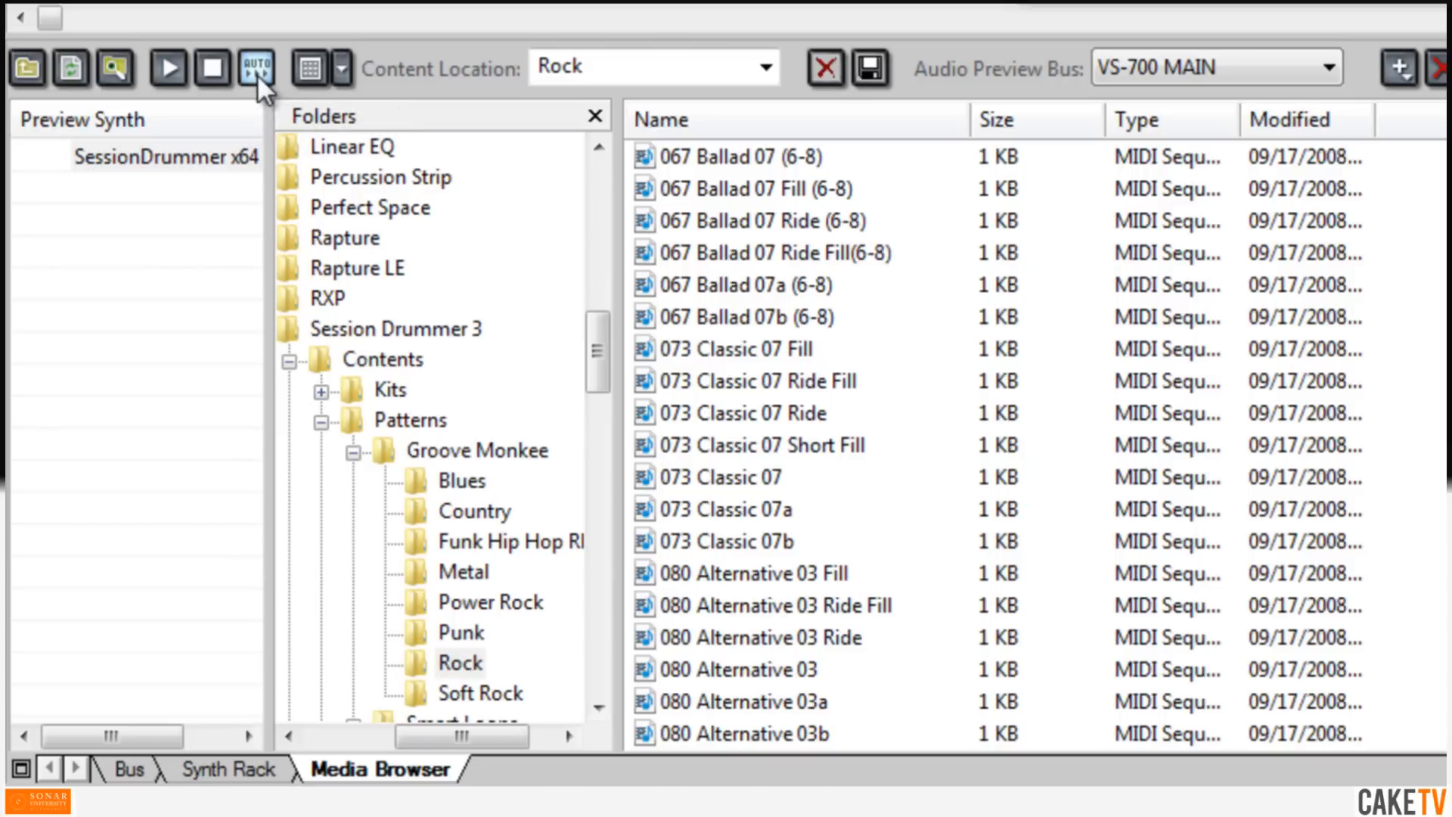
click(217, 153)
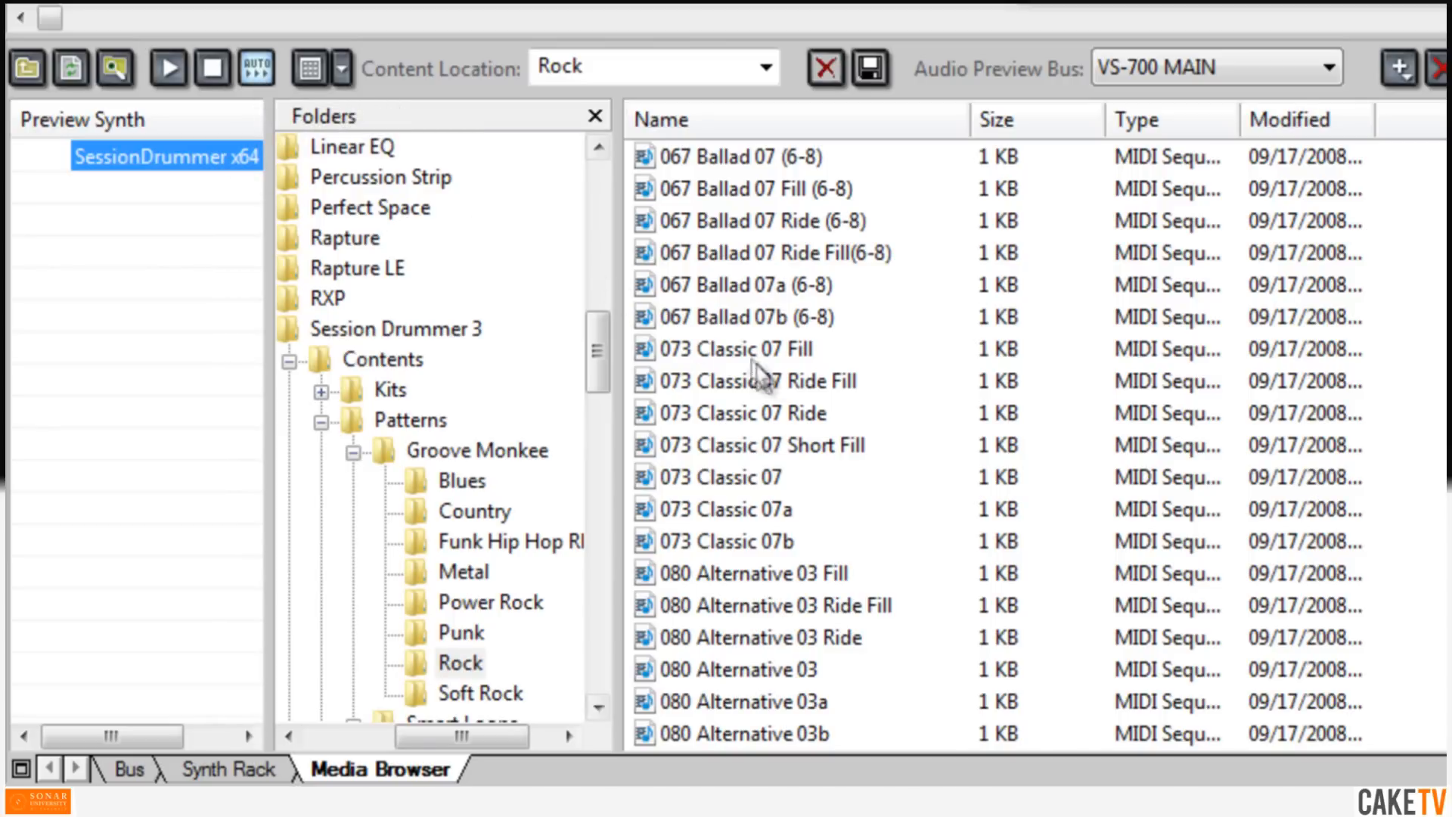
click(752, 479)
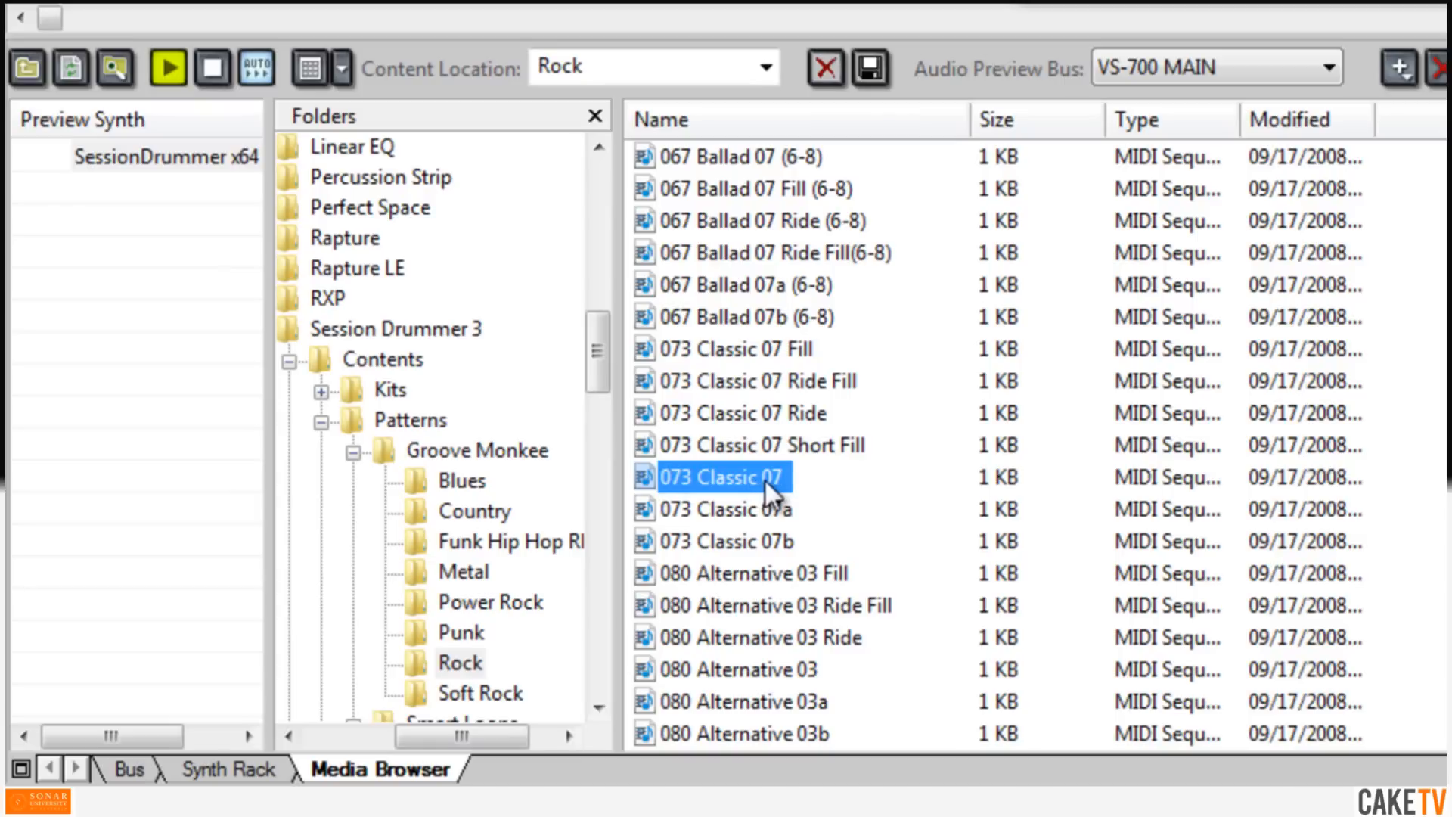
click(802, 413)
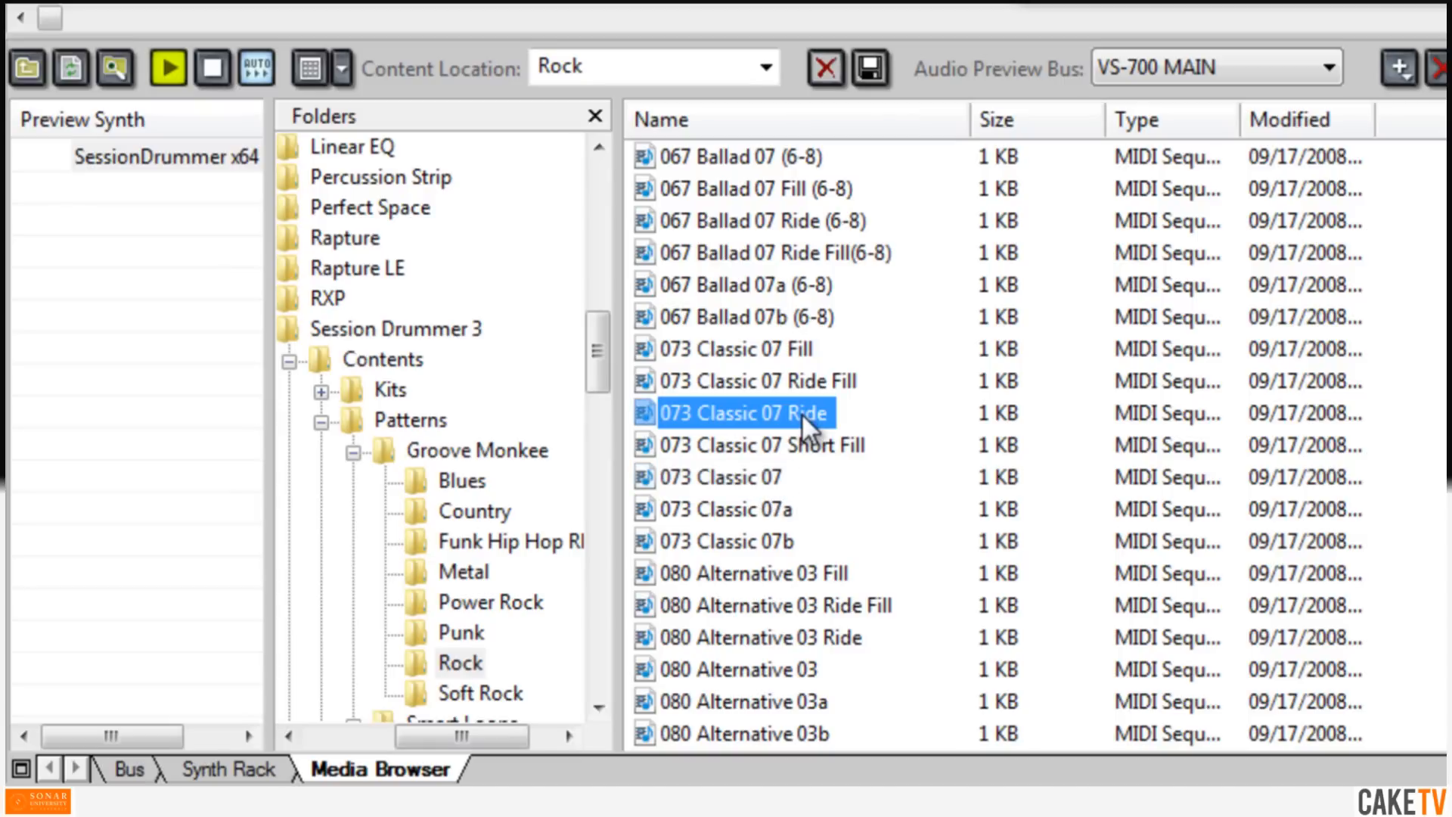
click(810, 380)
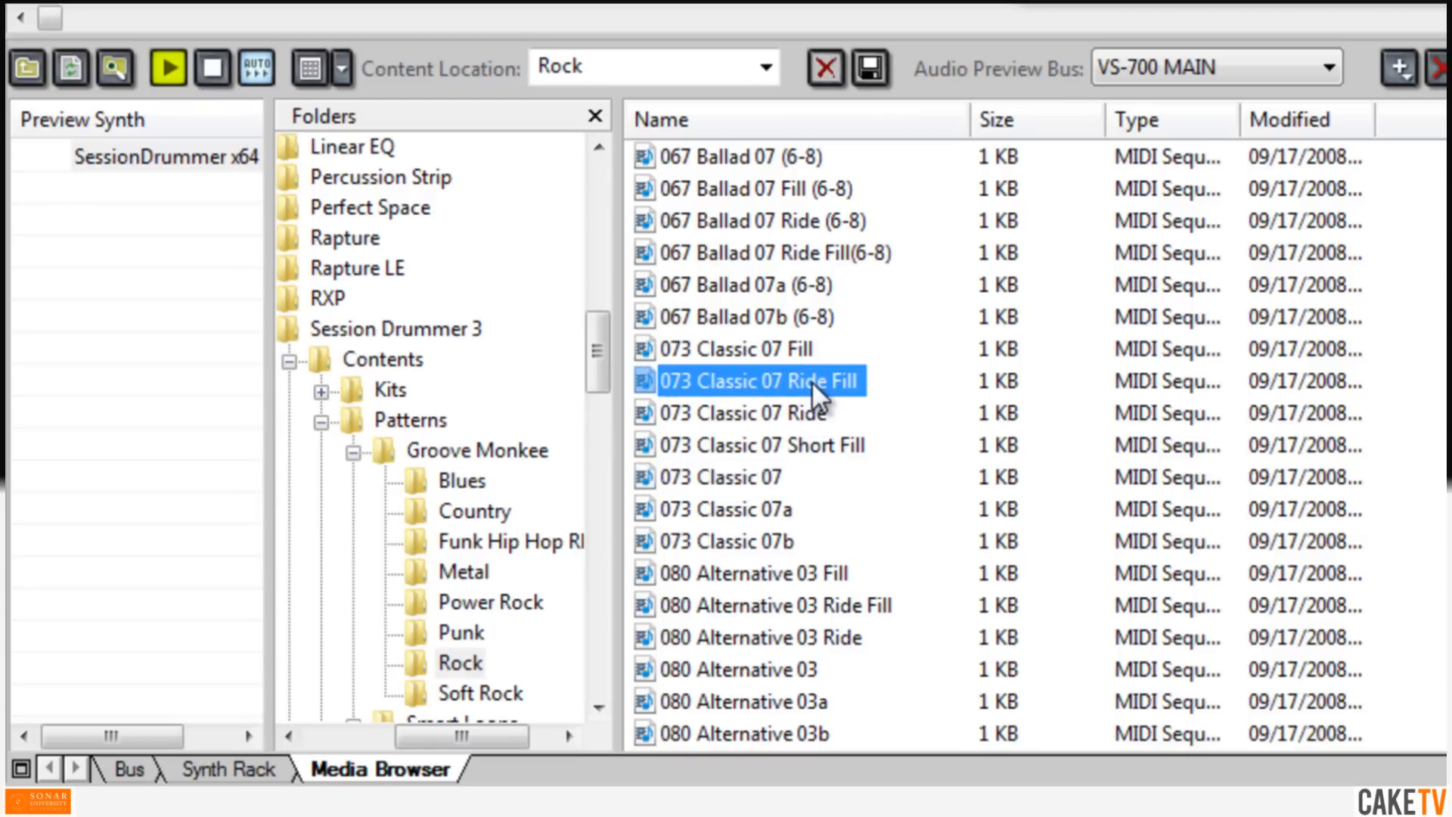
click(796, 344)
click(791, 408)
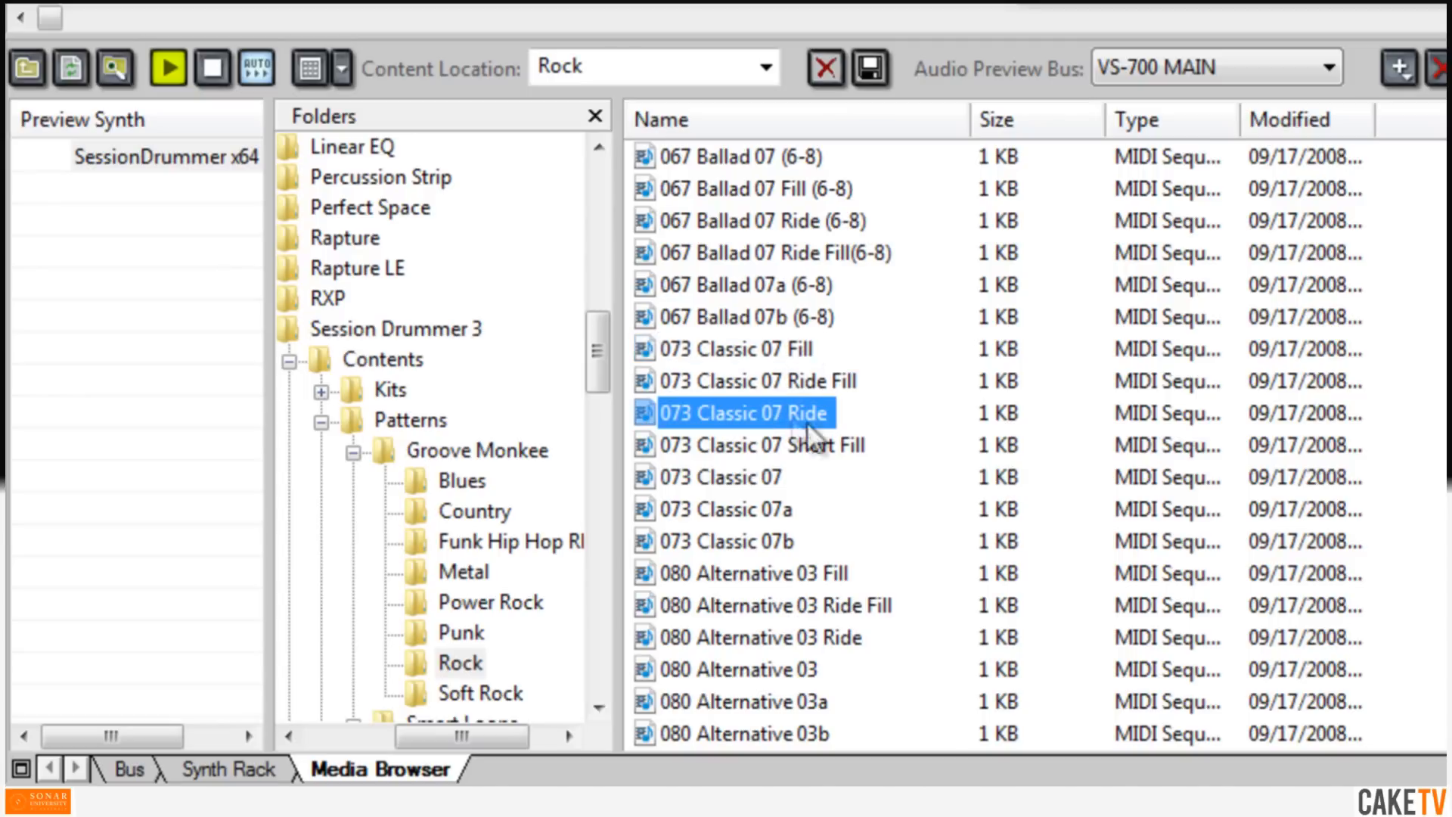
Step: Audition the 080 Contemporary 01 pattern and its neighbouring variations, return to 080 Contemporary 01 and stop the preview
scroll(891, 488, down, 1)
scroll(891, 488, down, 4)
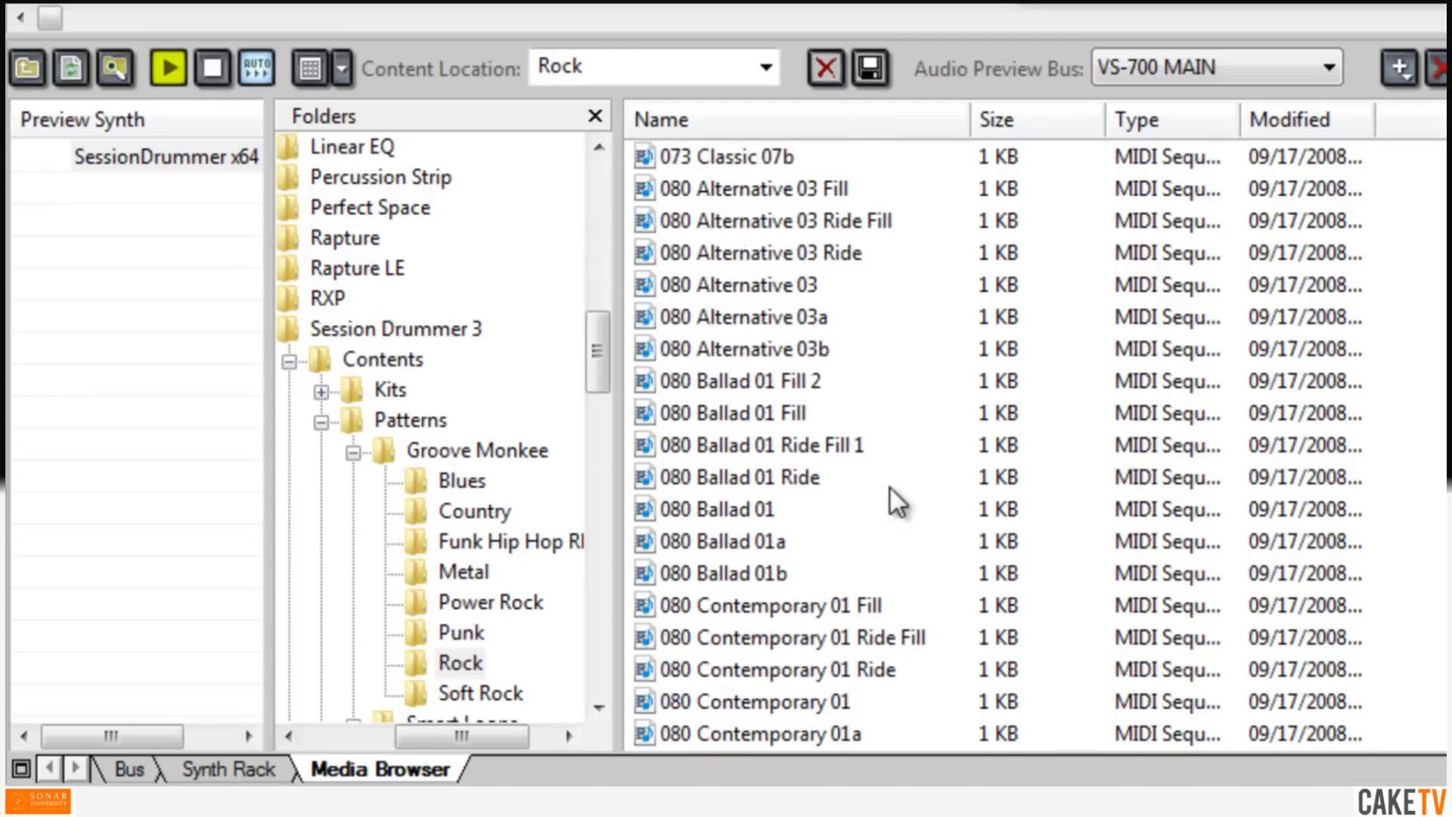
scroll(889, 488, down, 1)
click(798, 506)
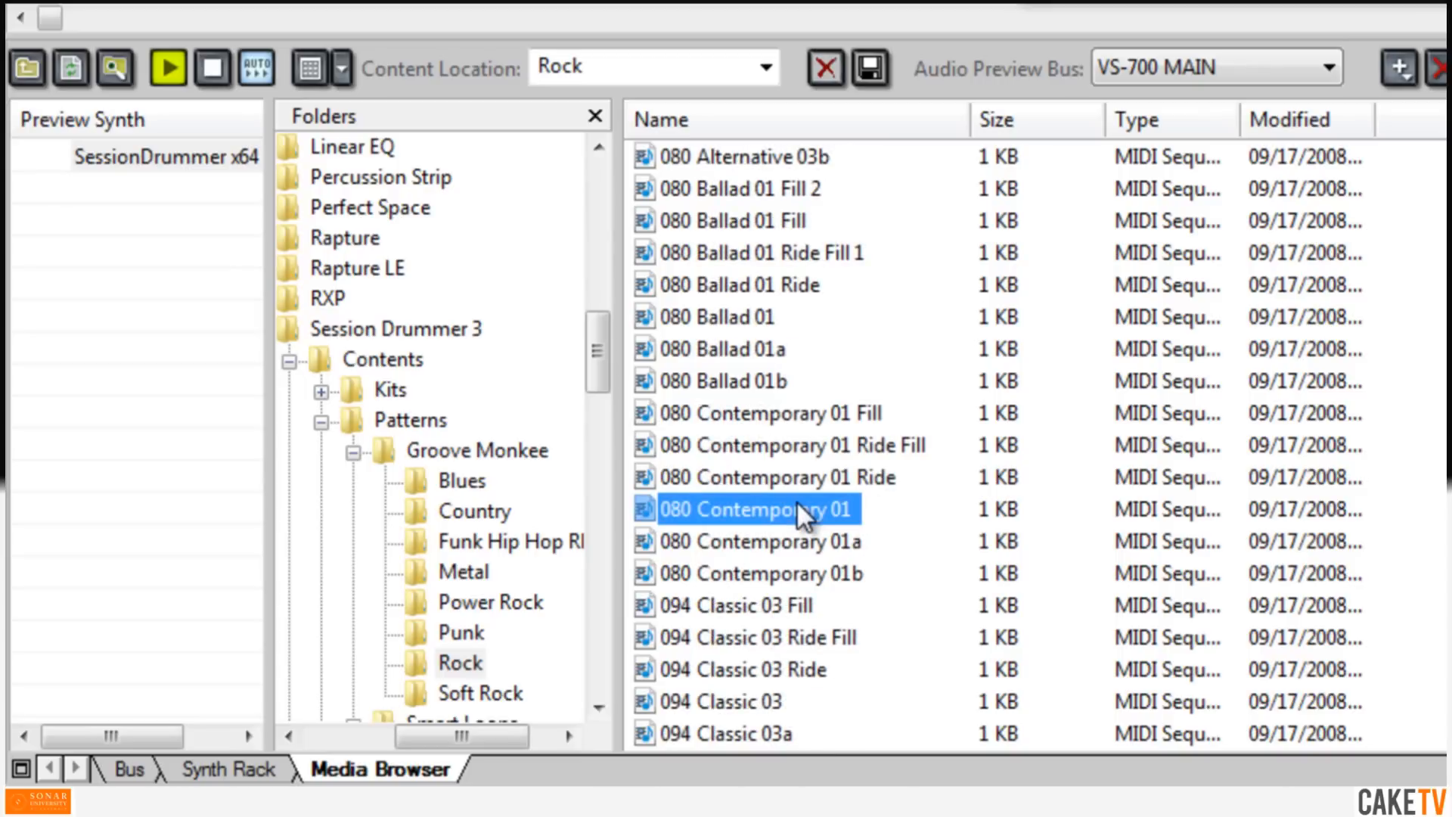
click(860, 478)
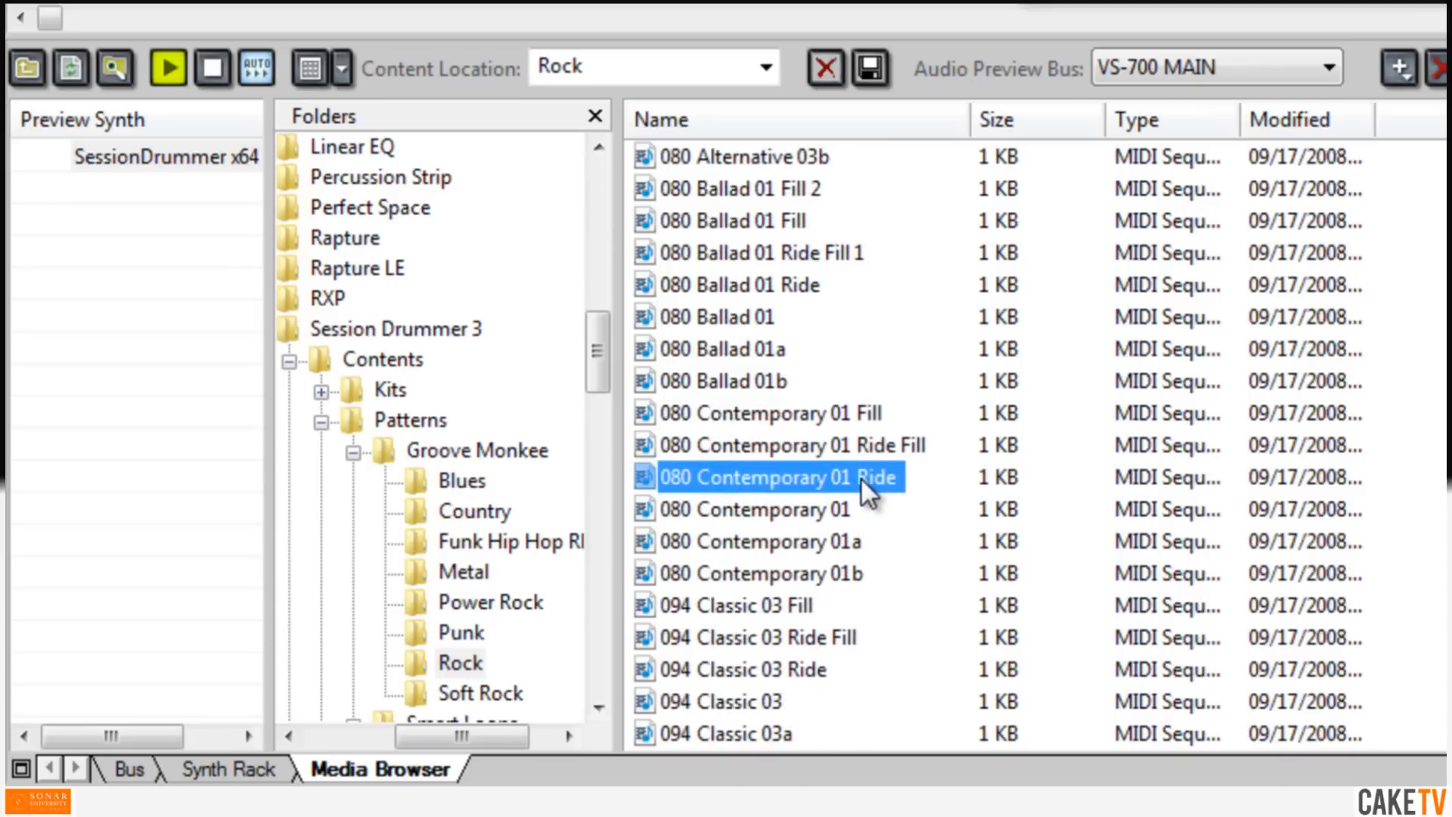
click(803, 605)
click(811, 540)
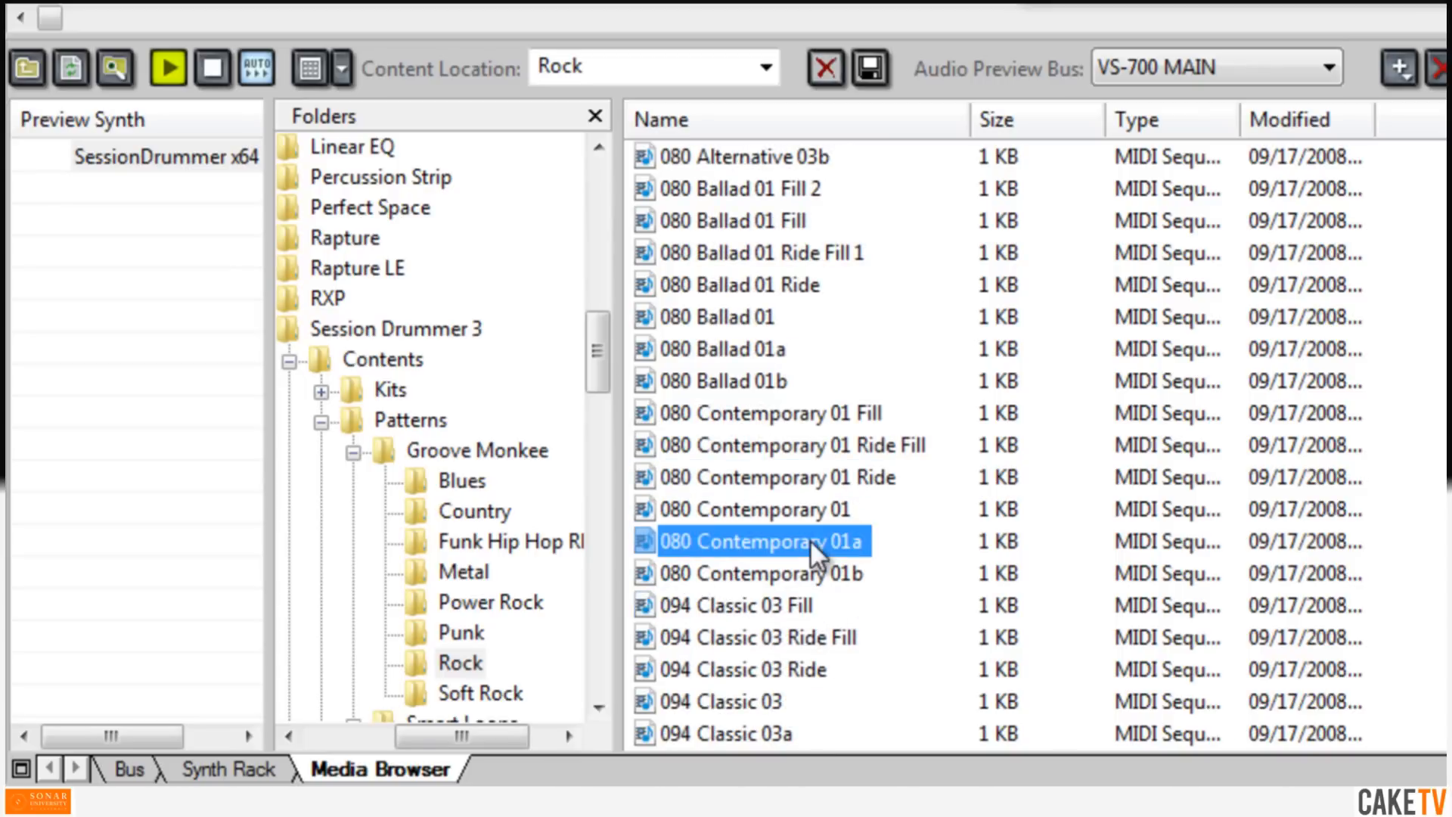
click(848, 448)
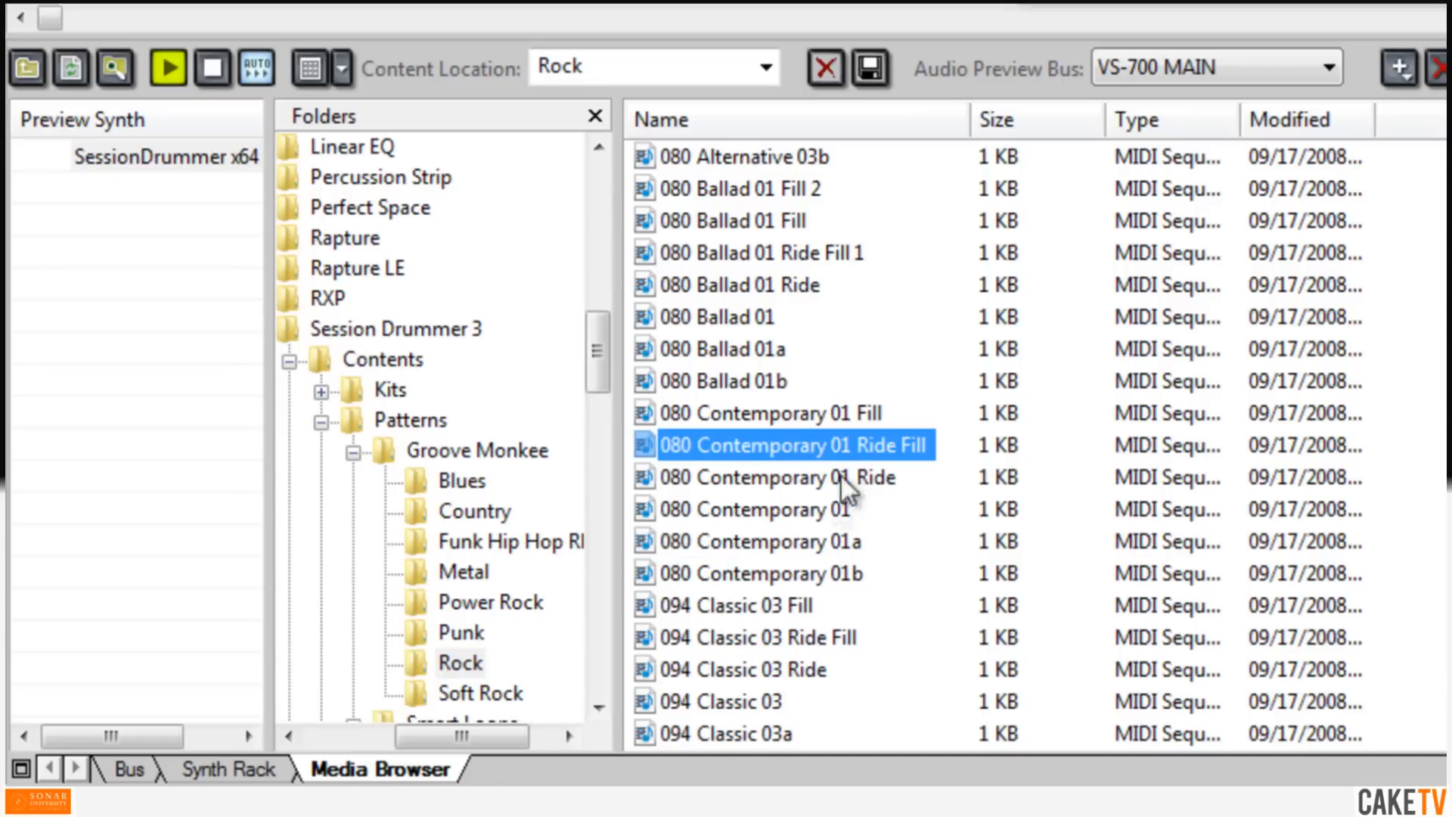
click(810, 510)
click(220, 71)
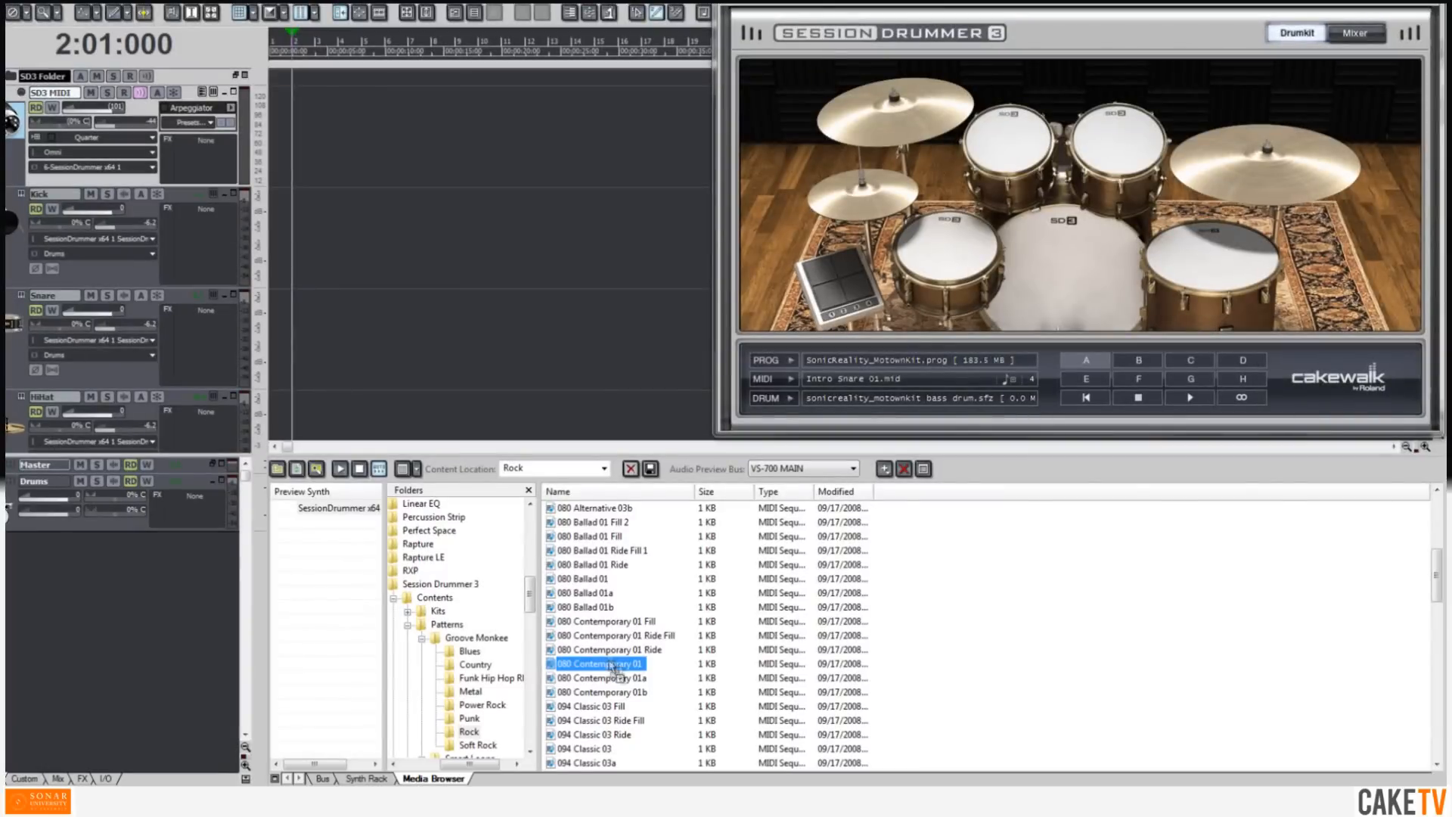
Step: Place 080 Contemporary 01 at the start of the SD3 MIDI track, roll it out to measure 17 and check it in the Piano Roll
drag(766, 509, 303, 158)
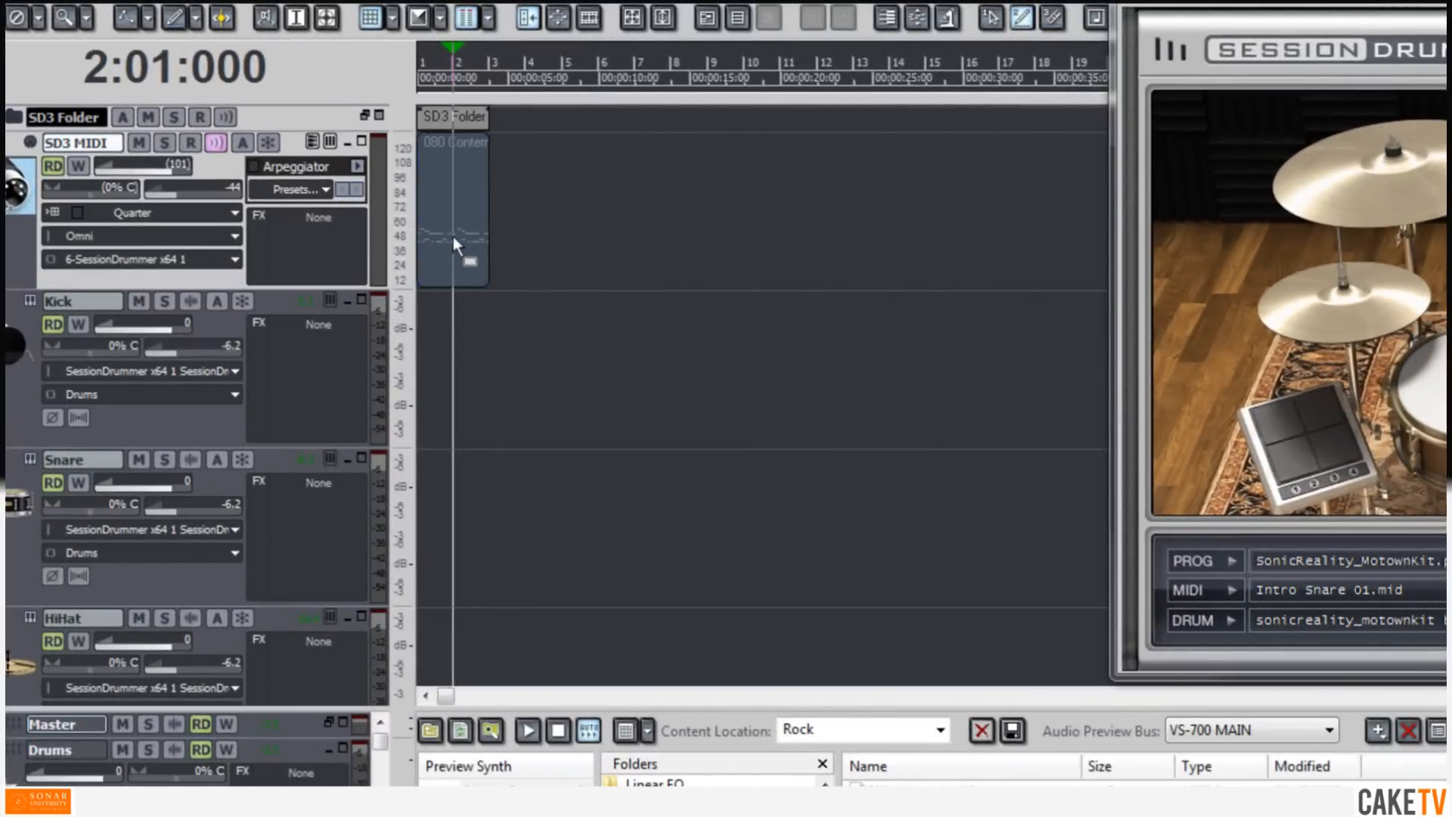
drag(493, 239, 999, 244)
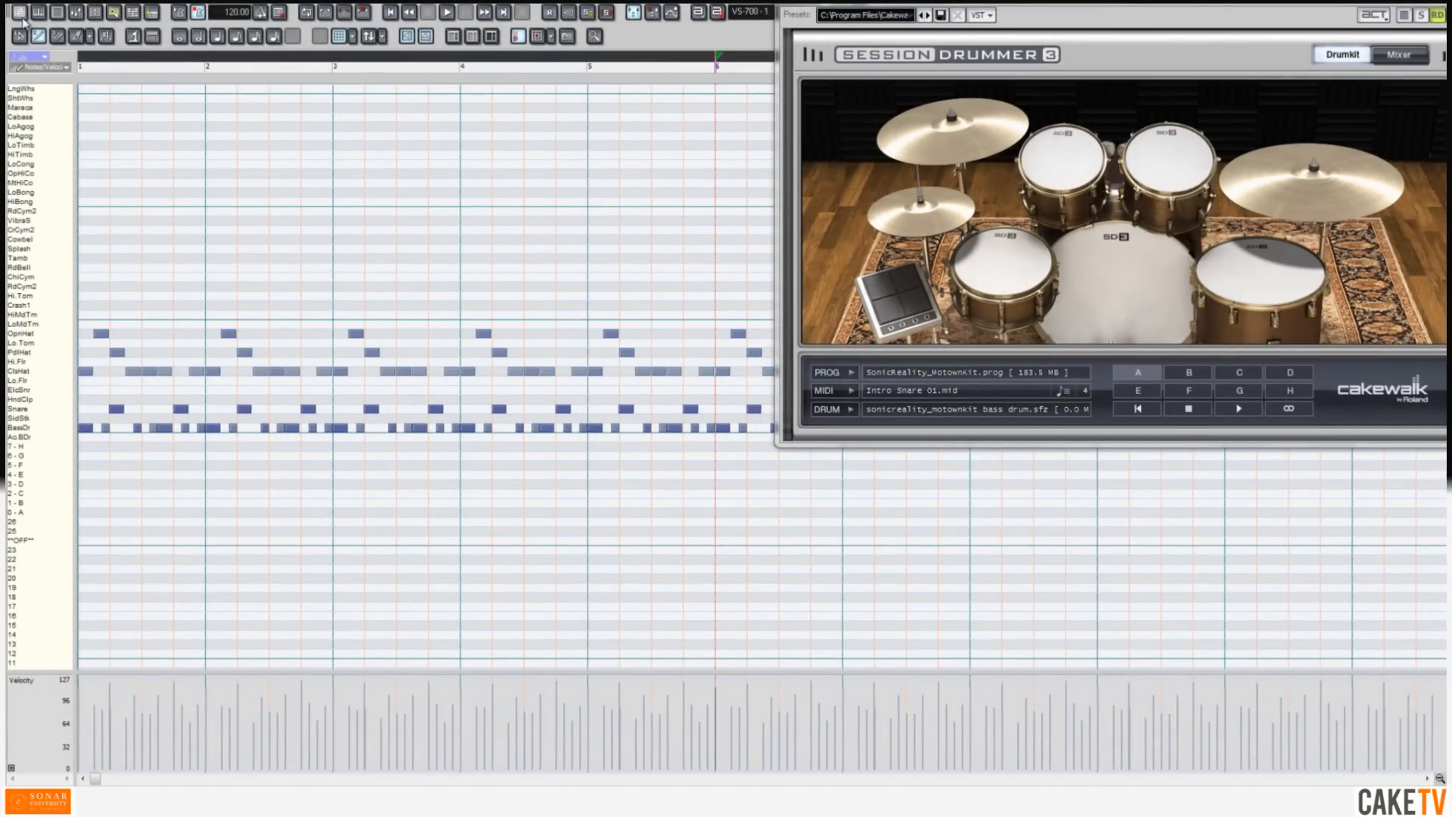
click(22, 15)
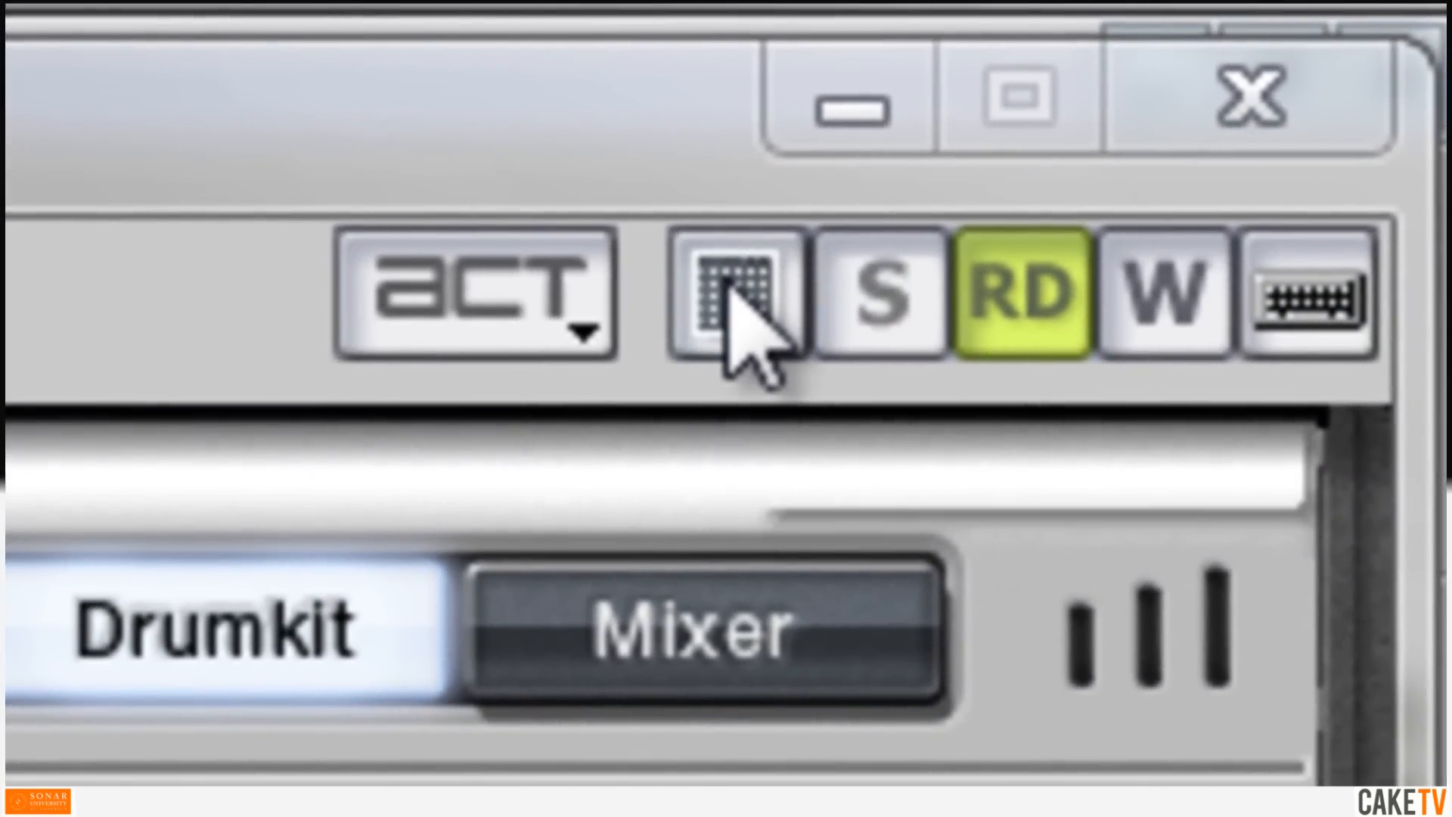
Step: Convert 080 Contemporary 01 into a Step Sequencer pattern at Sixteenth resolution with original timing preserved, then close the sequencer
click(900, 224)
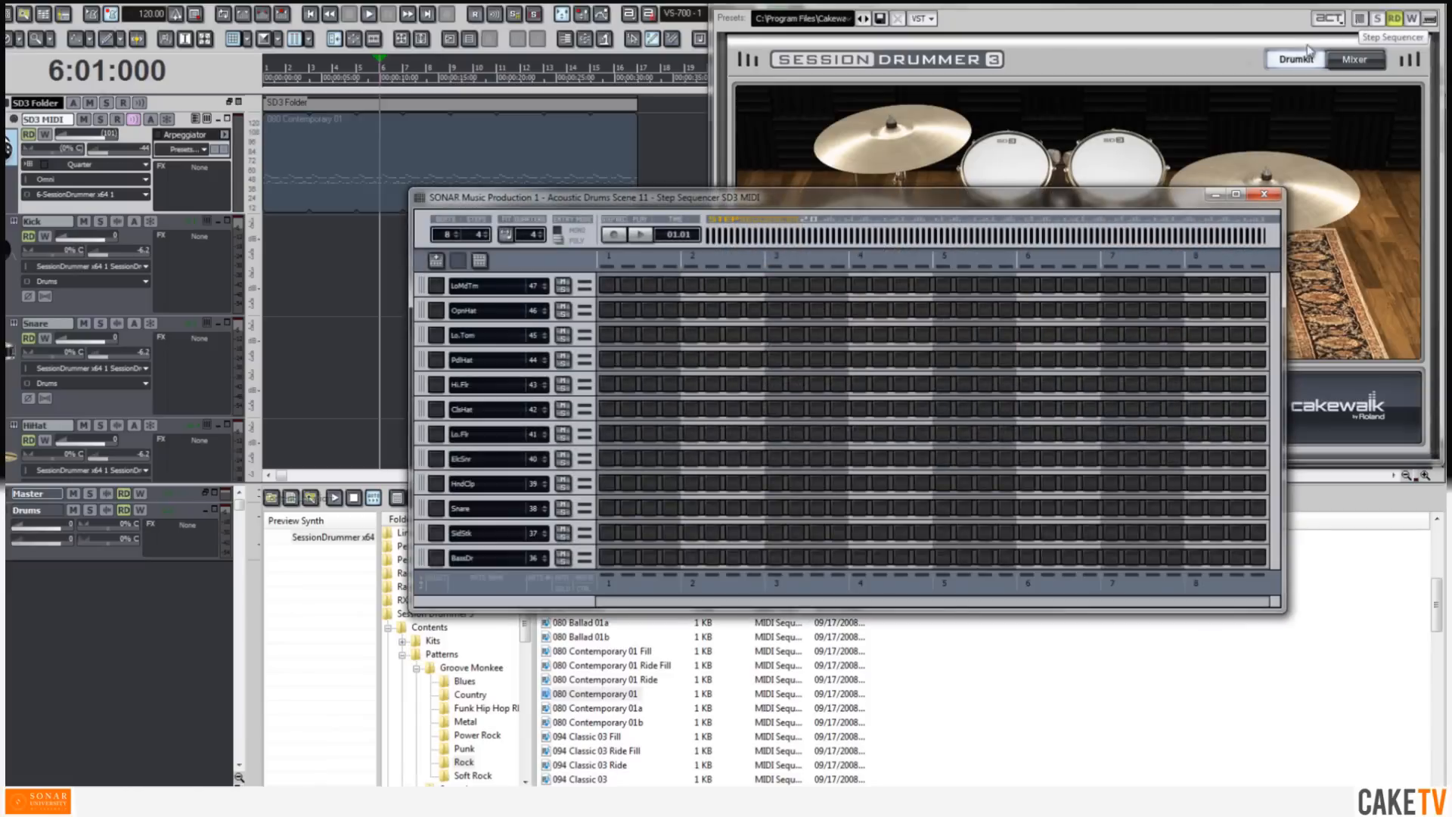
drag(897, 198, 520, 37)
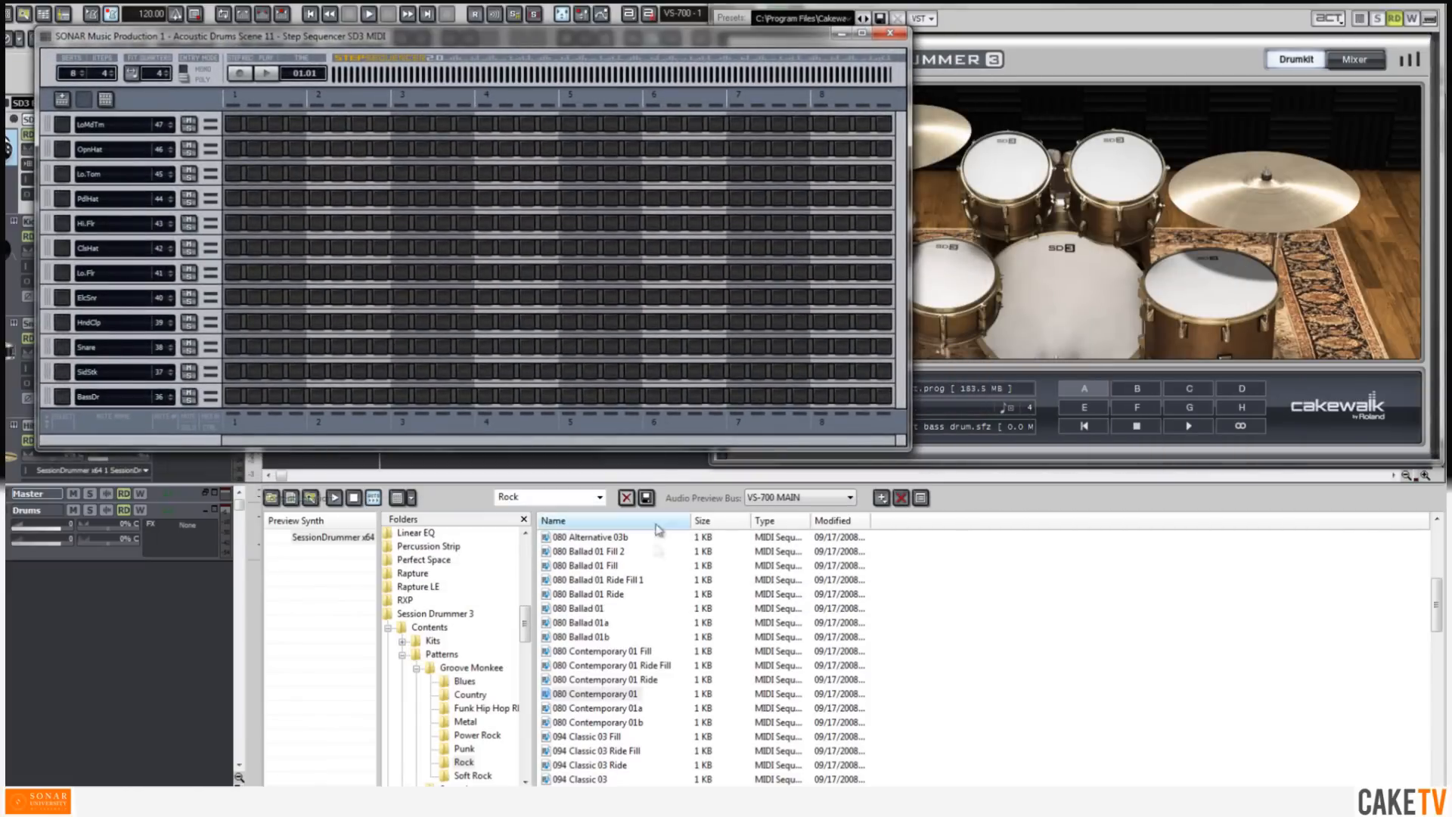
click(631, 698)
drag(631, 700, 479, 300)
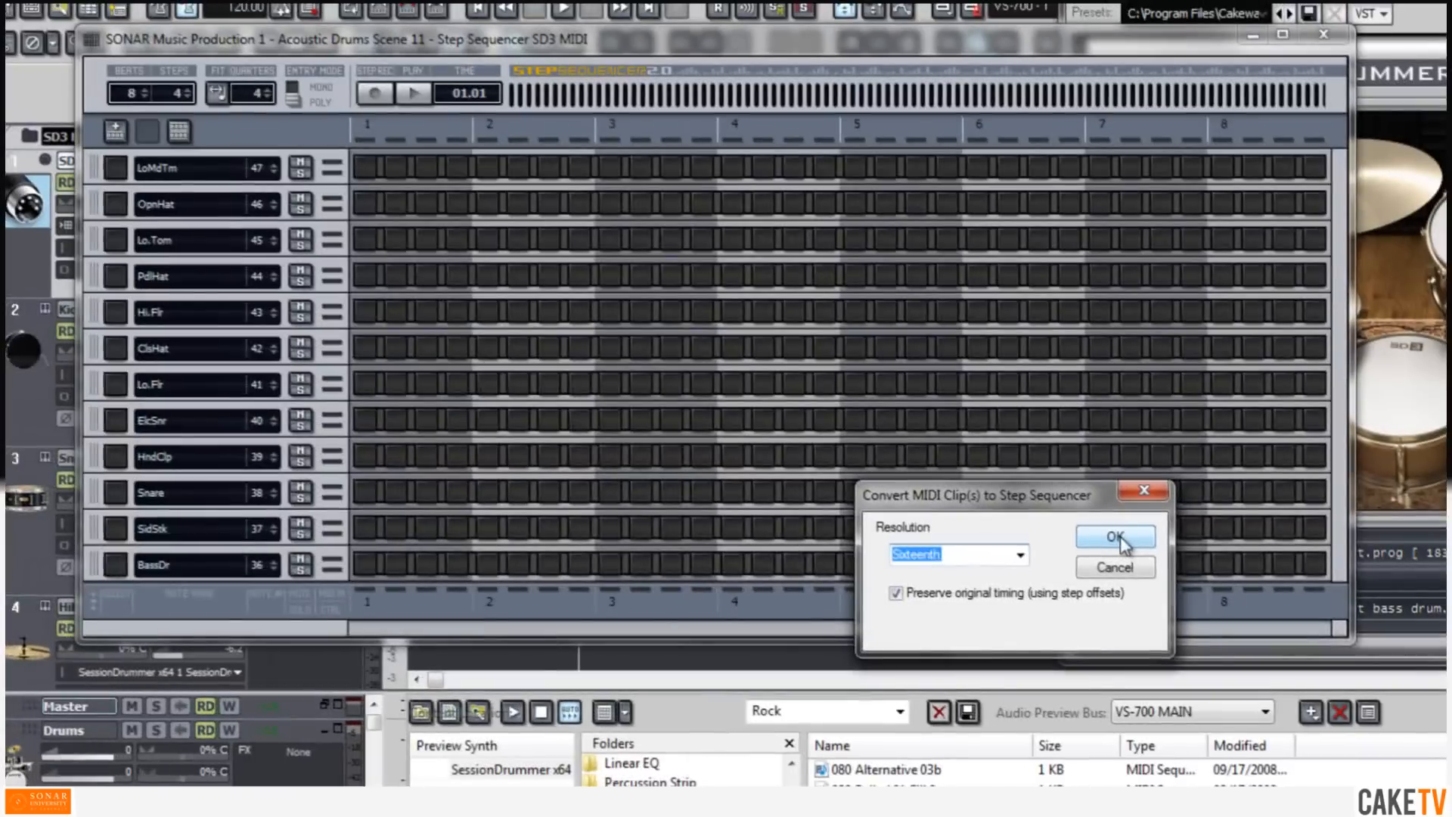
click(861, 361)
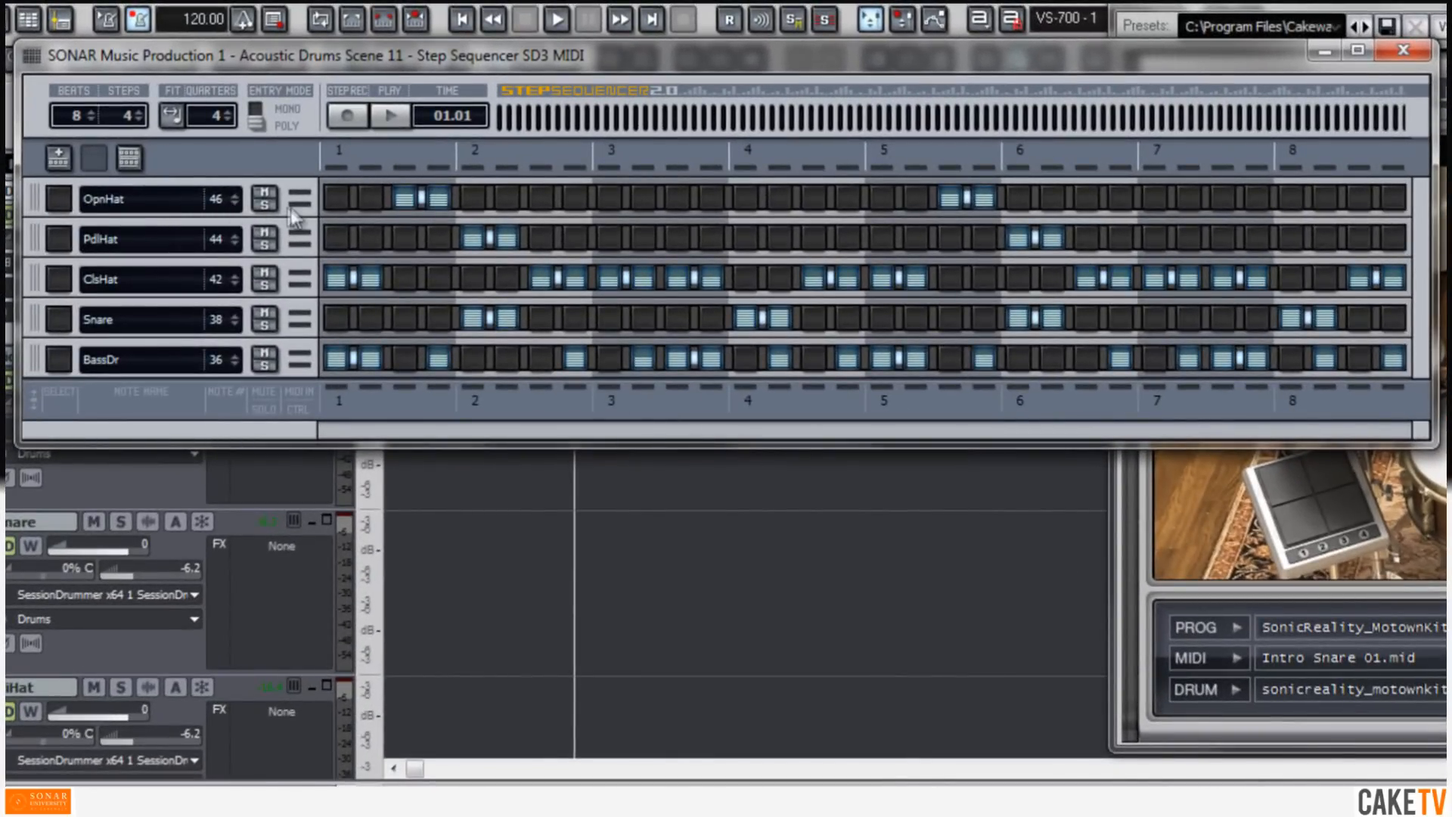
click(1403, 50)
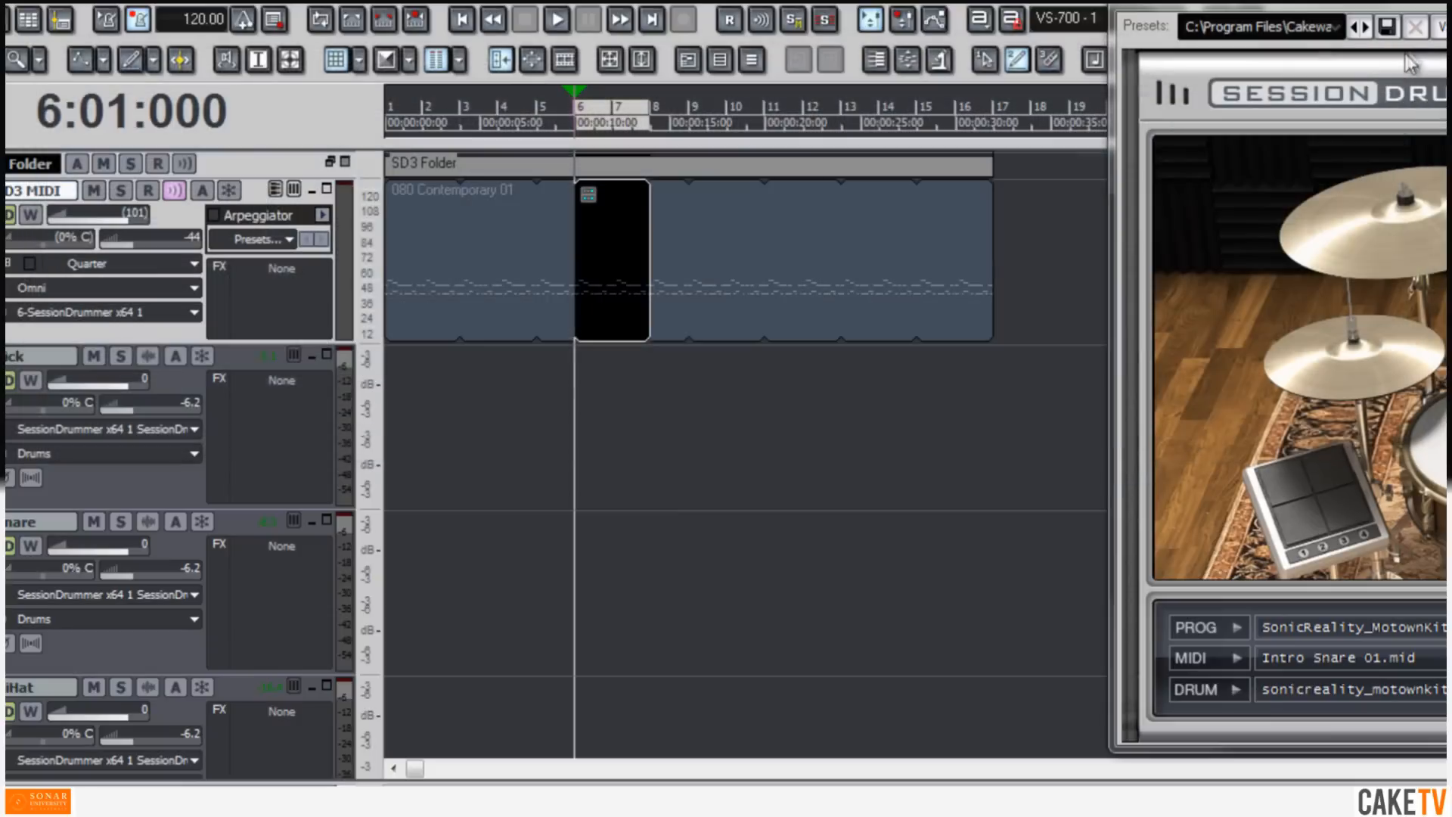
Step: Delete the Step Sequencer clip and the 080 Contemporary 01 clip from the SD3 MIDI track
click(631, 271)
click(437, 257)
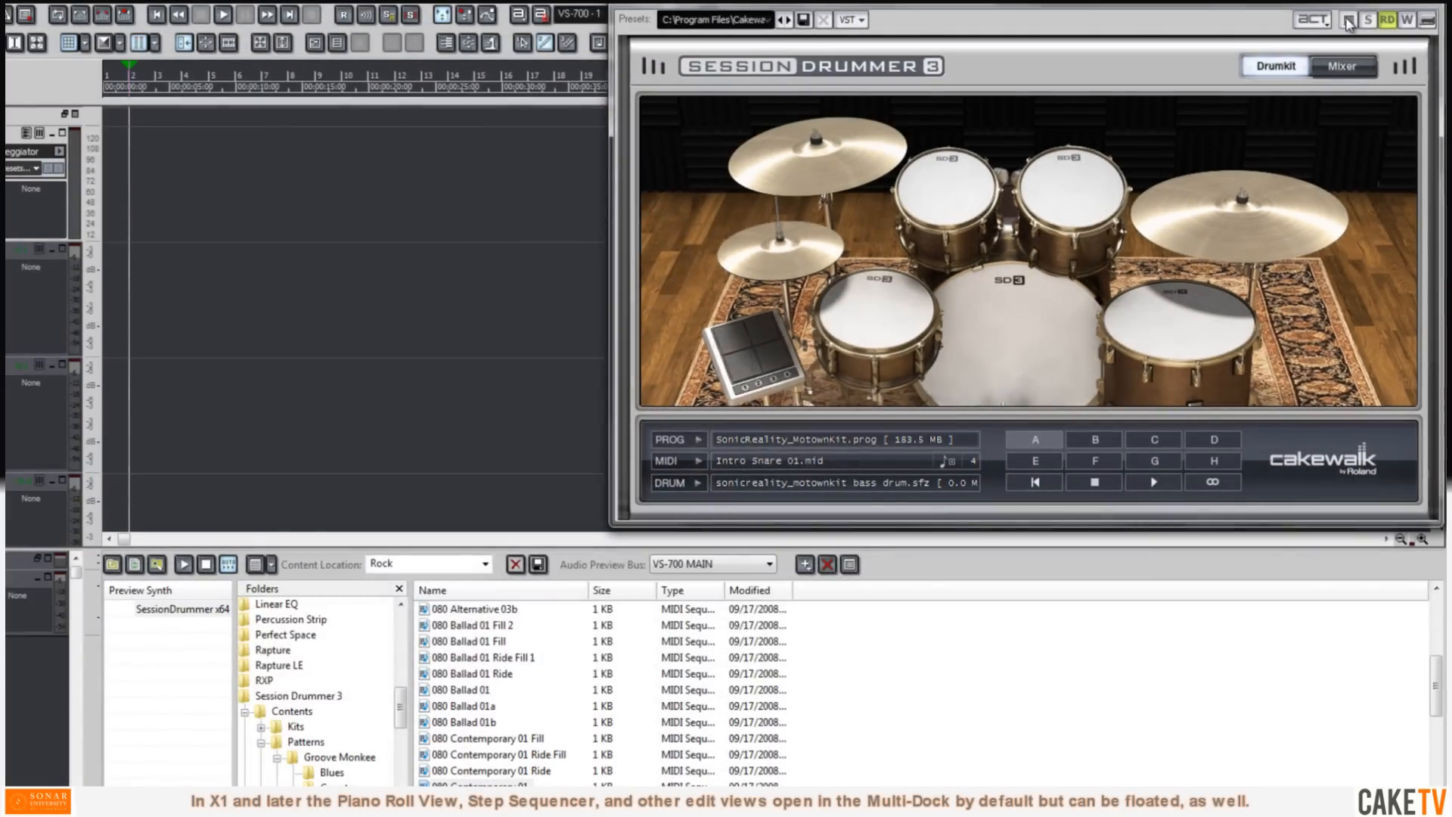
Step: Open a new empty Step Sequencer pattern for the SD3 MIDI track and dock it as a tabbed view
click(768, 274)
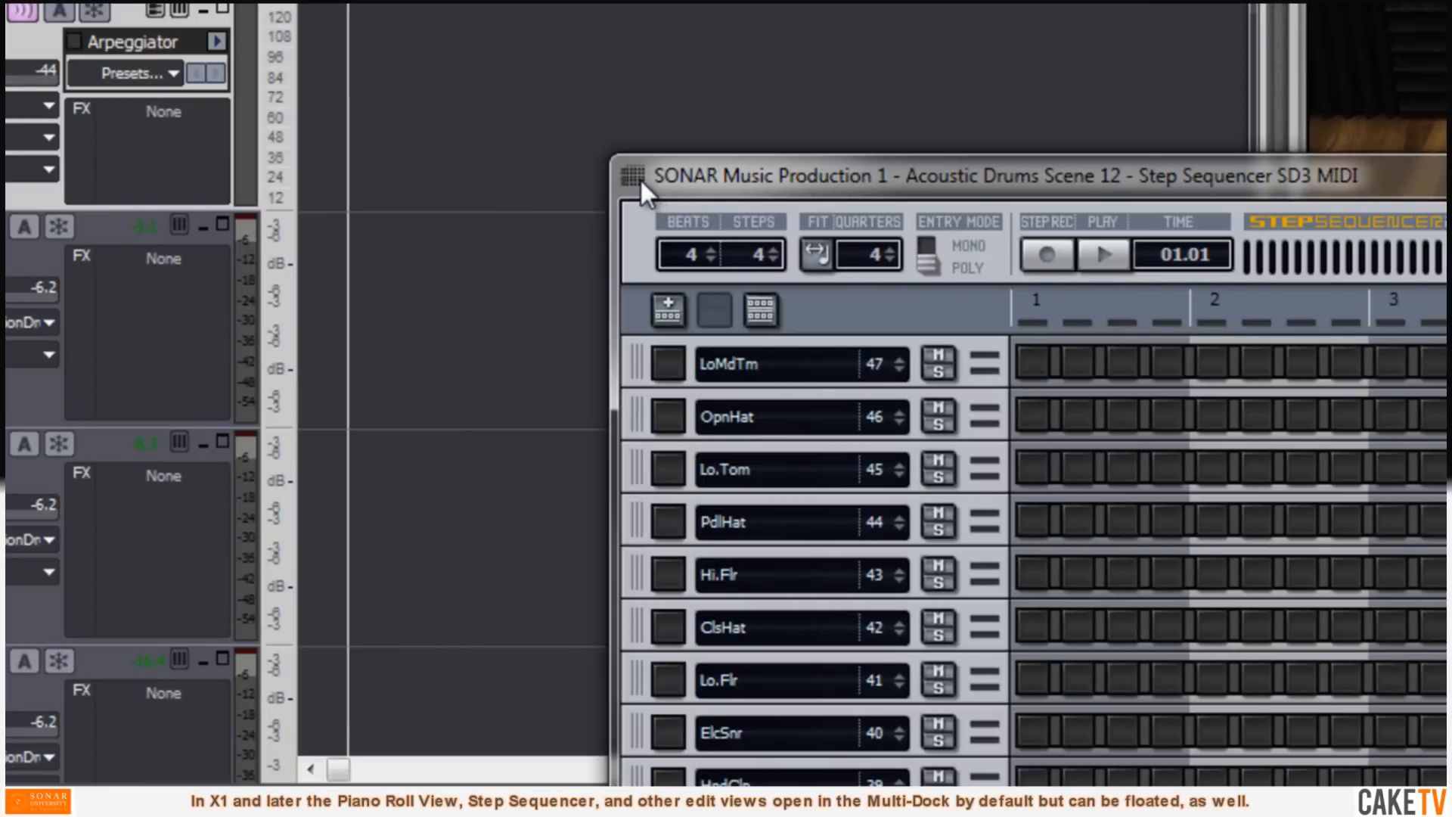
click(639, 178)
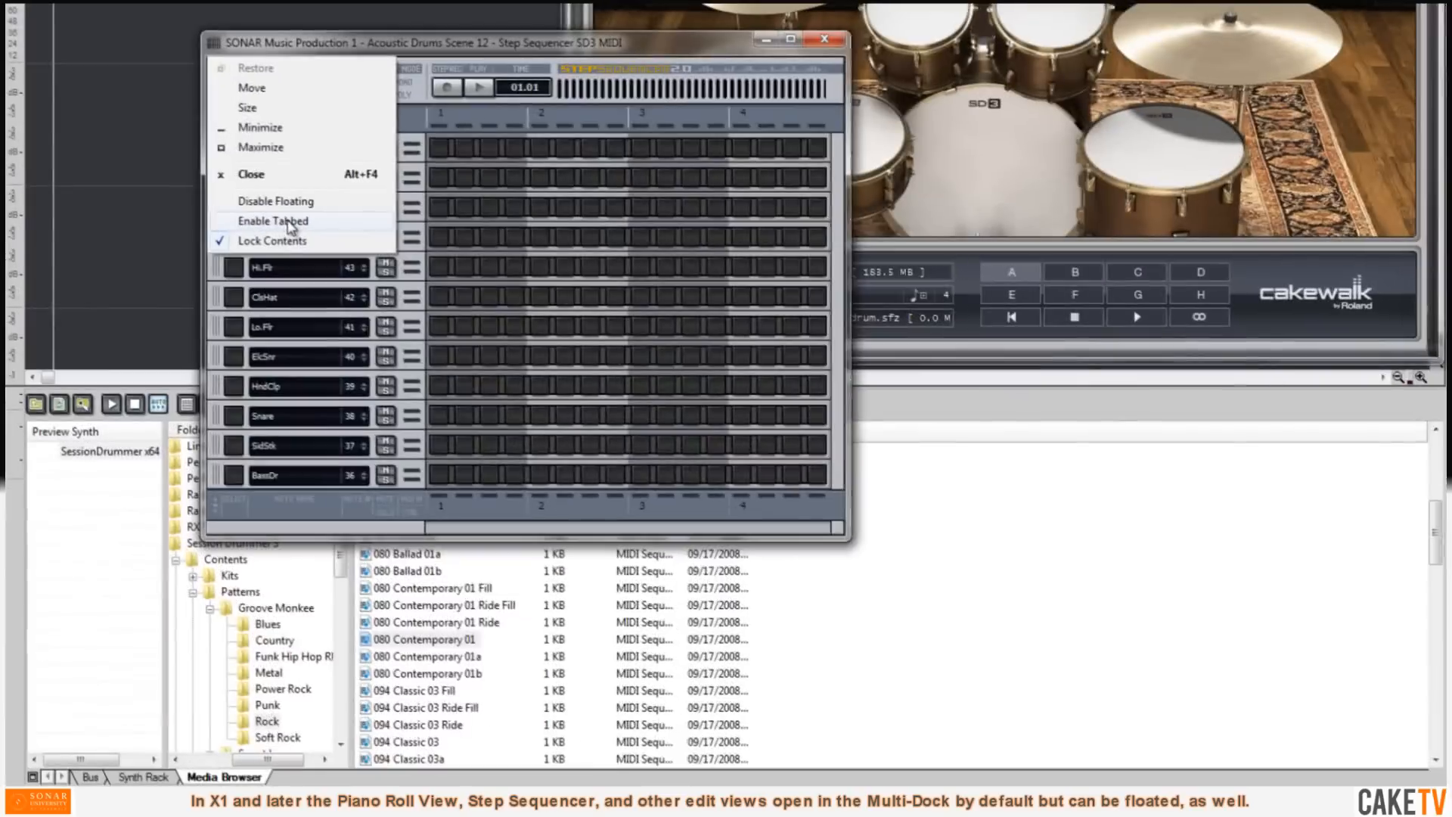
click(743, 457)
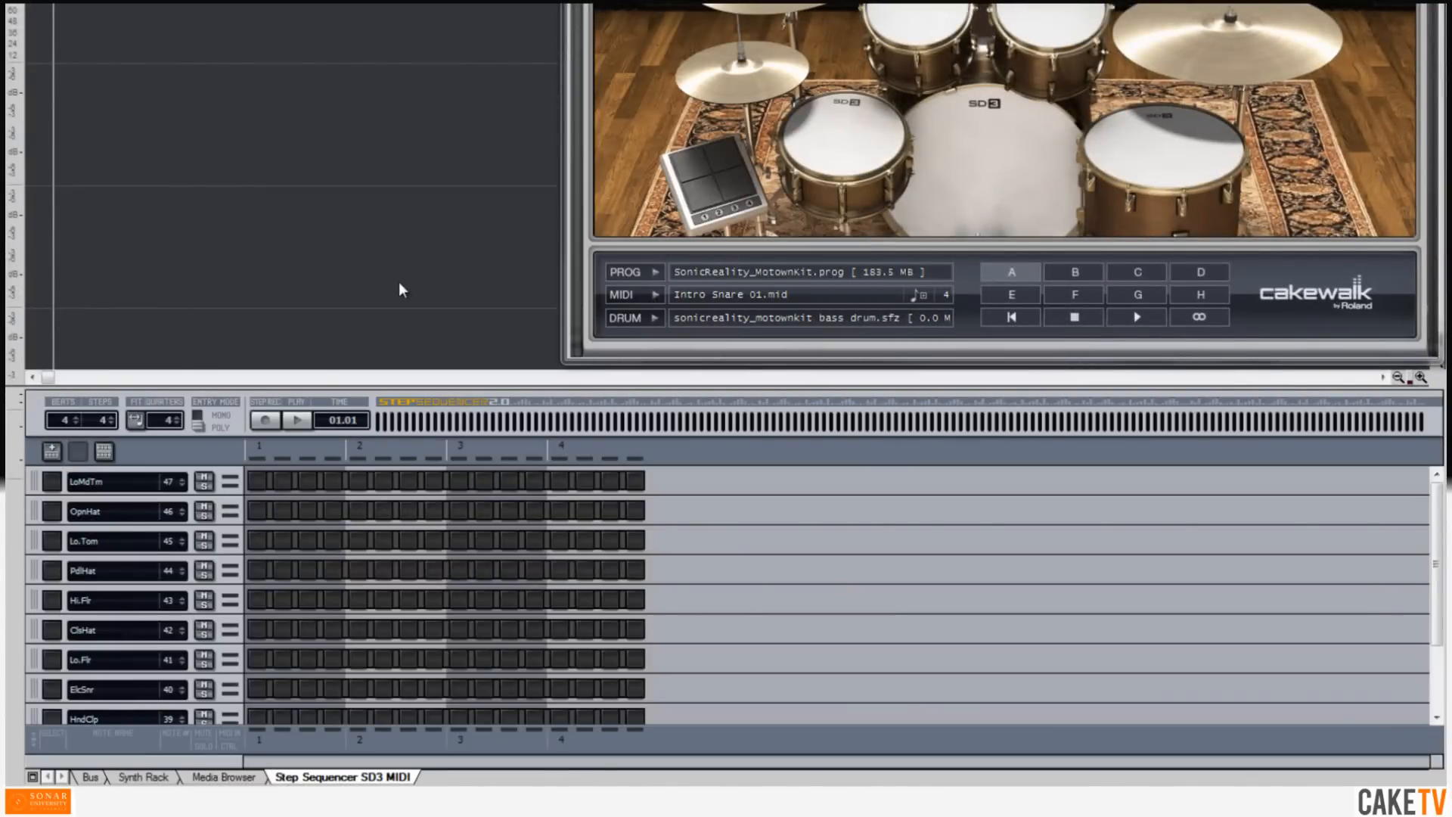
Step: Audition the Step Sequencer's drum rows one by one from BassDr up to PdlHat
scroll(1415, 491, down, 4)
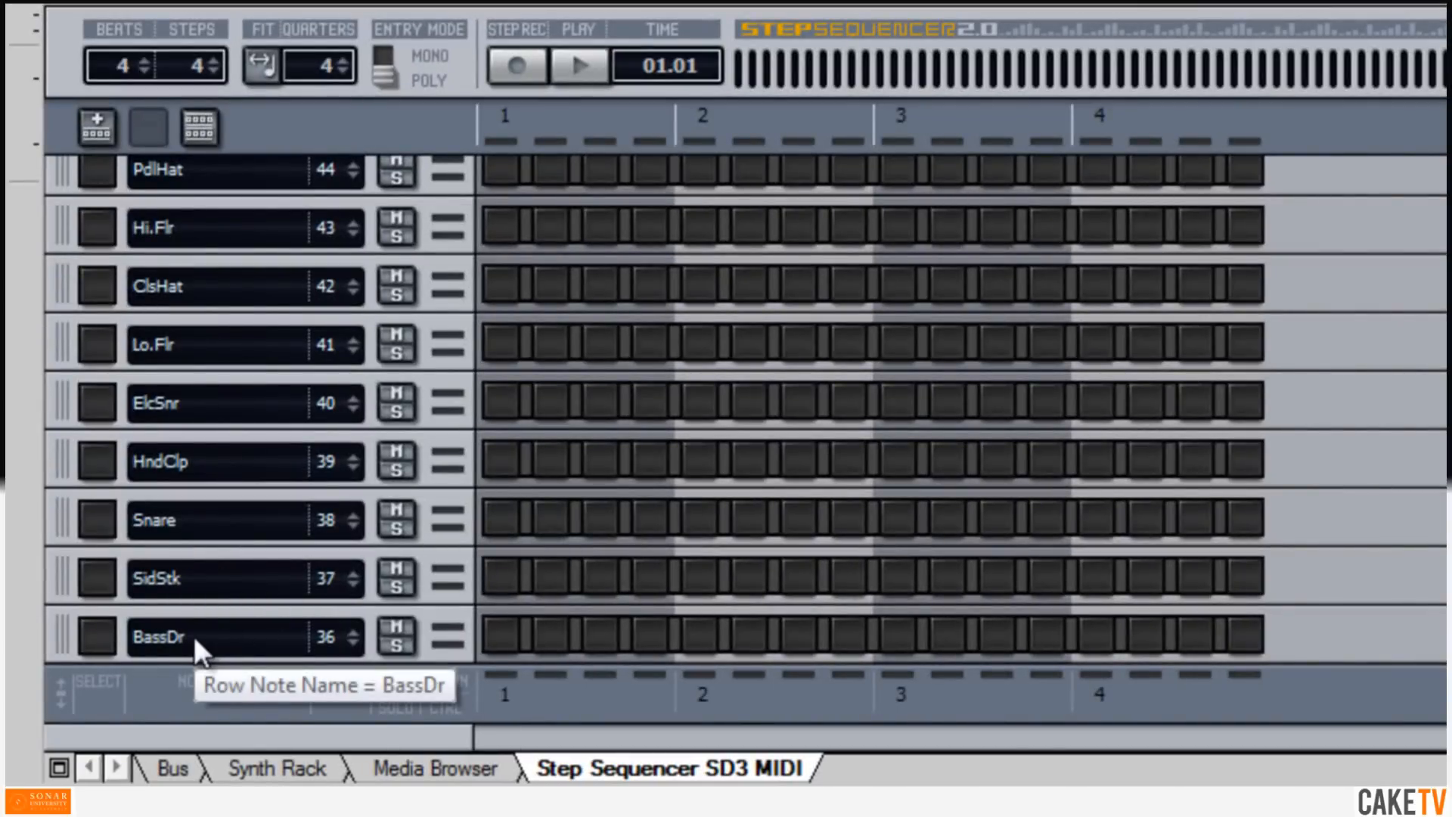
click(189, 638)
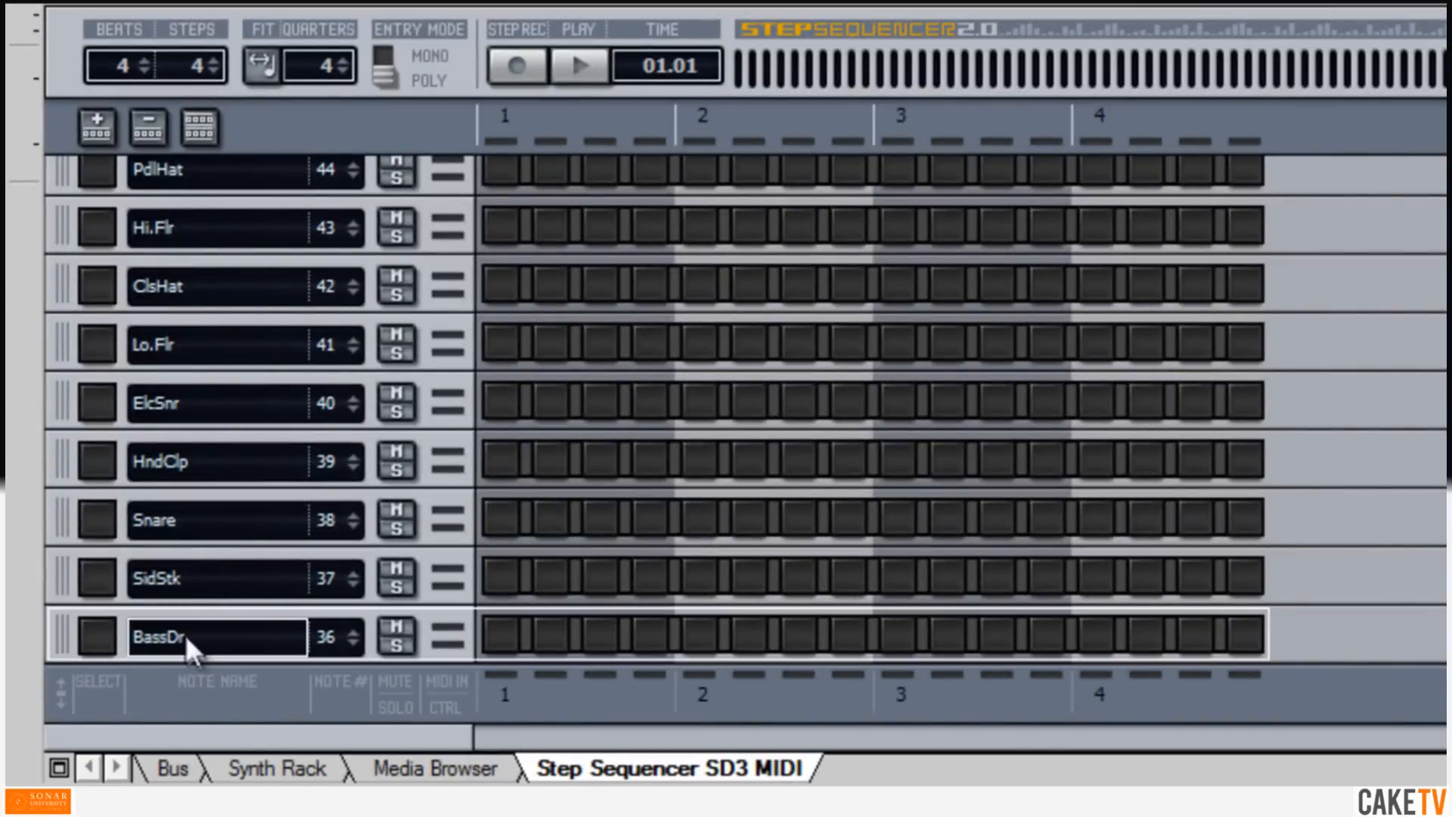
click(186, 579)
click(192, 519)
click(198, 453)
click(204, 401)
click(206, 336)
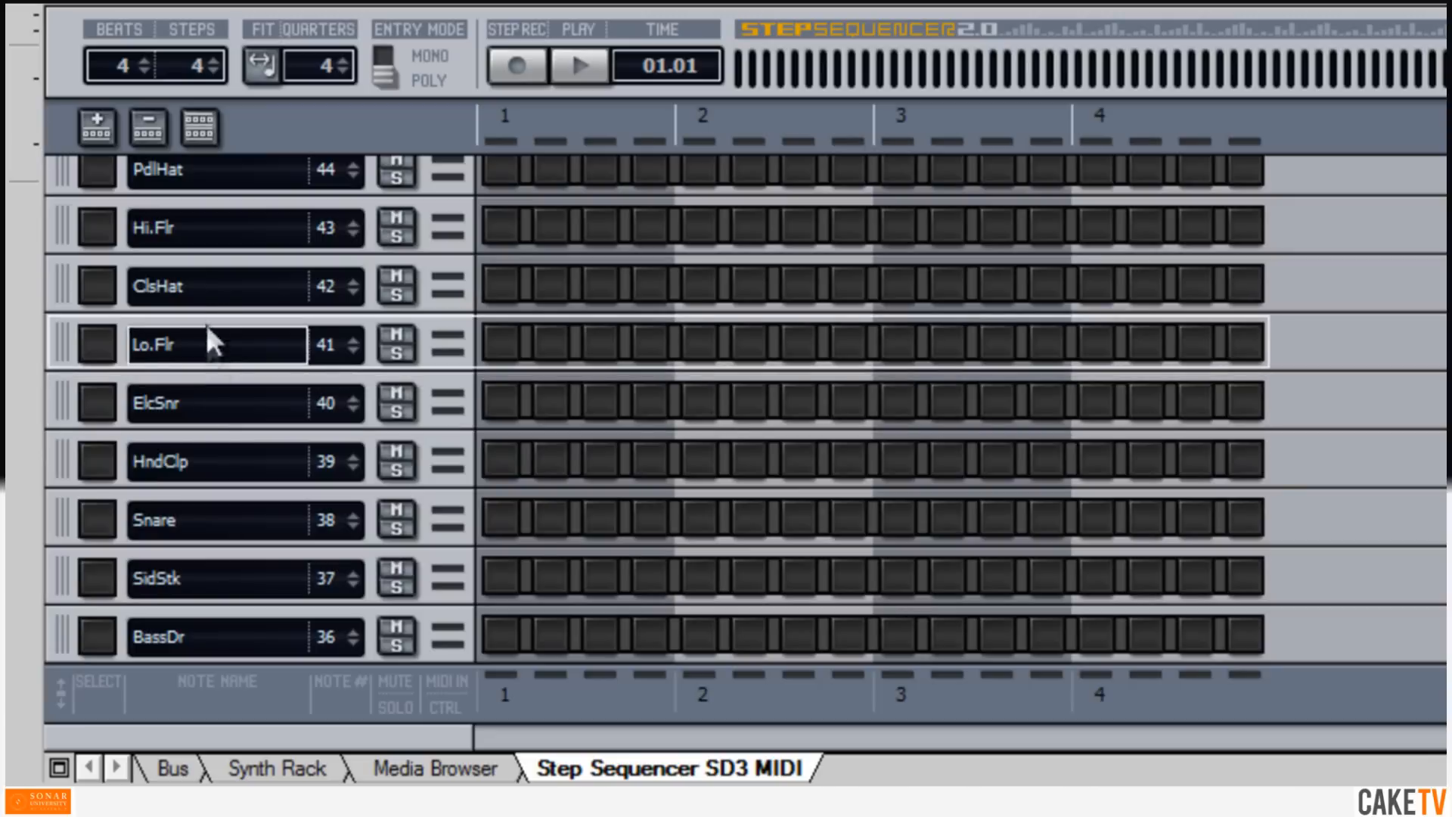
click(206, 285)
click(202, 214)
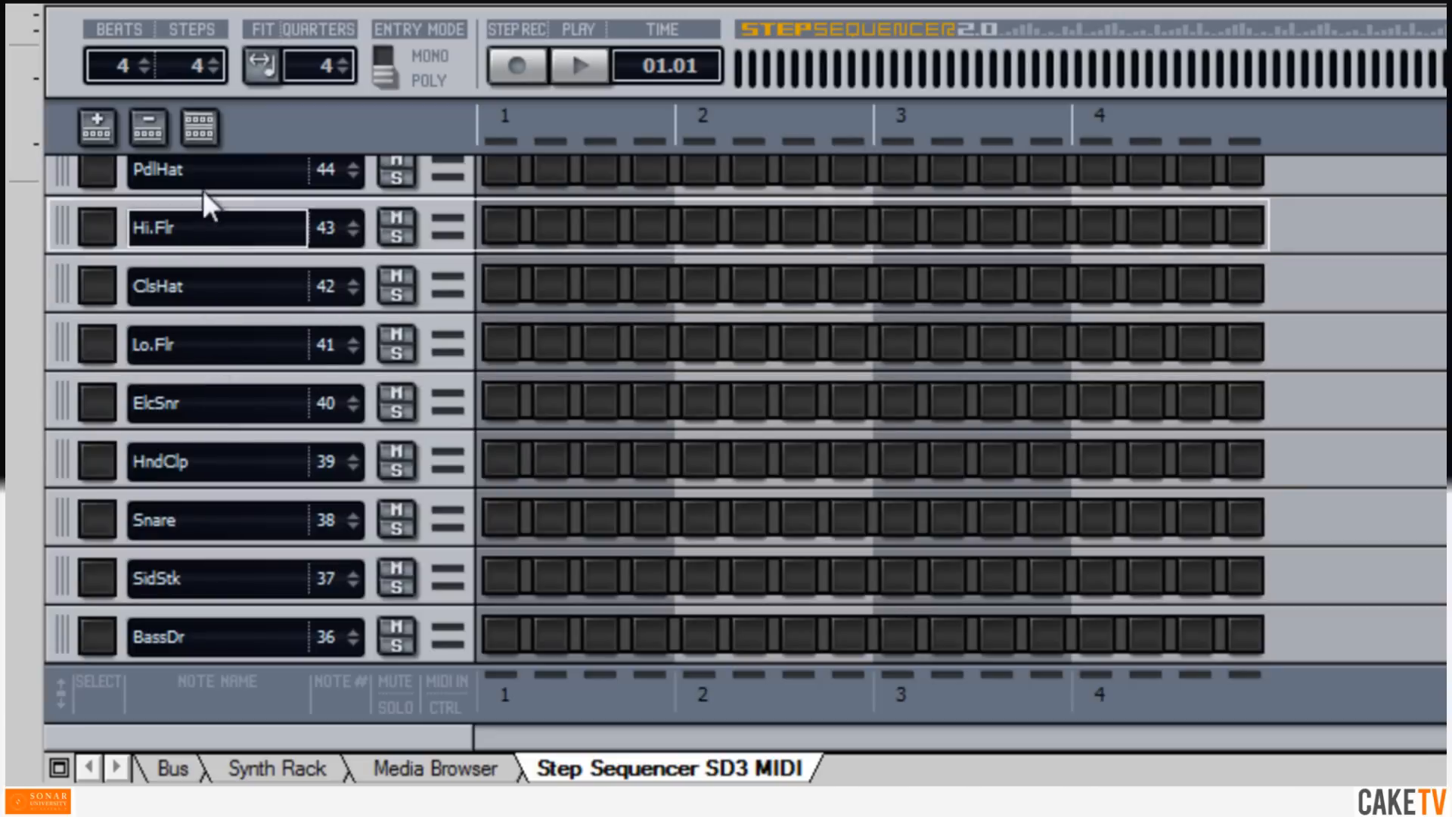
click(203, 181)
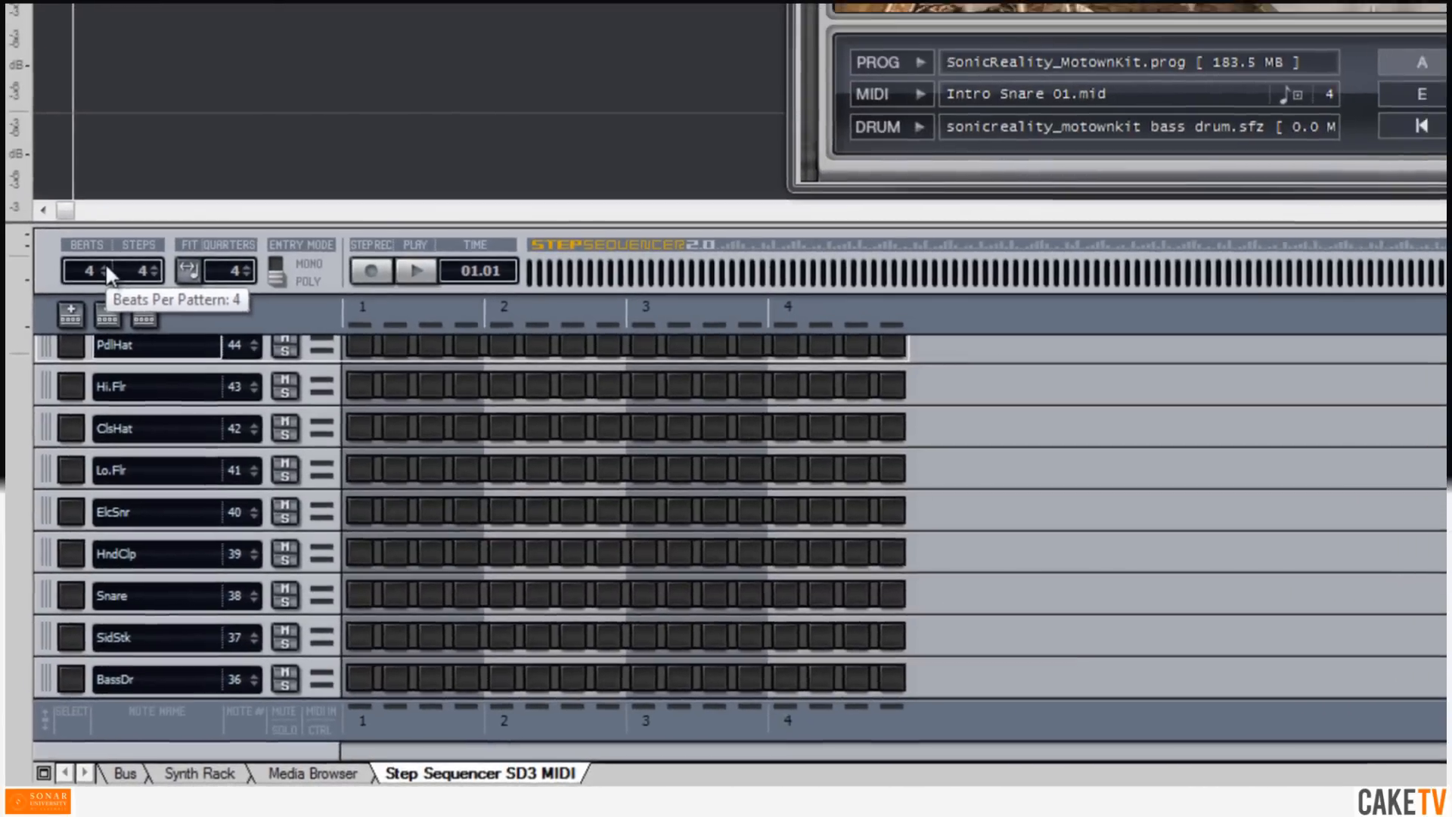
Step: Set the Step Sequencer pattern length to 8 beats
click(143, 60)
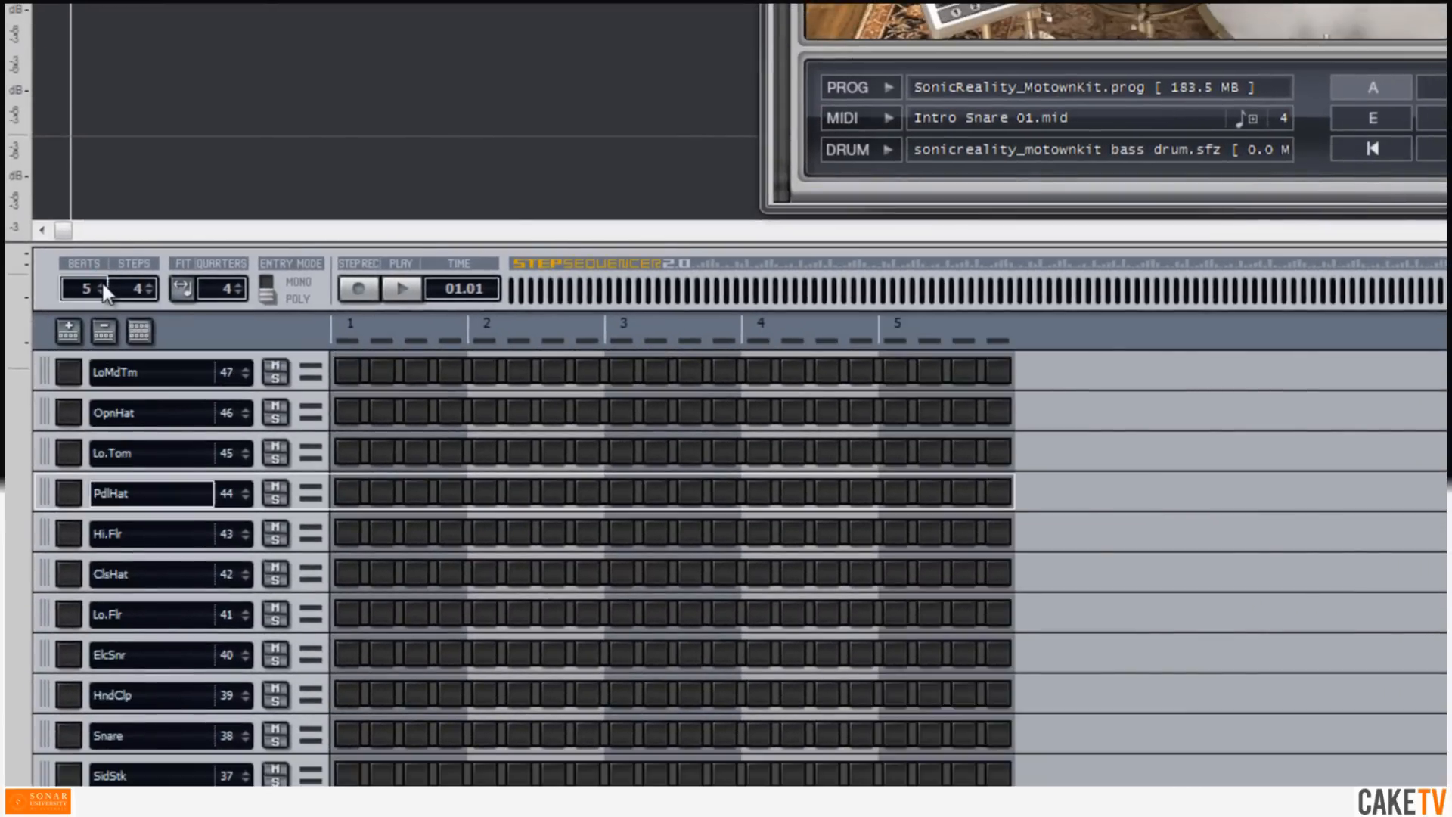
click(102, 284)
click(102, 284)
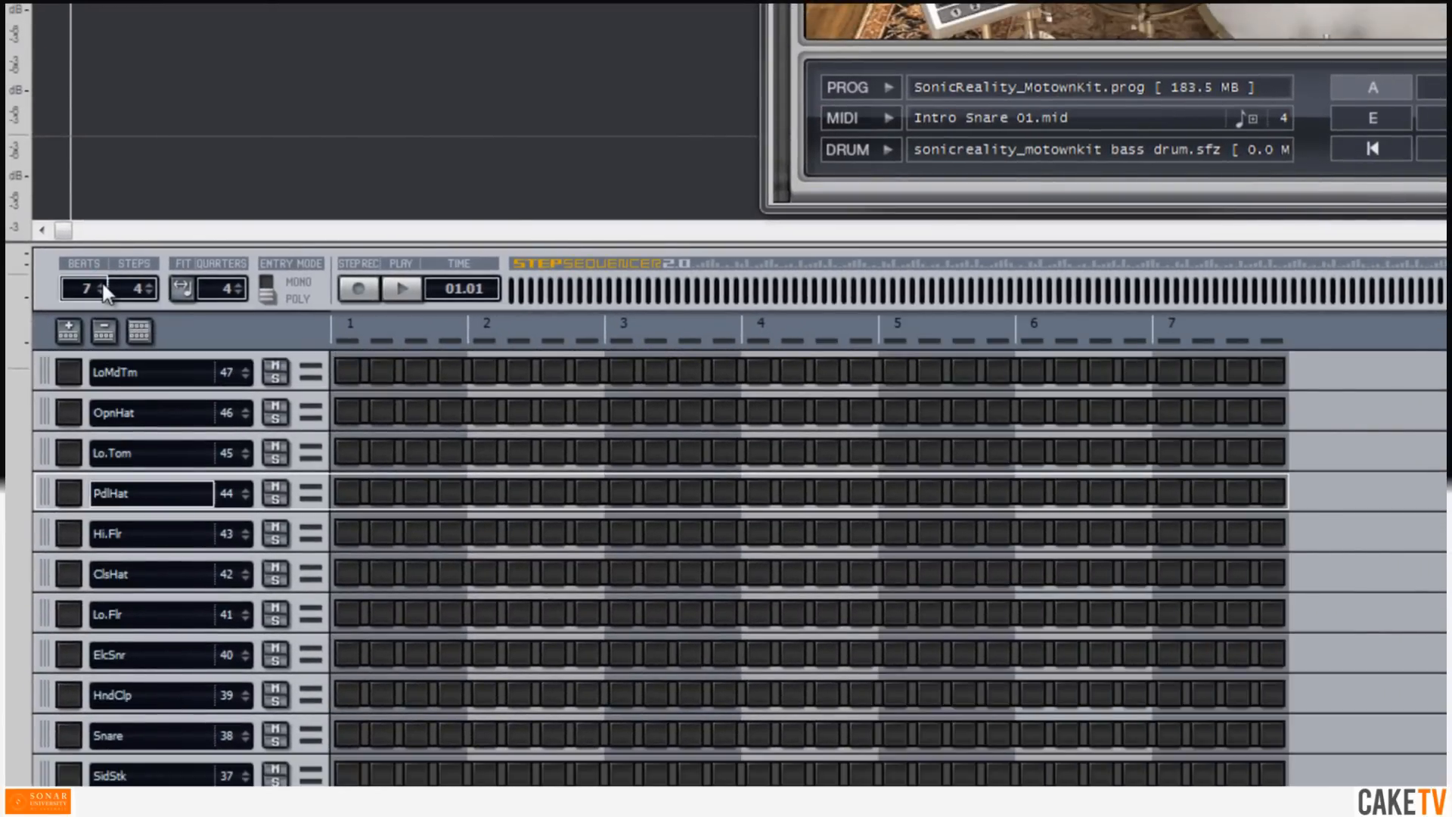
click(102, 285)
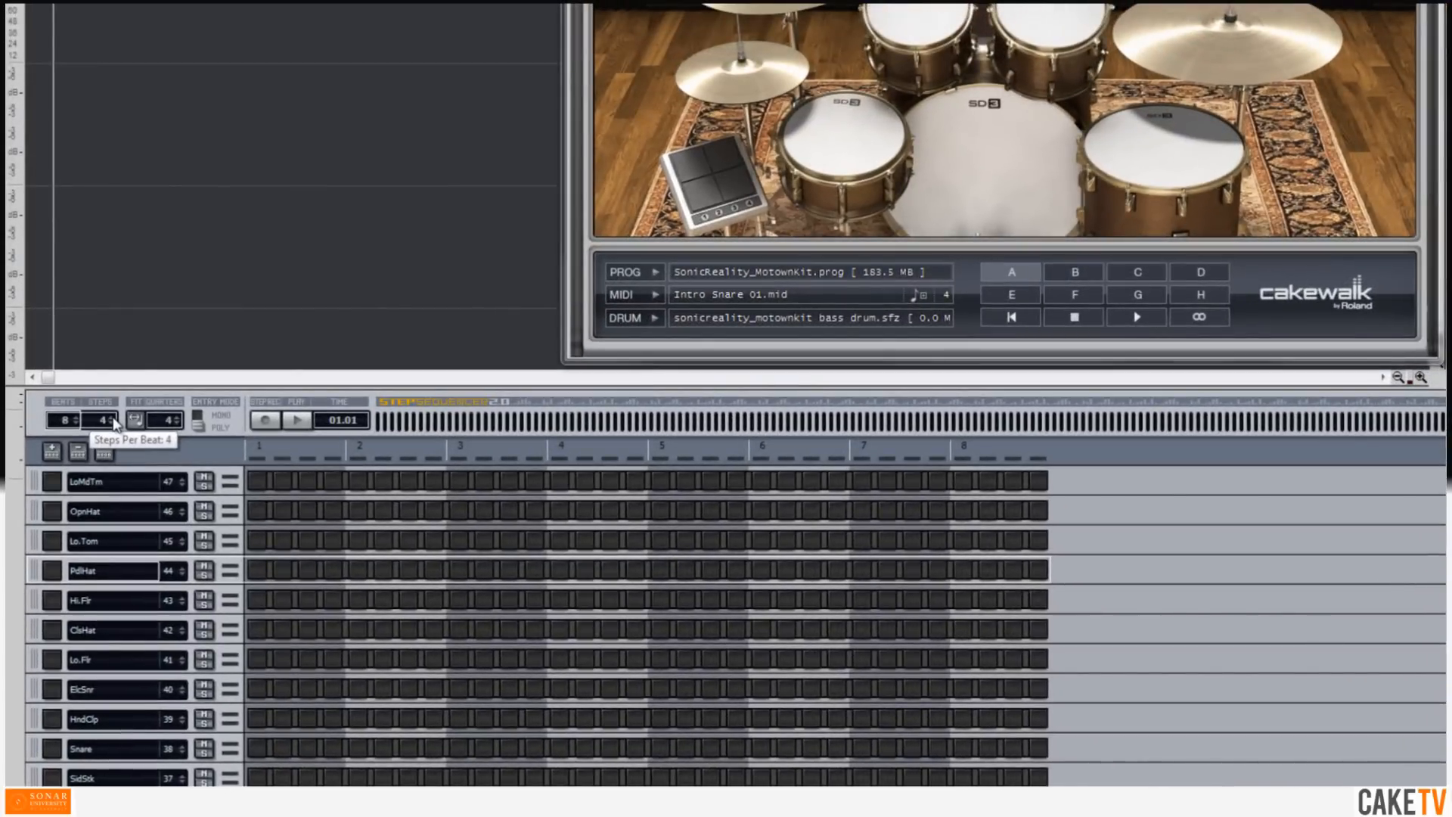
Step: Try 6 steps per beat for the pattern and return the setting to 4
click(113, 418)
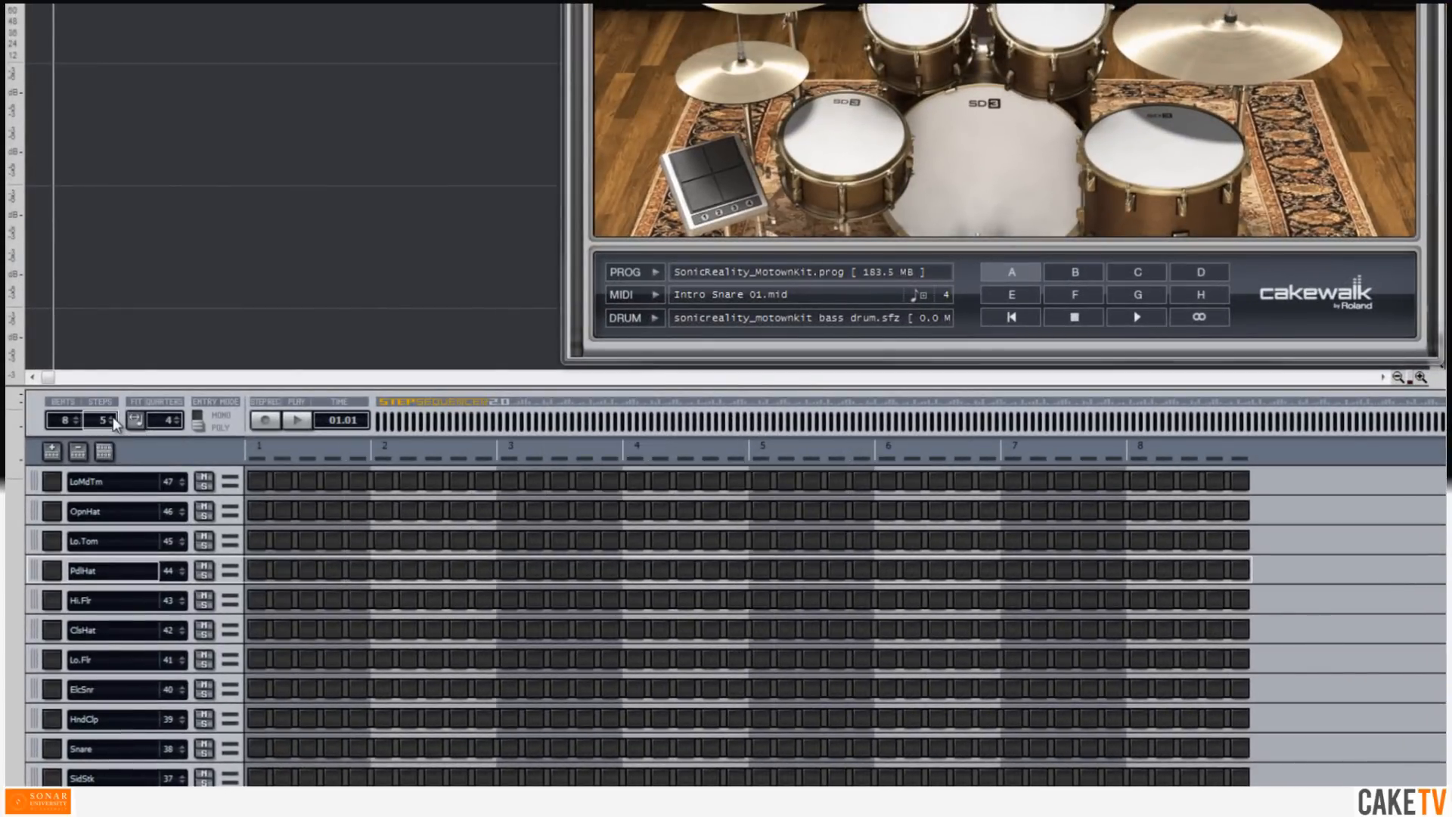
click(112, 418)
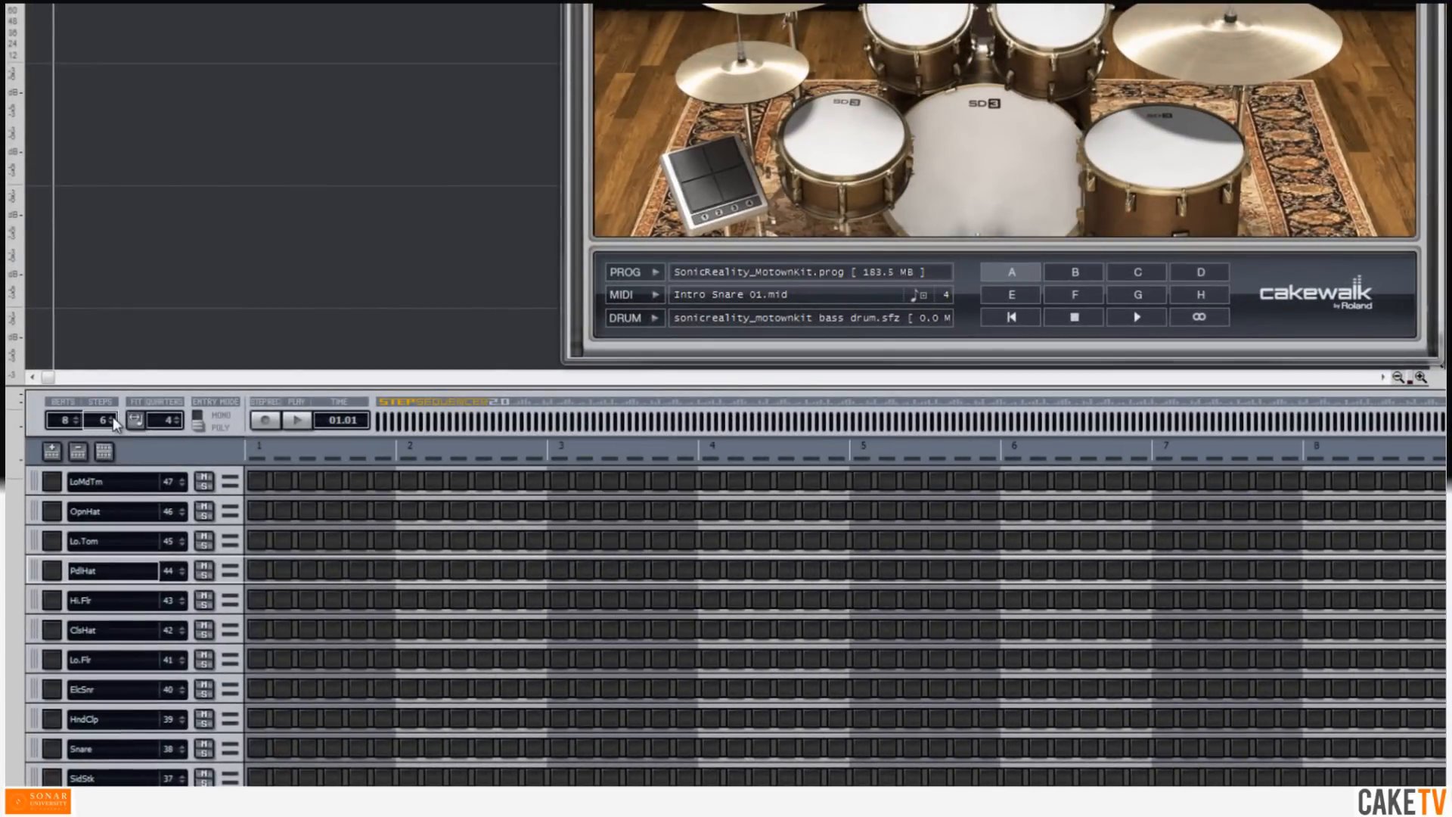
click(112, 423)
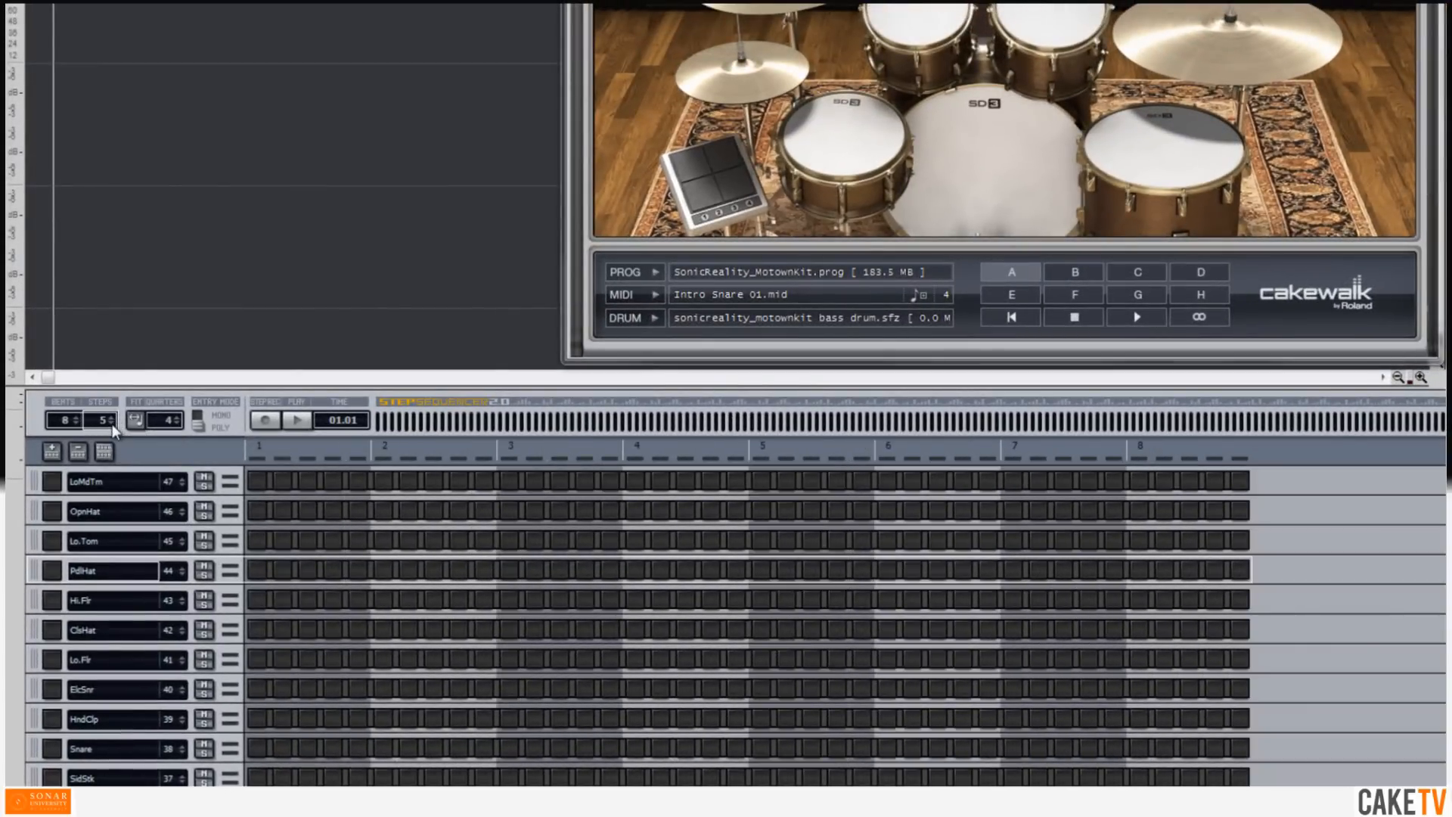
click(112, 424)
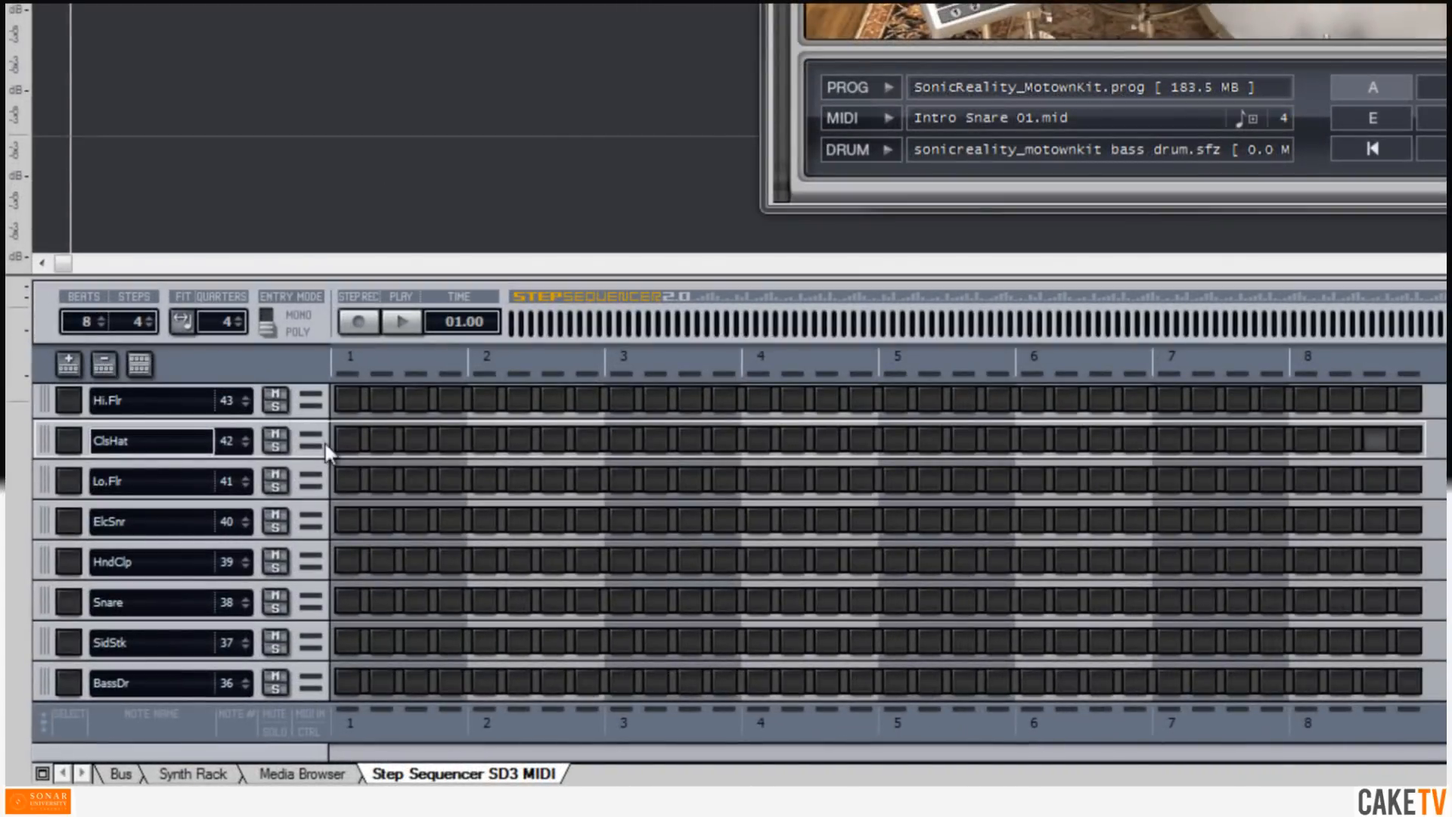
Step: Try entering single hits and painting a run of steps on the ClsHat row, erasing the ones from beat 2
click(254, 630)
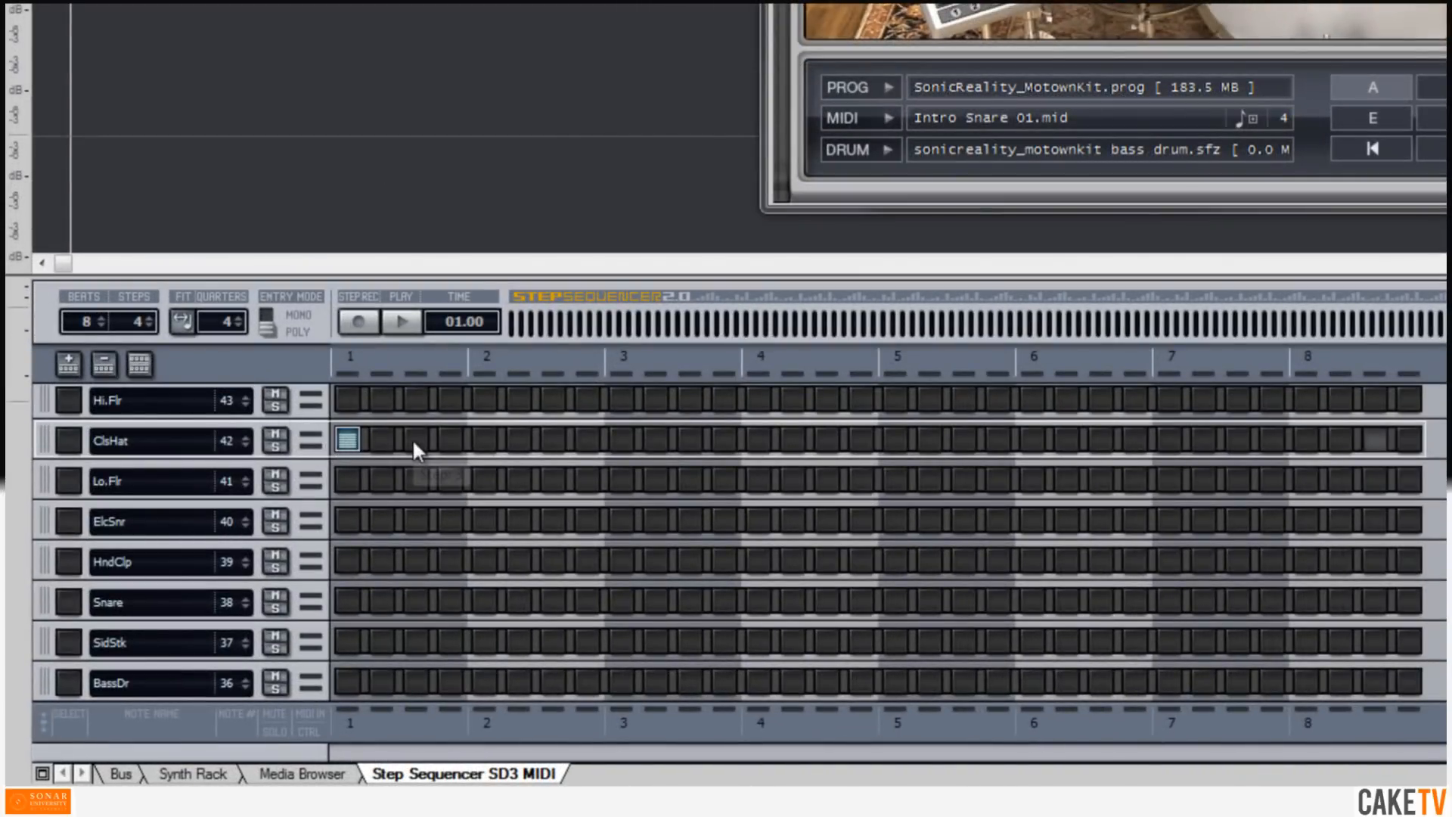
click(415, 439)
click(484, 440)
click(482, 439)
click(416, 439)
click(346, 438)
drag(341, 441, 419, 443)
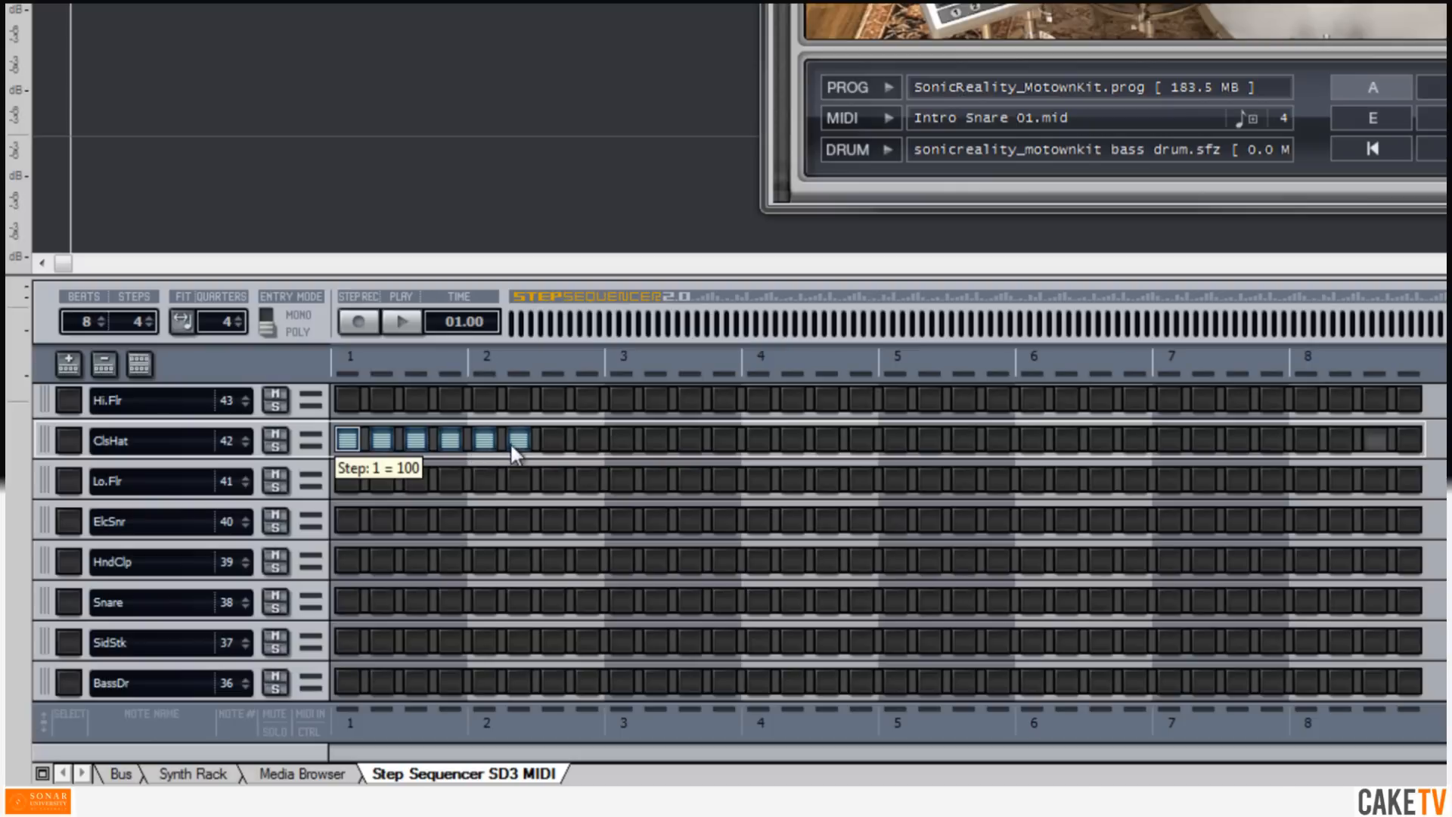
drag(518, 446, 479, 445)
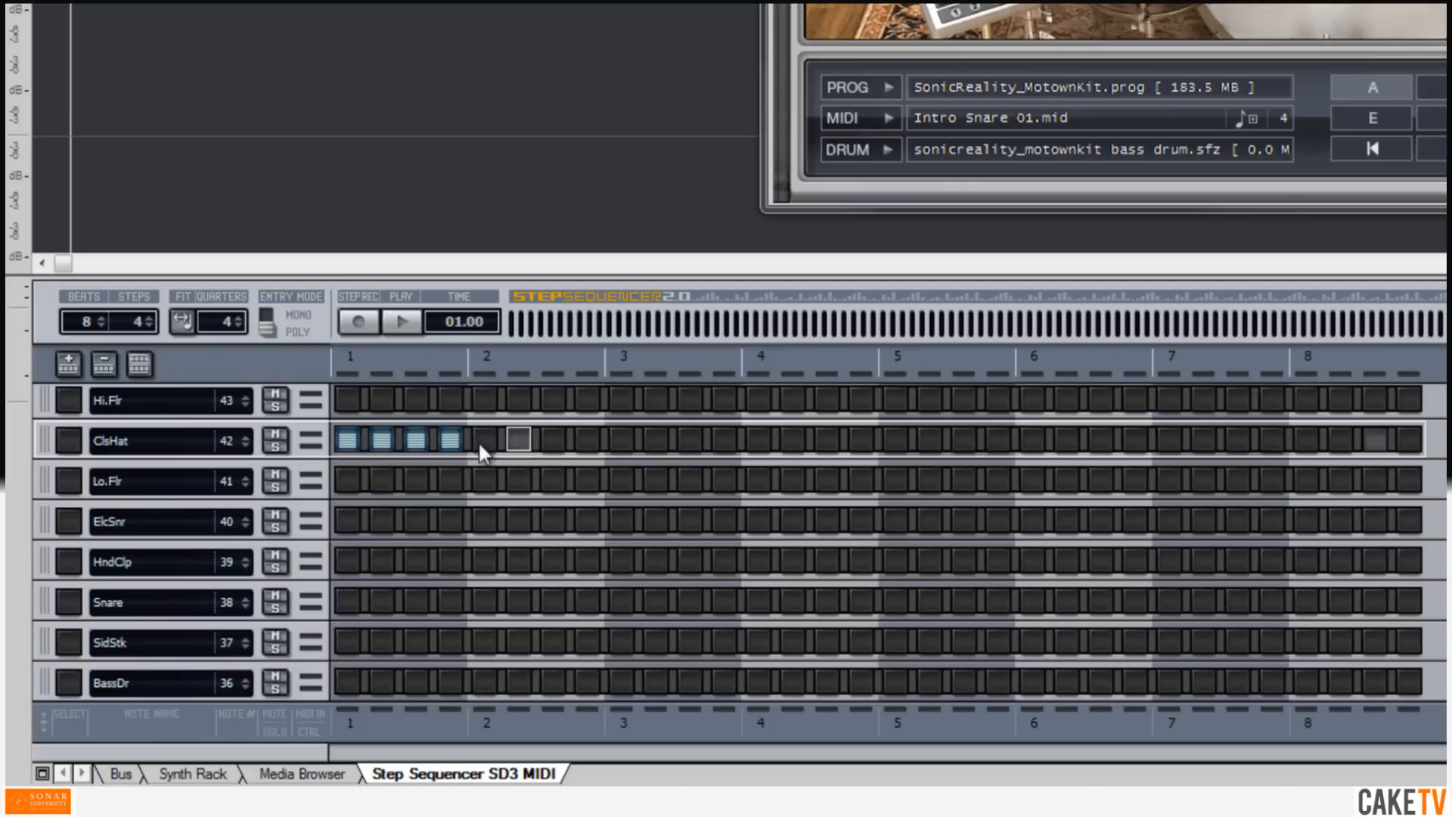
Step: Try linking adjacent ClsHat steps into tied notes across beats 1 and 2, and clear the row
click(347, 440)
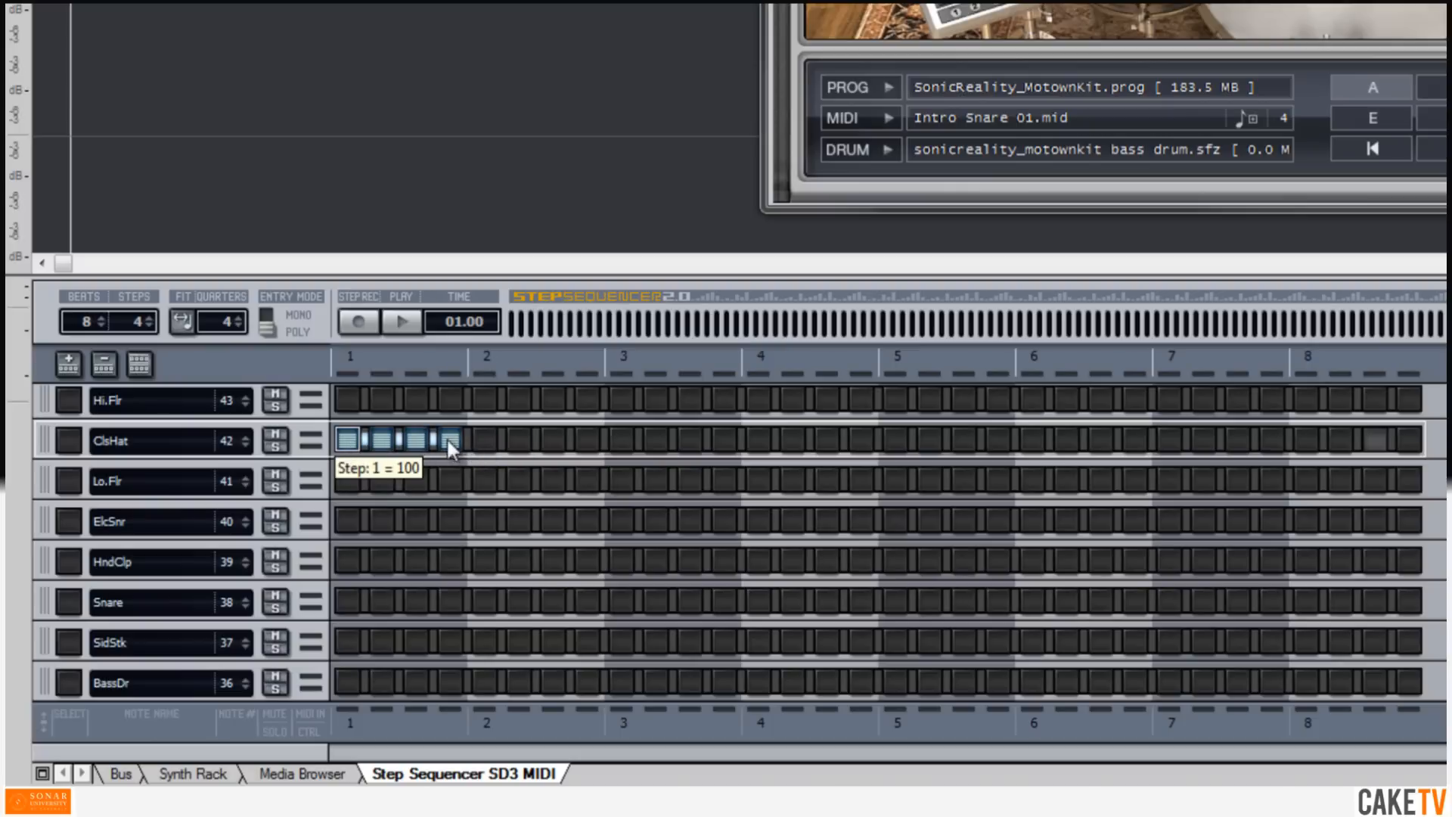
click(517, 440)
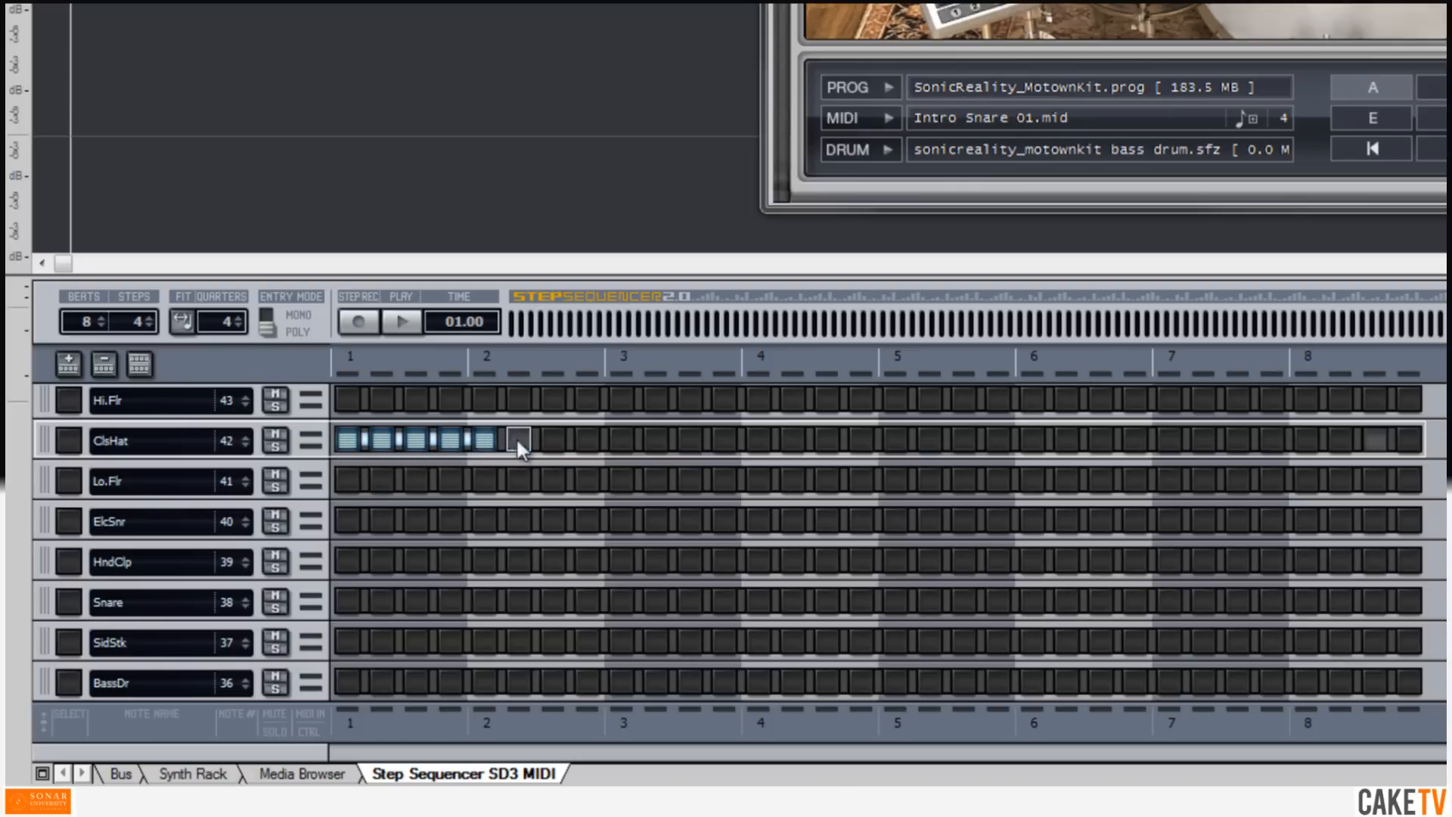
drag(364, 440, 355, 440)
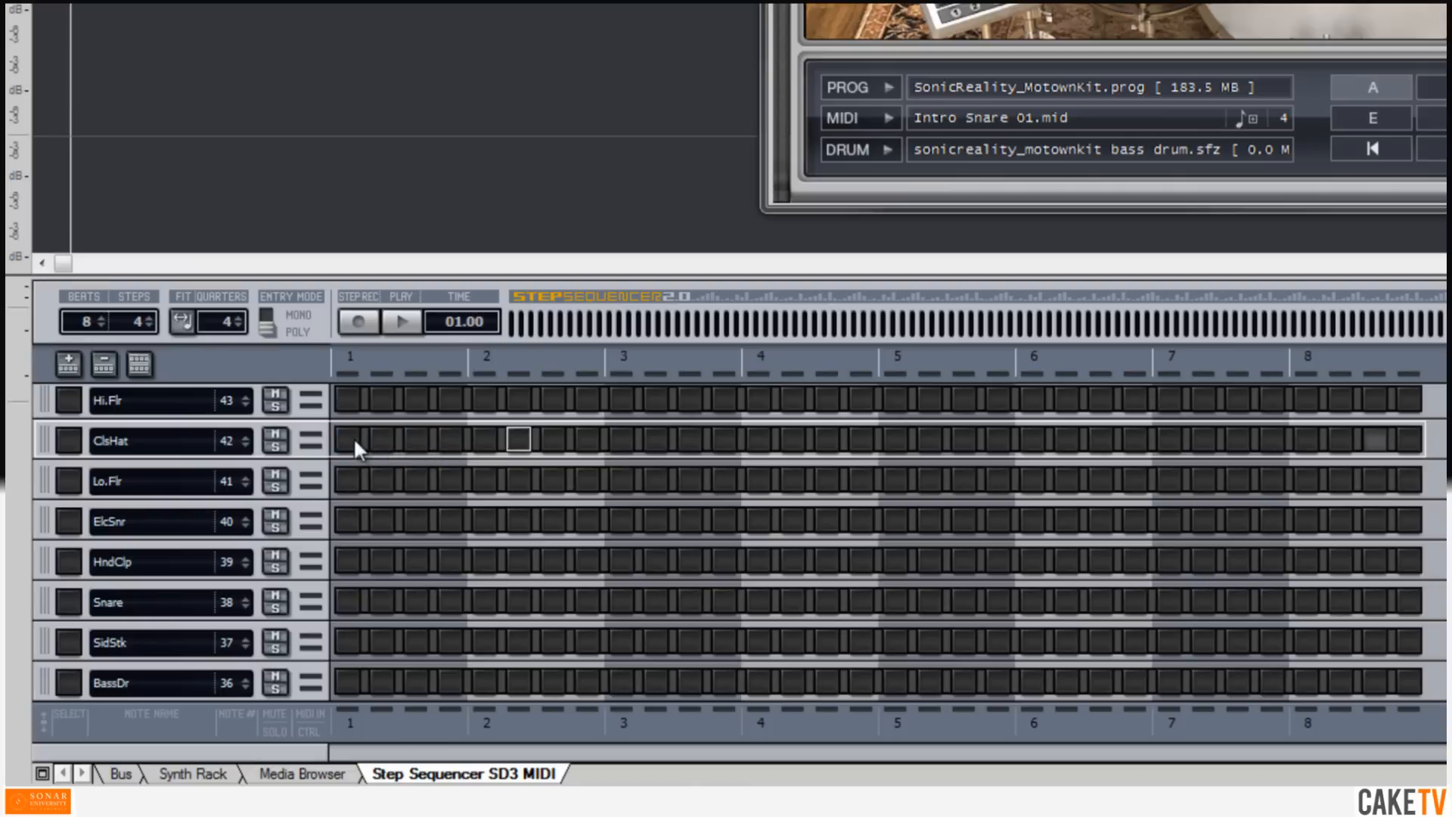
Step: Fill every 2nd step of the ClsHat row and start playback of the pattern
right_click(174, 446)
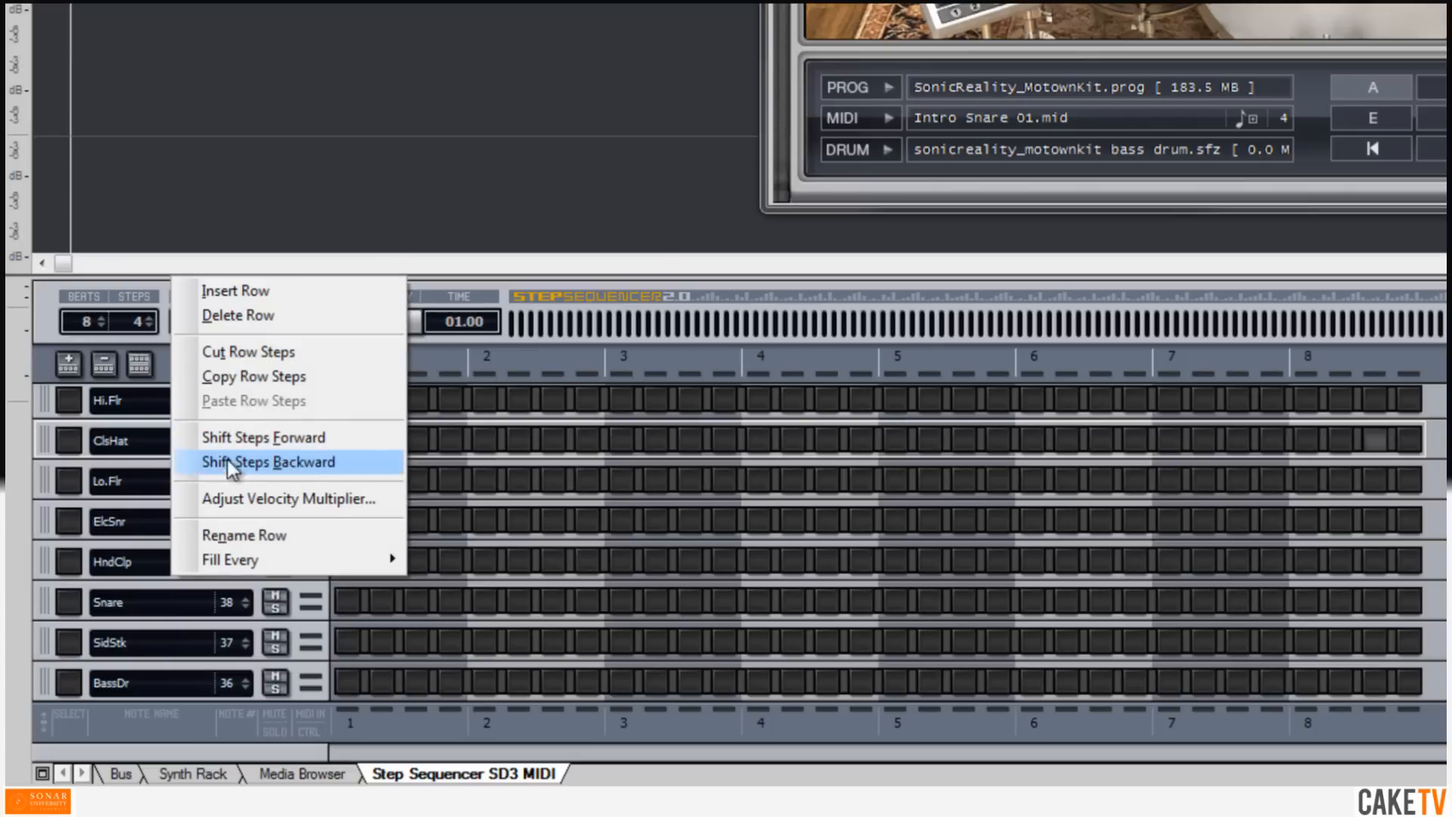
mouse_move(337, 562)
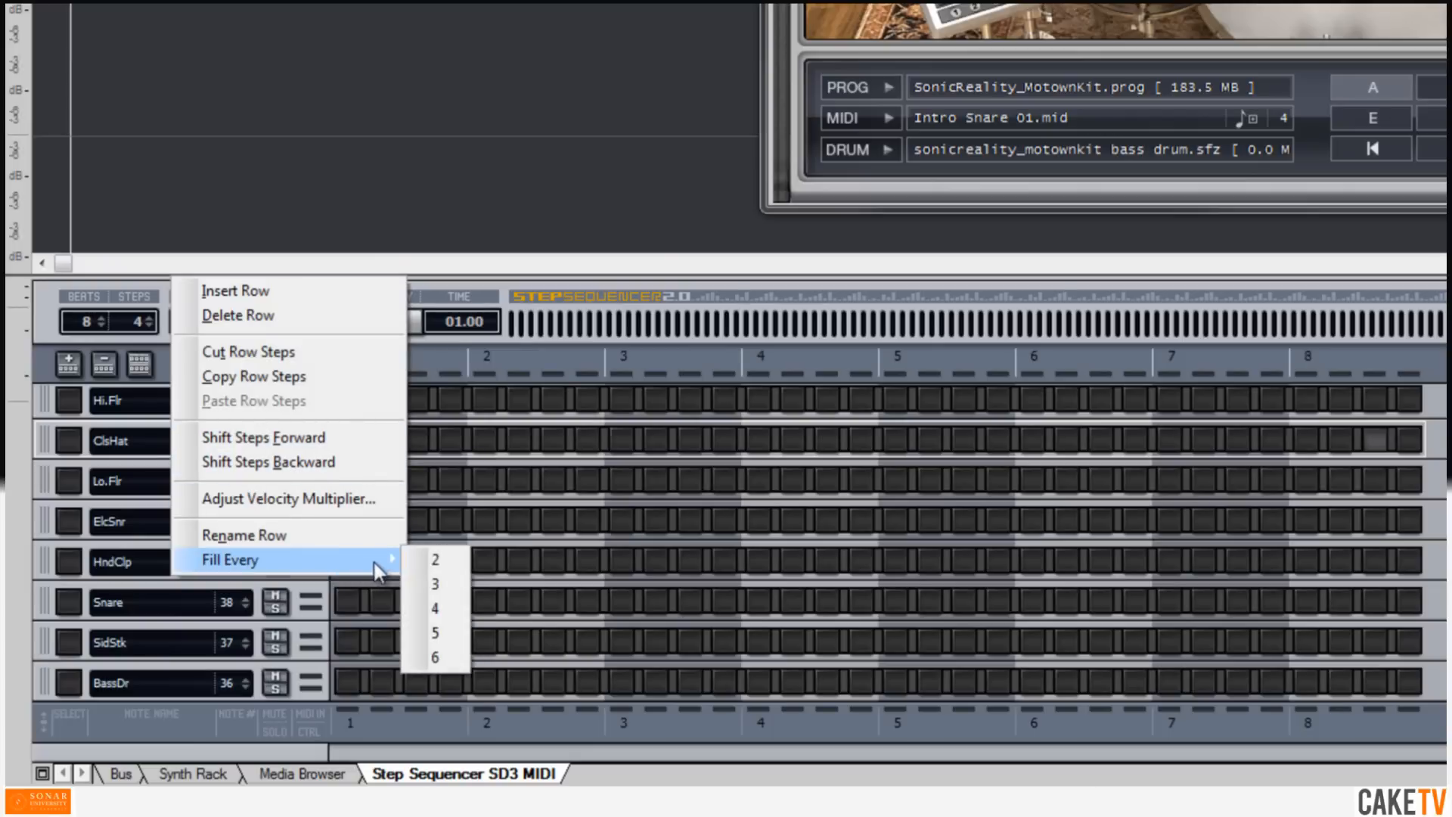
click(443, 561)
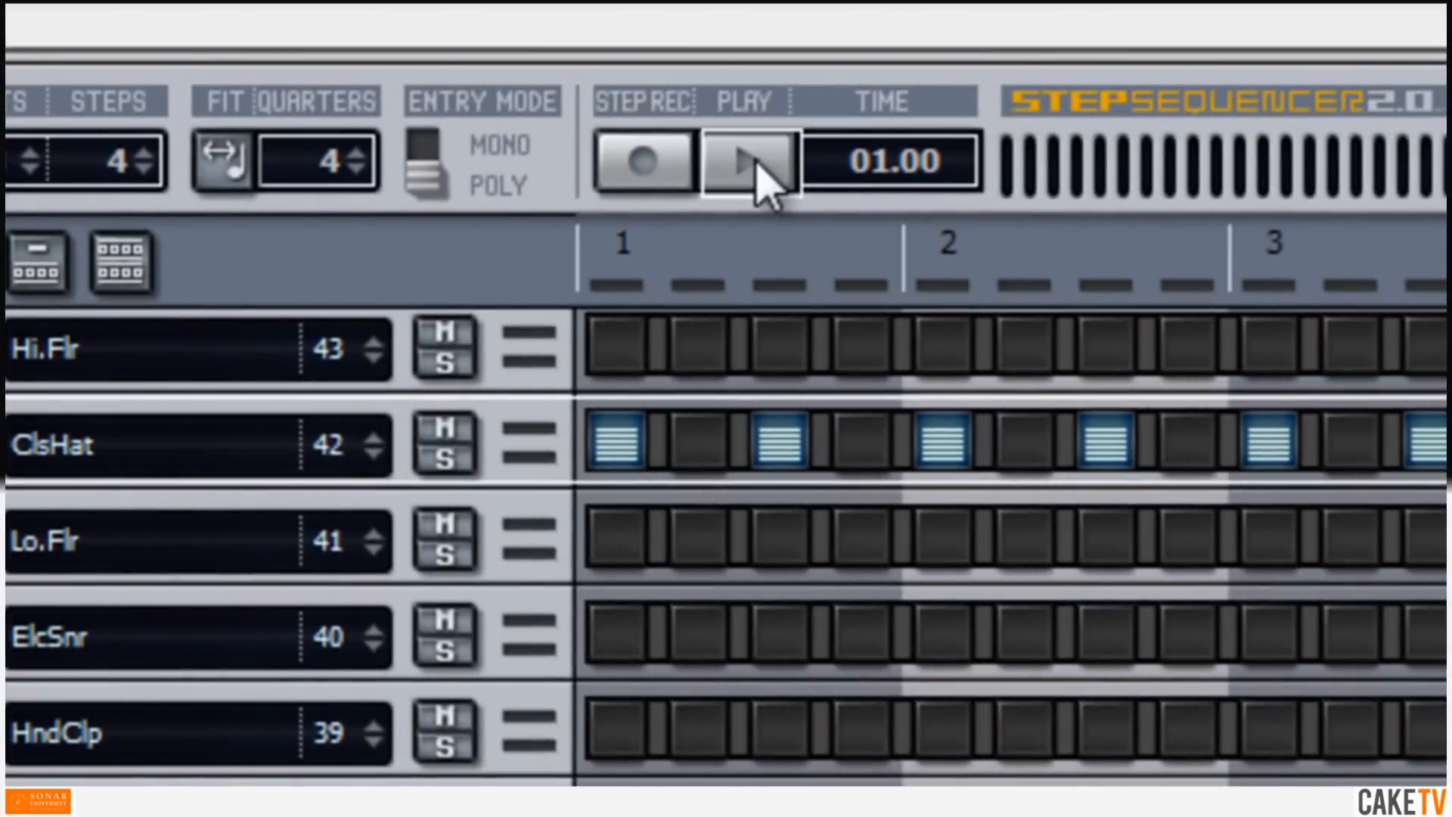
click(464, 291)
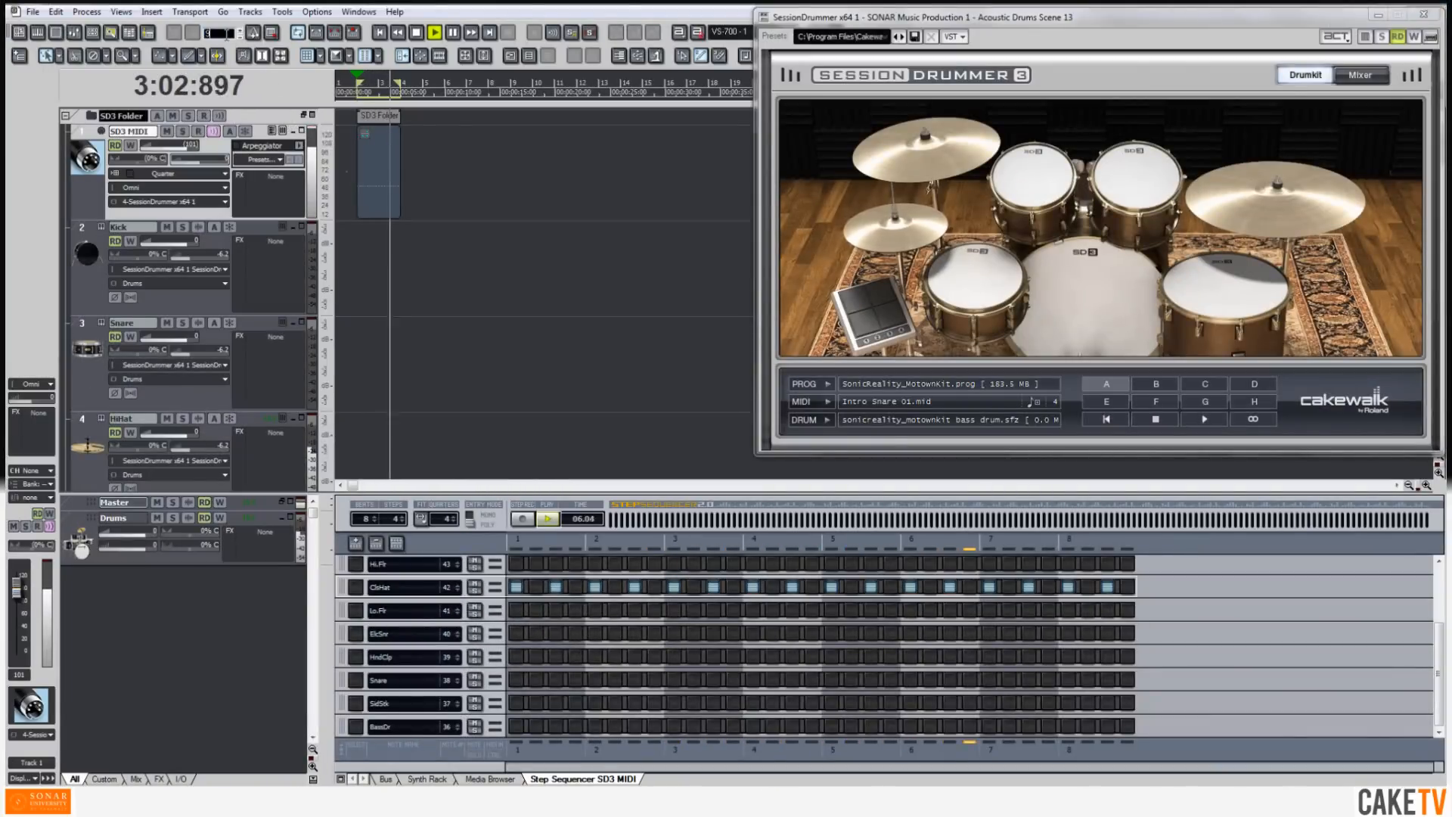
text(56)
key(Return)
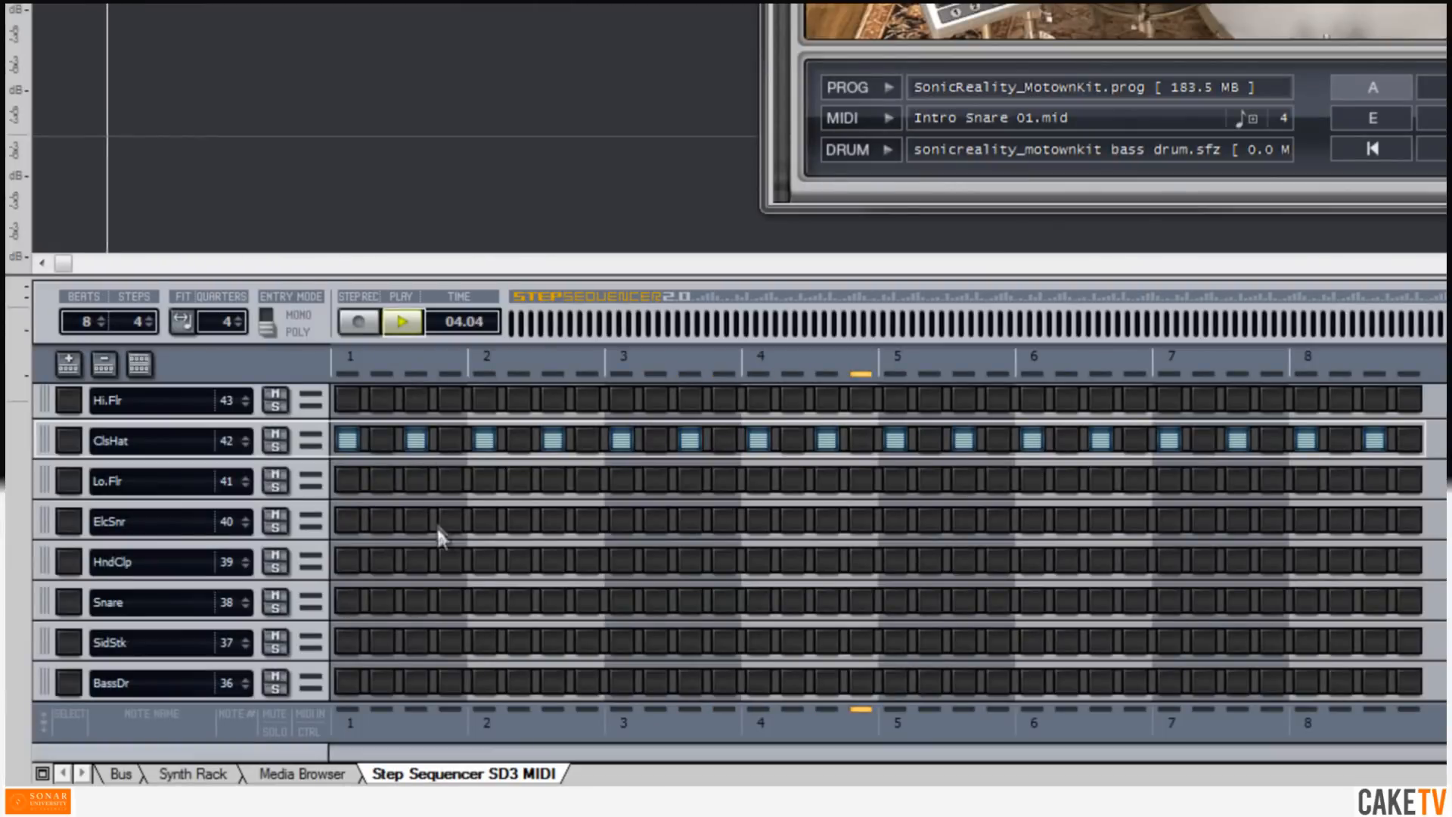
Step: Add Snare hits on the first step of beats 2, 4, 6 and 8
click(485, 605)
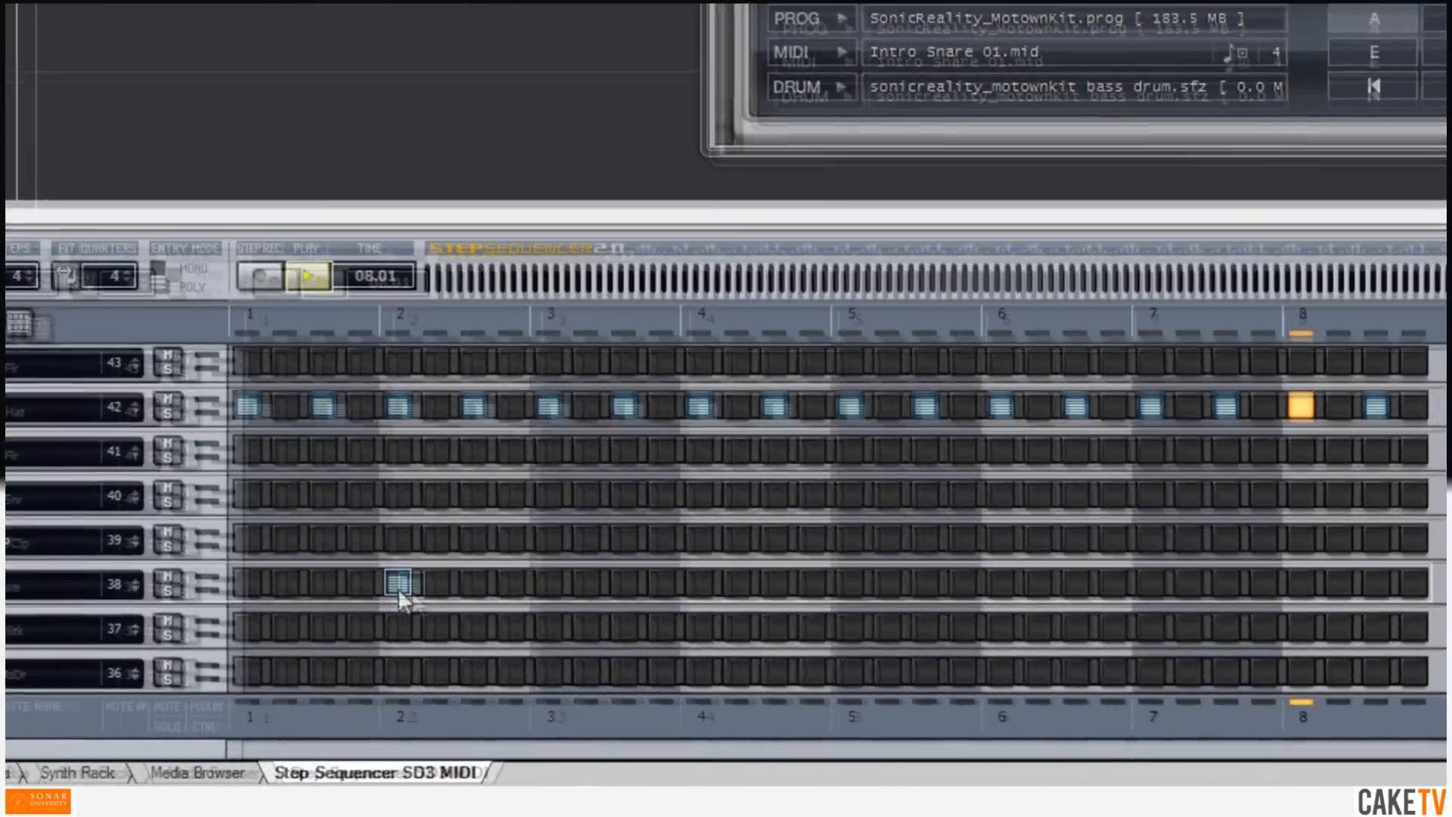
click(700, 583)
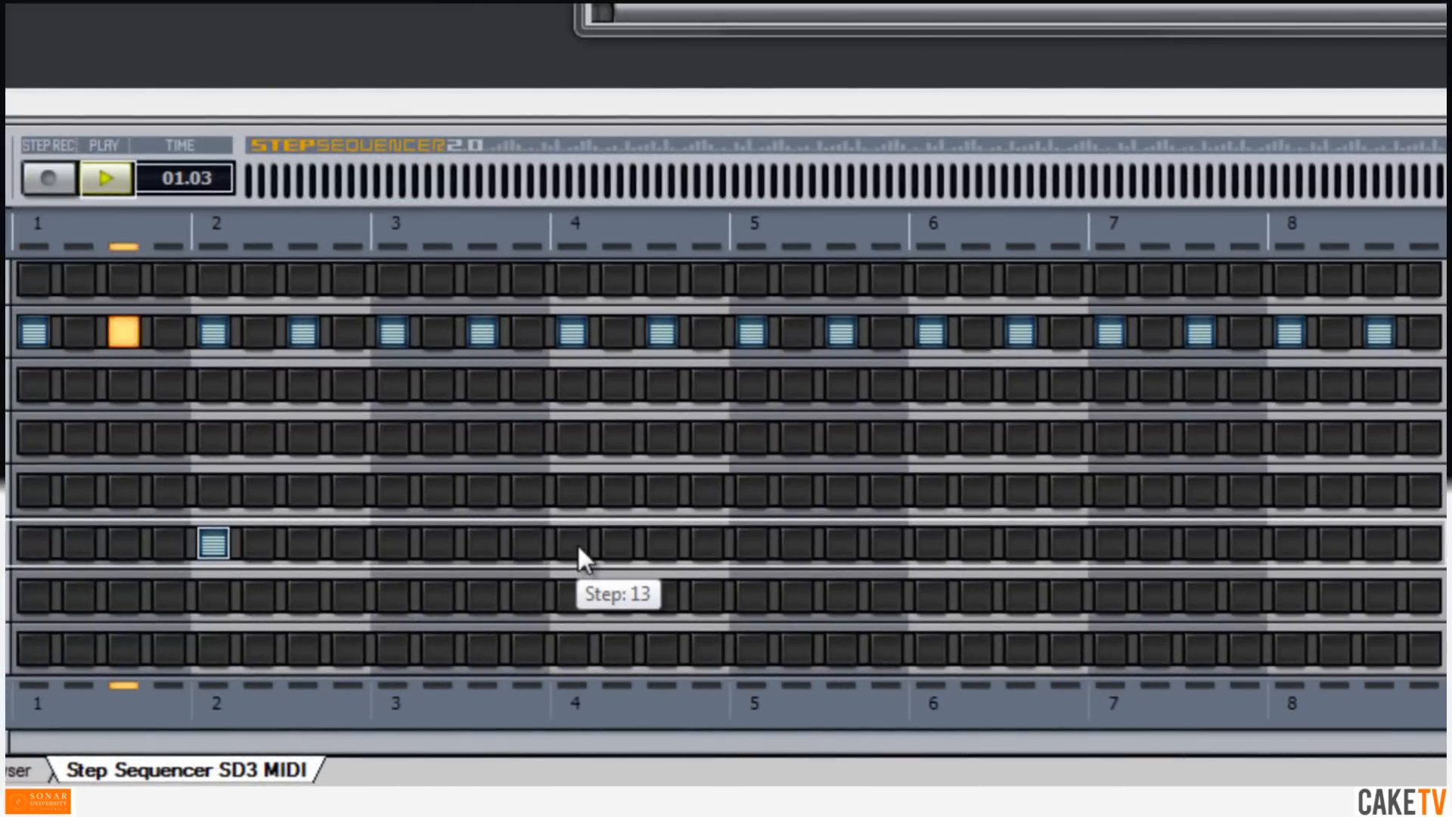
click(932, 551)
click(1292, 546)
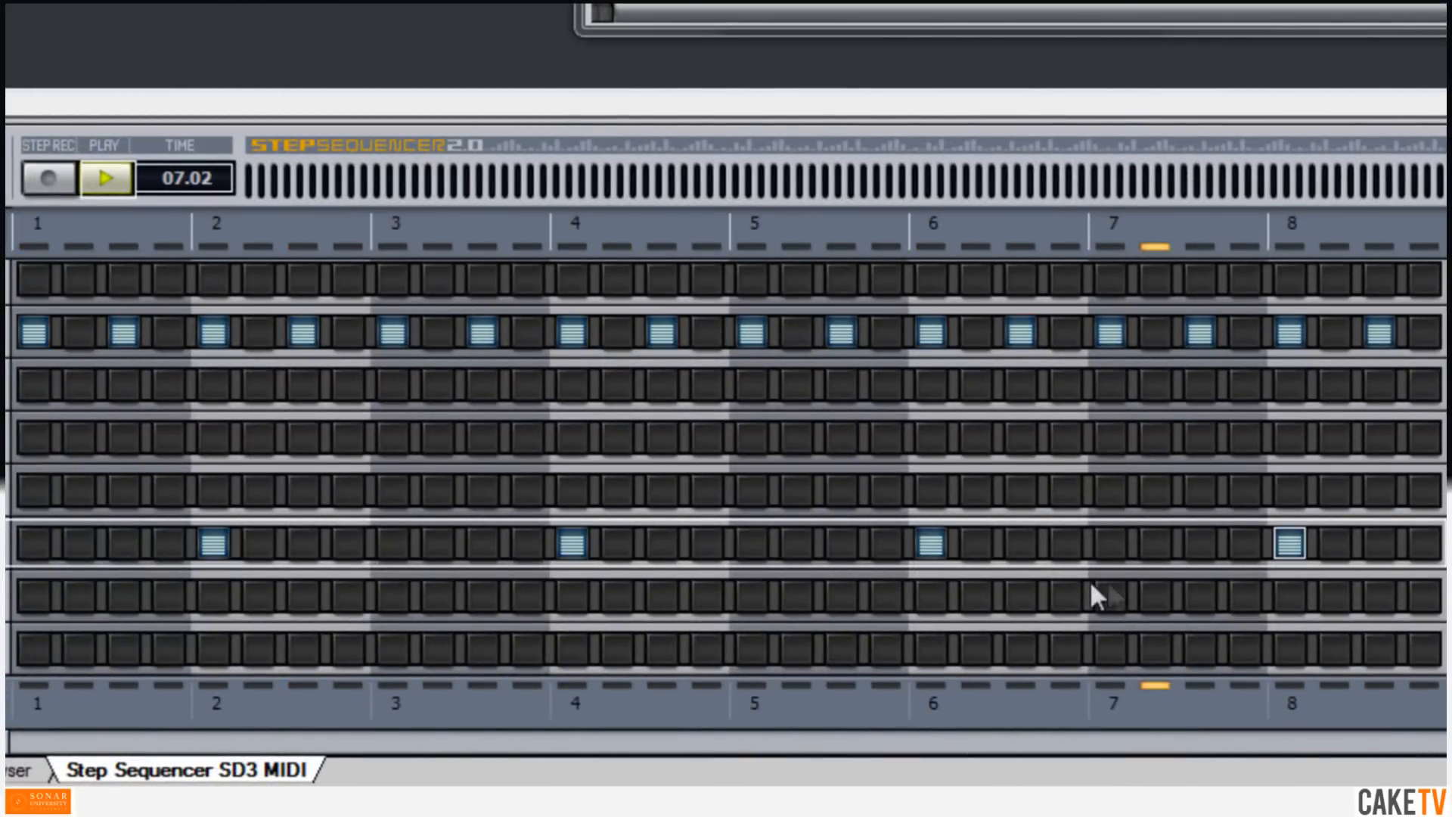
Step: Add BassDr hits on steps 1, 4, 9, 12, 17, 20, 25 and 27, and stop playback
click(34, 649)
click(167, 649)
click(392, 651)
click(527, 650)
click(751, 651)
click(885, 651)
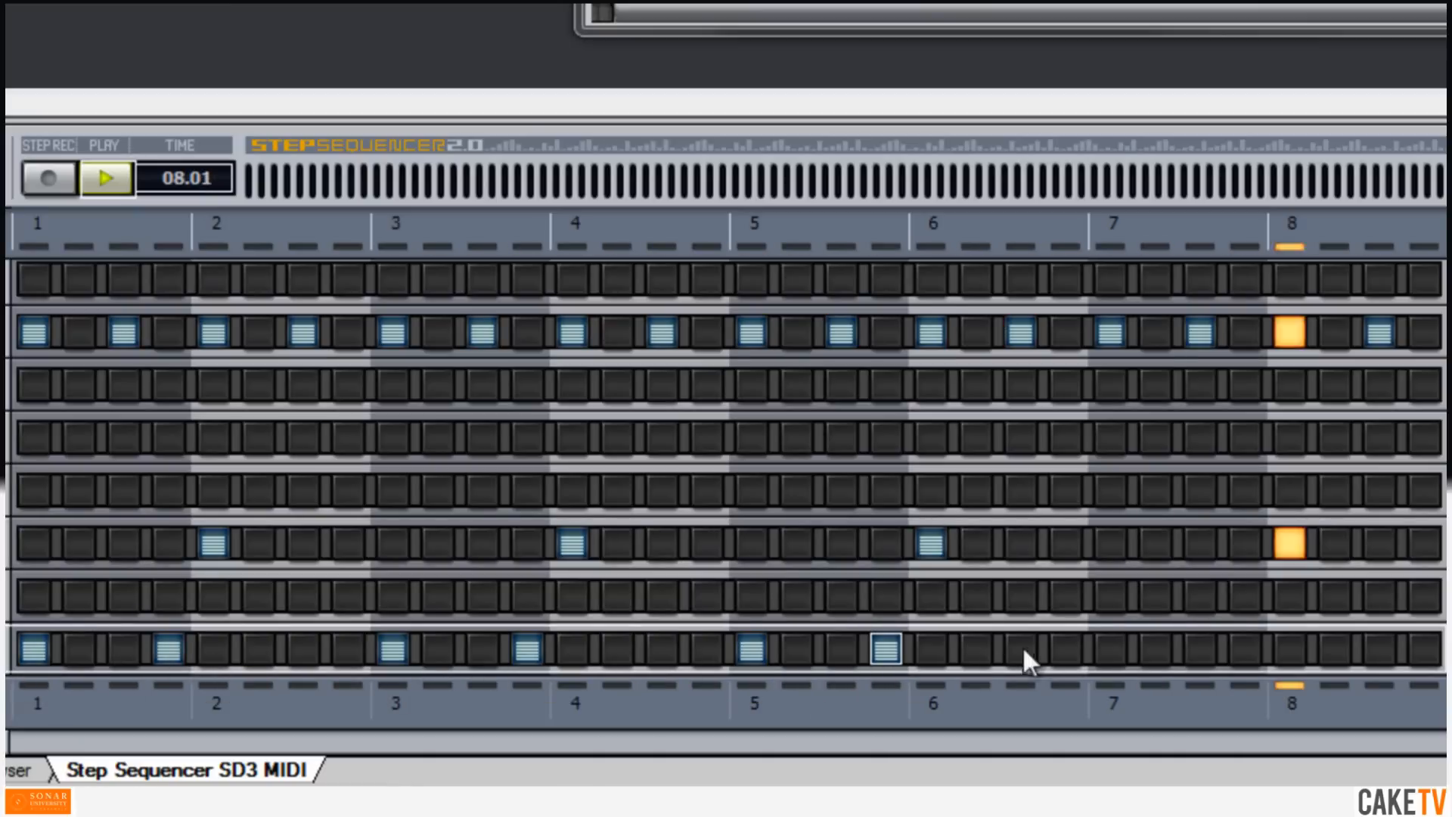
click(1111, 650)
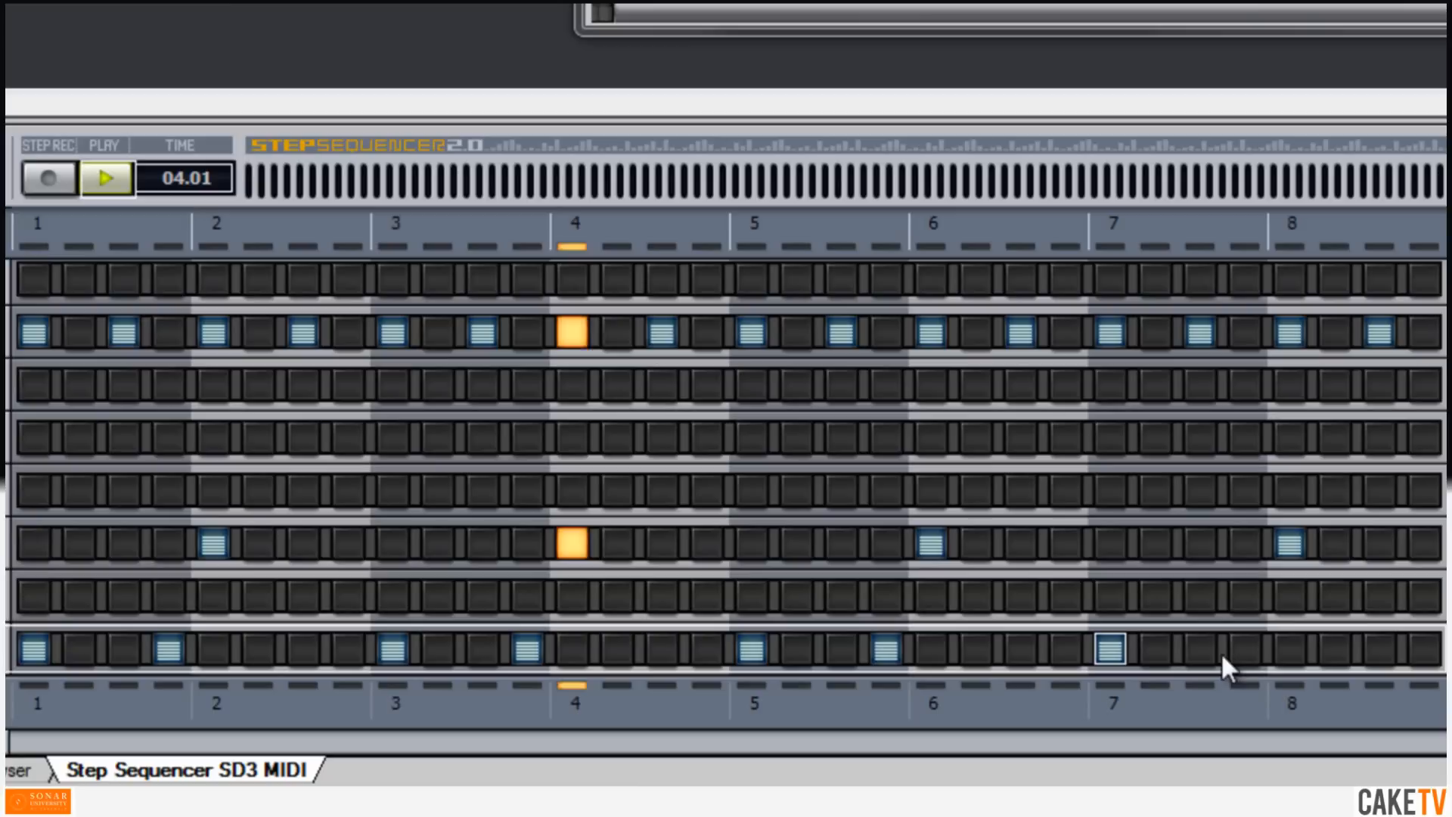
click(1200, 652)
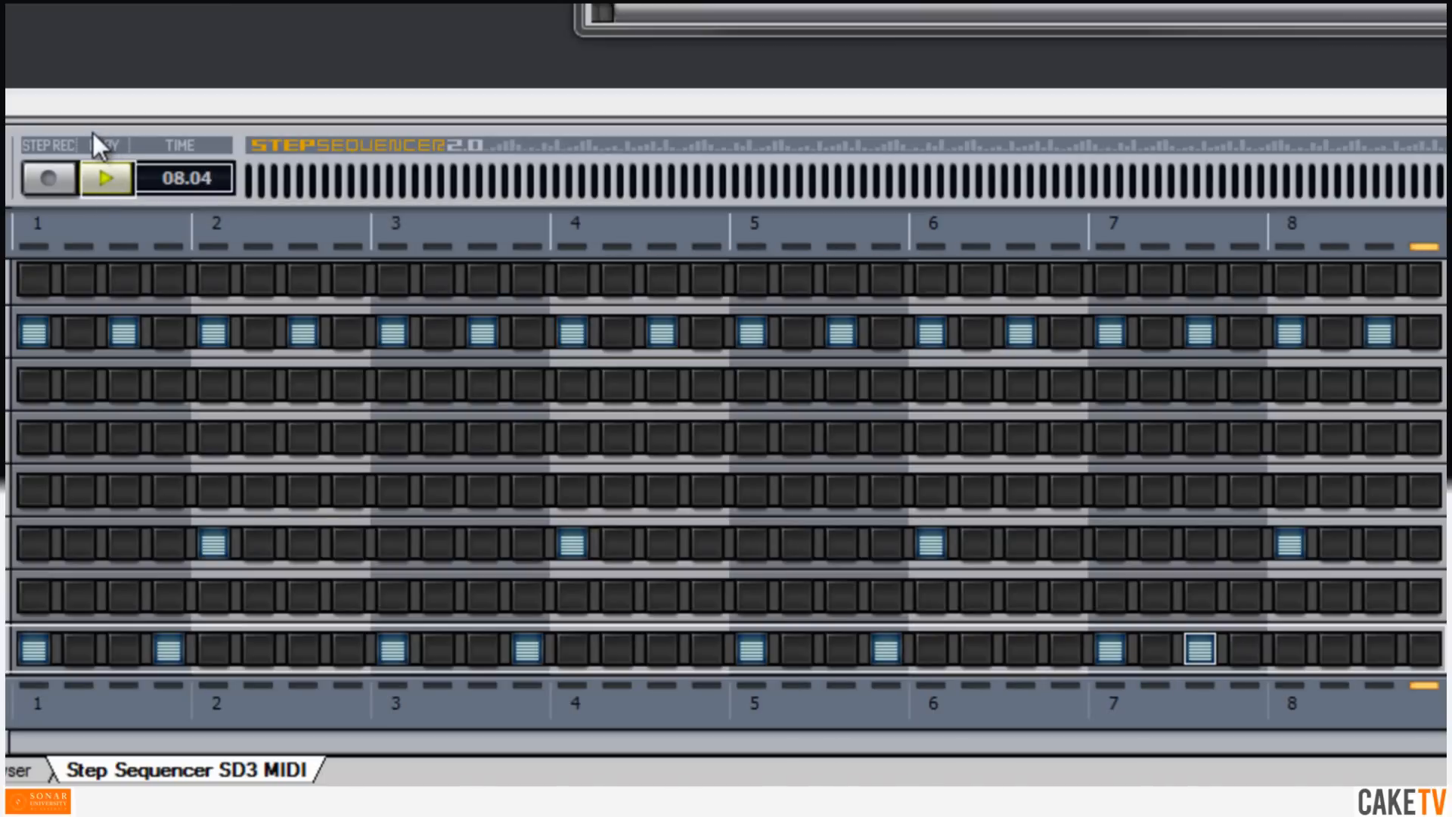
key(space)
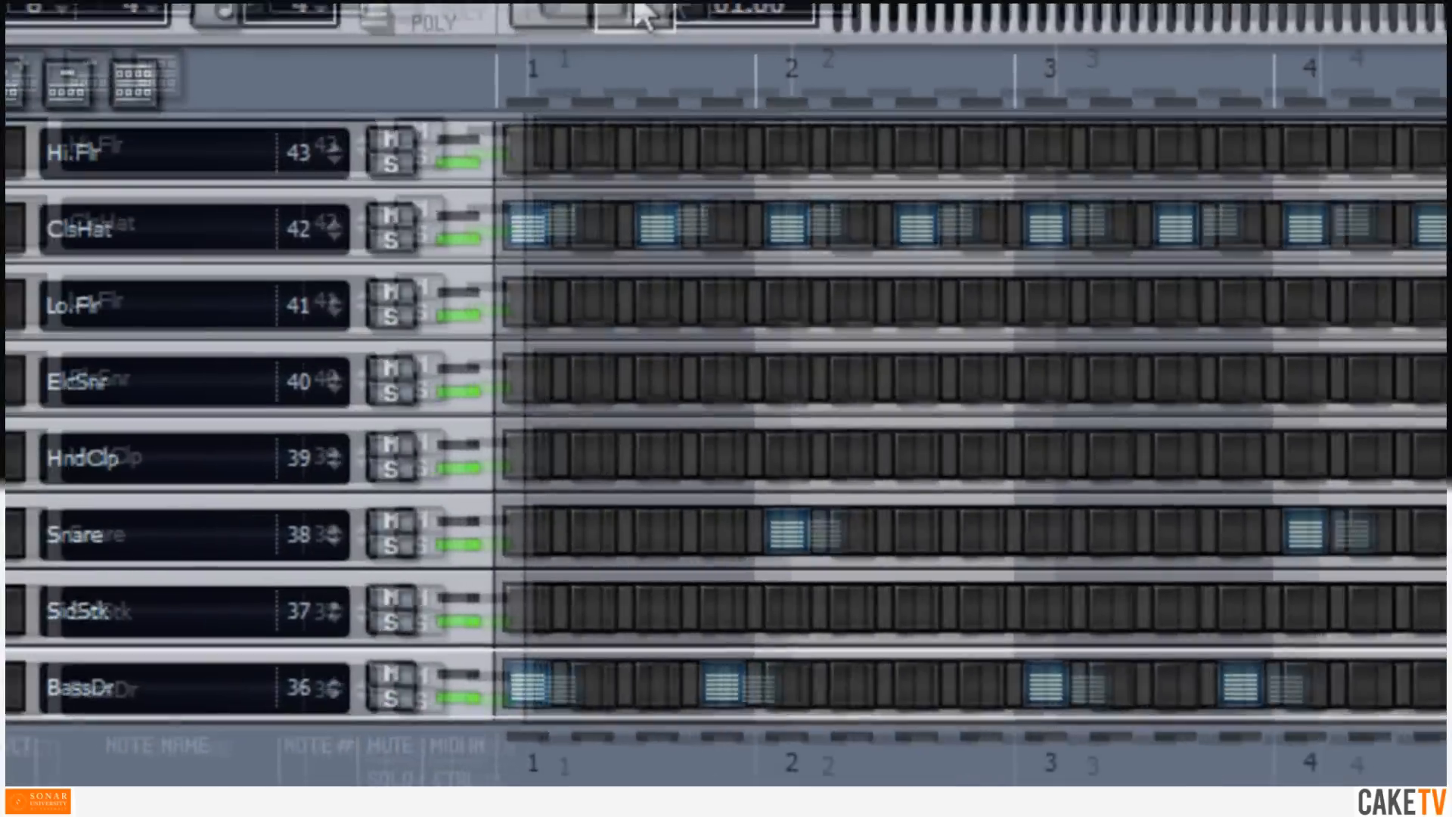
Step: Restart playback and lower the velocity of every second ClsHat hit to about 60, collapsing the row's controls when finished
click(637, 8)
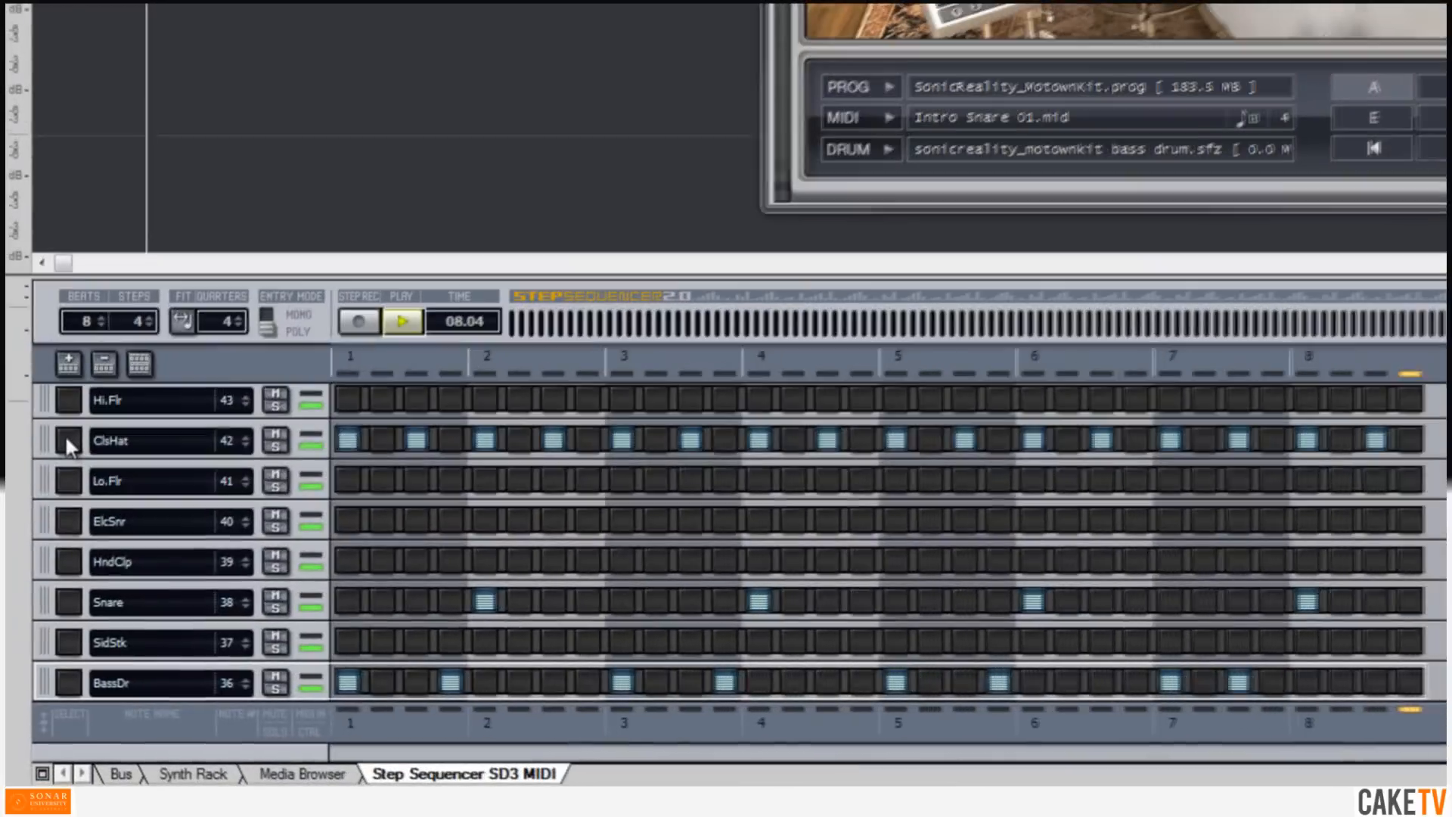
click(73, 317)
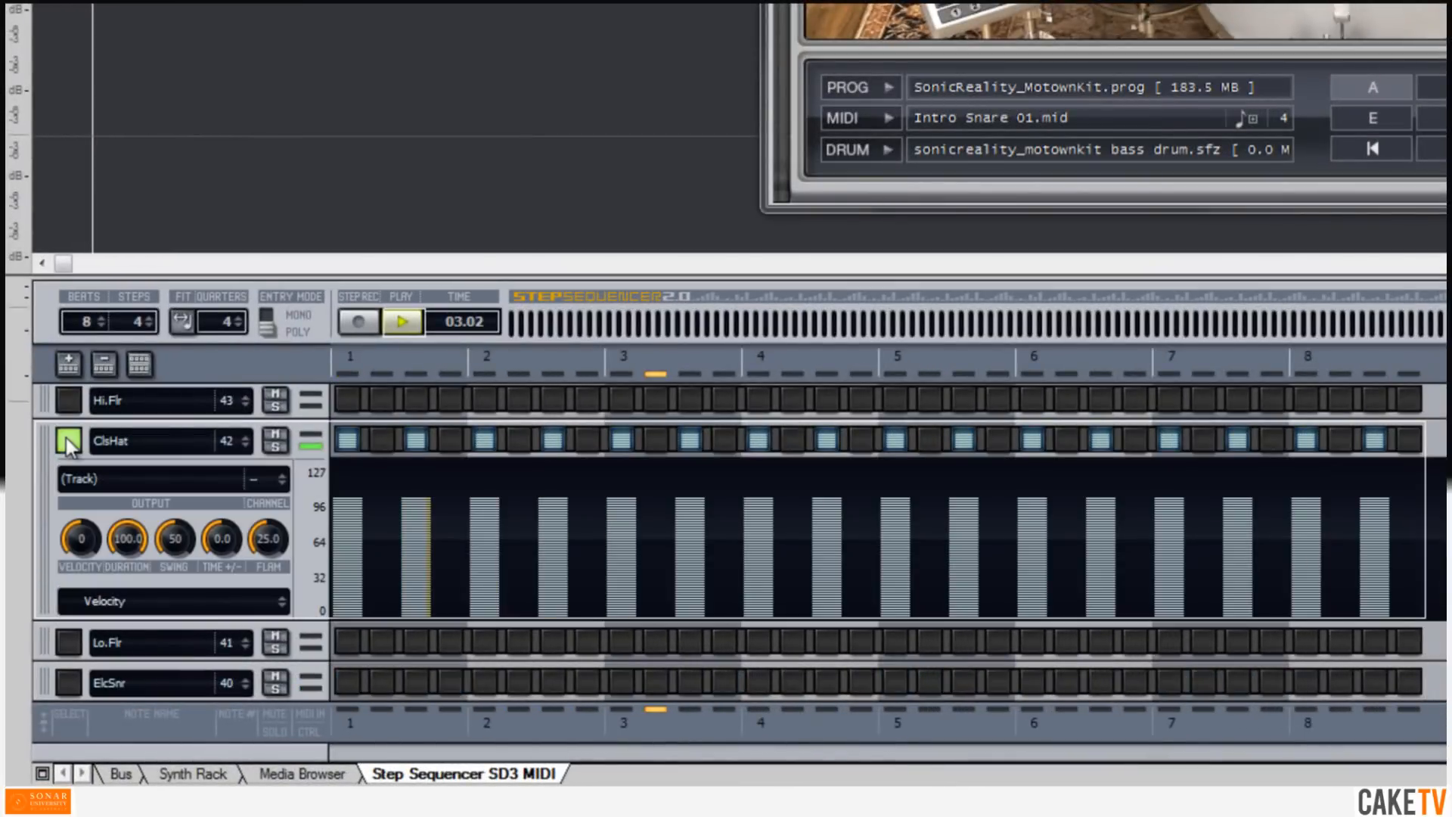
click(416, 543)
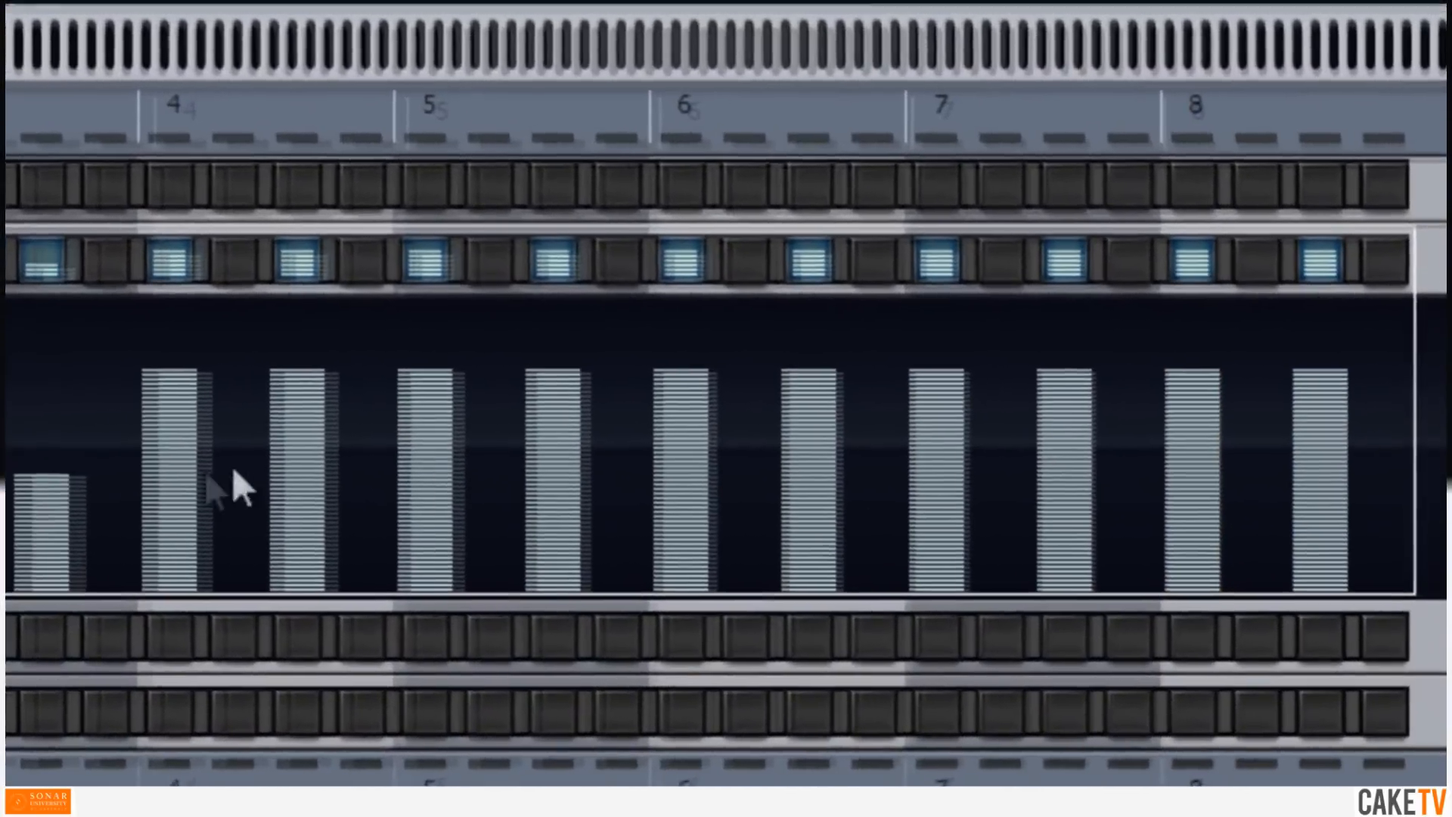
click(300, 466)
click(553, 464)
click(808, 456)
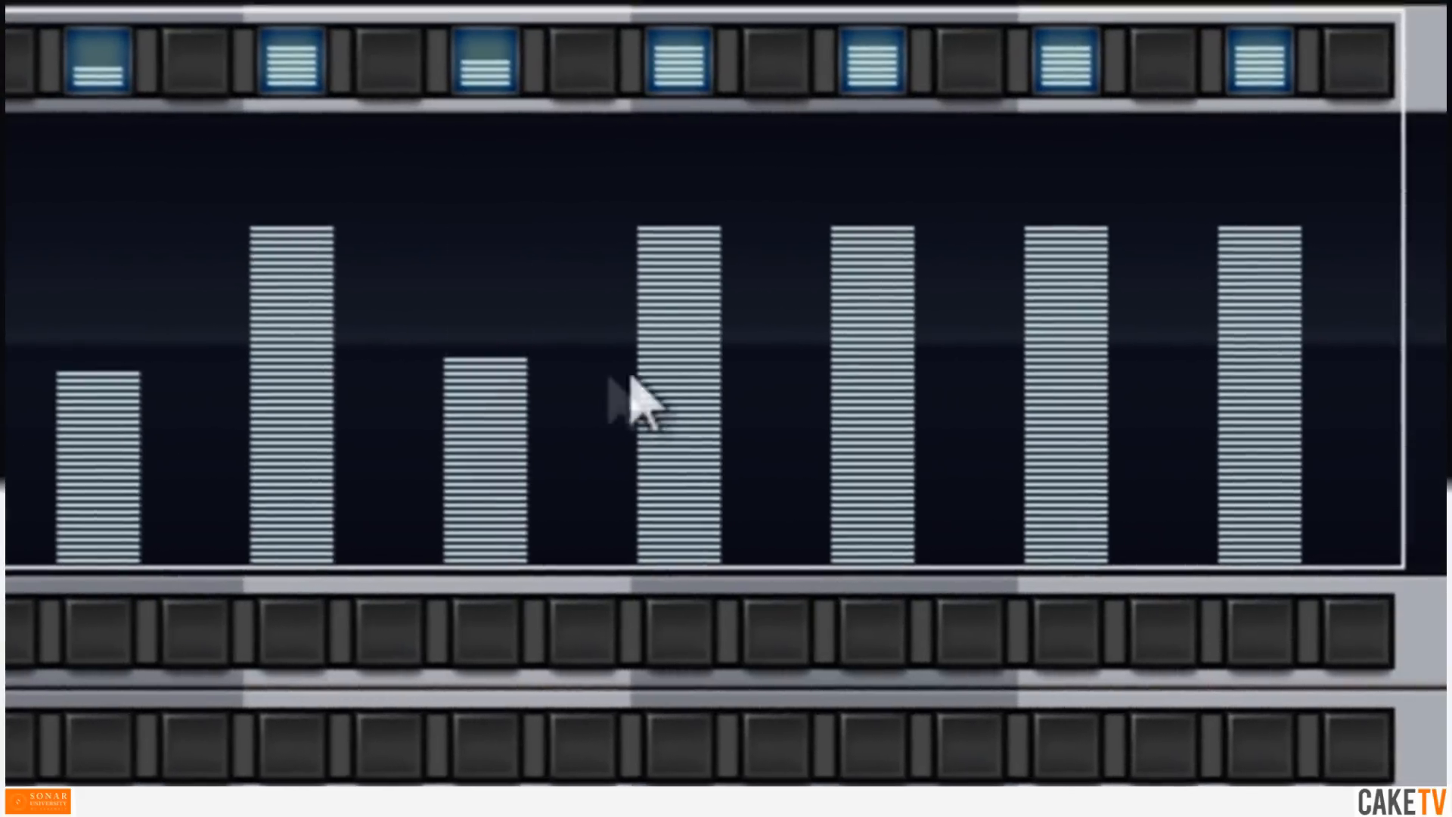
click(873, 372)
click(1260, 382)
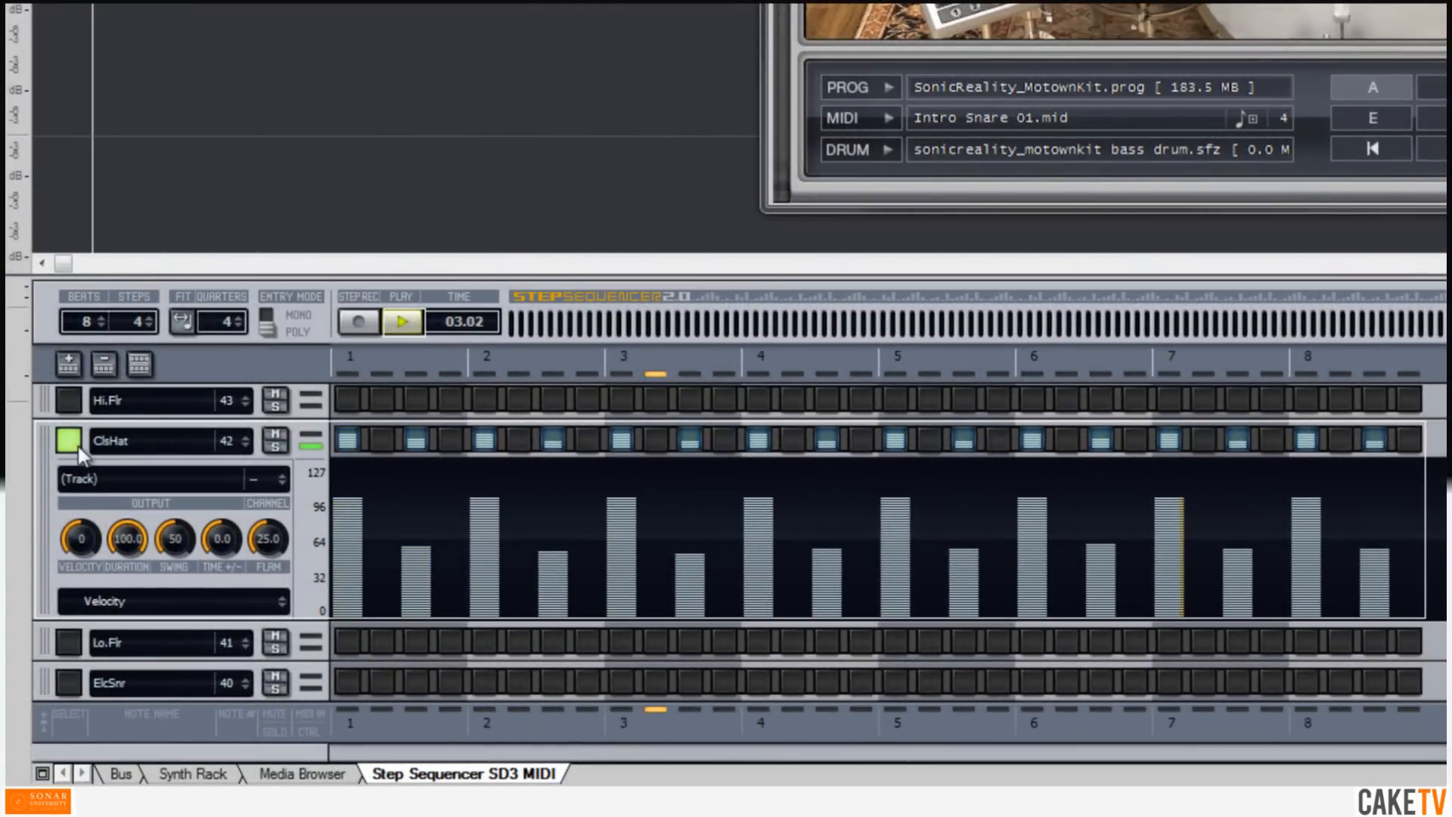
click(77, 443)
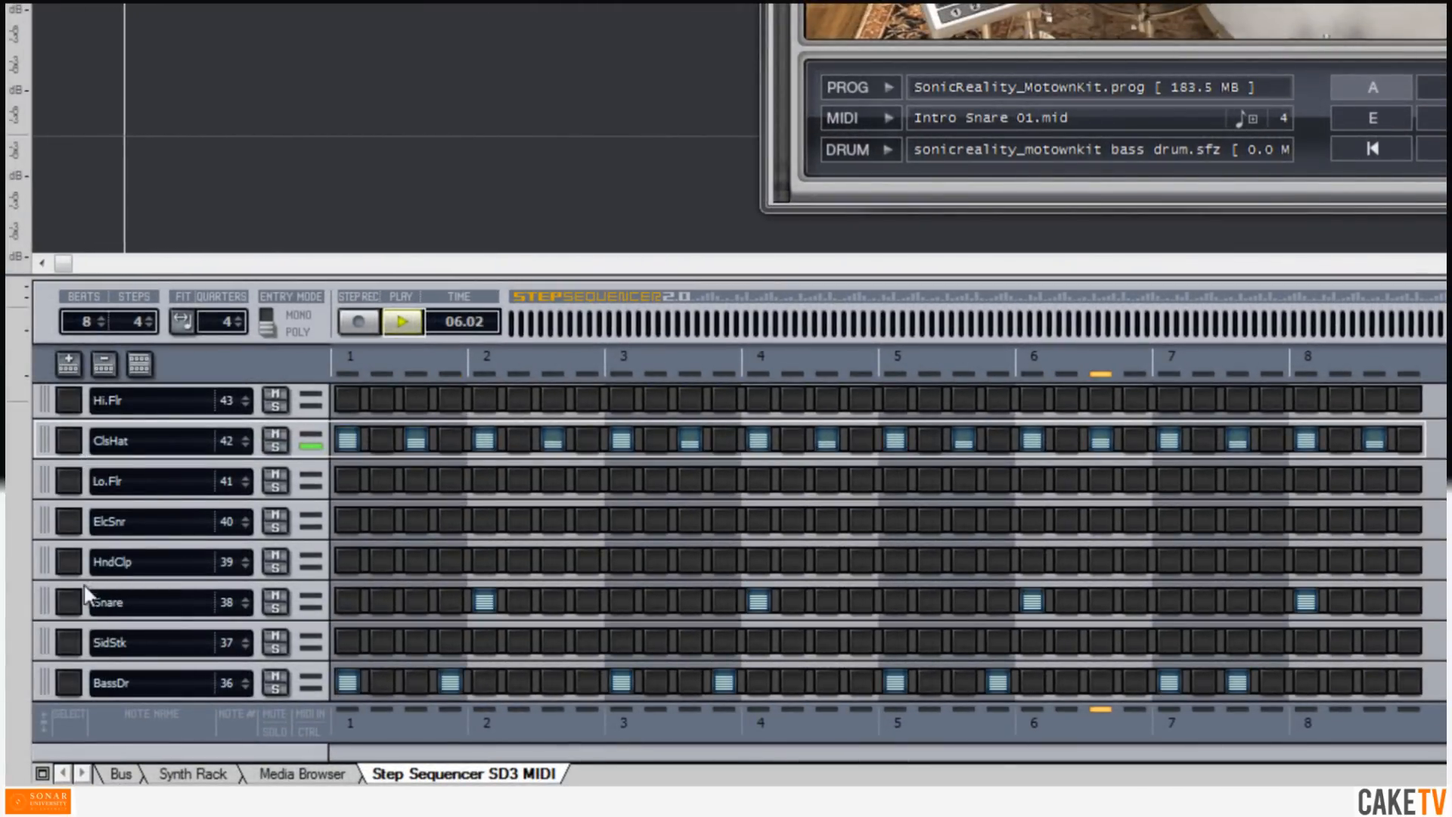
Step: Expand the Snare row's controls and set its time offset to 7.0
click(69, 603)
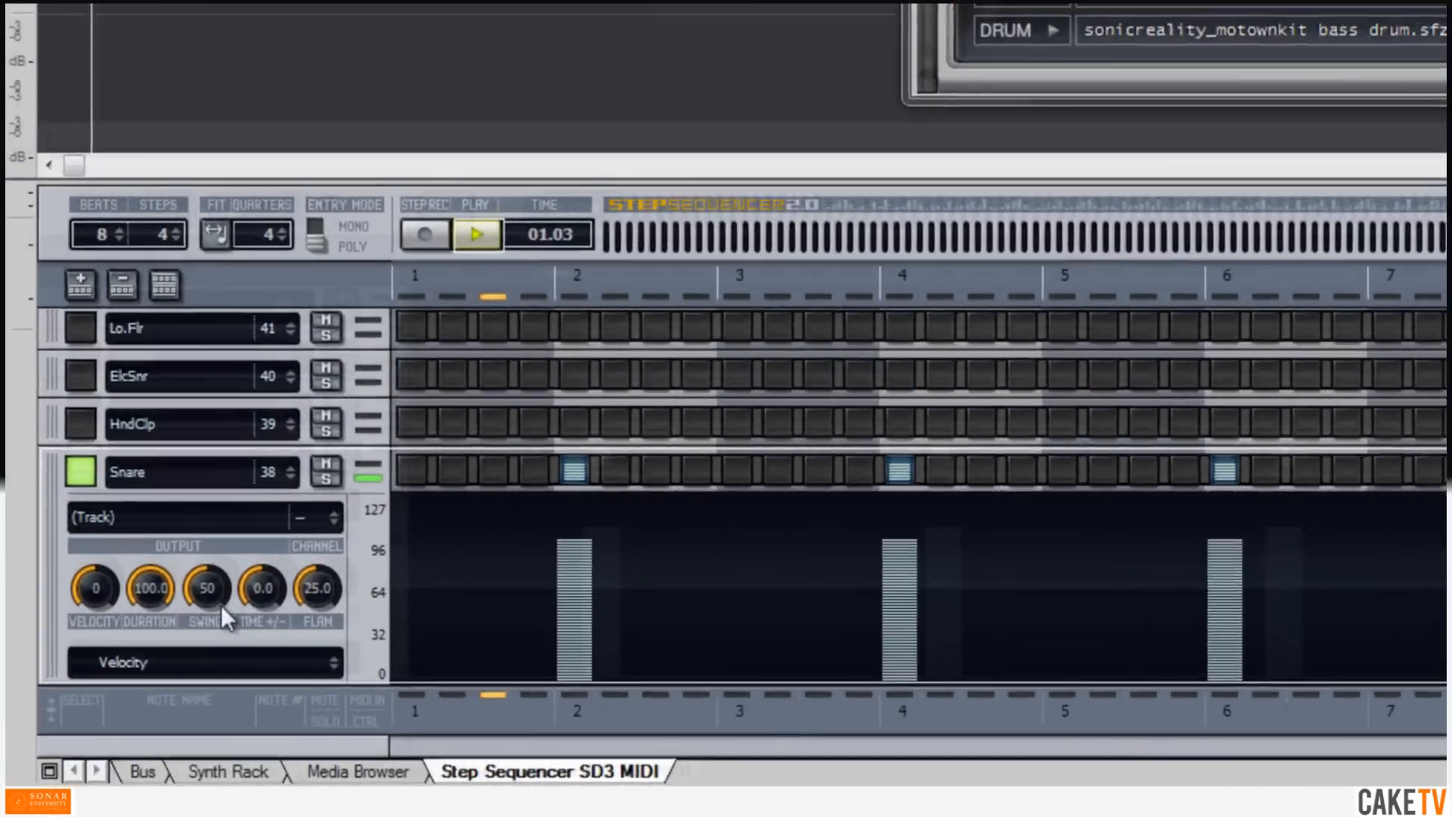
mouse_move(267, 606)
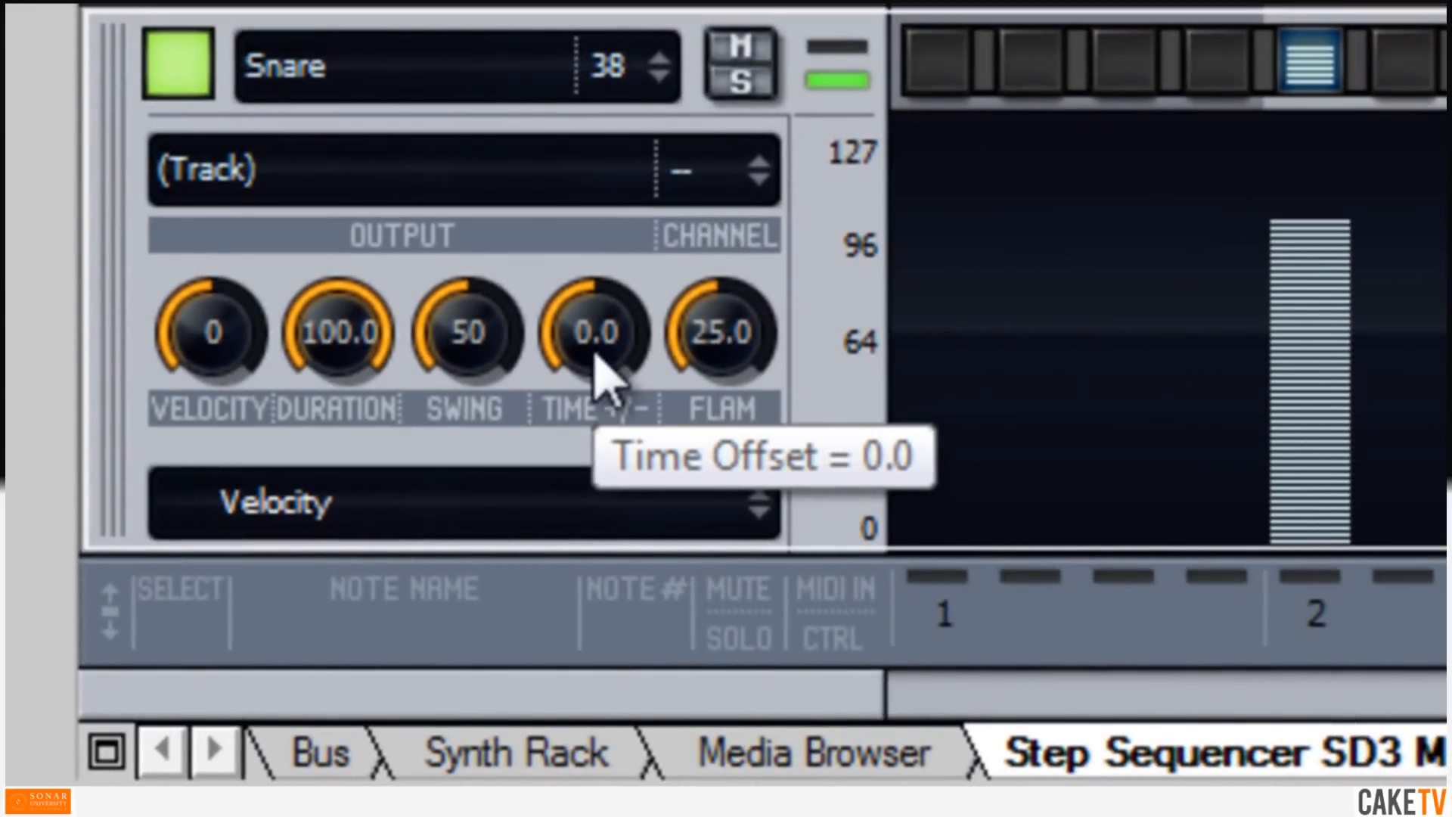
scroll(596, 362, up, 2)
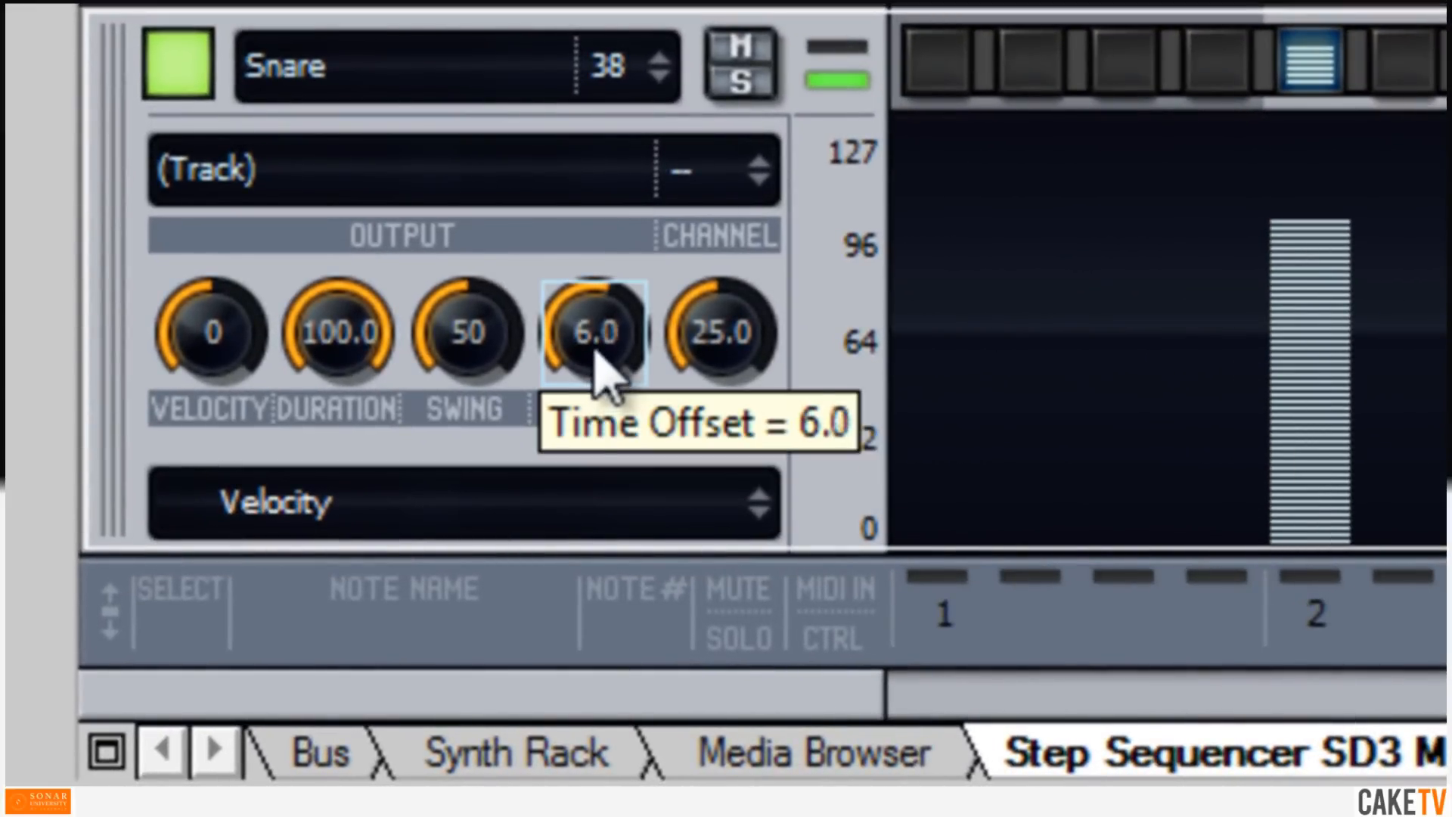
scroll(605, 374, up, 1)
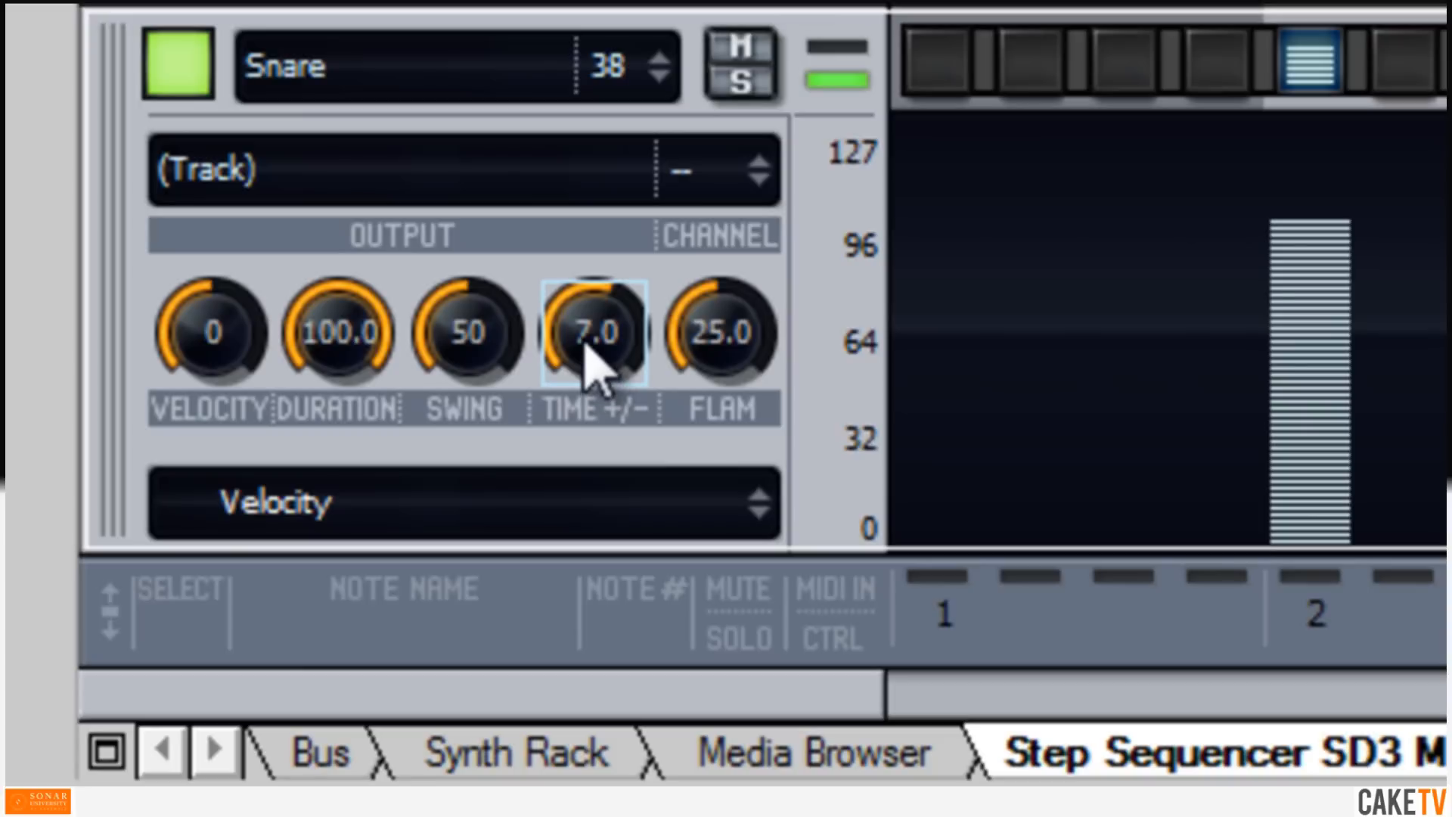
Step: Try negative and positive time offsets for the Snare row, settle on 6.3, and collapse the row's controls
scroll(586, 346, down, 9)
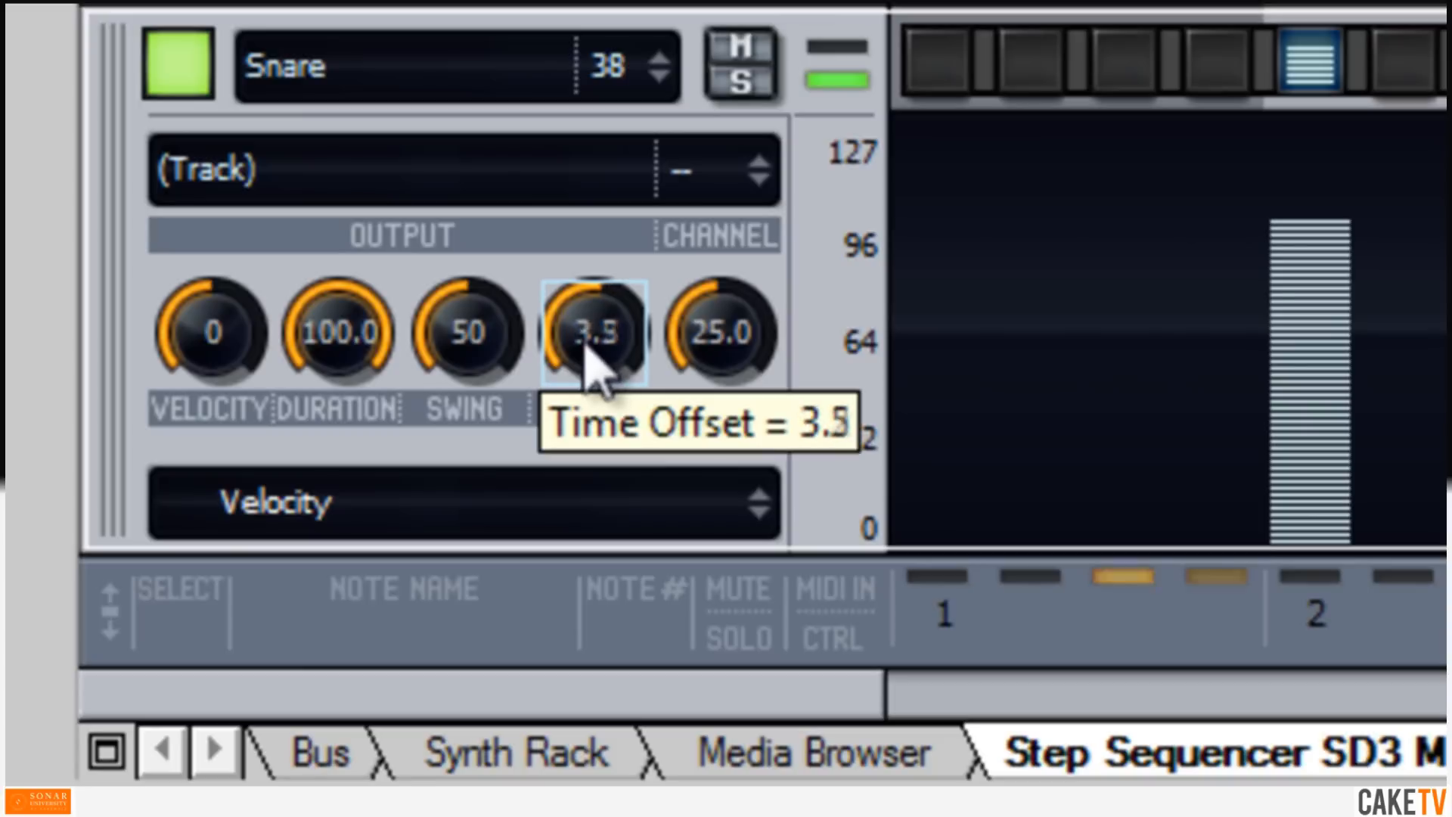
scroll(586, 347, down, 4)
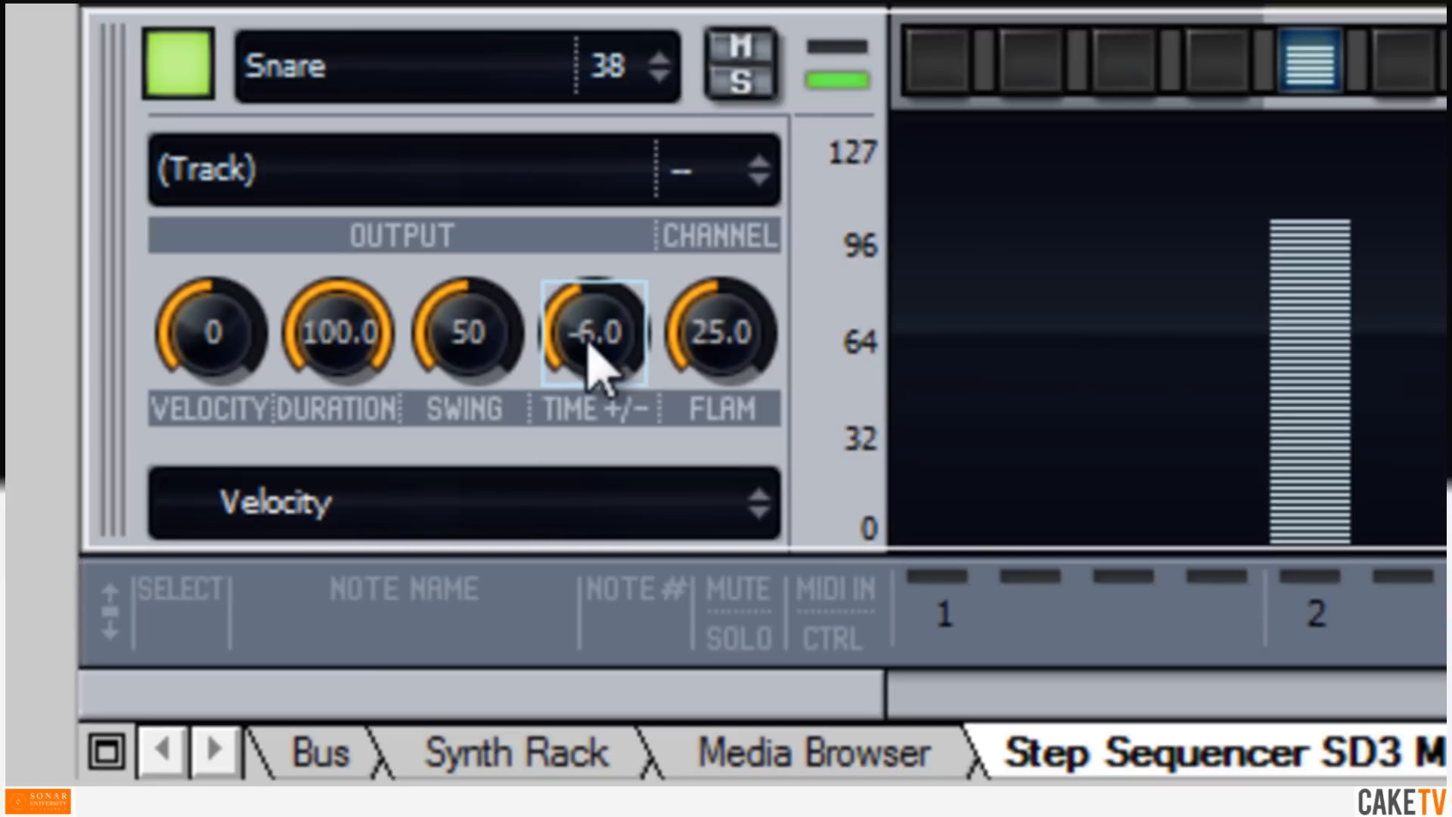
scroll(589, 347, up, 5)
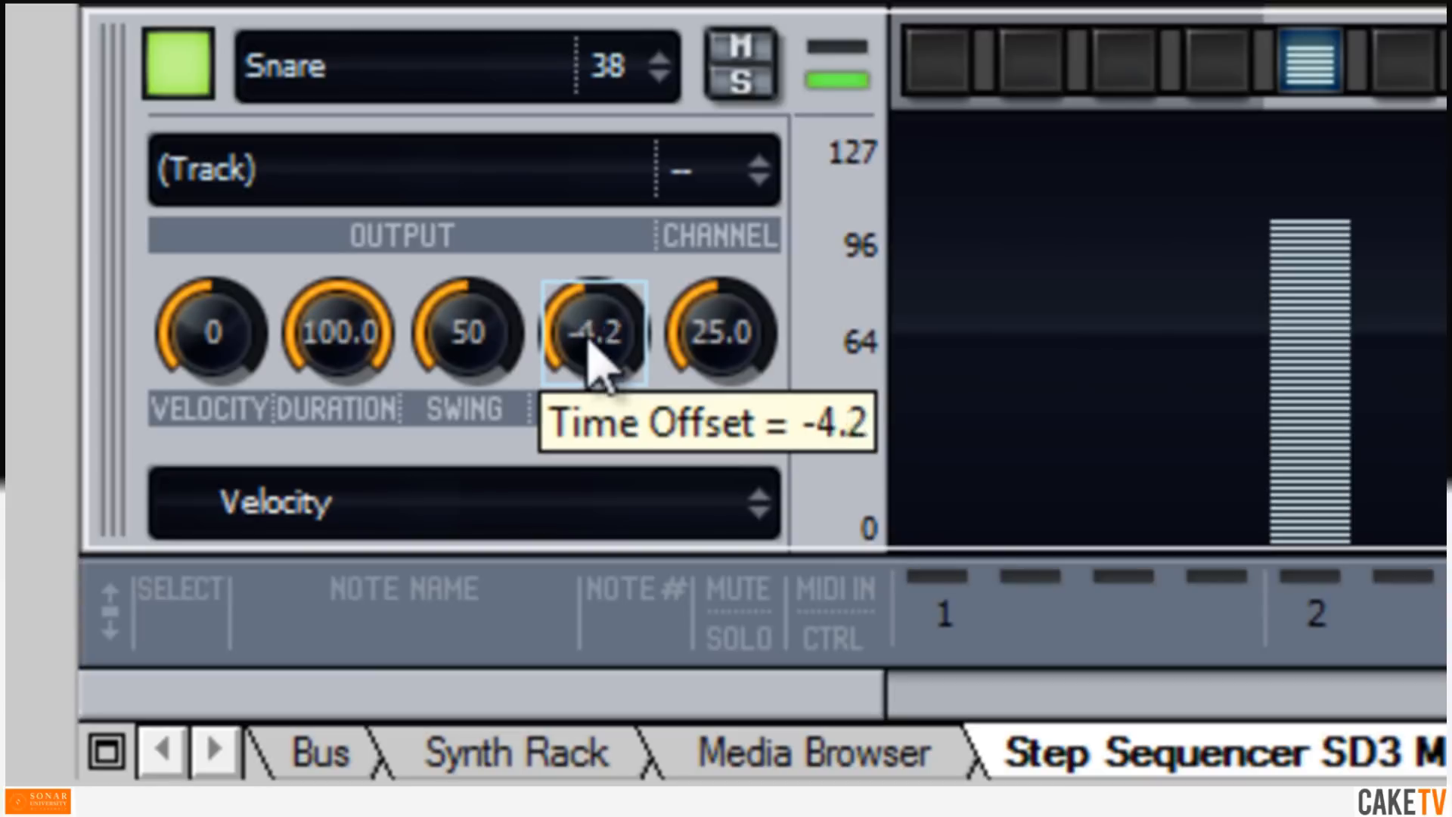
scroll(589, 347, up, 2)
scroll(588, 347, up, 3)
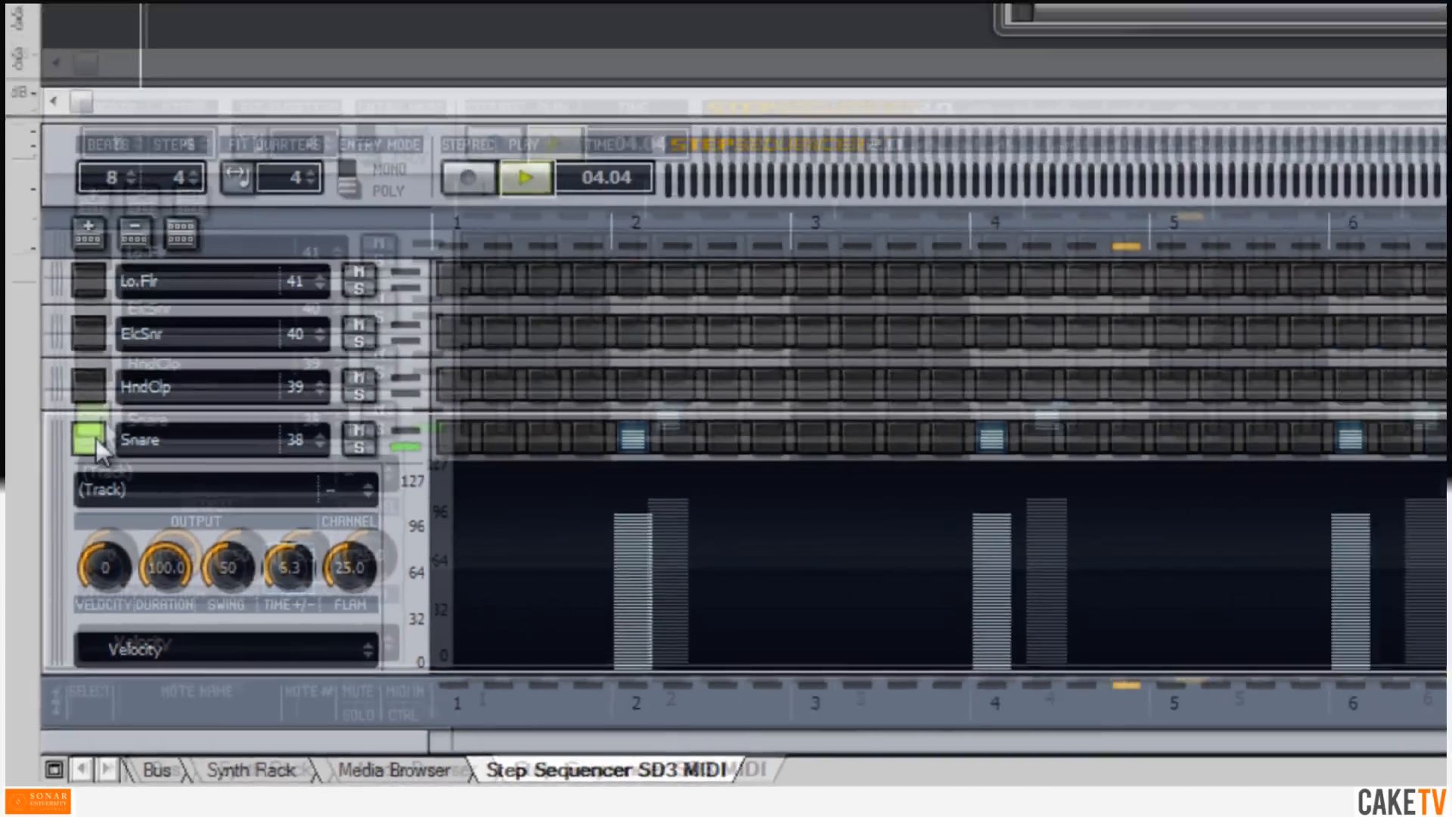
click(88, 439)
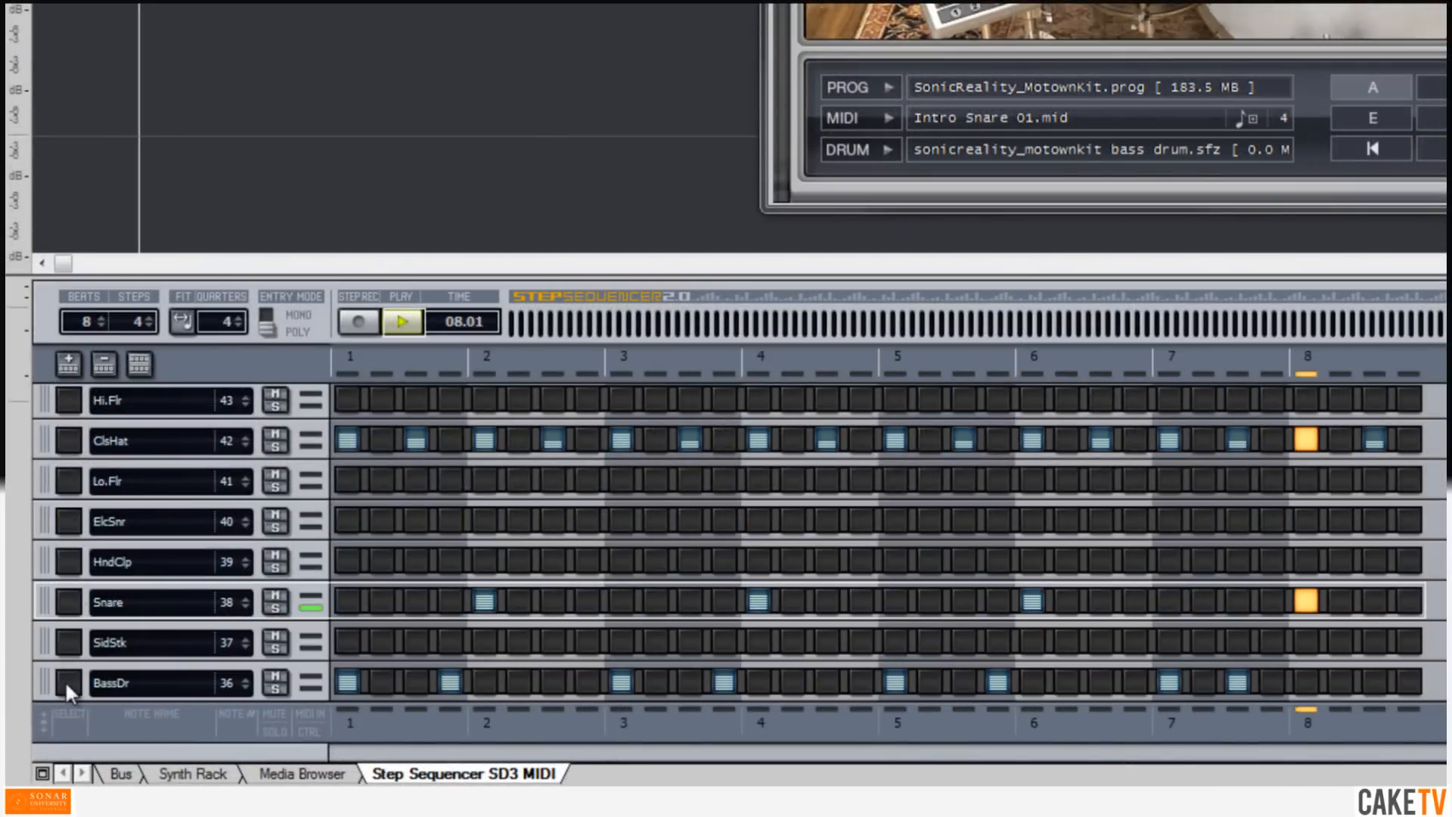
Step: Expand the BassDr row's controls and set its swing to 63
click(65, 679)
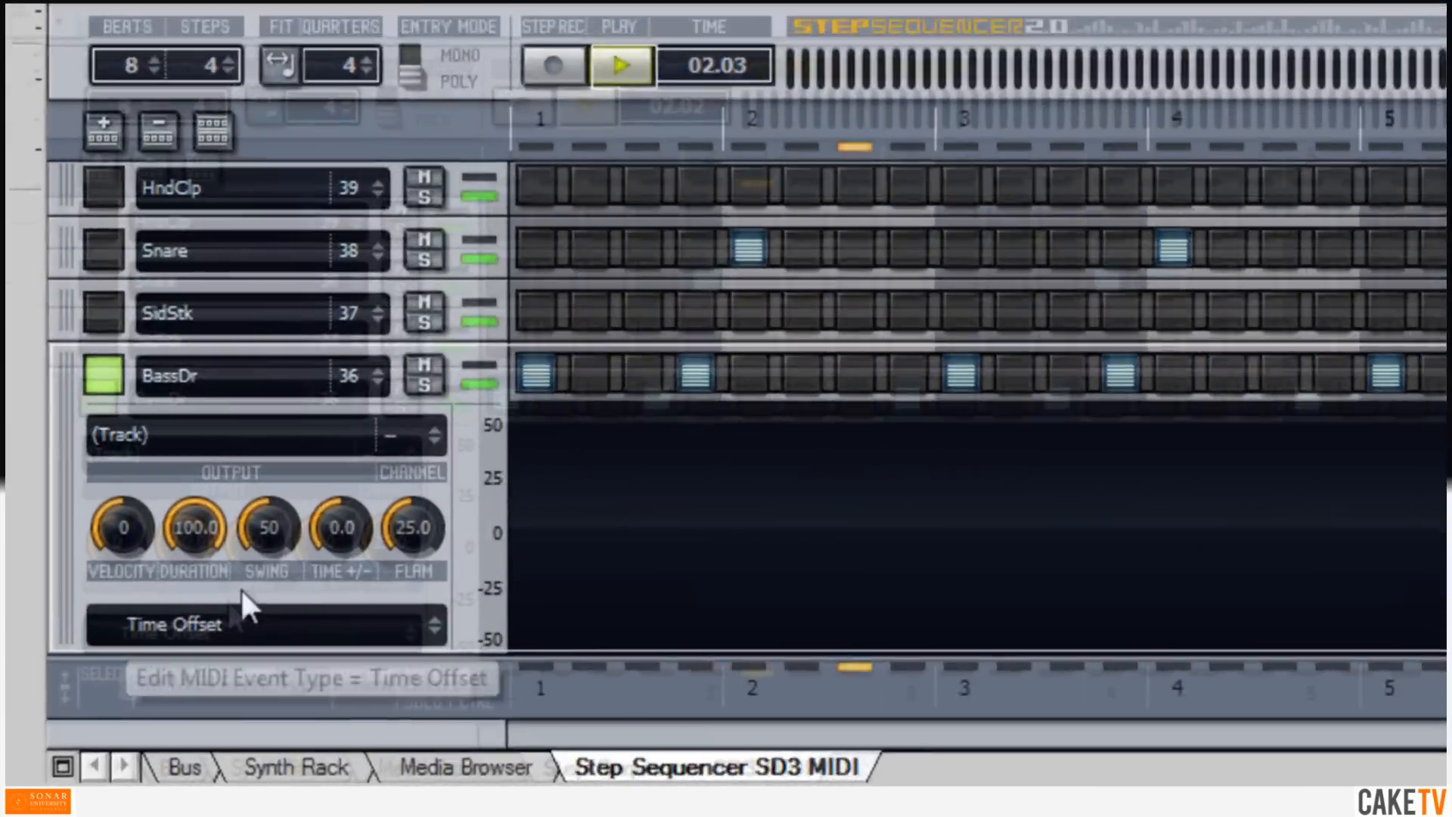
mouse_move(175, 634)
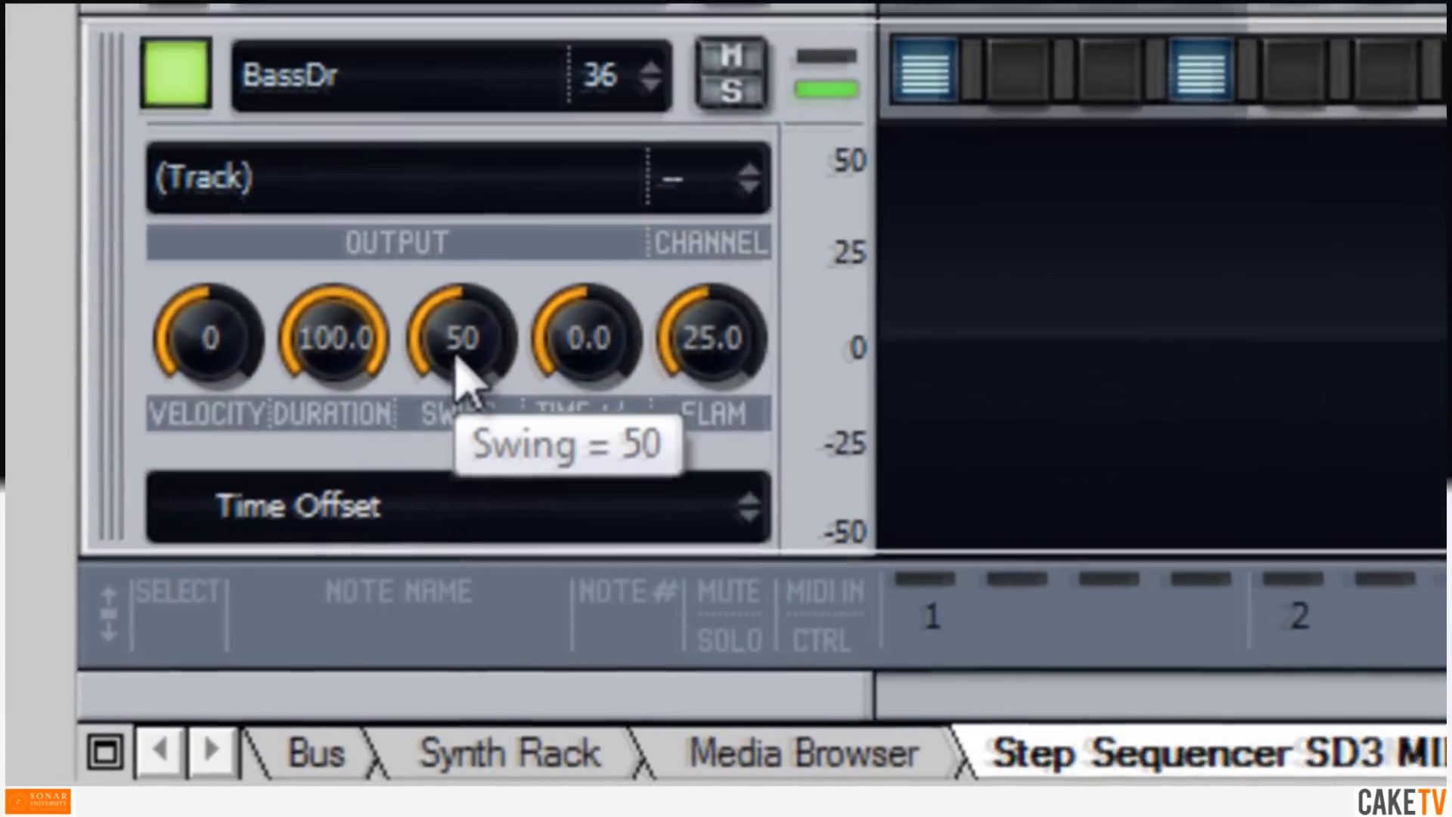
click(459, 370)
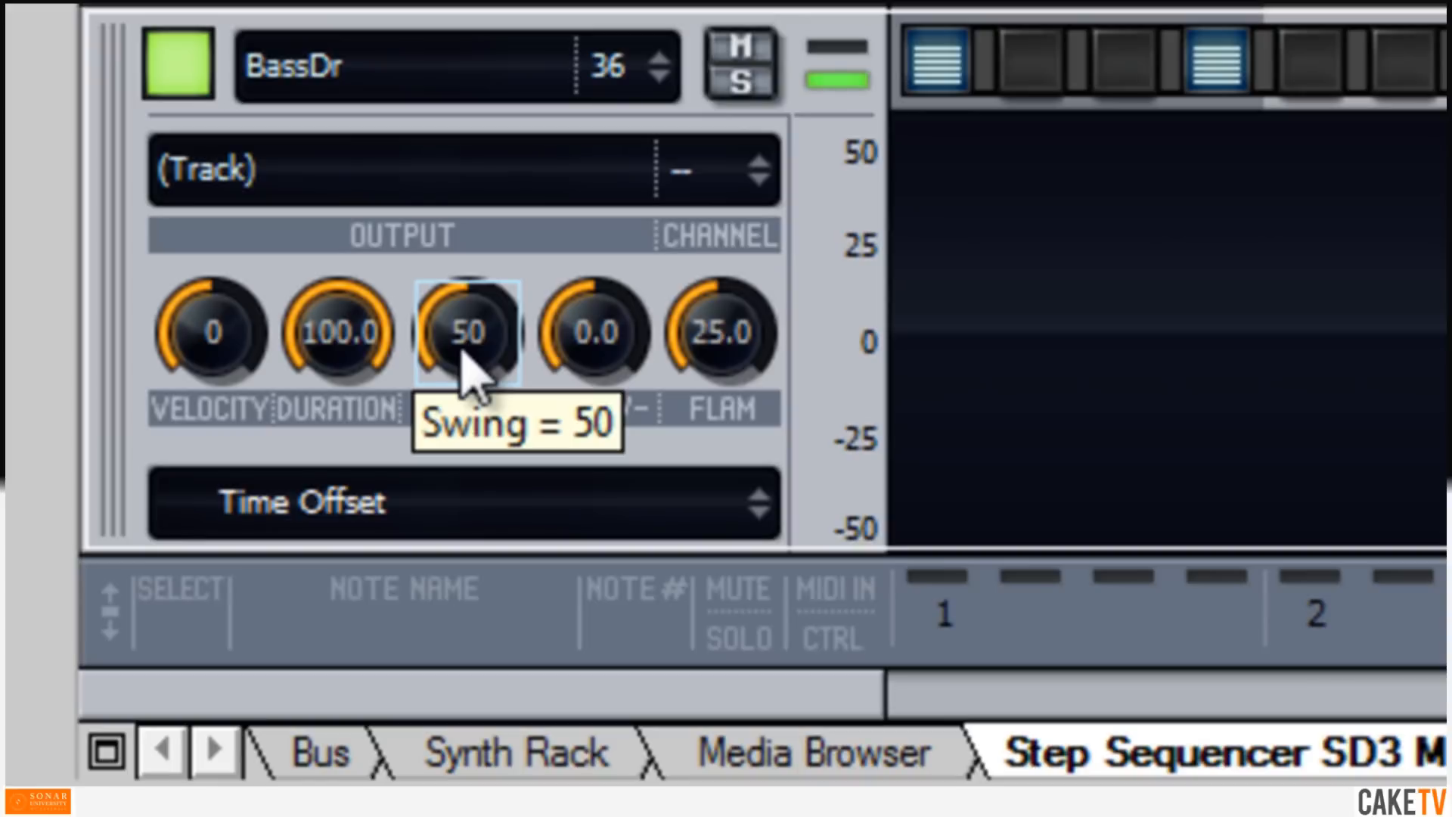
drag(462, 351, 463, 353)
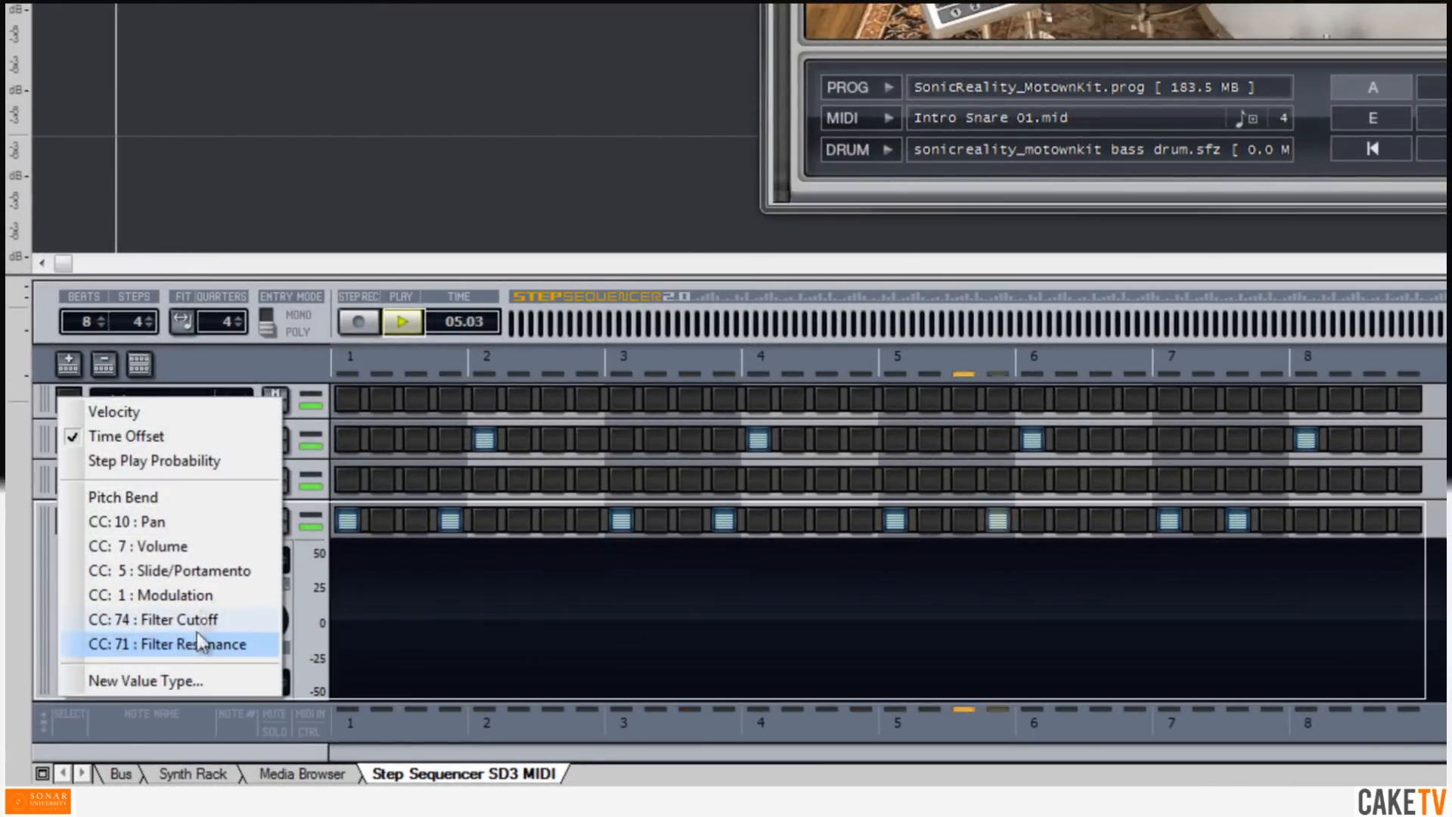
click(173, 414)
click(130, 682)
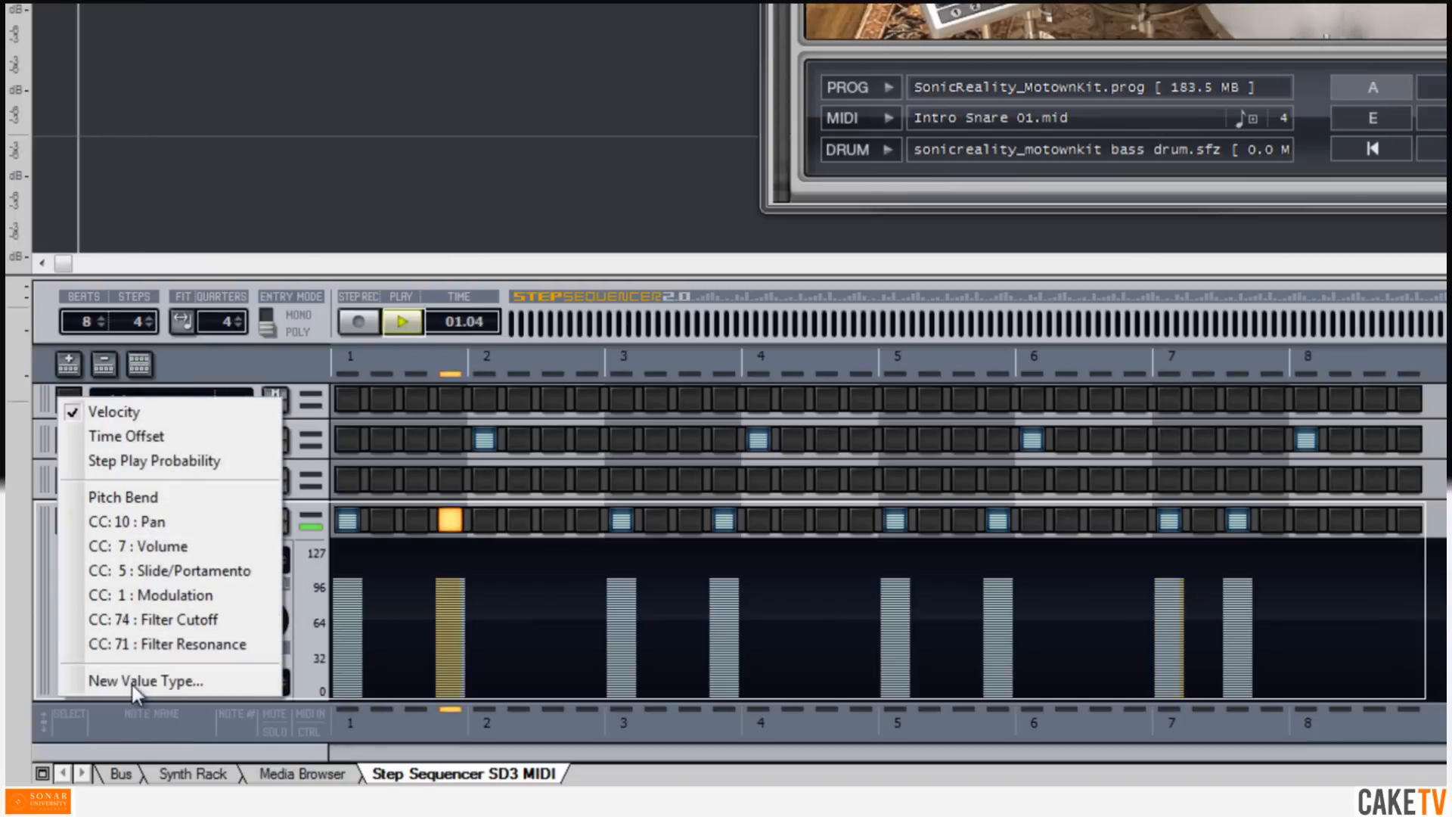
click(202, 440)
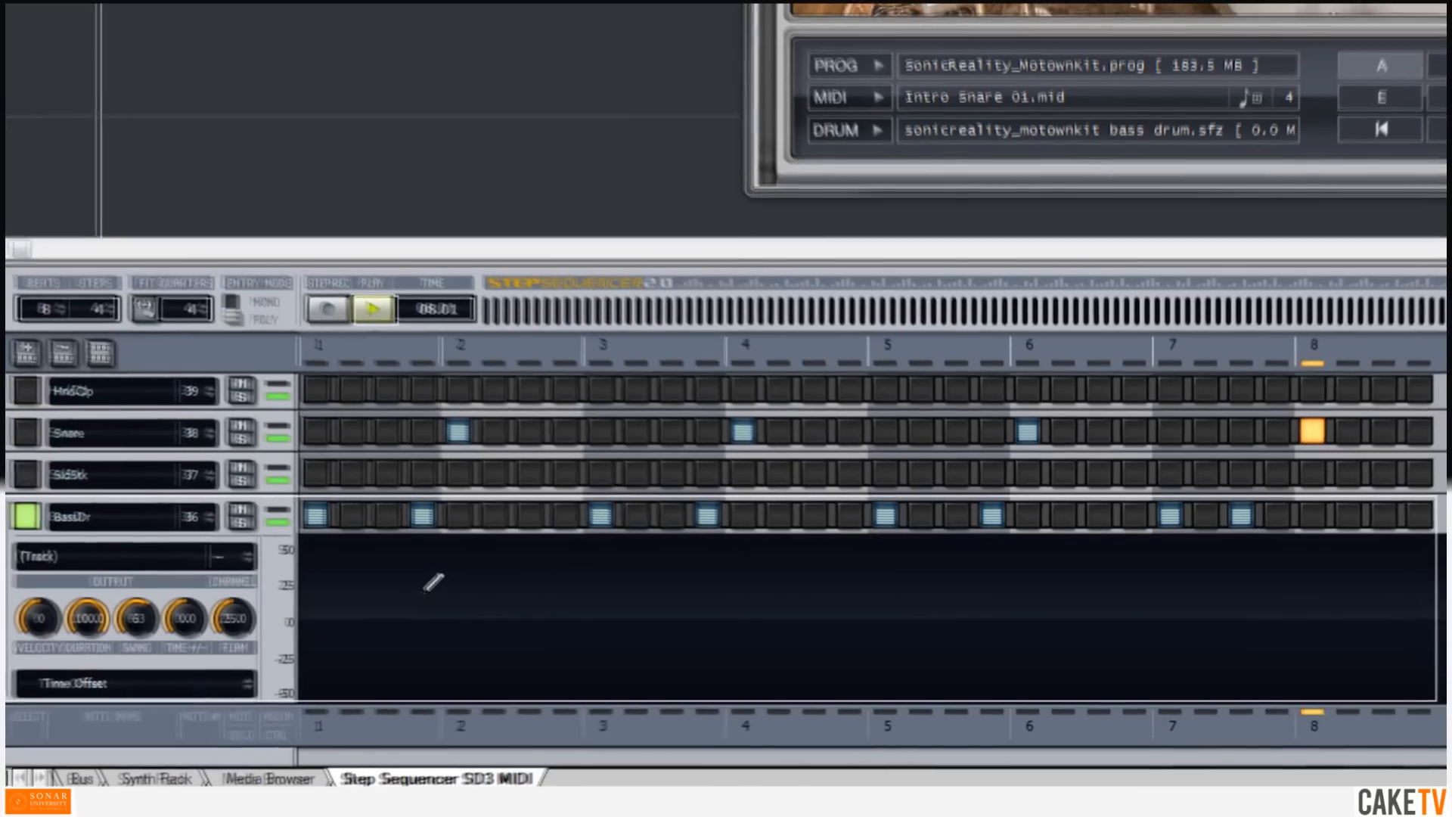
Step: Draw positive time offsets of about 20, 12 and 20 for the BassDr hits on steps 4, 12 and 20
click(450, 594)
click(659, 593)
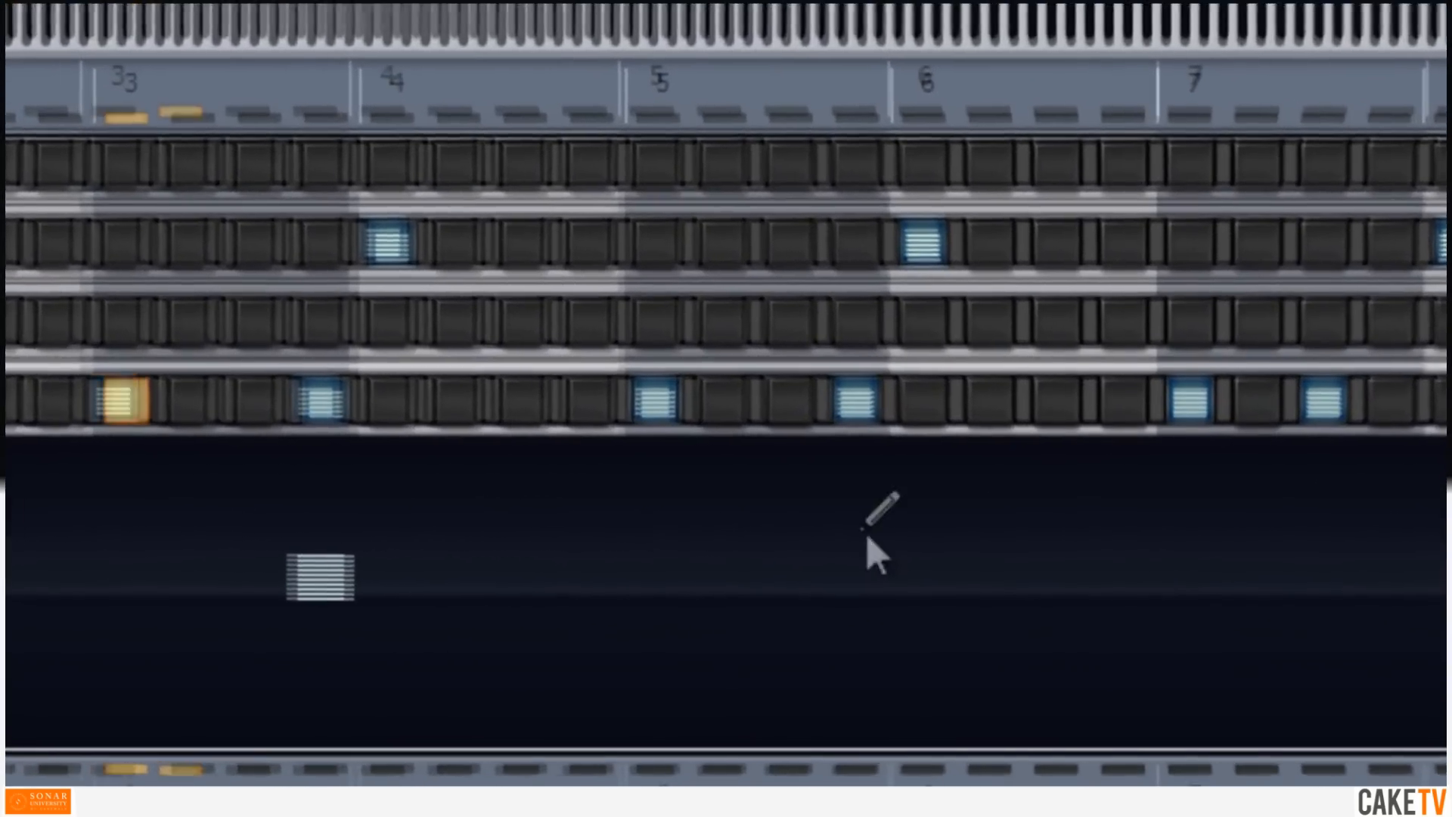
click(976, 579)
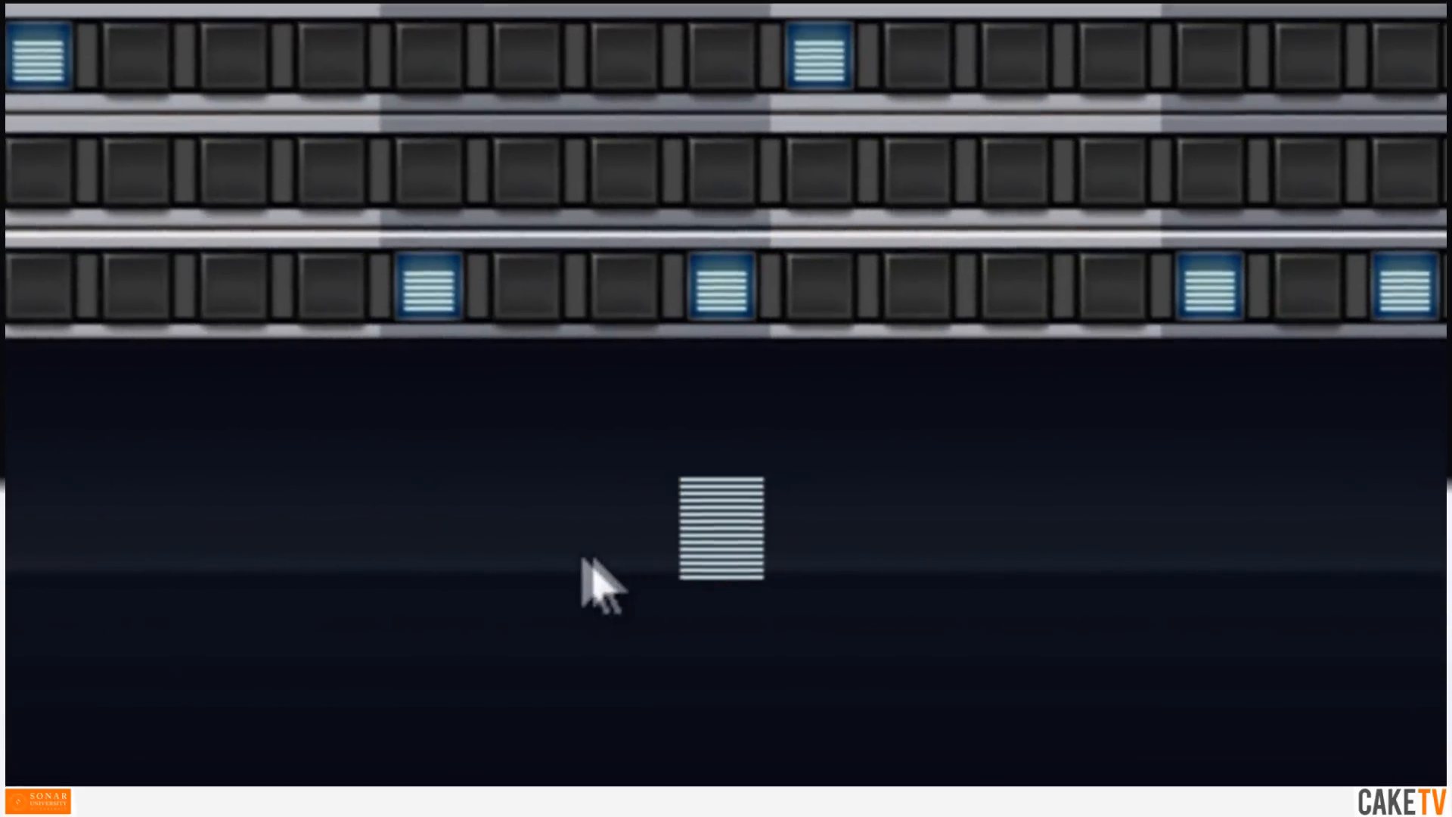
right_click(726, 560)
right_click(542, 409)
click(873, 304)
click(724, 497)
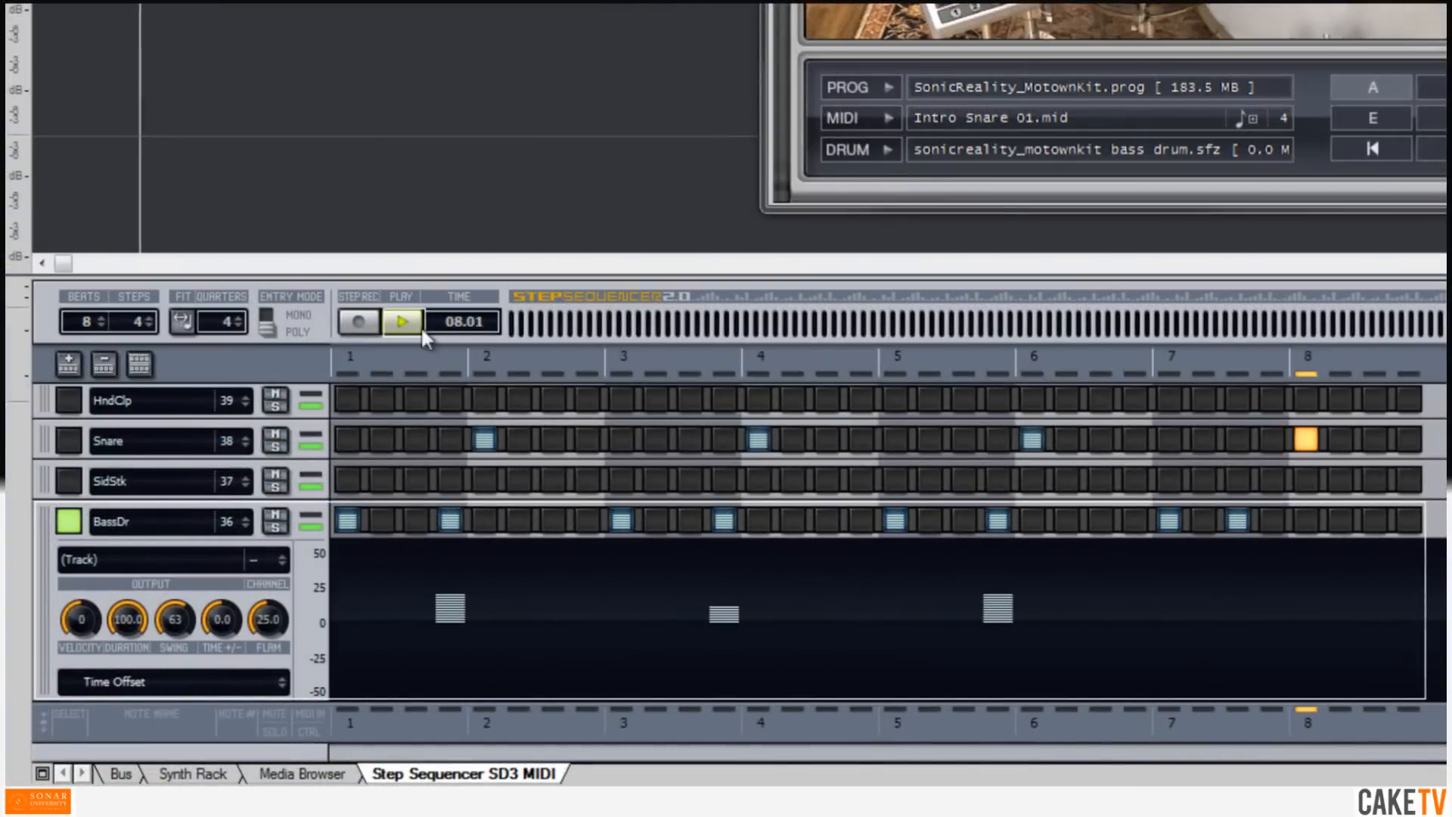
Step: Stop and restart the pattern's playback, and collapse the BassDr row's controls
click(402, 321)
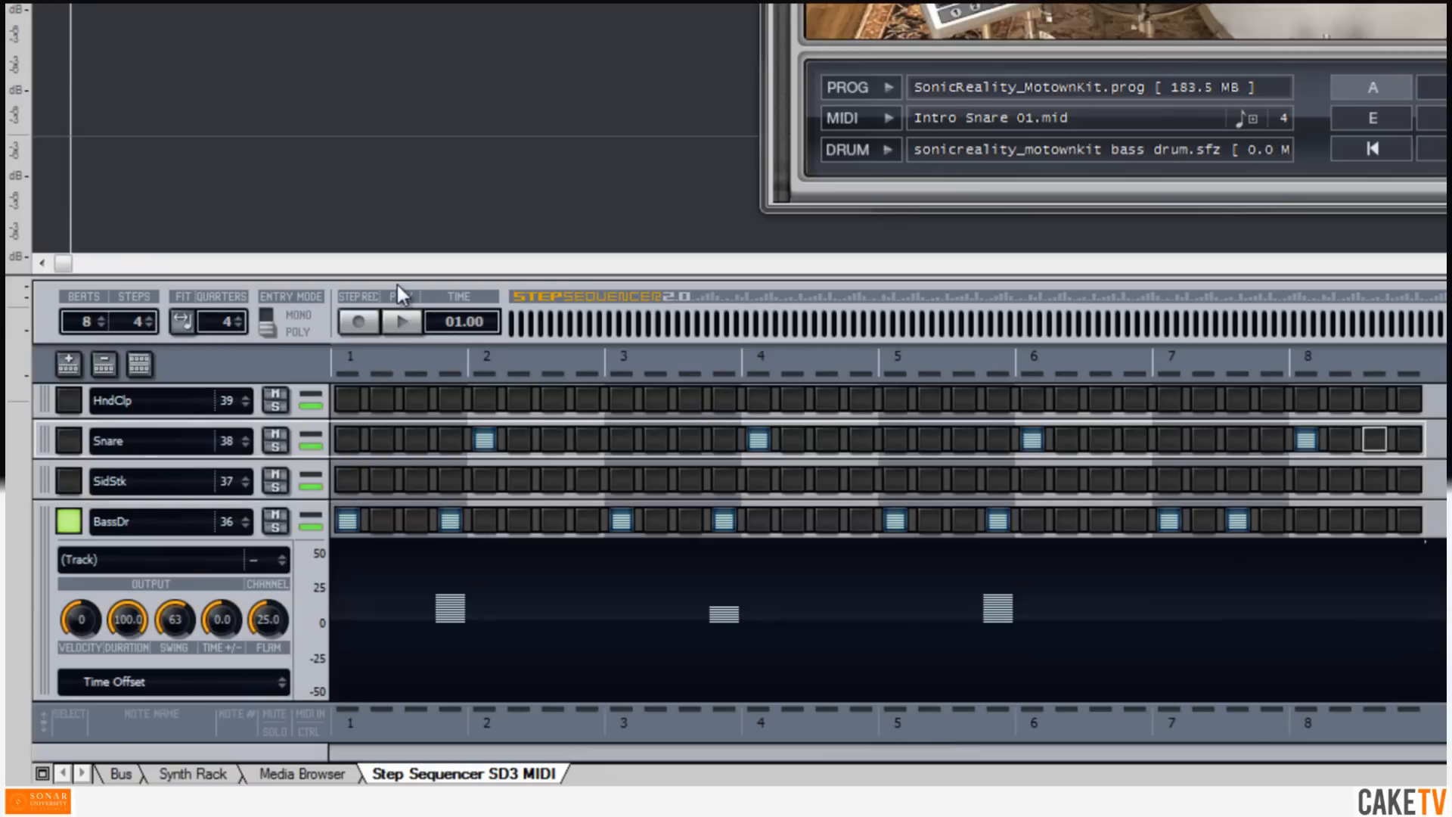
click(402, 321)
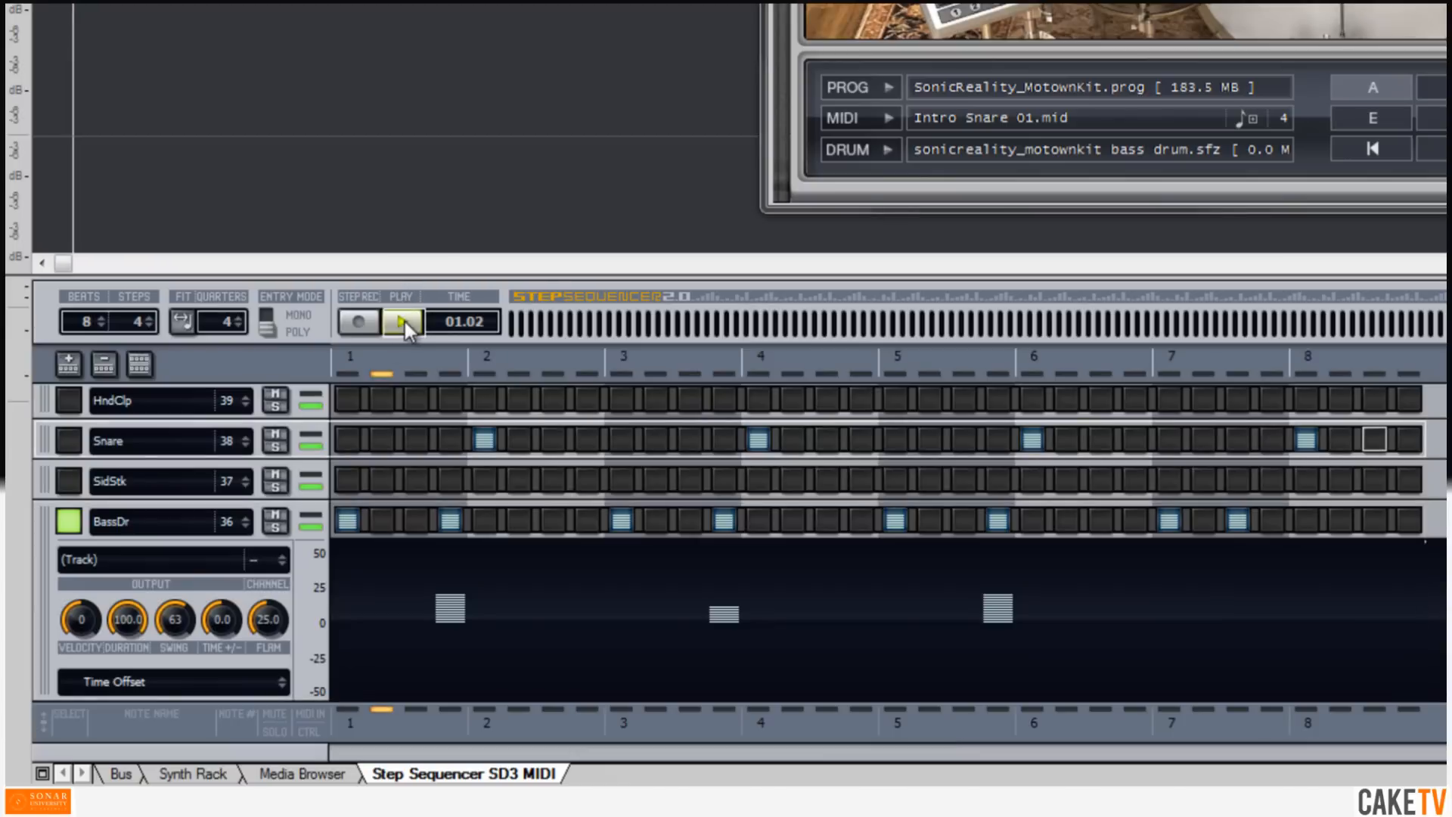
click(69, 521)
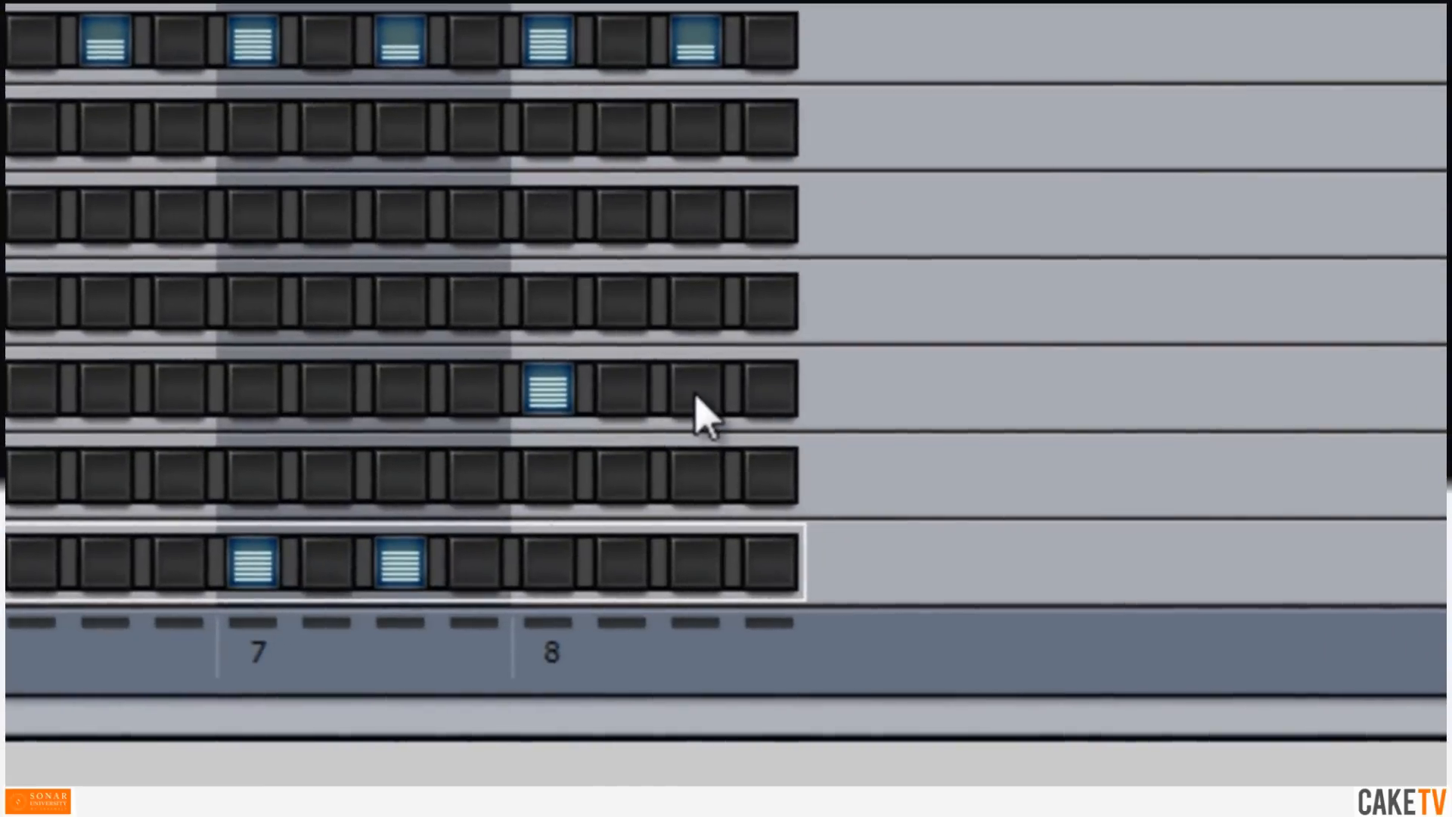
Step: Add Snare hits with flam on steps 31 and 32, and set the expanded Snare row's flam to 42.2
click(1375, 601)
click(765, 401)
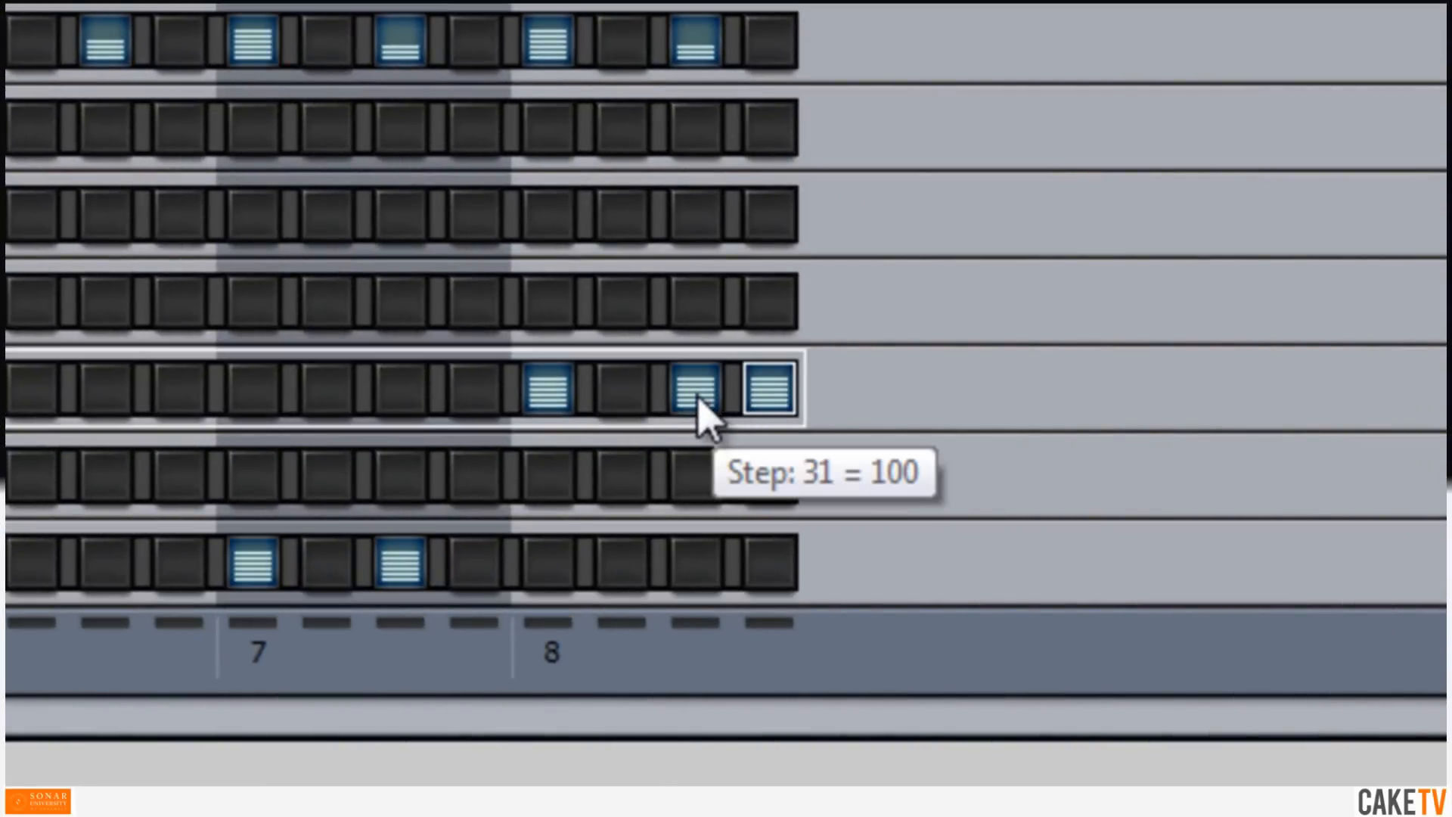
click(770, 397)
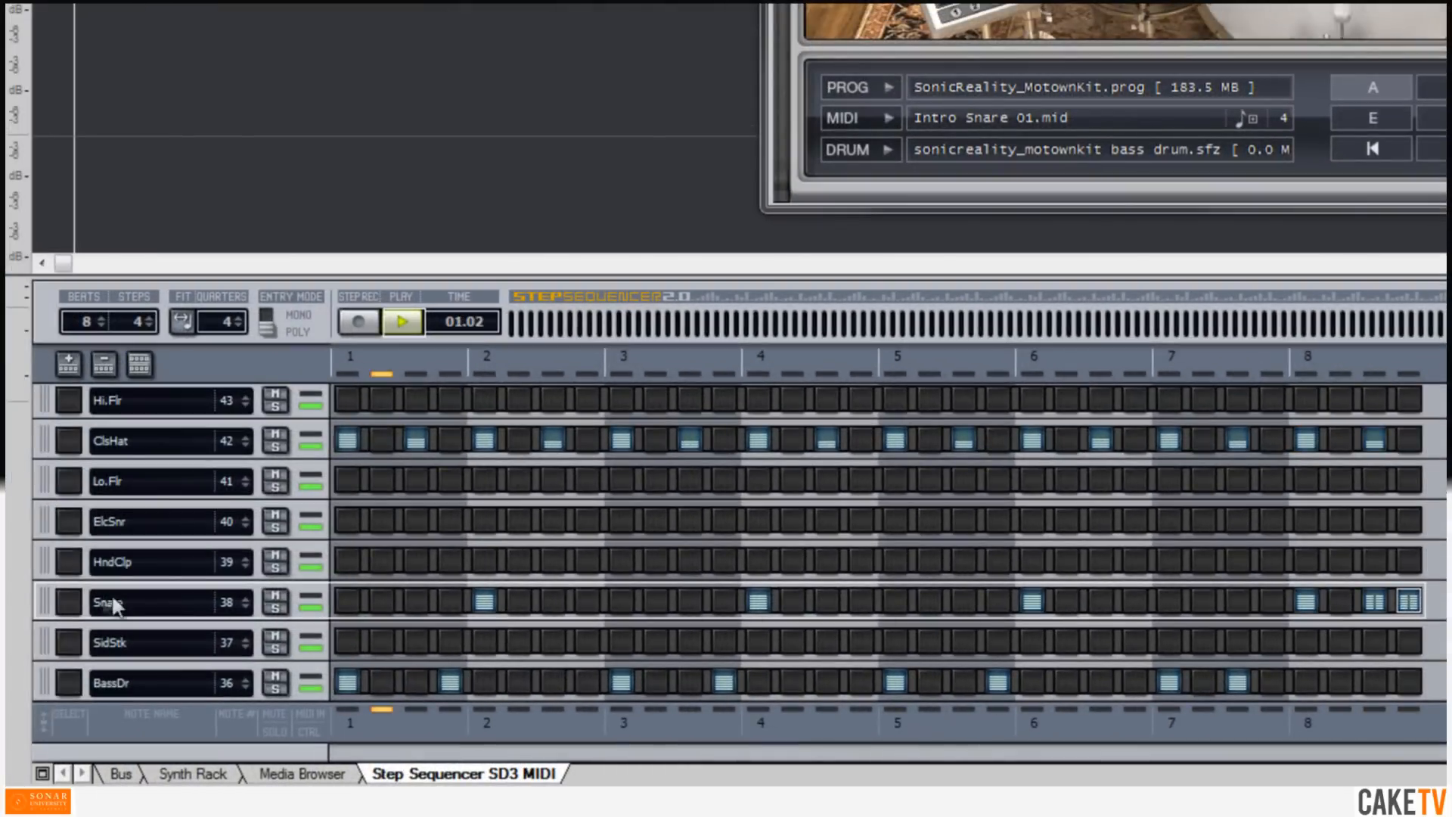
click(67, 603)
drag(265, 624, 266, 632)
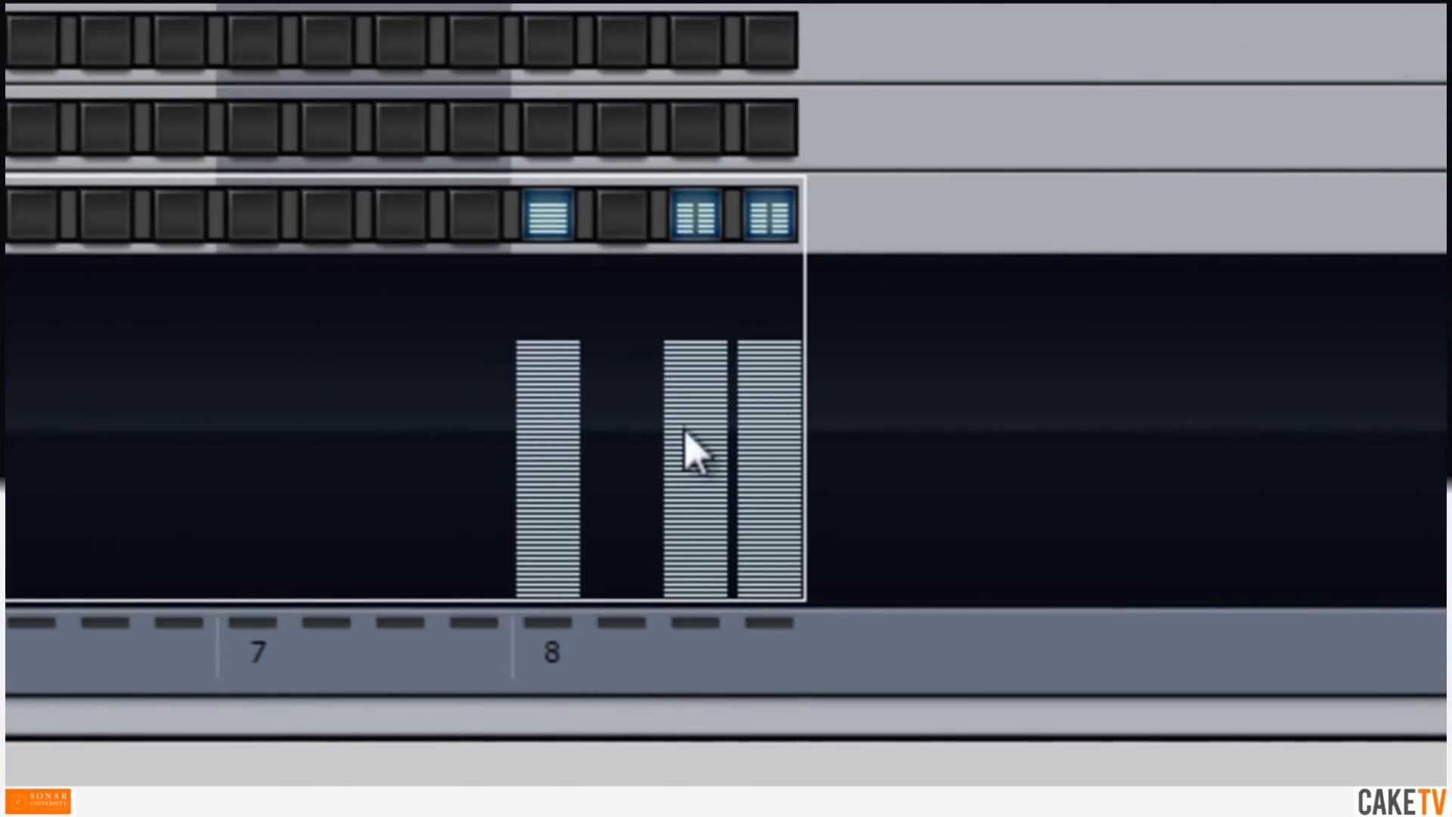
Step: Lower the velocities of the Snare flams on steps 31 and 32 to about 57 and 30
click(692, 422)
click(774, 491)
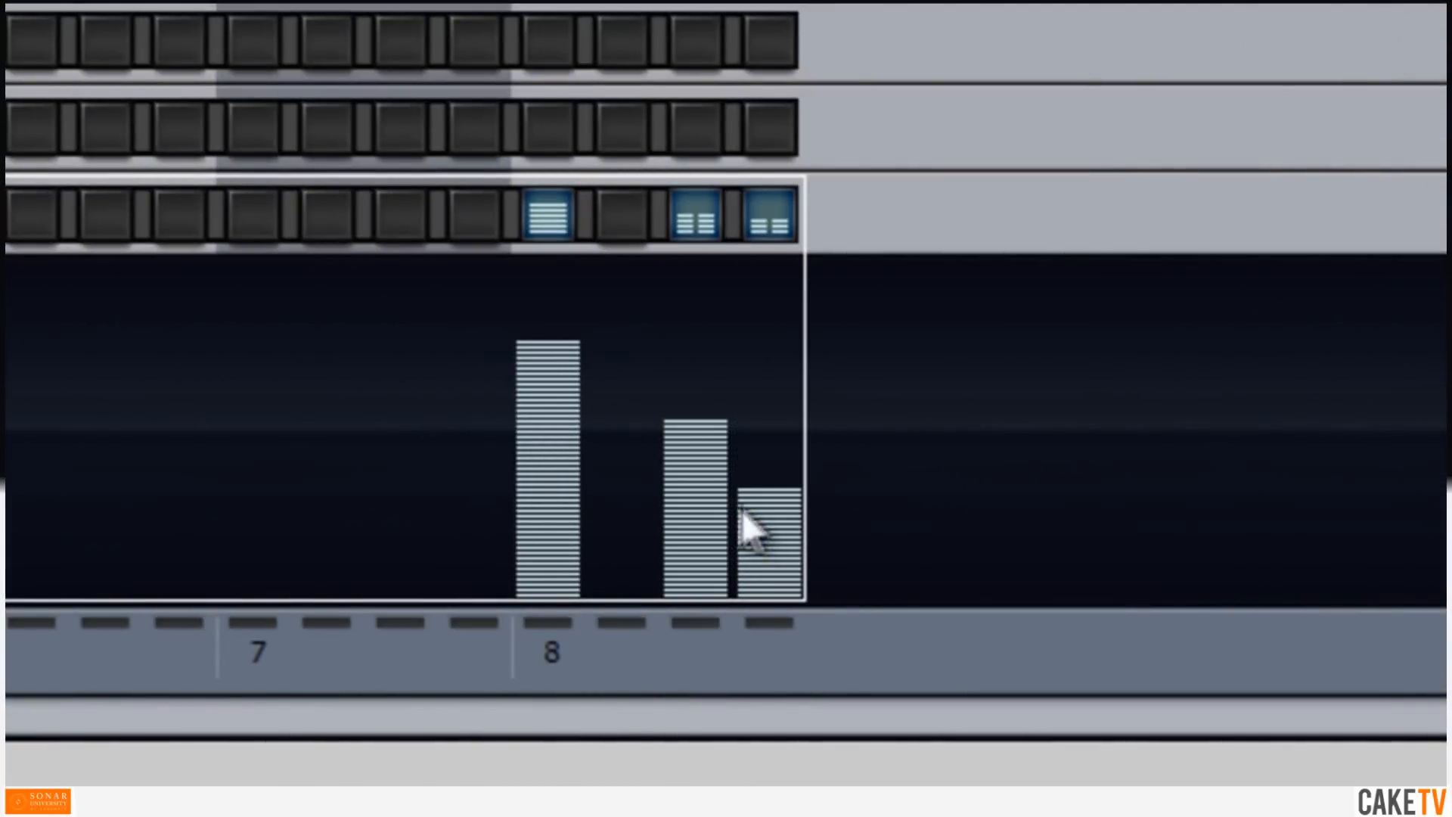
click(711, 453)
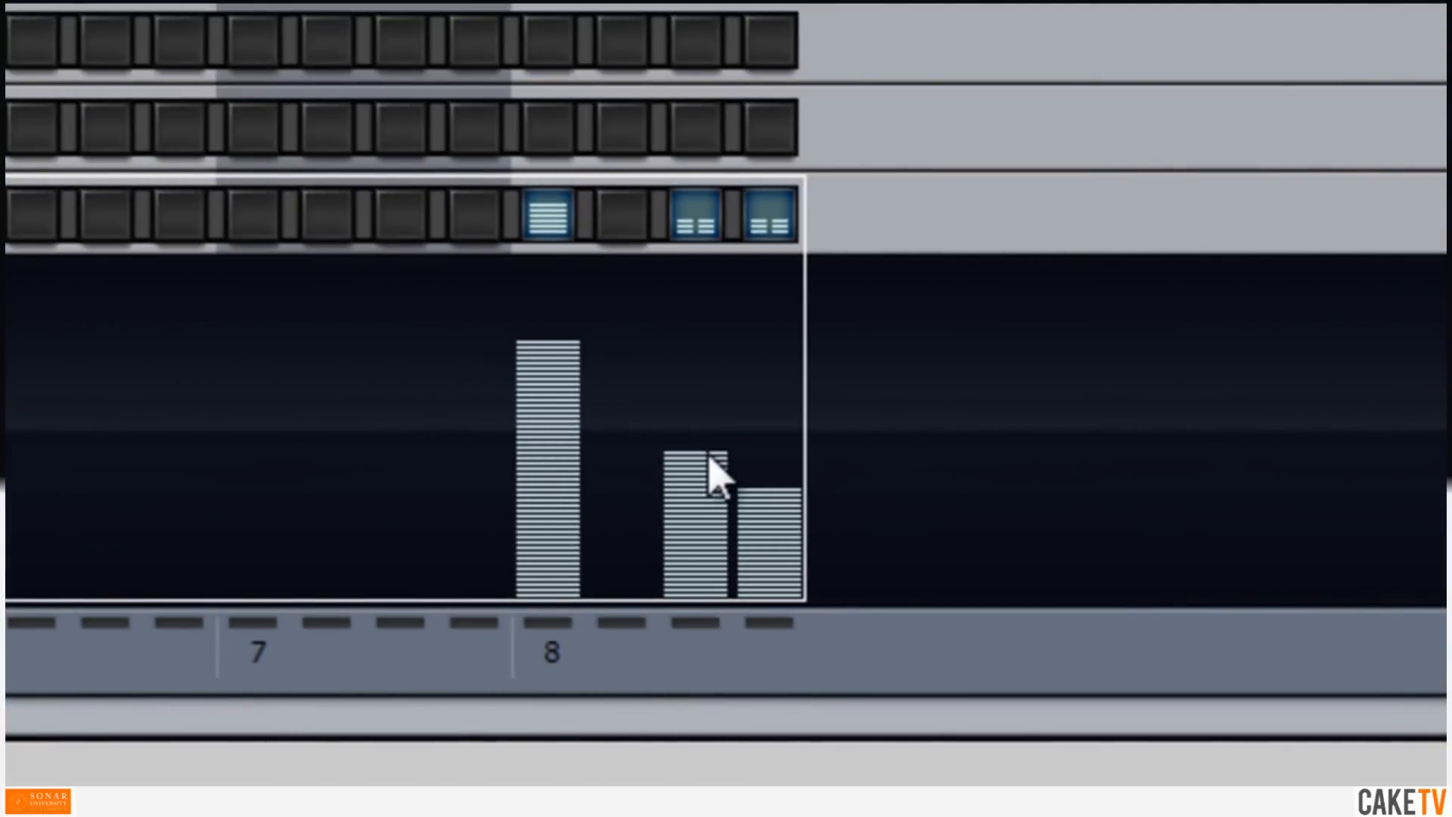
click(772, 521)
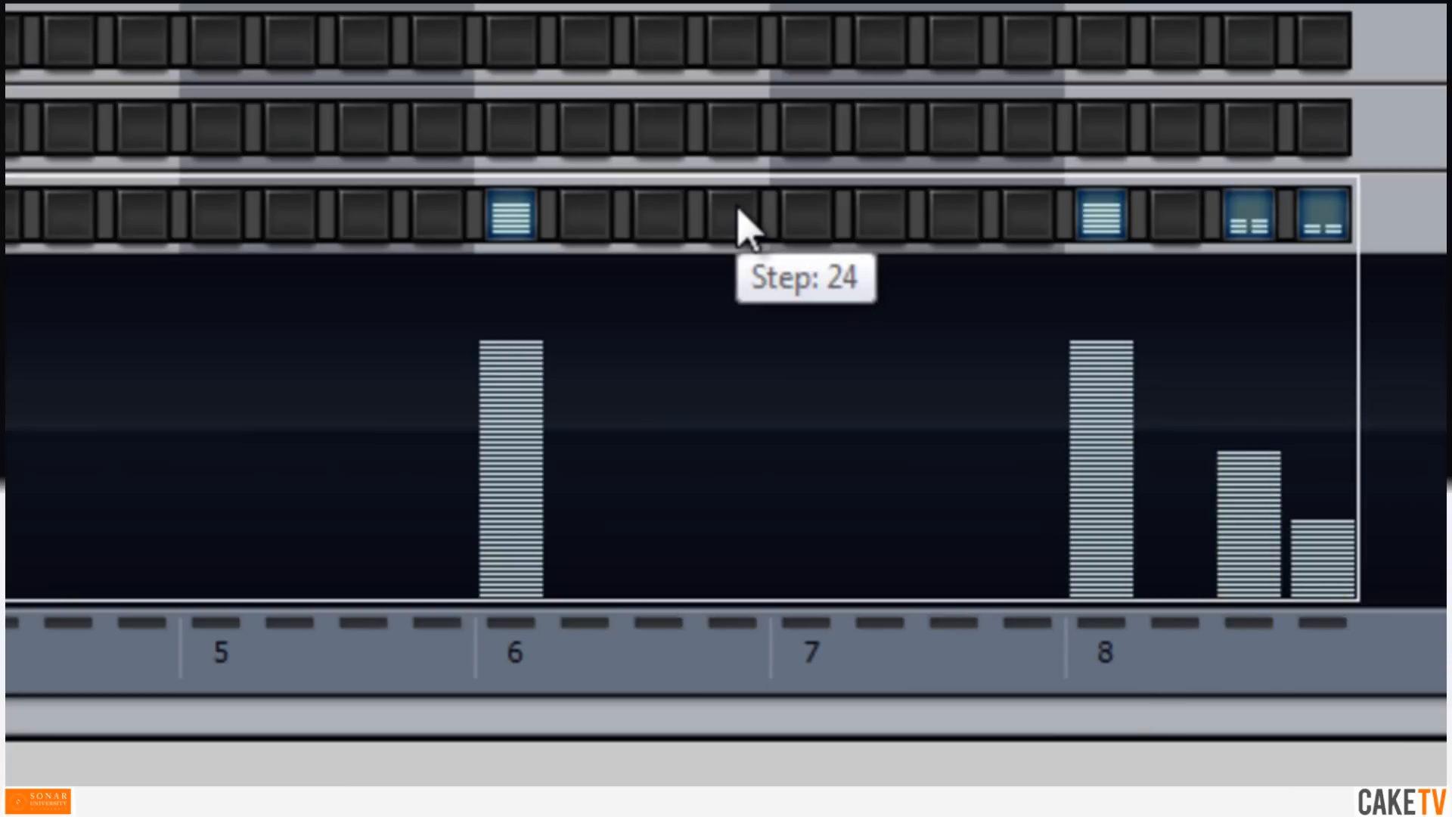
Step: Add Snare hits on steps 8, 16 and 24 and lower their velocities to about 25
click(739, 212)
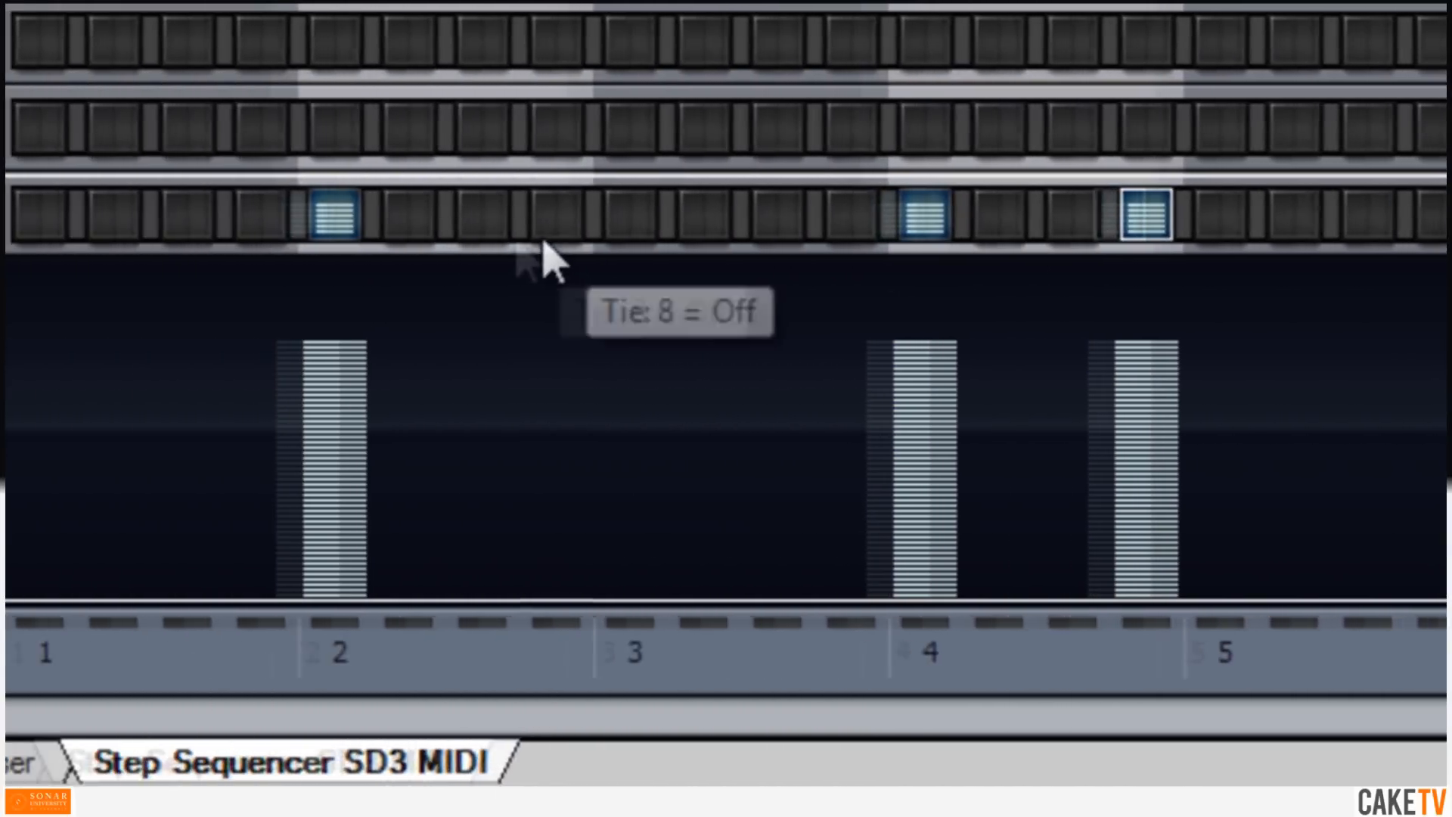
click(137, 216)
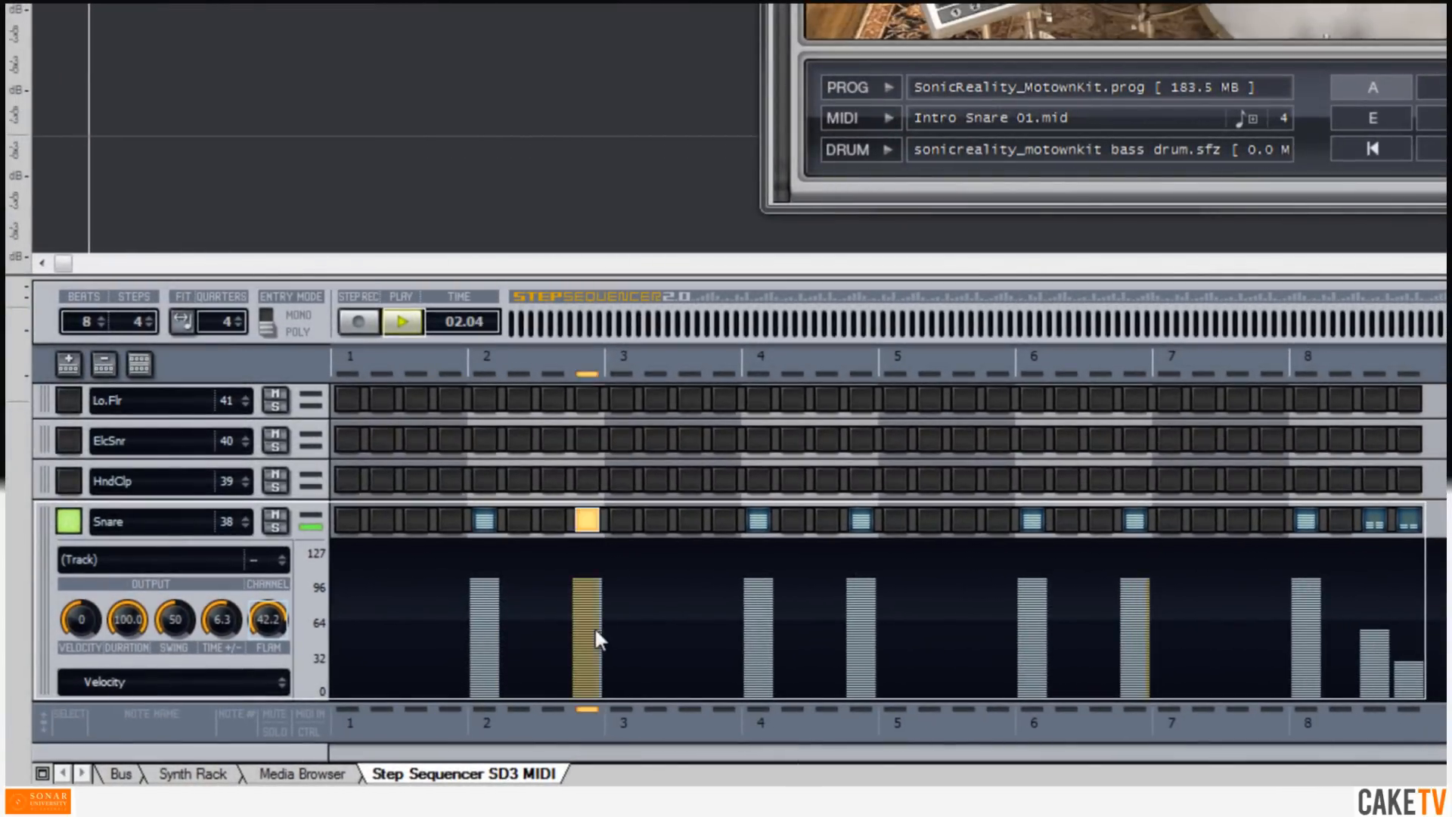
click(584, 655)
click(861, 655)
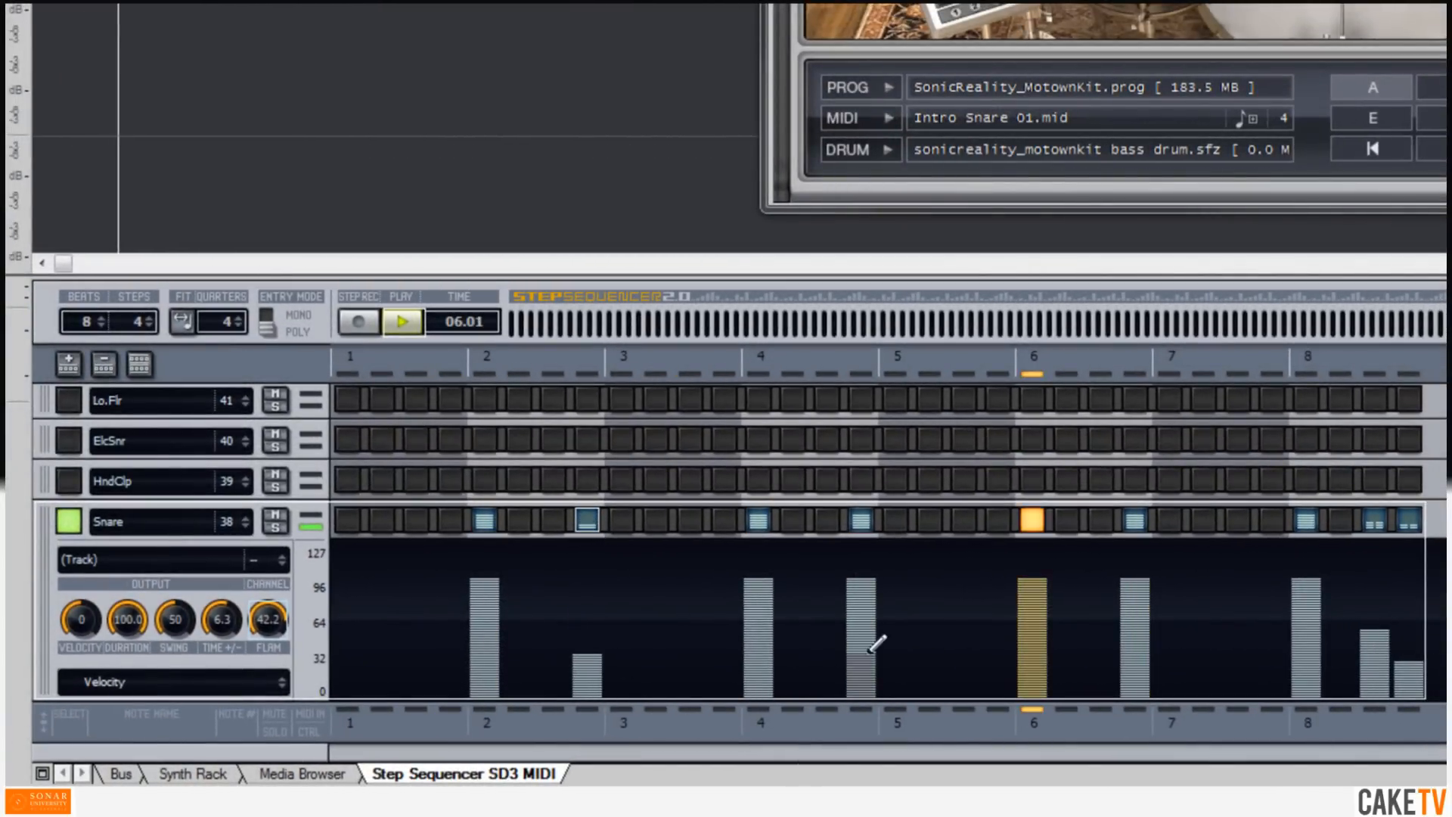
click(1134, 655)
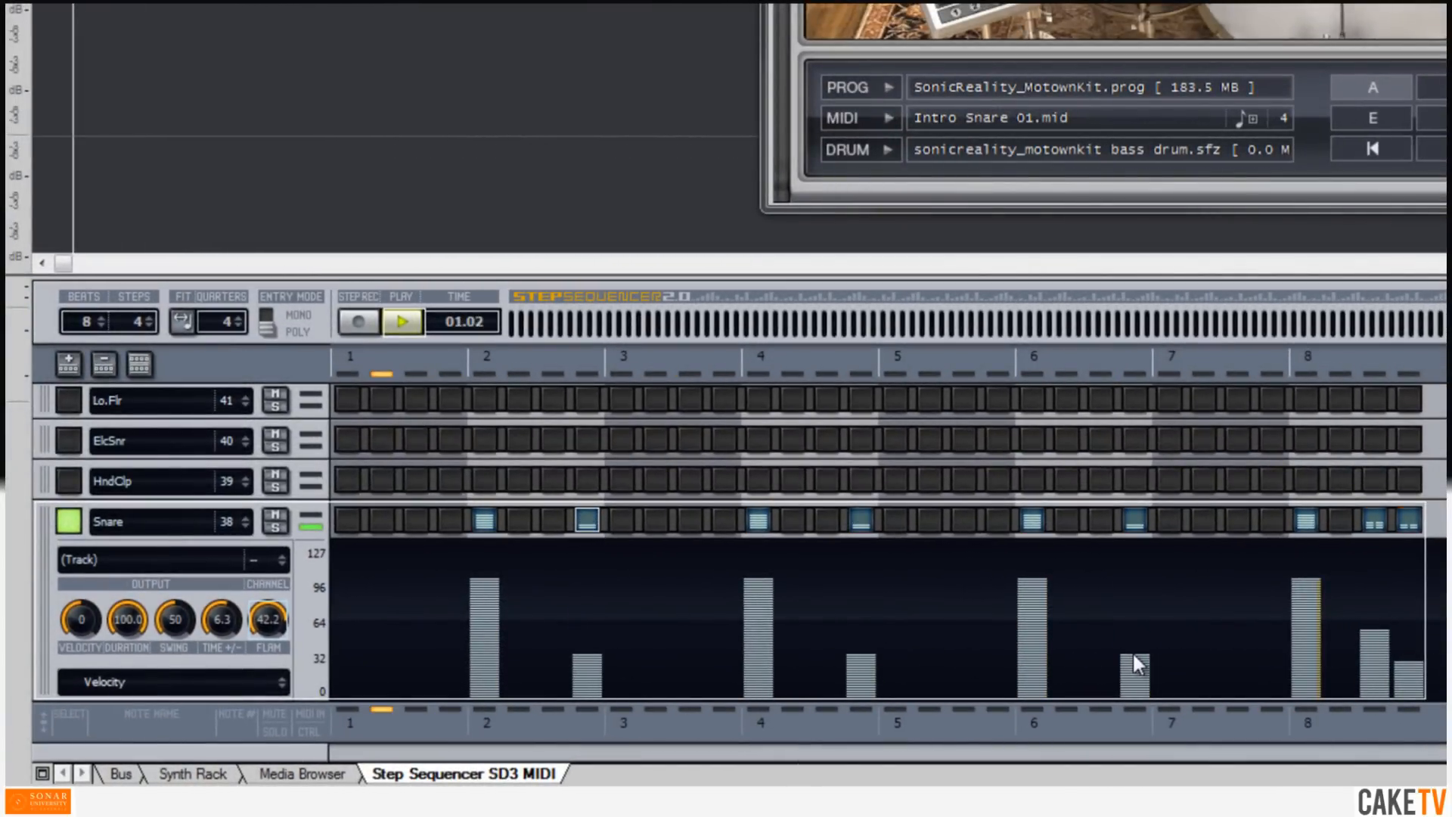
click(1132, 667)
click(861, 670)
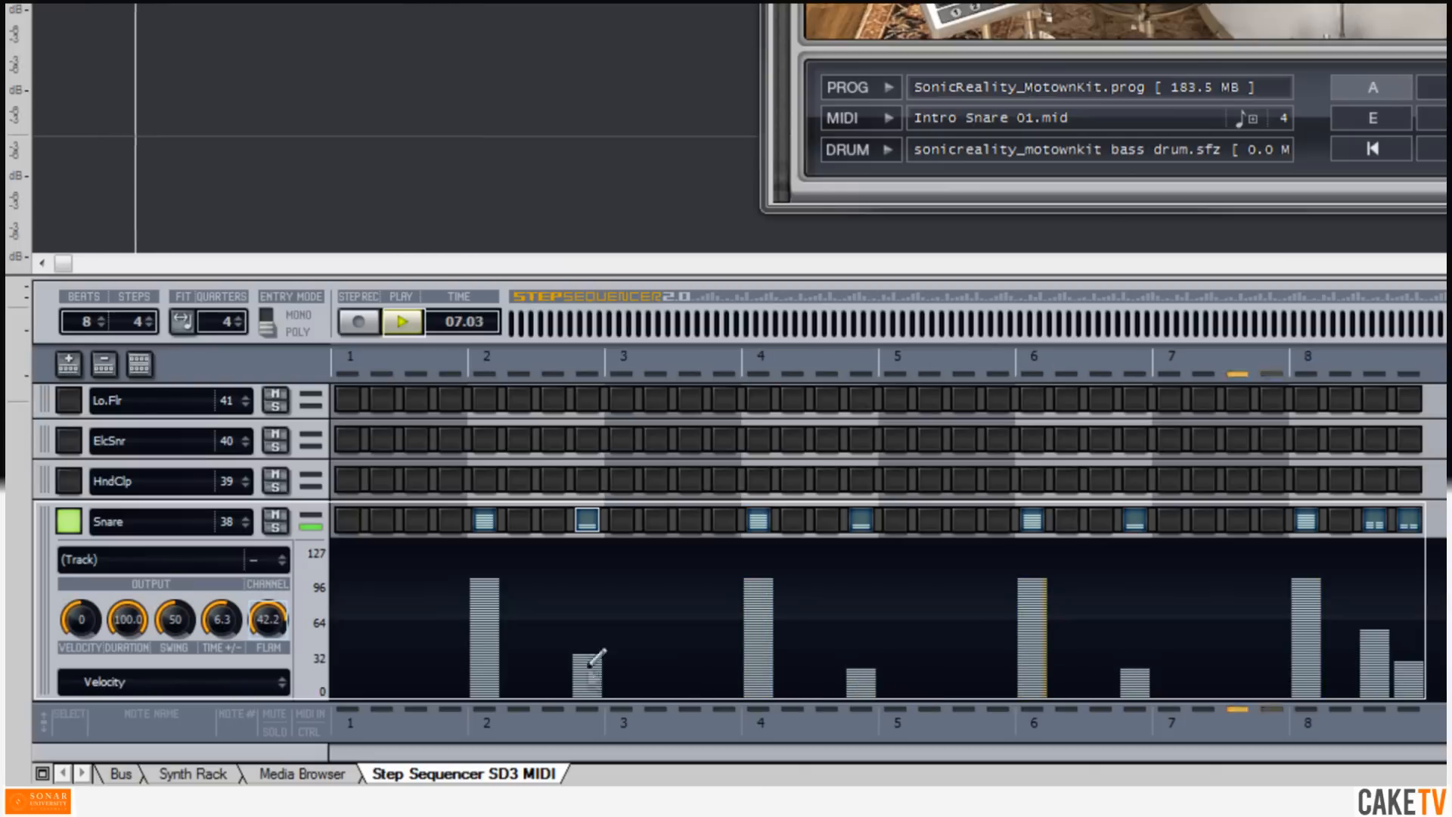
click(589, 666)
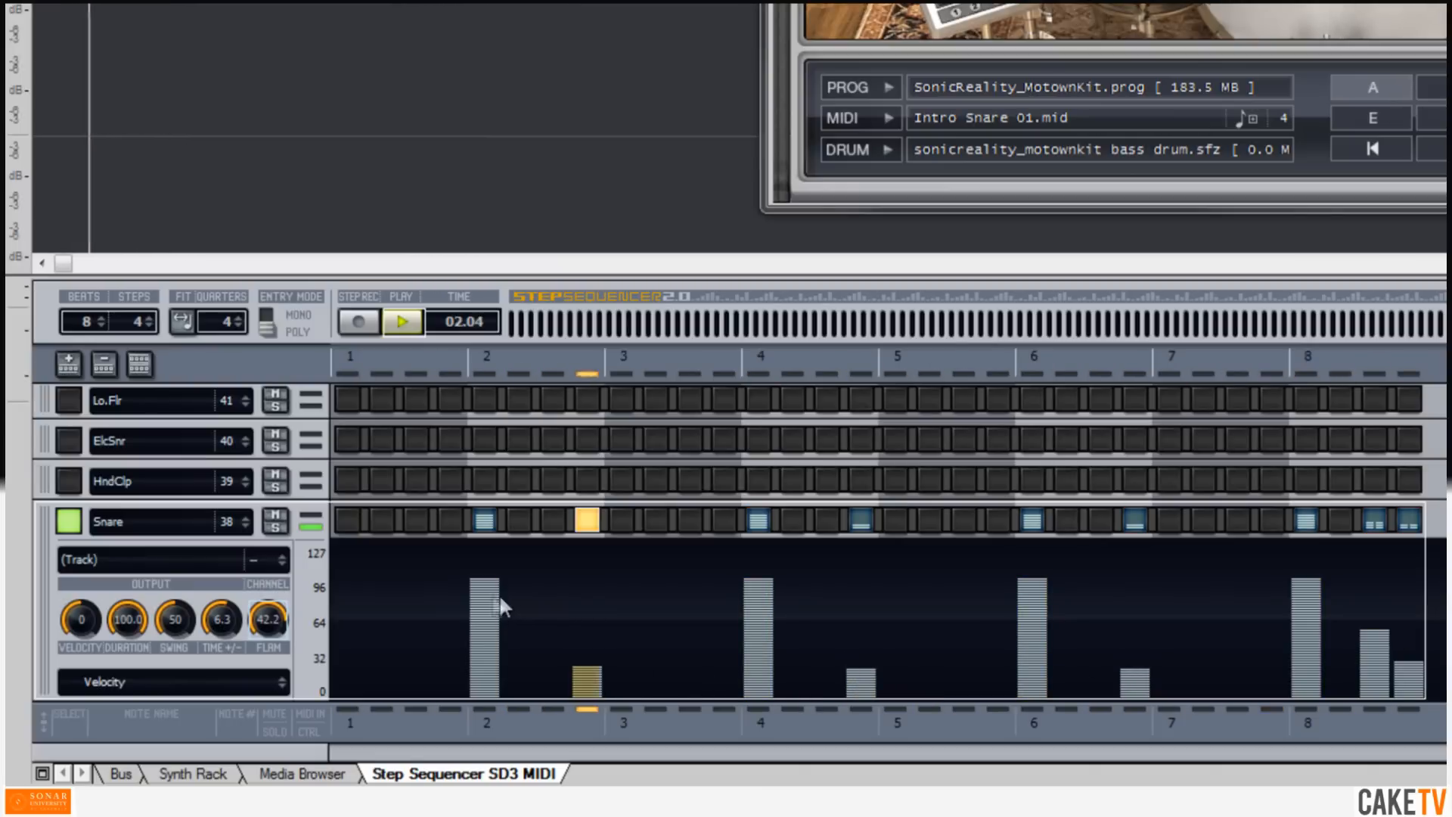
Step: Draw Snare time offsets of about 25, 33 and 29 on steps 8, 16 and 24, and stop playback
click(162, 681)
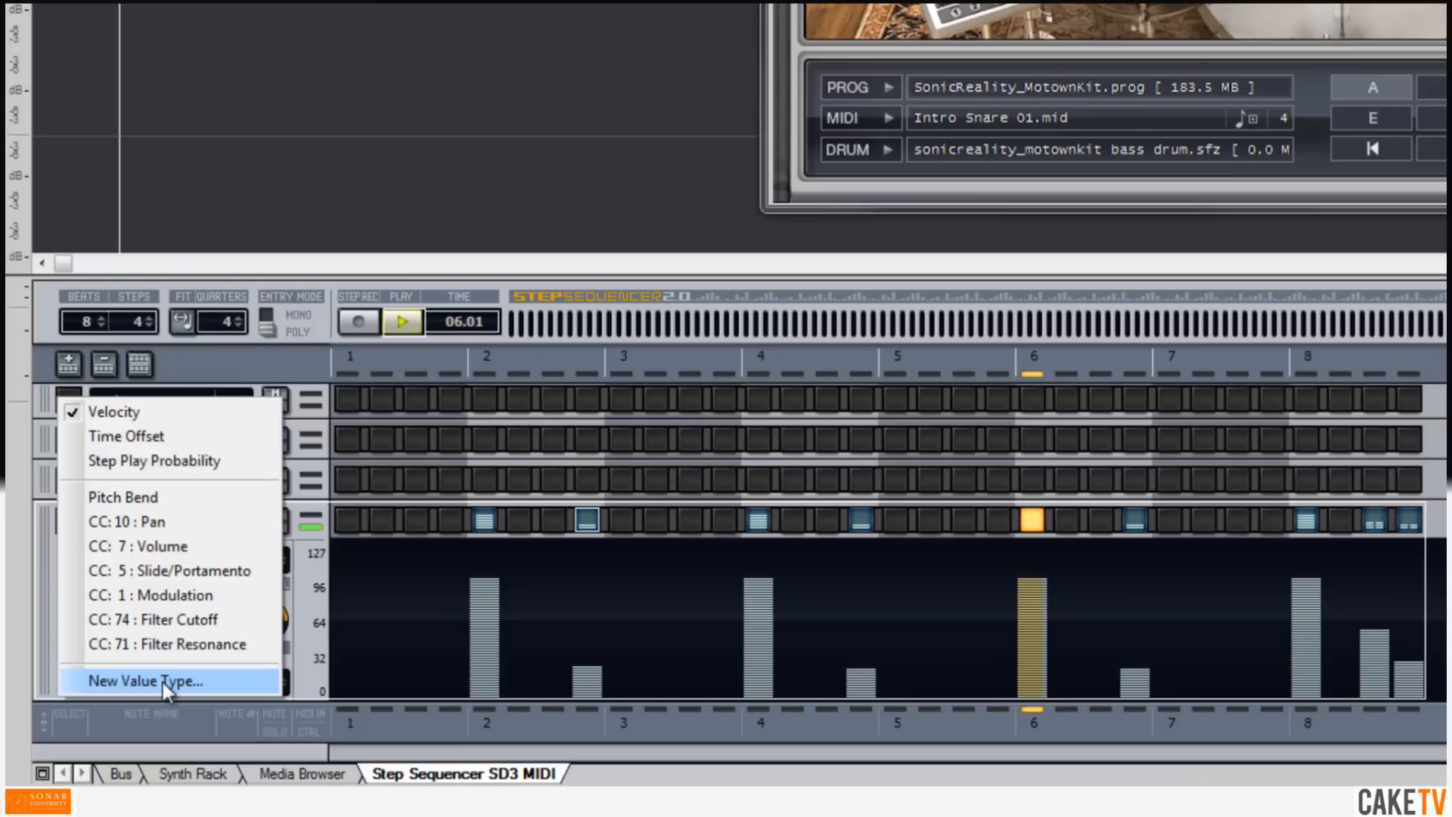
click(182, 436)
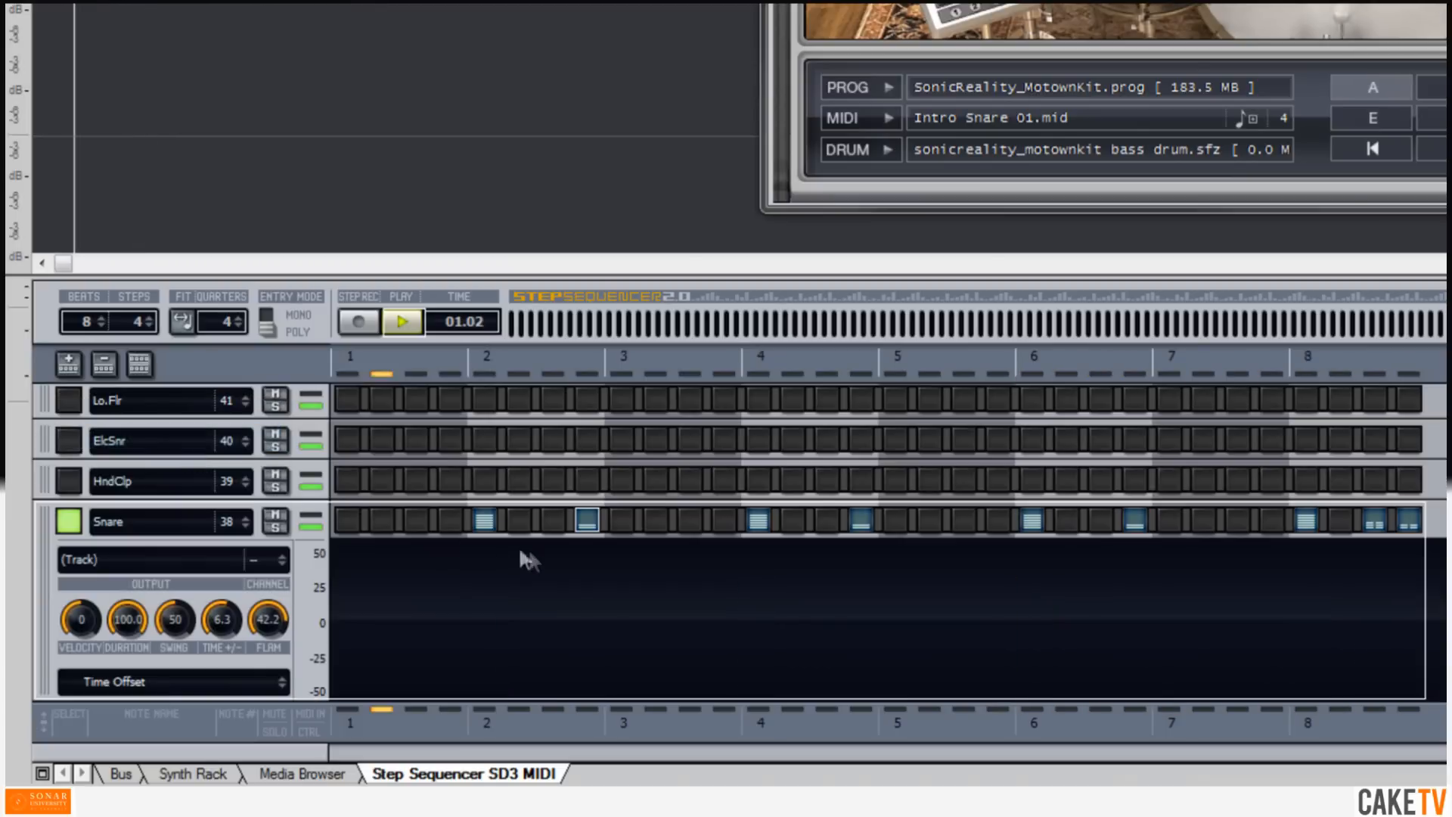
click(587, 587)
click(861, 578)
click(1135, 584)
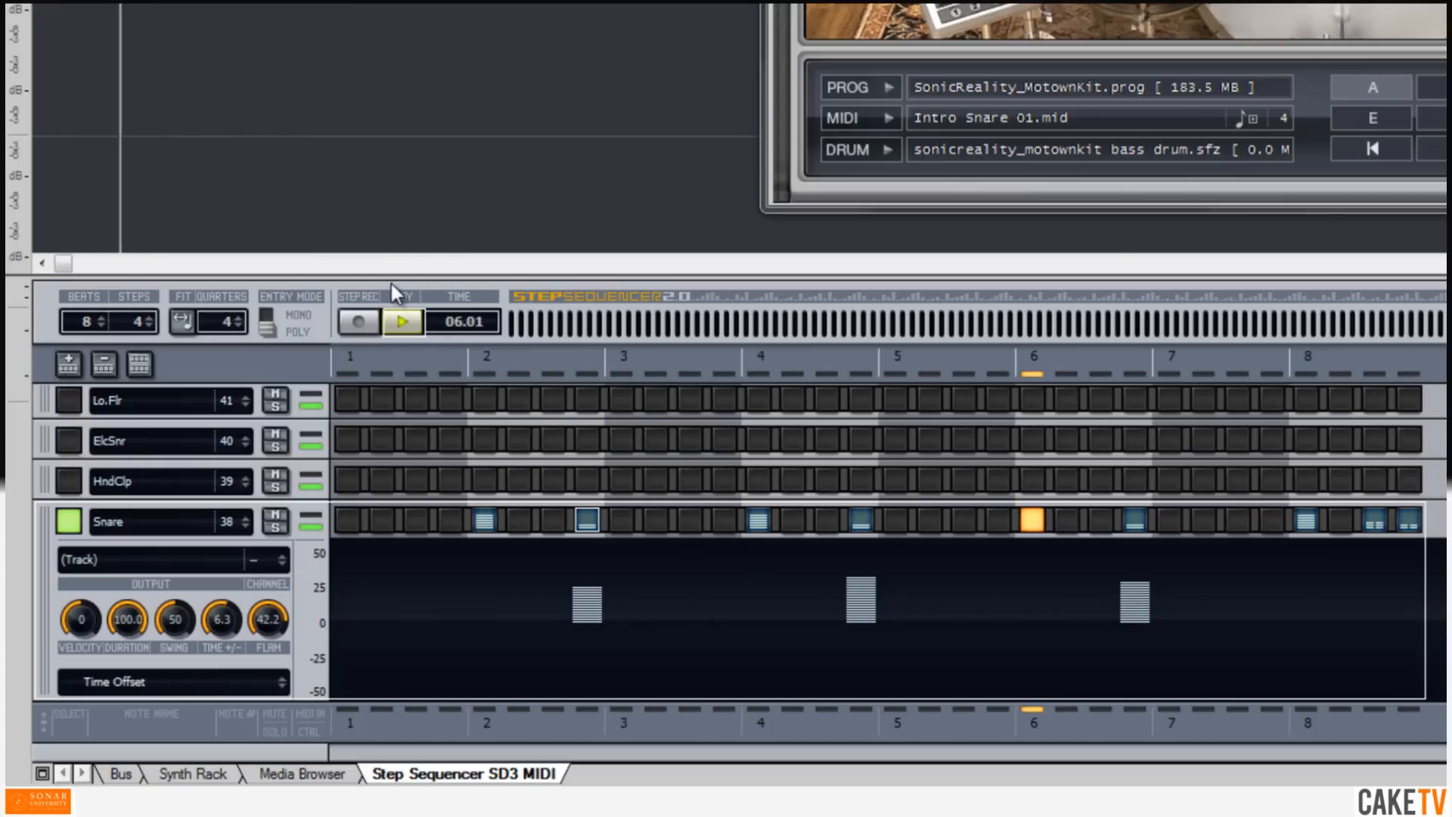
click(402, 317)
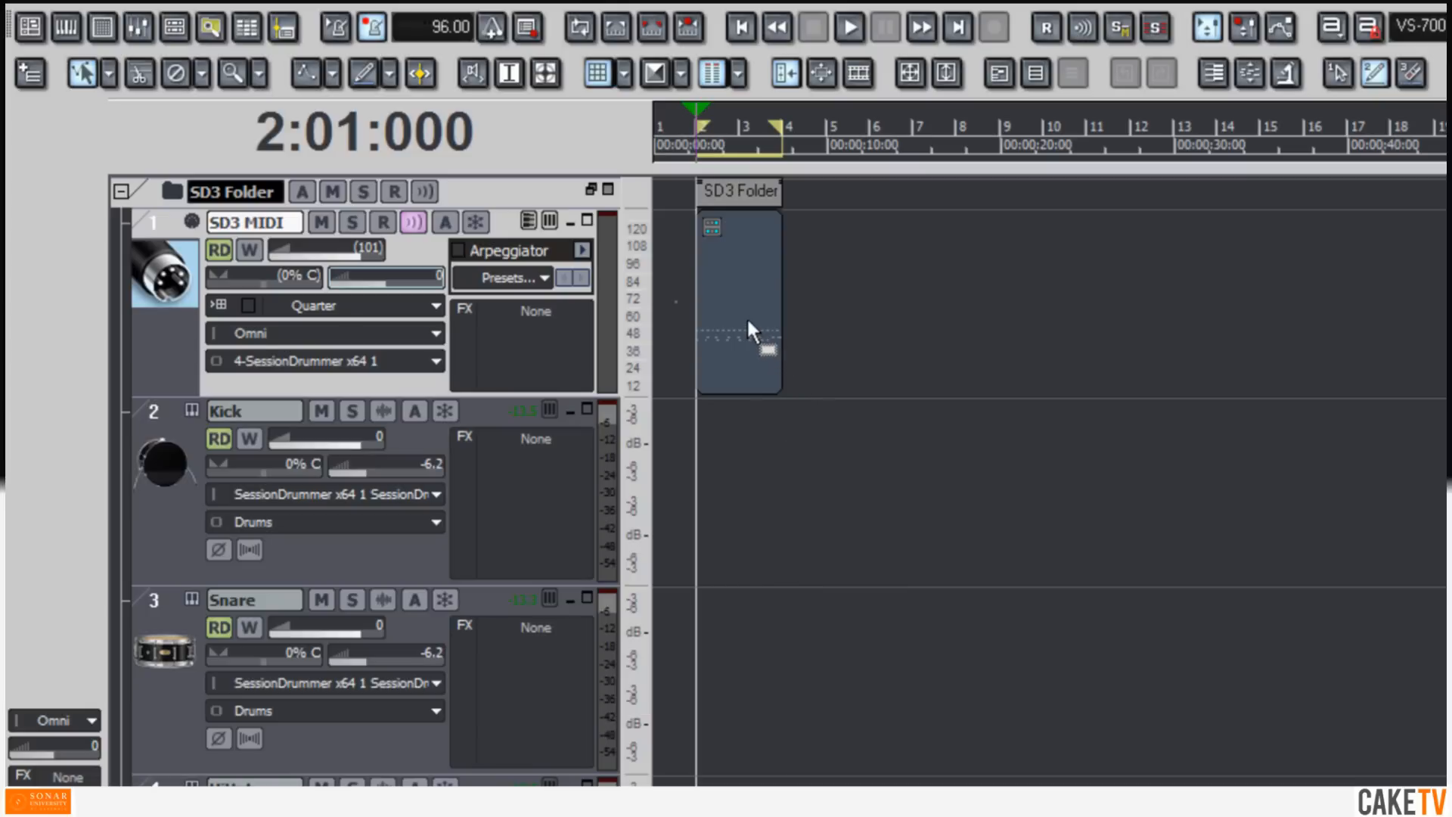
Step: Extend the SD3 MIDI pattern clip to span measure 1 to the start of measure 17, and set the loop points to it
drag(748, 322, 1353, 323)
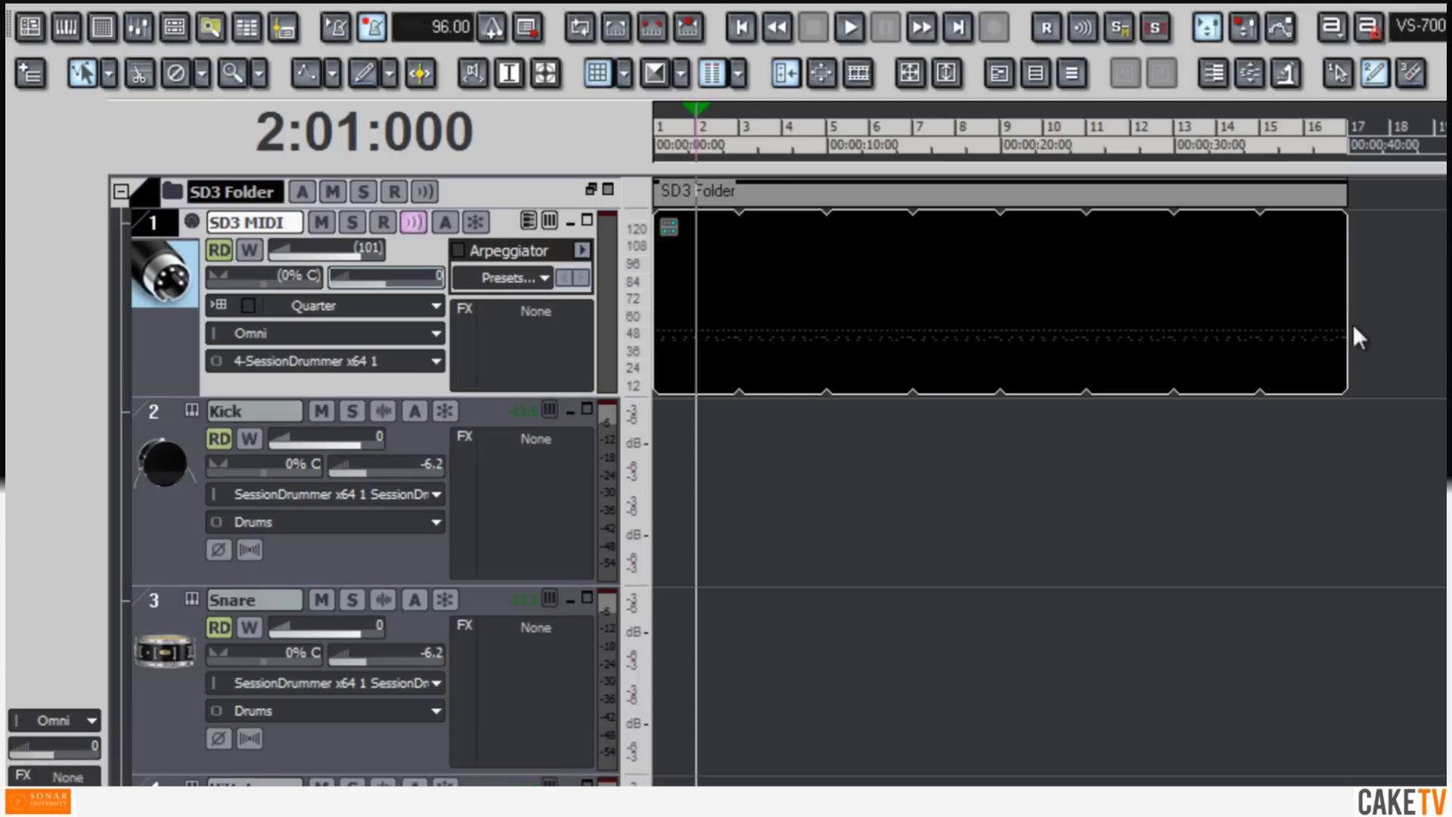
click(623, 34)
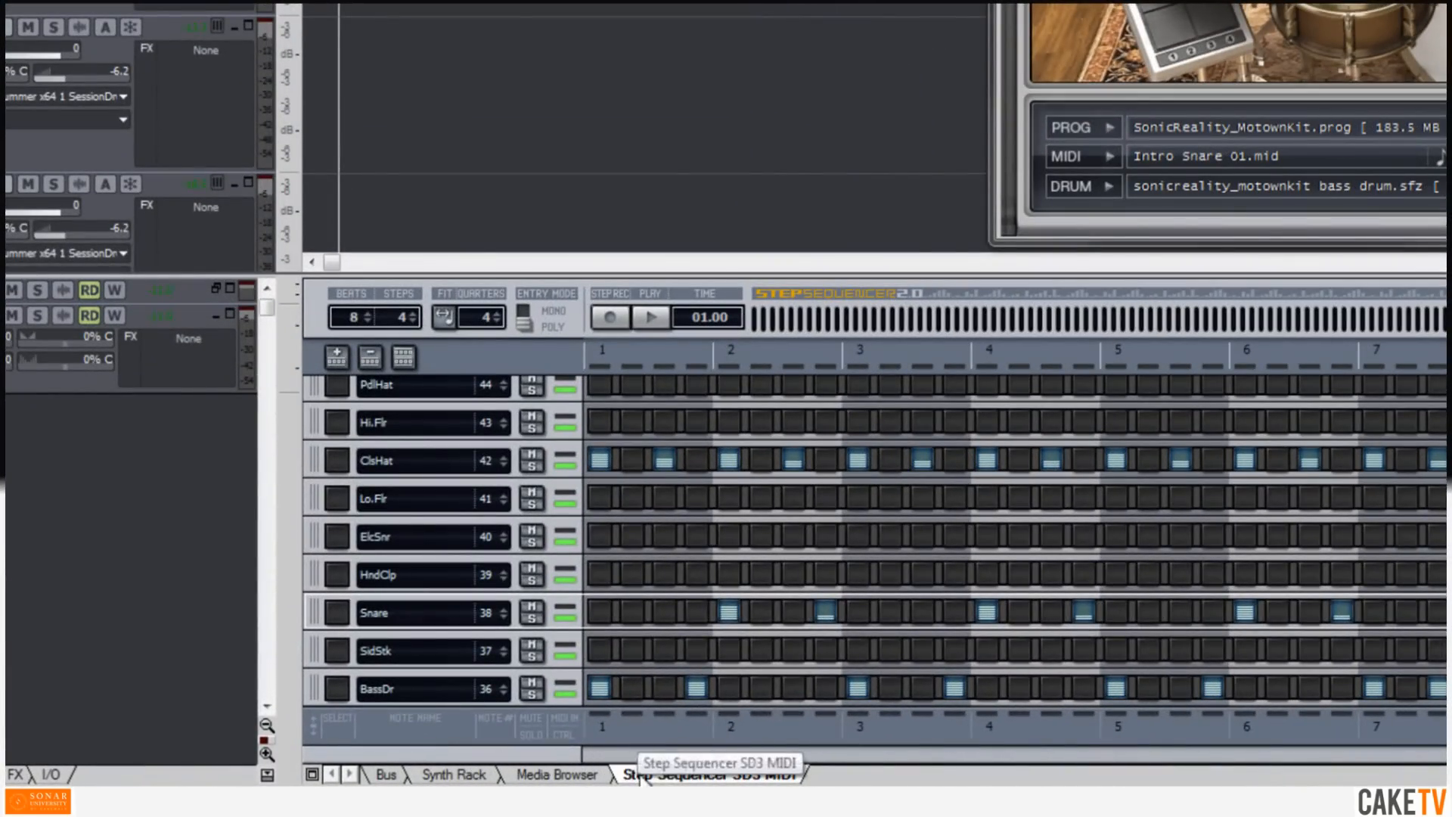
Step: Close the Step Sequencer SD3 MIDI view and reopen it for the drum clip
right_click(641, 775)
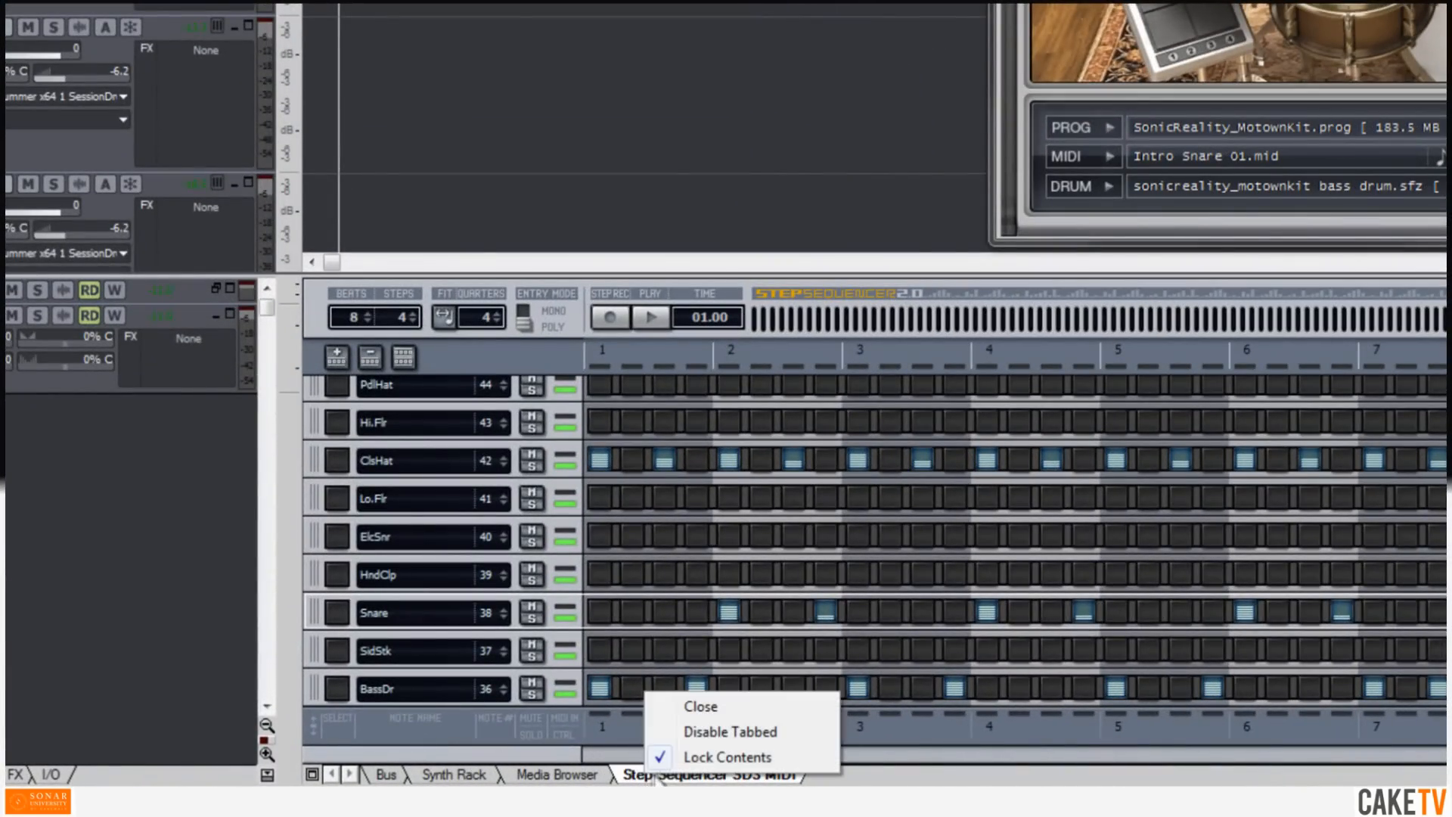
click(714, 708)
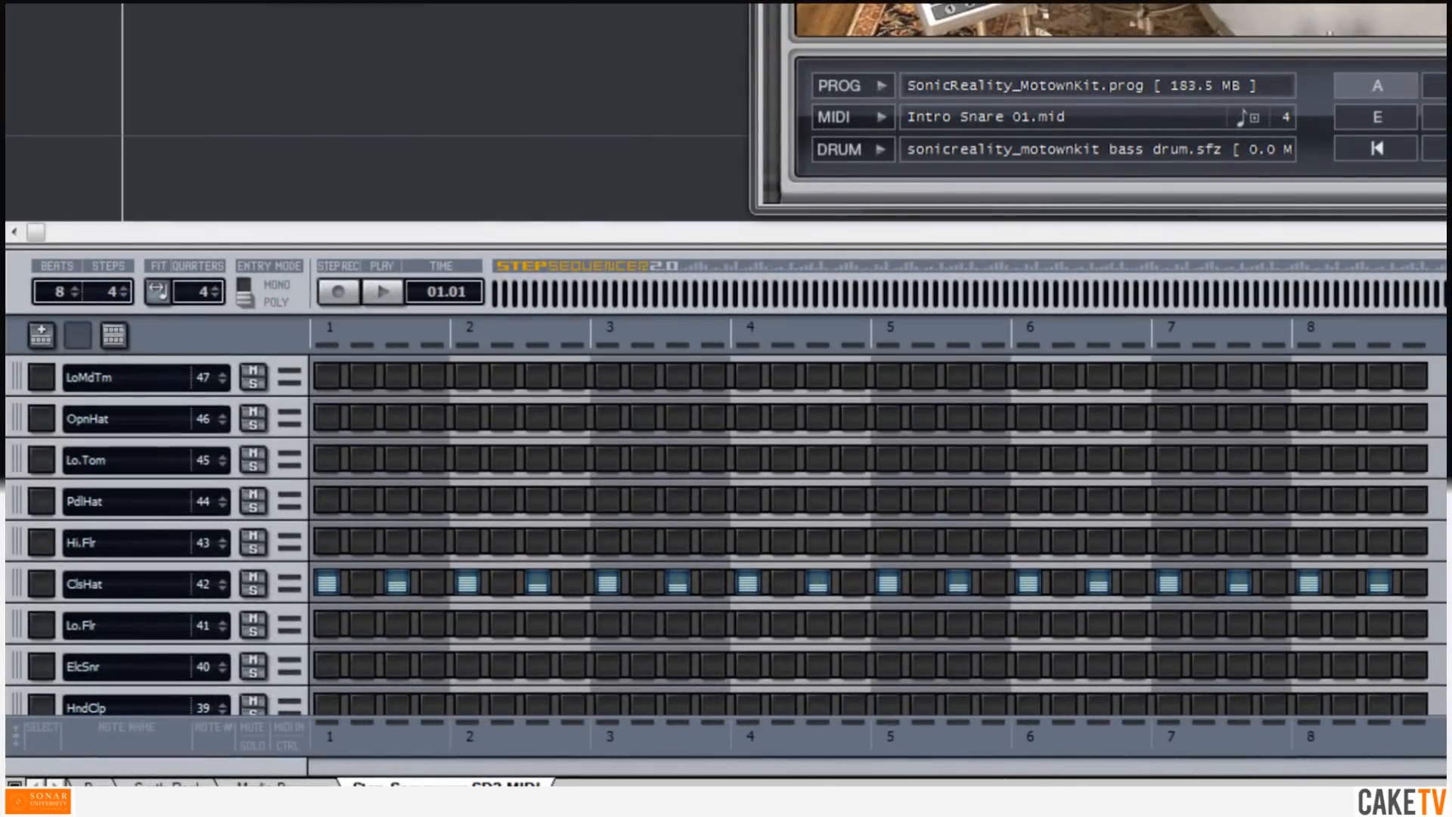
scroll(726, 534, down, 3)
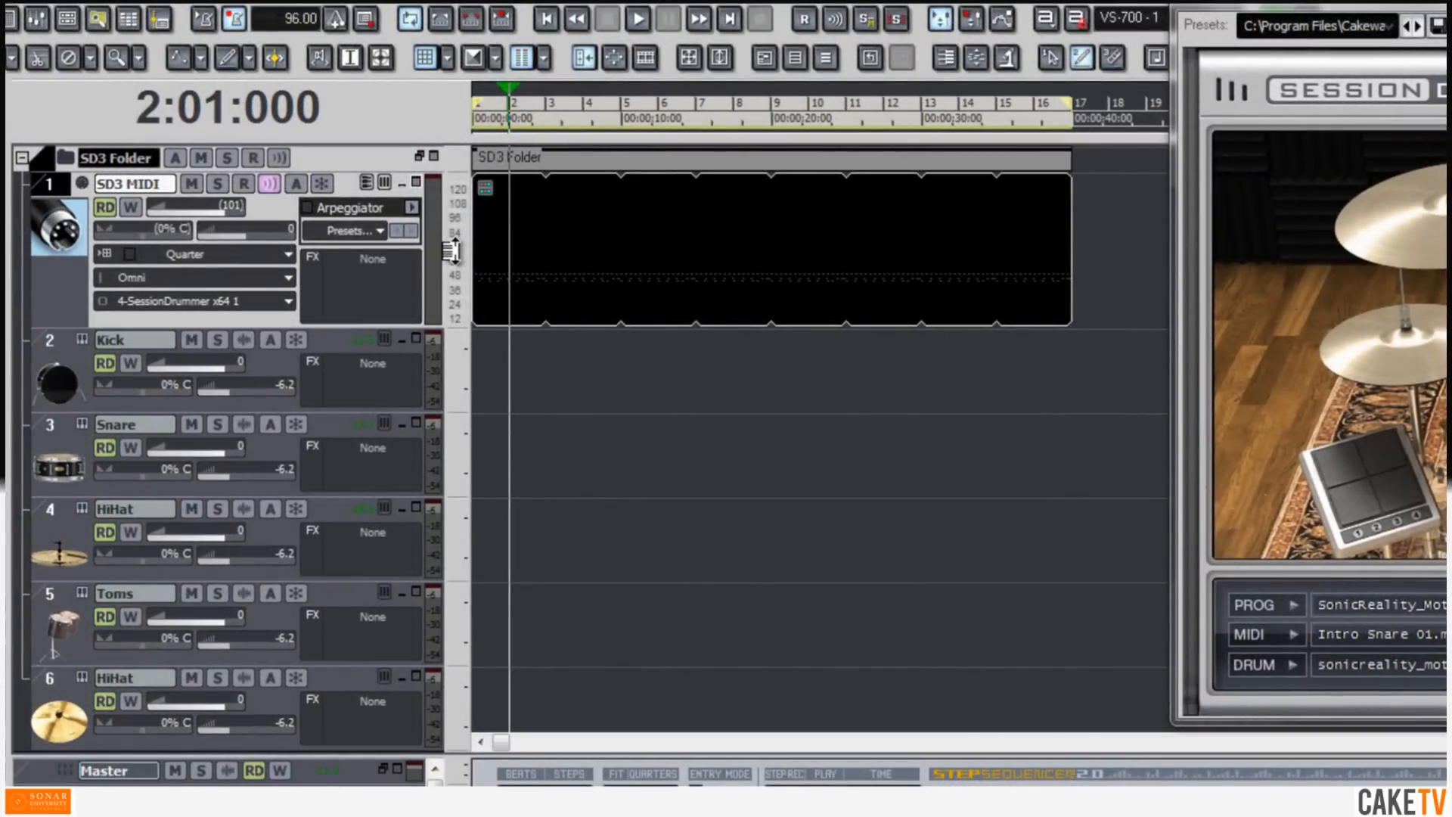
Step: Show layers on the SD3 MIDI track and insert a second, empty layer
right_click(451, 251)
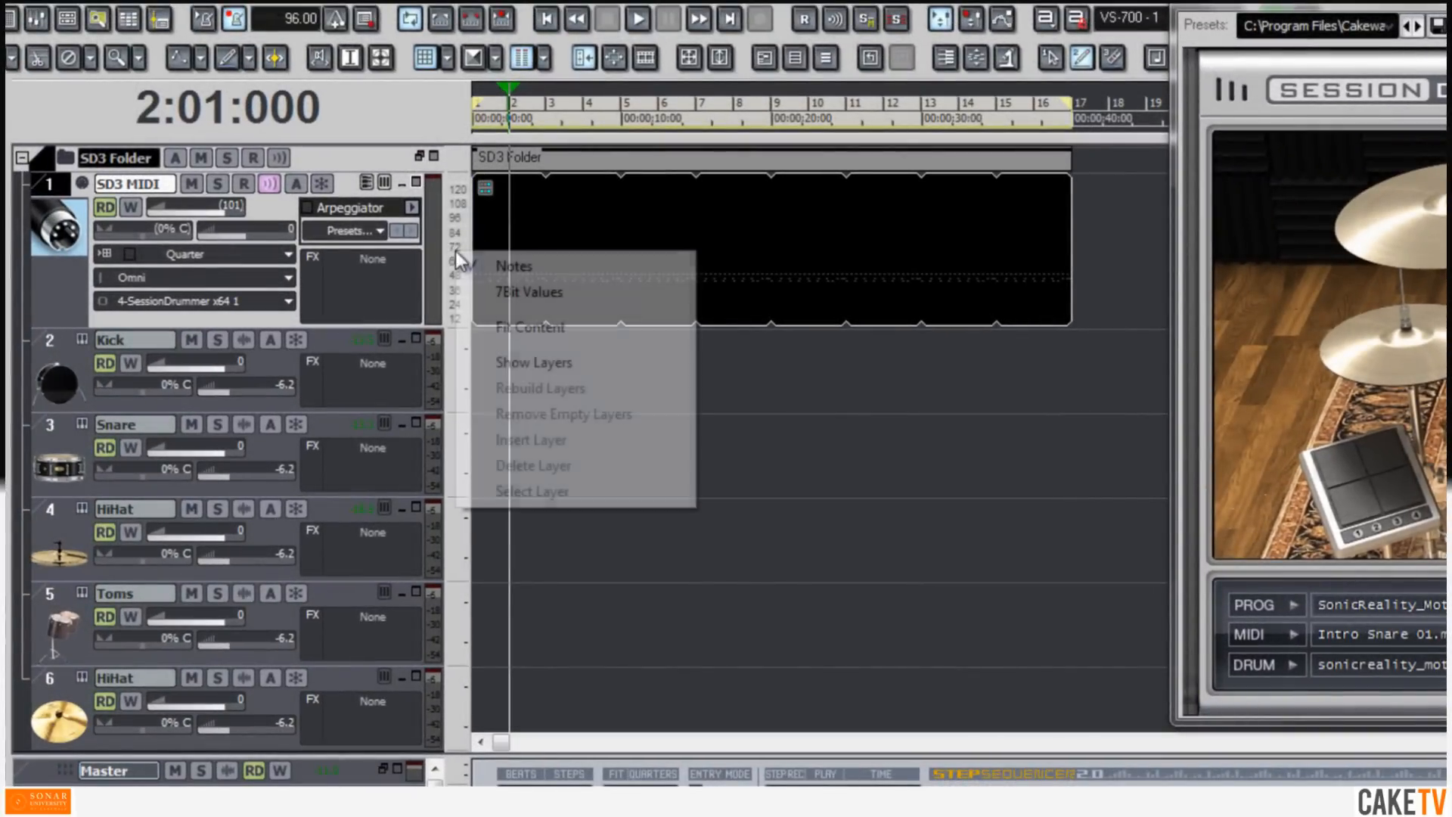
click(516, 369)
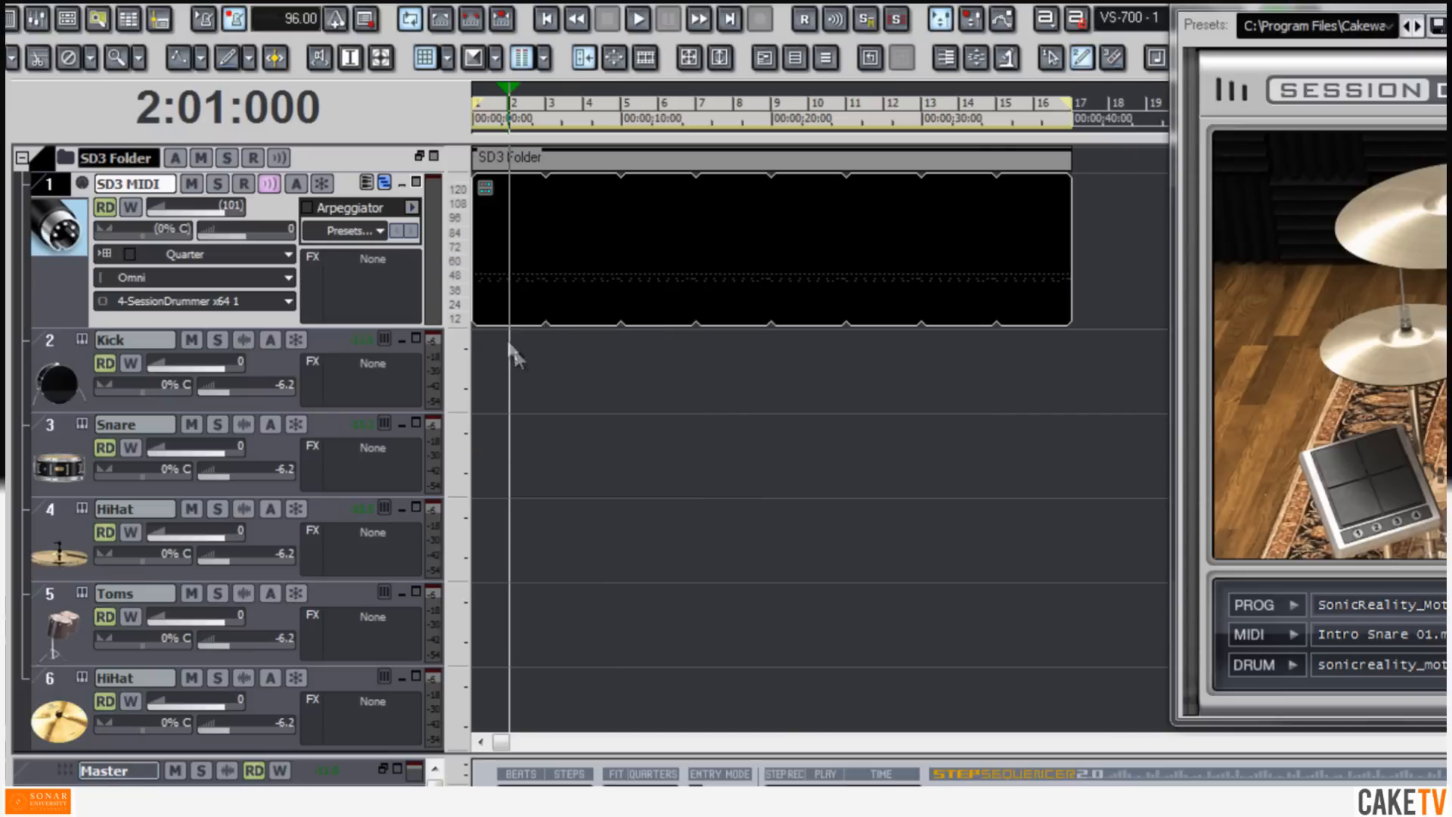
right_click(453, 261)
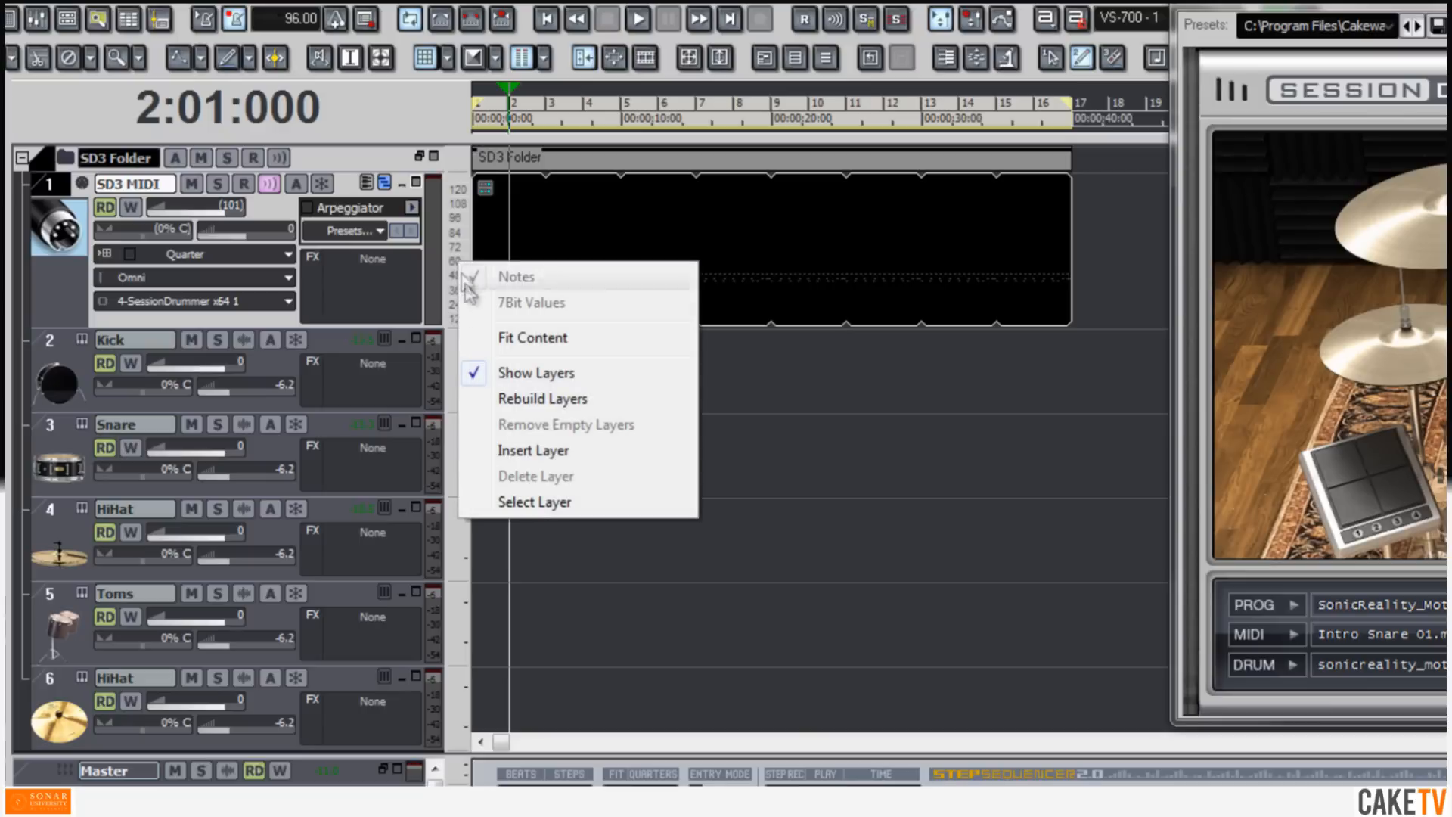
click(557, 451)
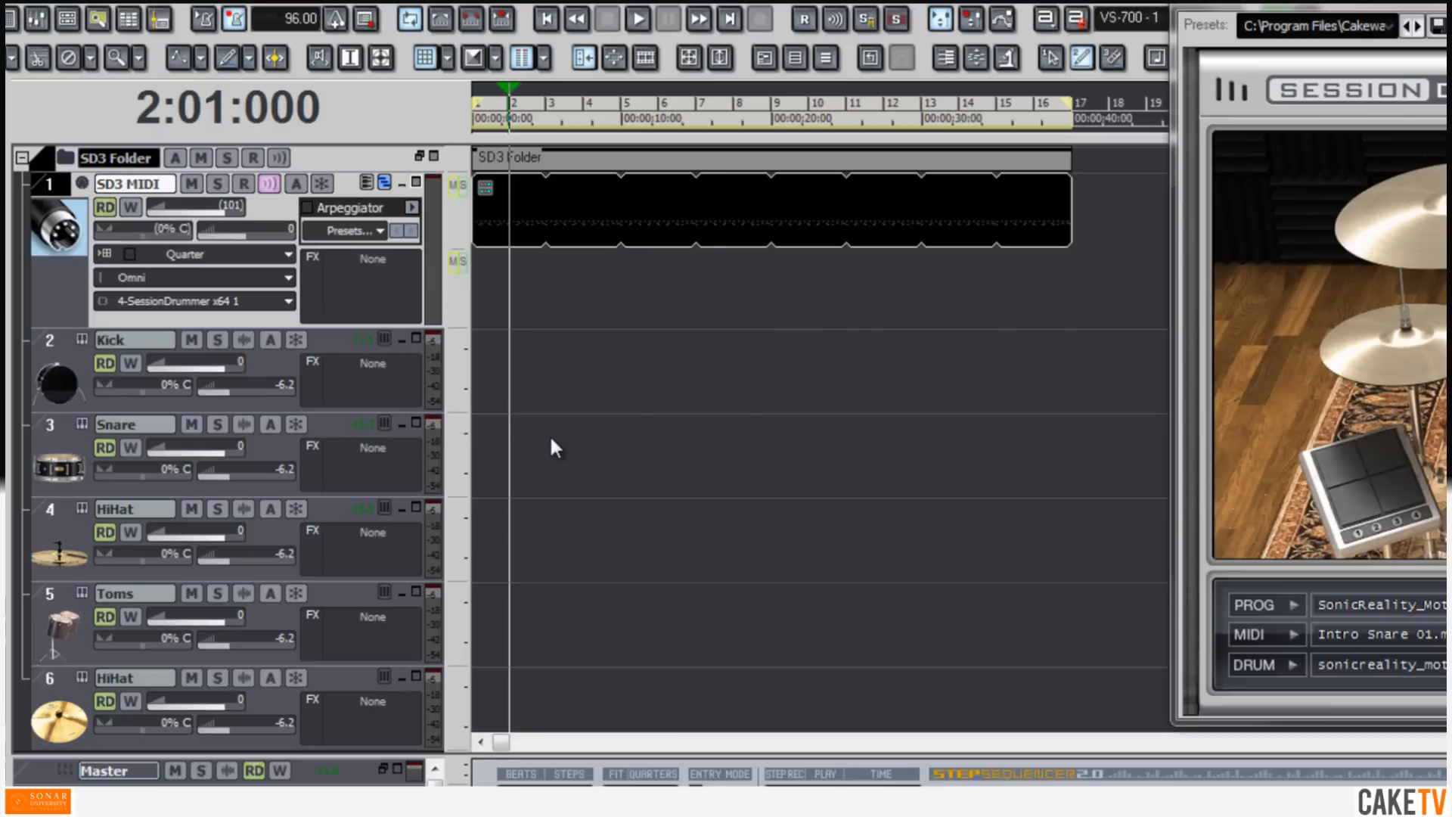
Step: Maximize the SD3 MIDI track and fit the clip's notes vertically to the layer height
click(415, 183)
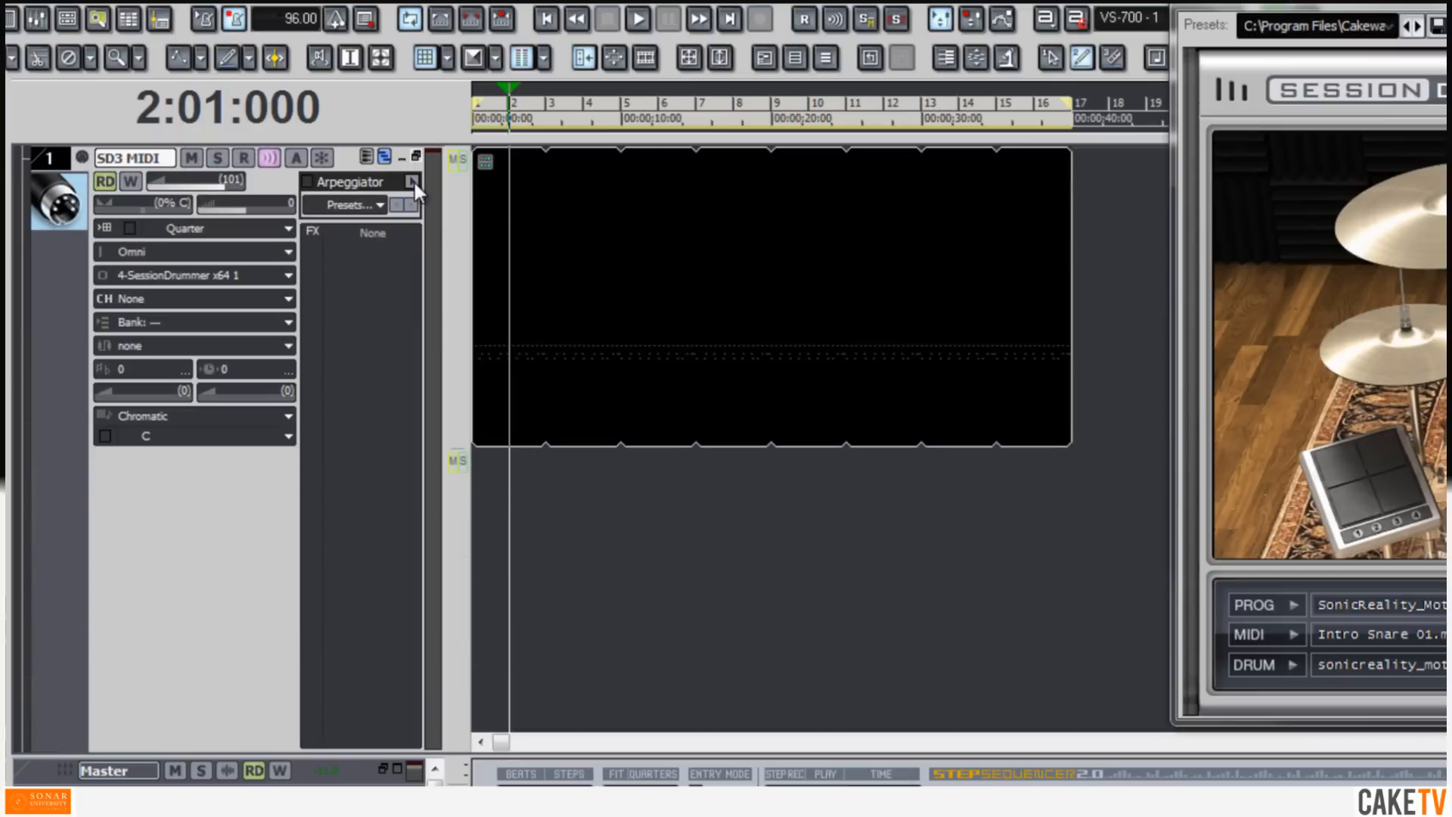
right_click(455, 263)
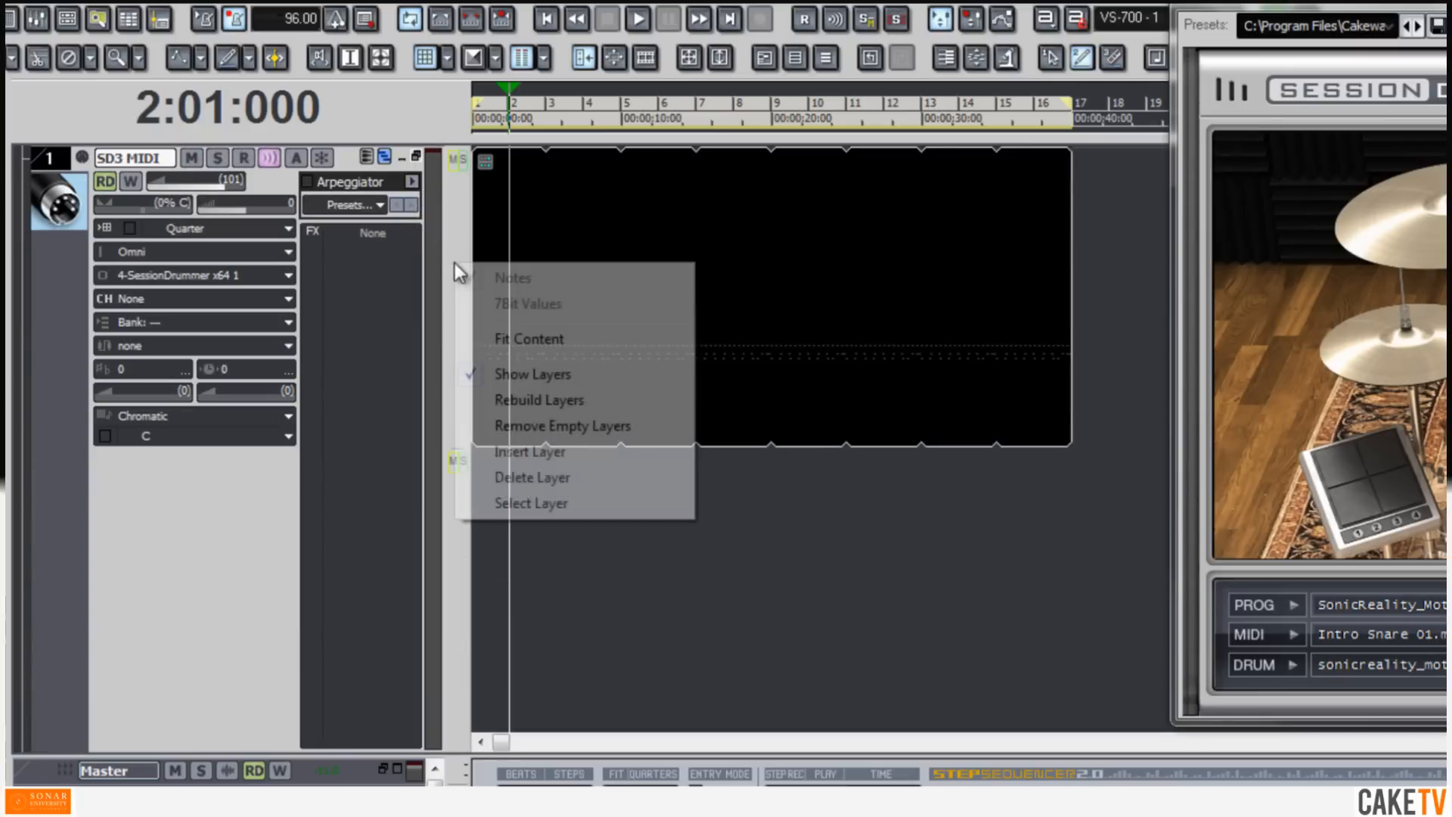
click(517, 334)
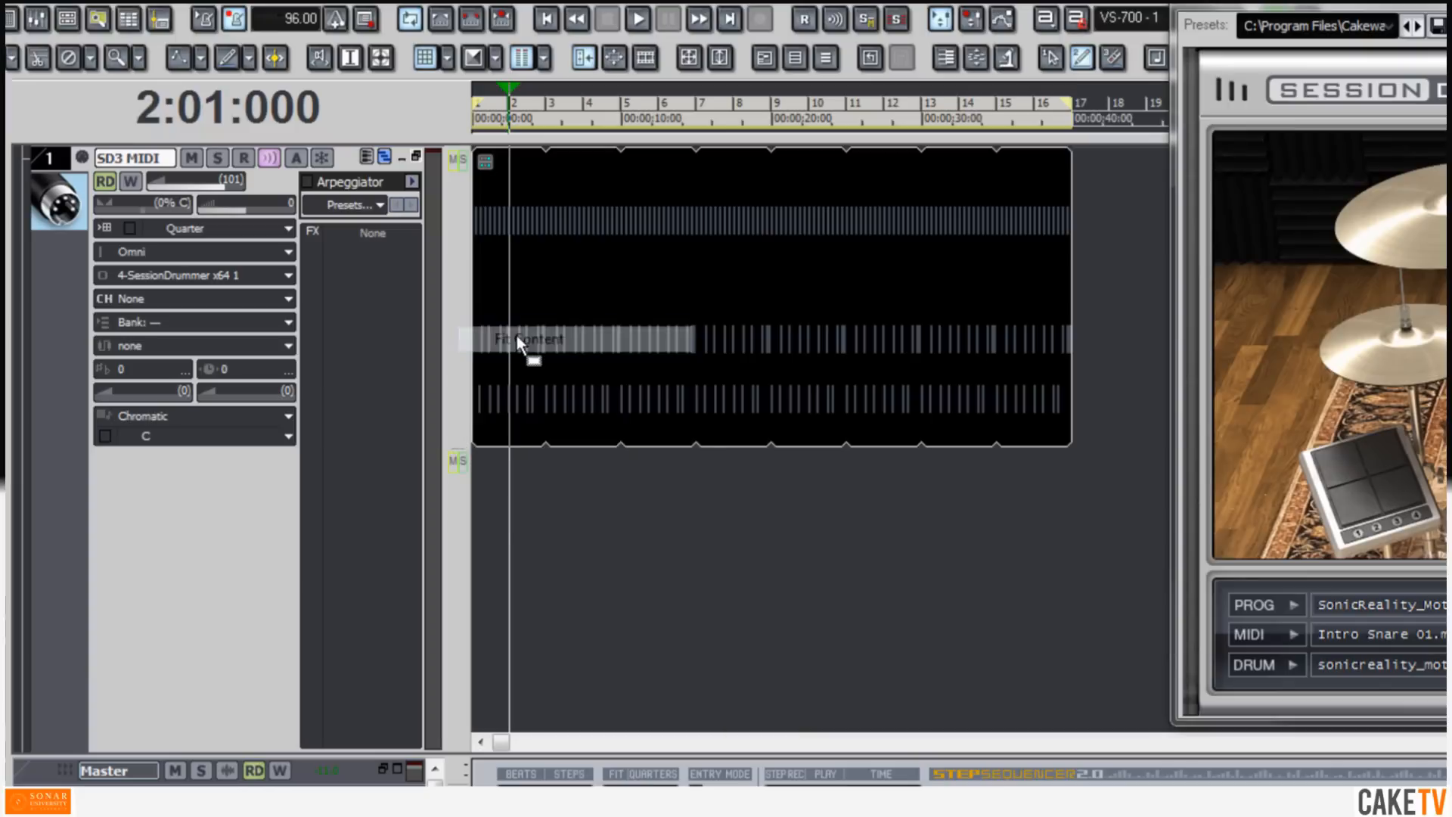
Step: Create a new four-beat Step Sequencer pattern at measure 3 with a Crash1 hit on step 1, adding the rows for notes 48 and 49
click(509, 496)
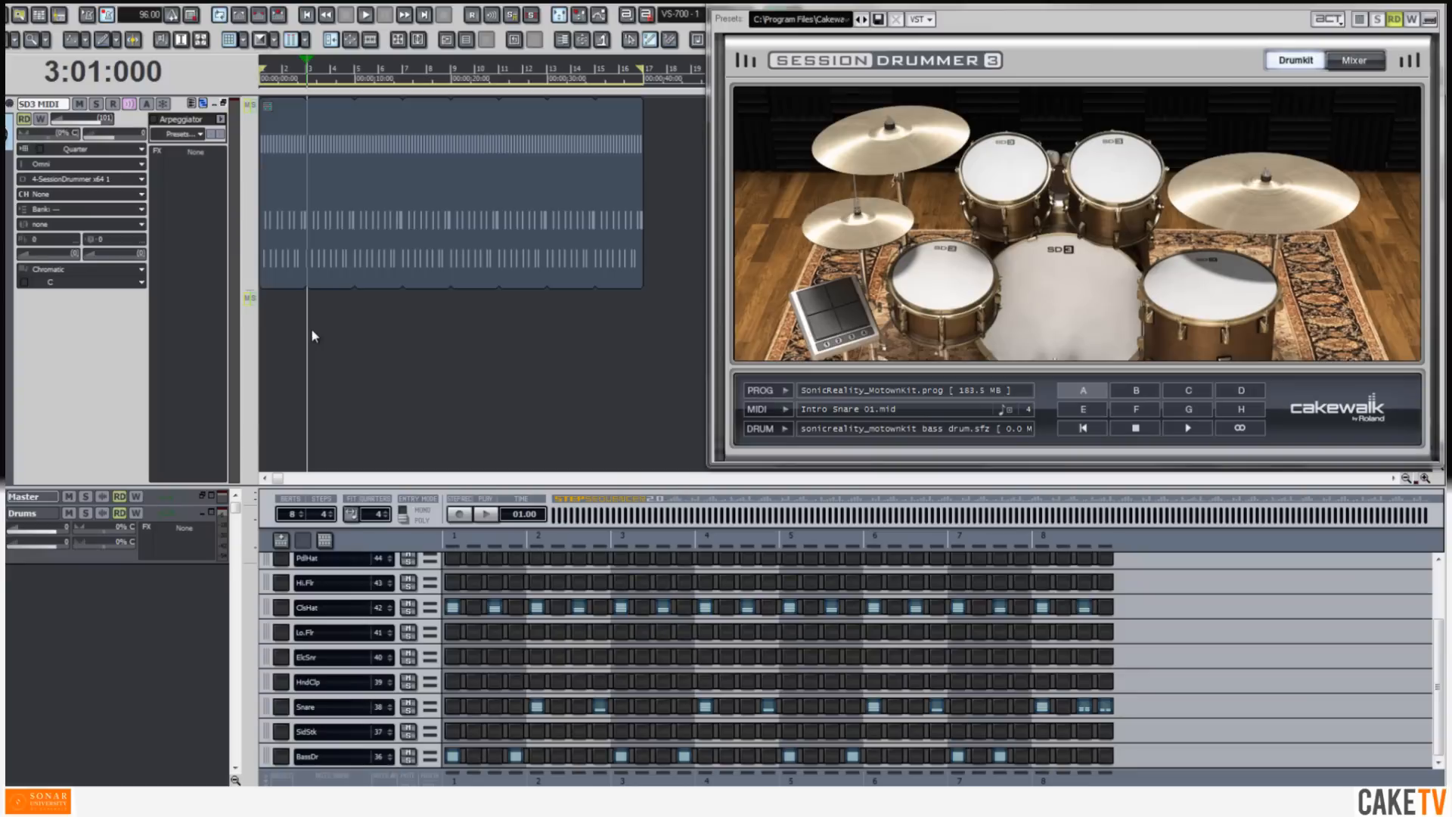
click(1360, 26)
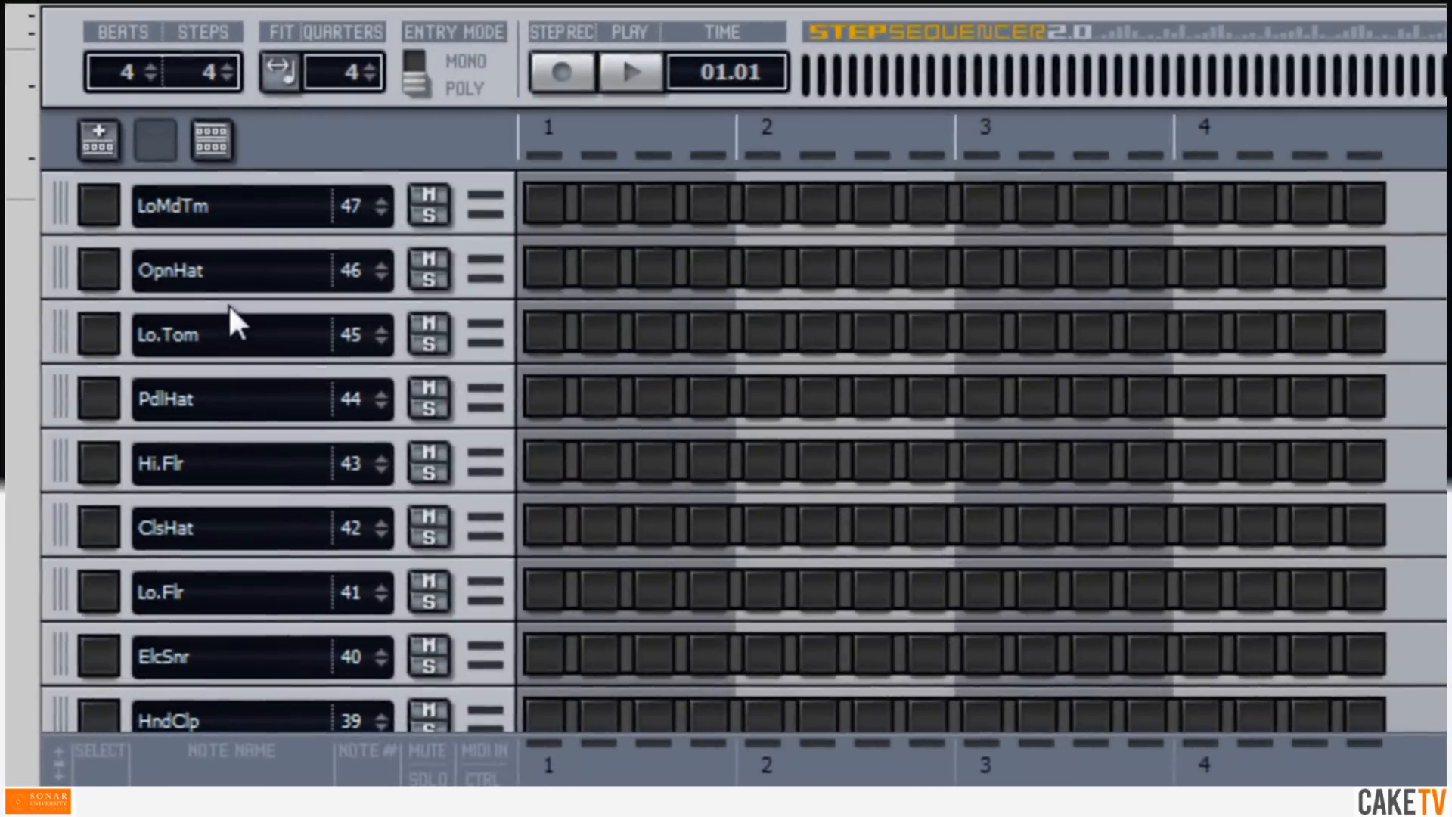
click(326, 613)
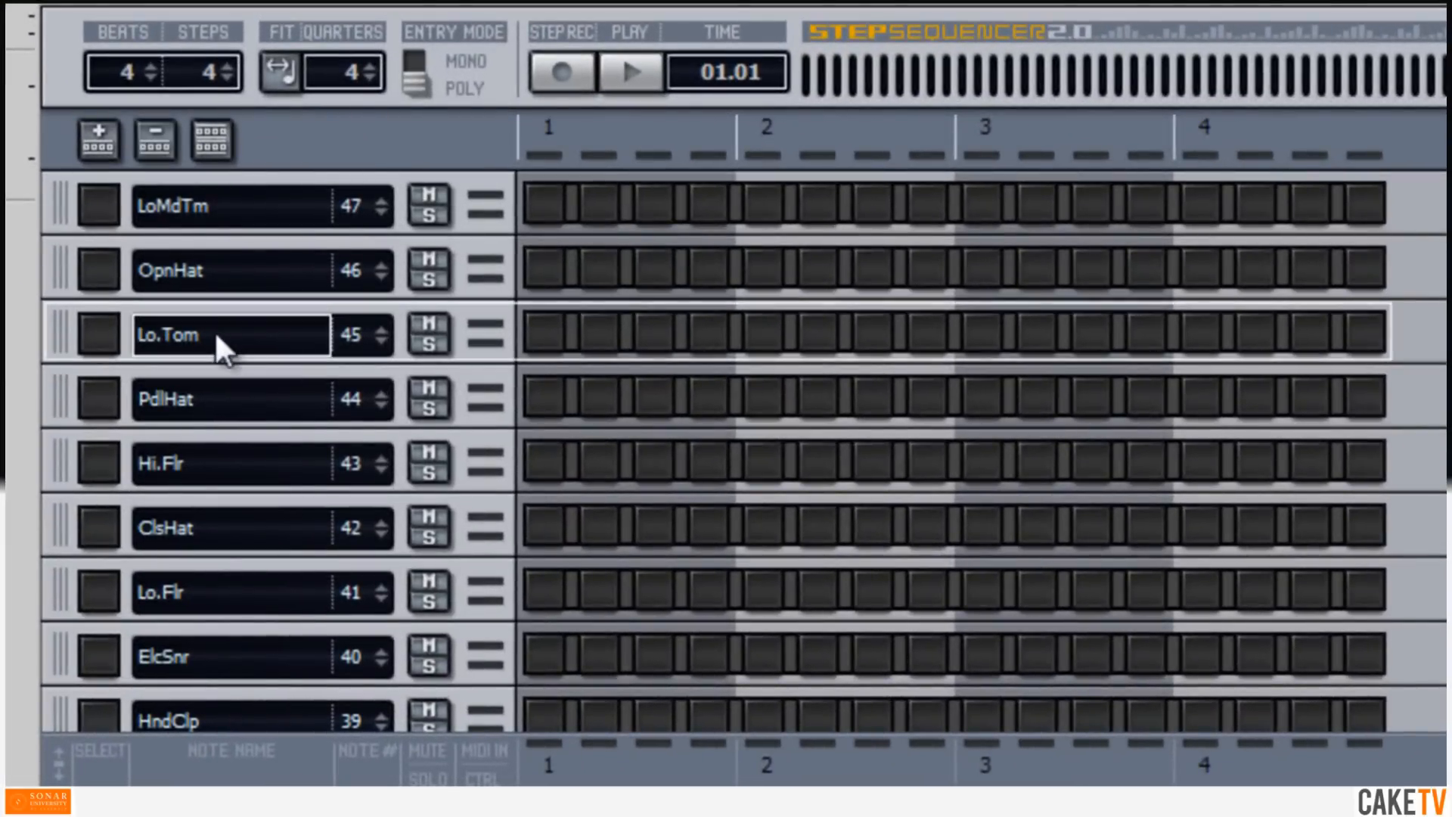
click(203, 271)
click(210, 204)
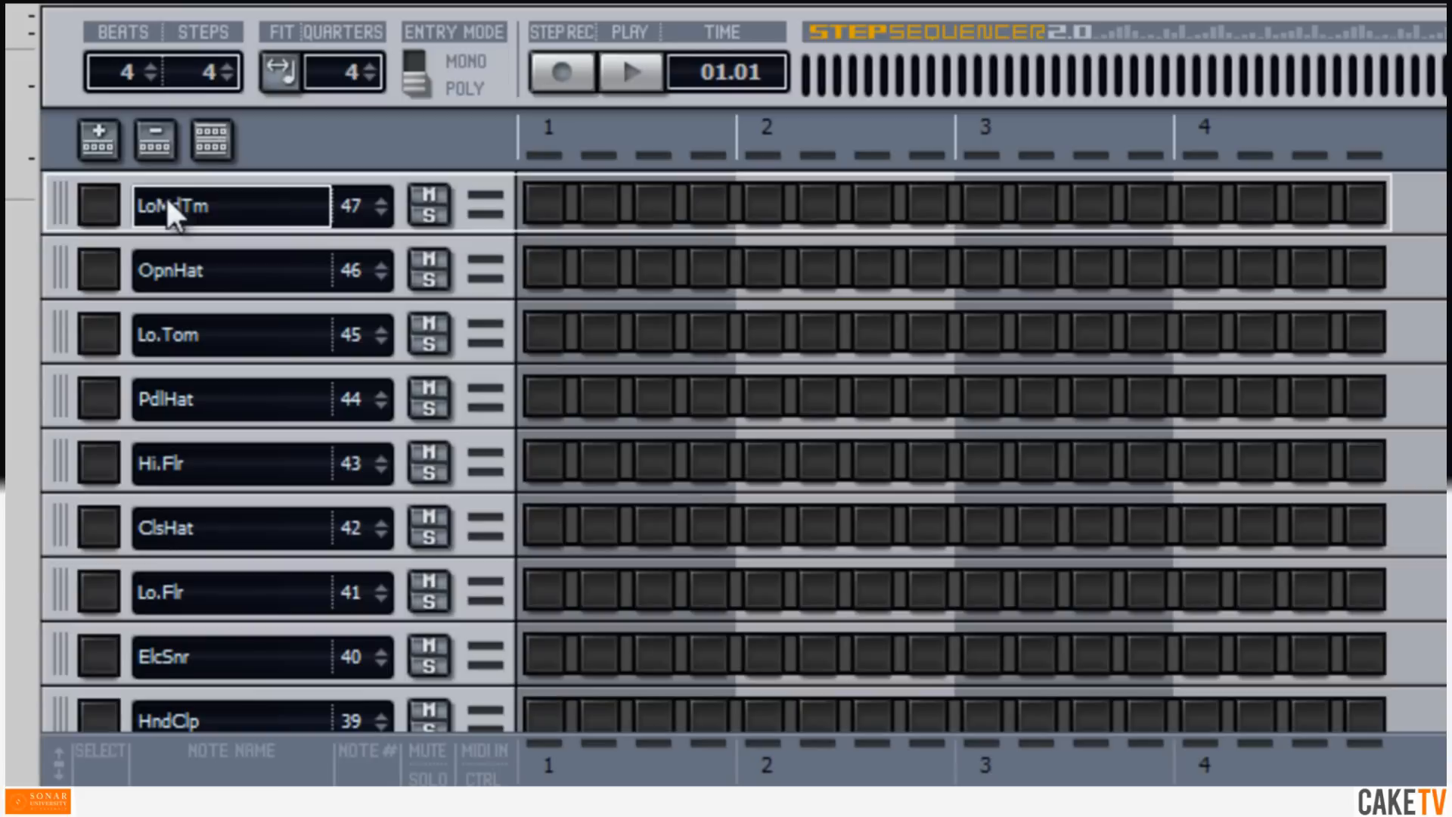
click(94, 140)
click(95, 140)
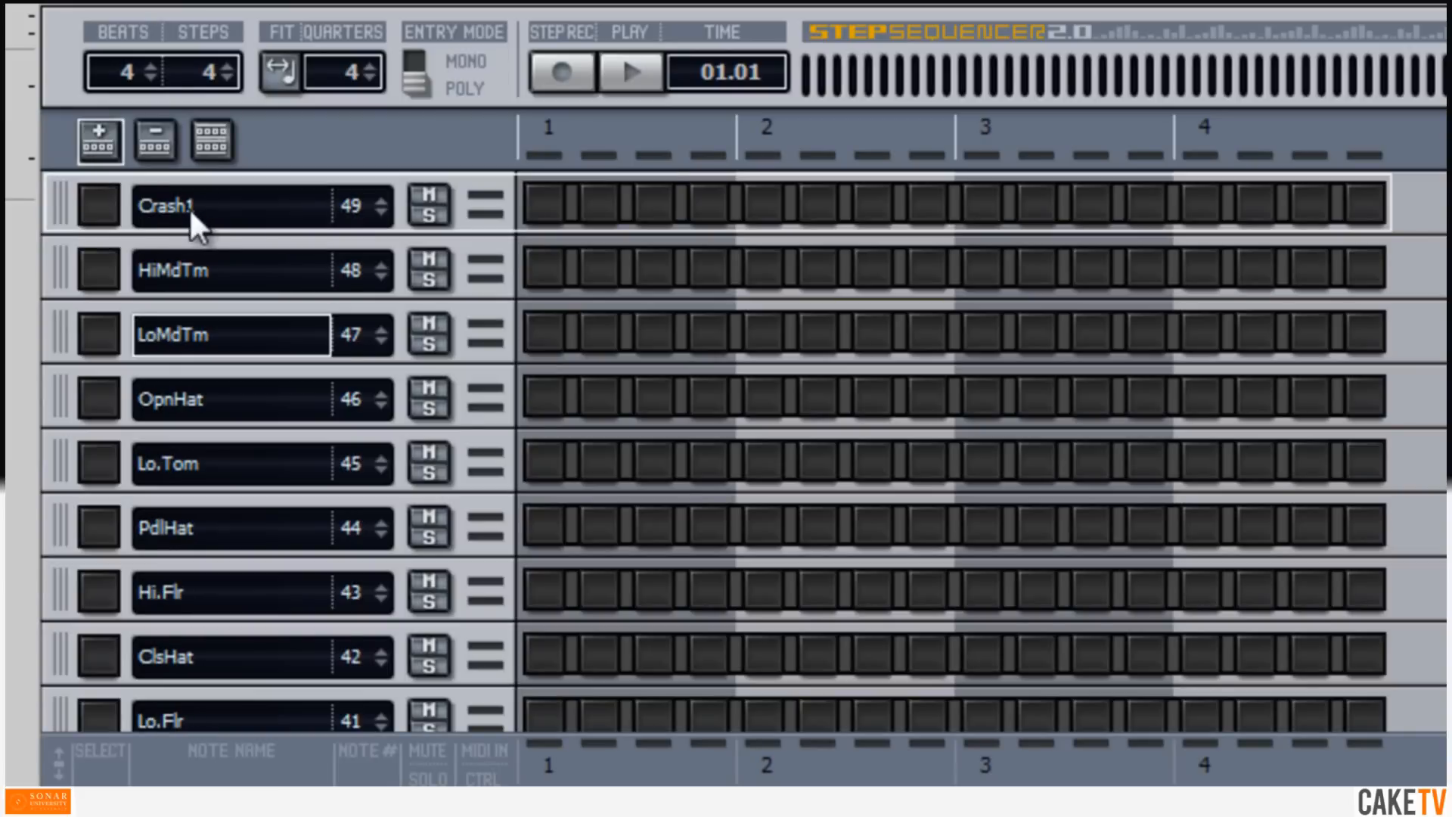
click(538, 202)
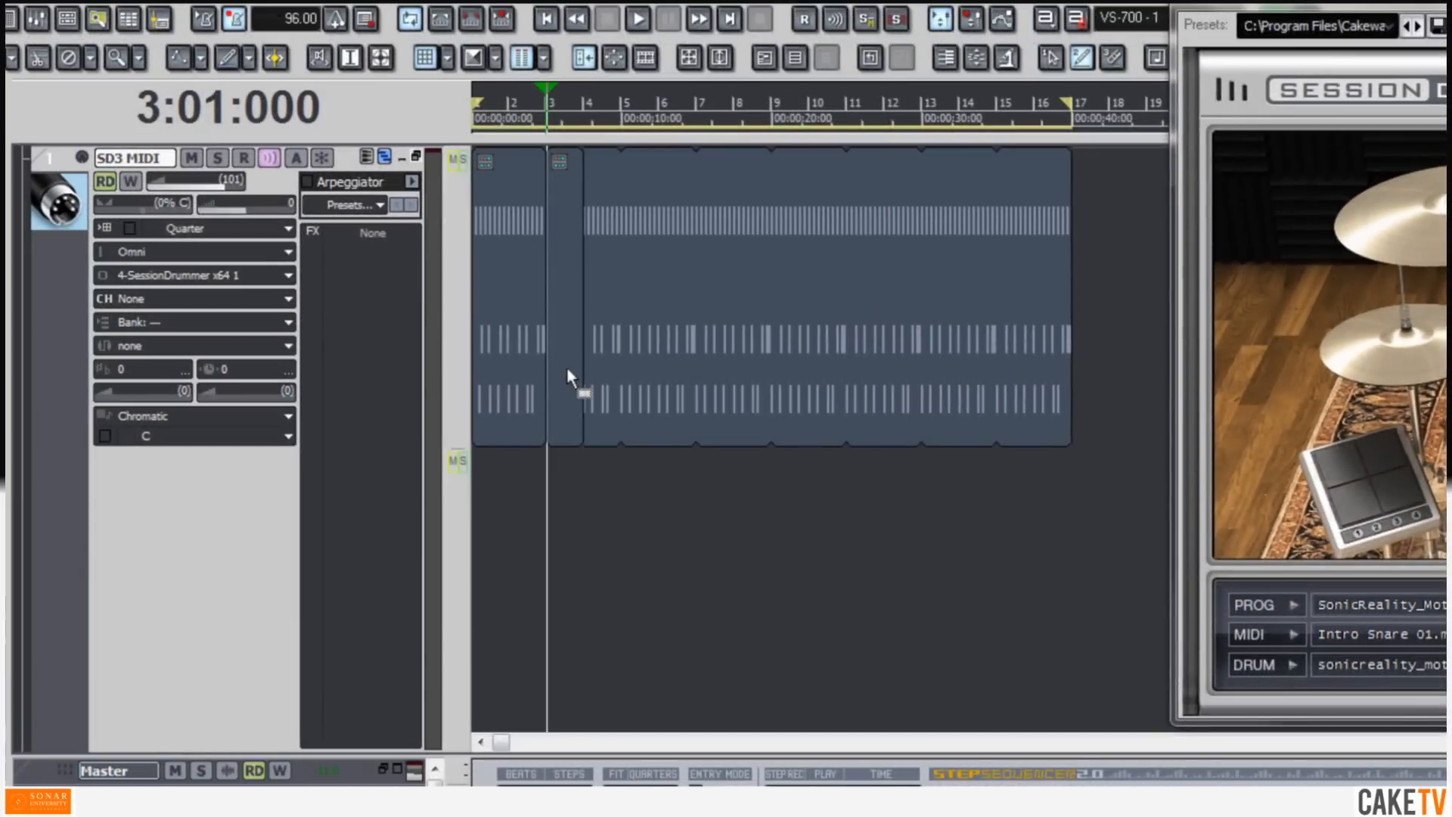
Step: Move the crash clip to measure 1 of the second layer and make linked copies at measures 5, 9 and 13
drag(568, 370, 493, 560)
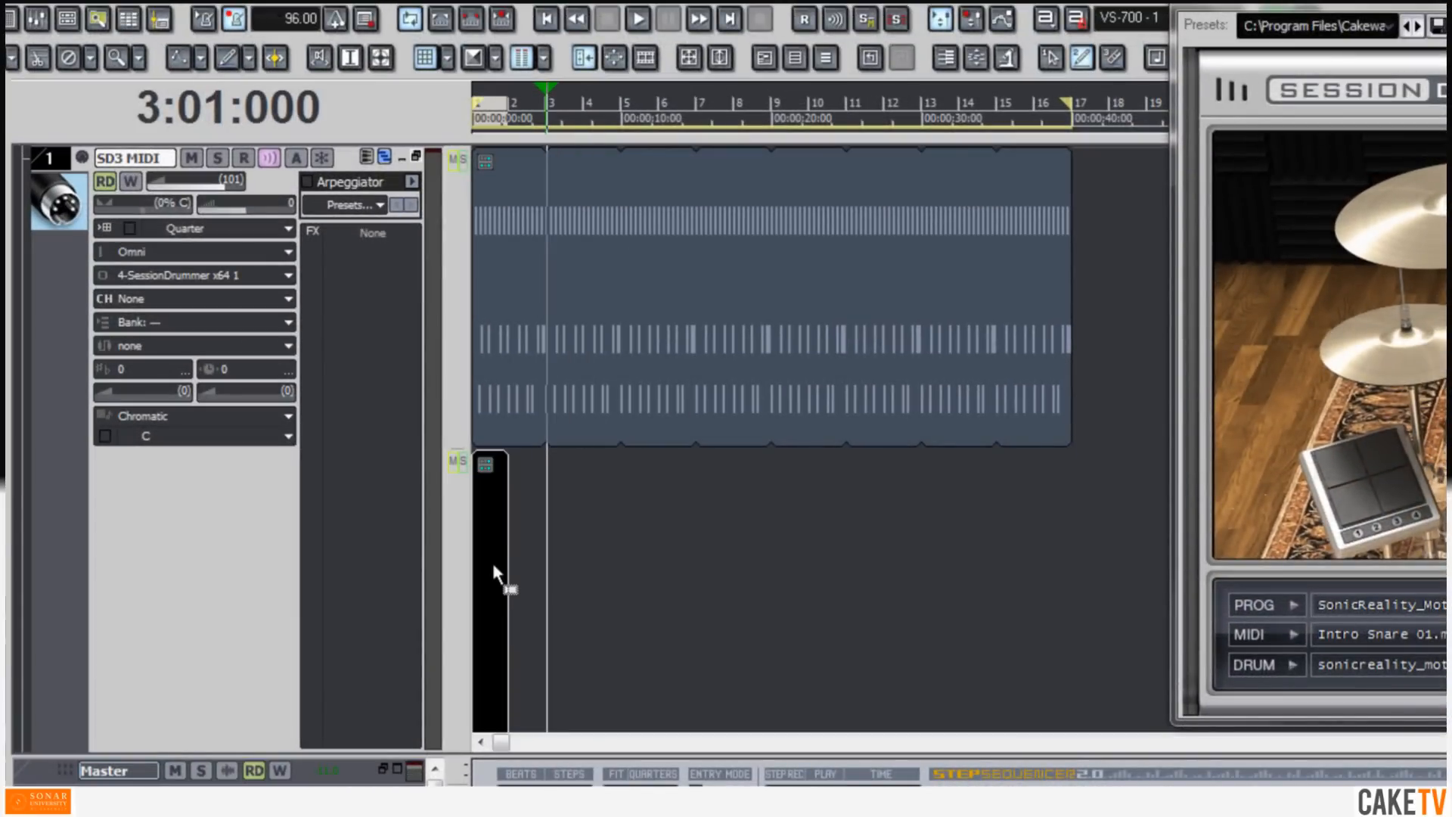
drag(492, 563, 946, 560)
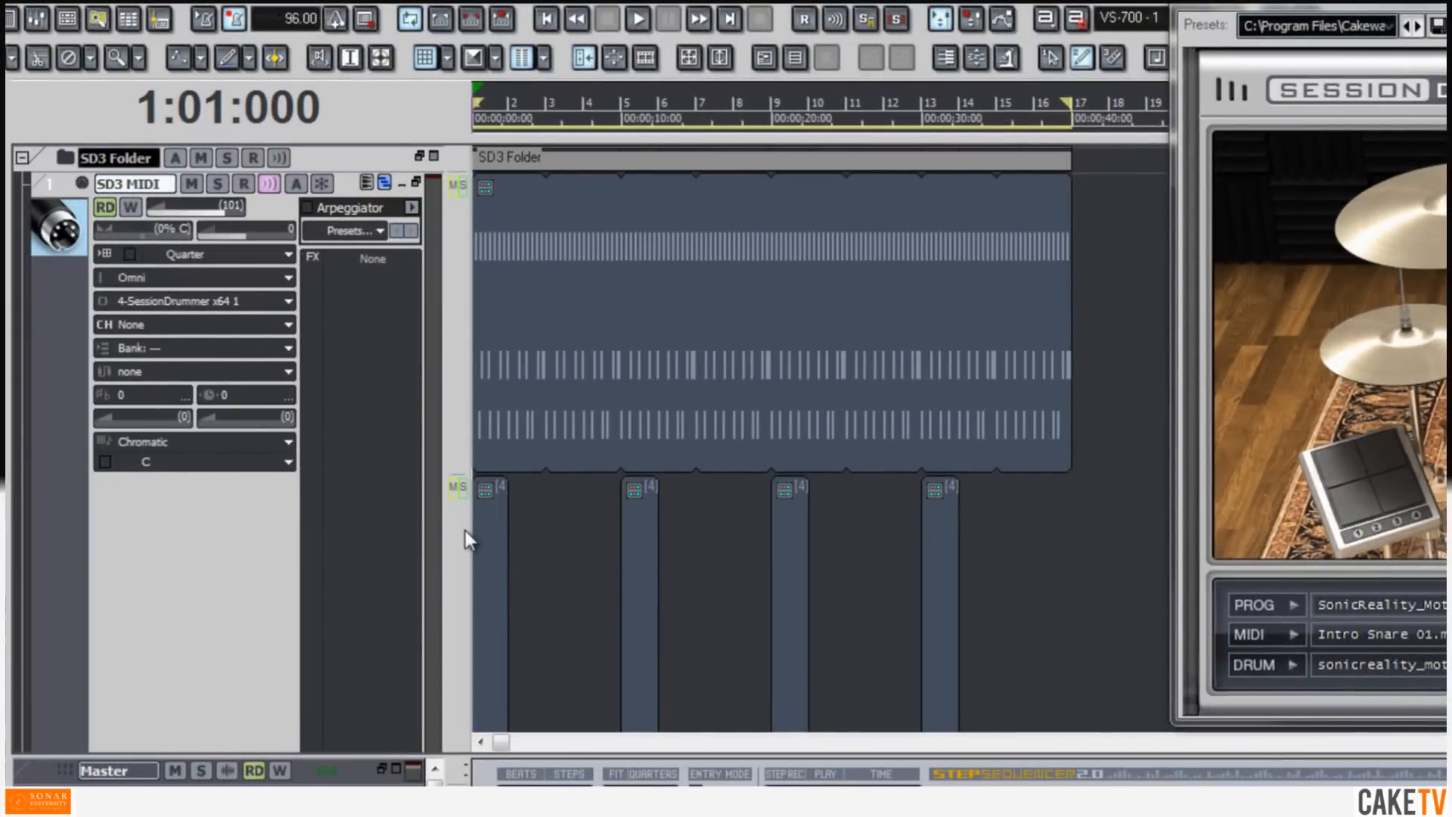
Step: Insert a third layer on the SD3 MIDI track and create a new Step Sequencer pattern at measure 9
right_click(463, 531)
click(532, 718)
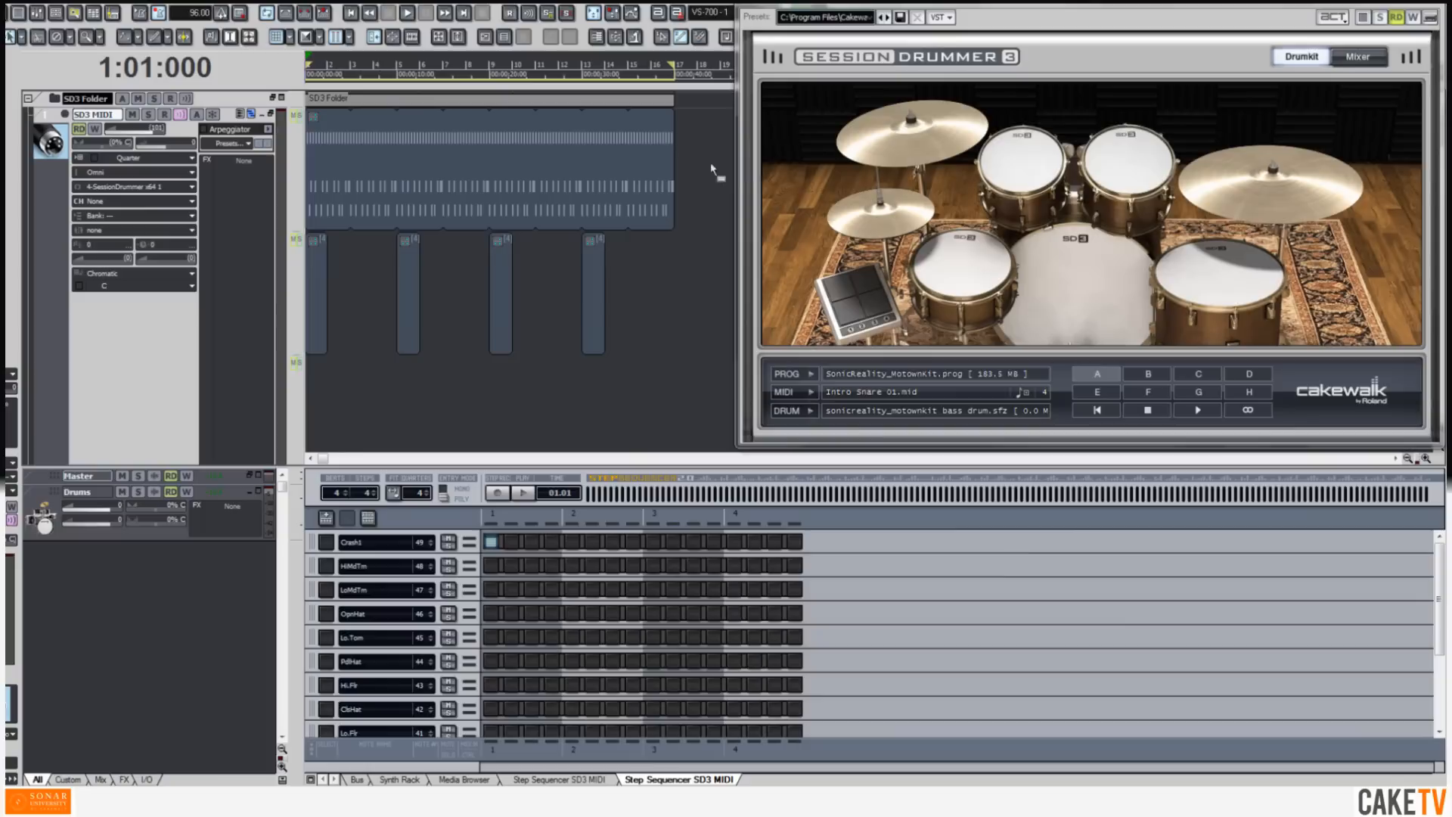
click(492, 75)
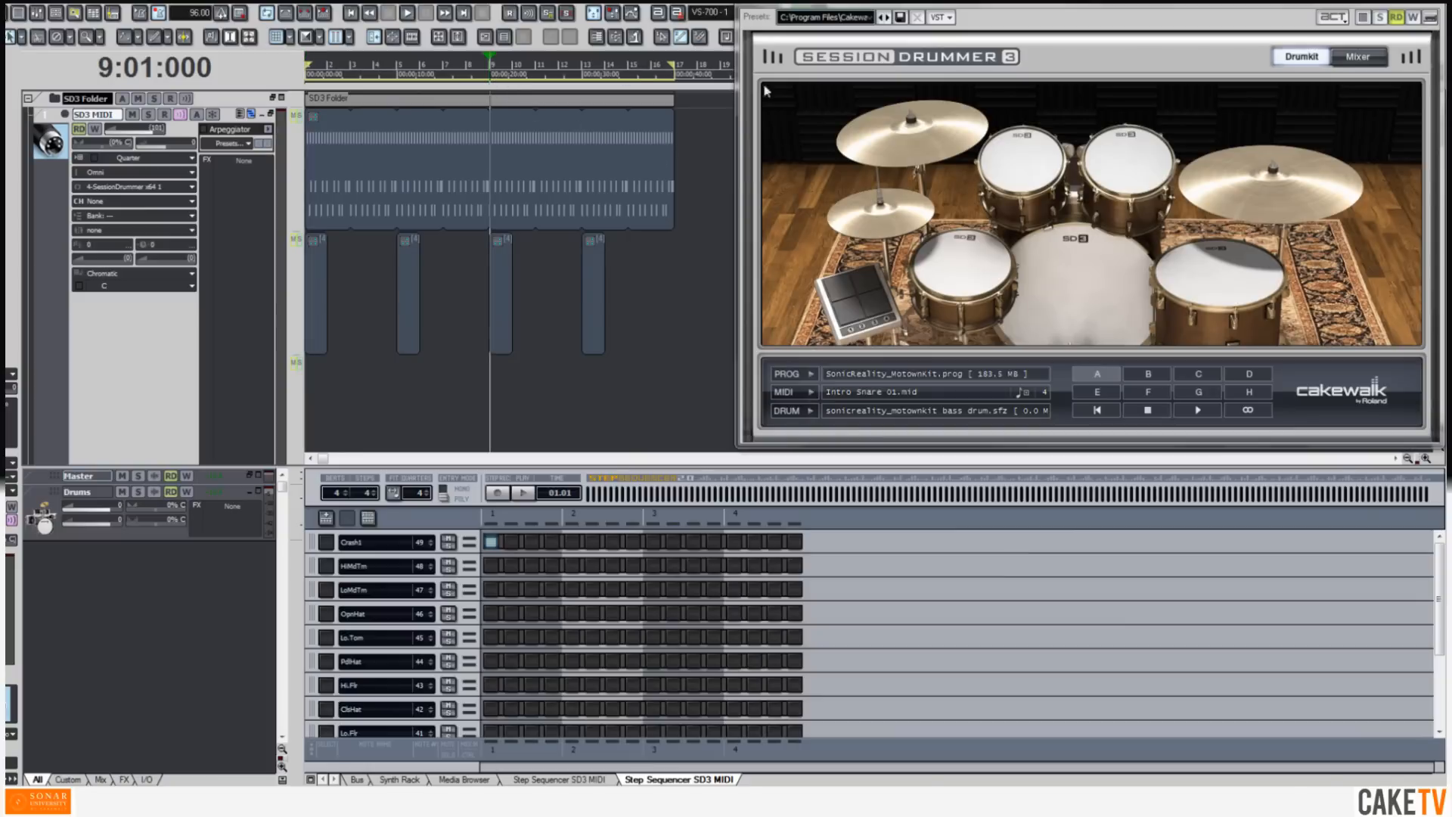
click(1361, 19)
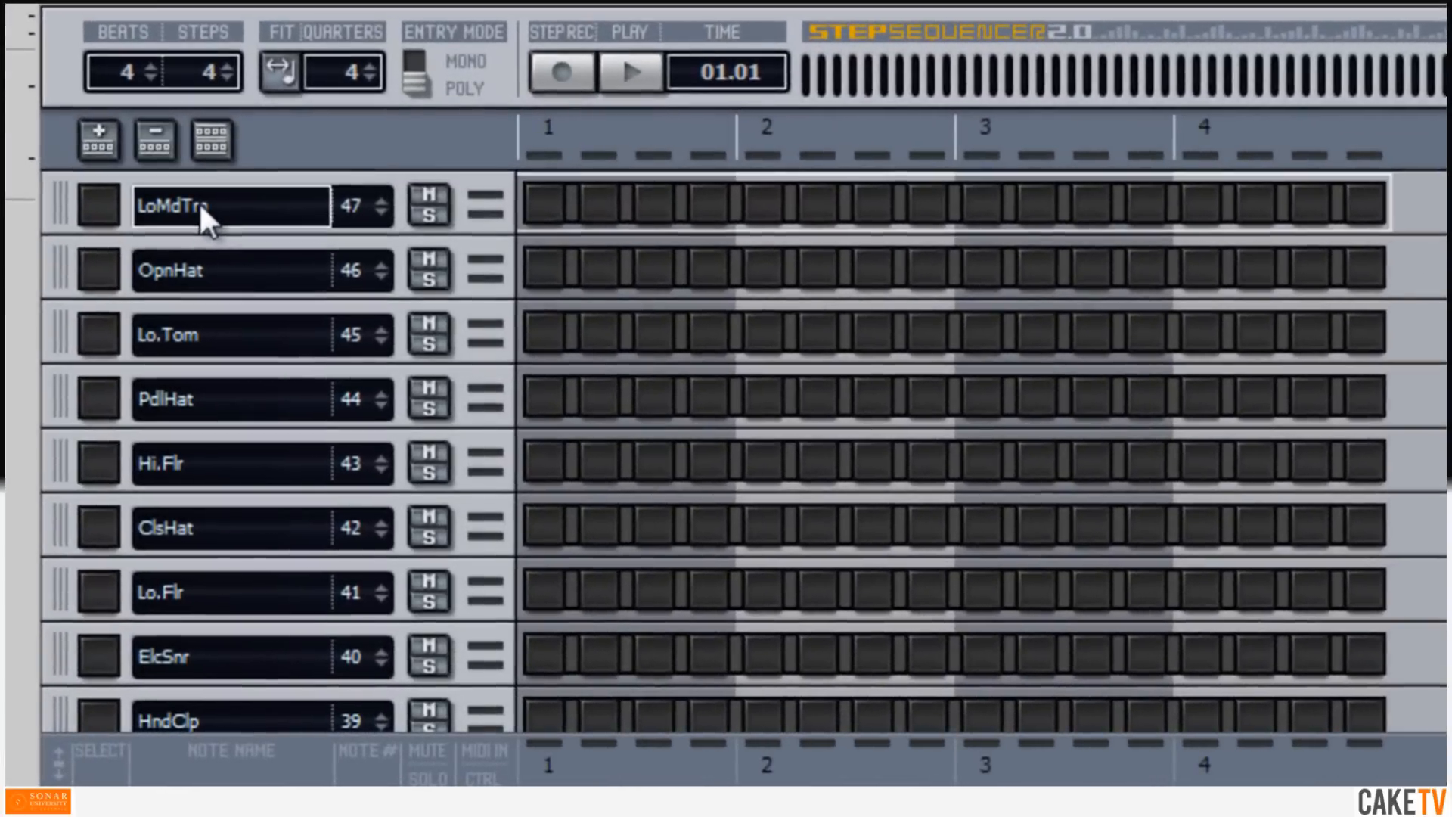
Step: Add six rows above LoMdTm up to RdBell 53, and audition the RdBell and RdCym2 sounds
click(364, 541)
click(96, 140)
click(96, 139)
click(96, 139)
click(97, 139)
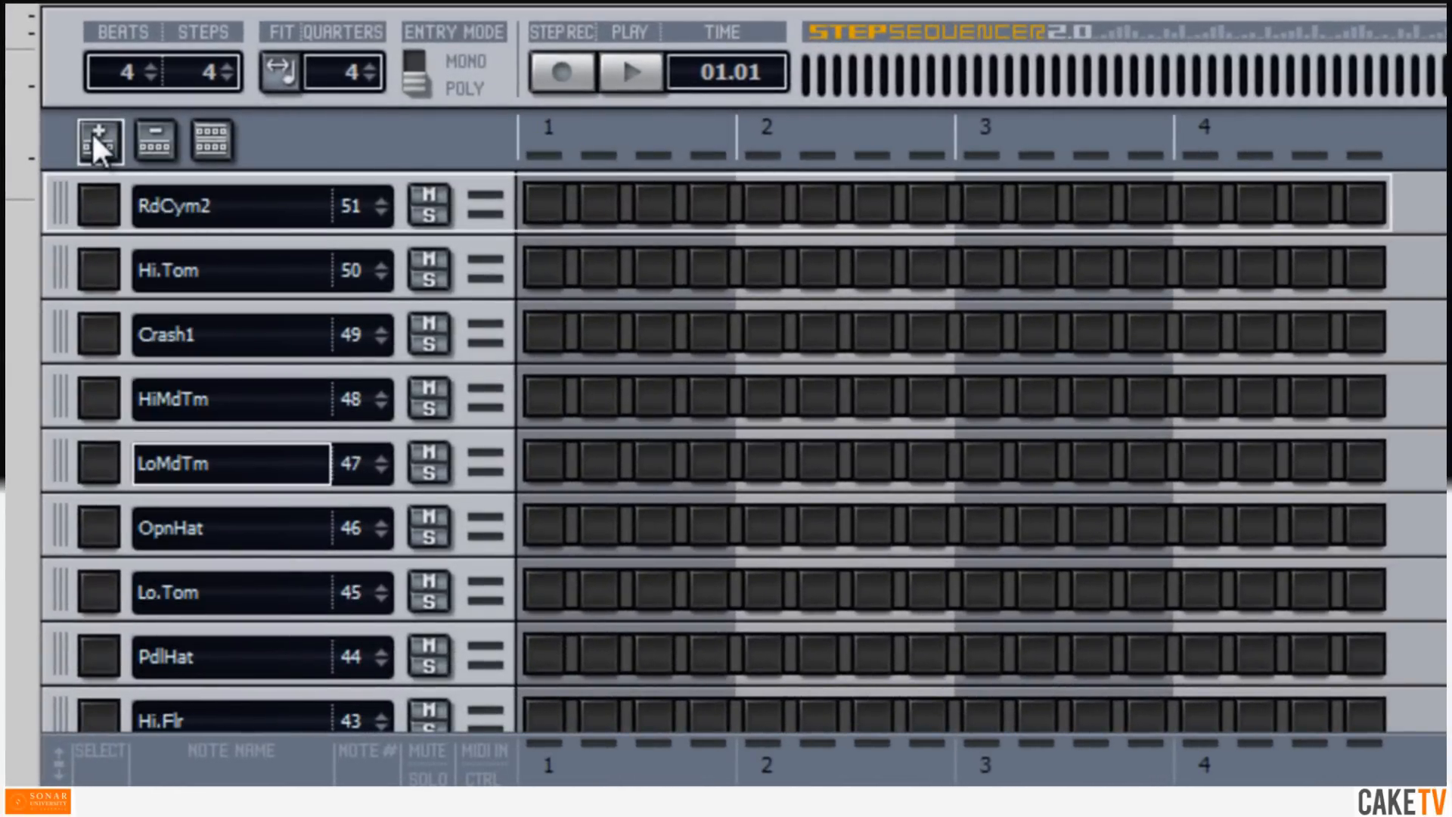
click(96, 140)
click(96, 139)
click(185, 207)
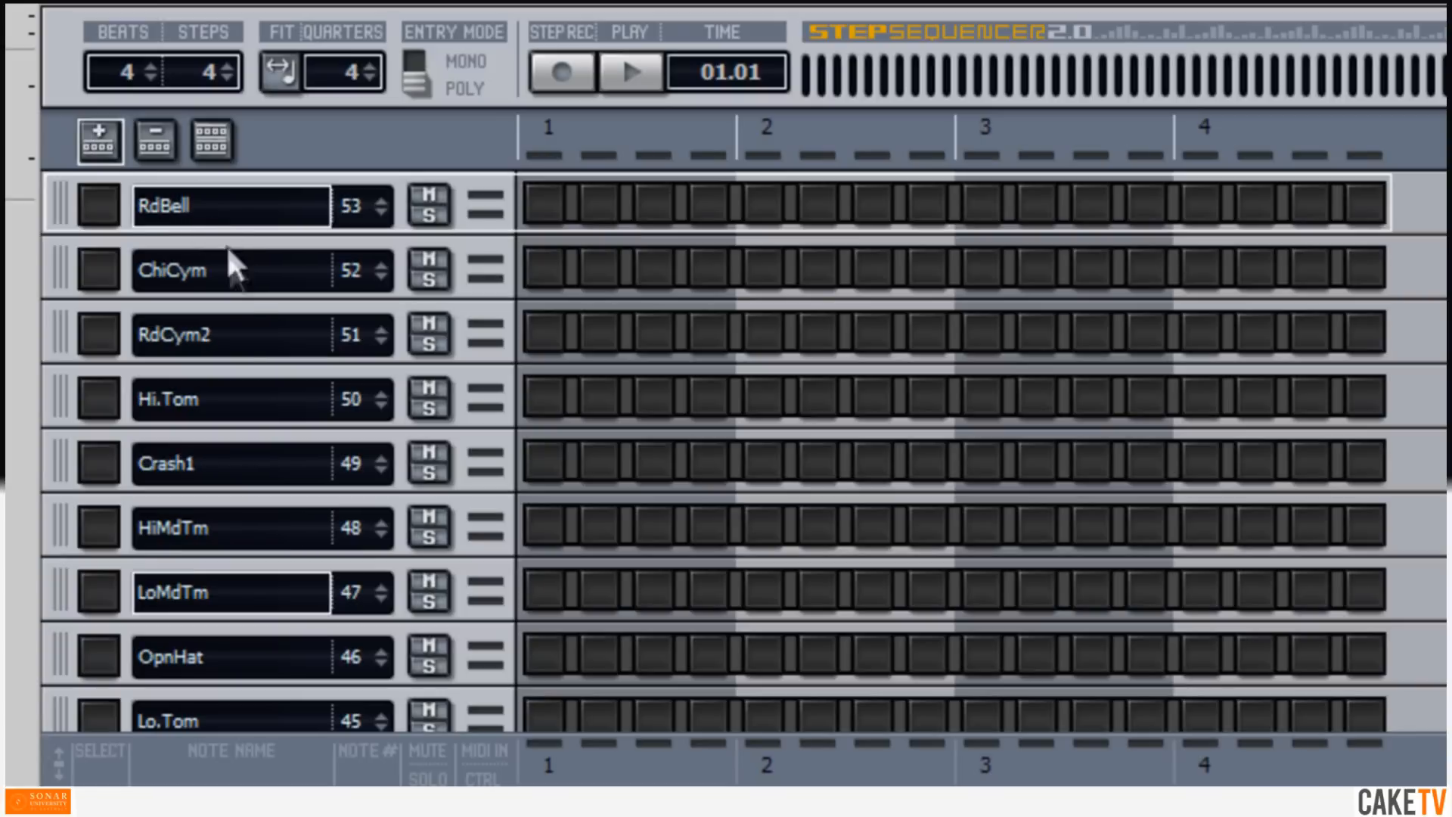
click(232, 341)
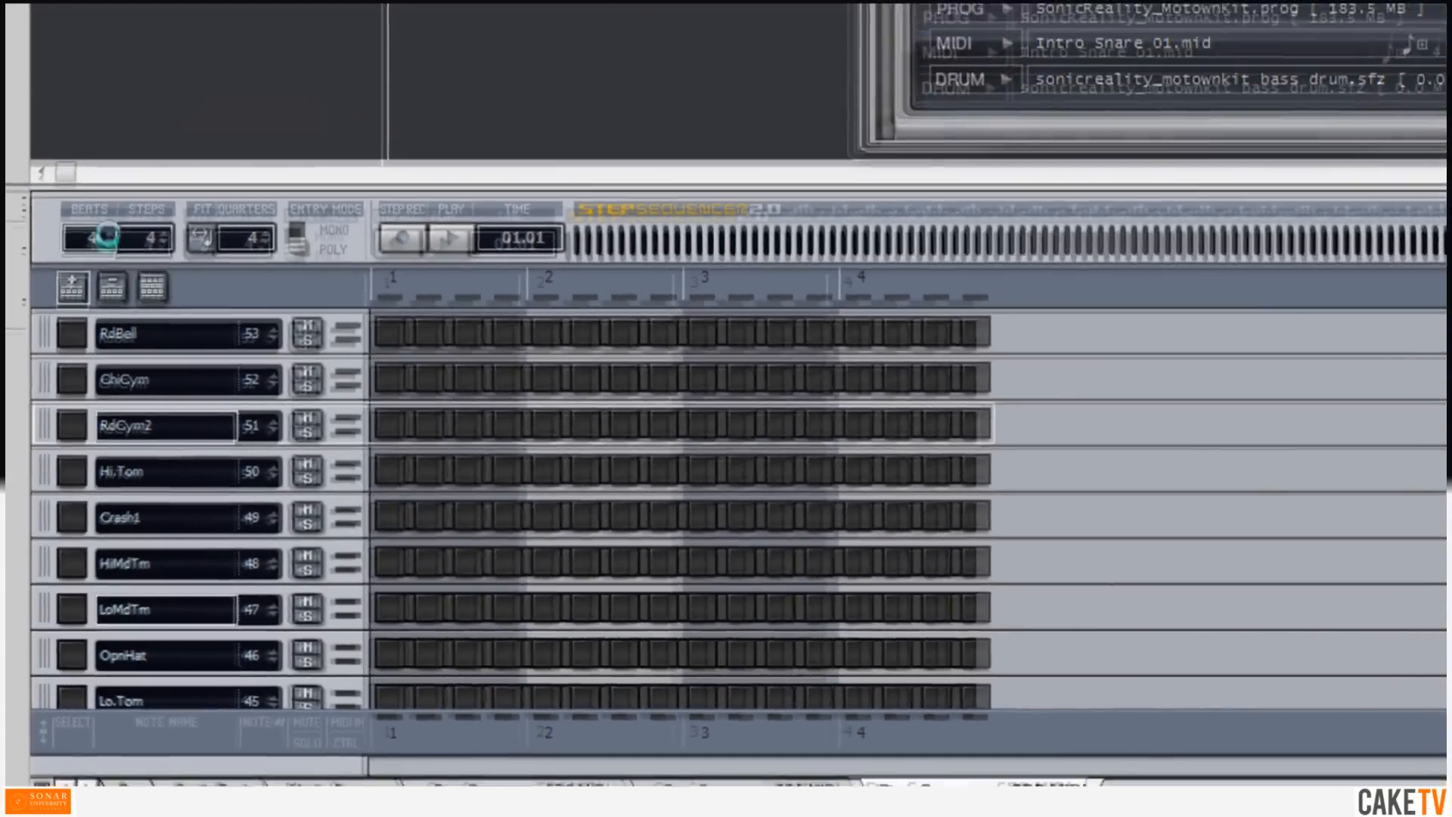
Step: Extend the pattern to 8 beats and fill every 2nd step of the RdCym2 row
click(109, 233)
click(109, 234)
click(109, 234)
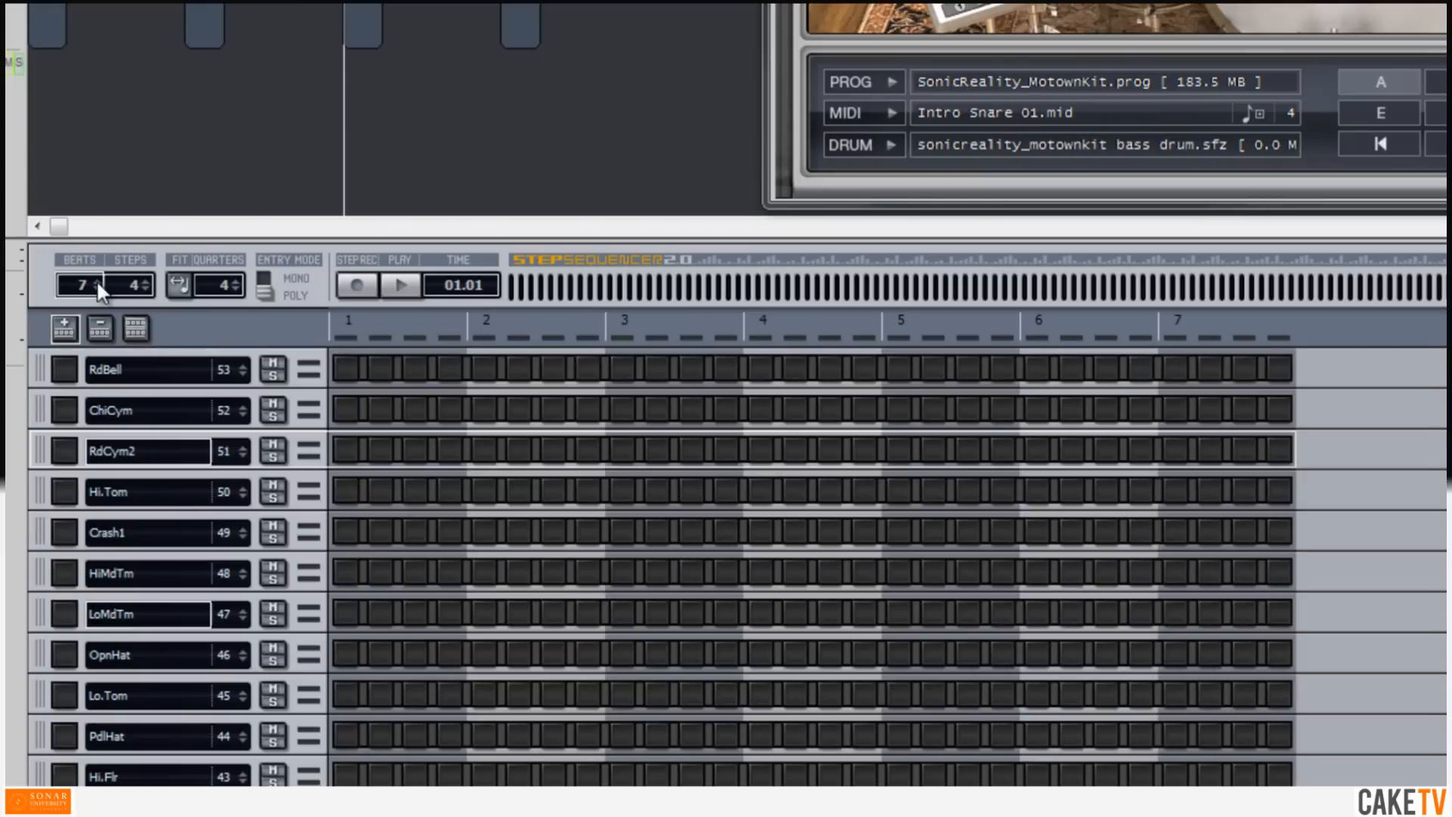
click(109, 234)
right_click(154, 450)
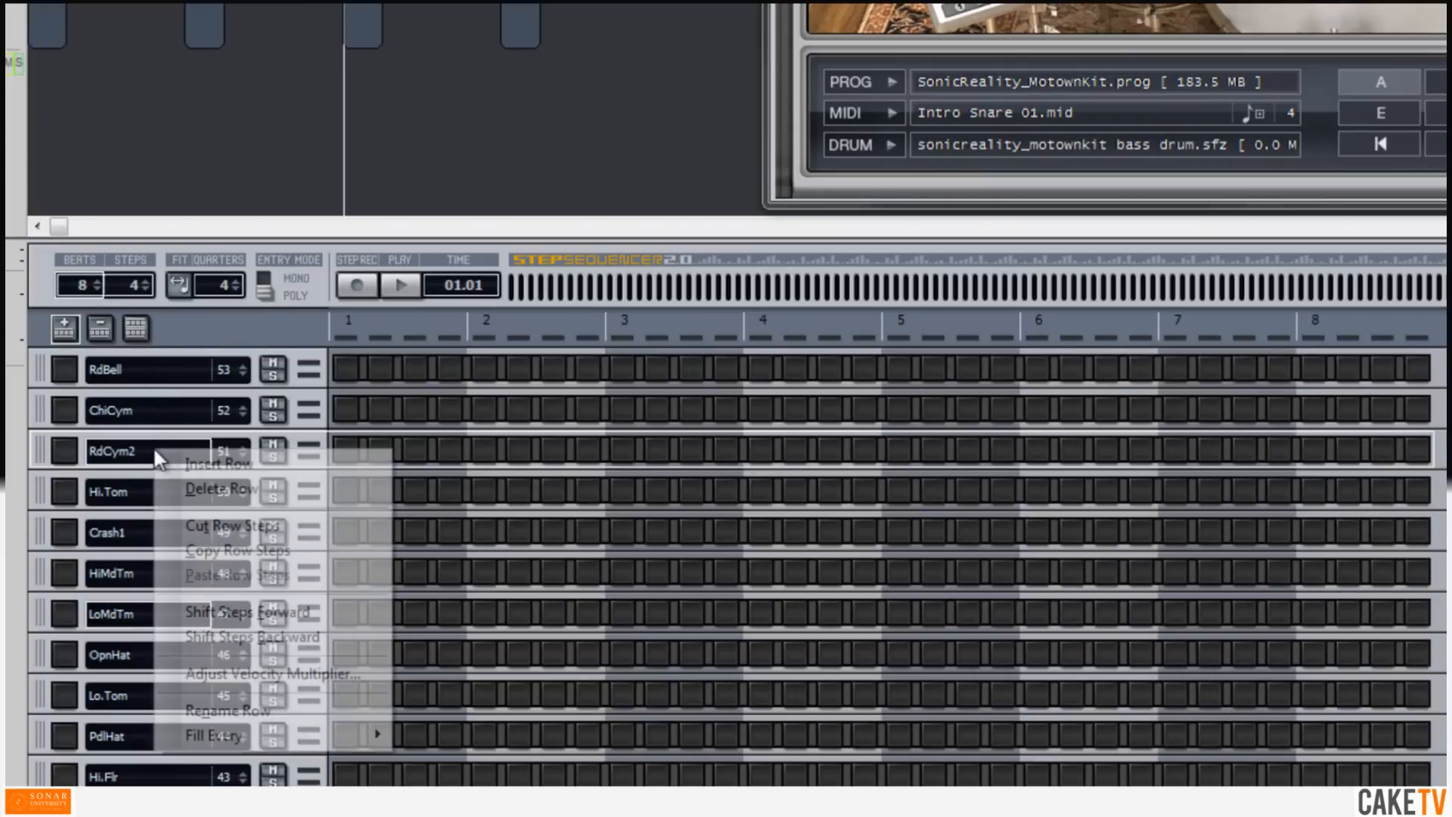
mouse_move(333, 735)
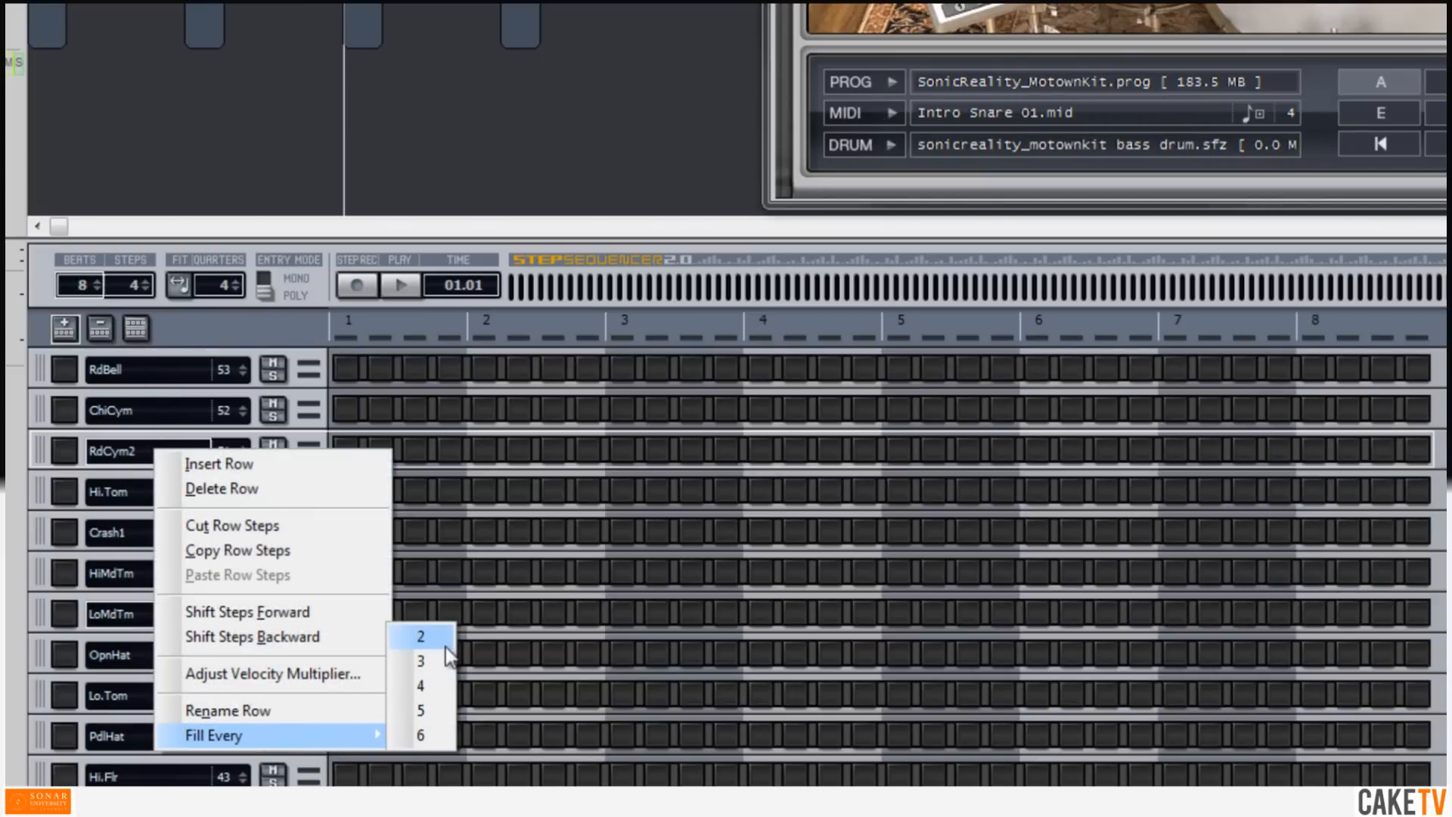
click(439, 640)
Step: Replace the RdCym2 hits on steps 5, 13, 21 and 29 with RdBell hits
click(483, 368)
click(484, 450)
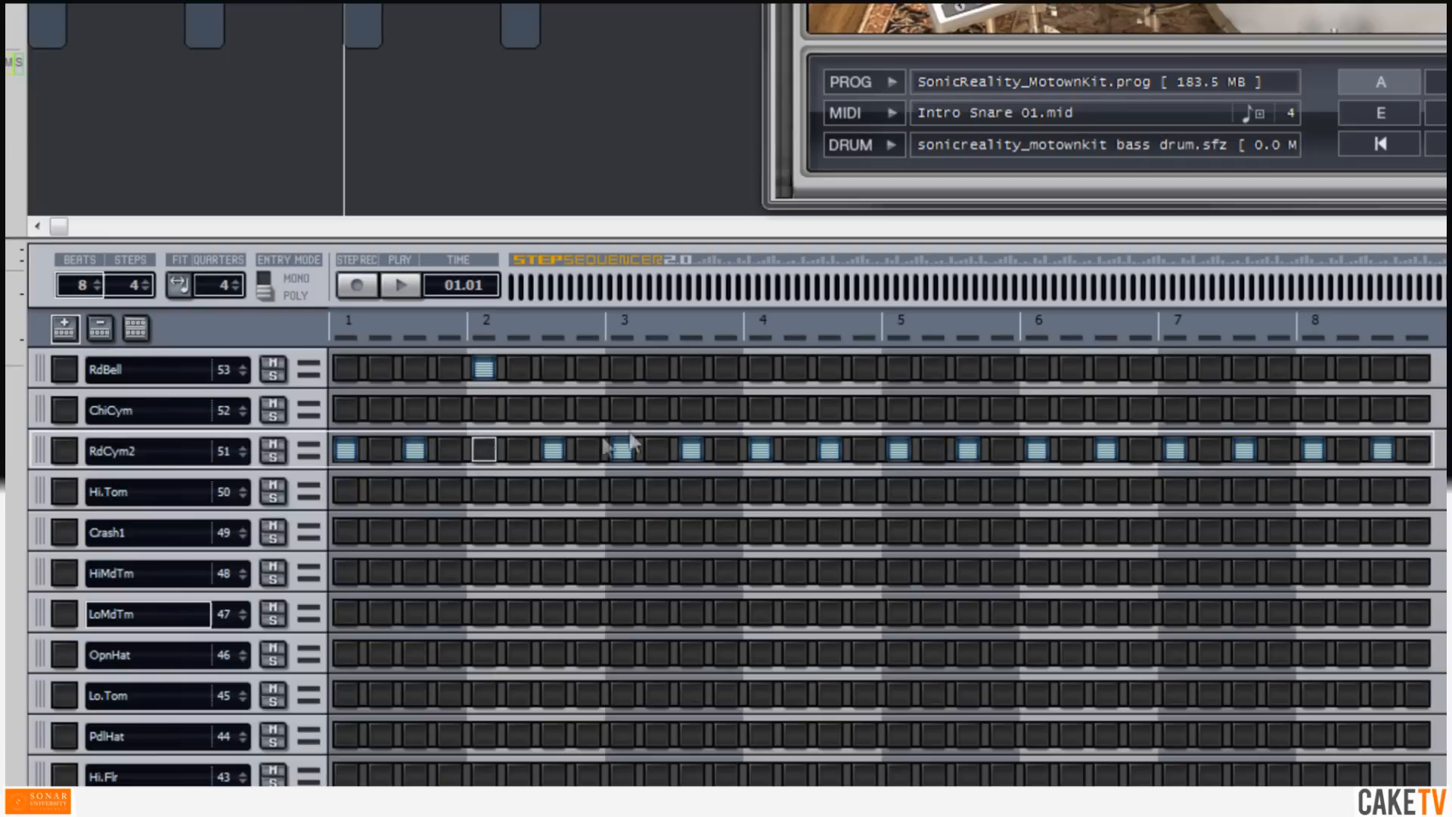
click(760, 370)
click(759, 450)
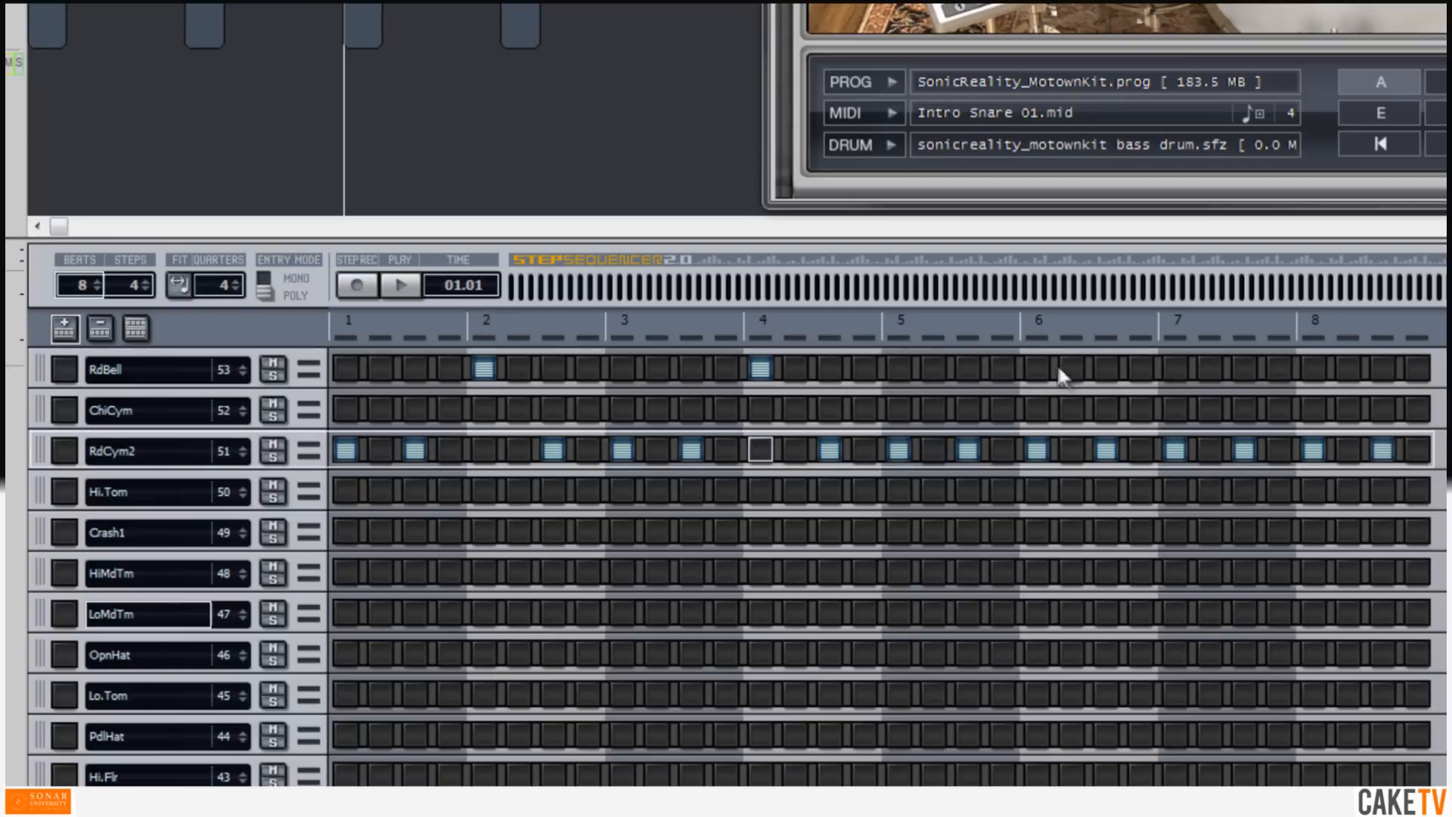
click(1037, 369)
click(1037, 450)
click(1314, 368)
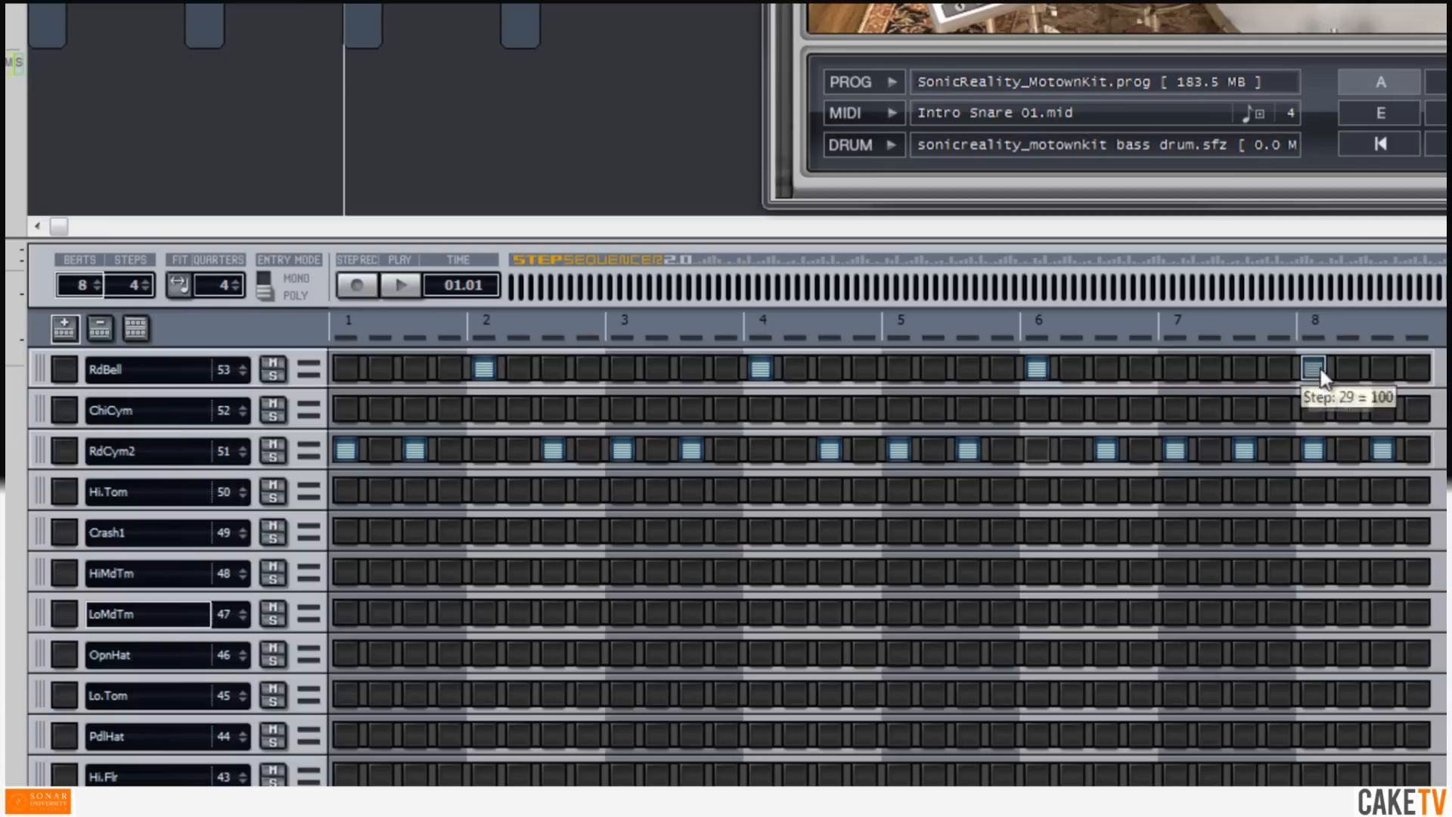
click(1320, 448)
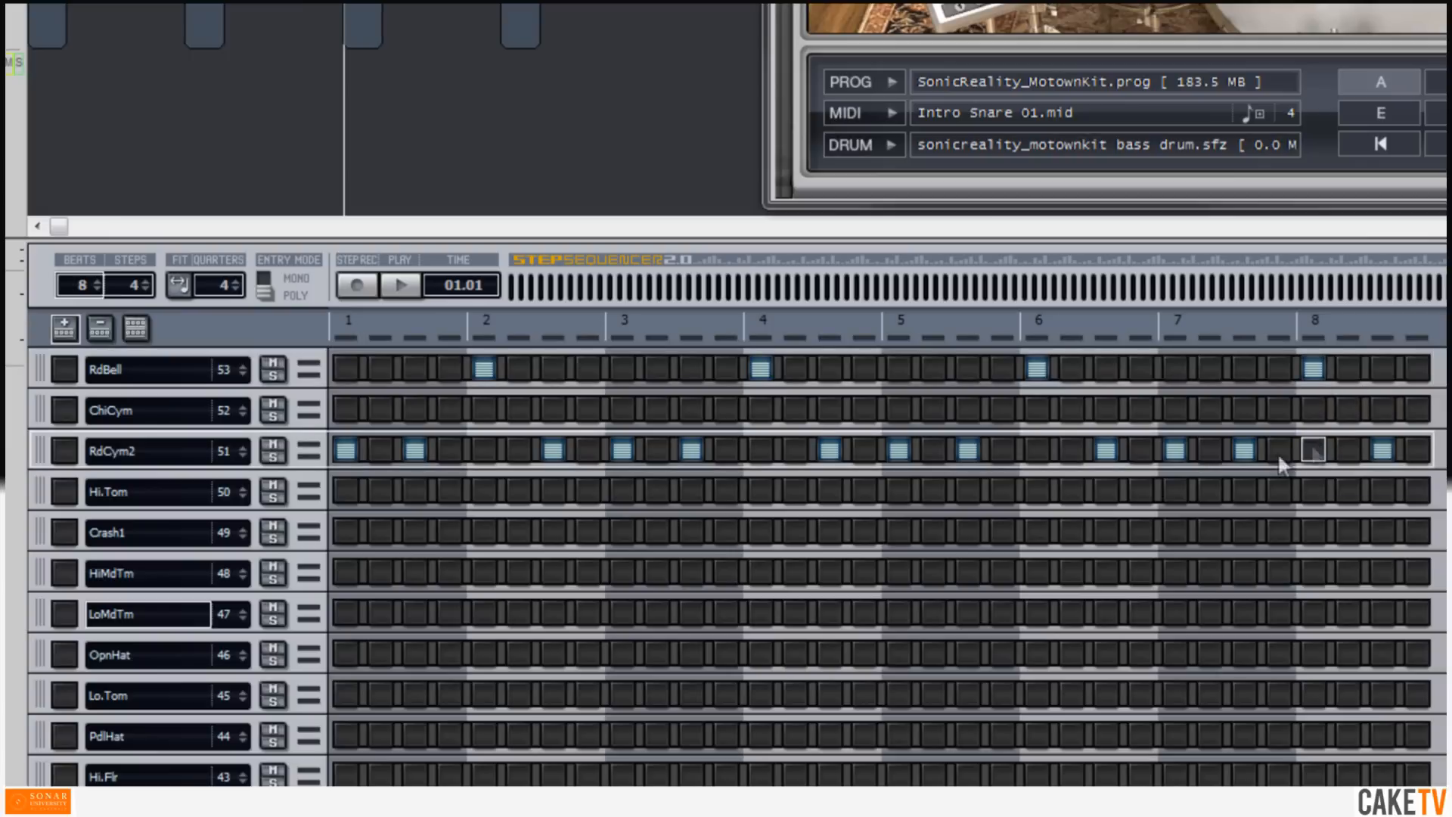
Step: Add extra RdCym2 hits on steps 4 and 8
click(451, 449)
click(586, 448)
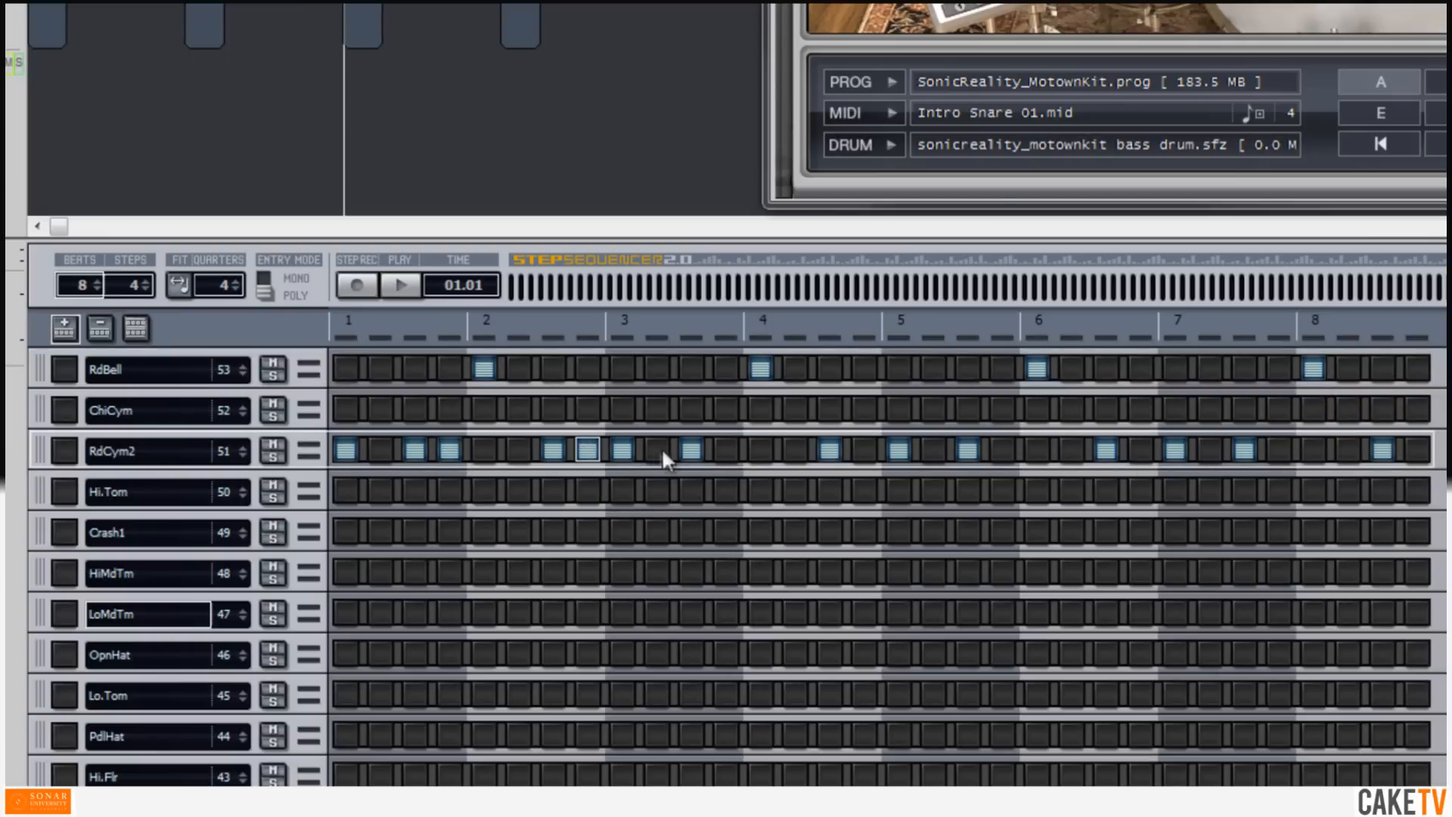
Step: Add RdCym2 hits on the second step of beats 4 and 8 and the fourth step of beat 6
click(793, 452)
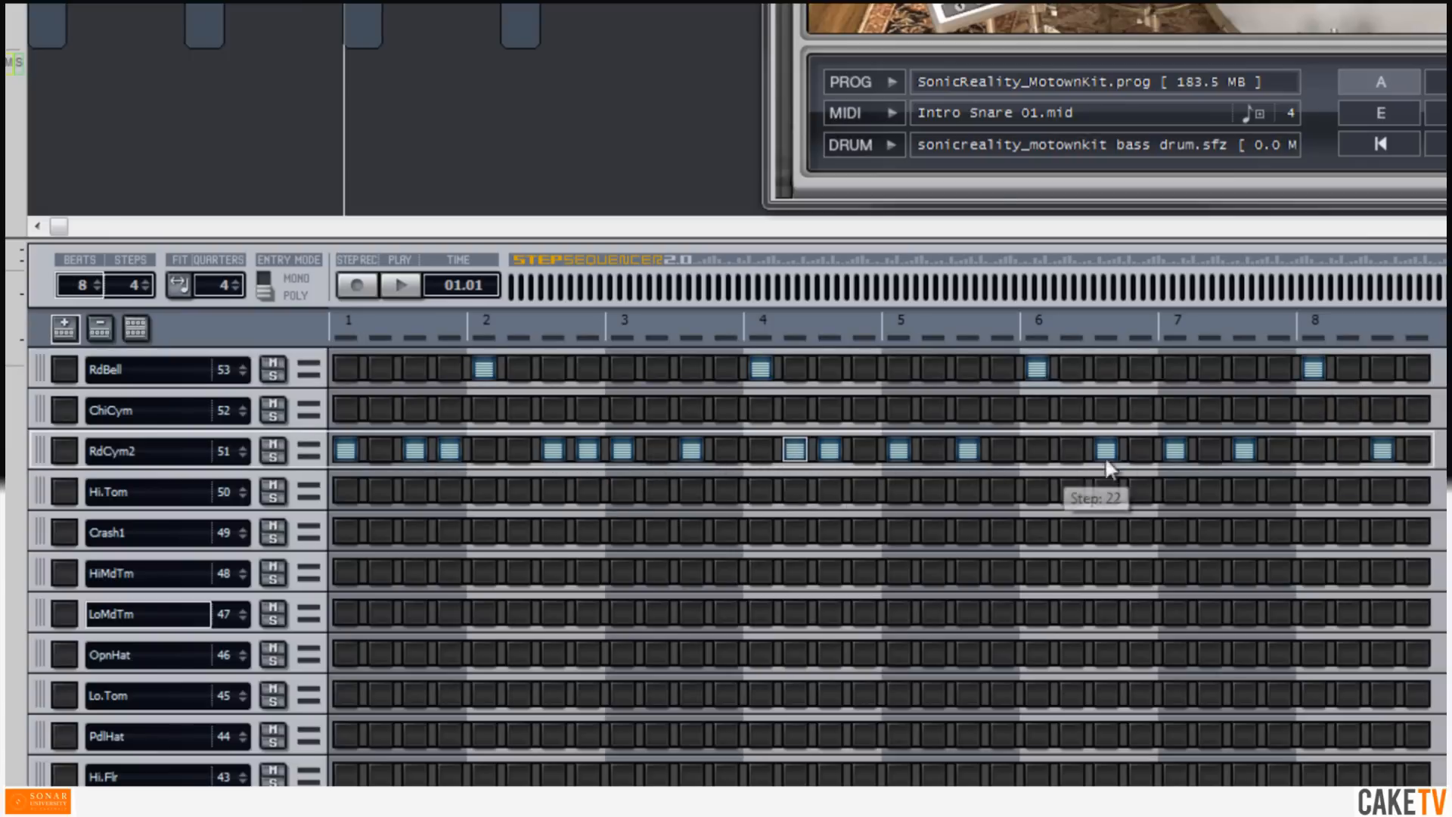
click(1139, 450)
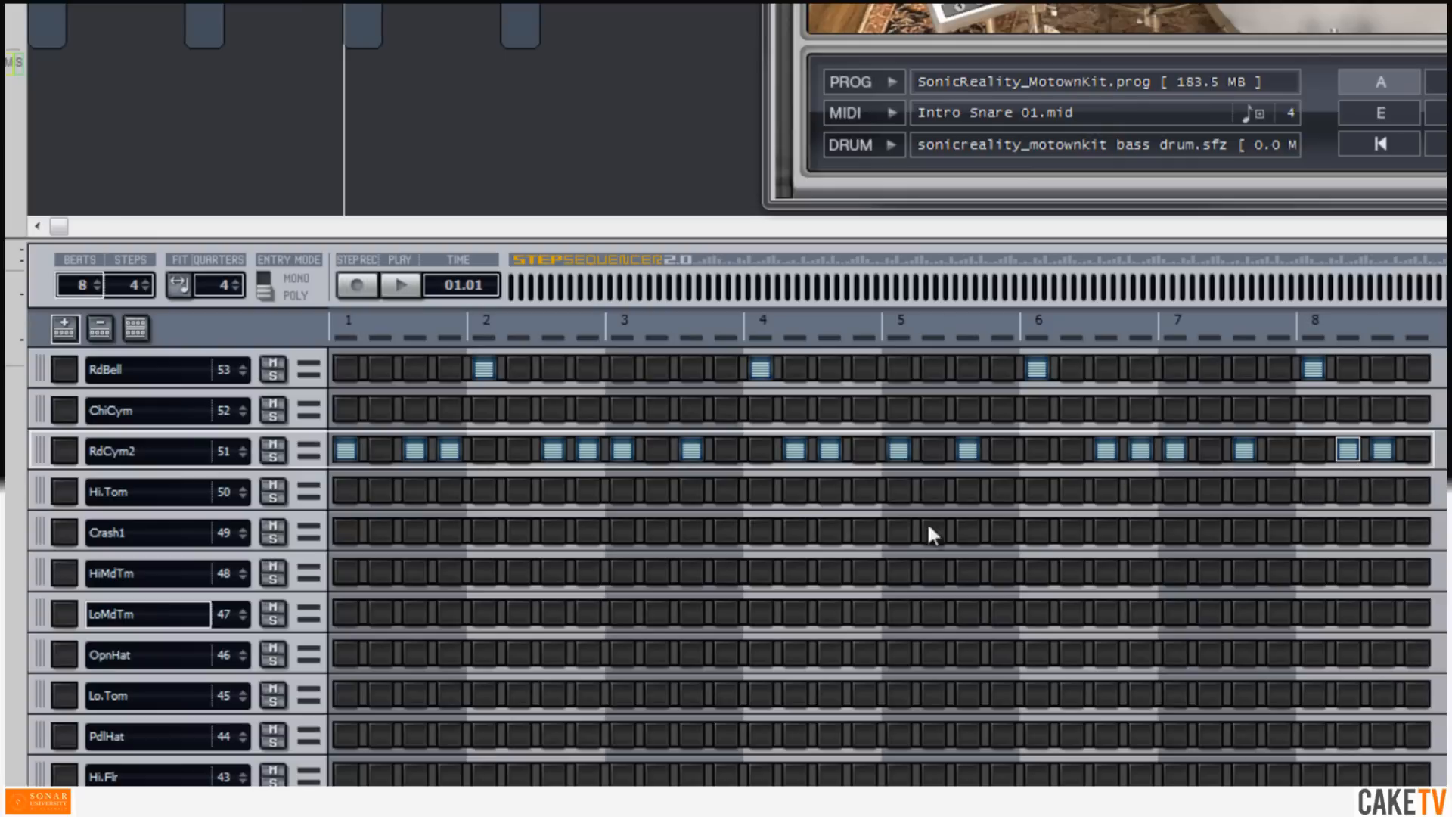
Step: Lower the RdCym2 velocities: in-between hits to about 50–75 and several main hits to about 90–95
click(64, 452)
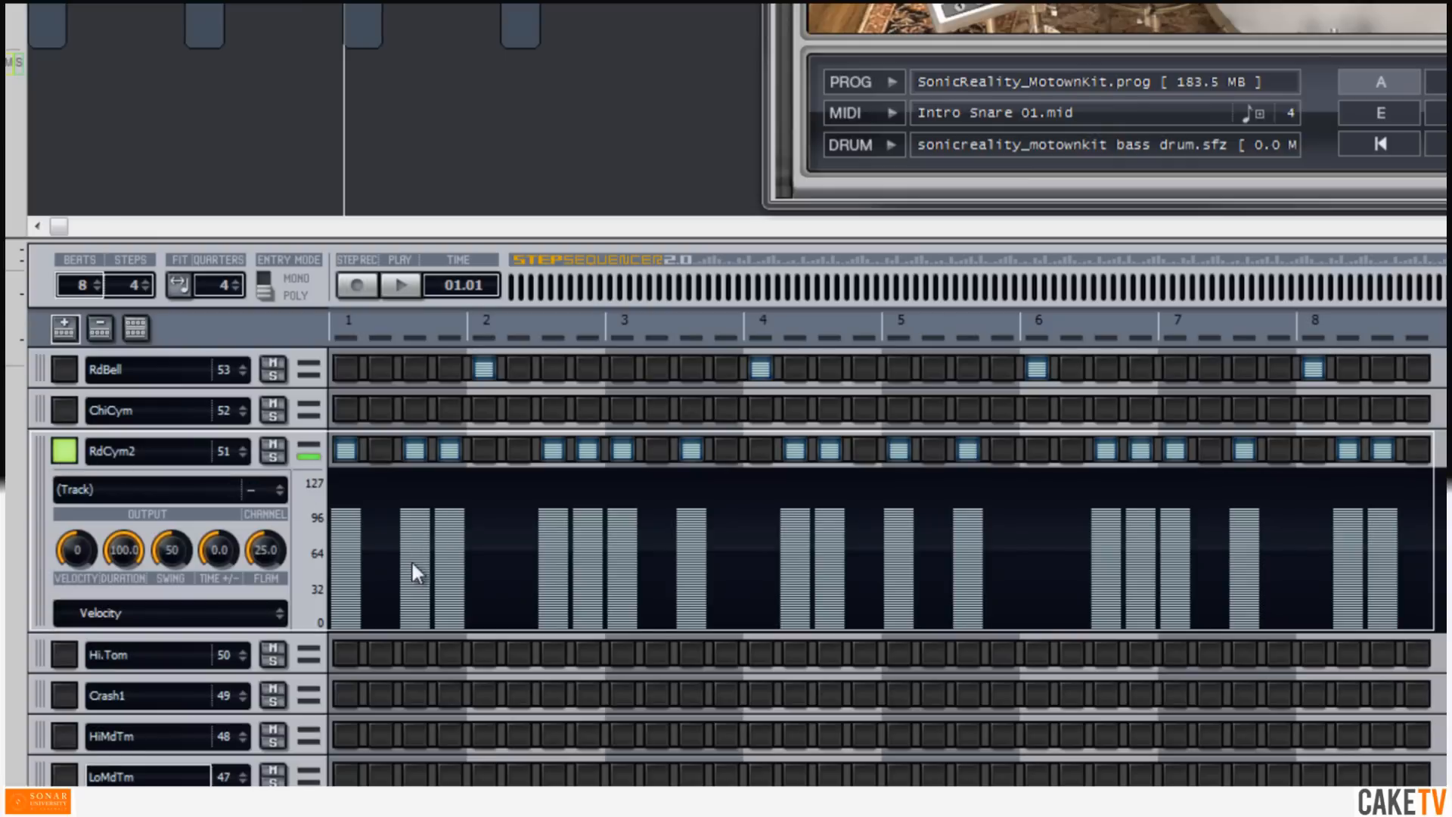
click(785, 573)
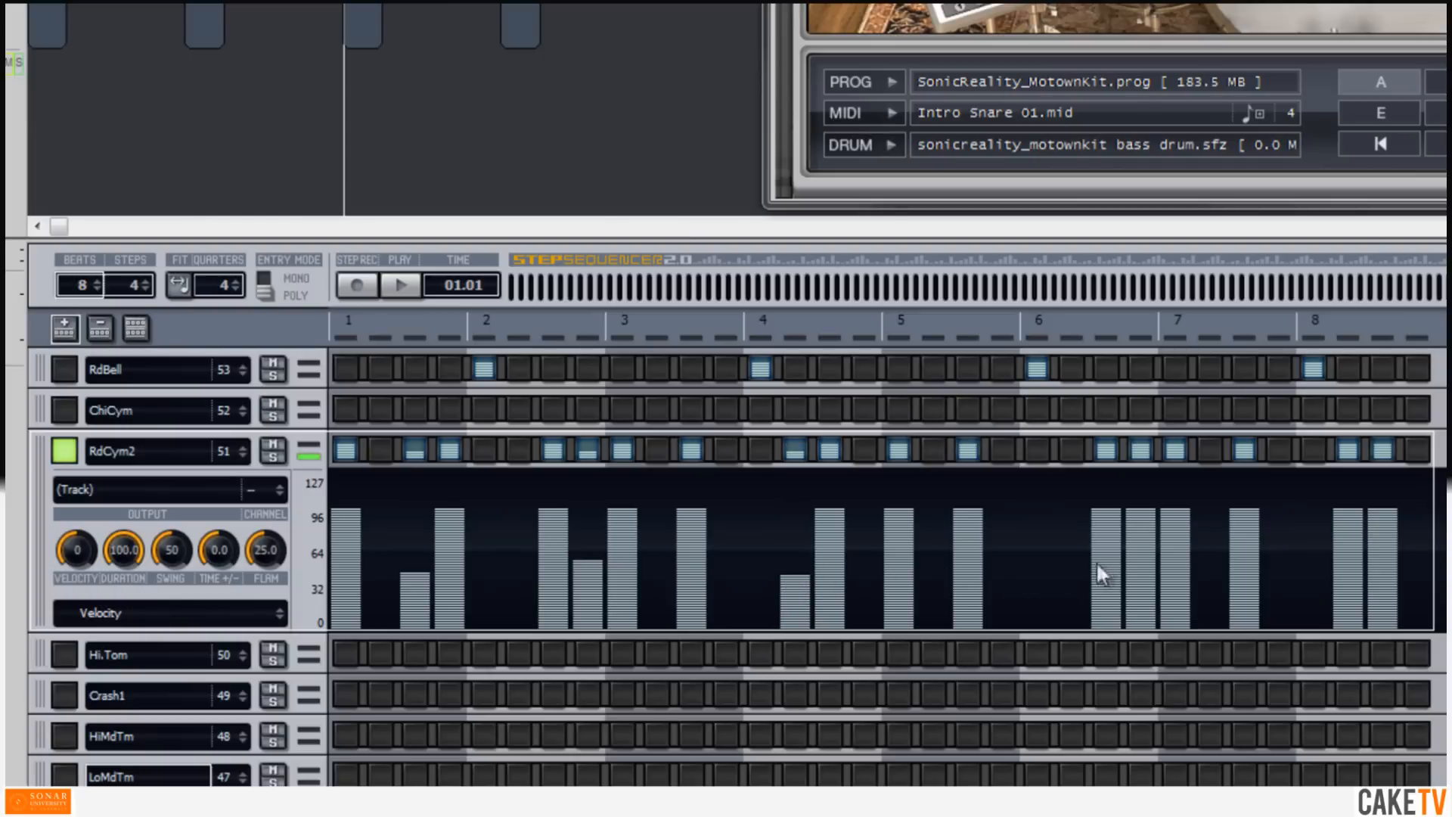
click(1138, 574)
click(1344, 545)
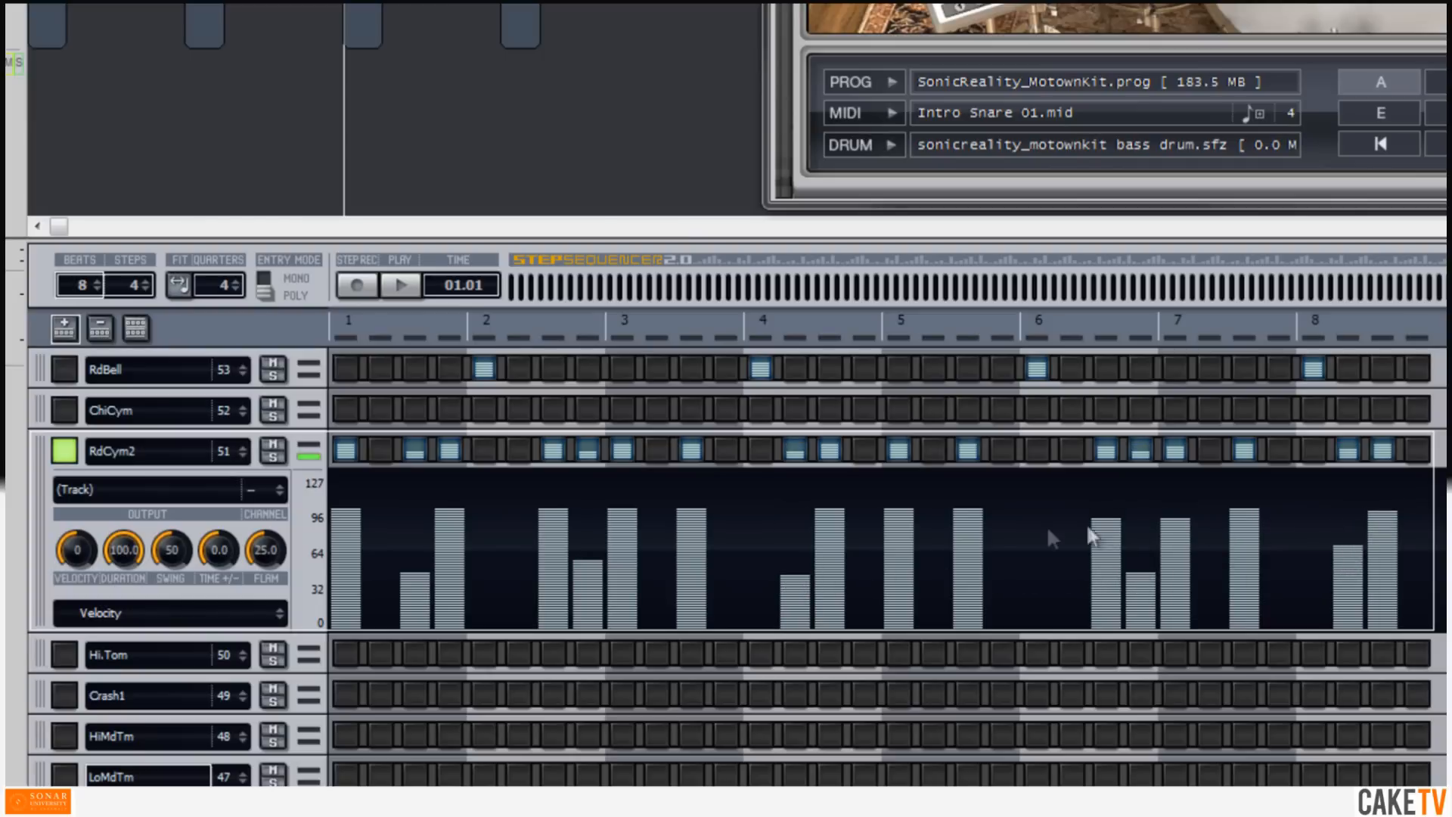
click(894, 522)
click(832, 527)
click(552, 522)
click(448, 528)
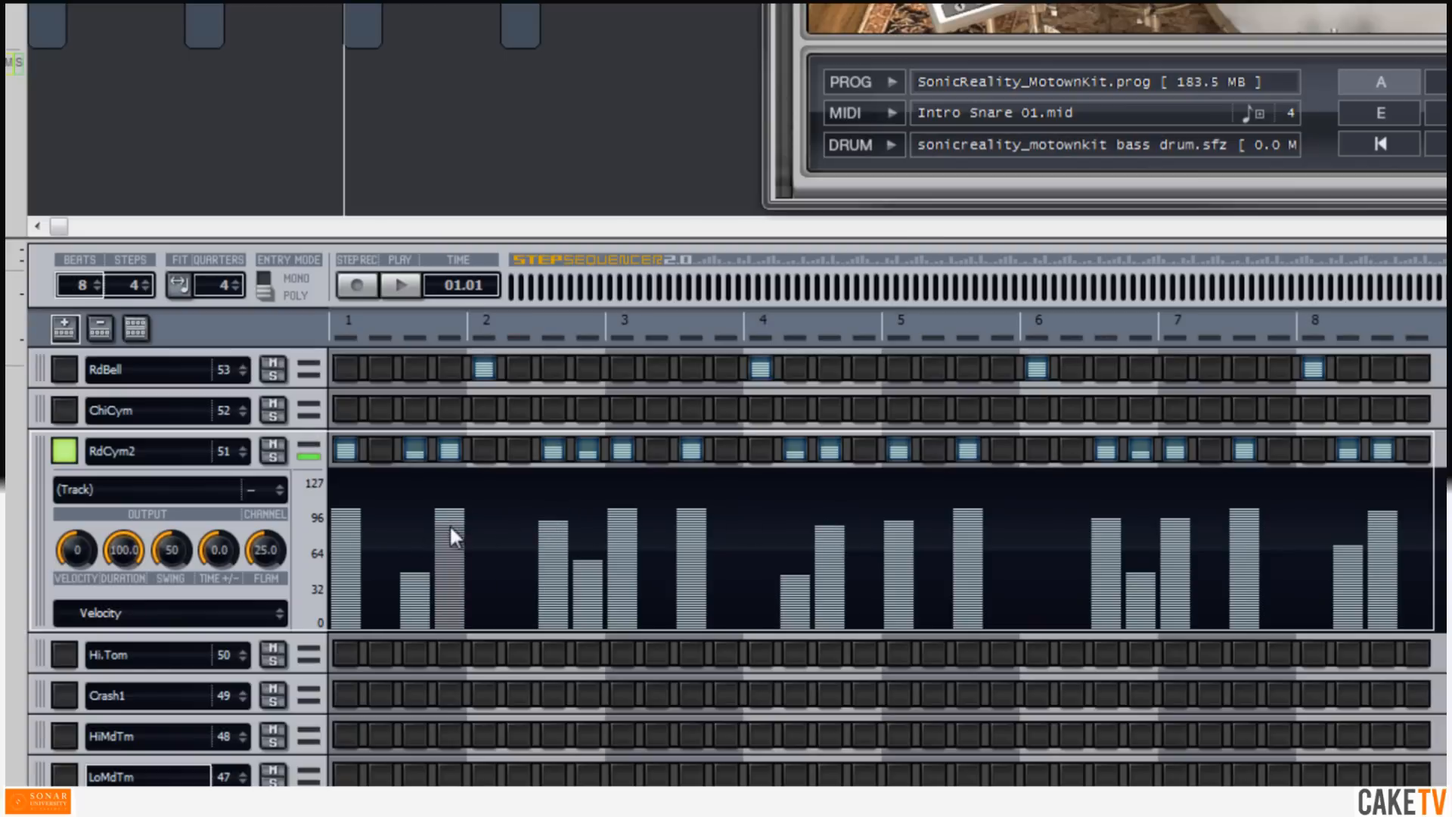
Step: Set the RdCym2 row's swing to 64 while auditioning the pattern
click(407, 284)
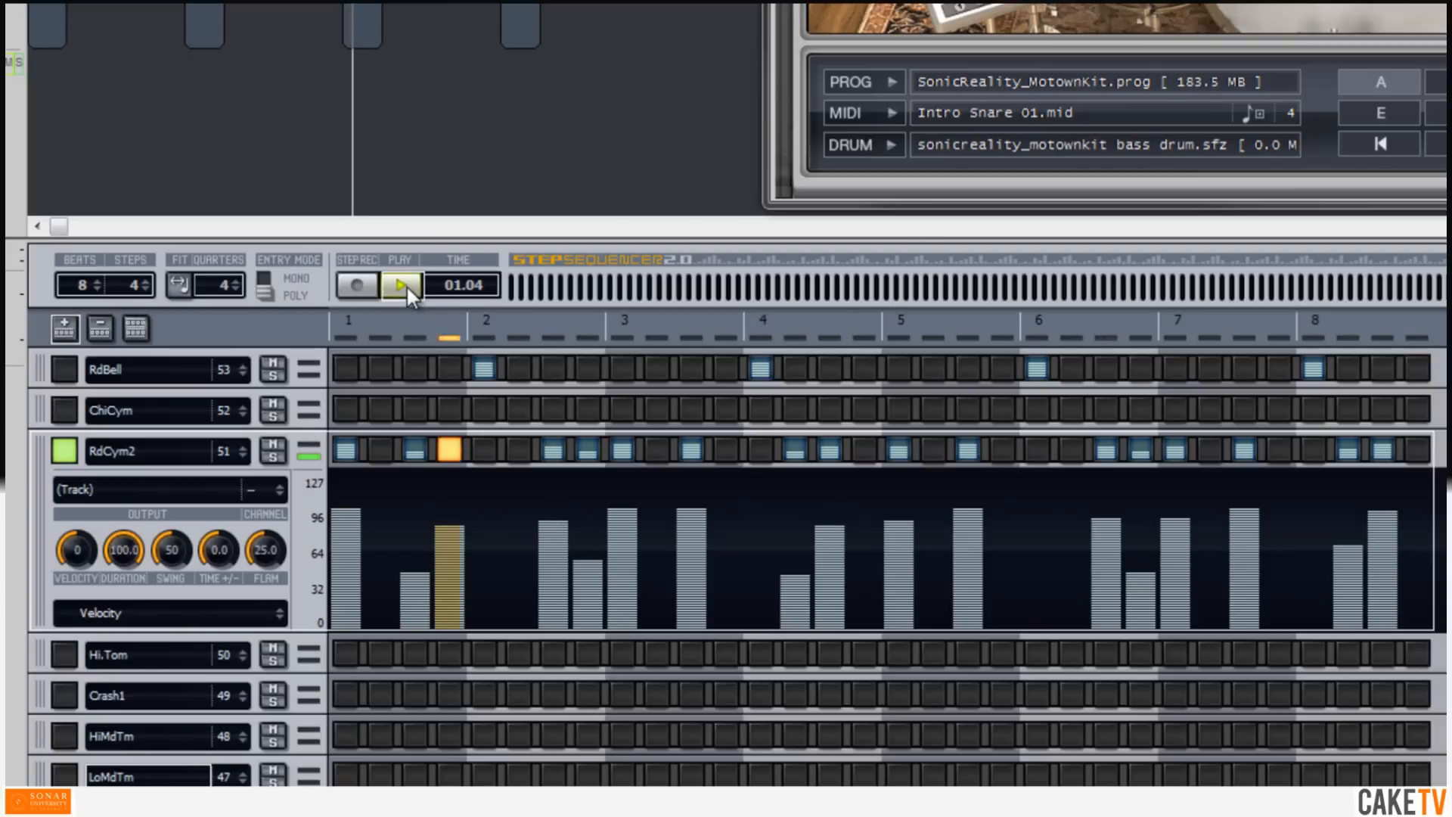
drag(171, 557, 173, 559)
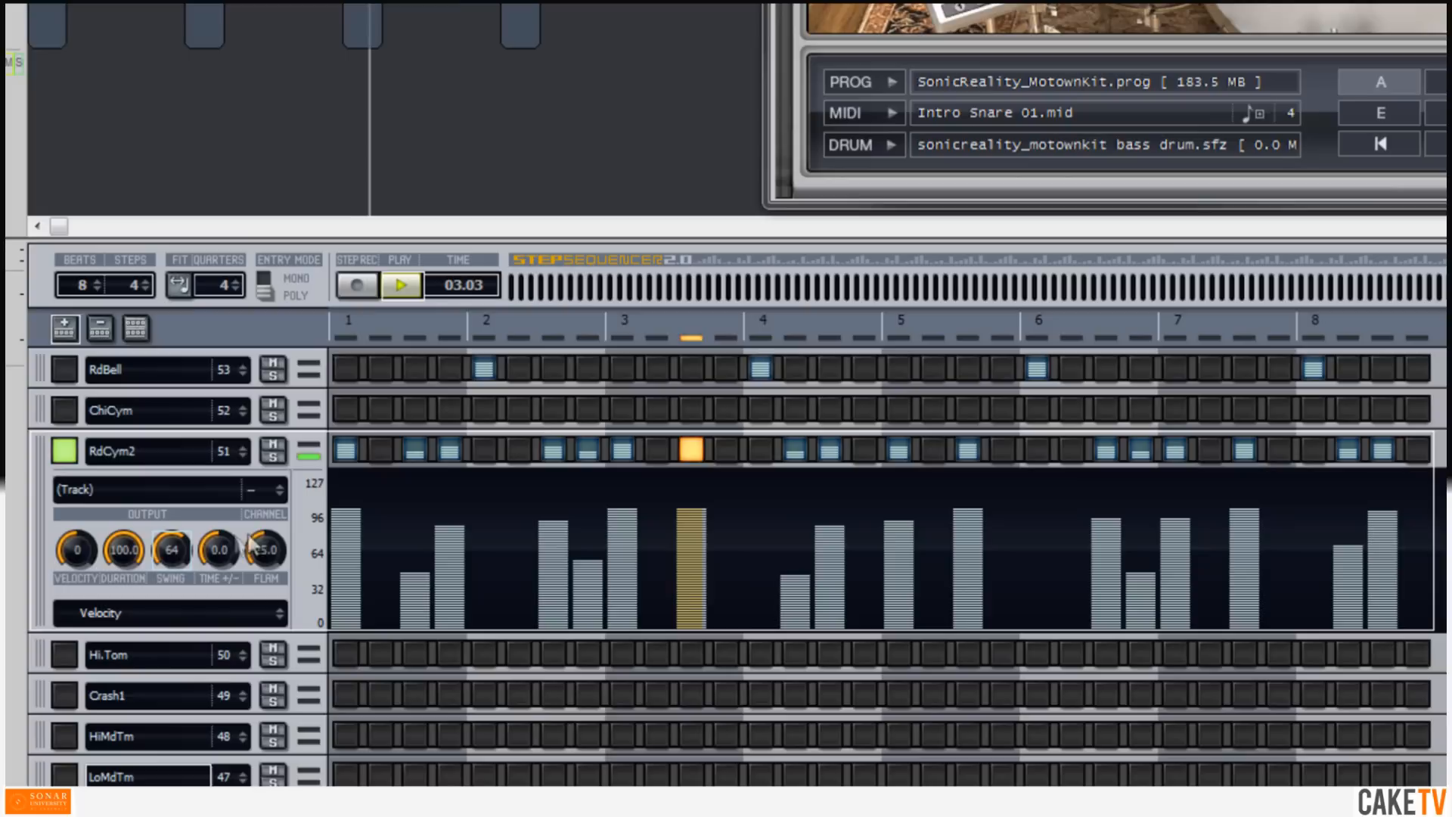
click(406, 287)
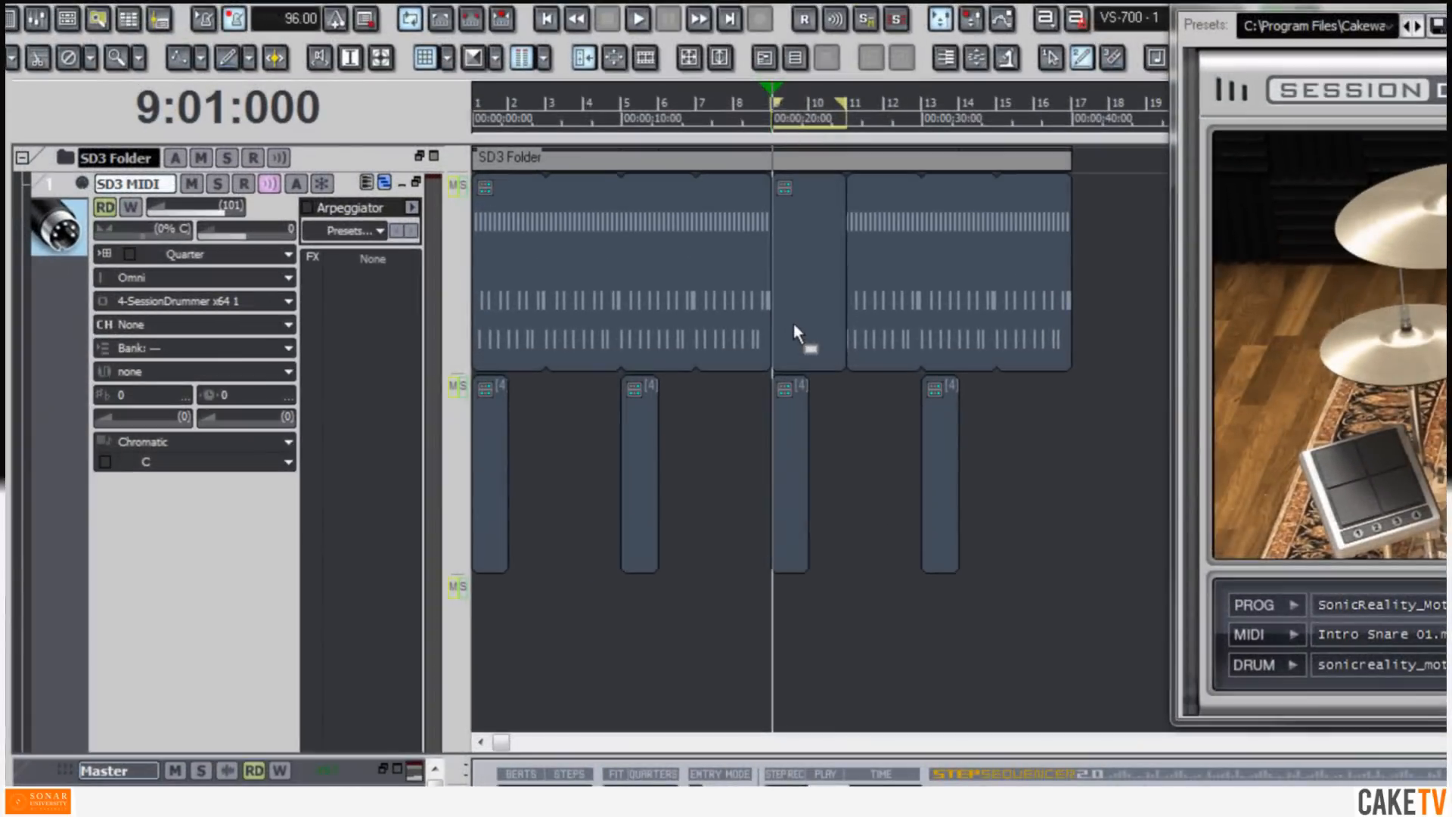
Step: Place the ride pattern clip on the third layer across measures 9 to 12 and play it back from measure 9
drag(794, 325, 921, 672)
key(space)
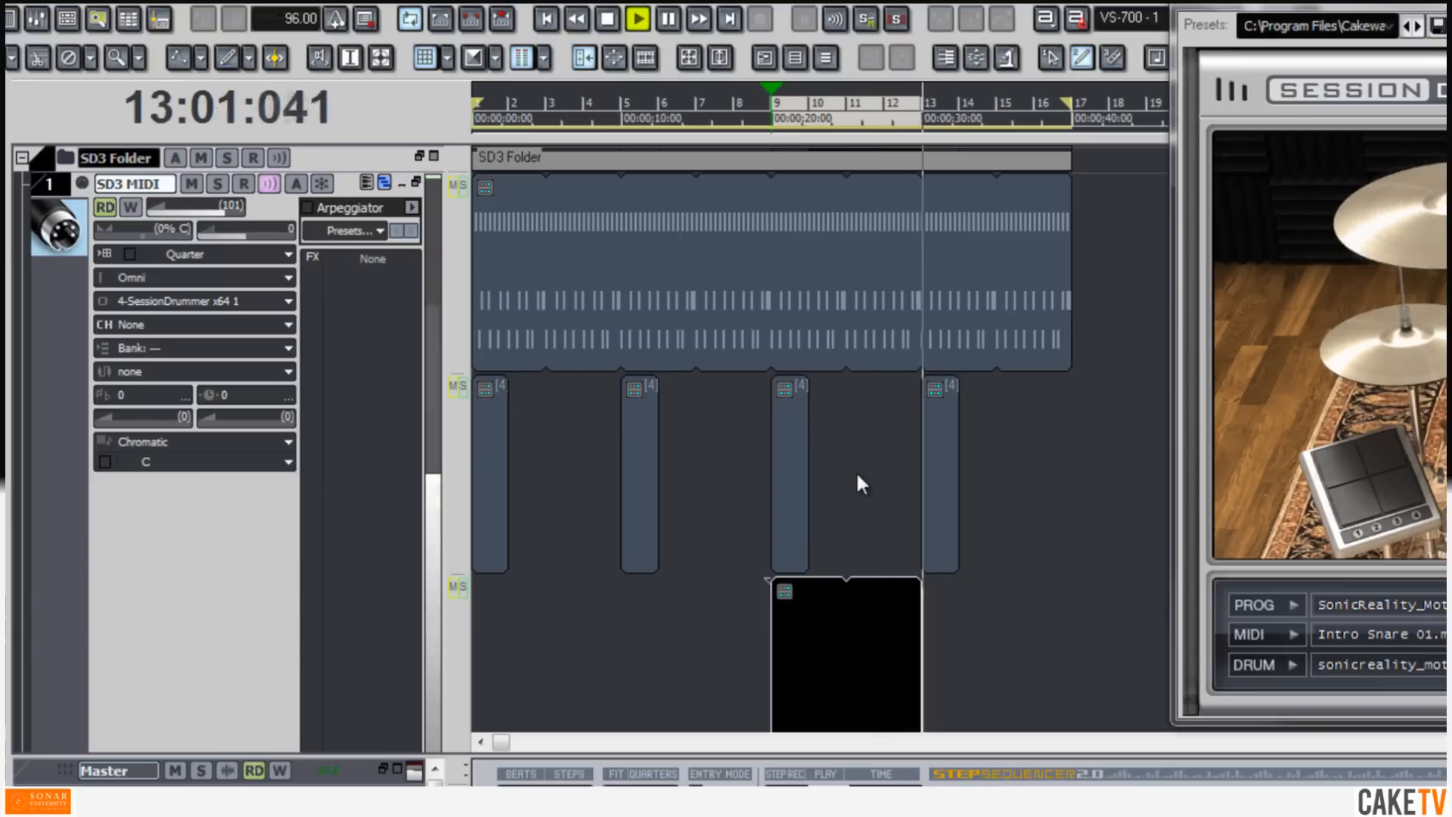
key(space)
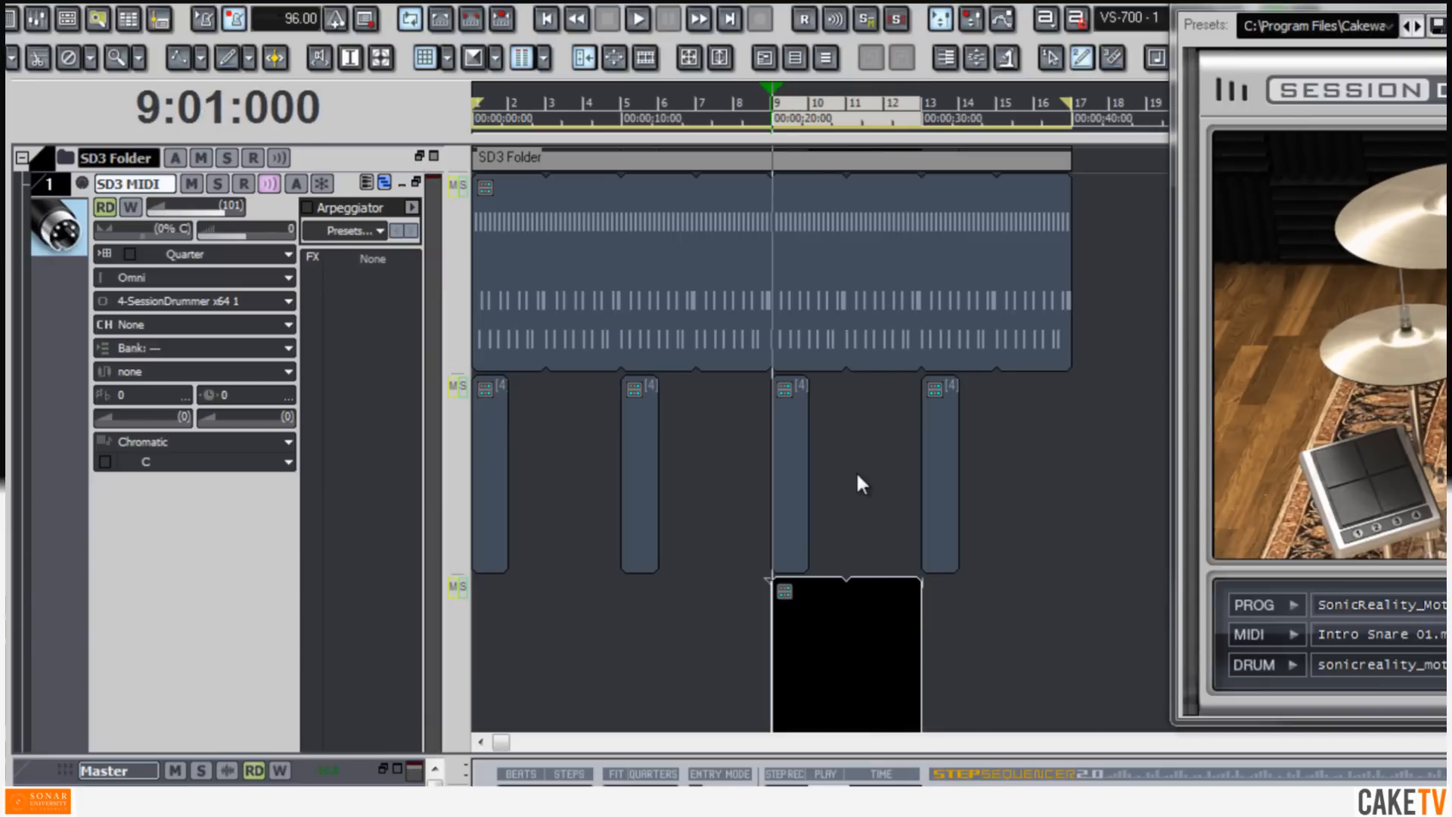
click(858, 474)
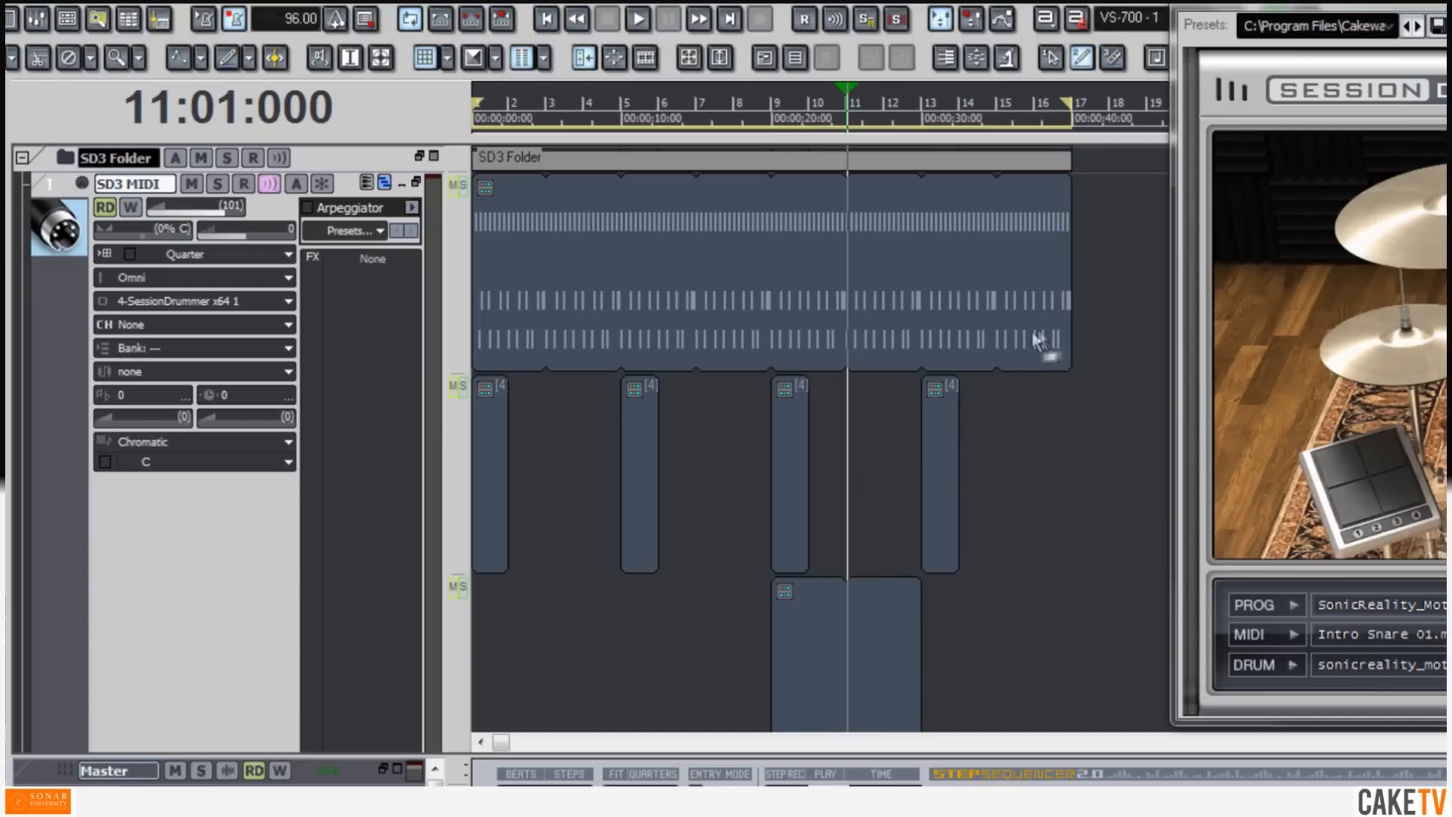
Step: Trim the first layer's groove clip to end at measure 9 and place a linked copy of it at measure 9
drag(1066, 333, 773, 333)
click(587, 337)
drag(516, 326, 832, 327)
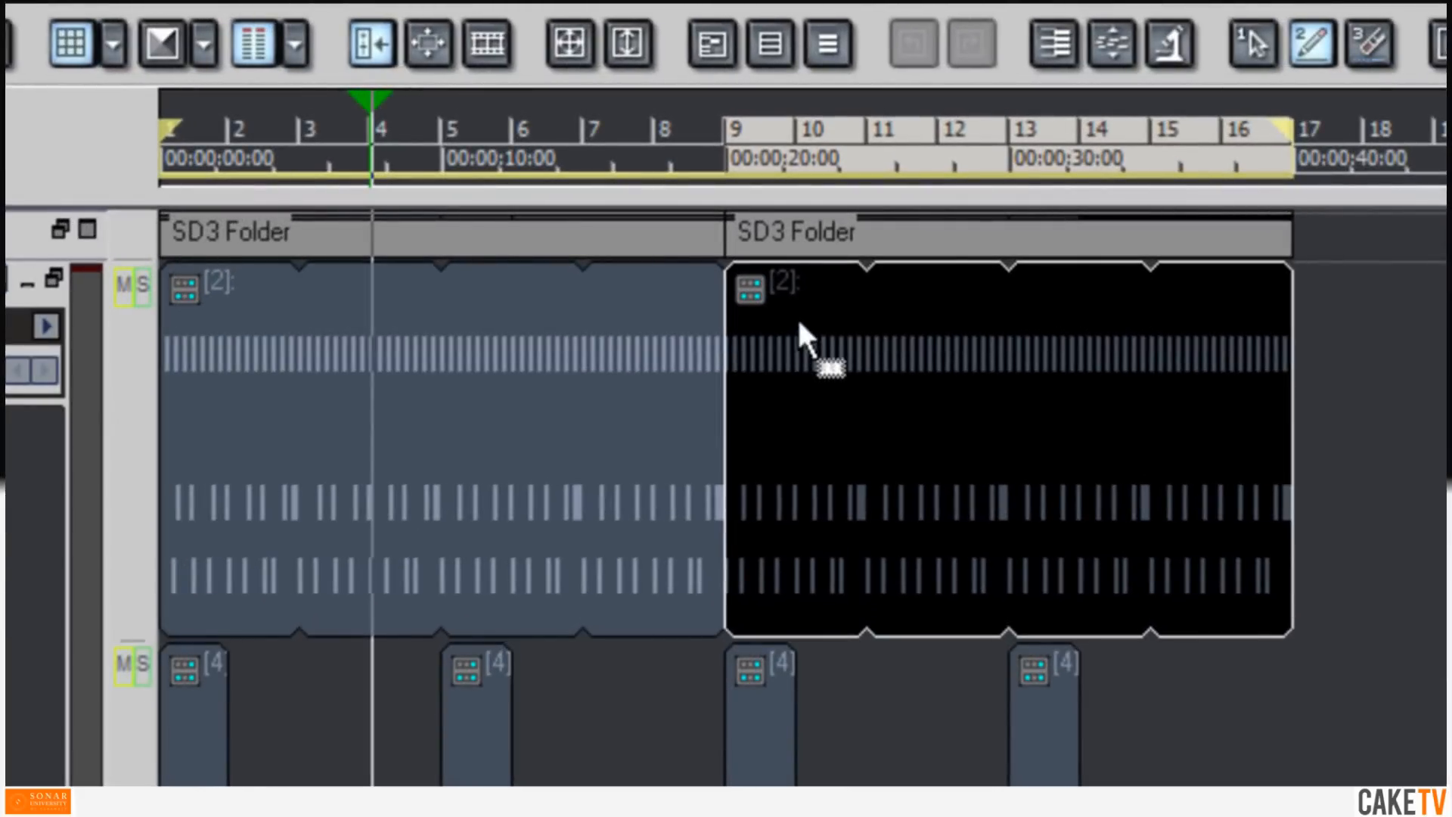
Step: Unlink the second groove clip, starting at measure 9, from the first Step Sequencer clip
click(460, 433)
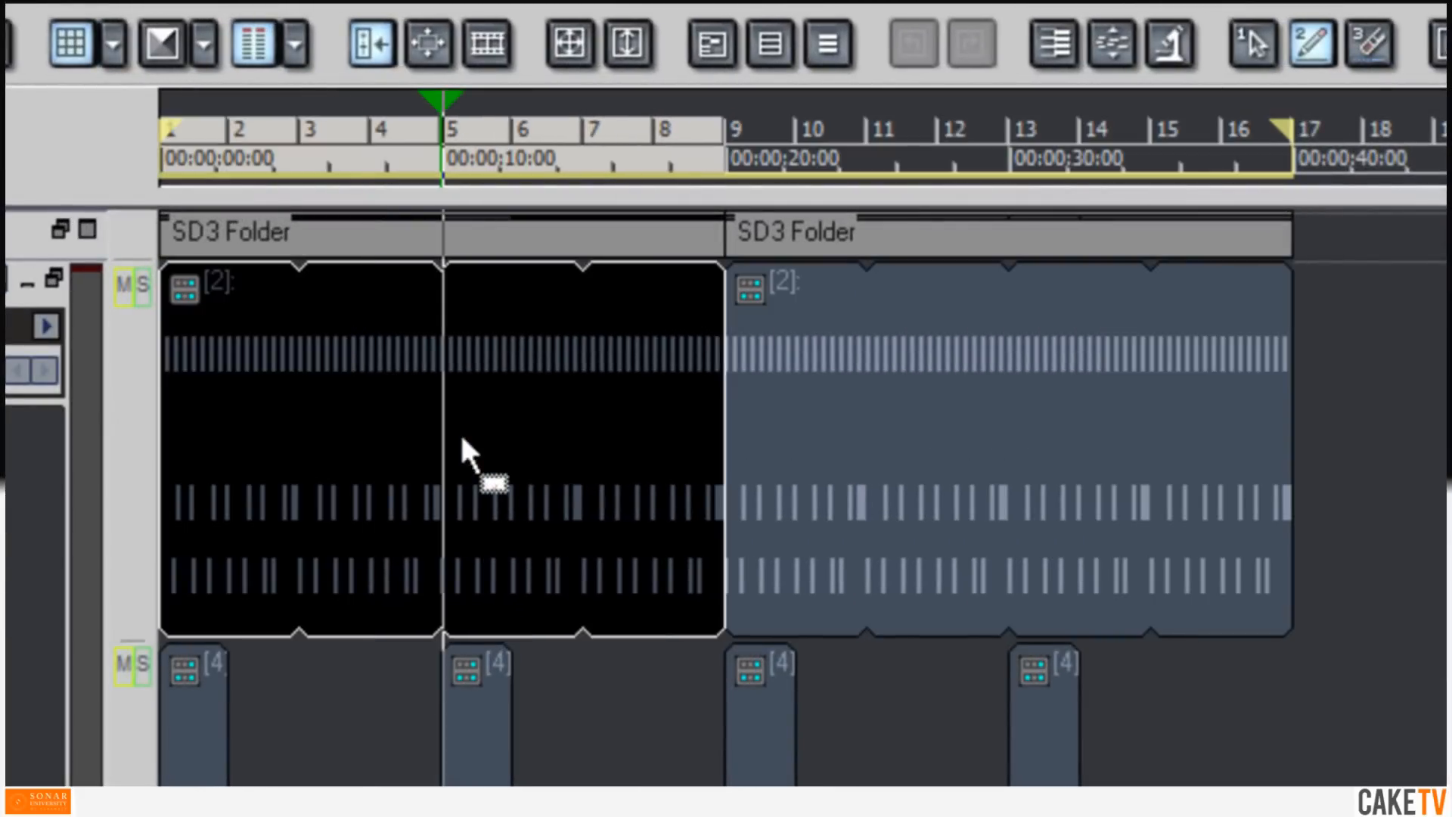
click(941, 446)
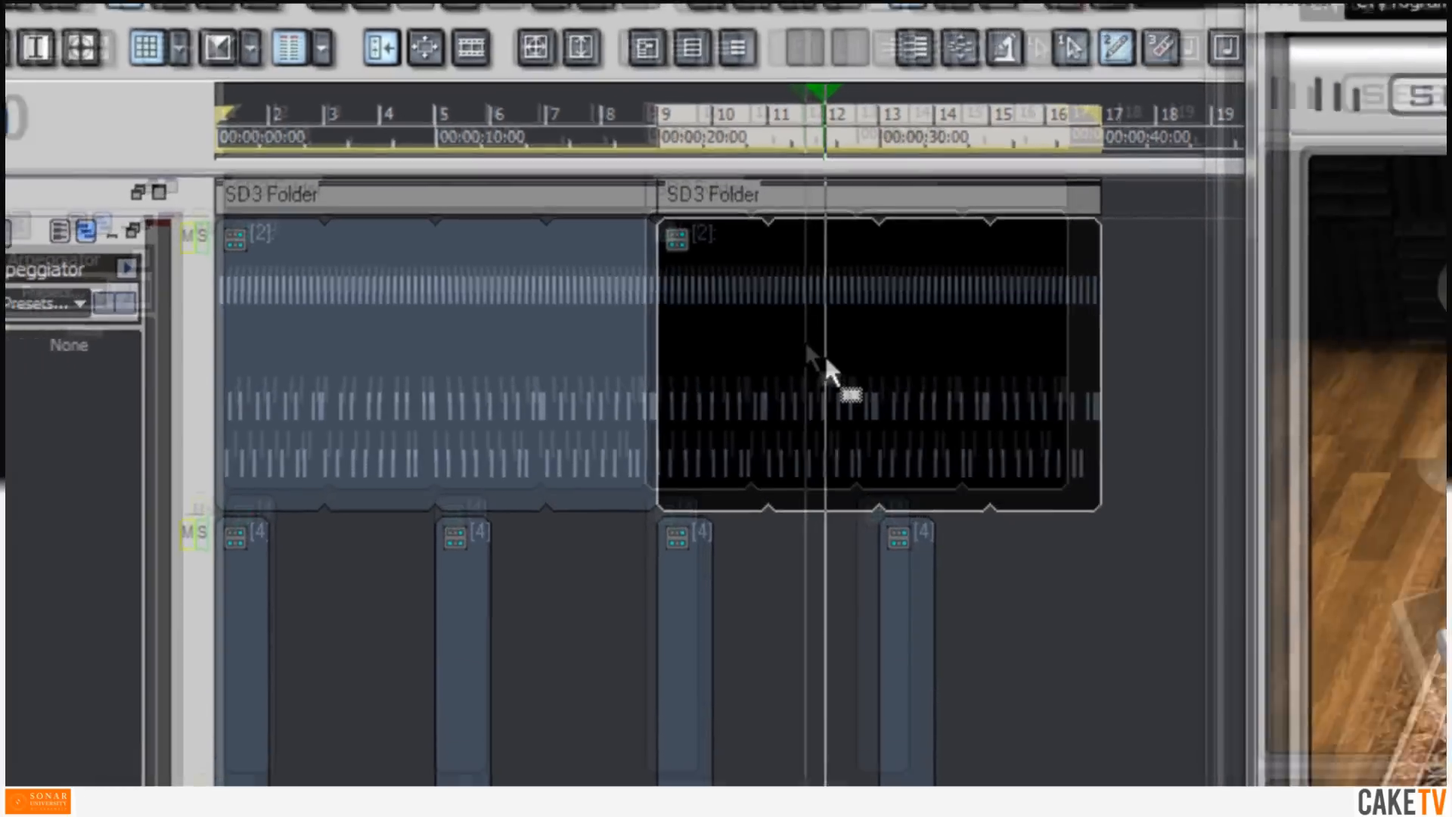
right_click(938, 437)
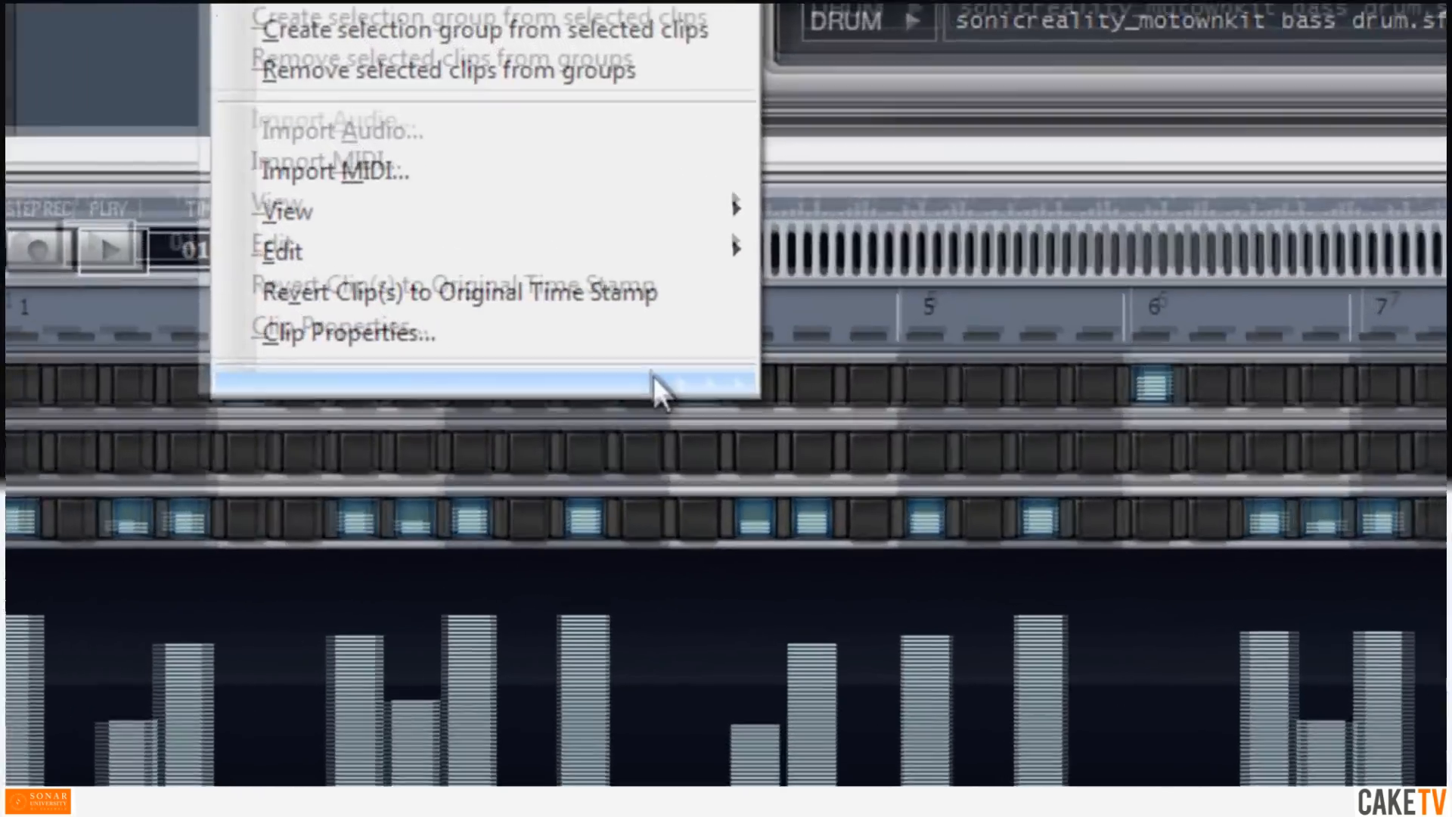
mouse_move(753, 548)
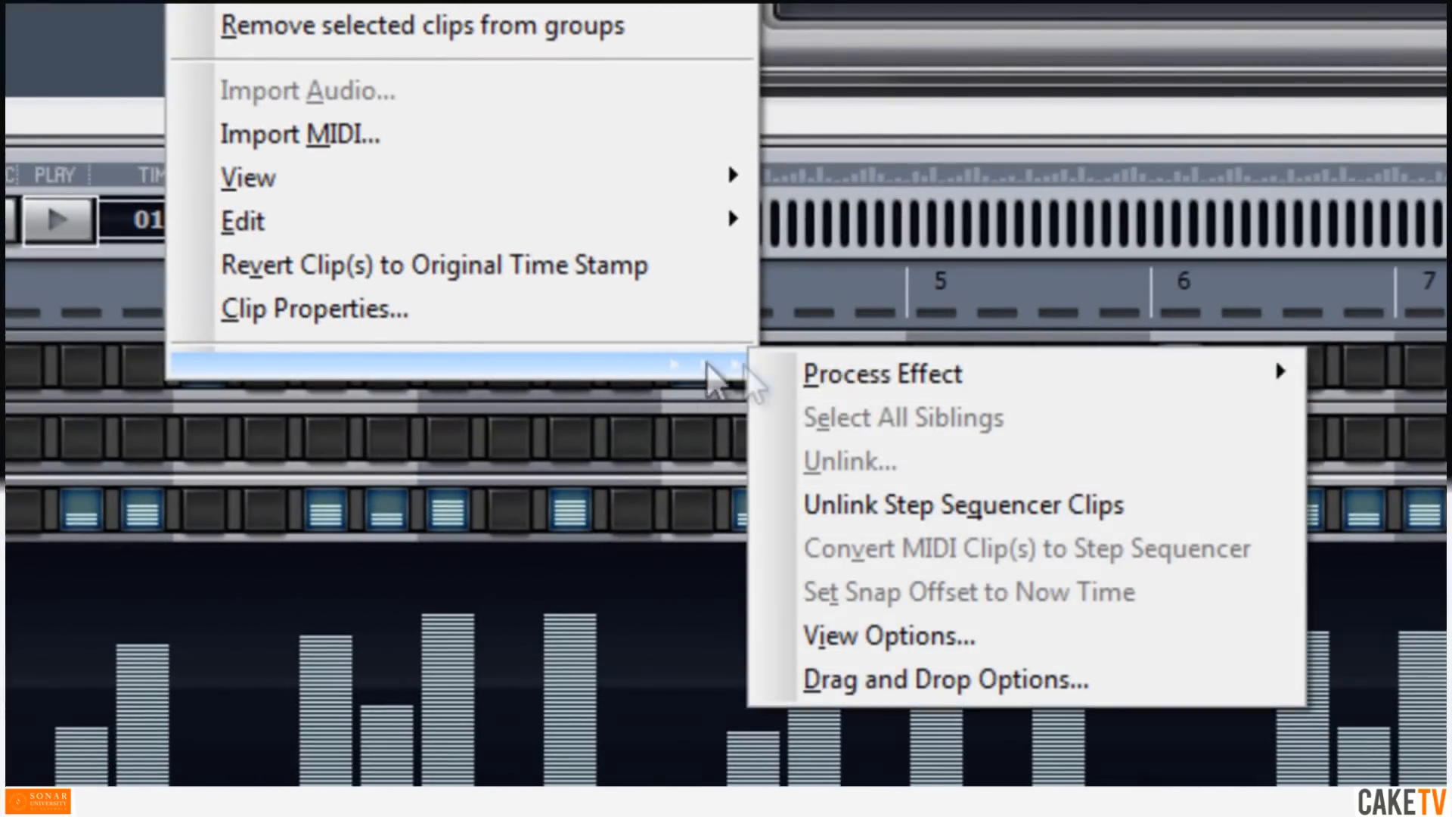
click(959, 505)
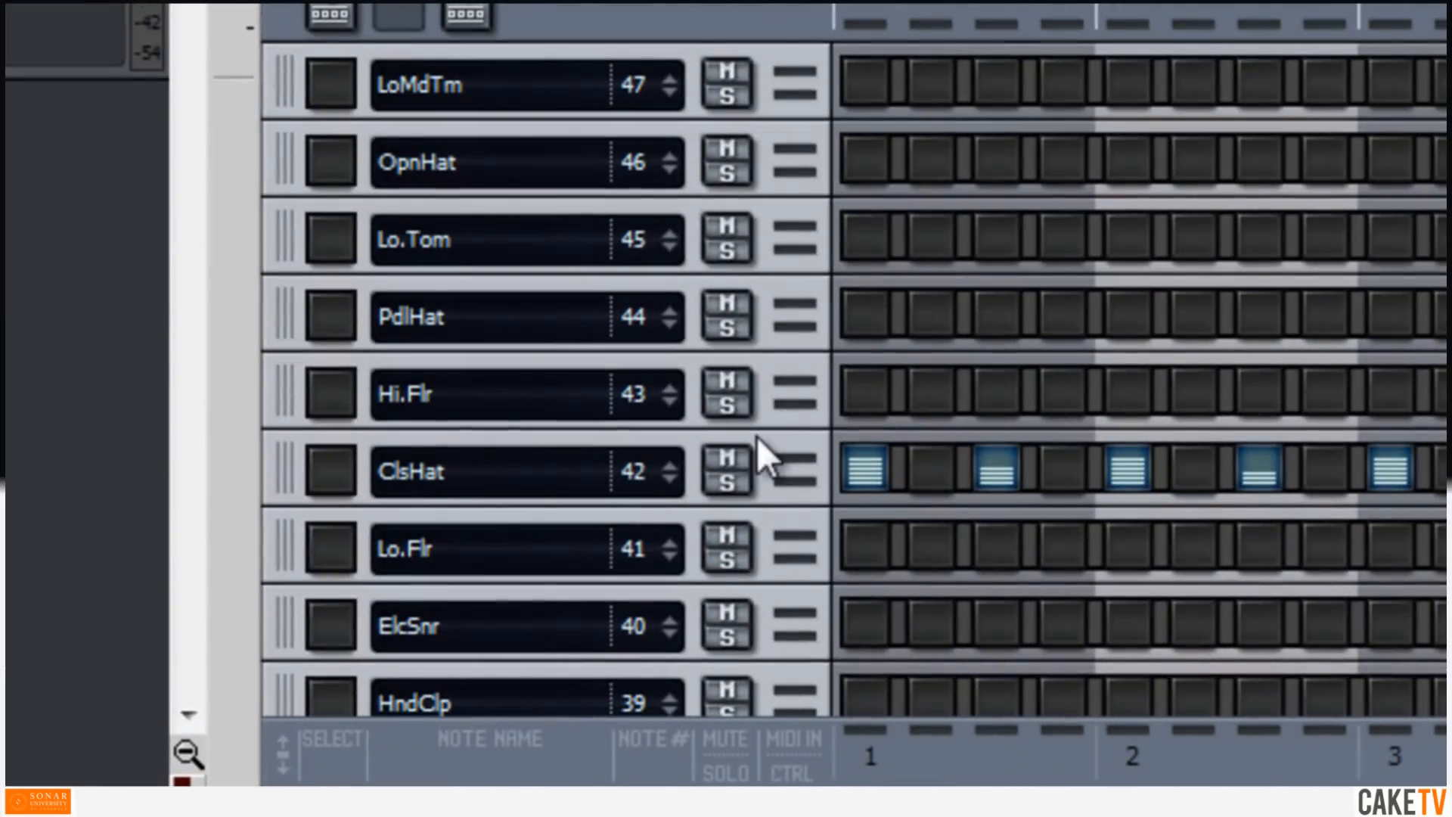
Step: Mute the ClsHat row in the second groove clip's pattern and play the arrangement back from measure 9
click(743, 464)
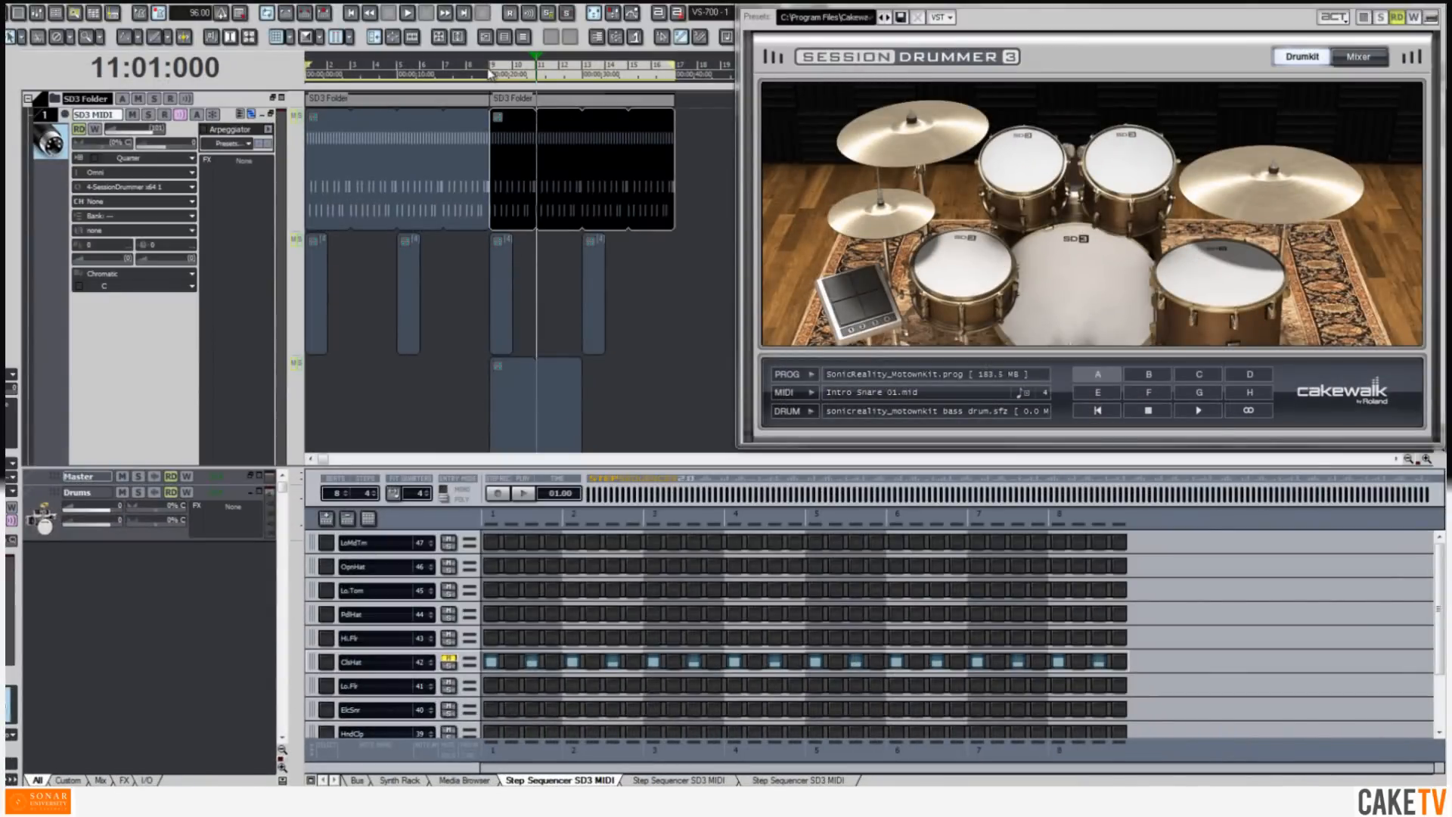
click(489, 73)
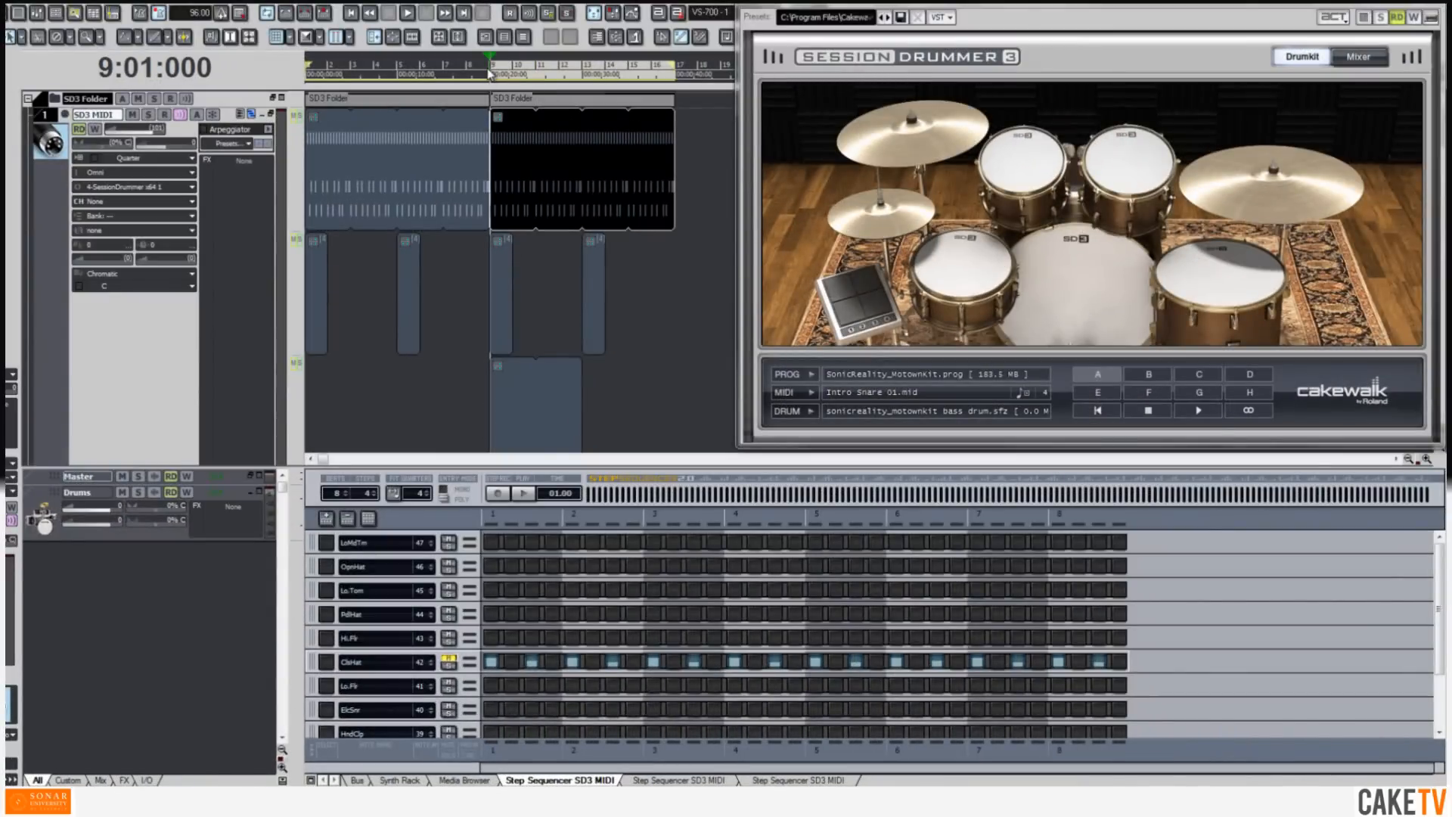
key(space)
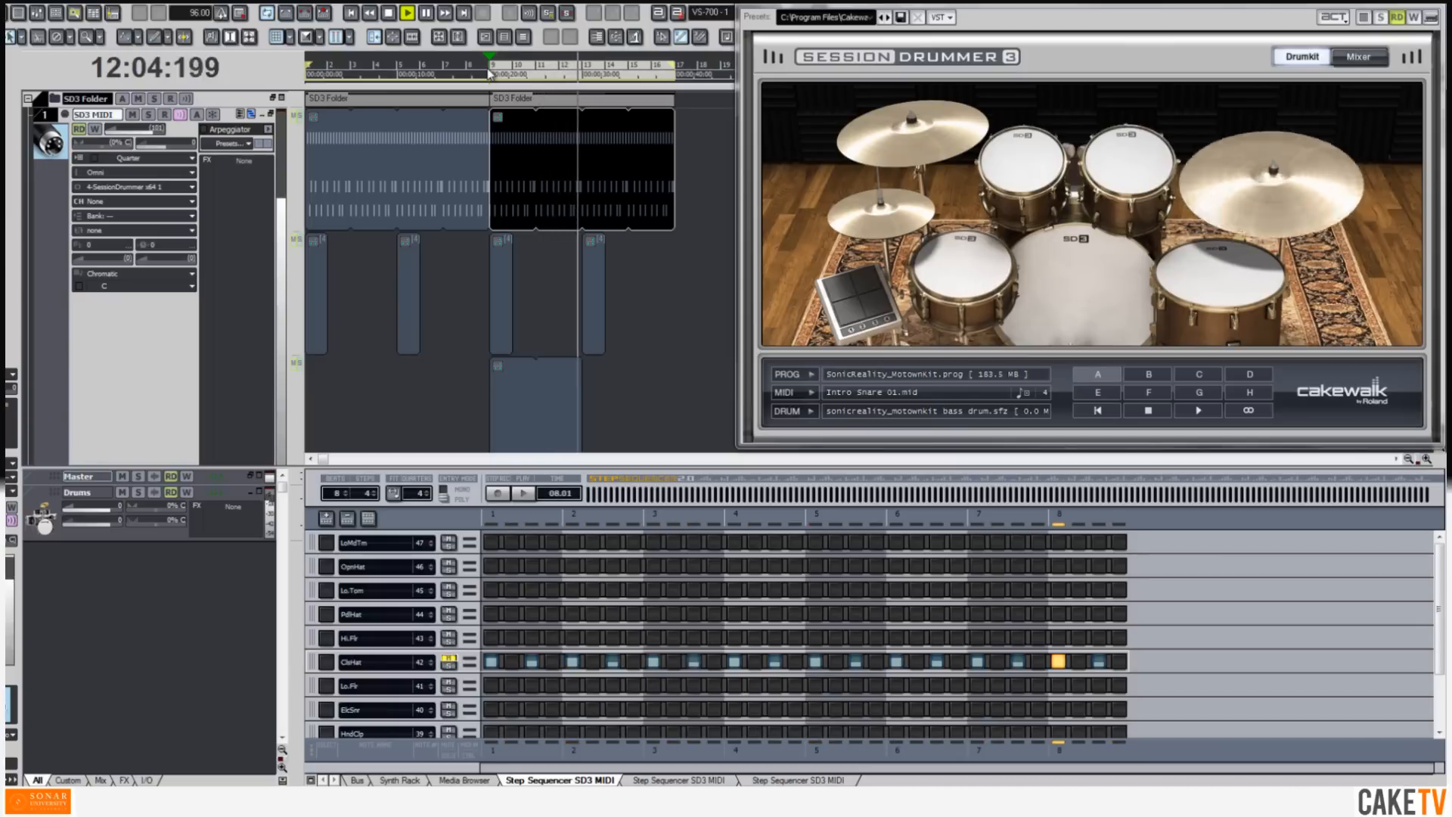
key(space)
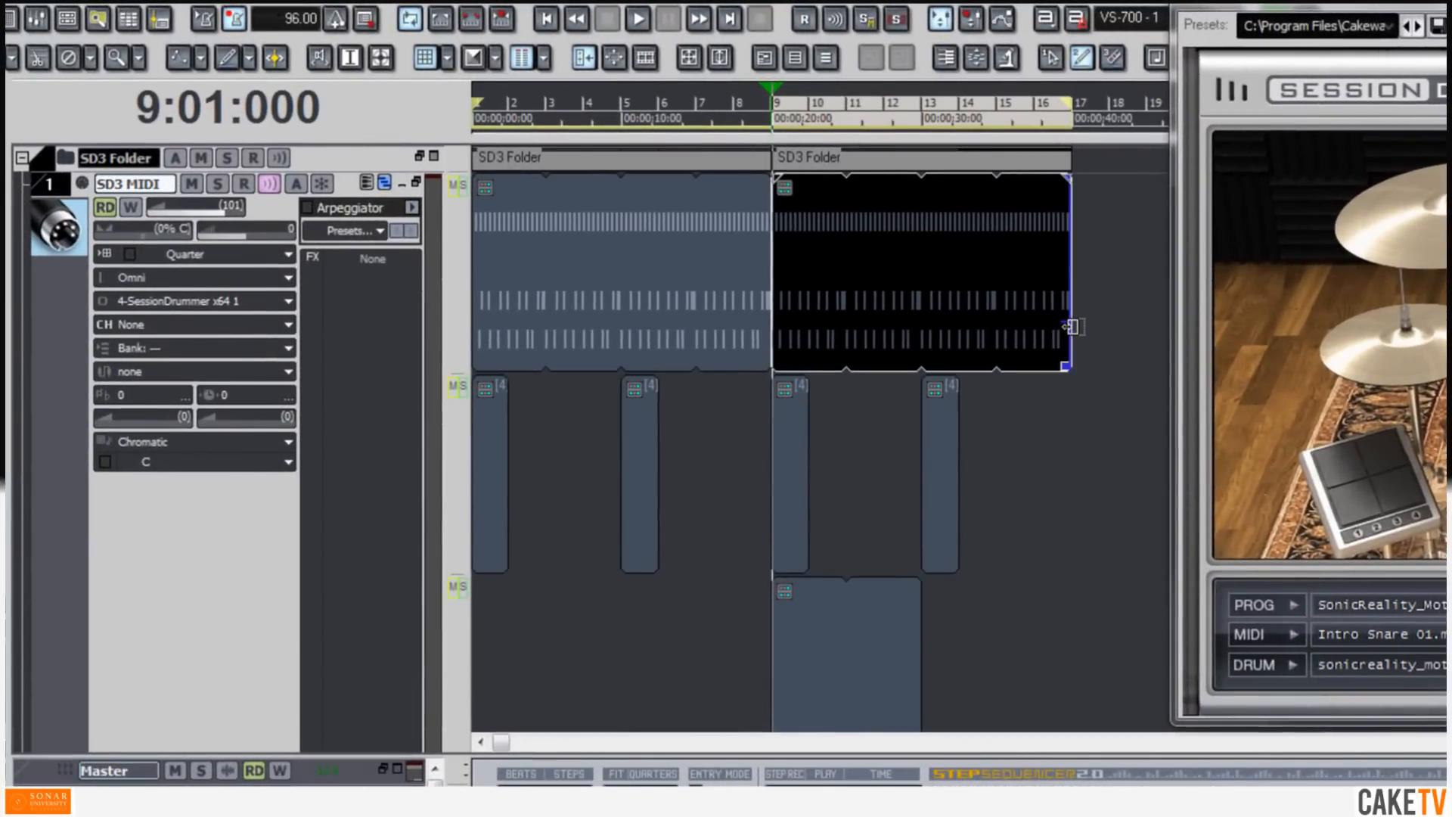
Step: Shorten the second groove clip to end at measure 13 and fill measures 13 to 16 with a copy of the first clip
drag(1070, 327, 922, 317)
click(551, 298)
drag(552, 298, 1001, 311)
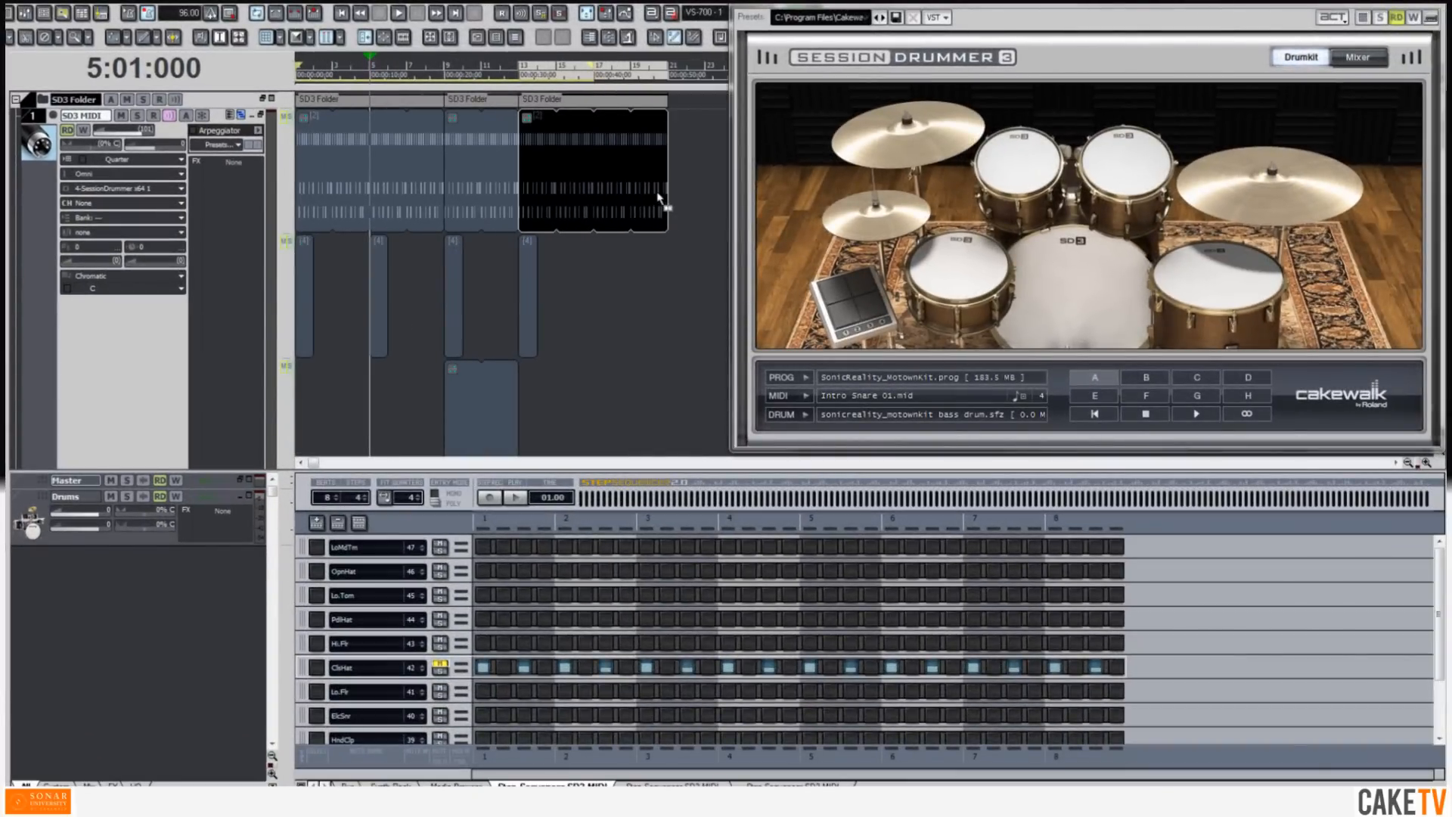
drag(658, 199, 595, 200)
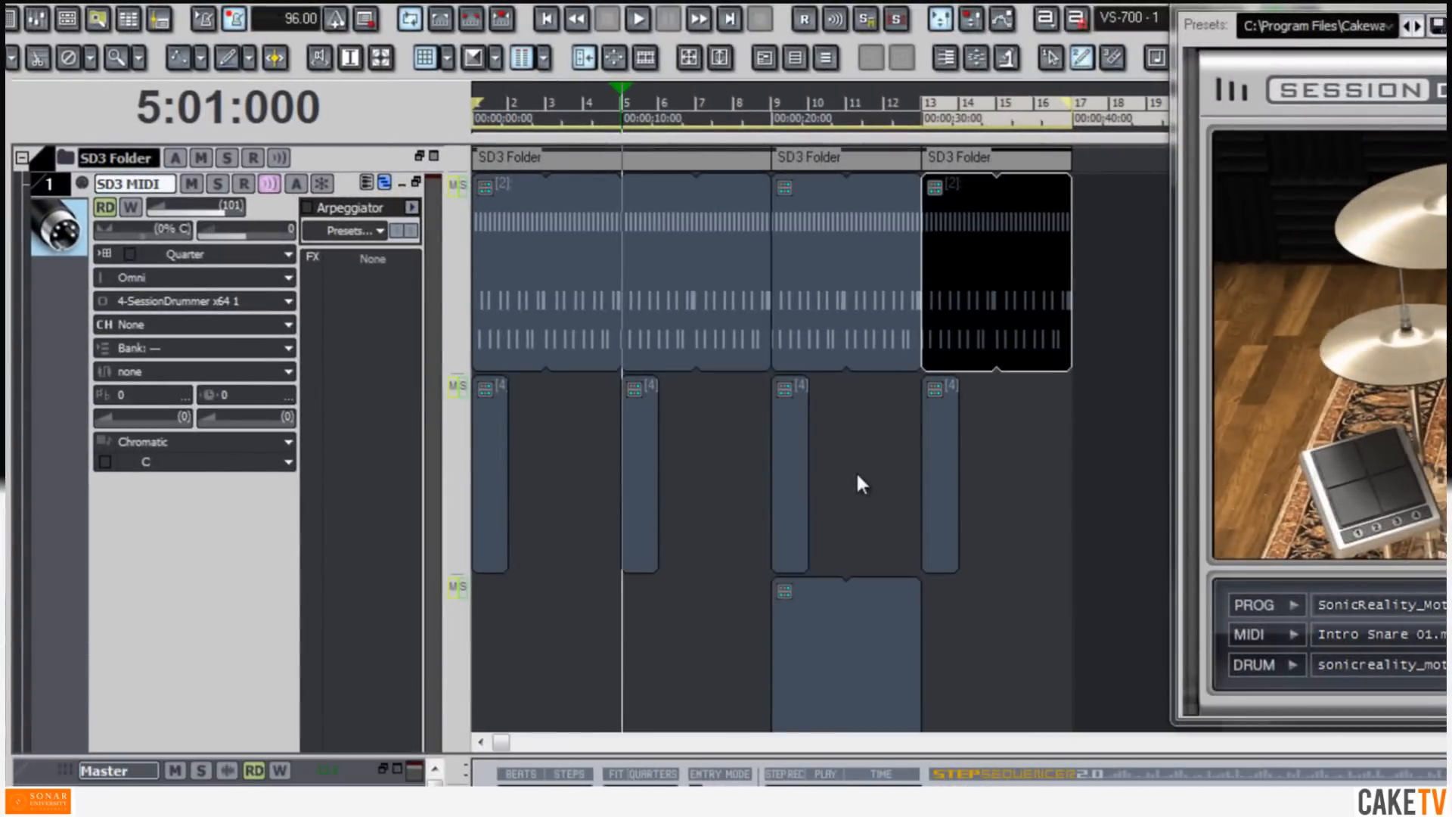
click(855, 489)
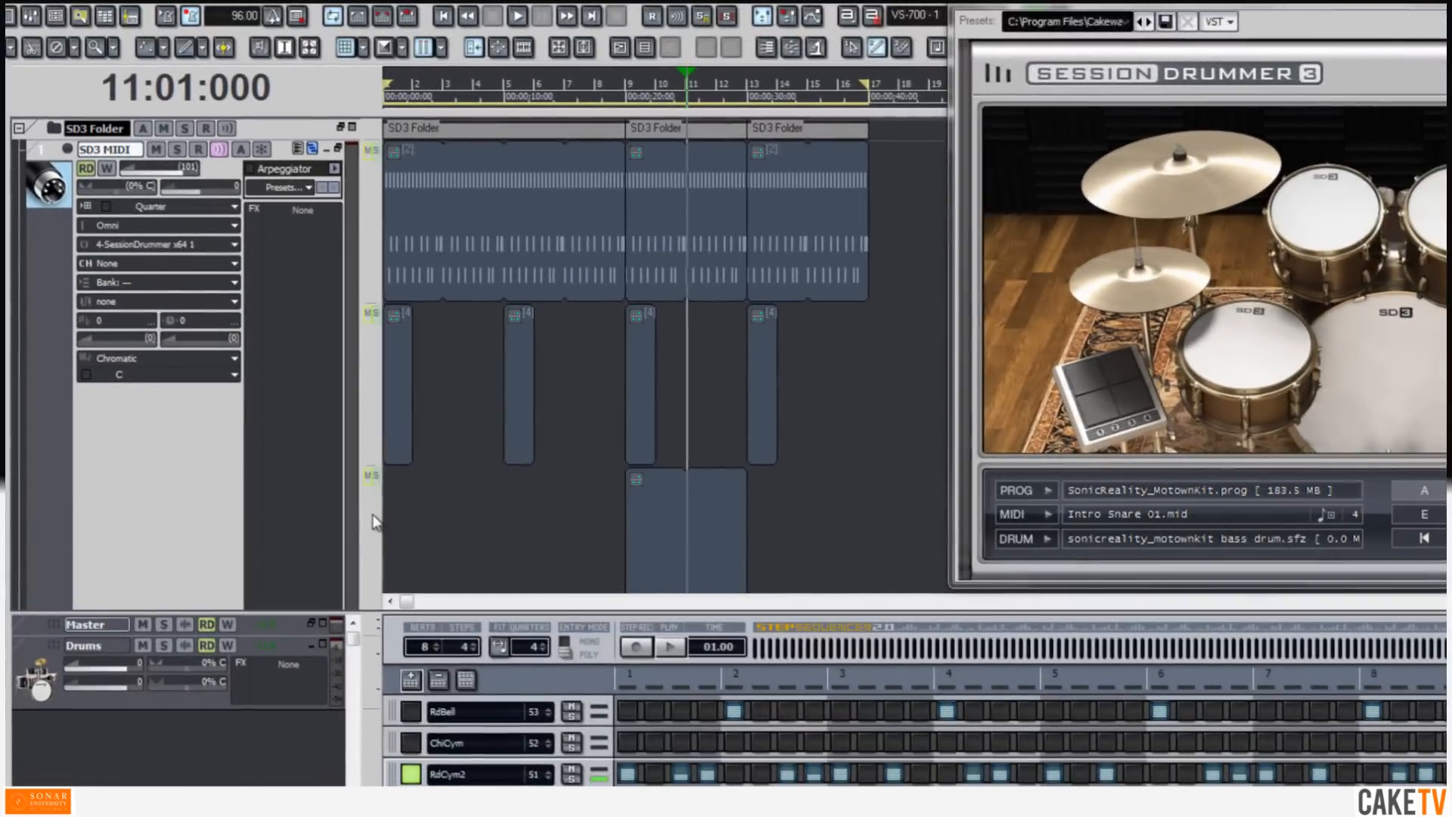
Step: Insert a fourth layer in the SD3 MIDI track and create a new Step Sequencer pattern at measure 9
right_click(454, 636)
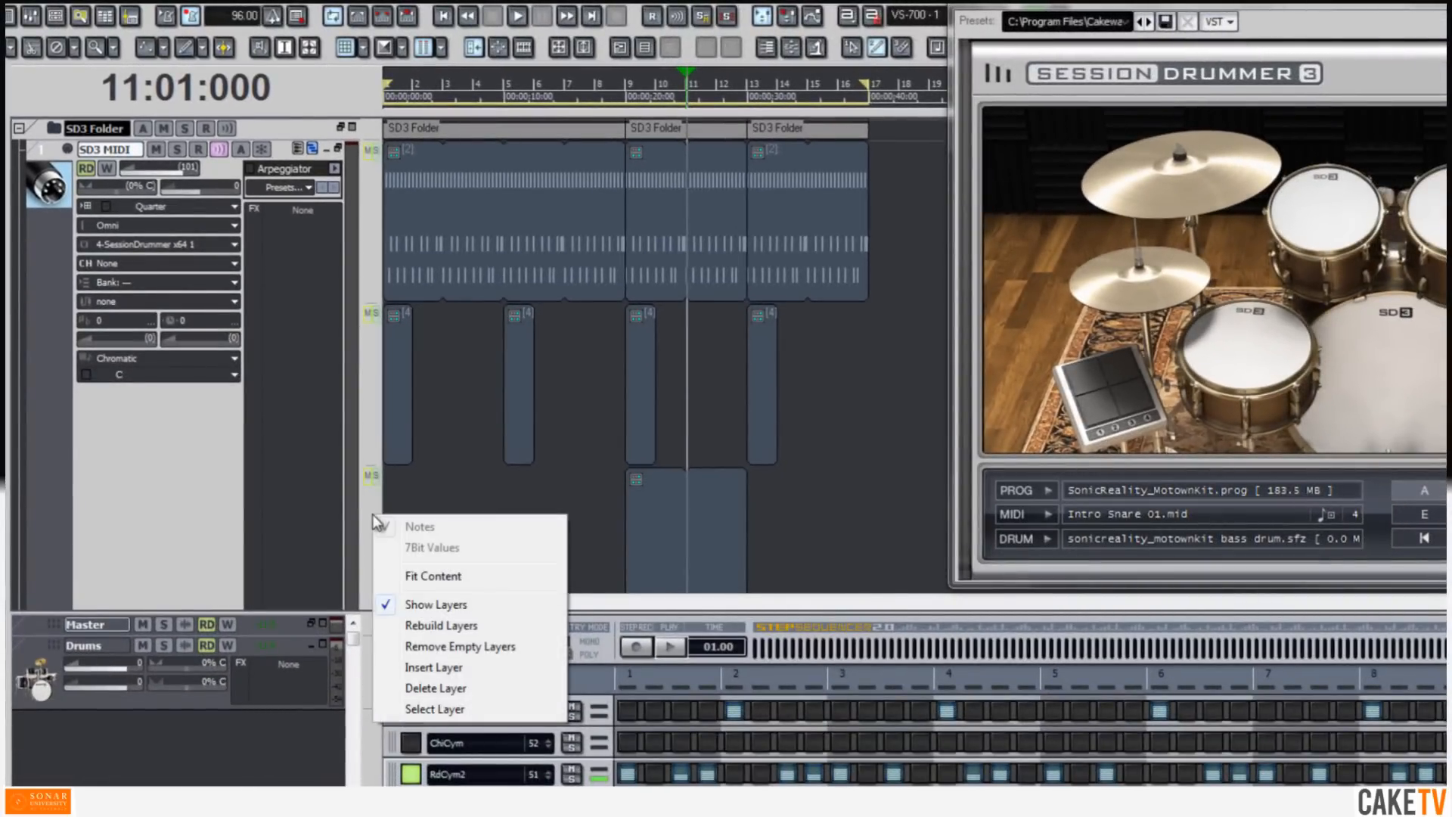
click(443, 666)
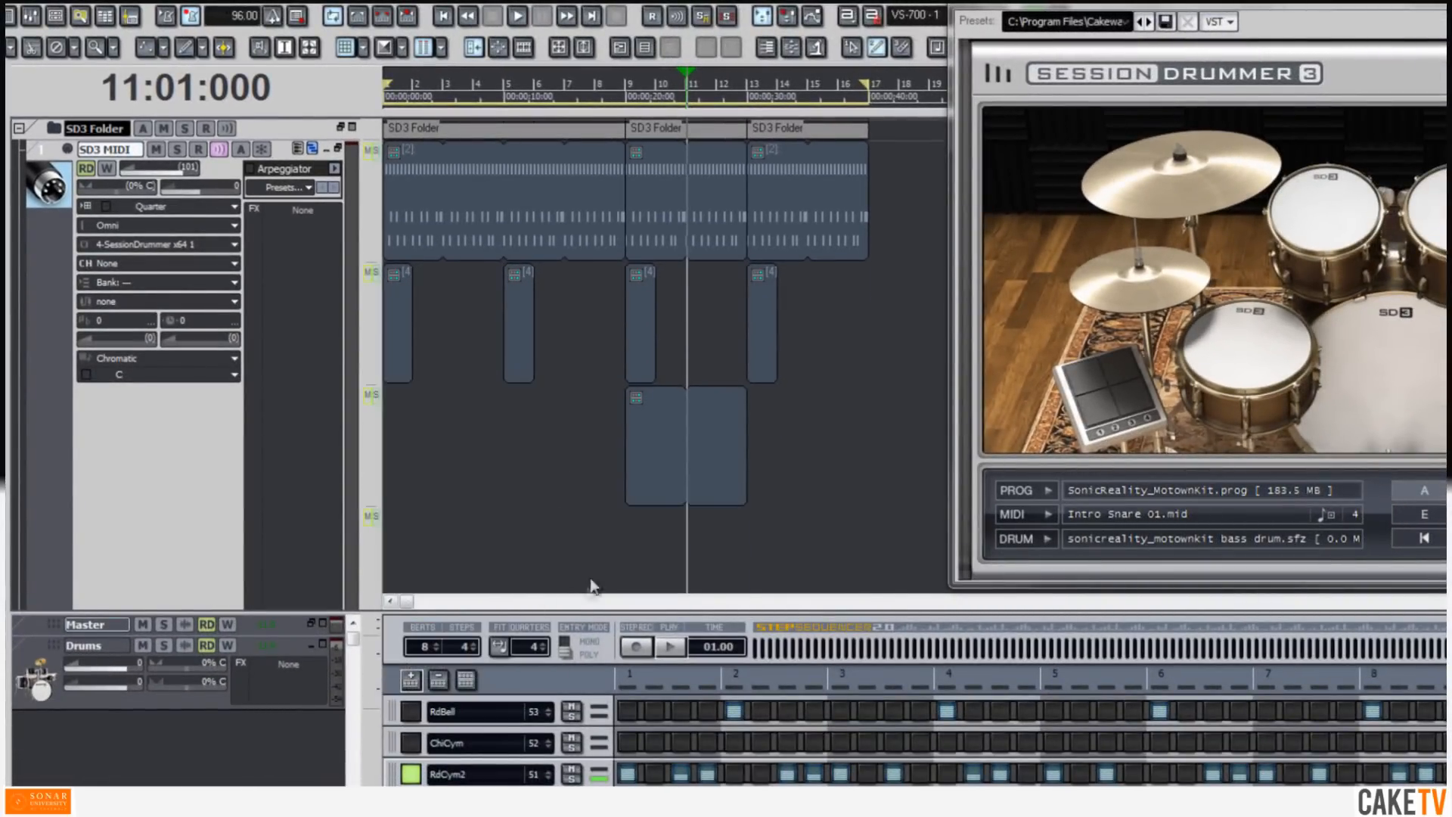
click(630, 543)
click(618, 542)
click(624, 542)
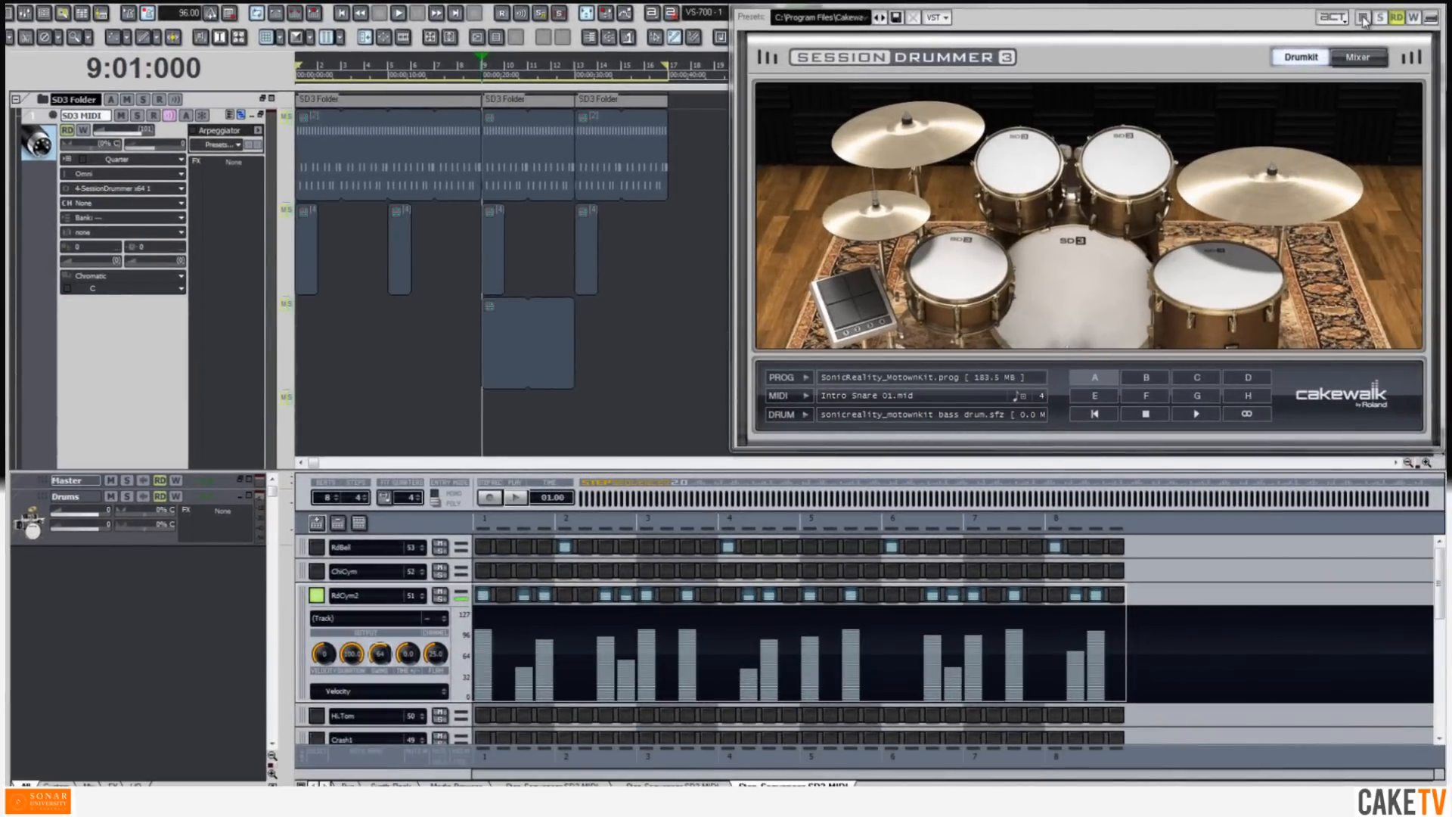
click(115, 14)
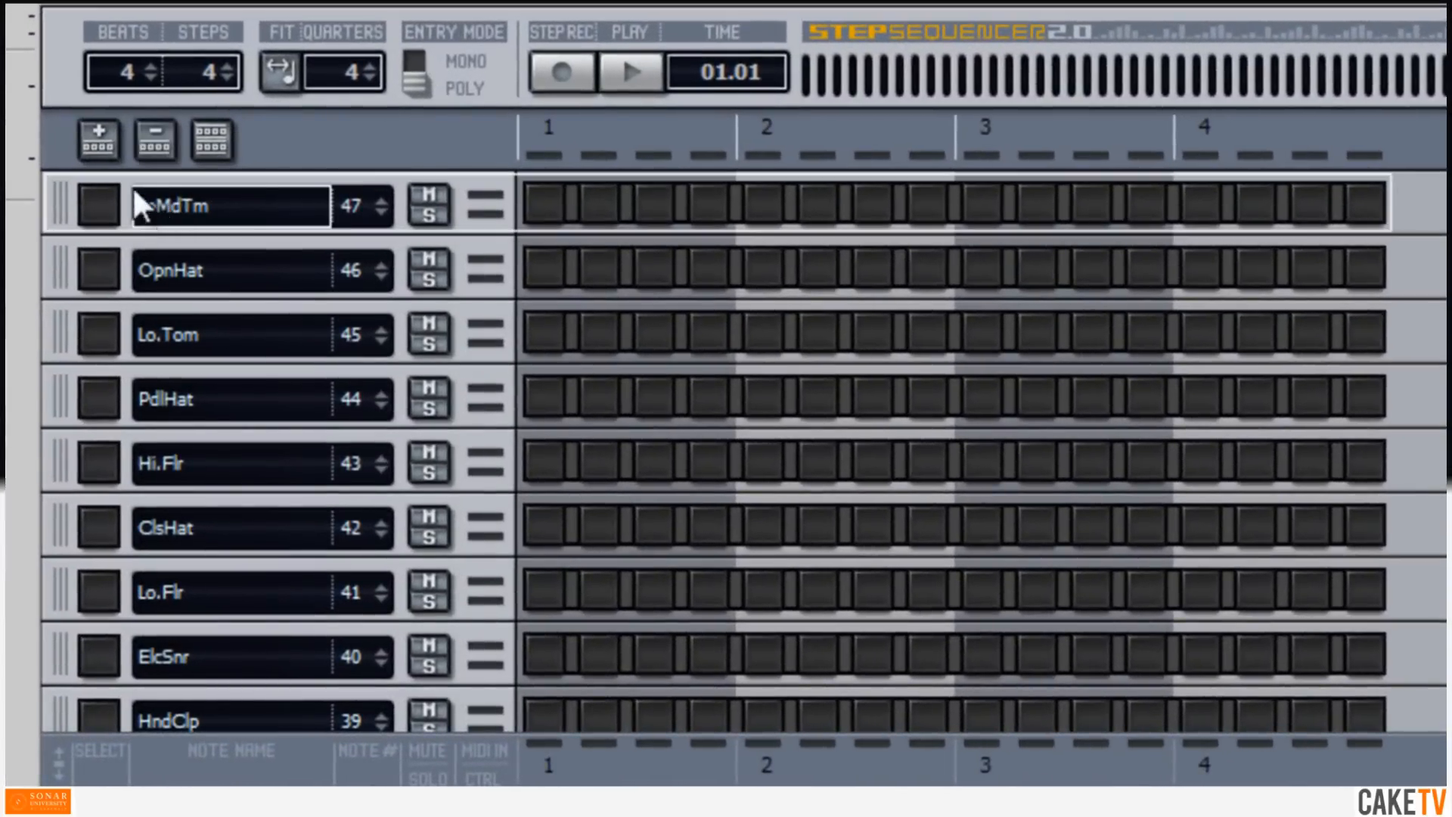
Step: Add the HiMdTm, Crash1 and Hi.Tom rows to the pattern and move the Hi.Tom row below Crash1
click(107, 144)
click(106, 144)
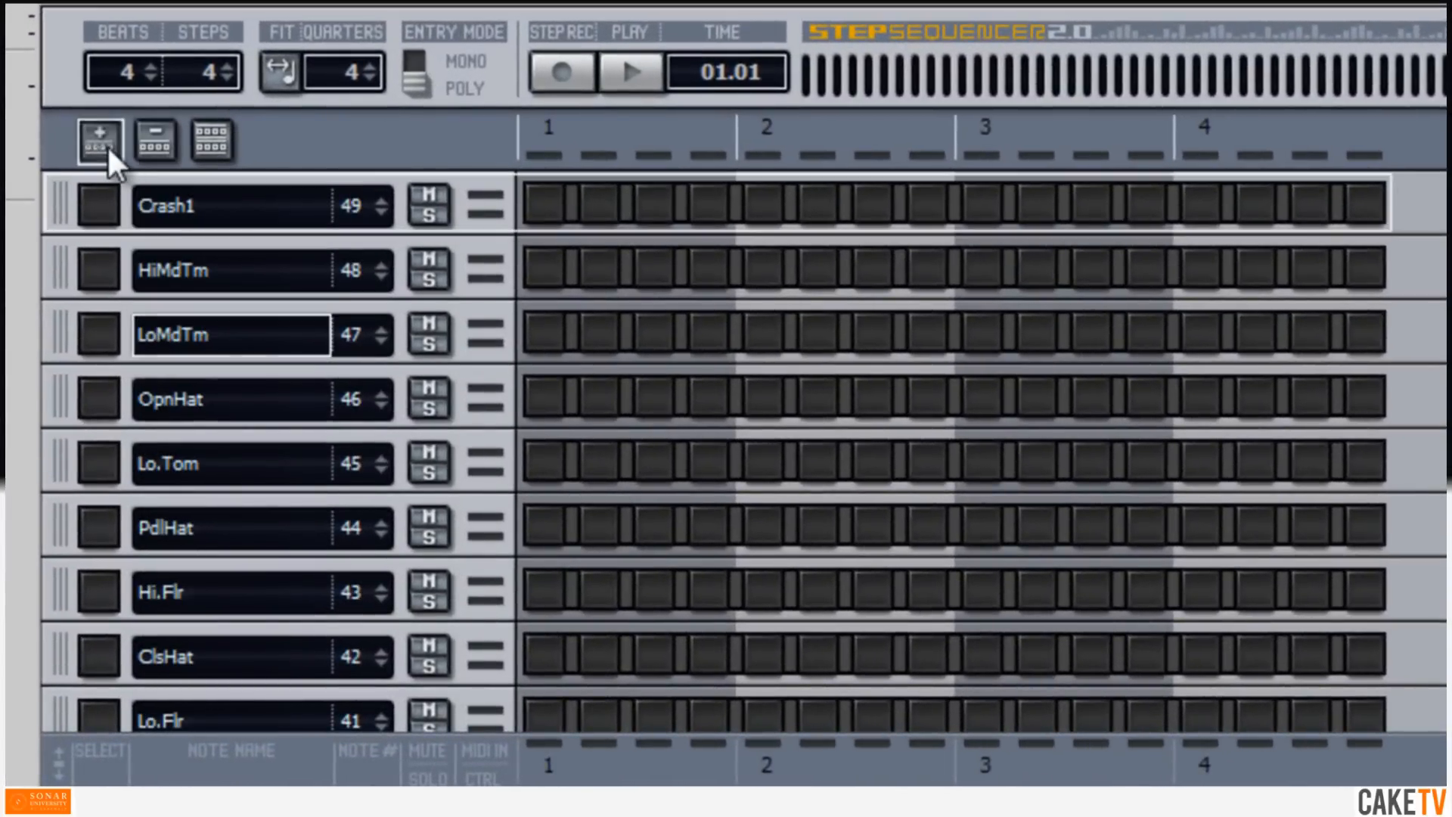
click(107, 144)
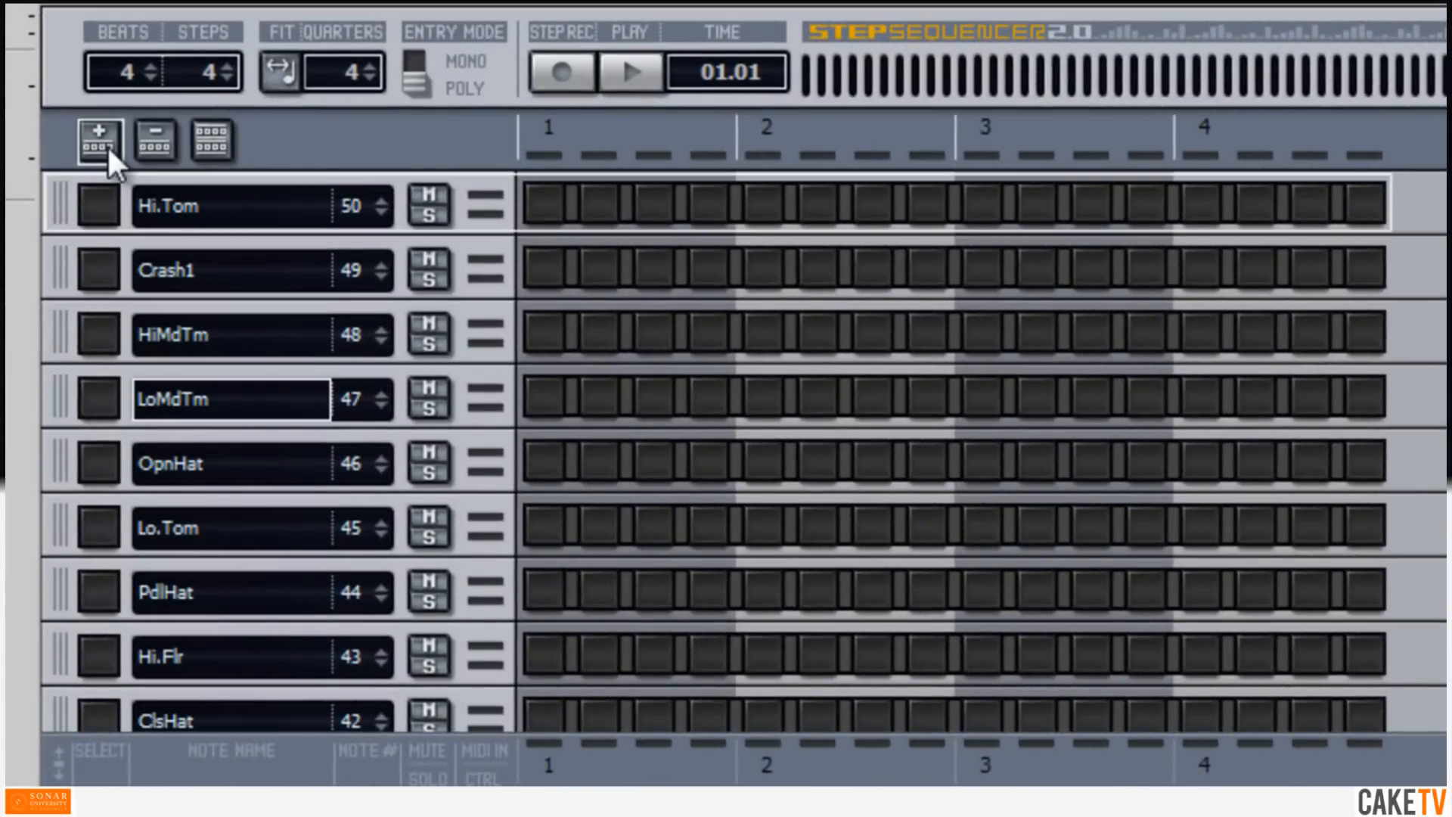
click(193, 327)
click(220, 393)
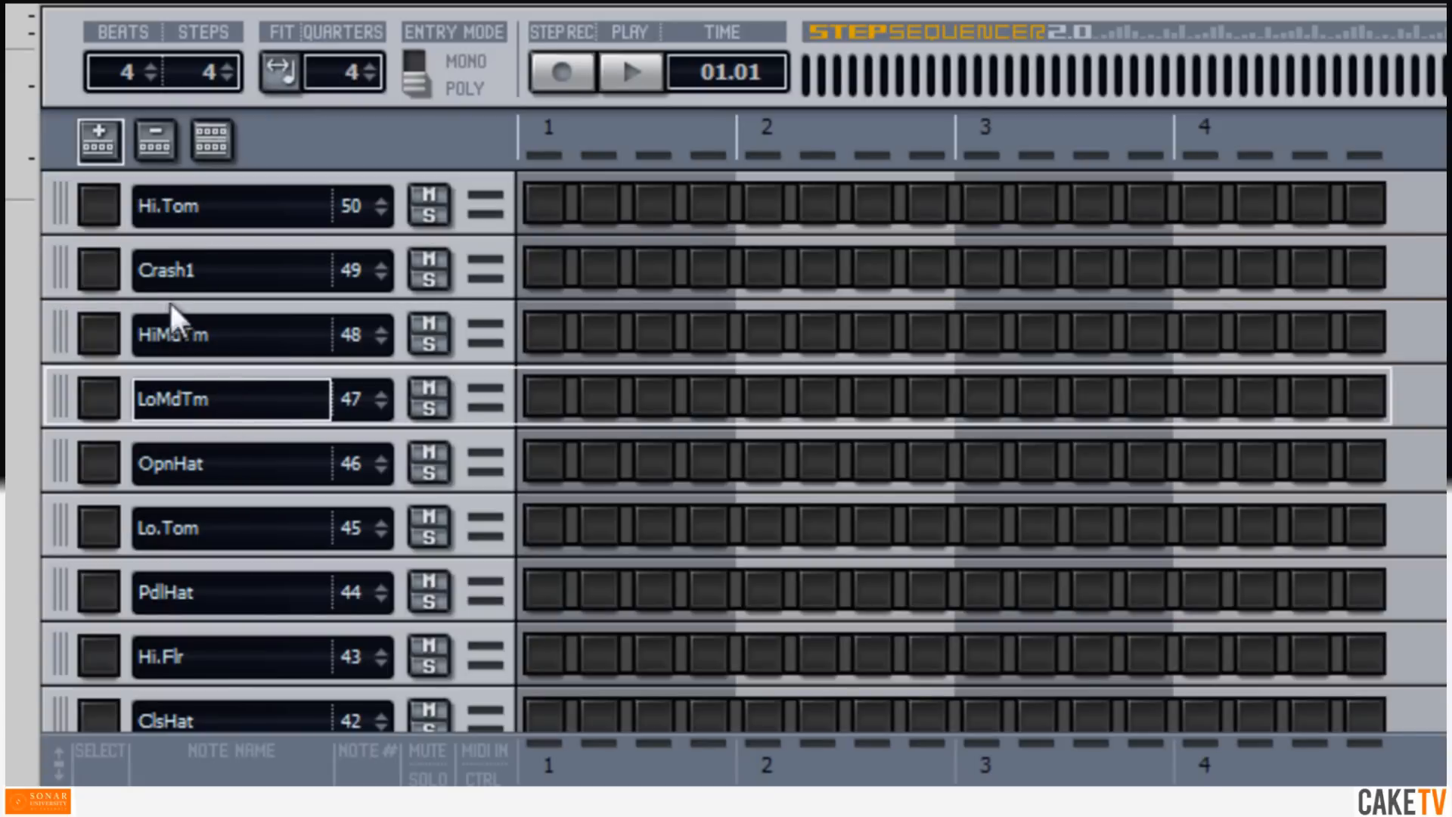
drag(58, 208, 56, 271)
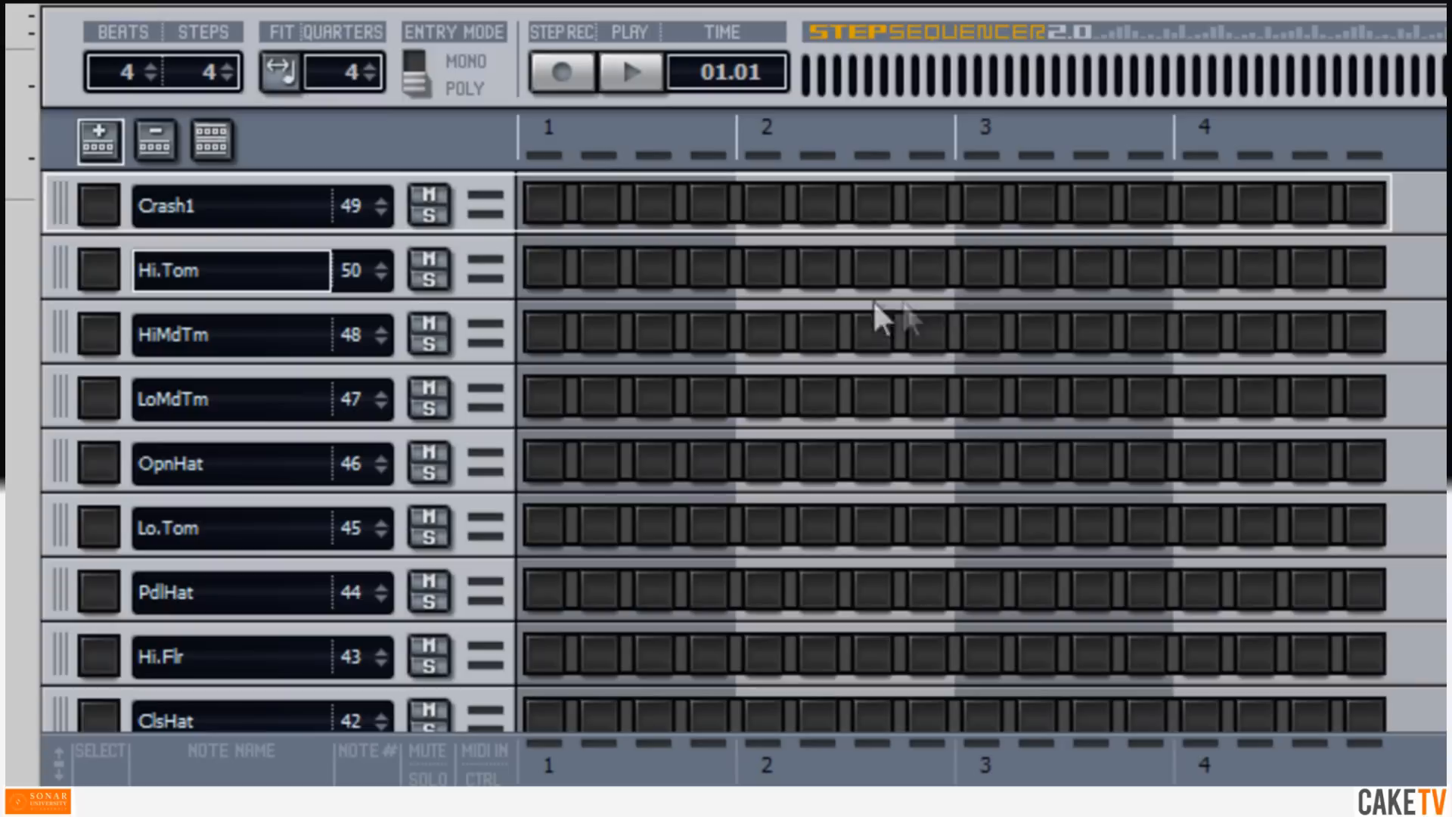
Step: Place tom hits: Hi.Tom on beat 3's fourth step, HiMdTm on beat 4's second step and LoMdTm on beat 4's fourth step
click(1137, 269)
click(1254, 333)
click(1365, 396)
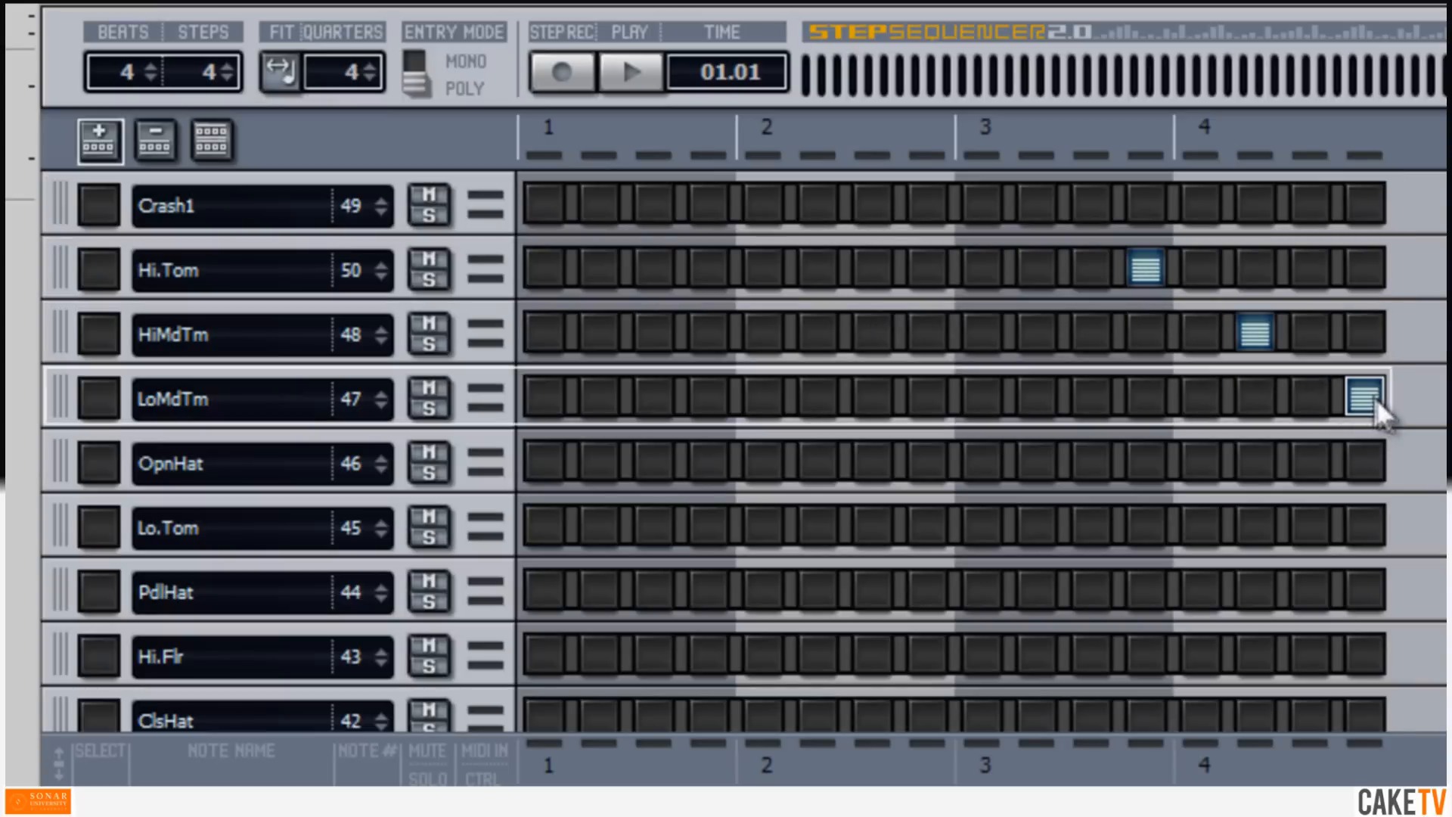
click(1144, 271)
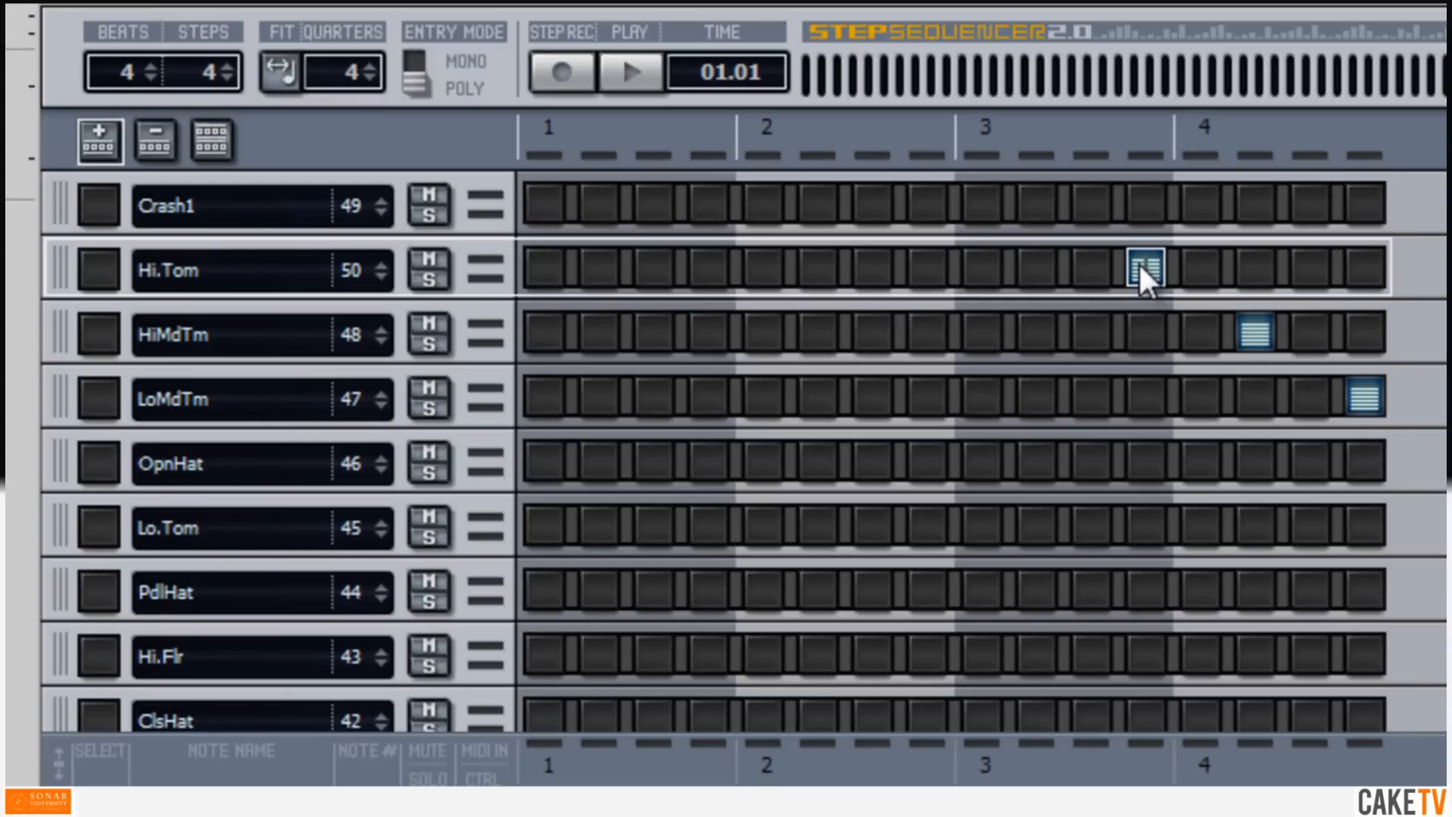
Step: Set the swing of the Hi.Tom, HiMdTm and LoMdTm rows to 63 together and check it on the HiMdTm and LoMdTm rows
click(93, 263)
drag(92, 264, 105, 382)
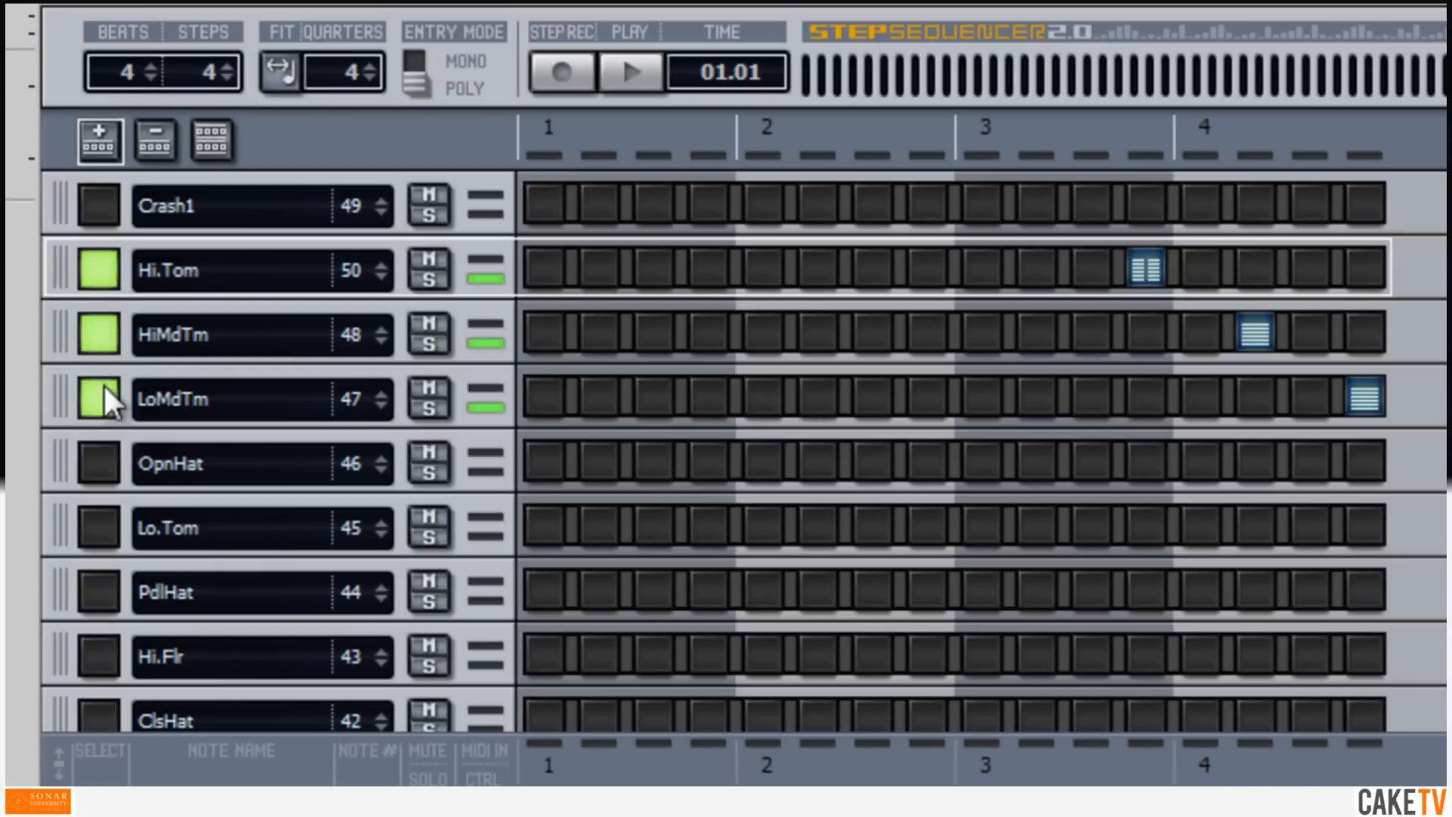
key(c)
scroll(265, 428, up, 11)
scroll(265, 428, up, 2)
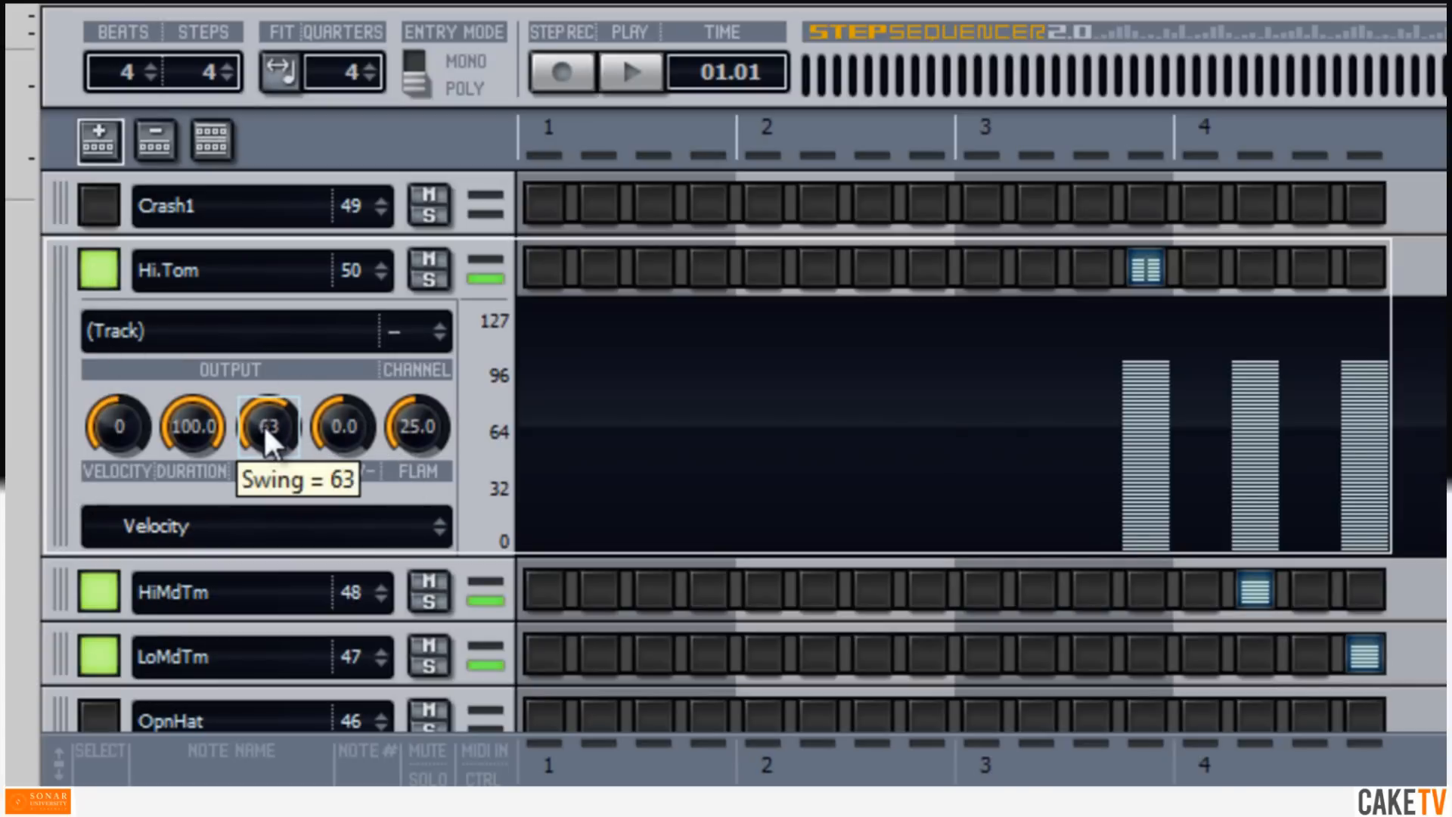
click(99, 590)
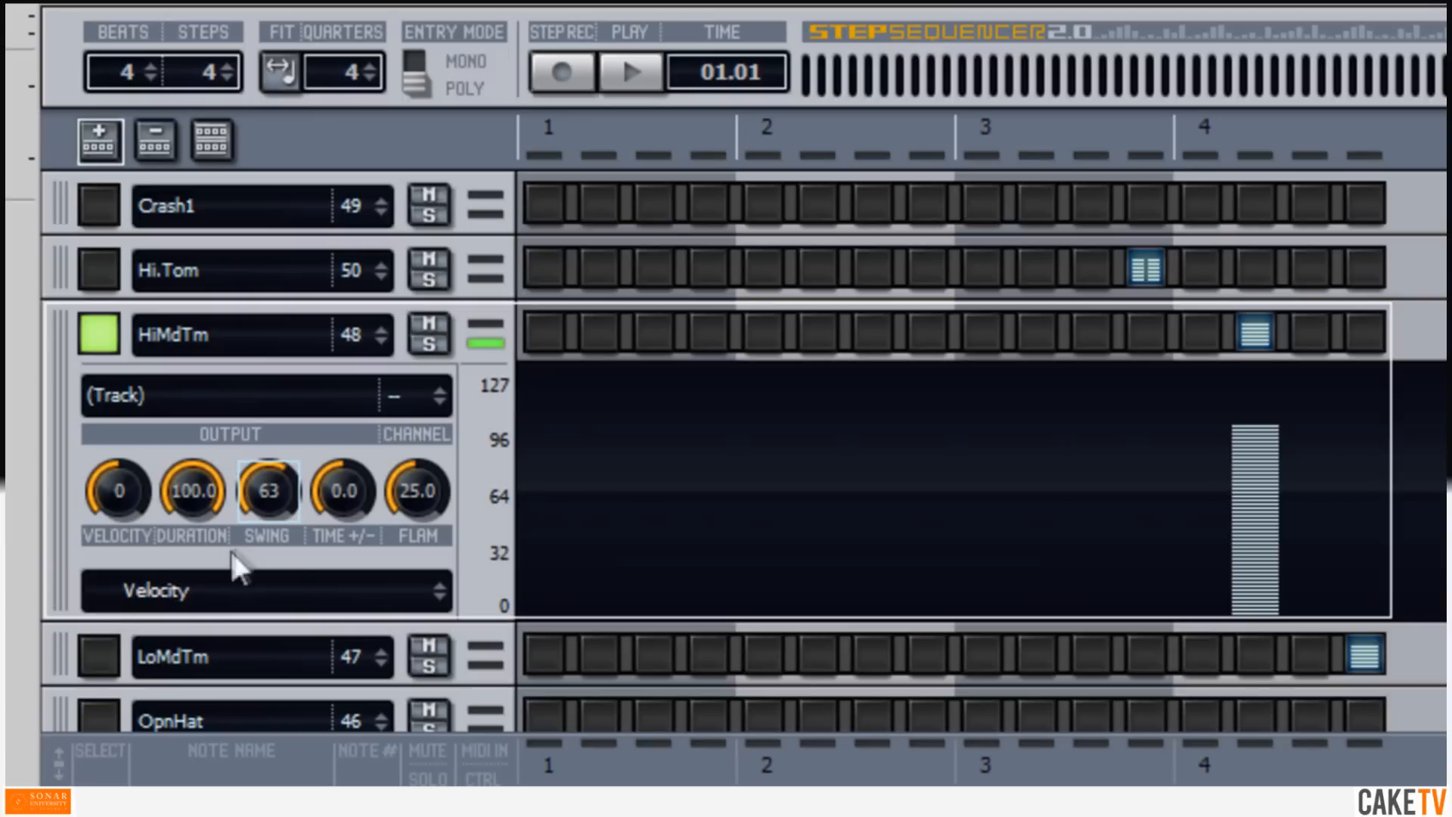
click(98, 656)
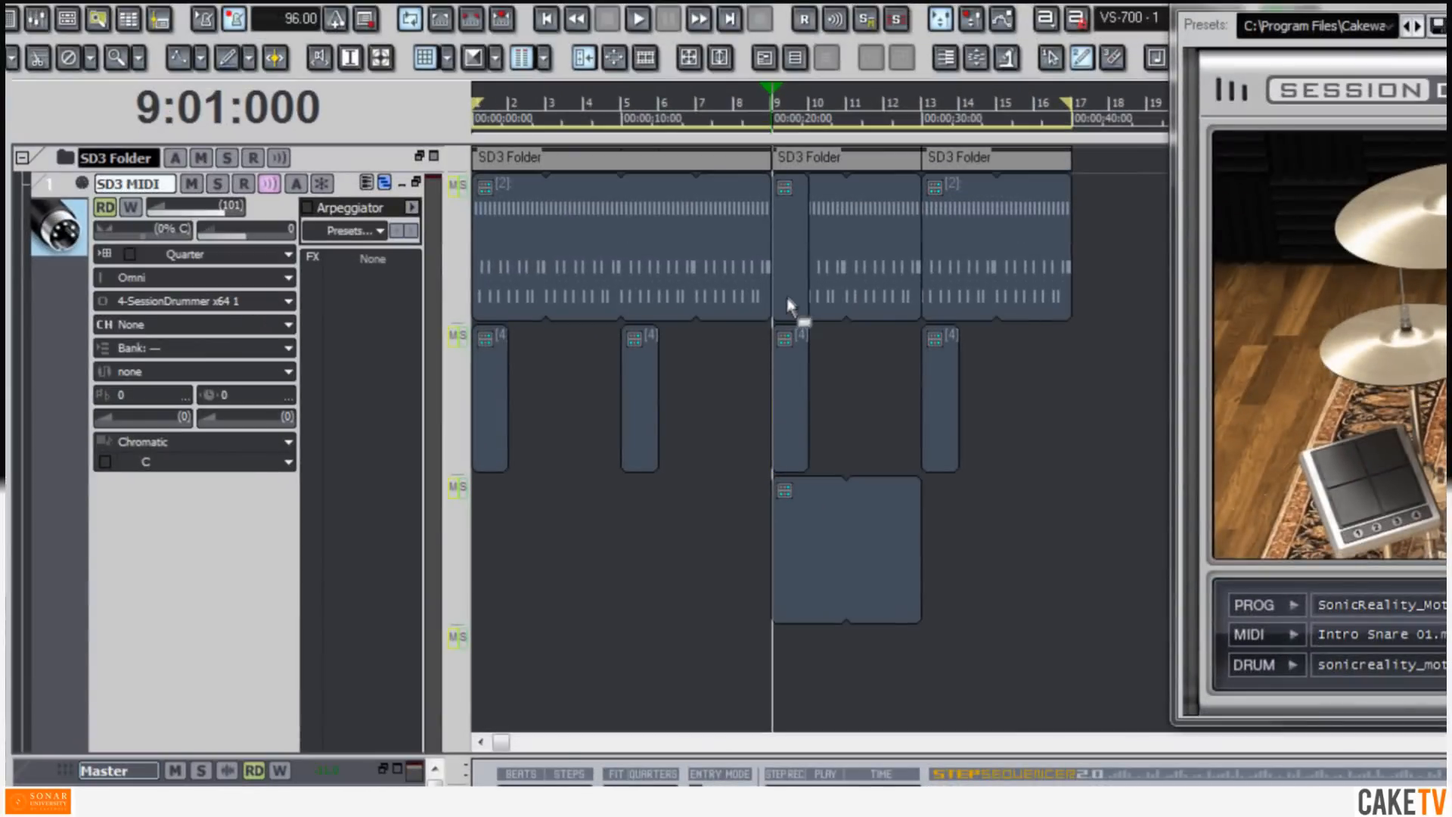
Step: Move the tom fill clip to the fourth layer at measure 8 and copy it to measure 12
drag(787, 293, 754, 670)
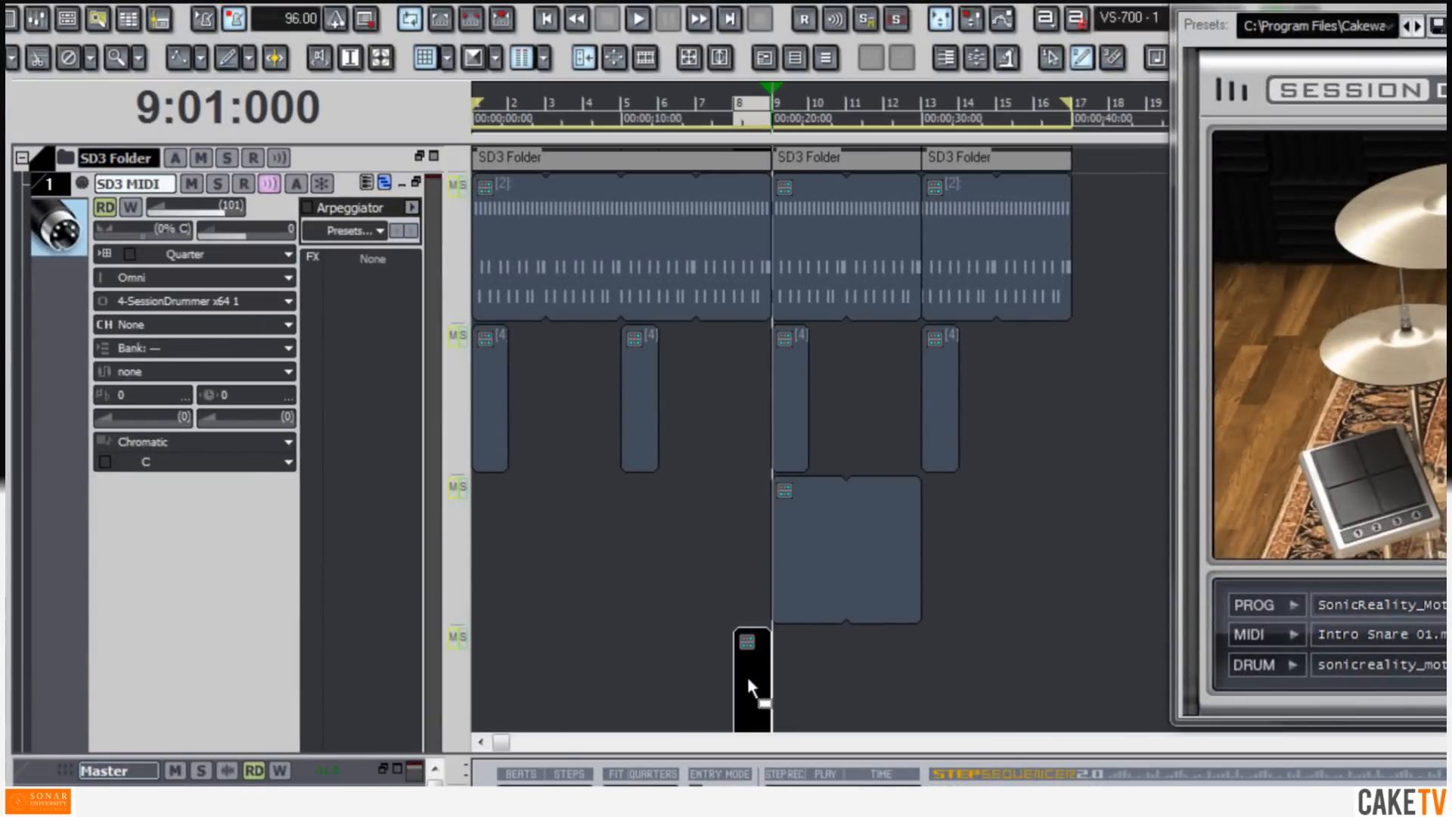
drag(747, 678, 897, 666)
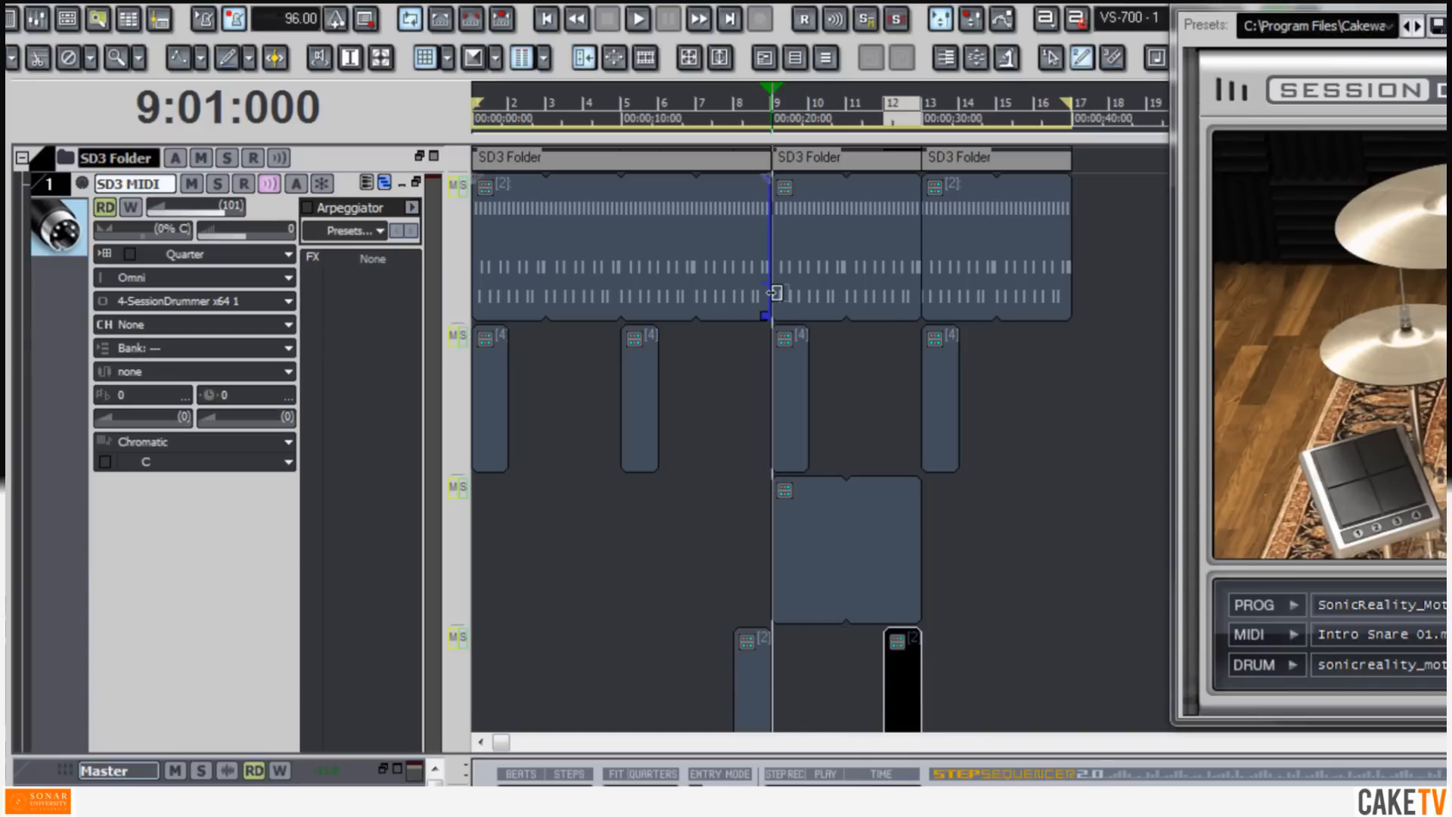
Step: Trim one beat off the end of the first groove clip, and off the groove and third-layer clips that span measures 9 to 12
drag(772, 291, 769, 289)
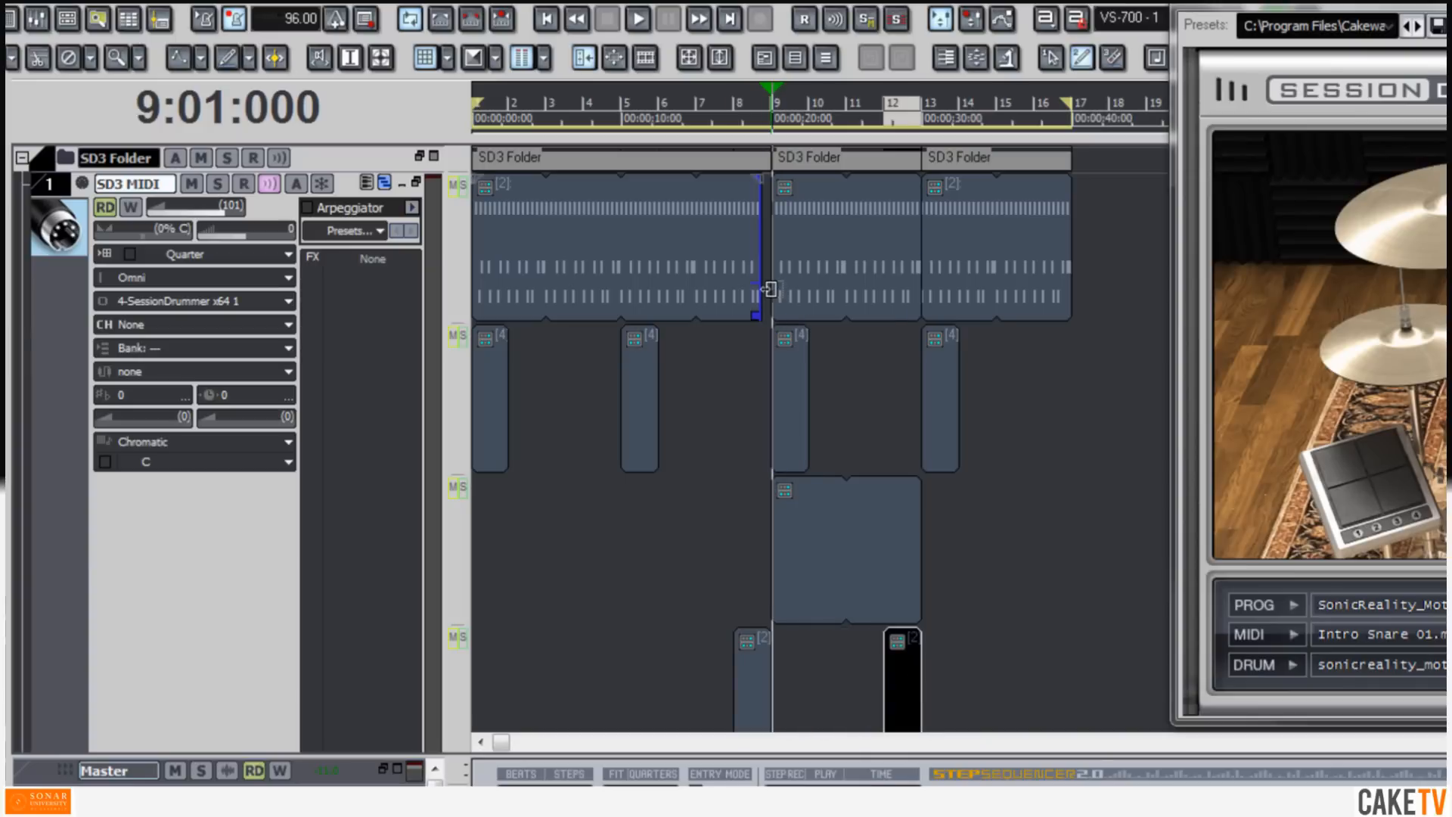
click(904, 292)
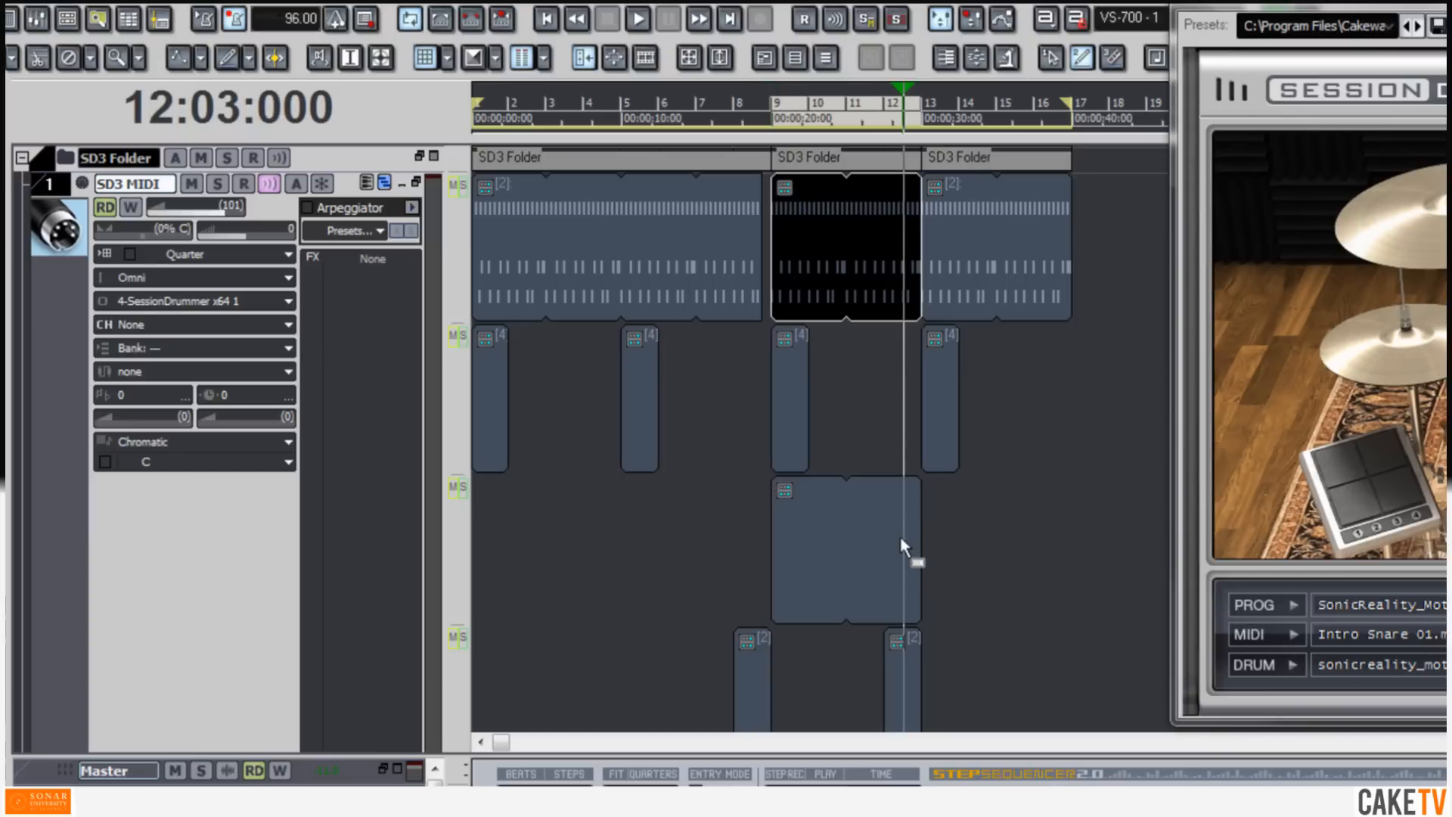
ctrl+click(900, 538)
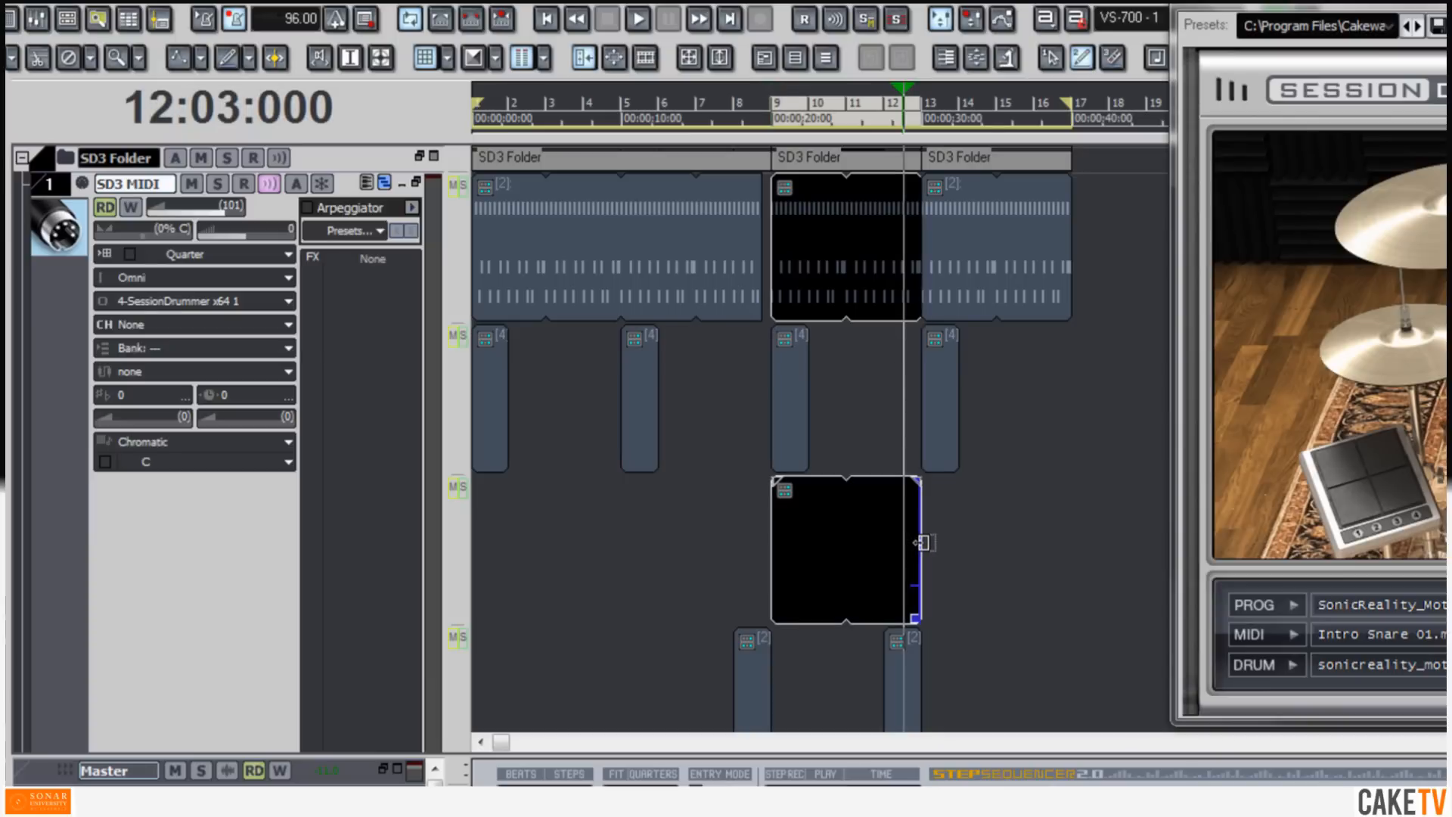
drag(922, 542, 913, 542)
Step: Play the arrangement from measure 8 to hear both tom fills
click(735, 460)
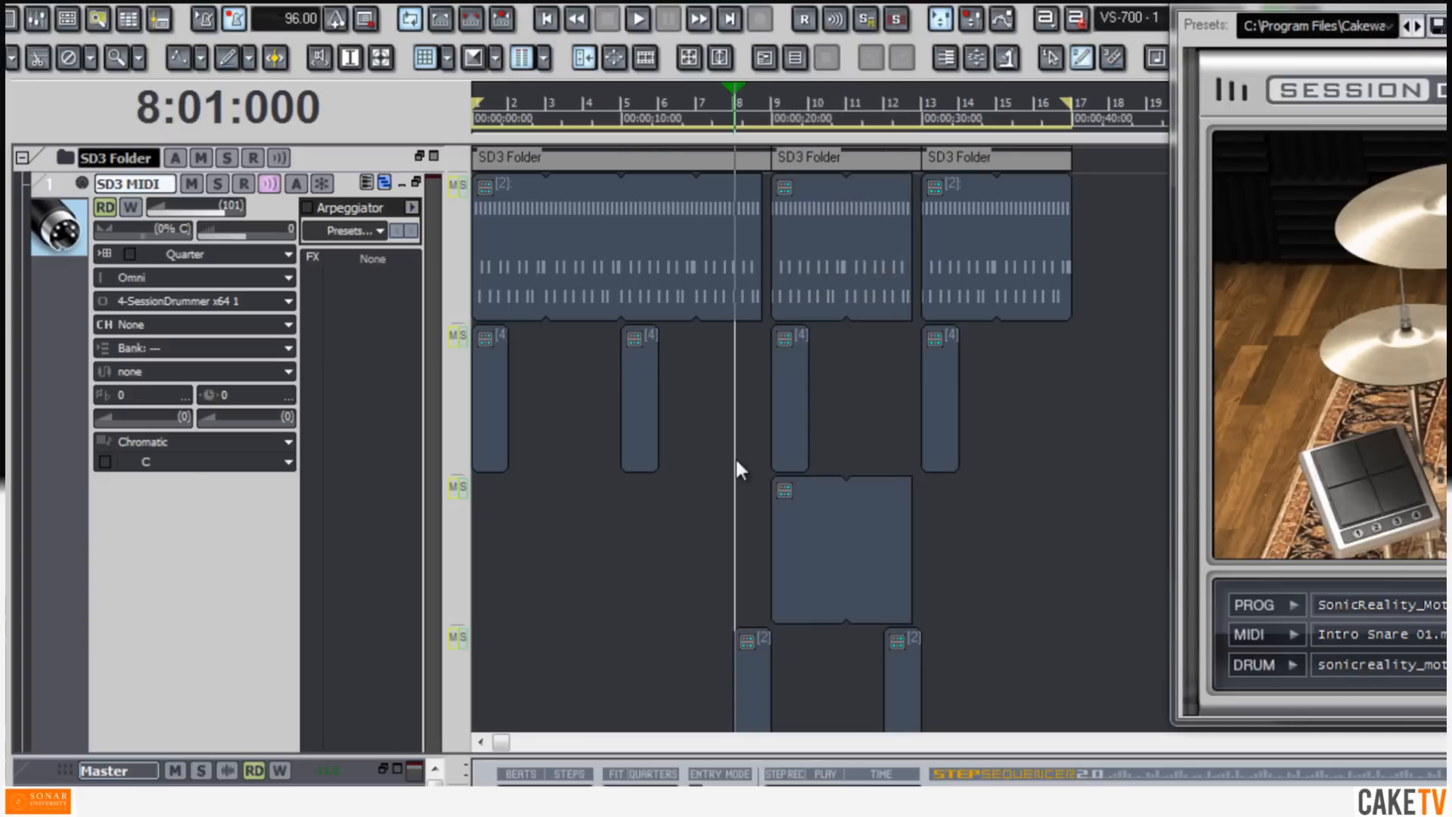
key(space)
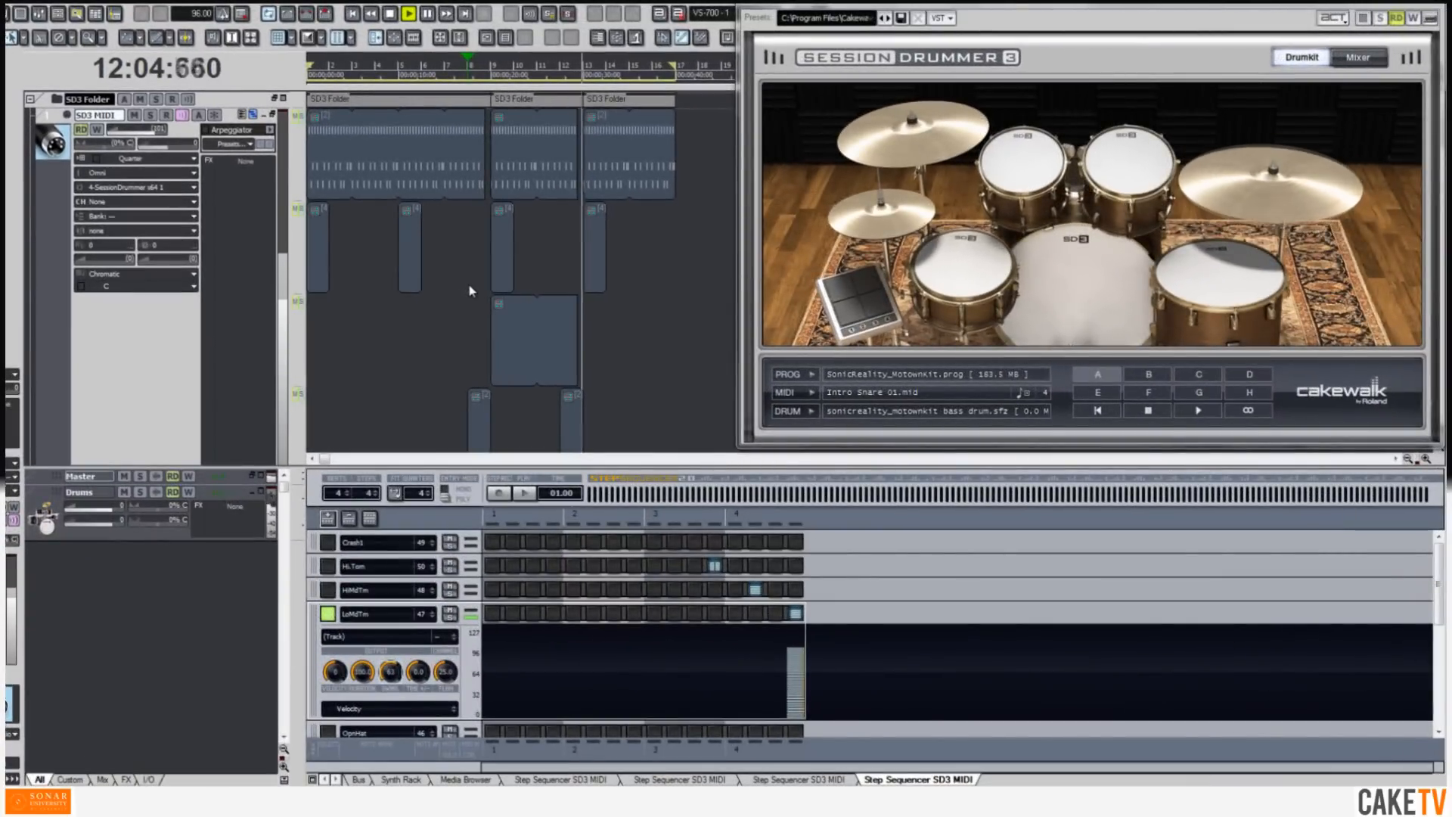
key(space)
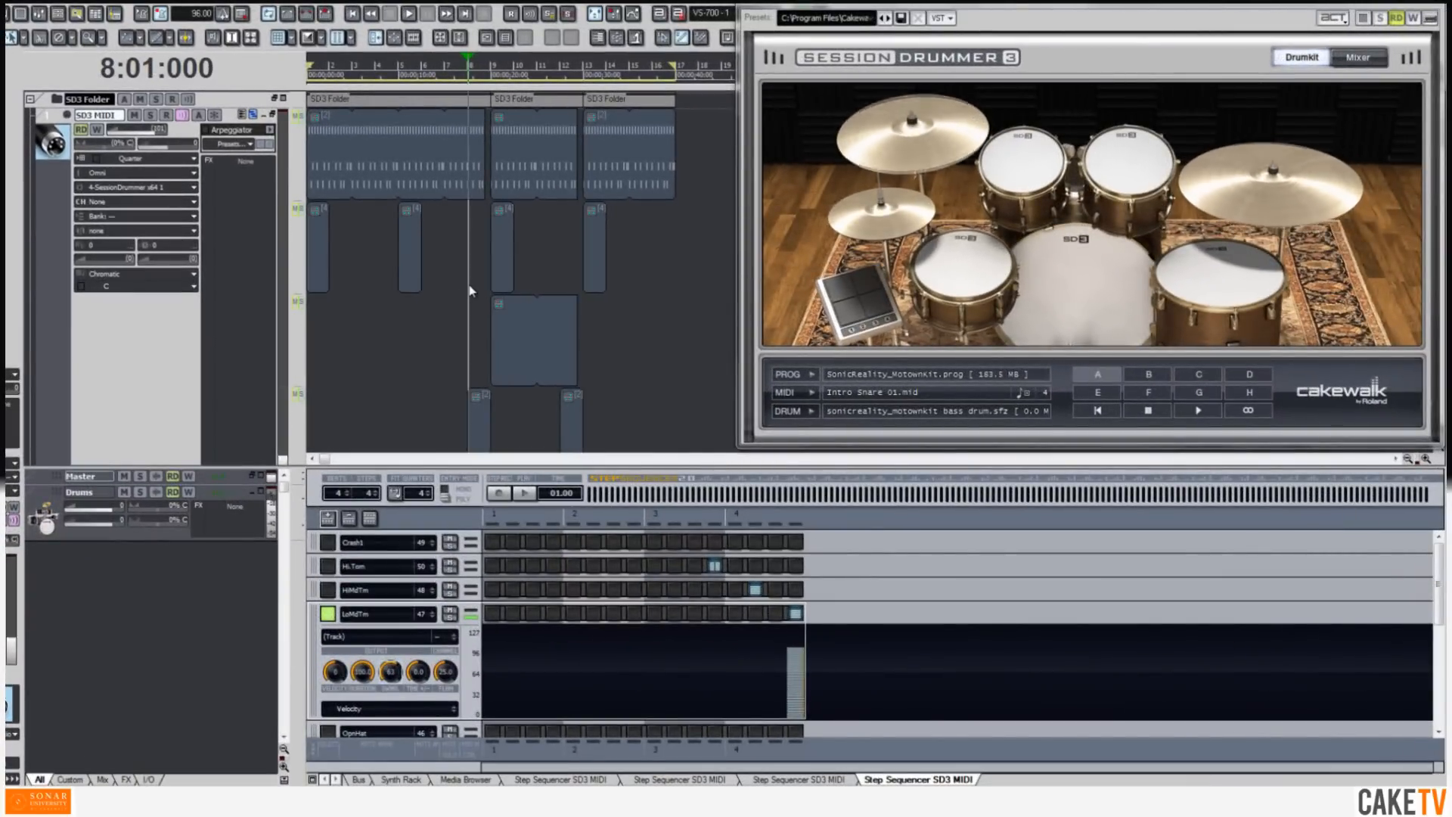
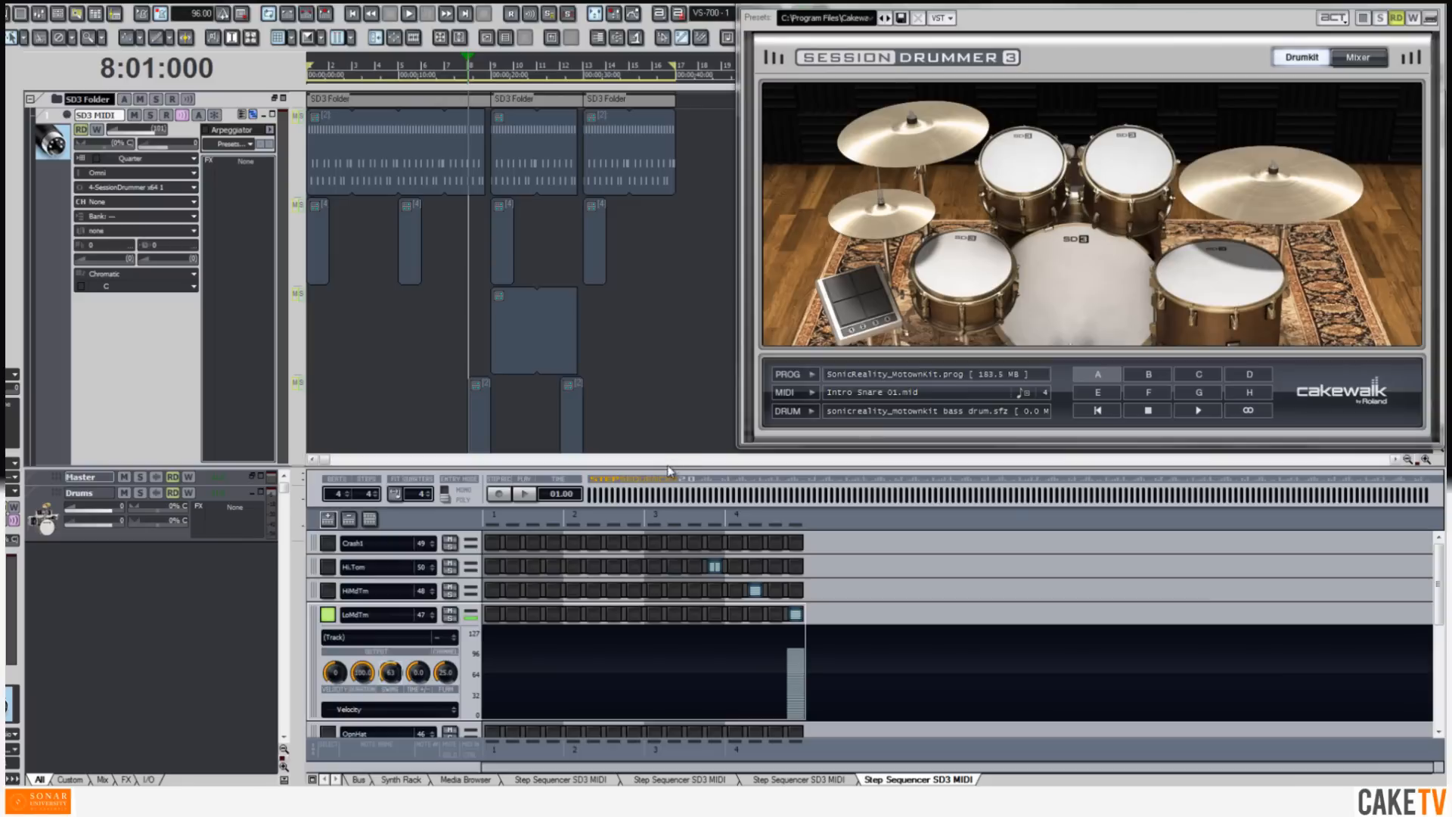
Step: Collapse the Step Sequencer pane and fit all tracks into the track view
drag(667, 467, 686, 698)
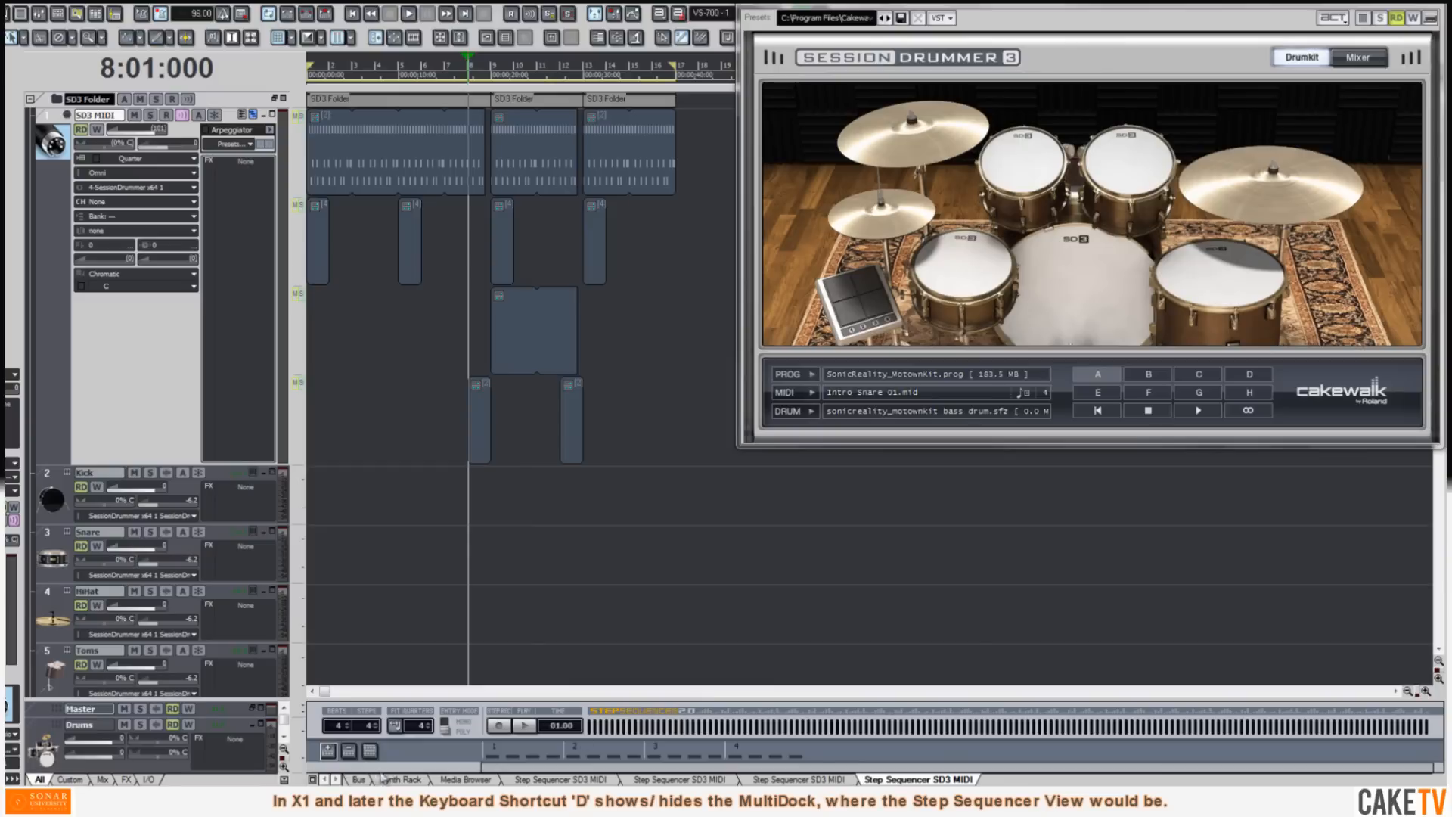
key(d)
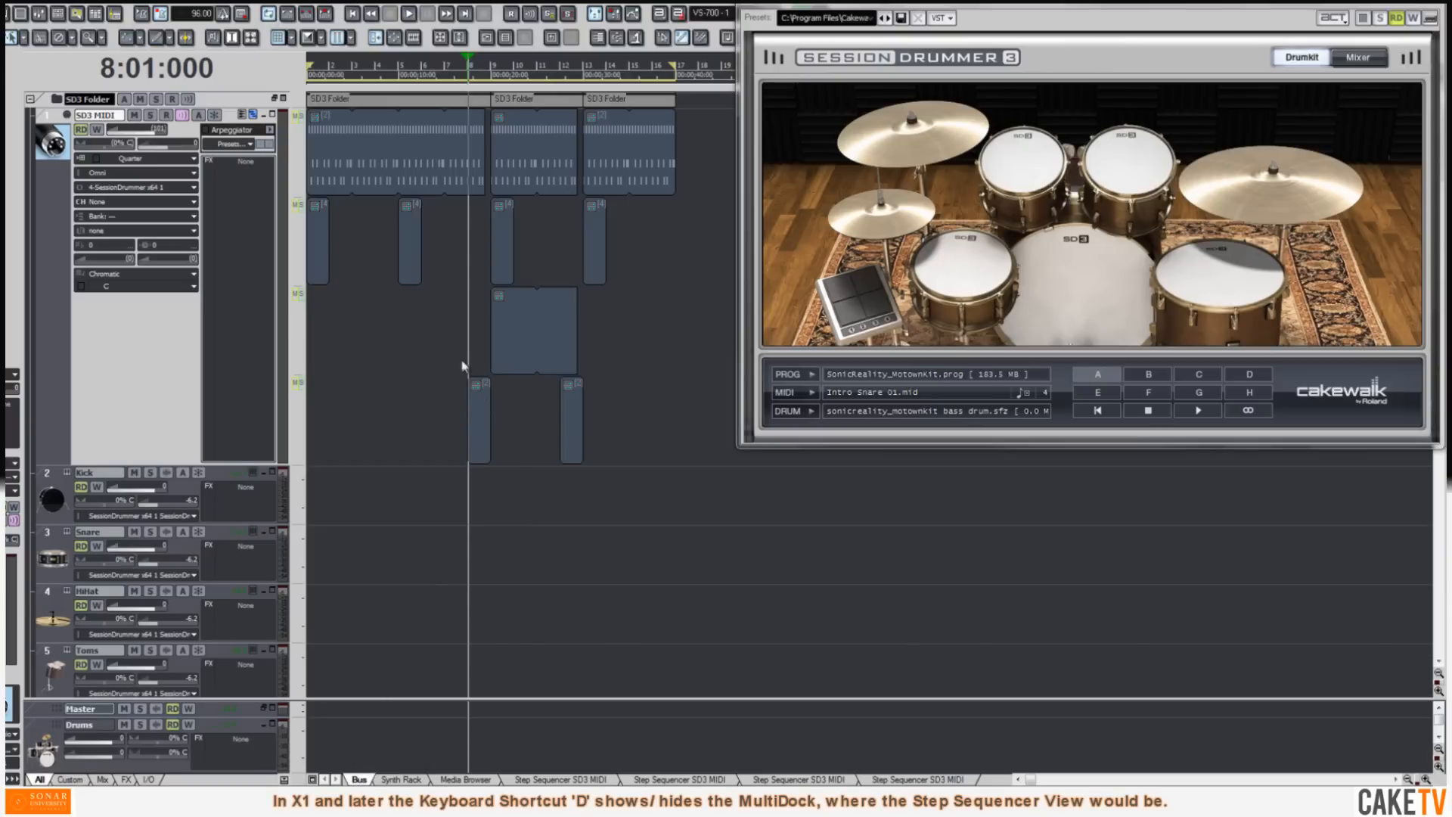
key(f)
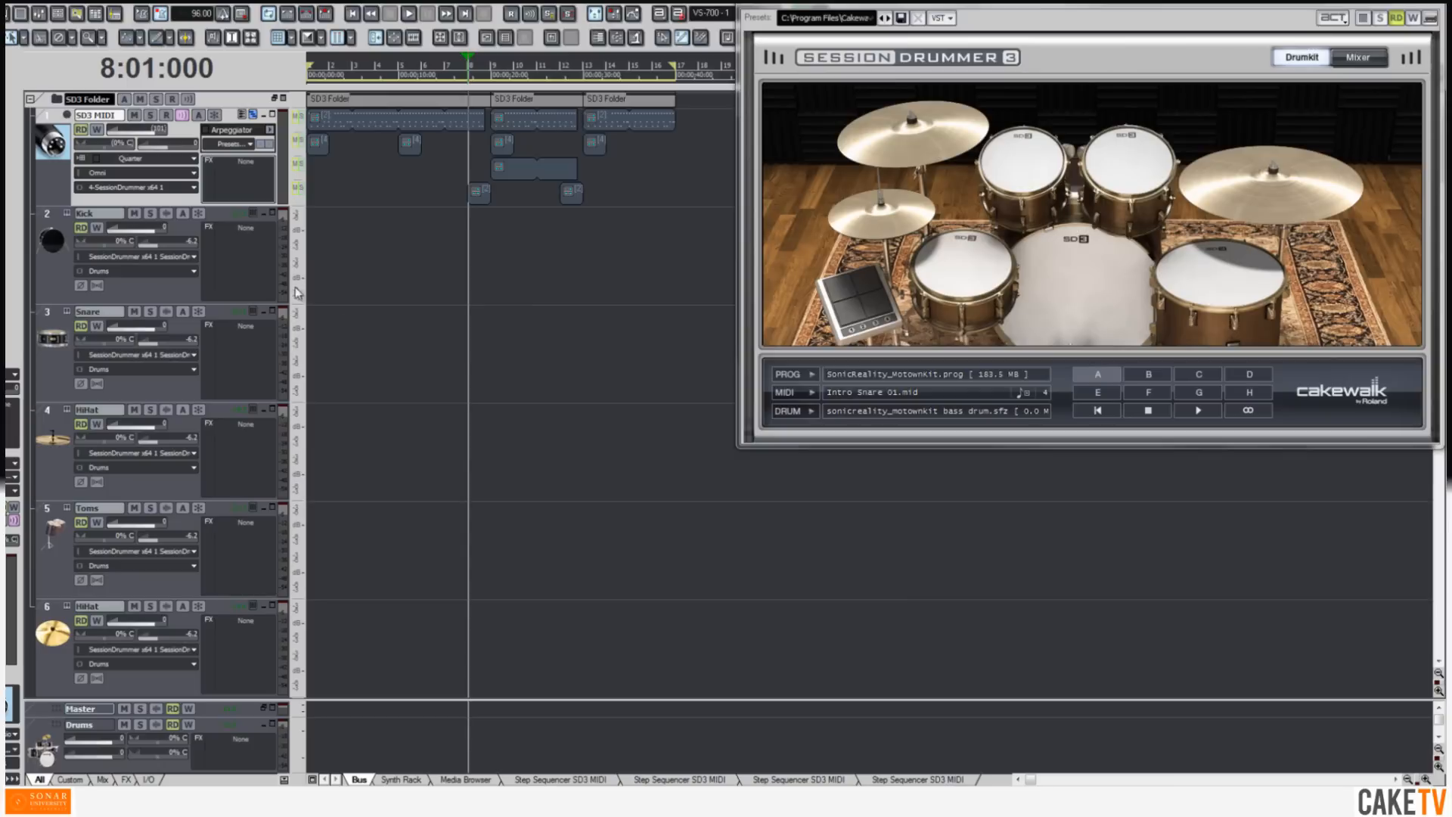
Step: Insert the PX64 Percussion Strip on the Kick track, copy it to the Snare, Toms and both HiHat tracks, and close the Toms plug-in window
right_click(242, 268)
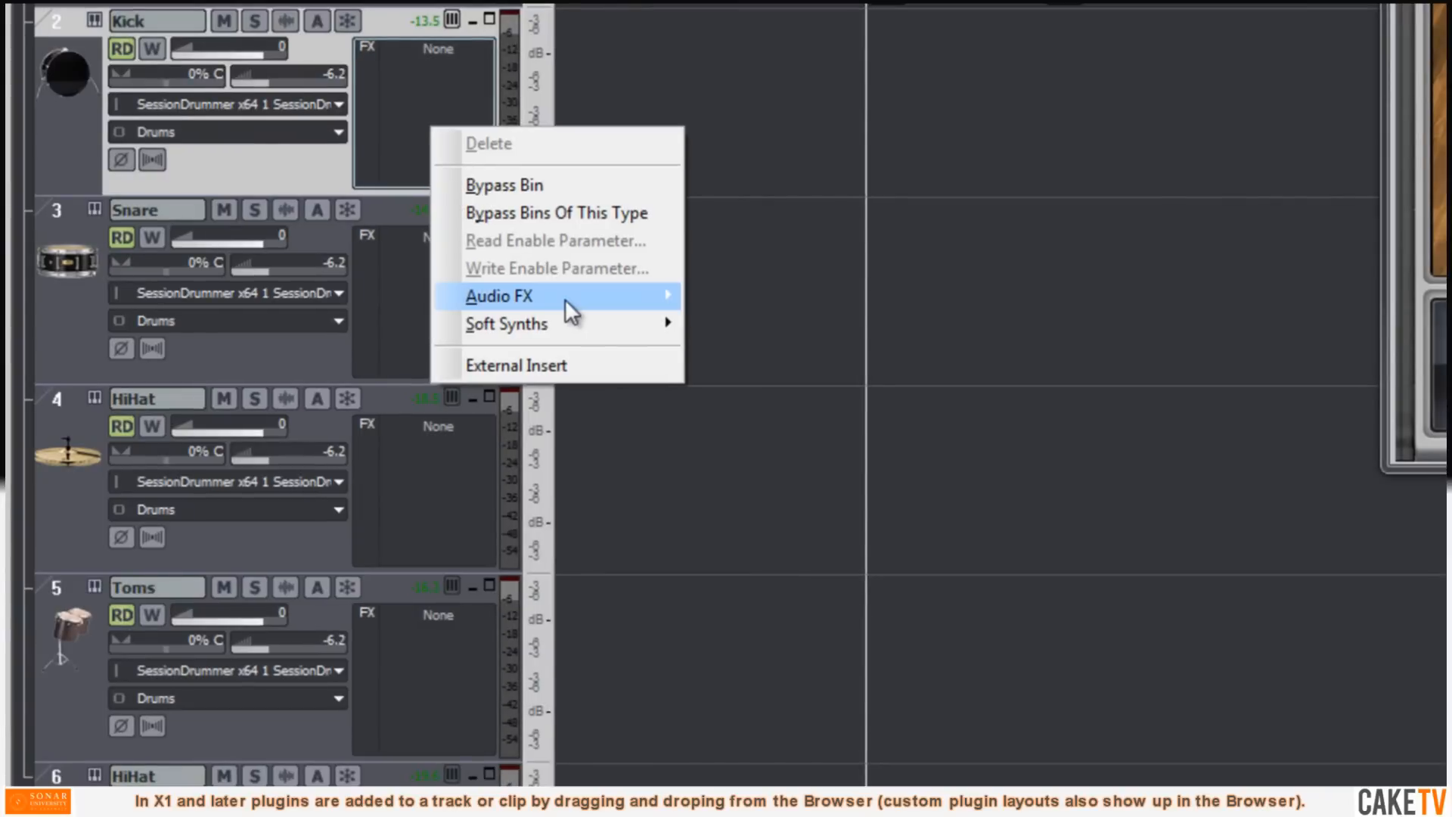
click(571, 302)
mouse_move(779, 337)
click(938, 334)
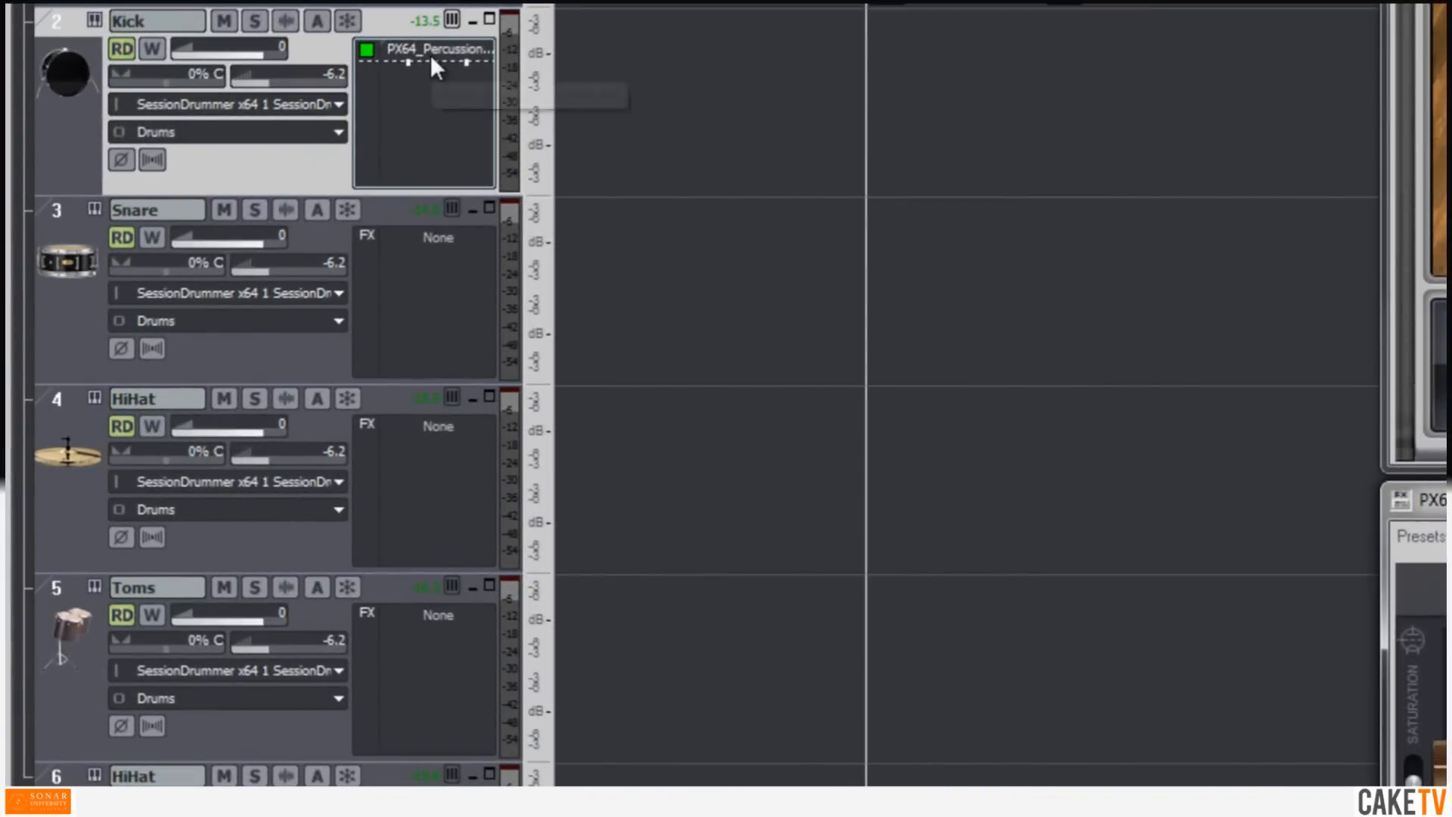
drag(430, 55, 387, 744)
drag(387, 674, 390, 676)
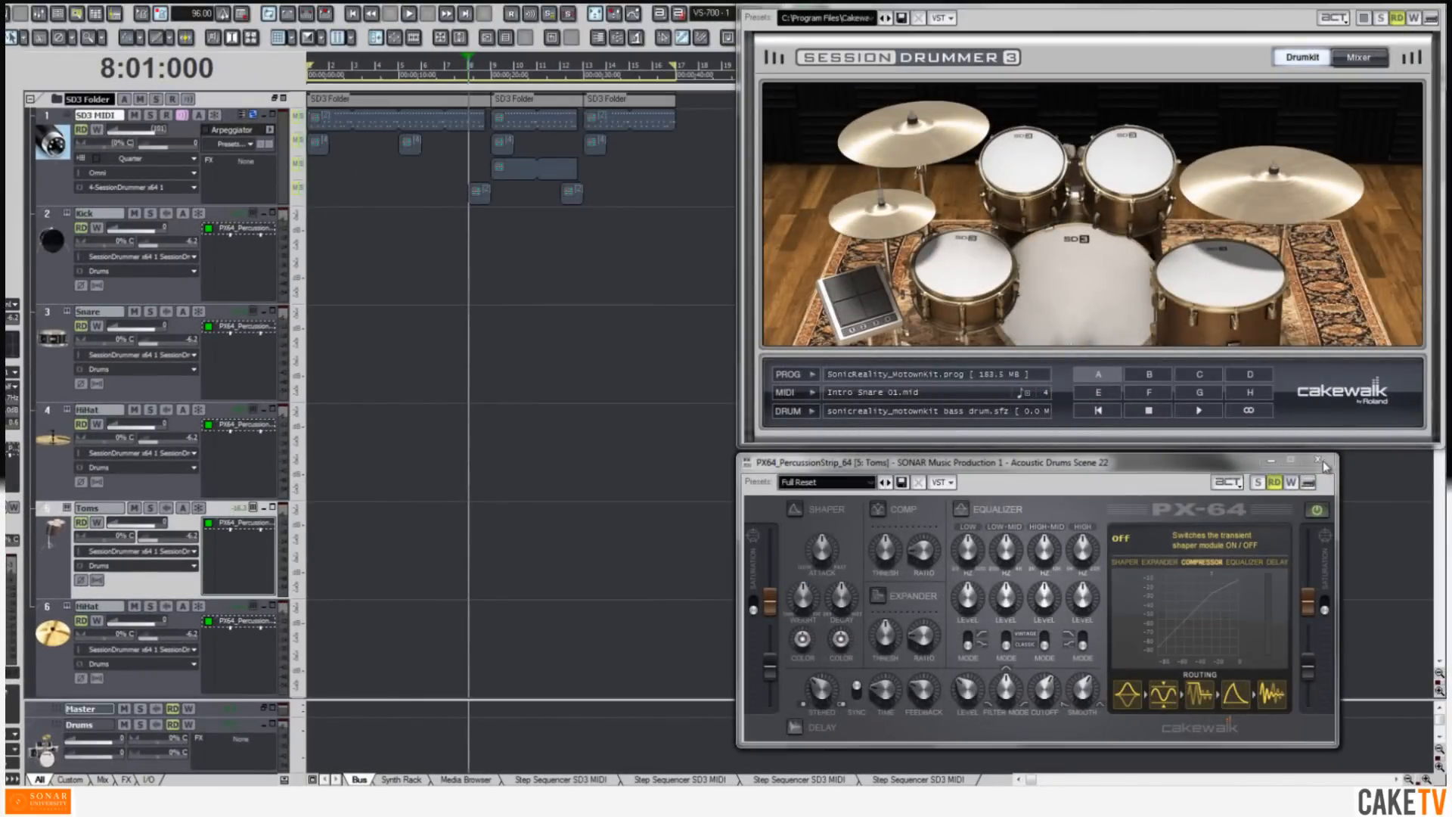
click(1320, 461)
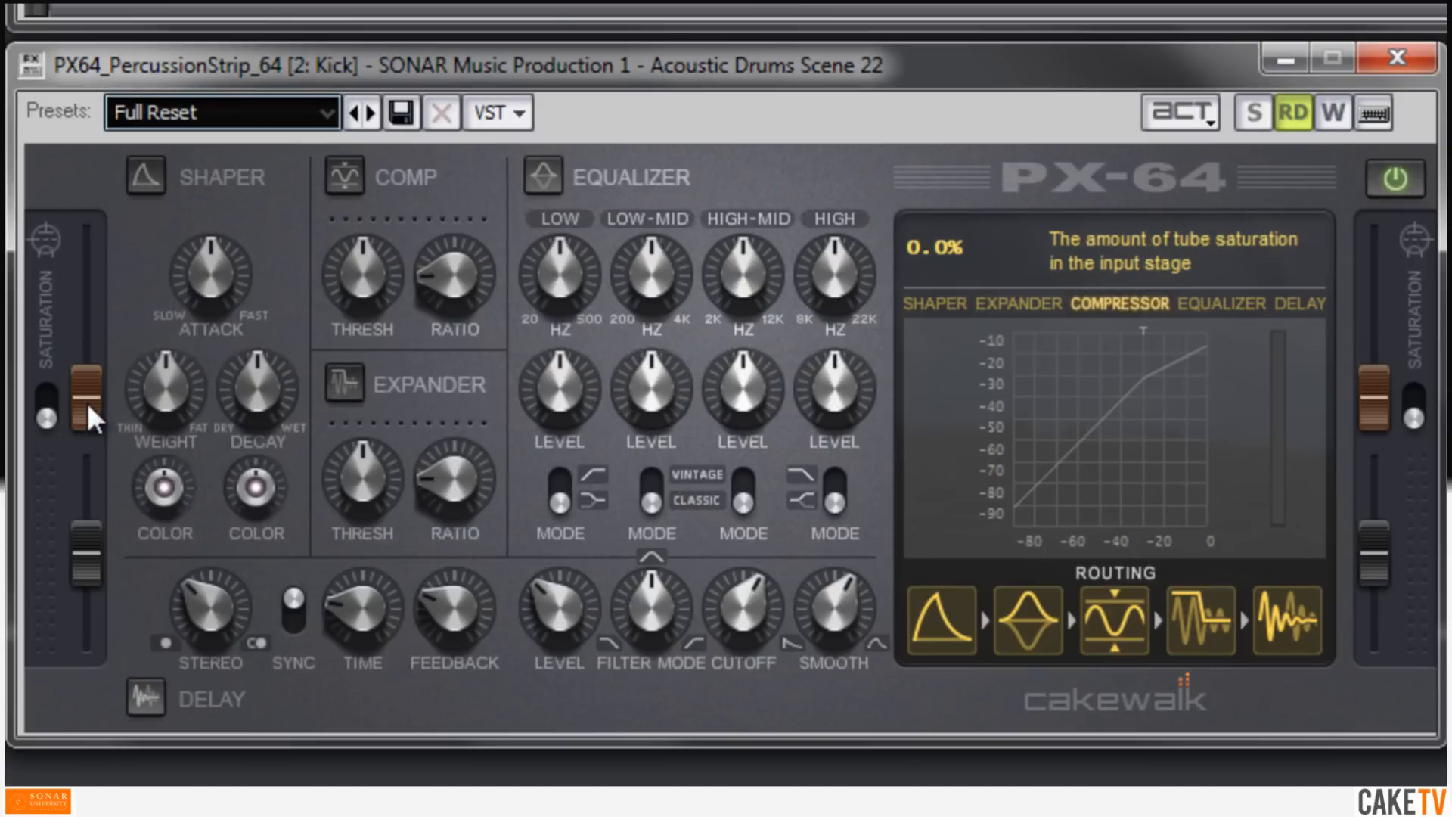
Step: Switch the Kick PX-64's Shaper, Comp, Expander, Equalizer and Delay modules on and back off one by one
click(161, 182)
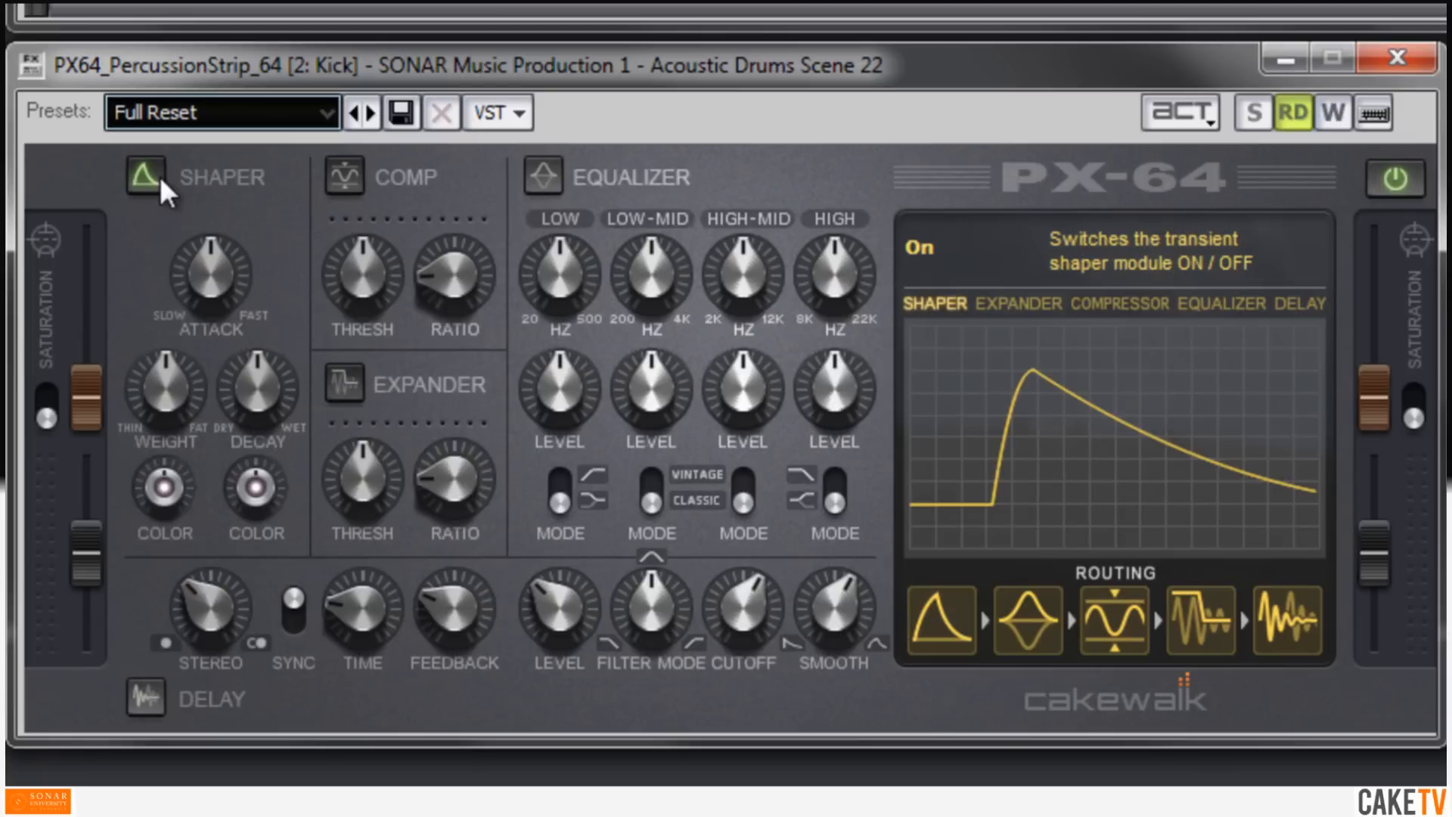
click(161, 181)
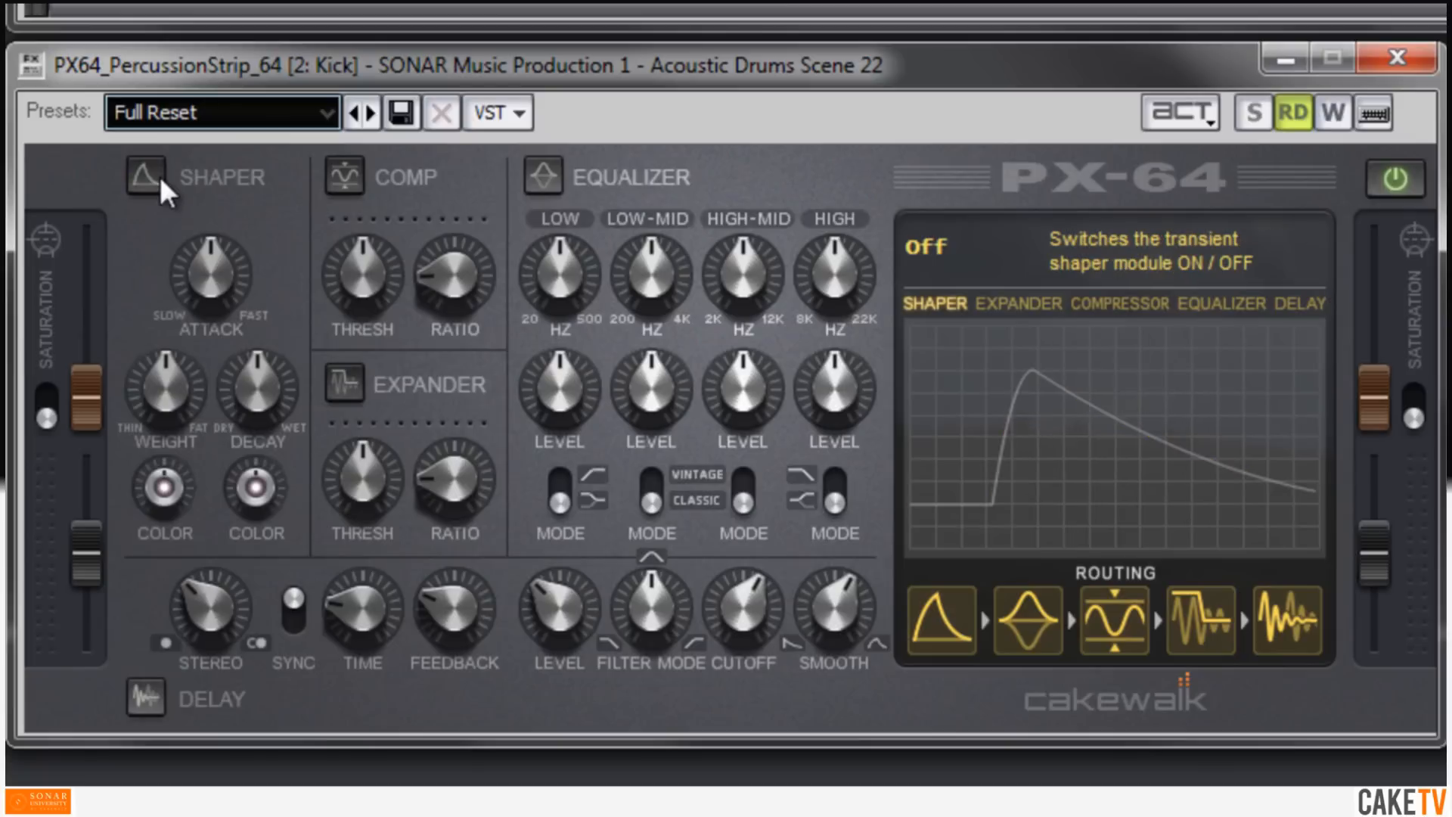
click(348, 180)
click(348, 180)
click(346, 384)
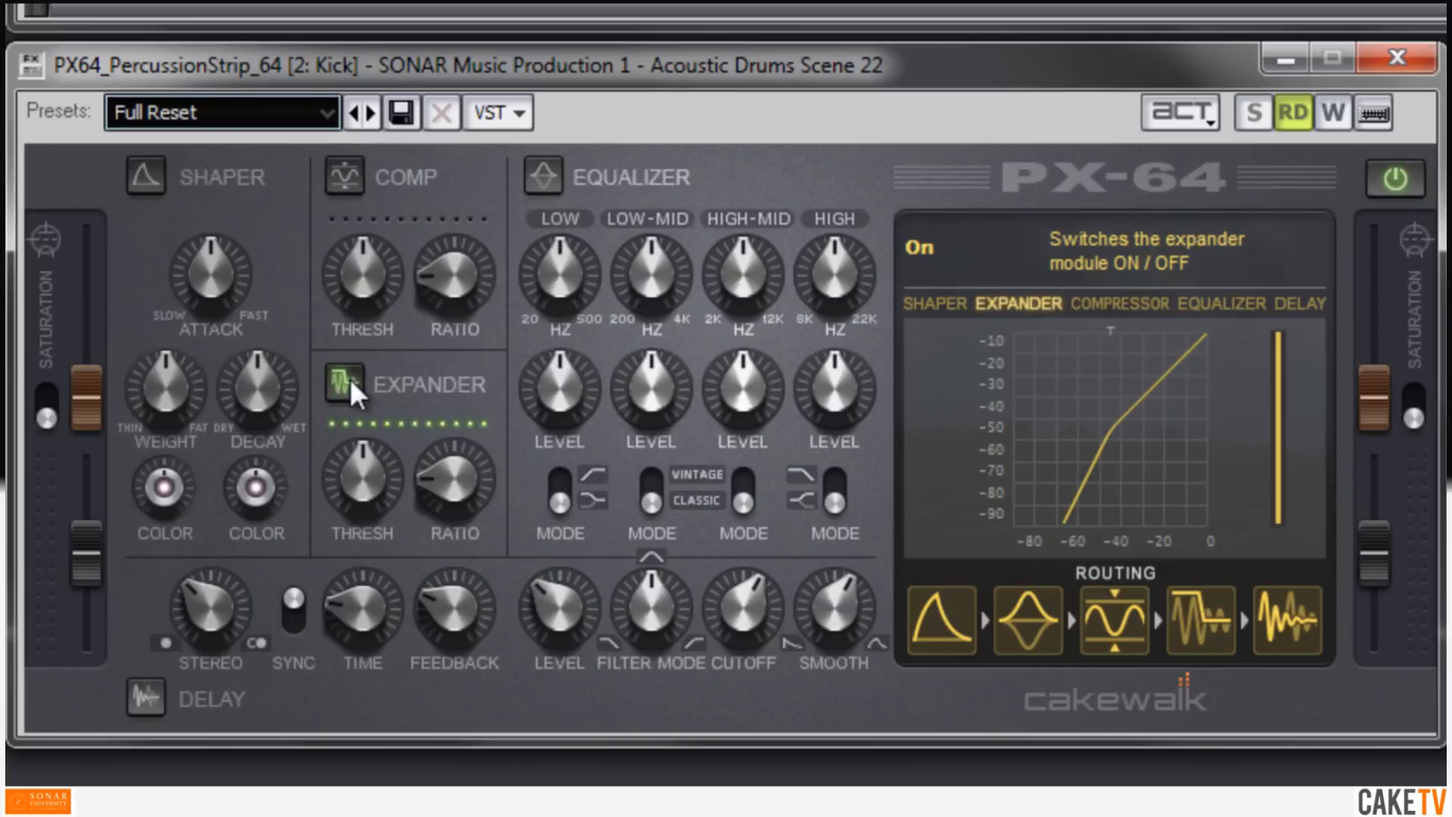
click(350, 378)
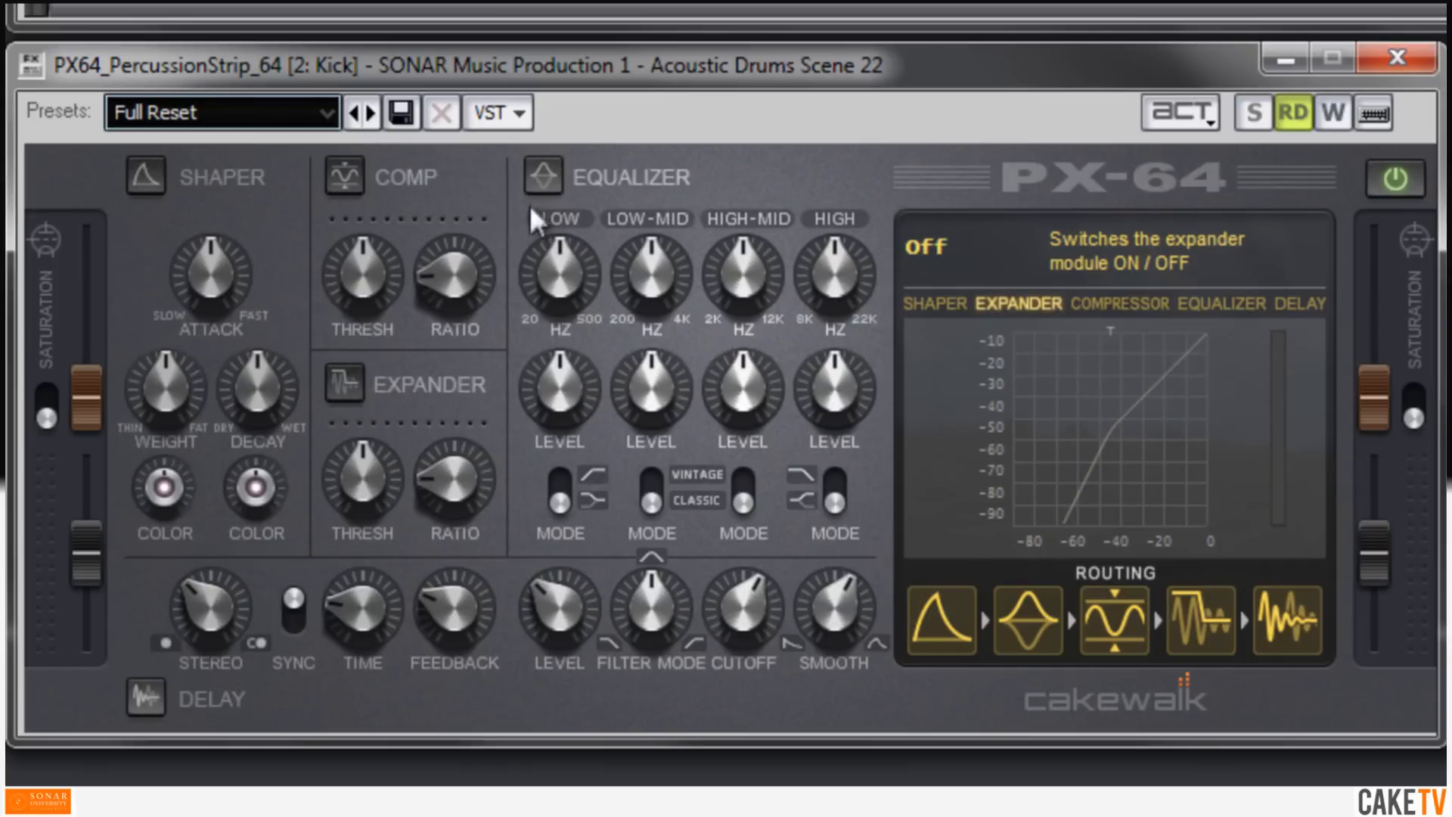
click(544, 178)
click(545, 178)
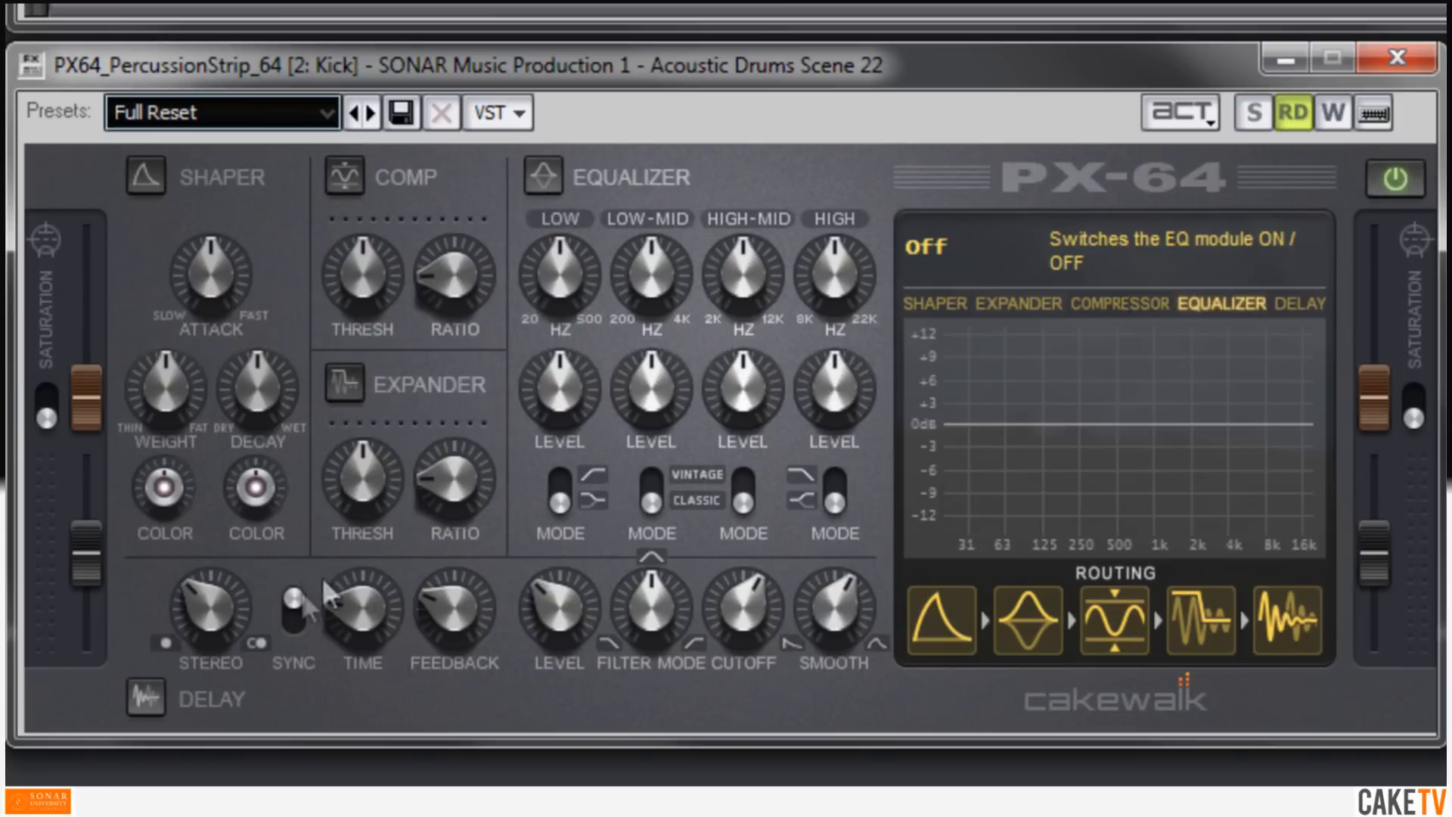
click(146, 699)
click(145, 694)
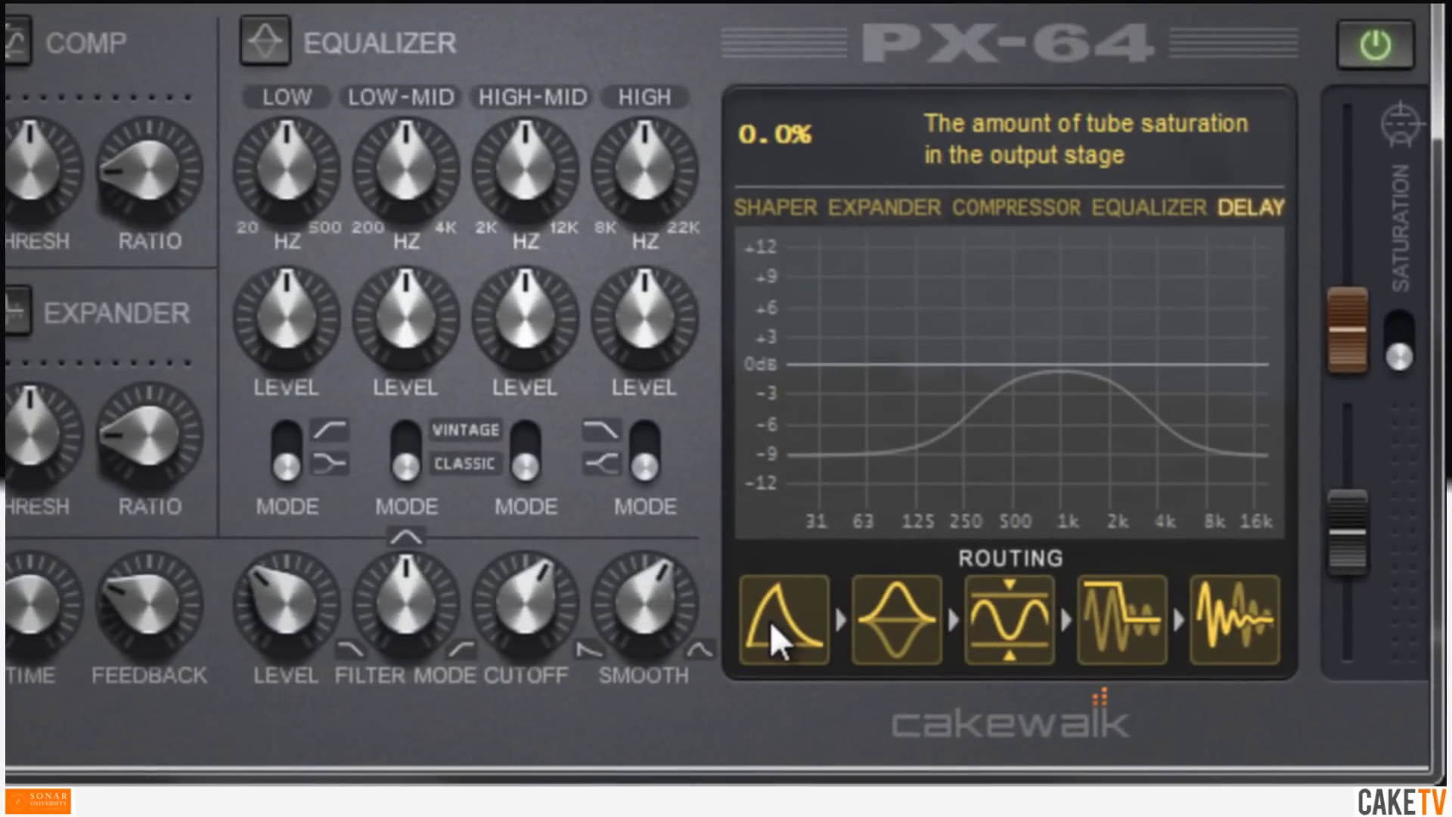
Step: Try a different module routing order in the Kick PX-64 and restore the order starting with Shaper, Equalizer and Compressor
drag(770, 620, 1006, 619)
drag(901, 629, 782, 632)
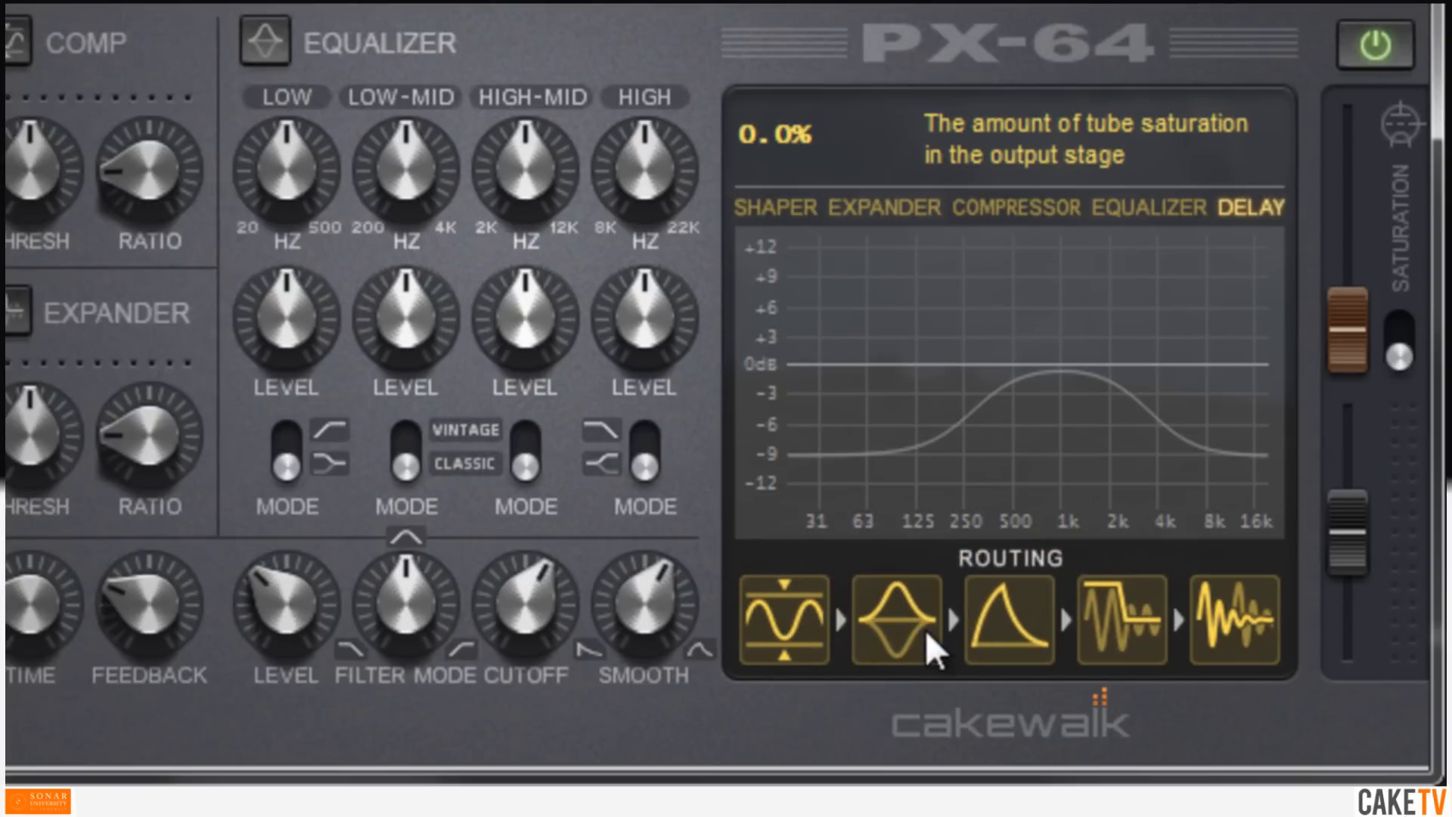
drag(899, 629, 794, 648)
drag(1018, 630, 777, 629)
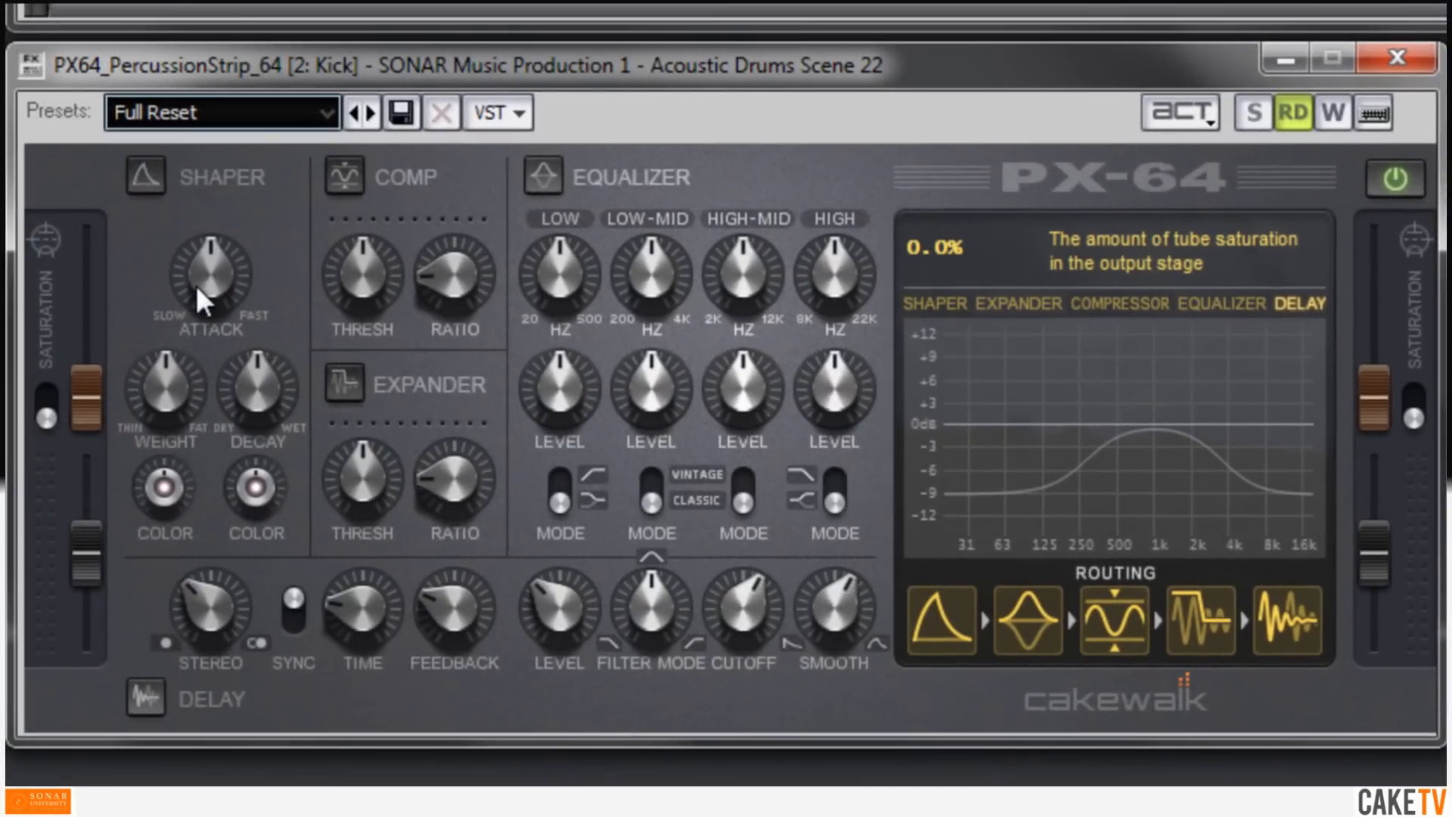
mouse_move(197, 289)
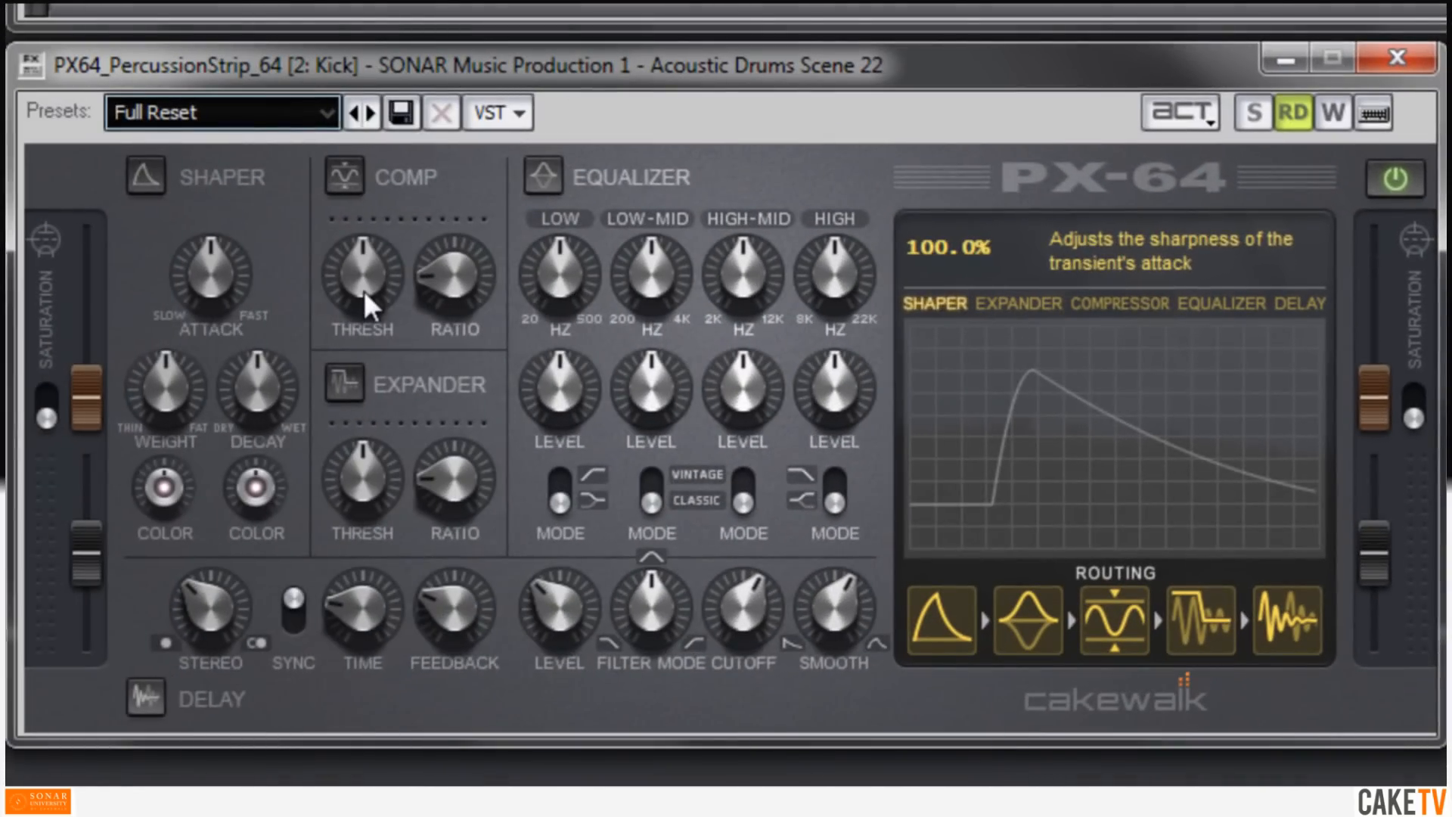
mouse_move(364, 290)
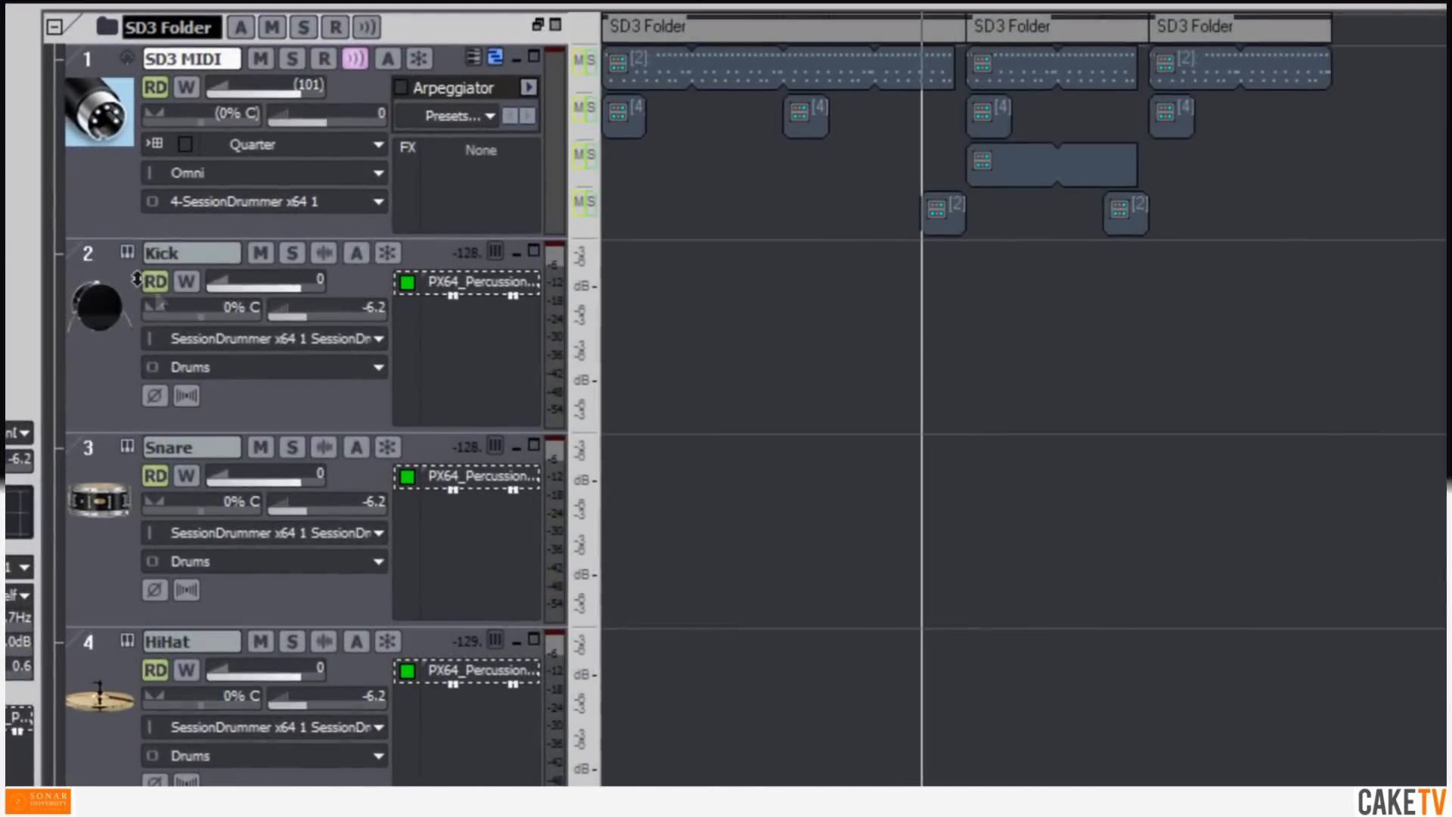
Step: Enable waveform preview on tracks 2 to 6 together and play the song to draw their waveforms
drag(71, 250, 97, 538)
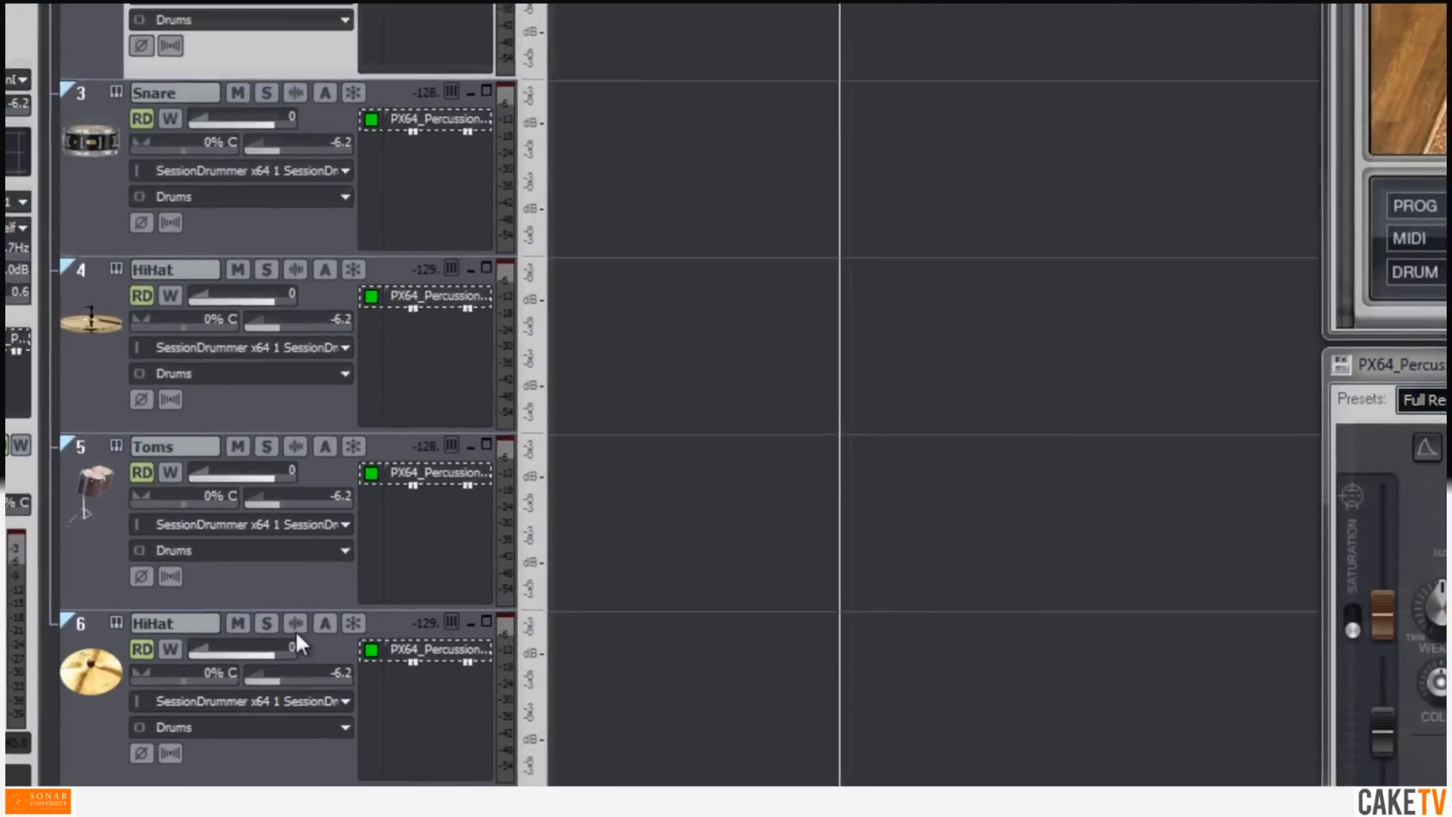
ctrl+click(326, 610)
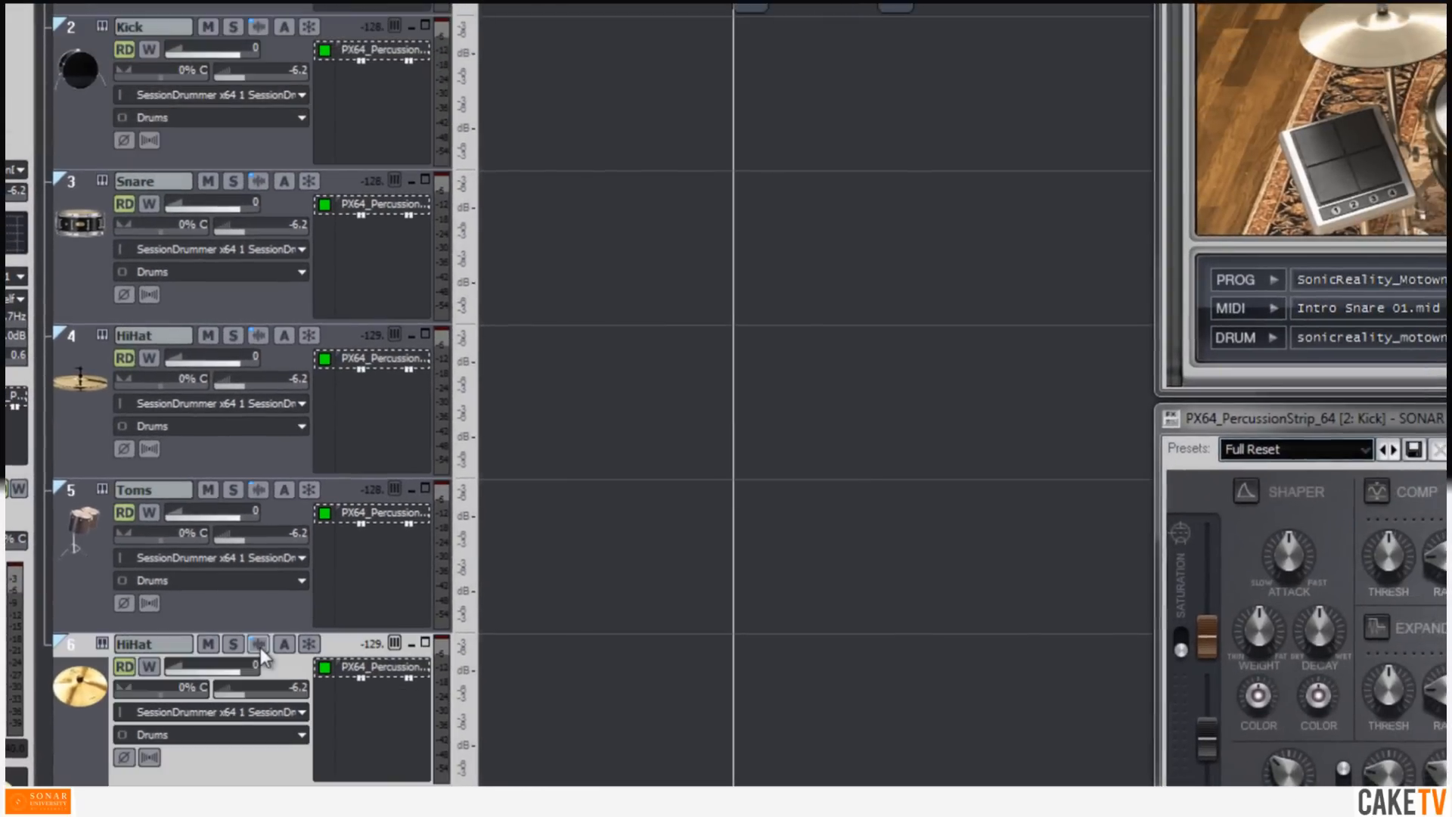
ctrl+click(259, 643)
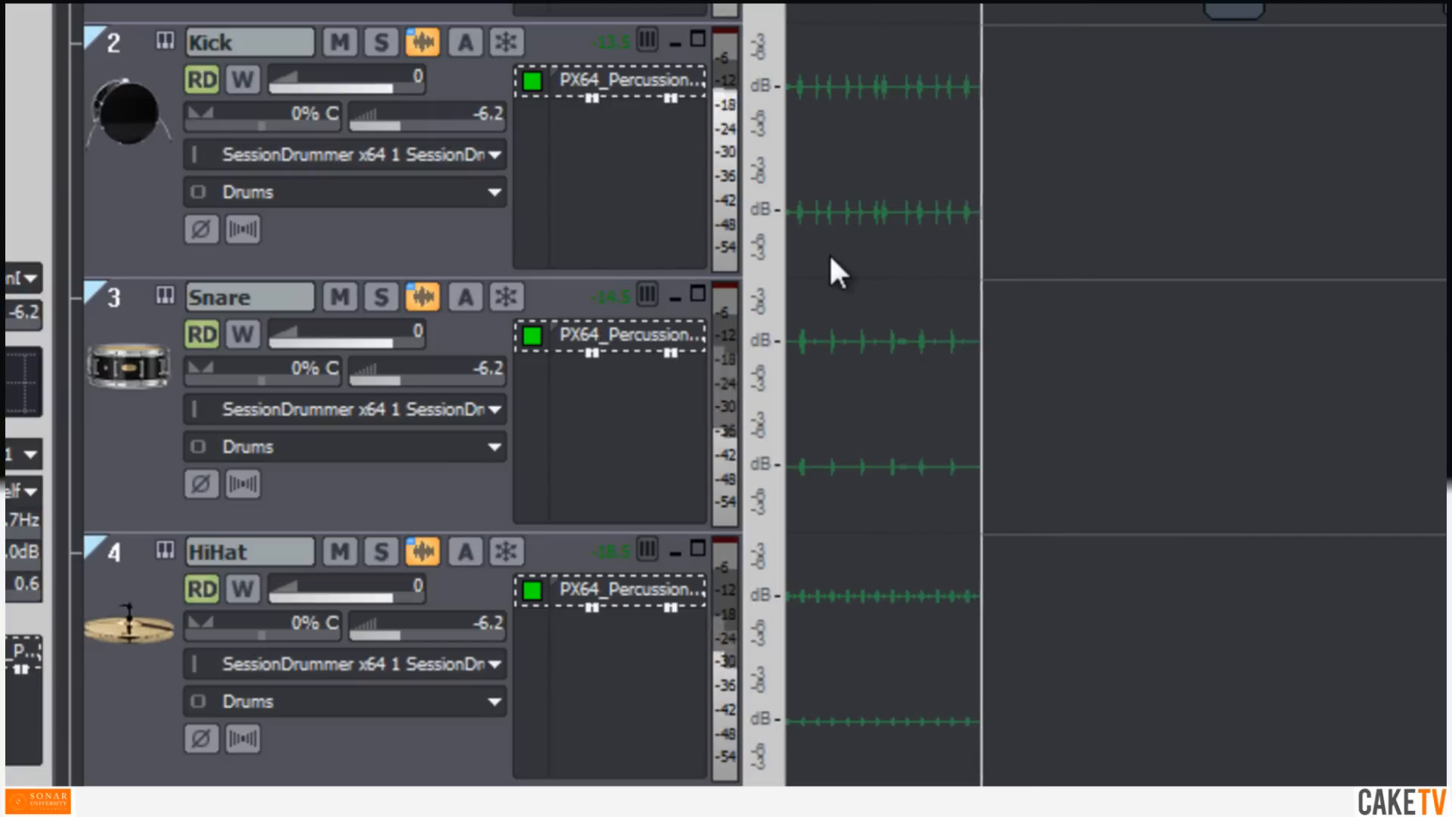
key(space)
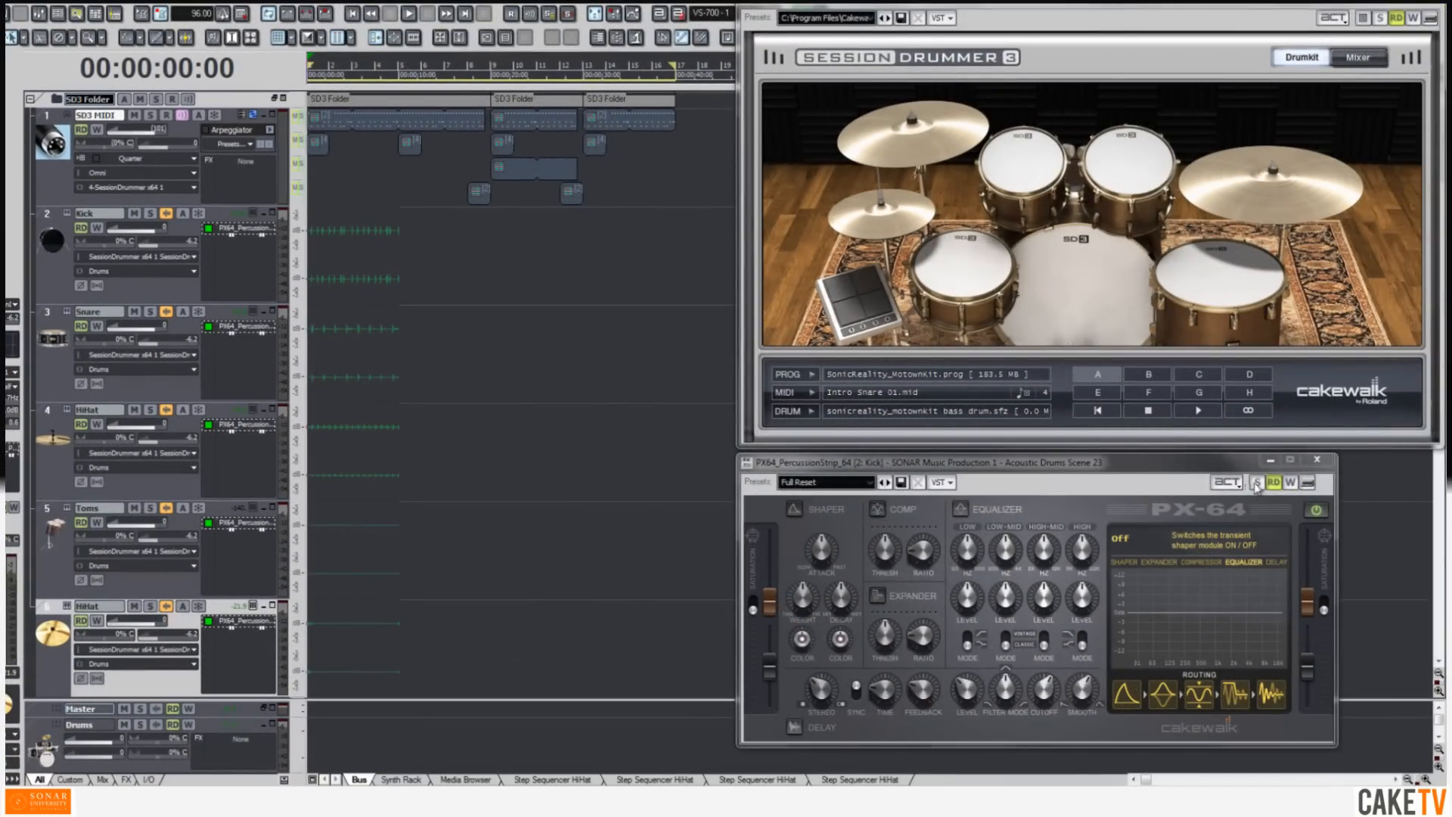
Step: Solo the Kick track, switch on its PX-64 Shaper module and set the transient attack to 87.1%
click(1256, 485)
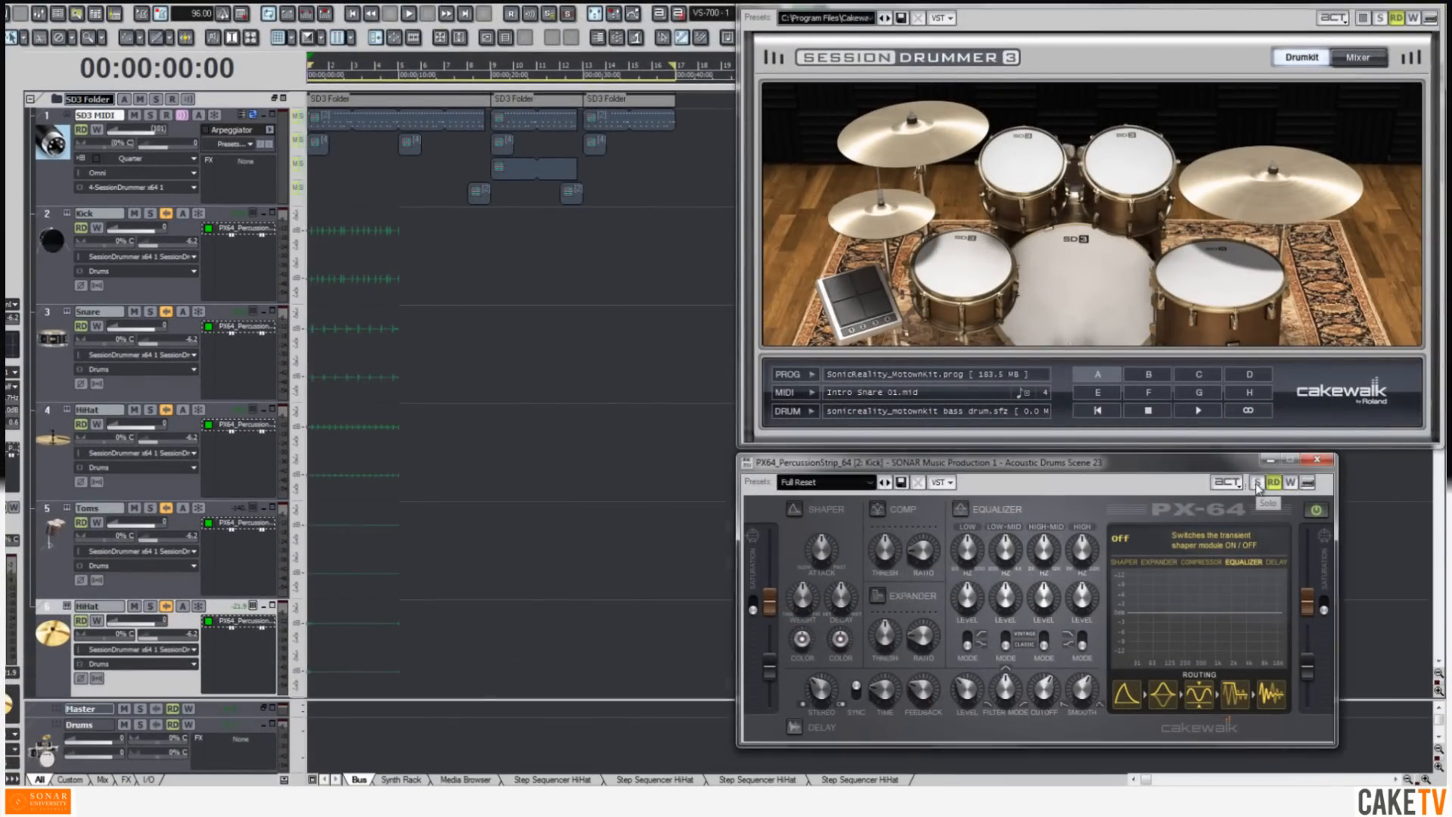
click(1257, 484)
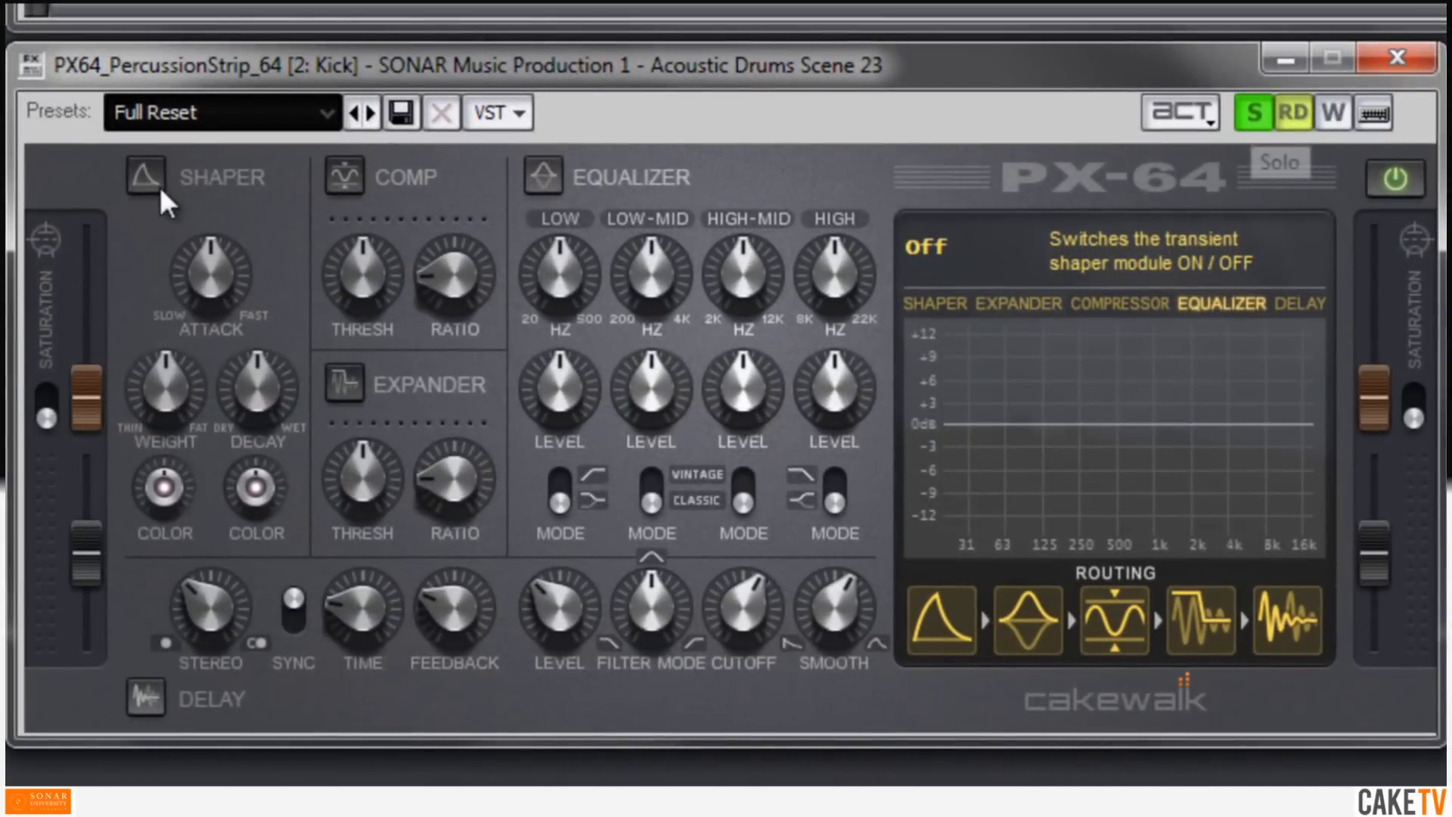
click(158, 188)
drag(217, 269, 252, 428)
drag(218, 319, 174, 170)
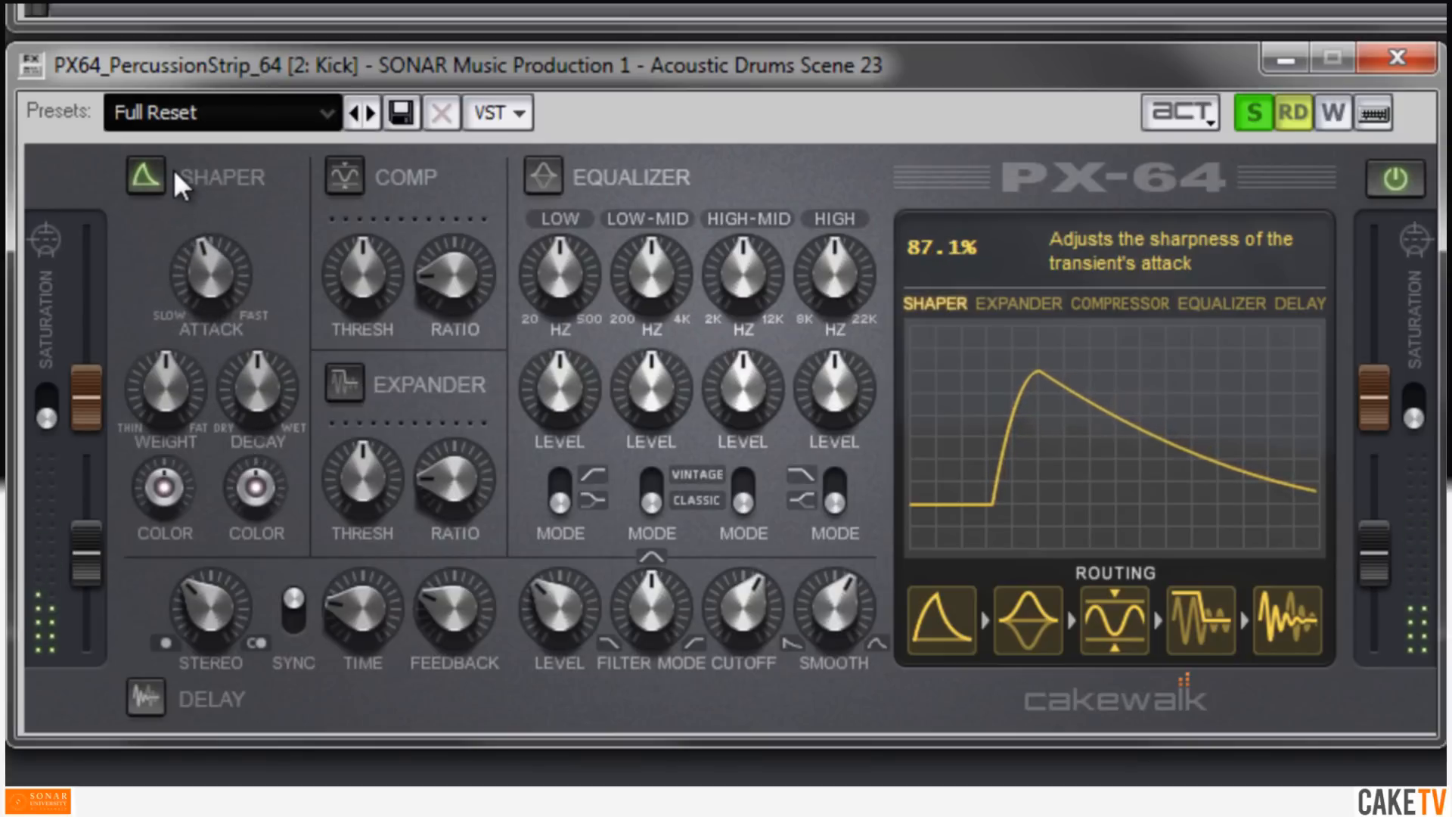
Step: Shorten the Shaper's decay, set the decay color to -34.0, the weight color to -49.0 and the weight to 81.2%
drag(256, 382, 287, 553)
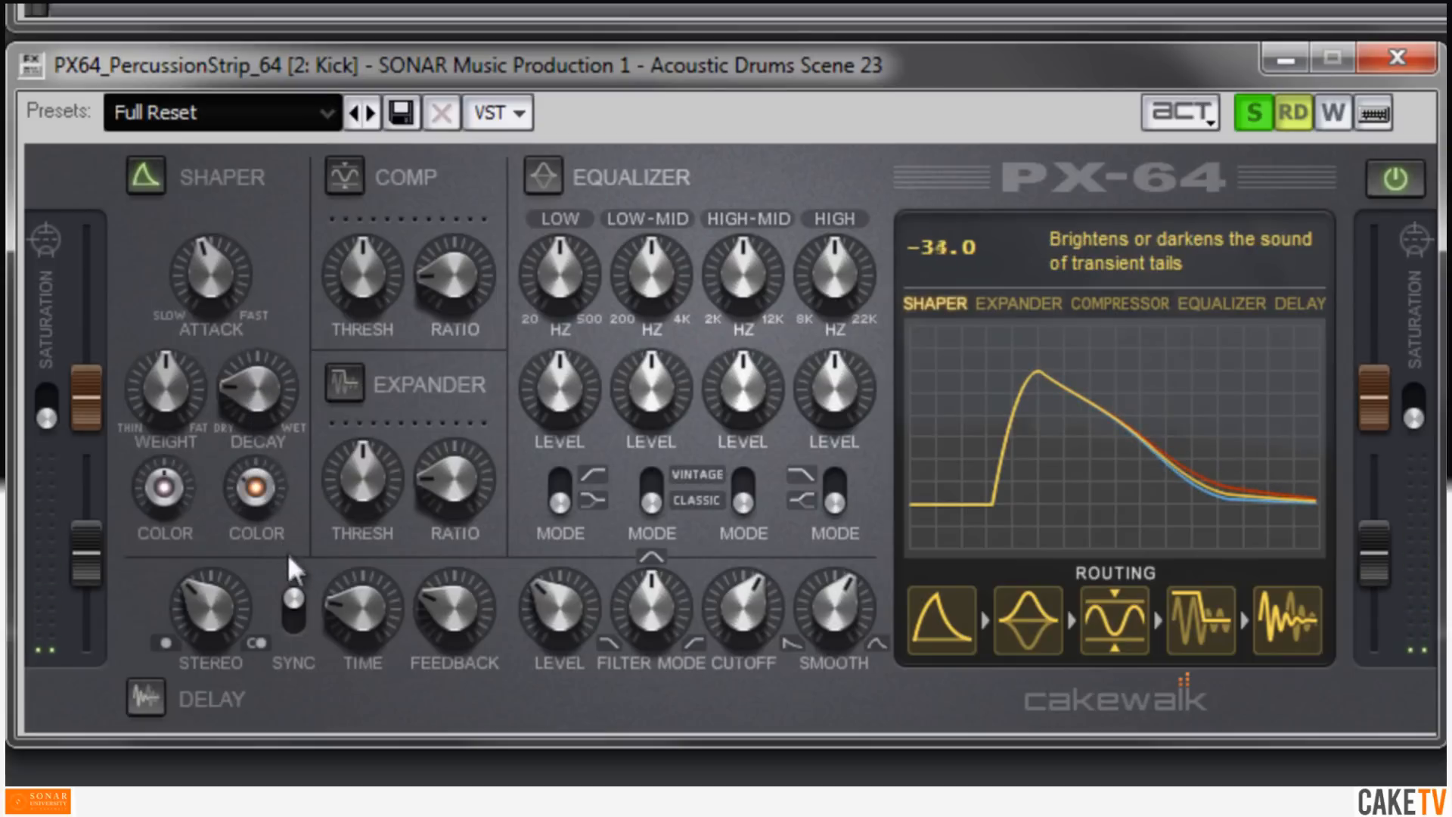
drag(183, 498, 201, 580)
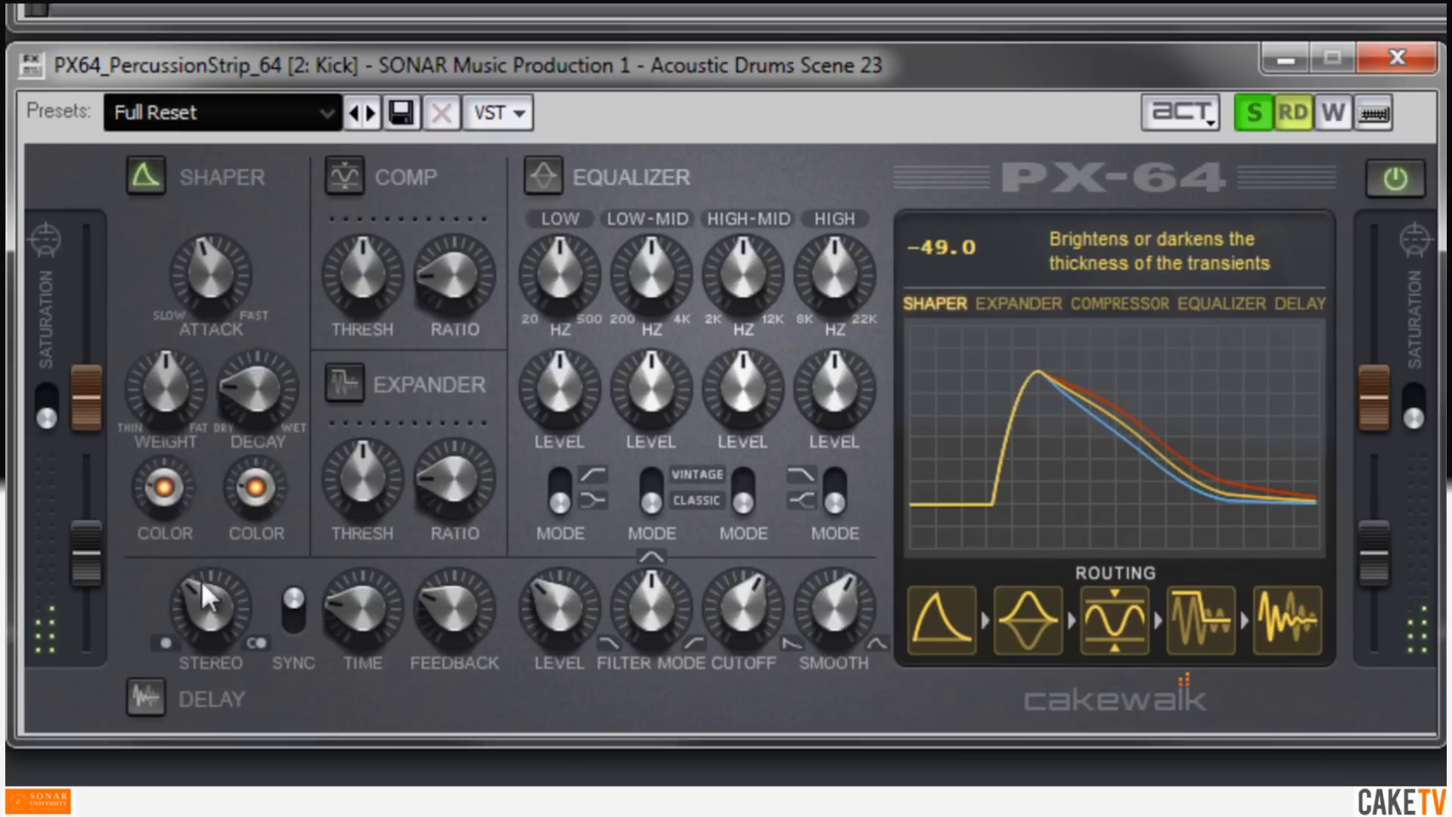
drag(184, 390, 174, 319)
drag(171, 304, 180, 416)
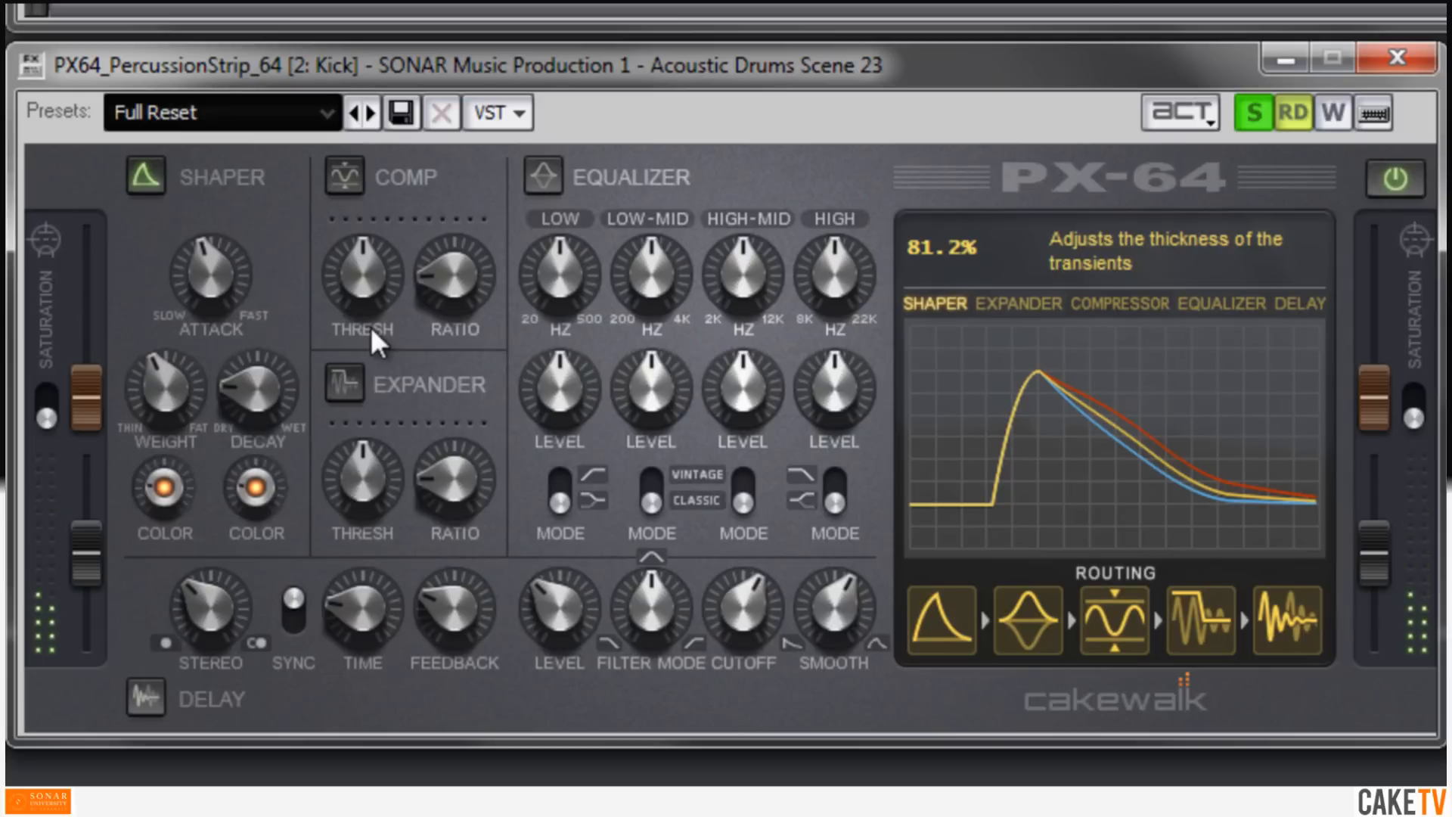
Step: Switch on the Kick PX-64's compressor, lower its ratio and set its threshold to -27.0 dB
click(349, 188)
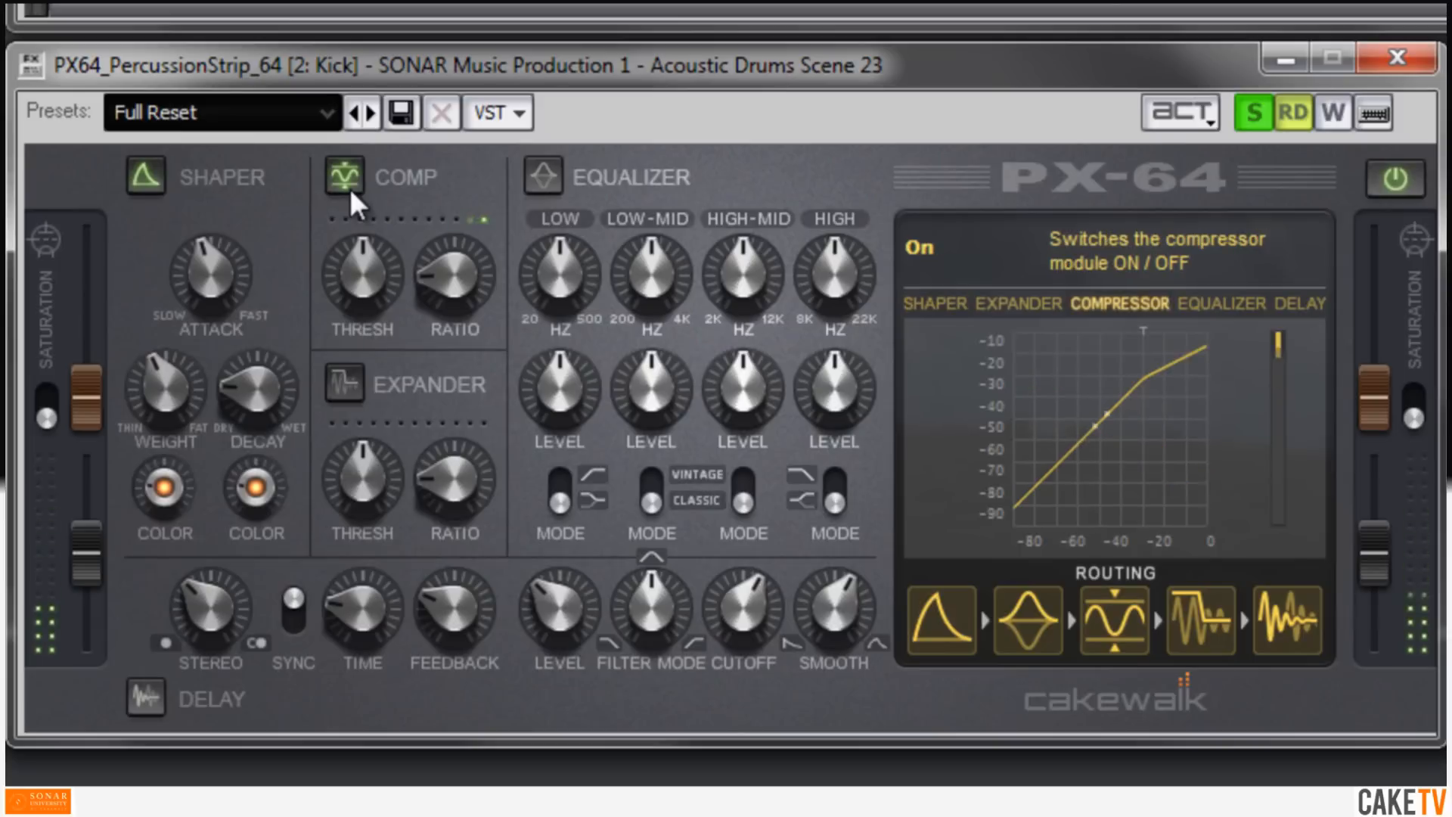
drag(429, 285, 431, 311)
mouse_move(366, 270)
mouse_move(366, 264)
mouse_down()
mouse_move(328, 92)
mouse_move(337, 243)
mouse_move(389, 439)
mouse_move(352, 329)
mouse_move(352, 260)
mouse_up()
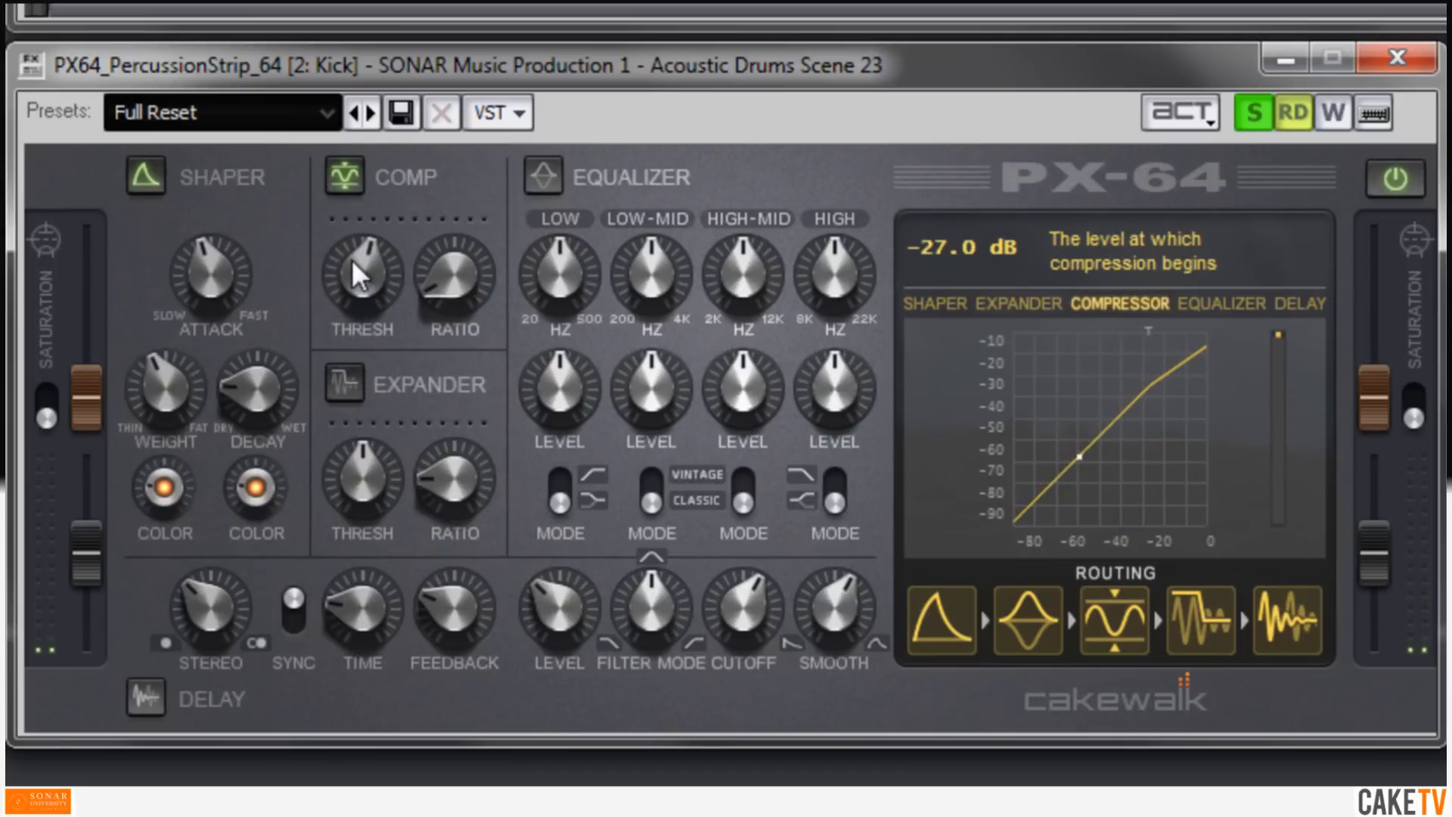
Step: Switch on the expander as a gate with a 1 to Inf ratio and -38.7 dB threshold, comparing the sound with the module off
click(346, 383)
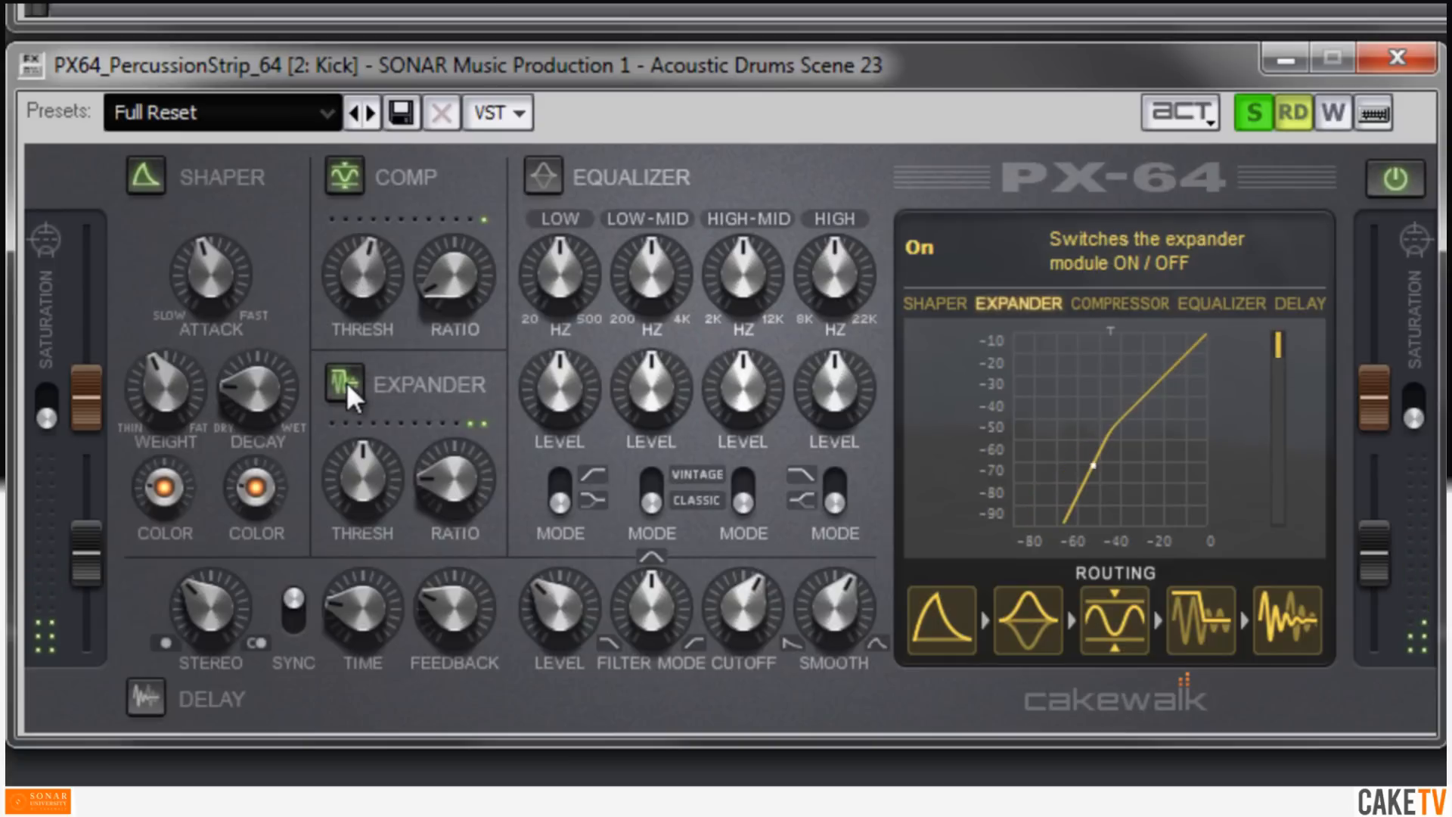
drag(443, 482, 420, 215)
drag(451, 482, 445, 417)
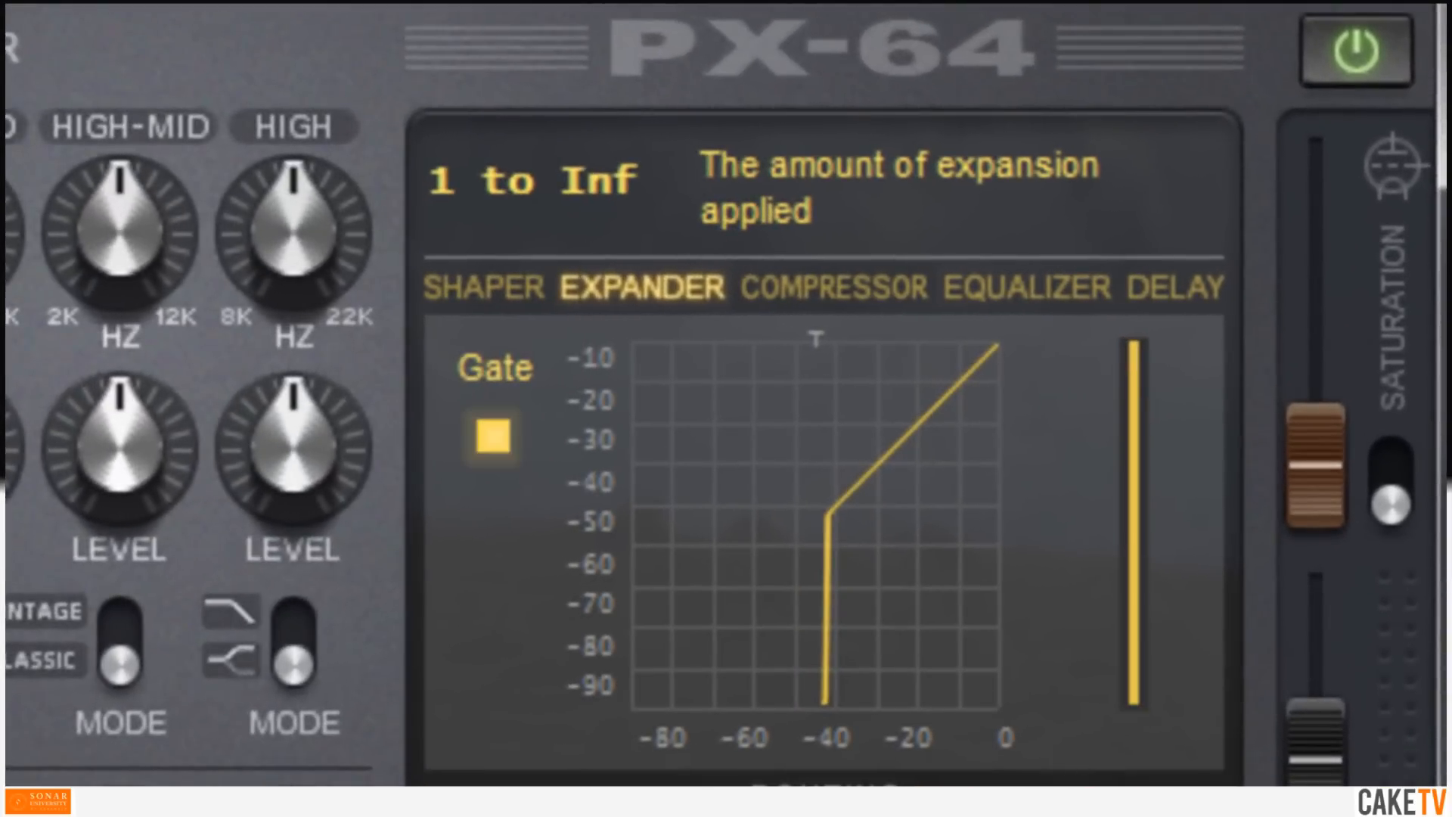
mouse_move(829, 515)
mouse_down()
mouse_move(850, 492)
mouse_move(839, 504)
mouse_up()
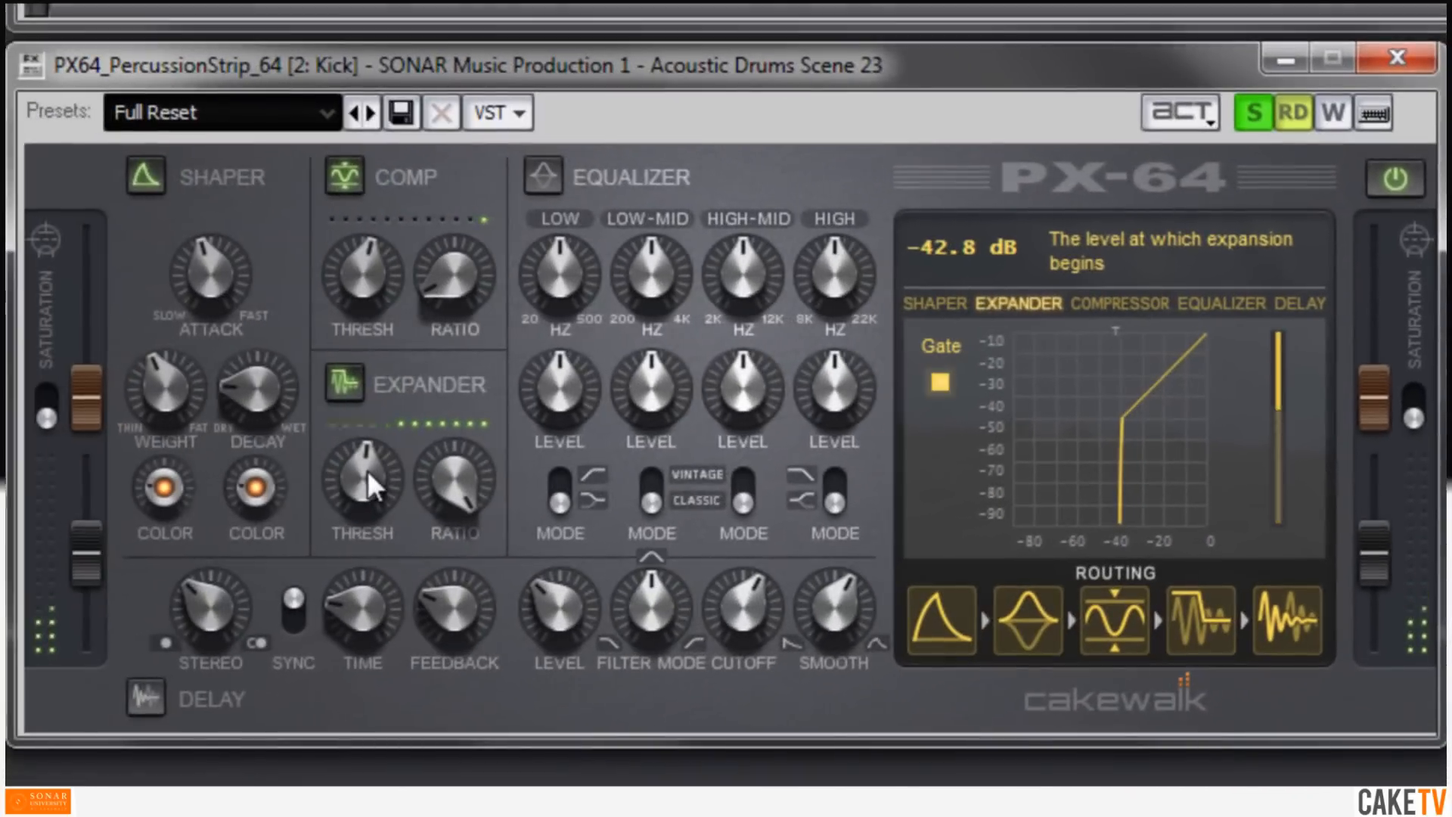
drag(366, 470, 375, 466)
click(345, 383)
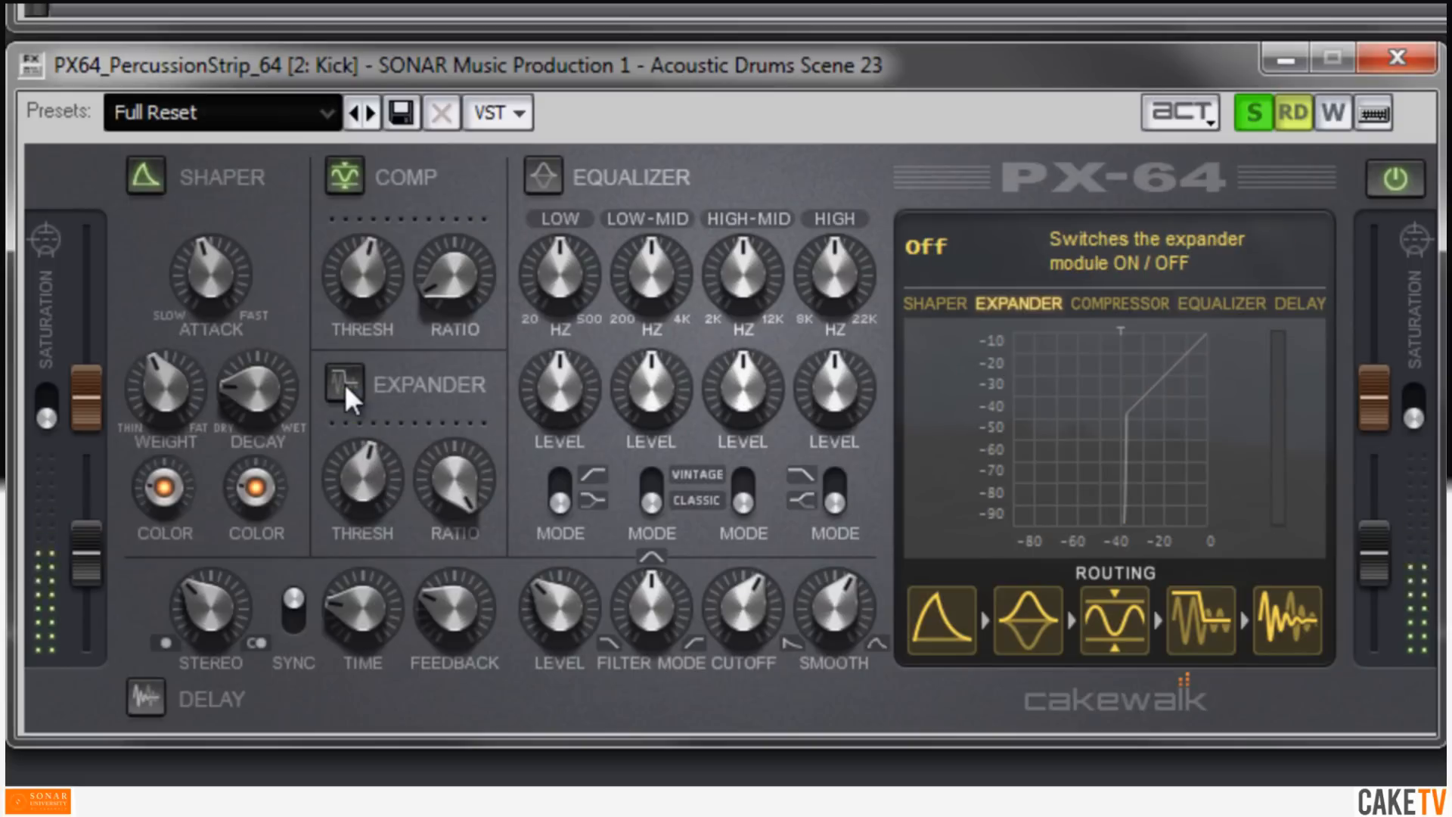
click(345, 384)
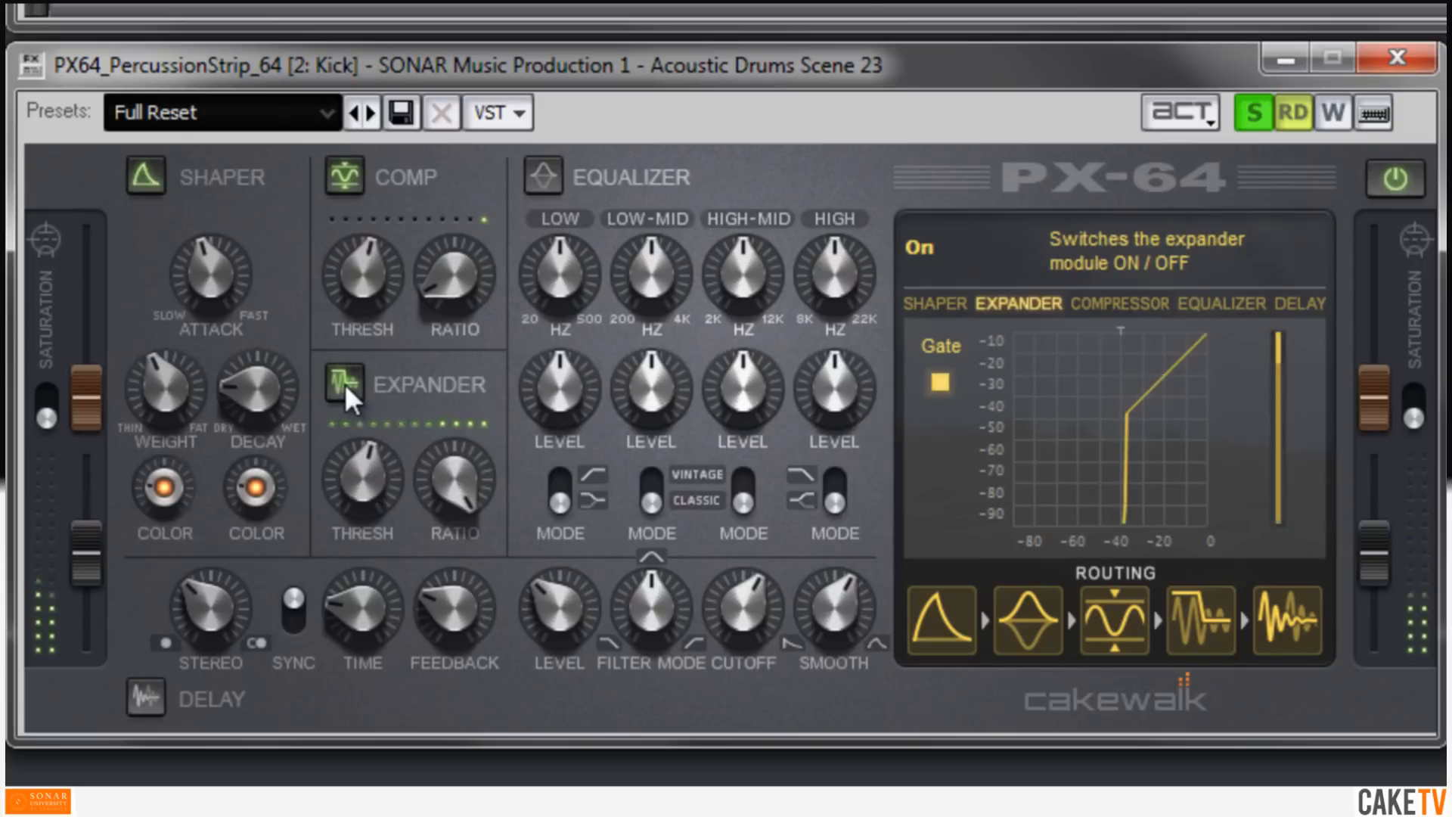
drag(358, 471, 358, 464)
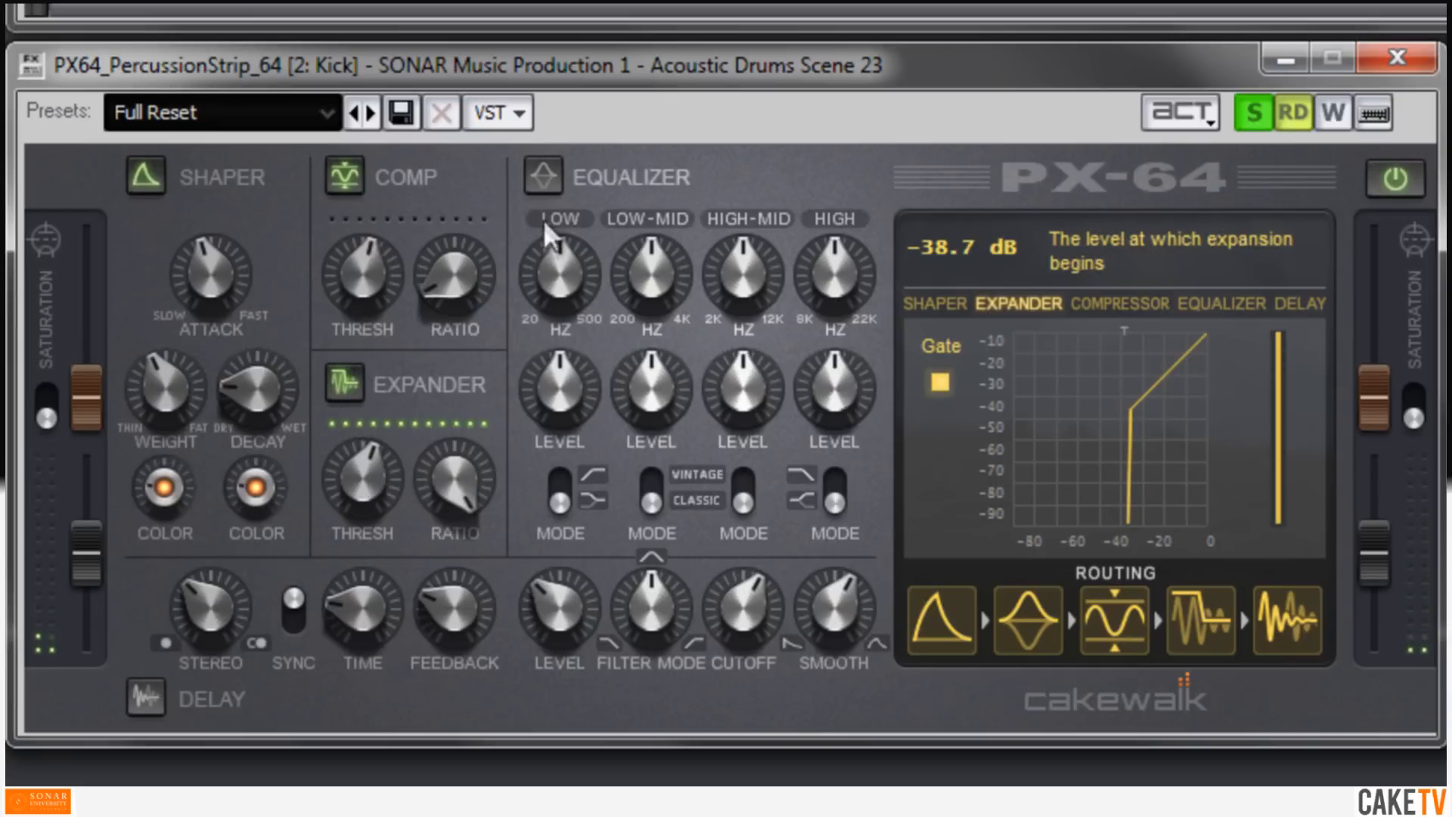
Step: Switch on the equalizer, route it after the expander, lower the high band's frequency and set its level to -5.8 dB
click(544, 177)
drag(1023, 613, 1203, 630)
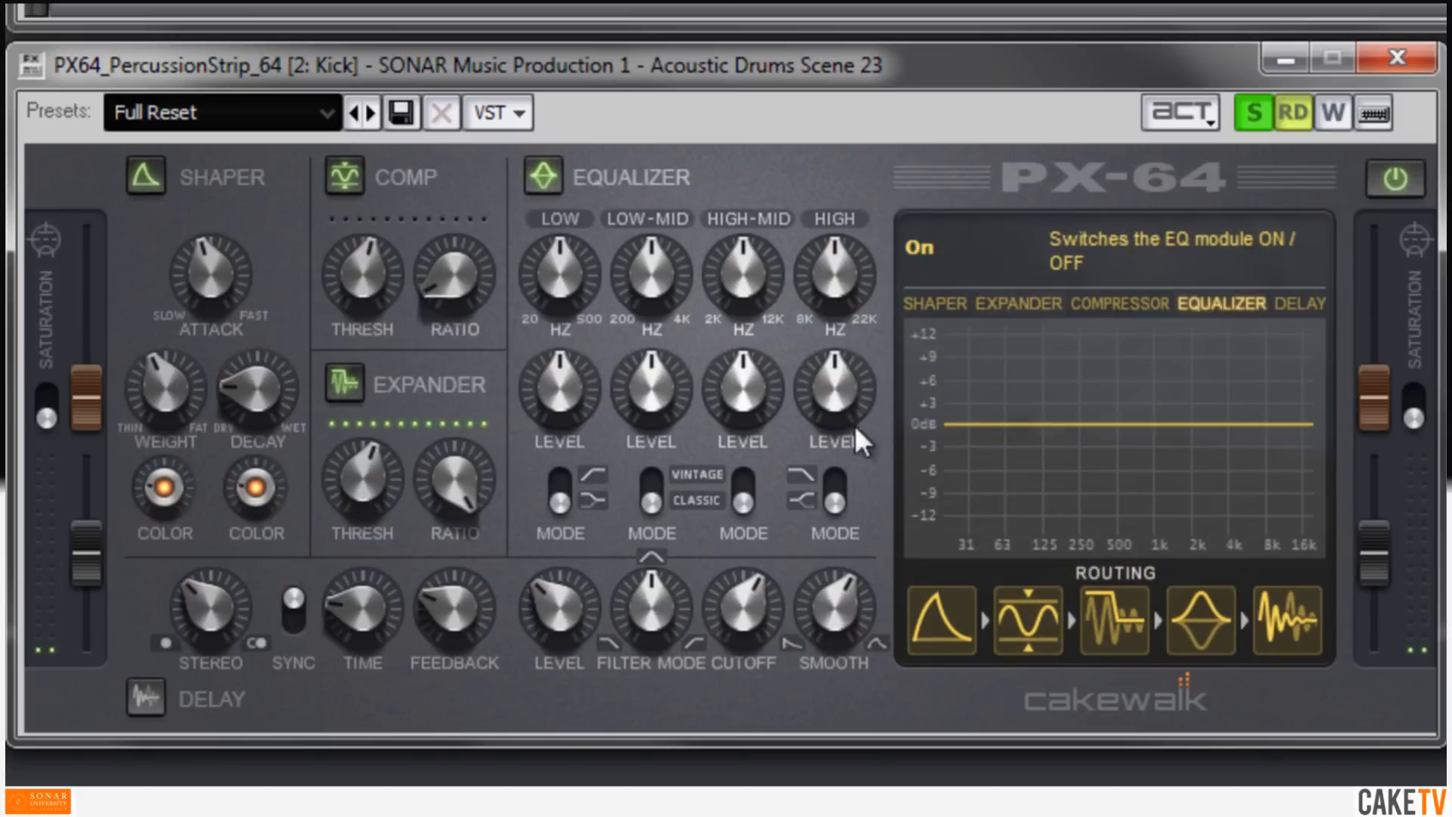
drag(838, 280, 863, 453)
drag(834, 380, 837, 463)
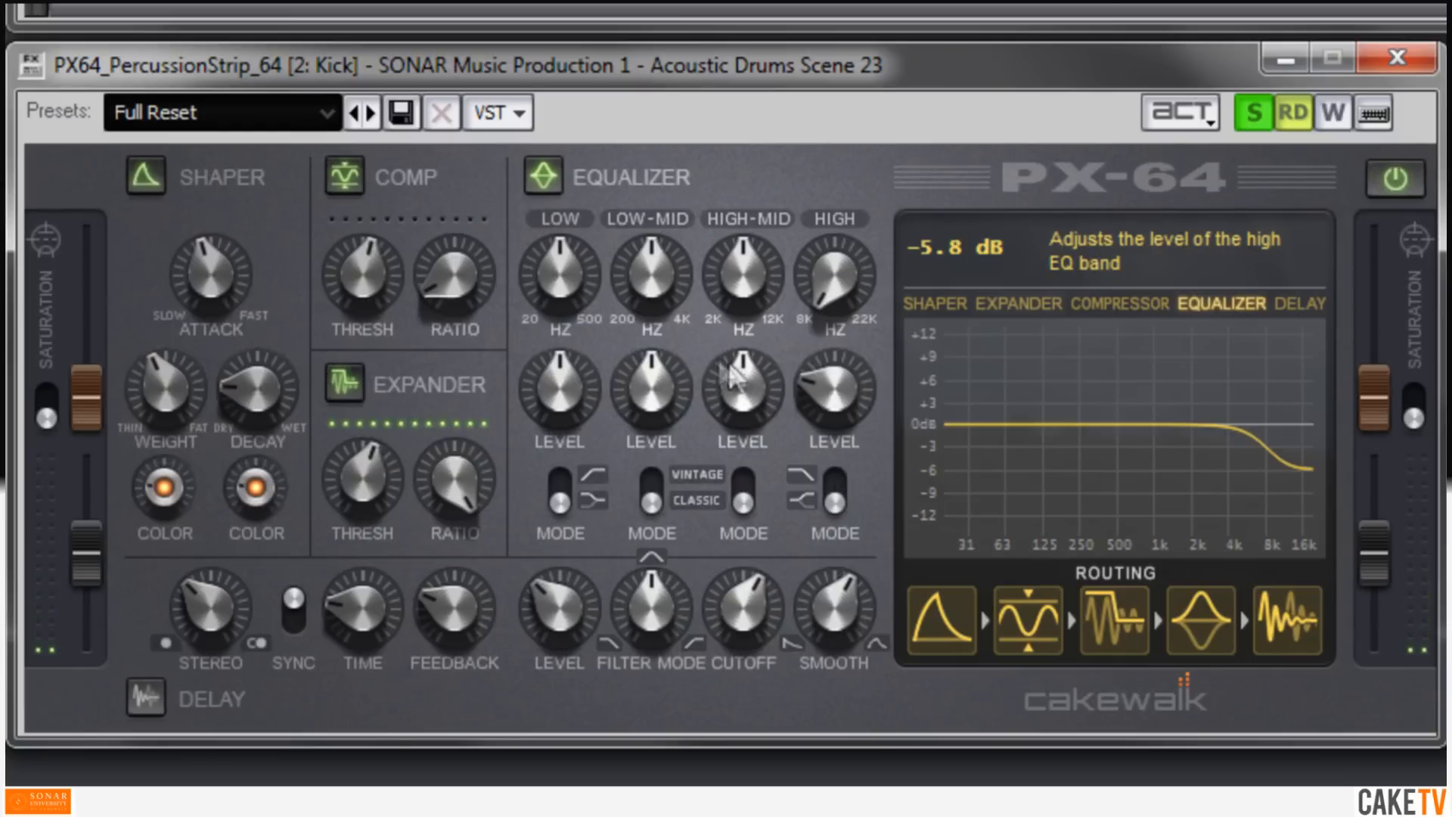
Step: Try Vintage mode on the low-mid EQ band, return to Classic, and set the band to 243.0 Hz at -4.6 dB
drag(651, 379, 640, 282)
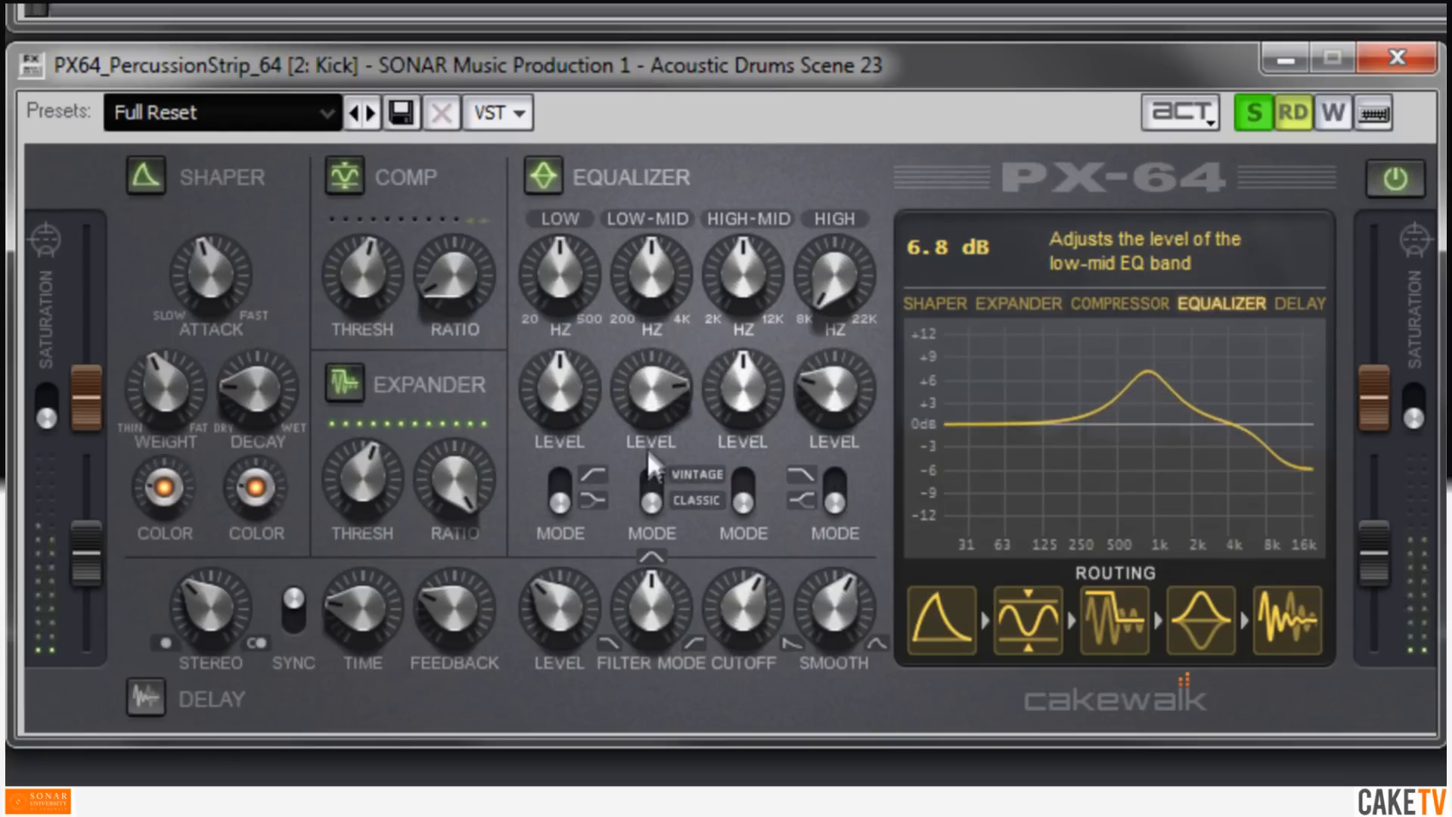
click(649, 484)
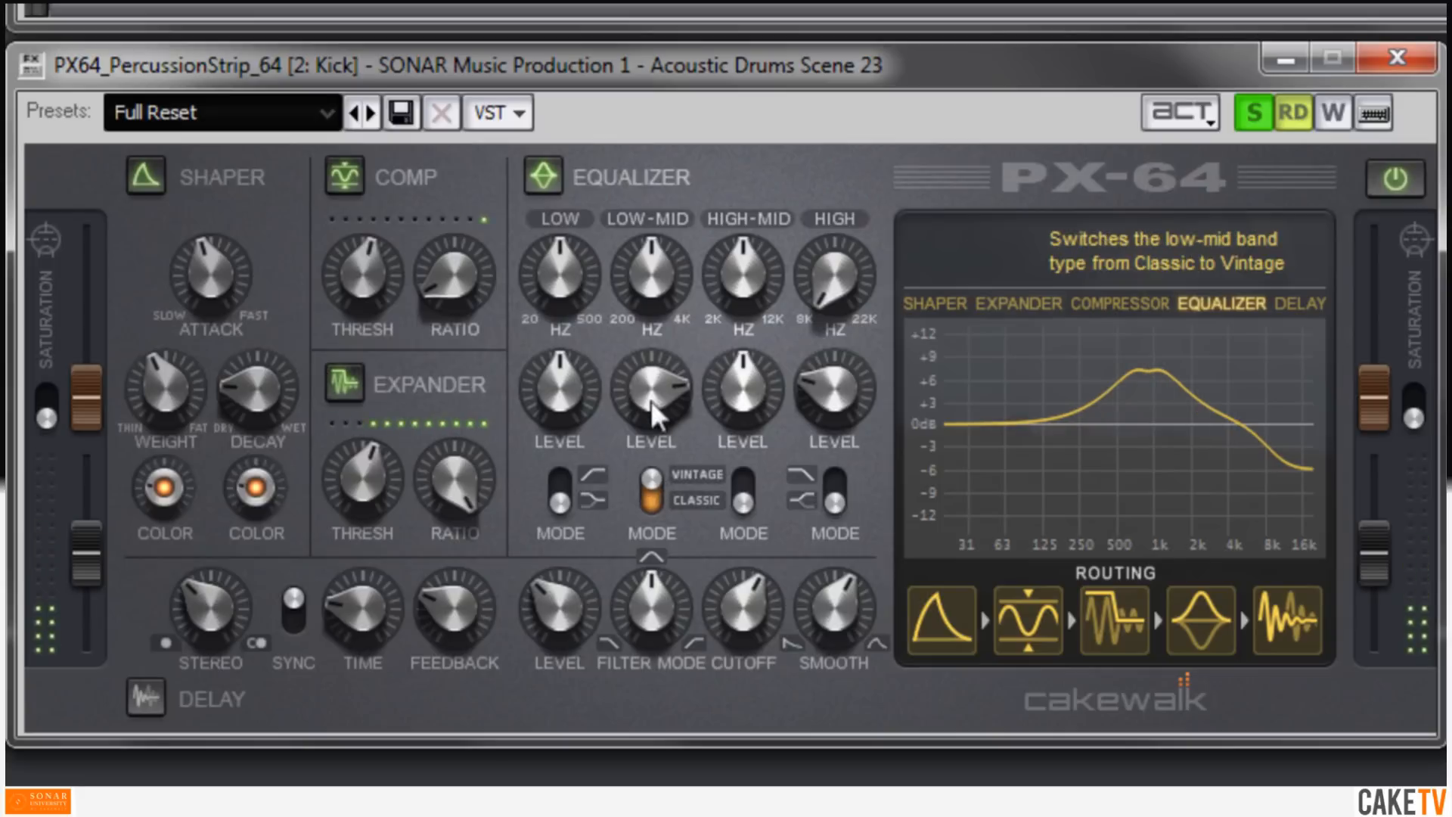
drag(650, 384, 652, 410)
drag(647, 280, 628, 321)
click(651, 490)
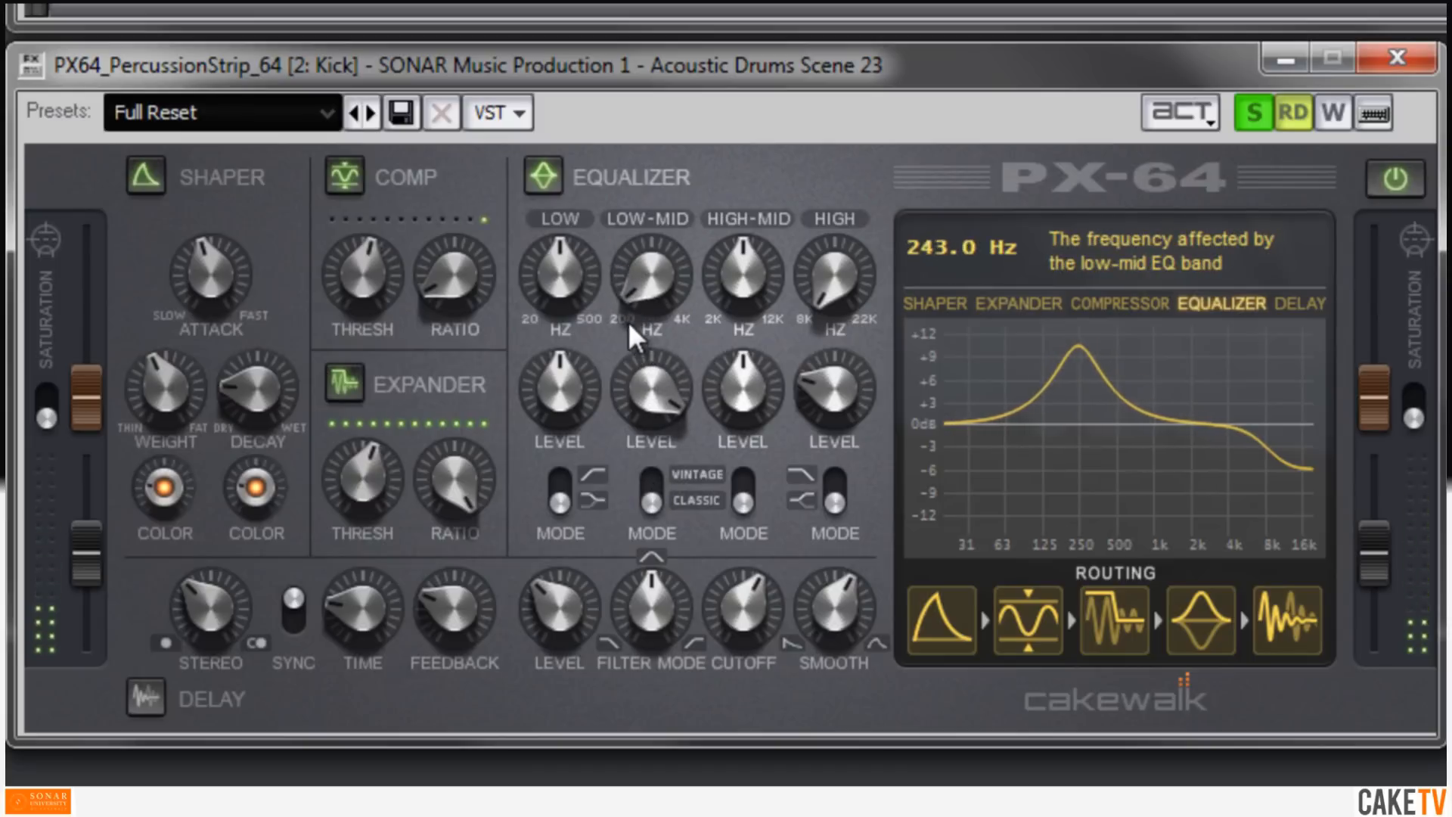
drag(646, 414, 702, 615)
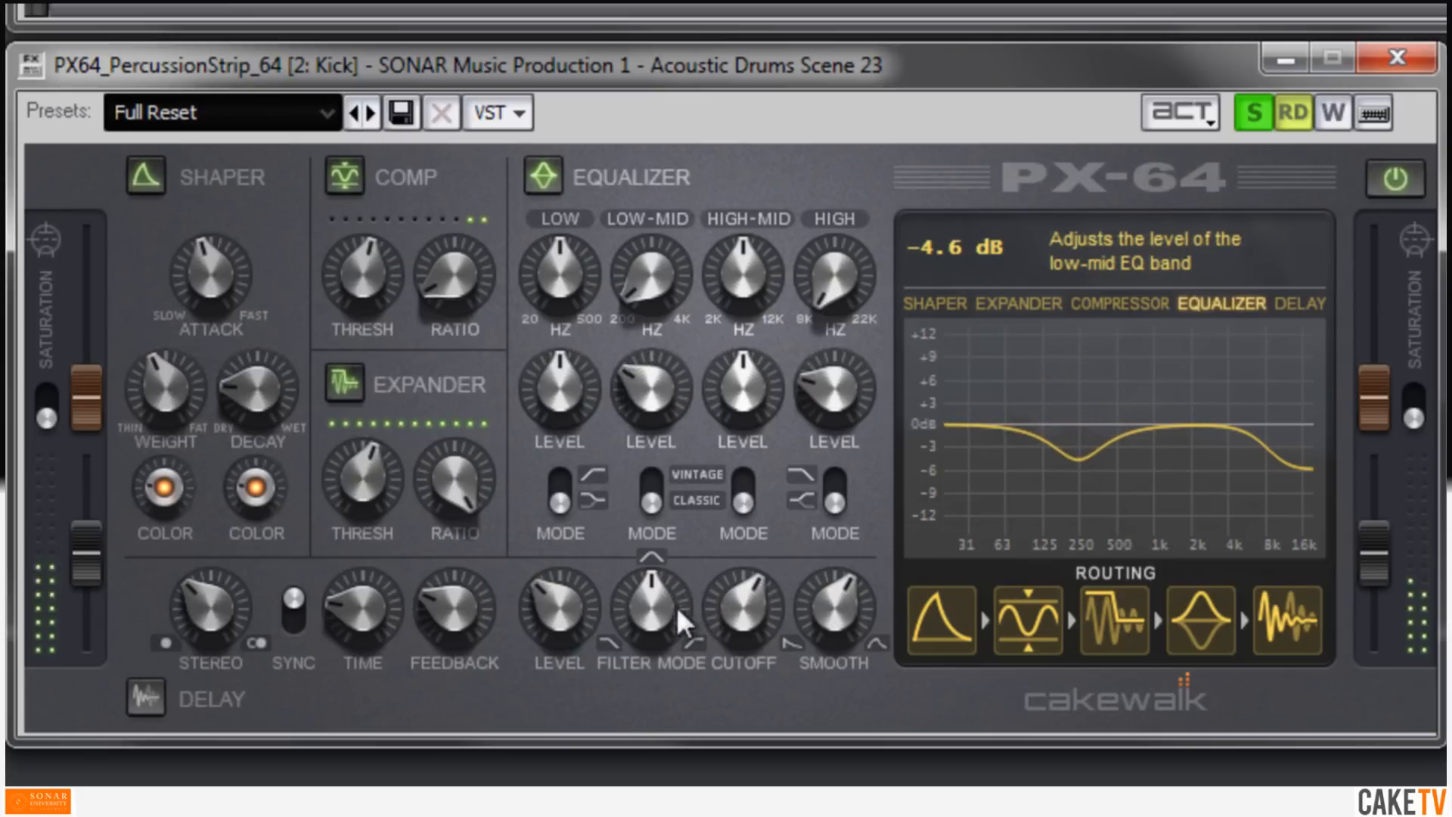
Step: Lower the low EQ band's frequency, set its level to 4.2 dB, and switch the whole PX-64 off and on to compare
drag(542, 384, 551, 367)
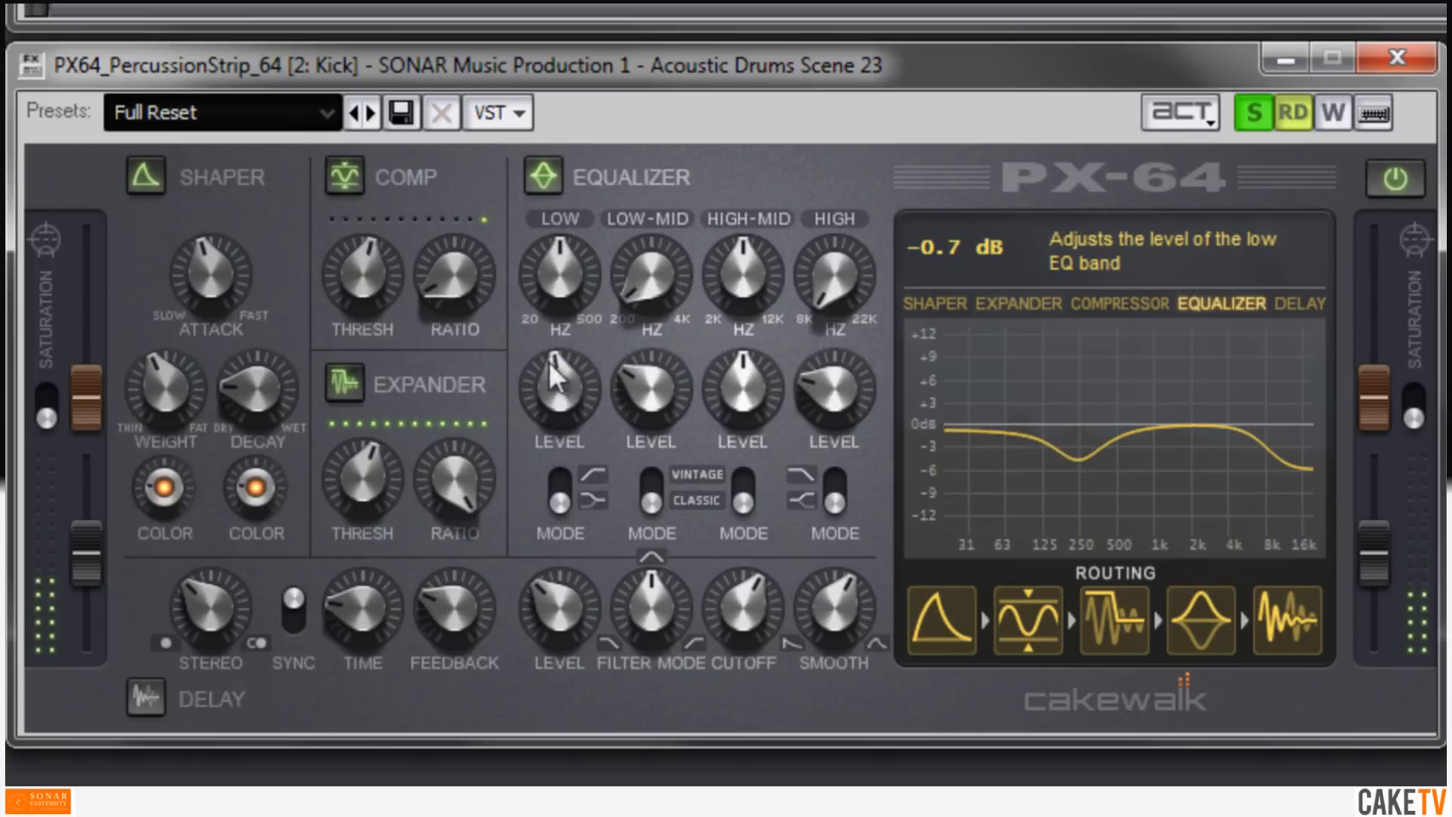
mouse_move(553, 271)
mouse_down()
mouse_move(557, 325)
mouse_move(564, 279)
mouse_up()
drag(563, 362, 556, 303)
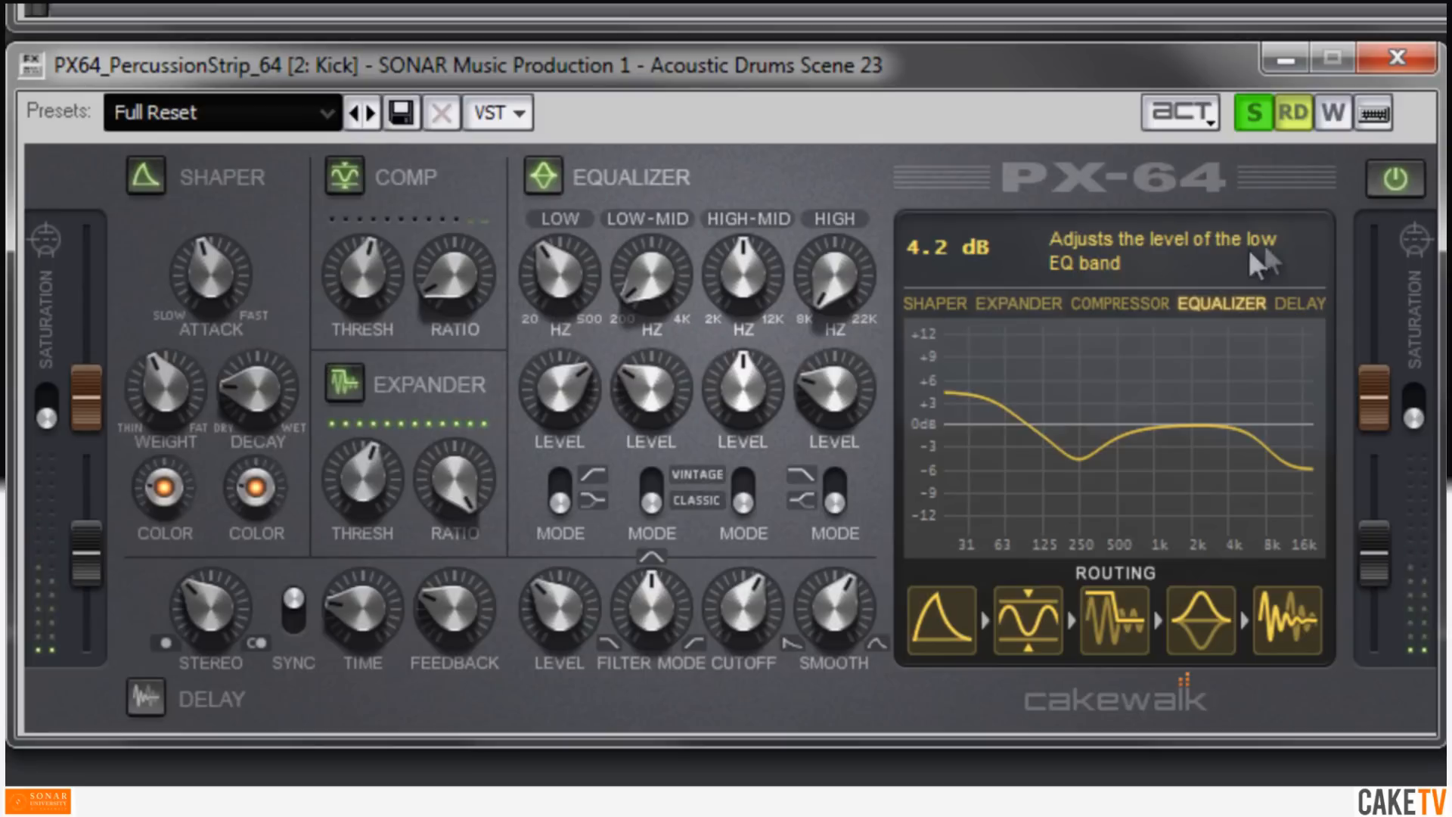
click(1396, 193)
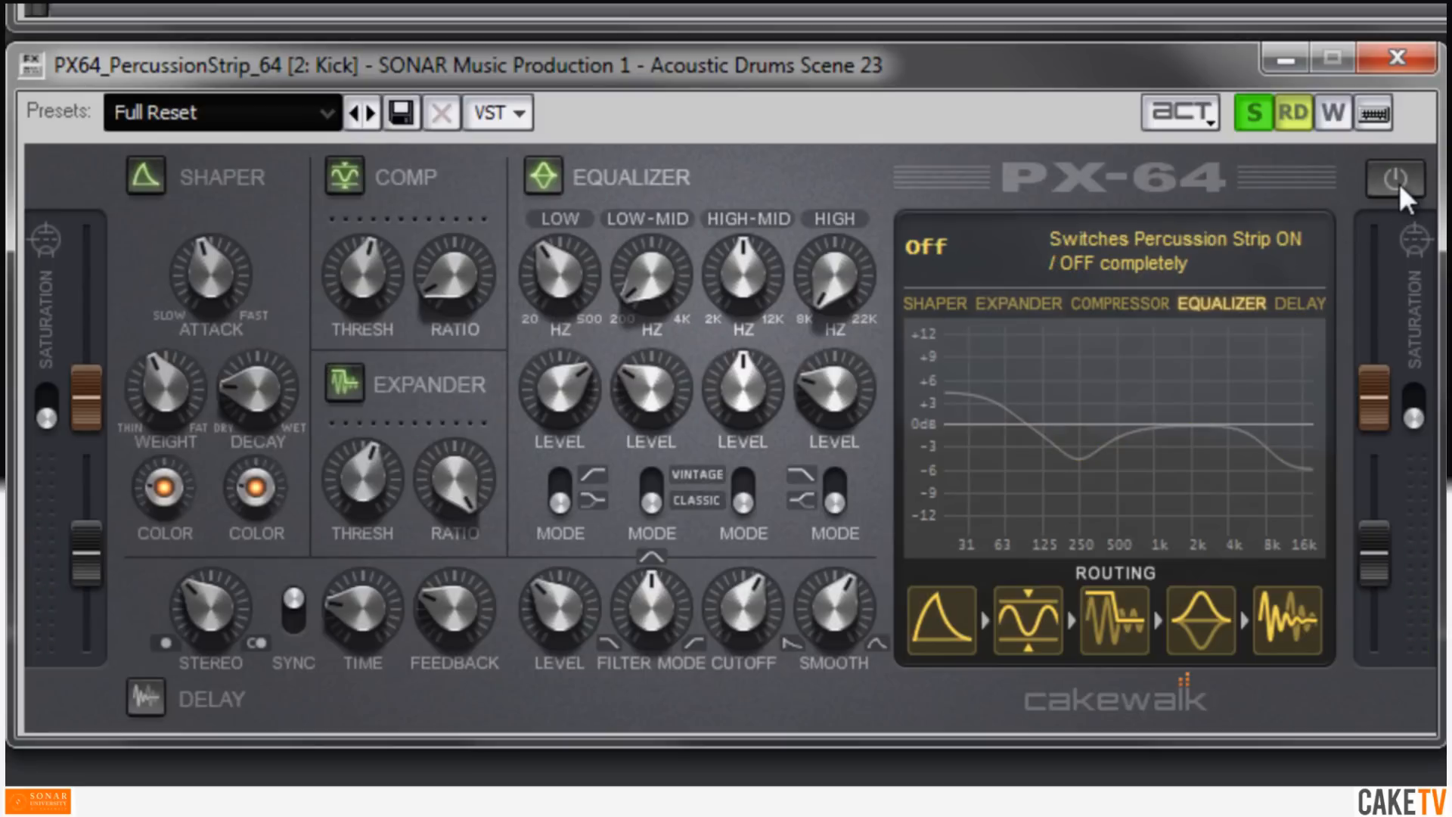
click(1399, 186)
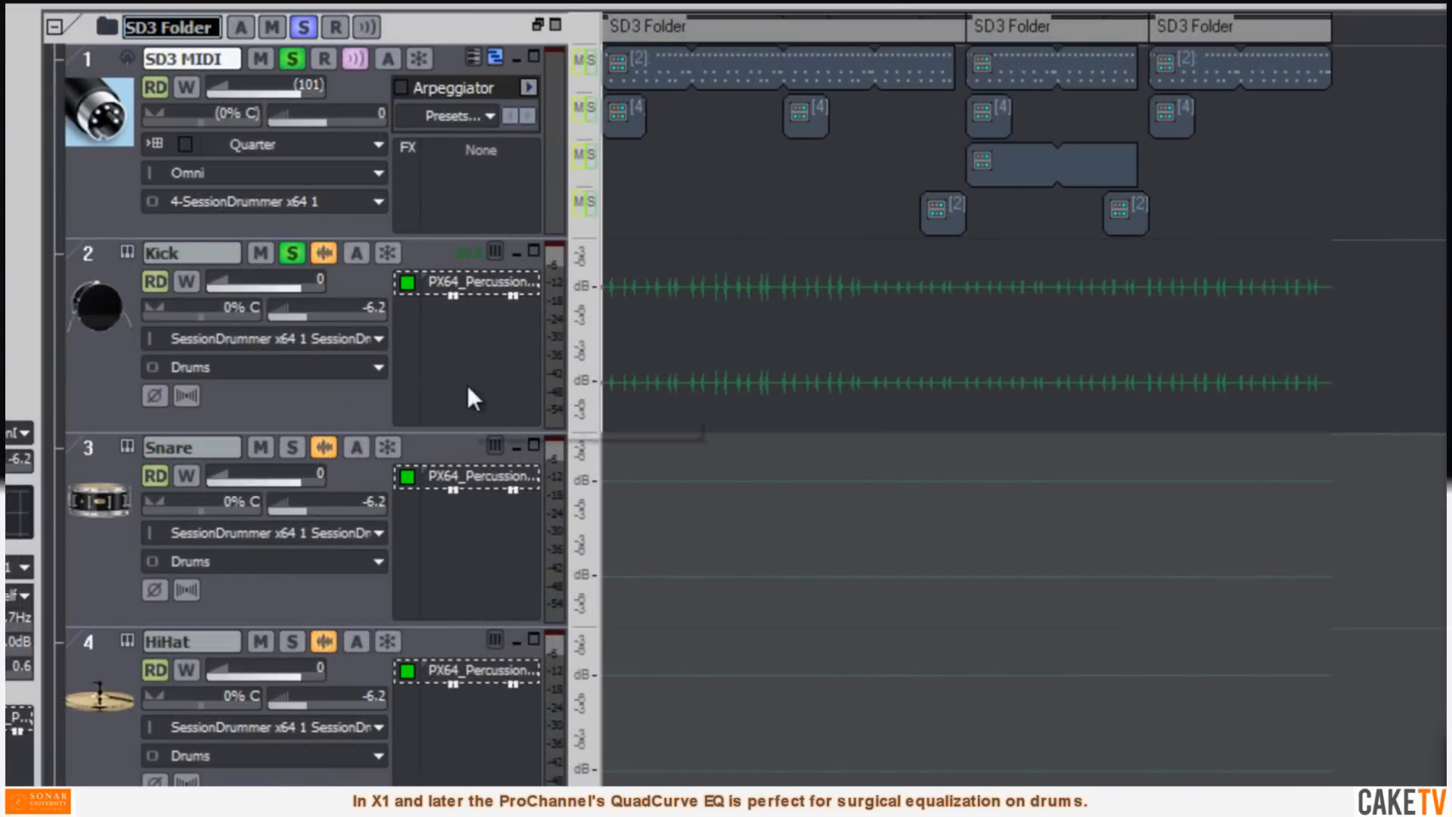
Step: Insert the Sonitus:fx Equalizer after the PX-64 on the Kick track and move its window clear of the PX-64
right_click(467, 384)
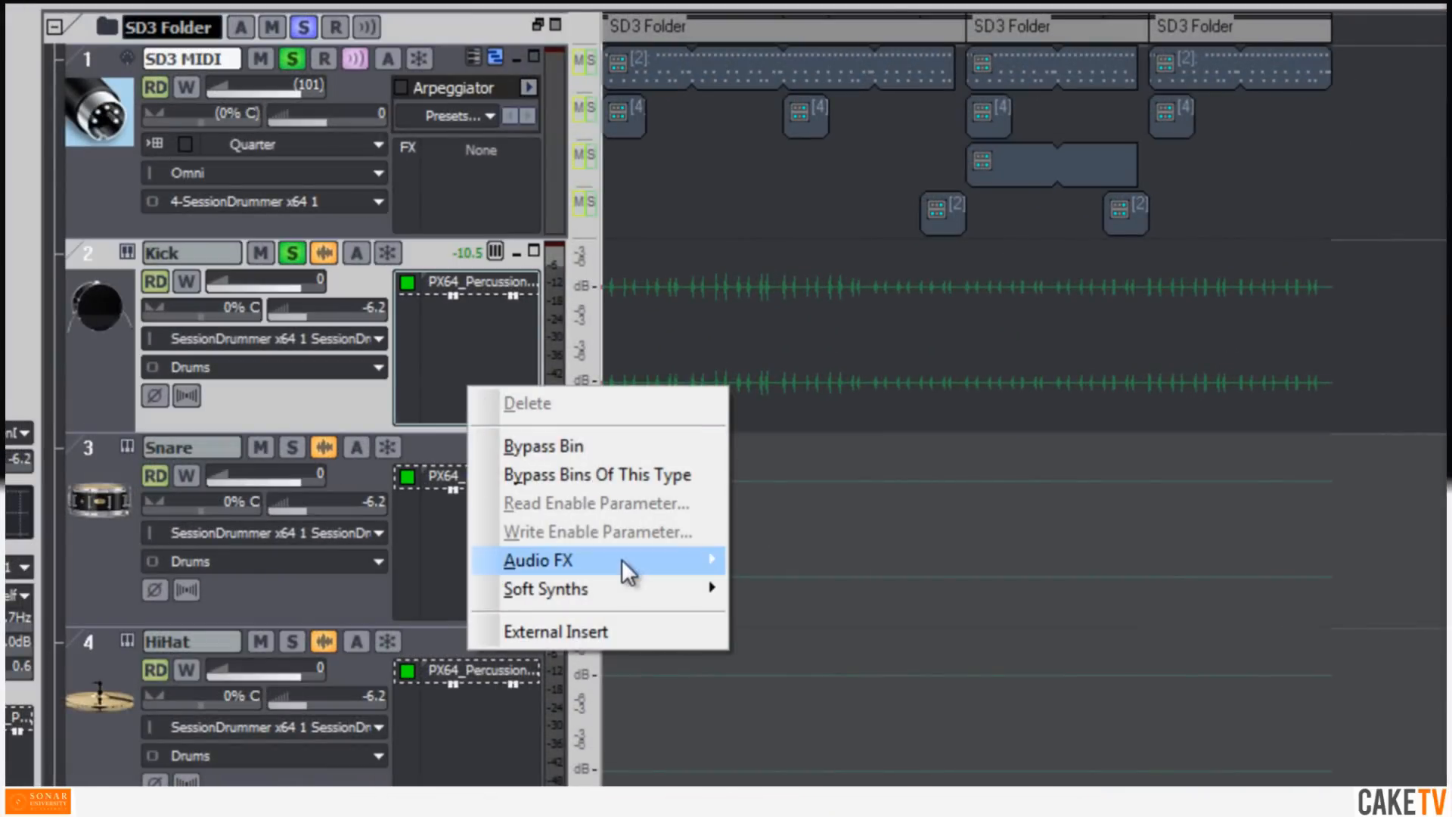
mouse_move(628, 561)
mouse_move(870, 718)
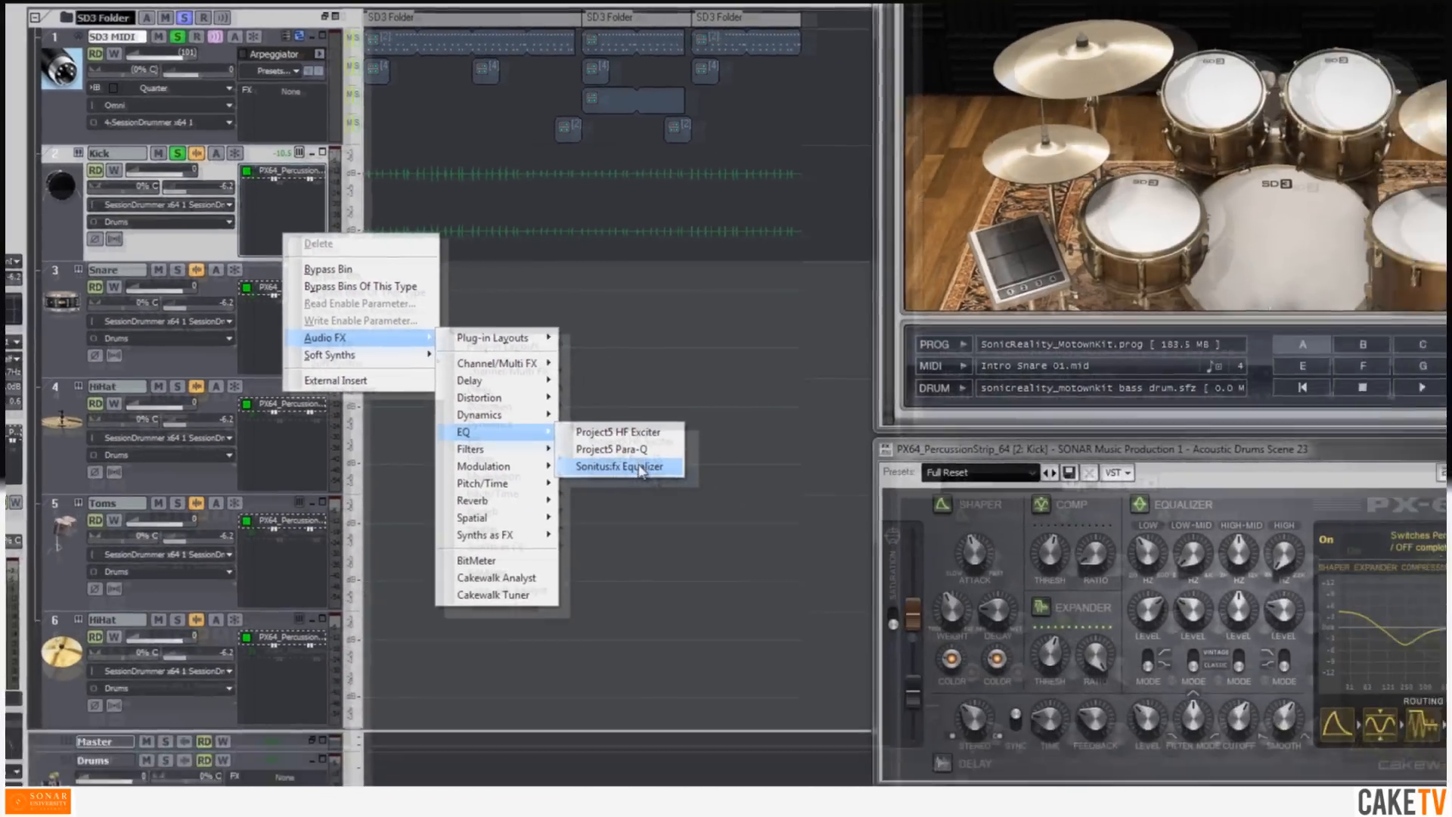
click(949, 714)
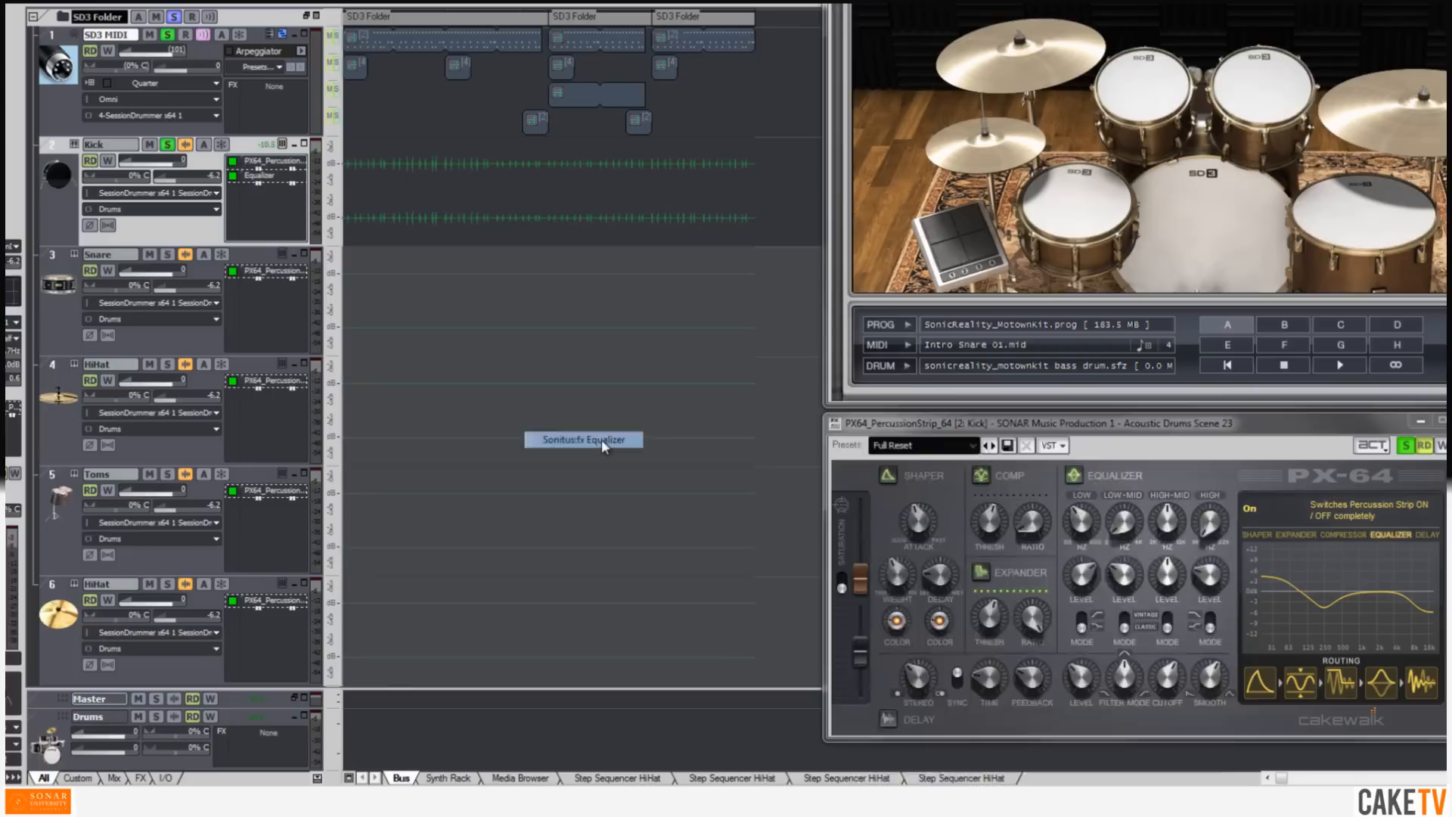
drag(944, 433, 522, 367)
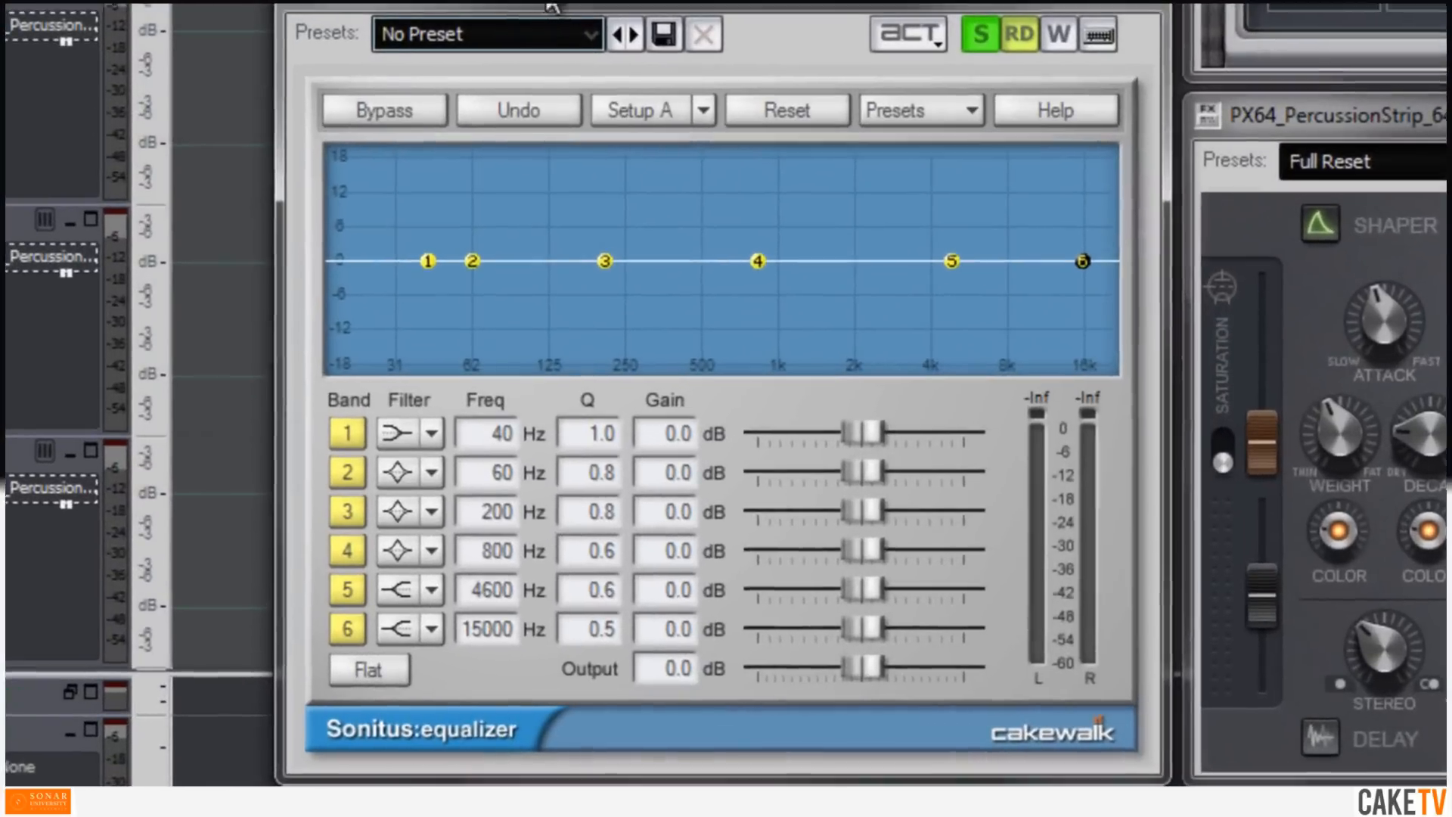
Step: During playback, set Sonitus band 4 to Q 7.3 and 18.0 dB gain, then sweep its frequency, stopping at 623 Hz
key(space)
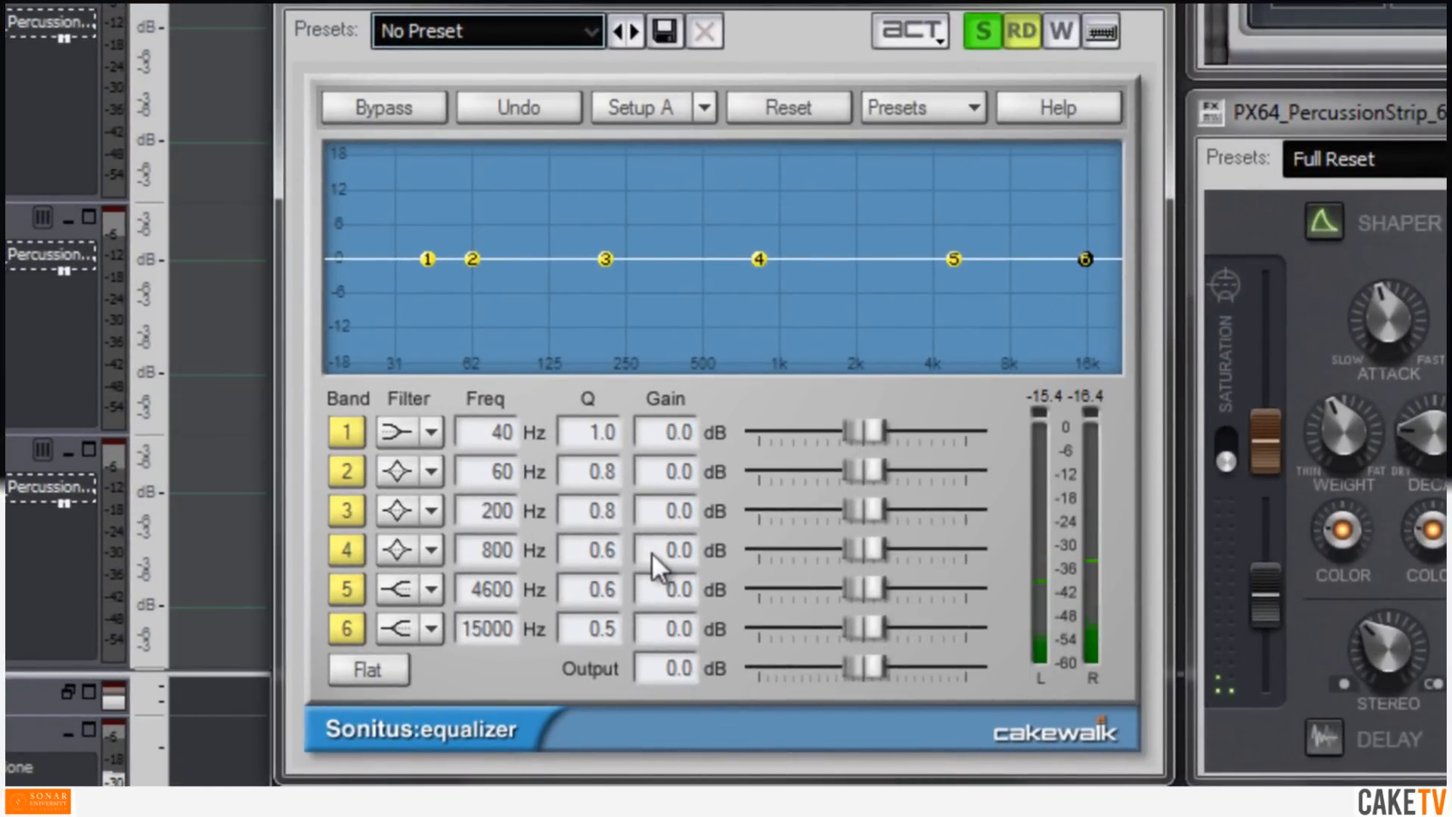
drag(605, 550, 607, 443)
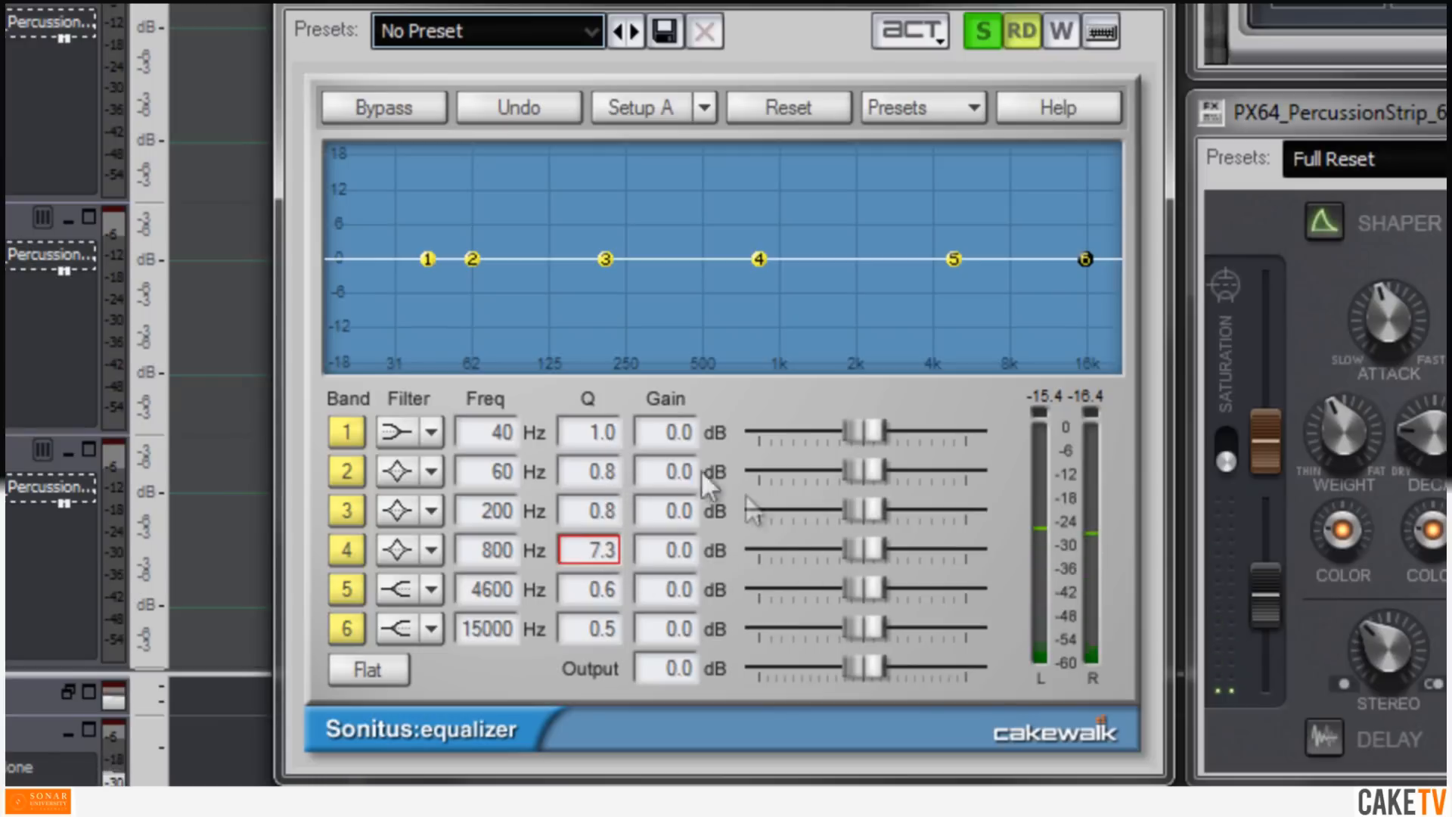
drag(864, 550, 968, 548)
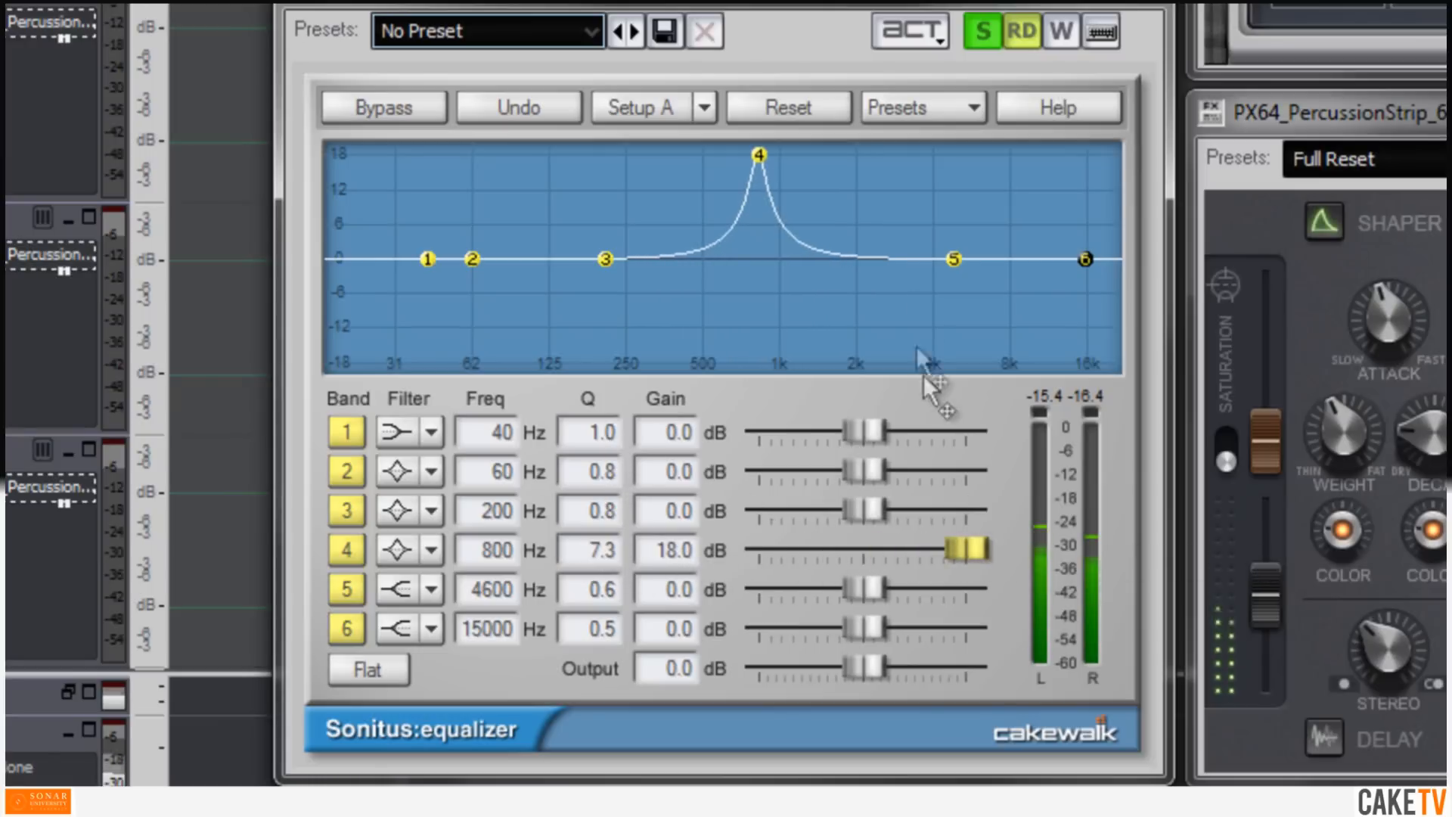
drag(759, 148, 591, 16)
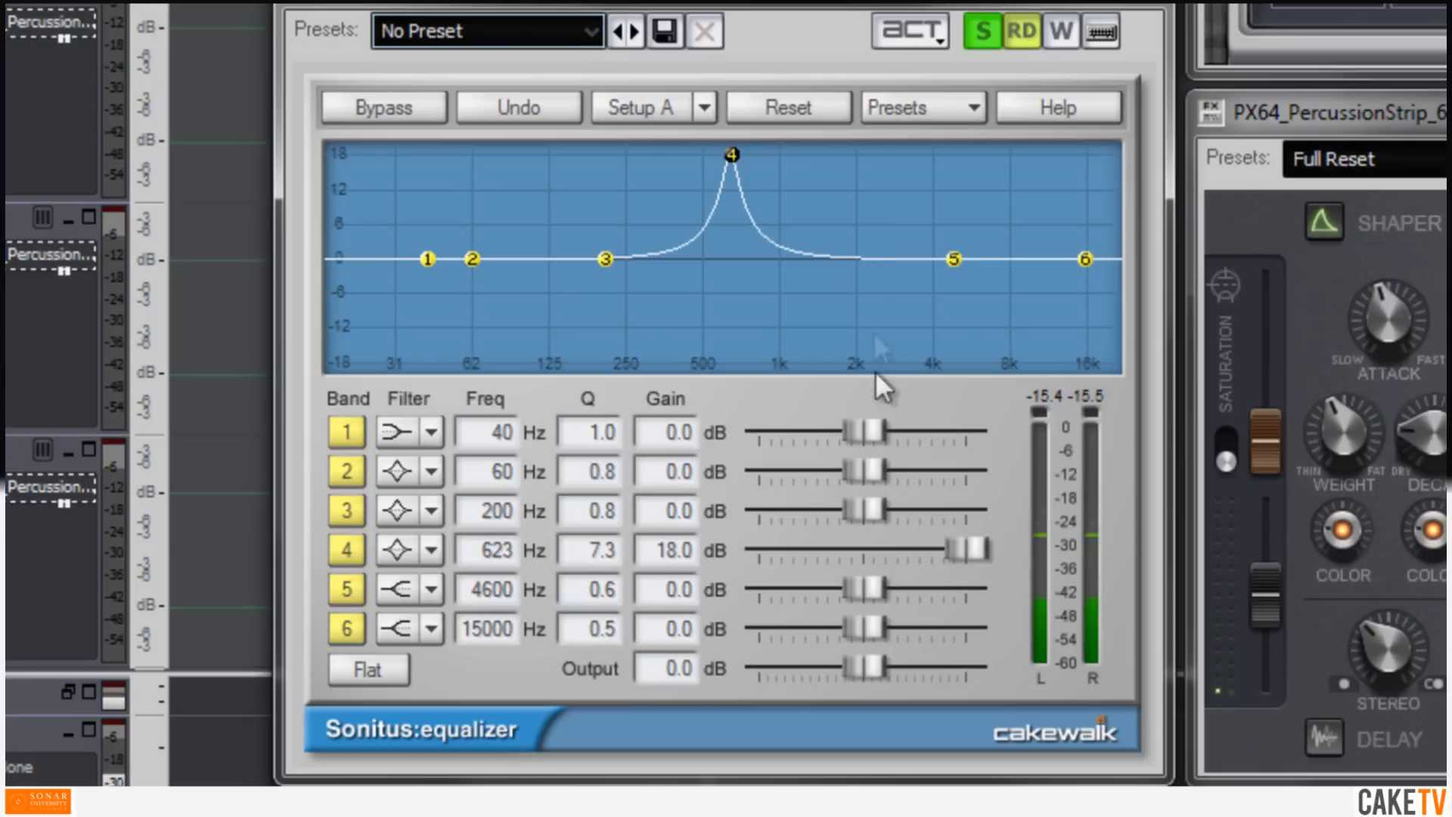
Step: Narrow band 4 to Q 9.6, cut its gain to -18.0 dB, and bypass the equalizer to compare
drag(607, 554, 609, 519)
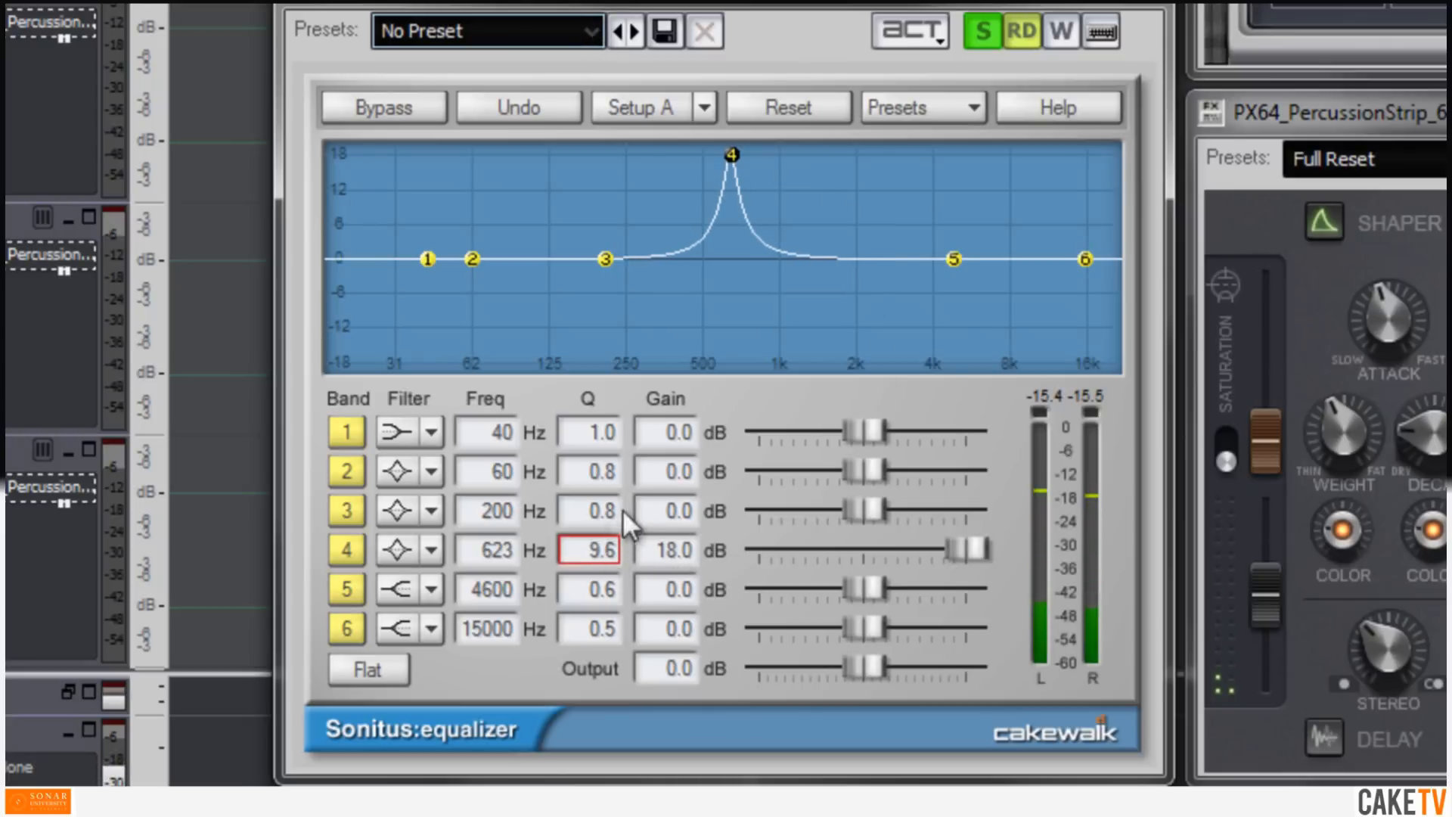
drag(971, 547, 25, 483)
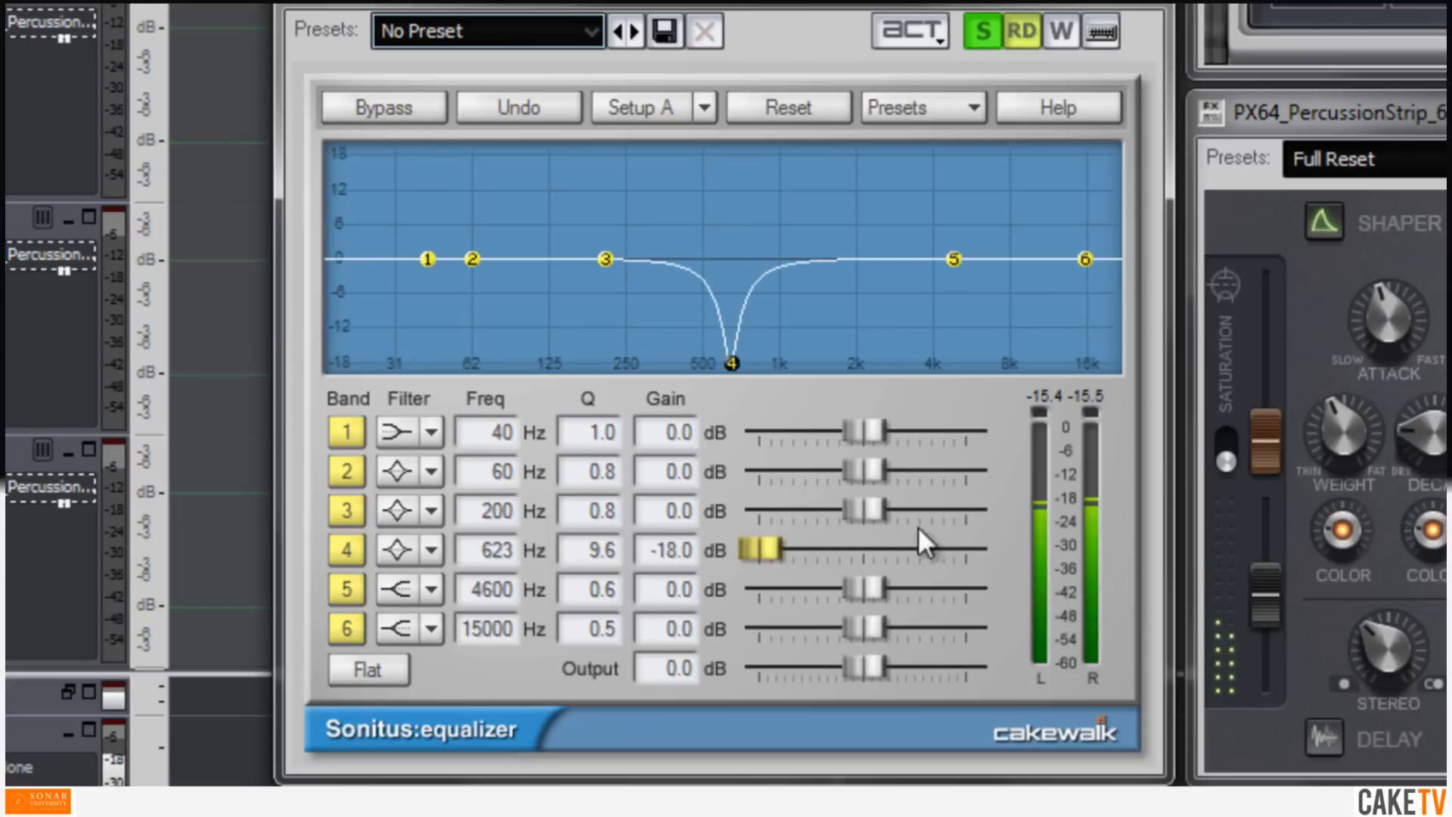
click(381, 110)
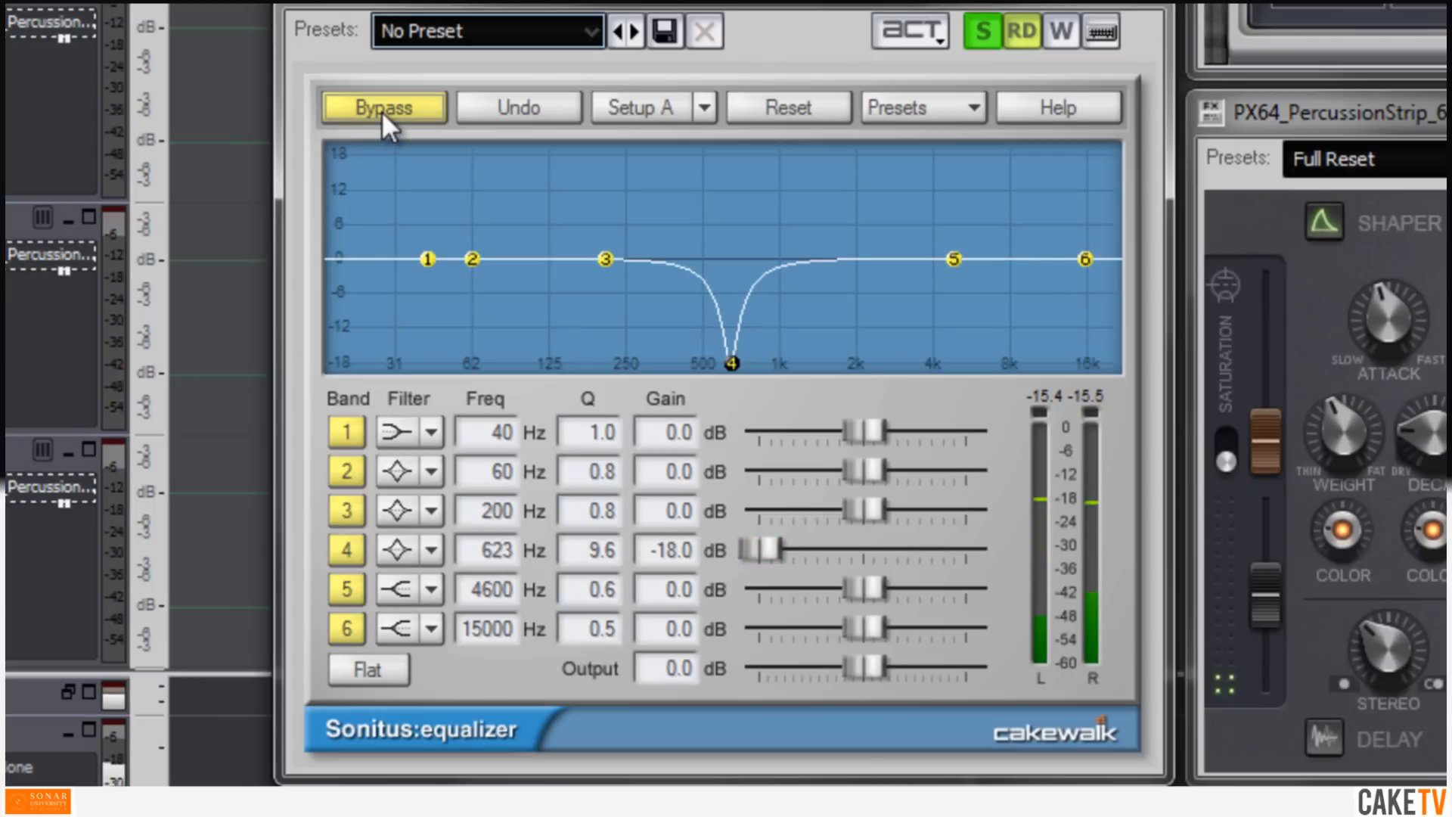
Step: Re-enable the Kick's Sonitus equalizer, then bypass and restore the Kick's whole effects bin to compare before stopping playback
click(381, 111)
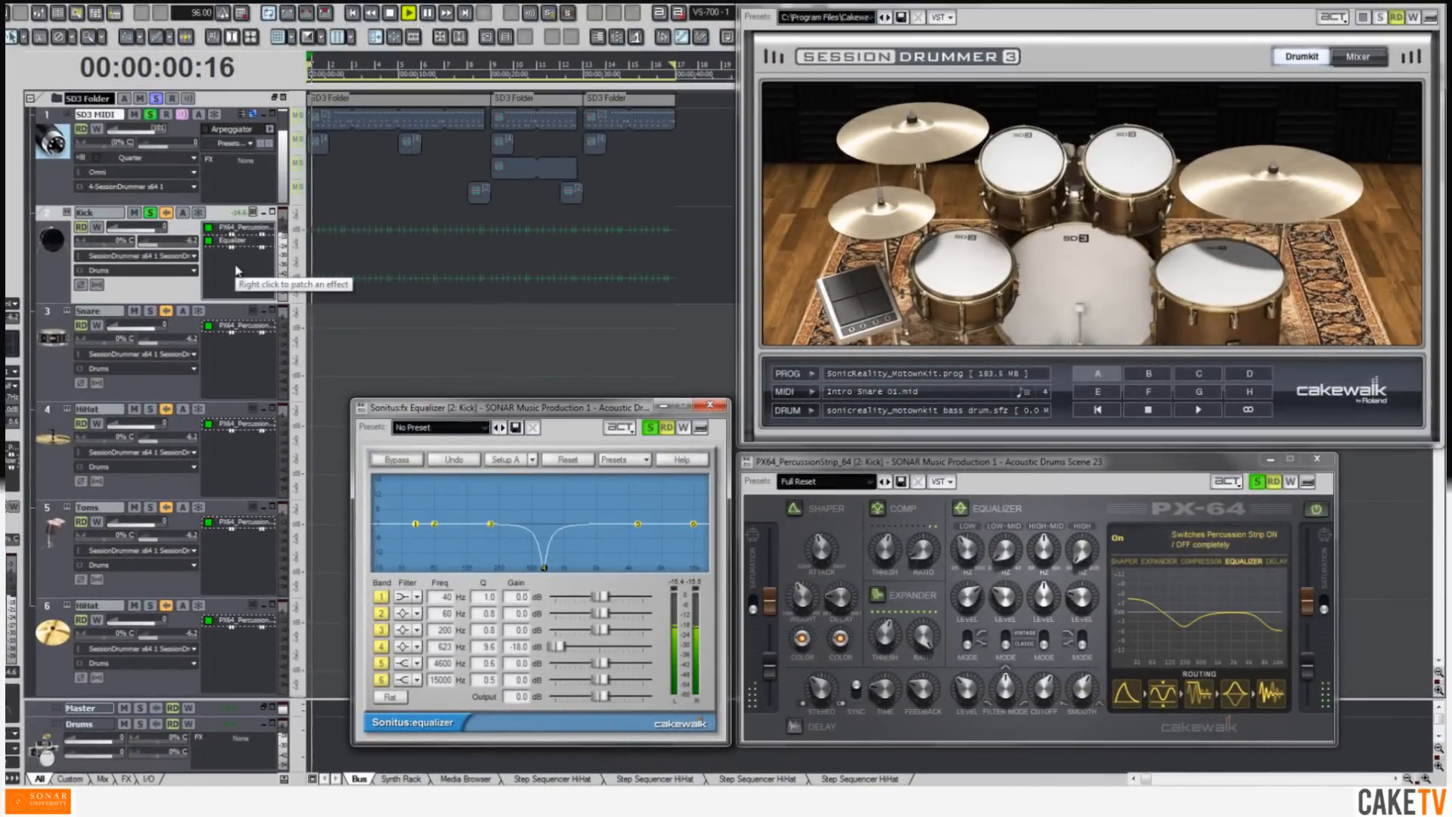
right_click(236, 270)
click(261, 285)
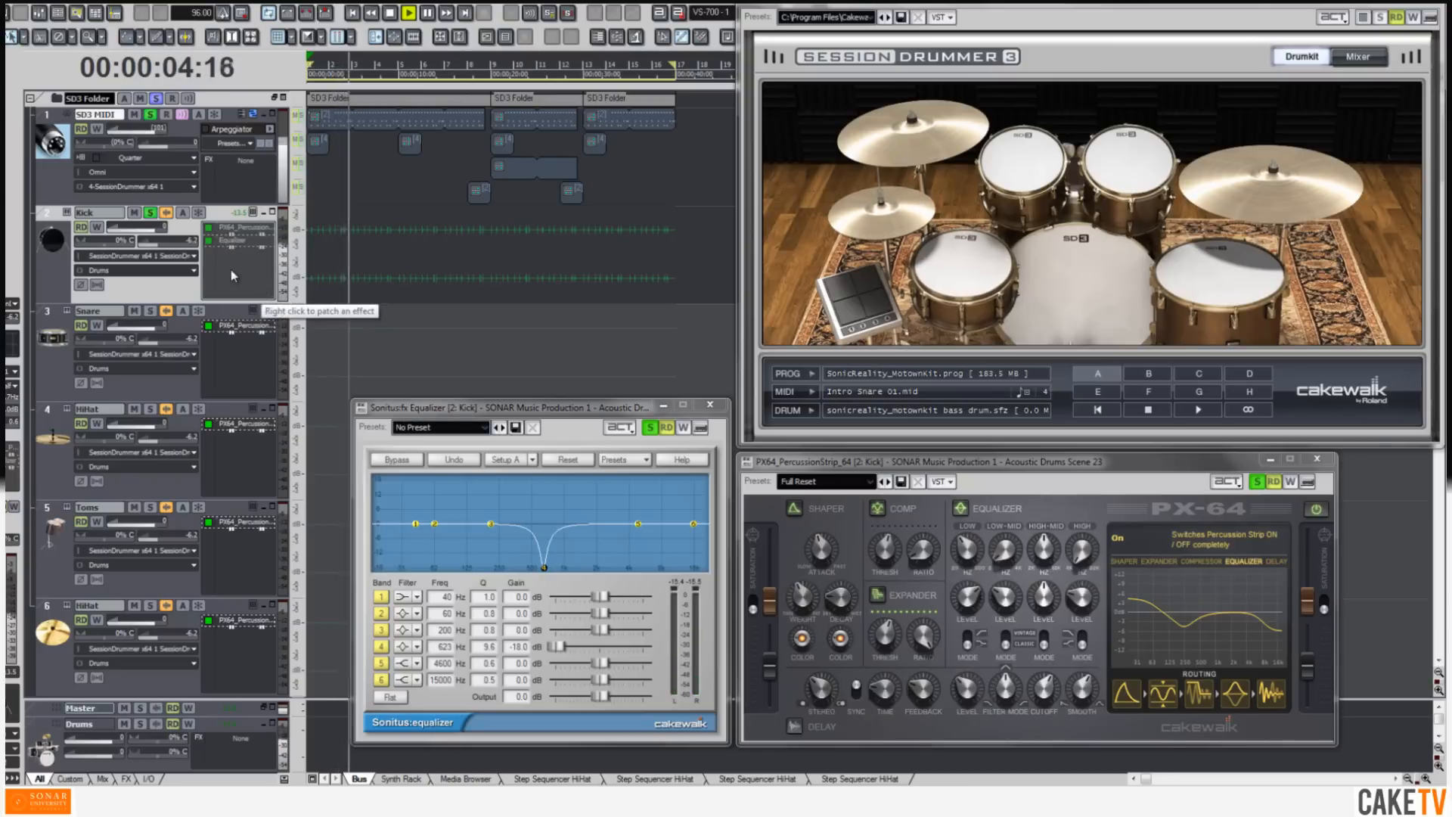
right_click(233, 284)
click(250, 299)
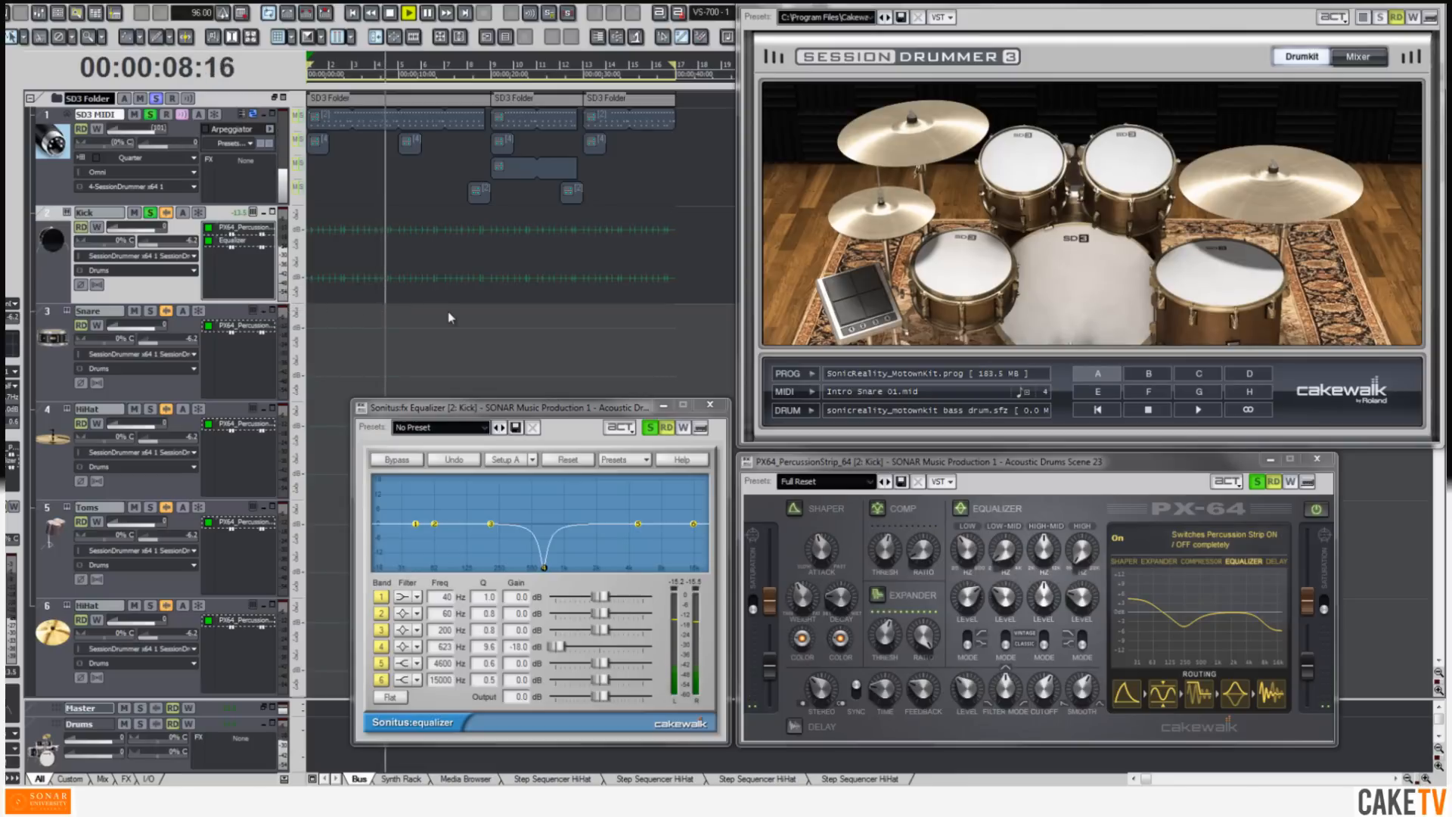
key(space)
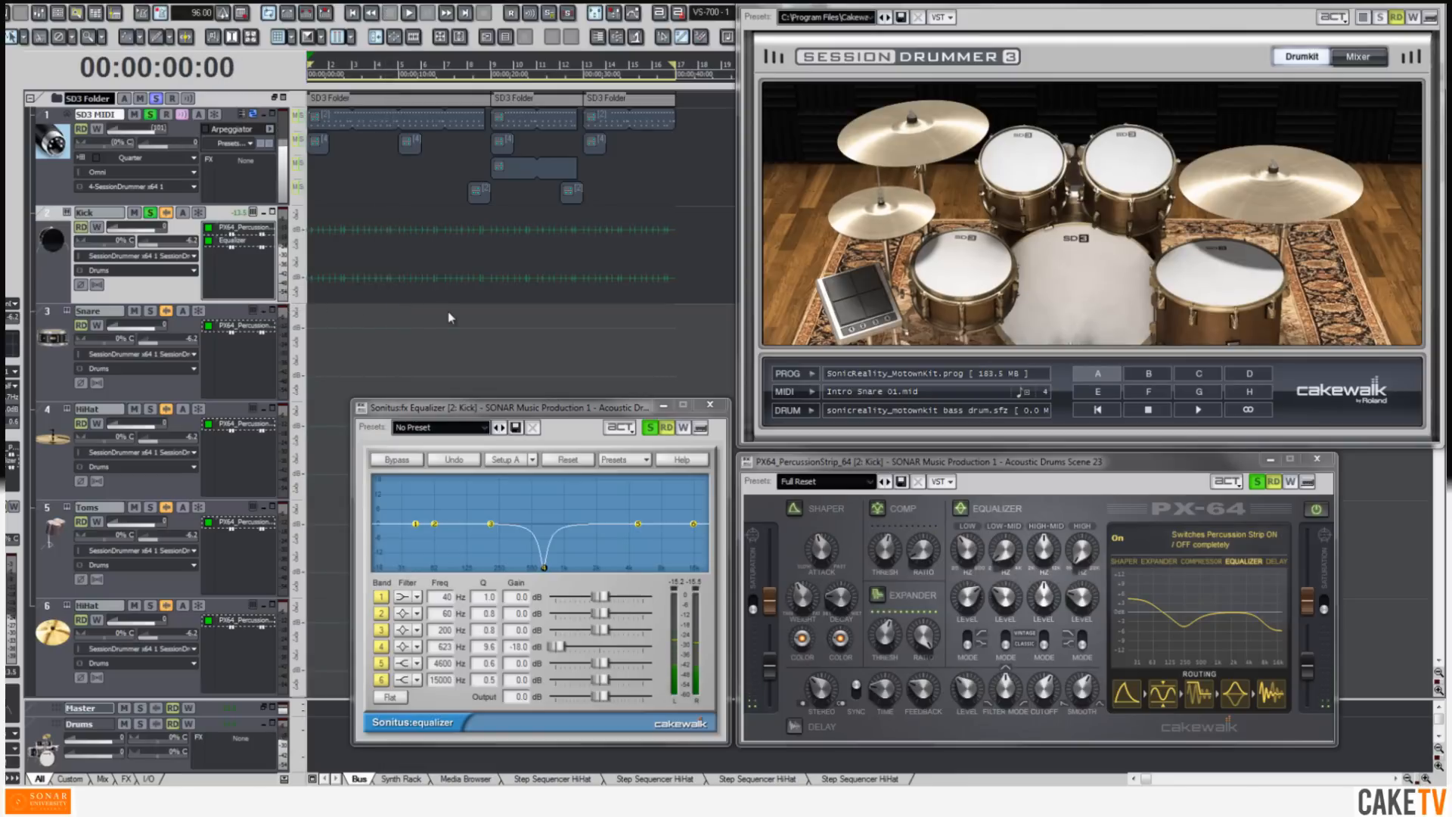
Step: Take the Kick track off solo and close its equalizer and PX-64 windows
click(710, 408)
click(1257, 481)
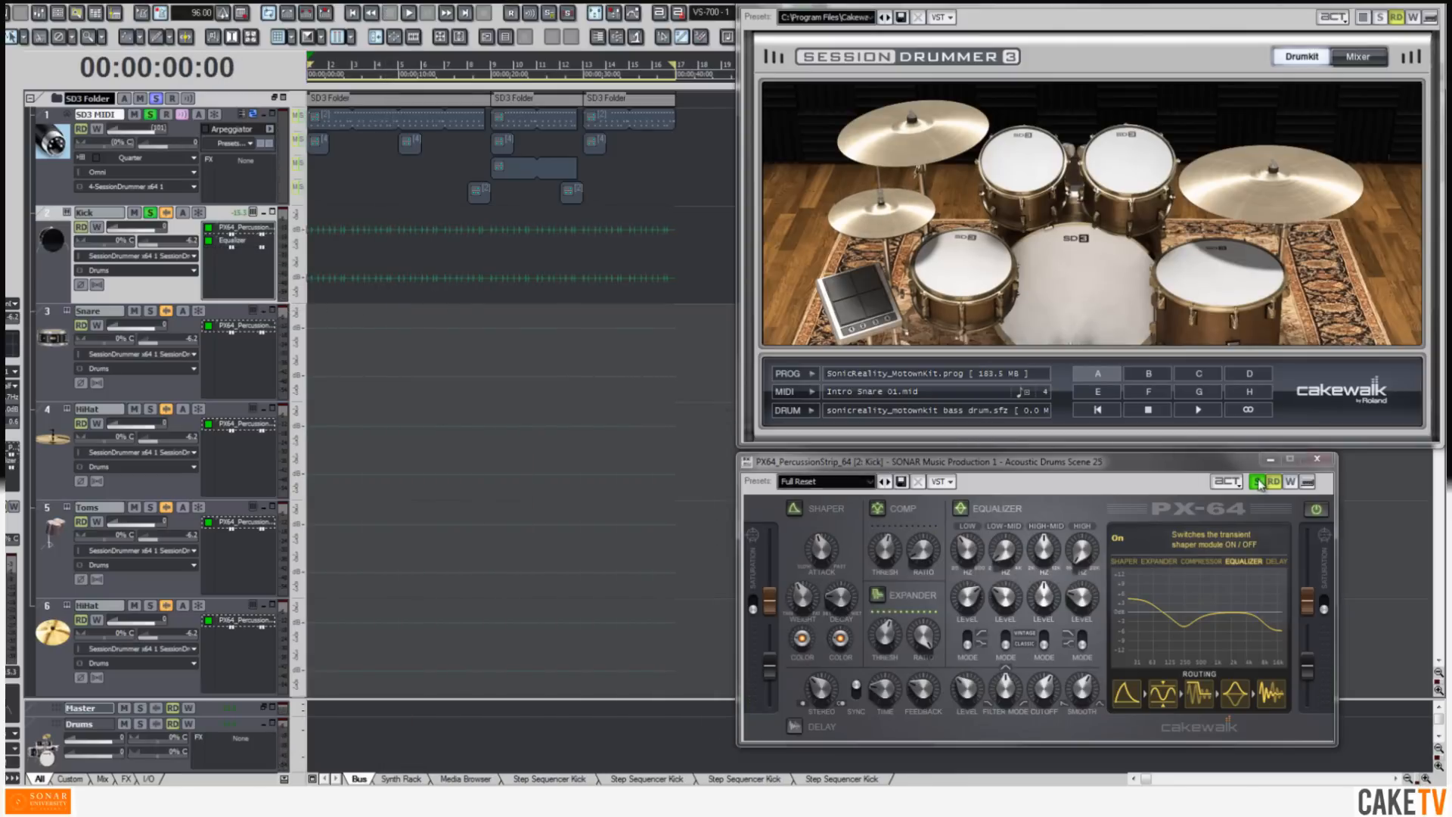
click(1316, 459)
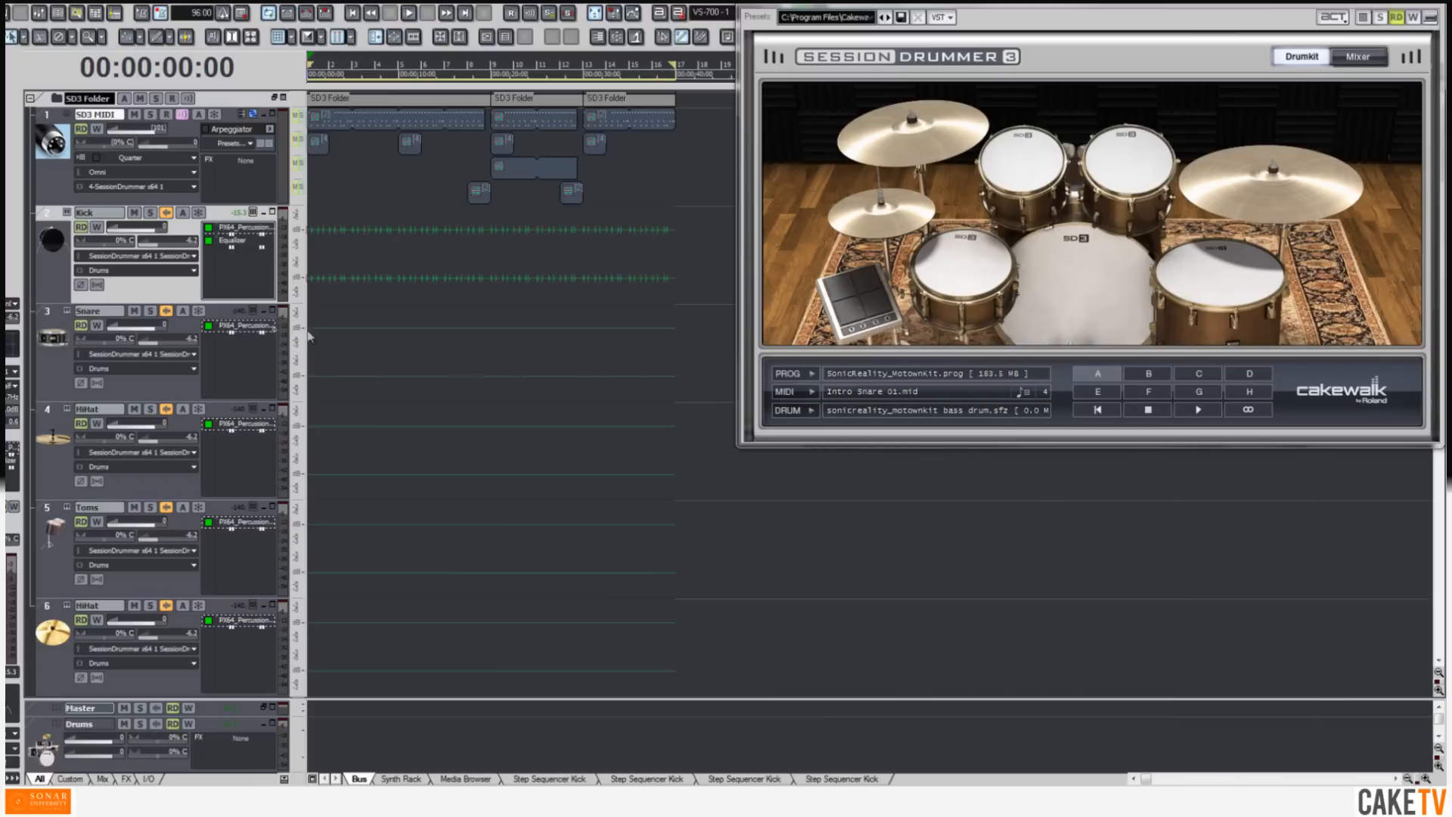
Step: Open the PX-64 on the Snare track, solo the track, and enable the Shaper as the first module in the routing
double_click(245, 334)
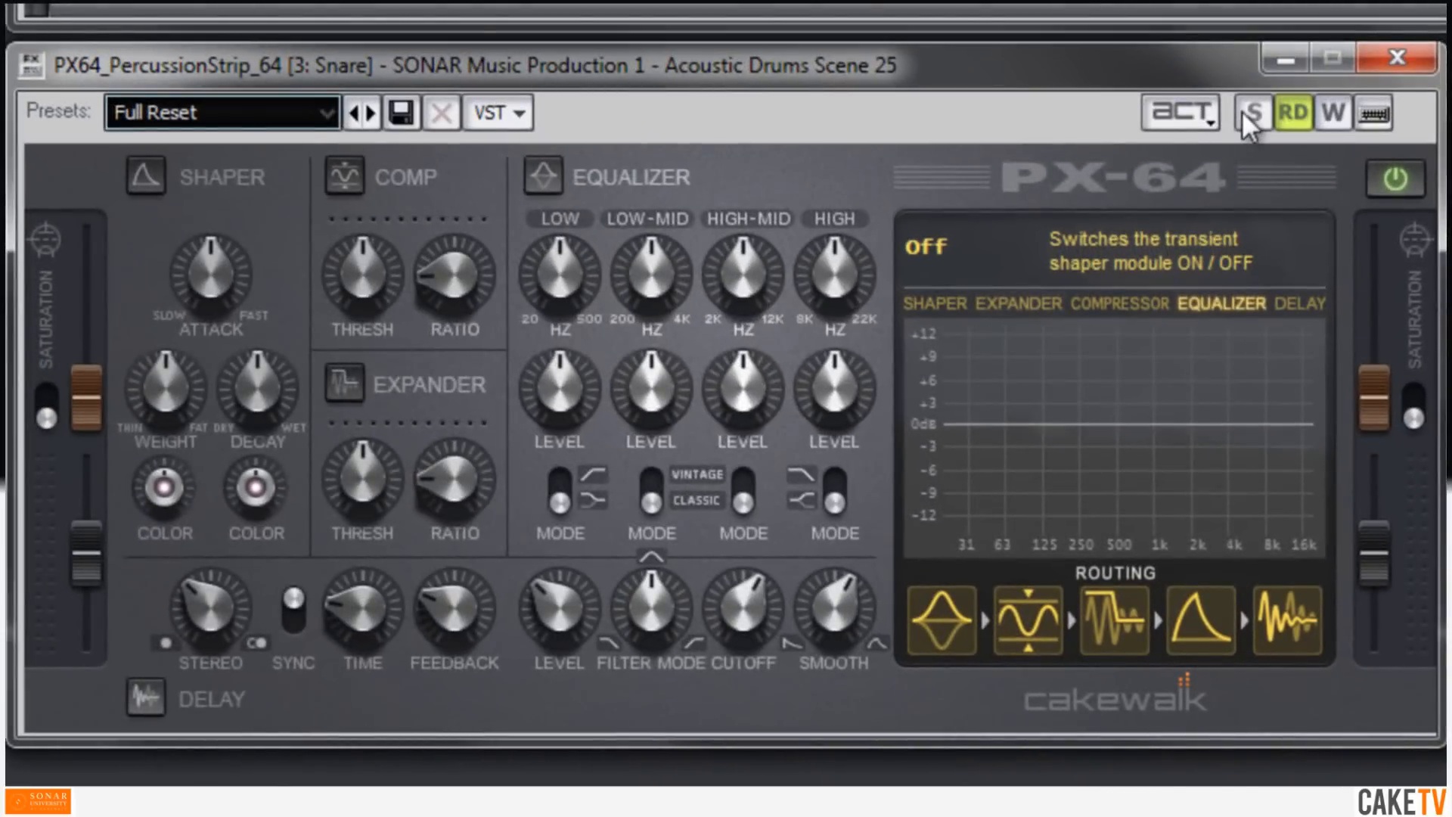
click(1253, 164)
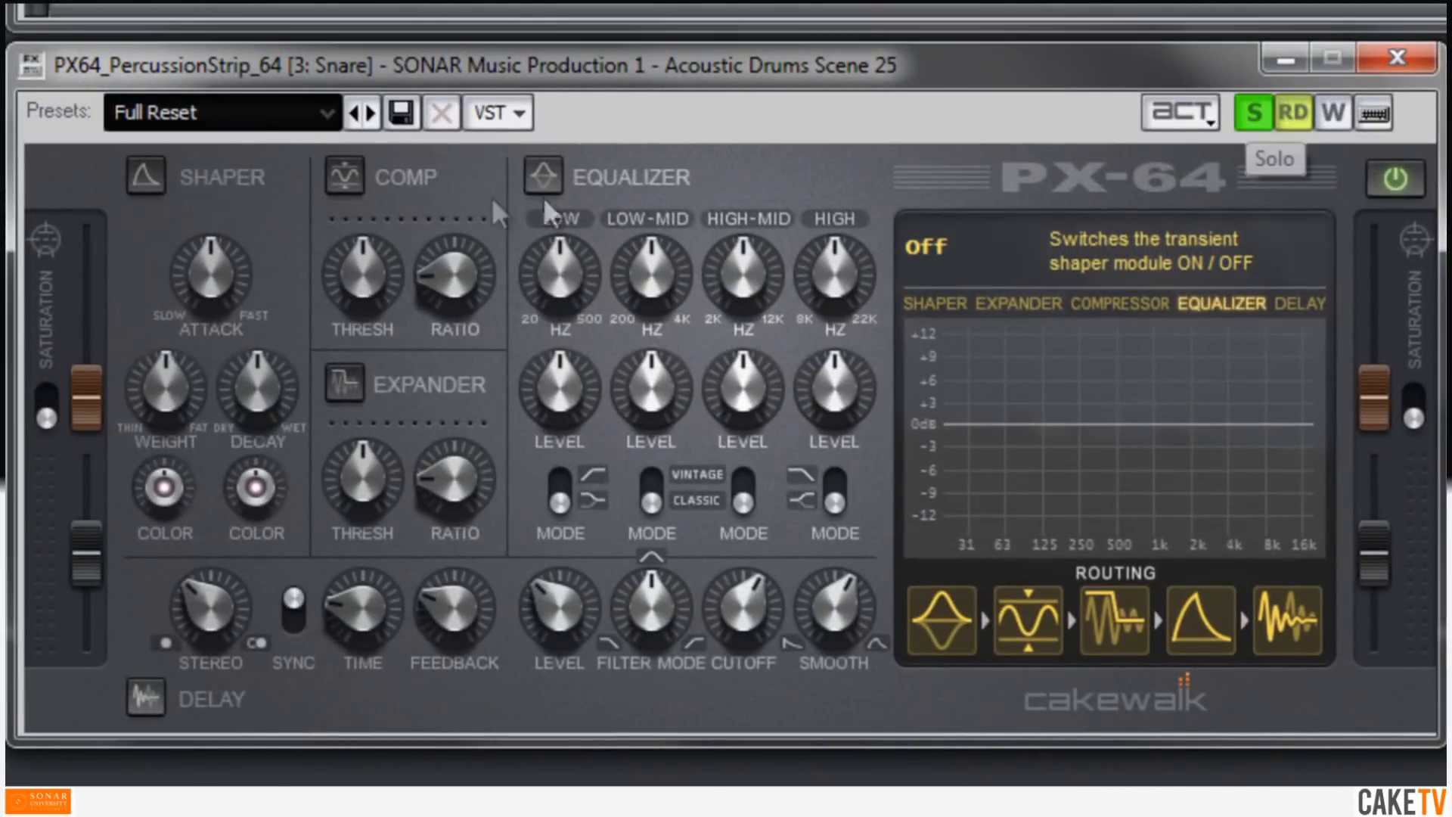
click(145, 177)
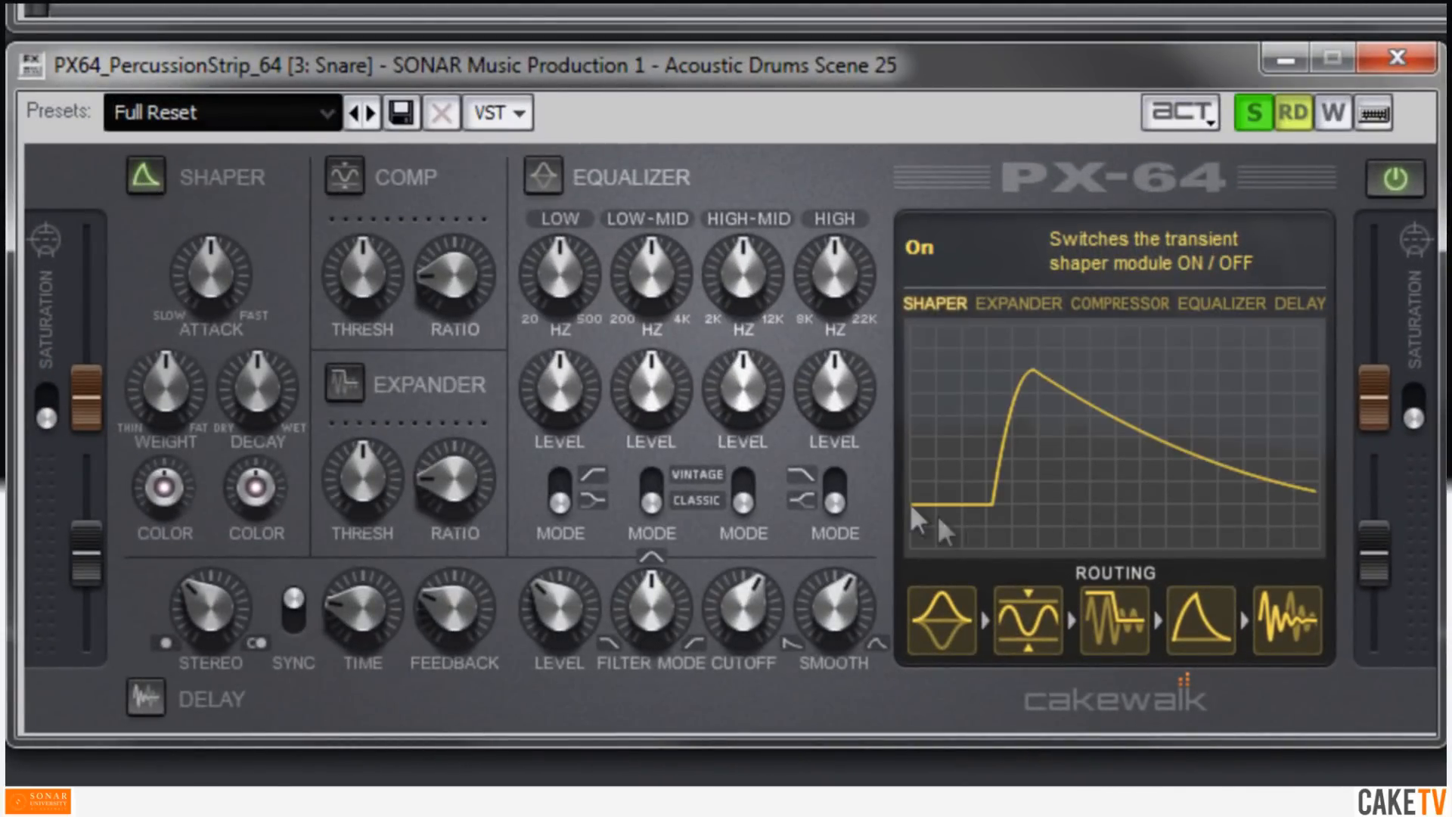
drag(1187, 609, 929, 635)
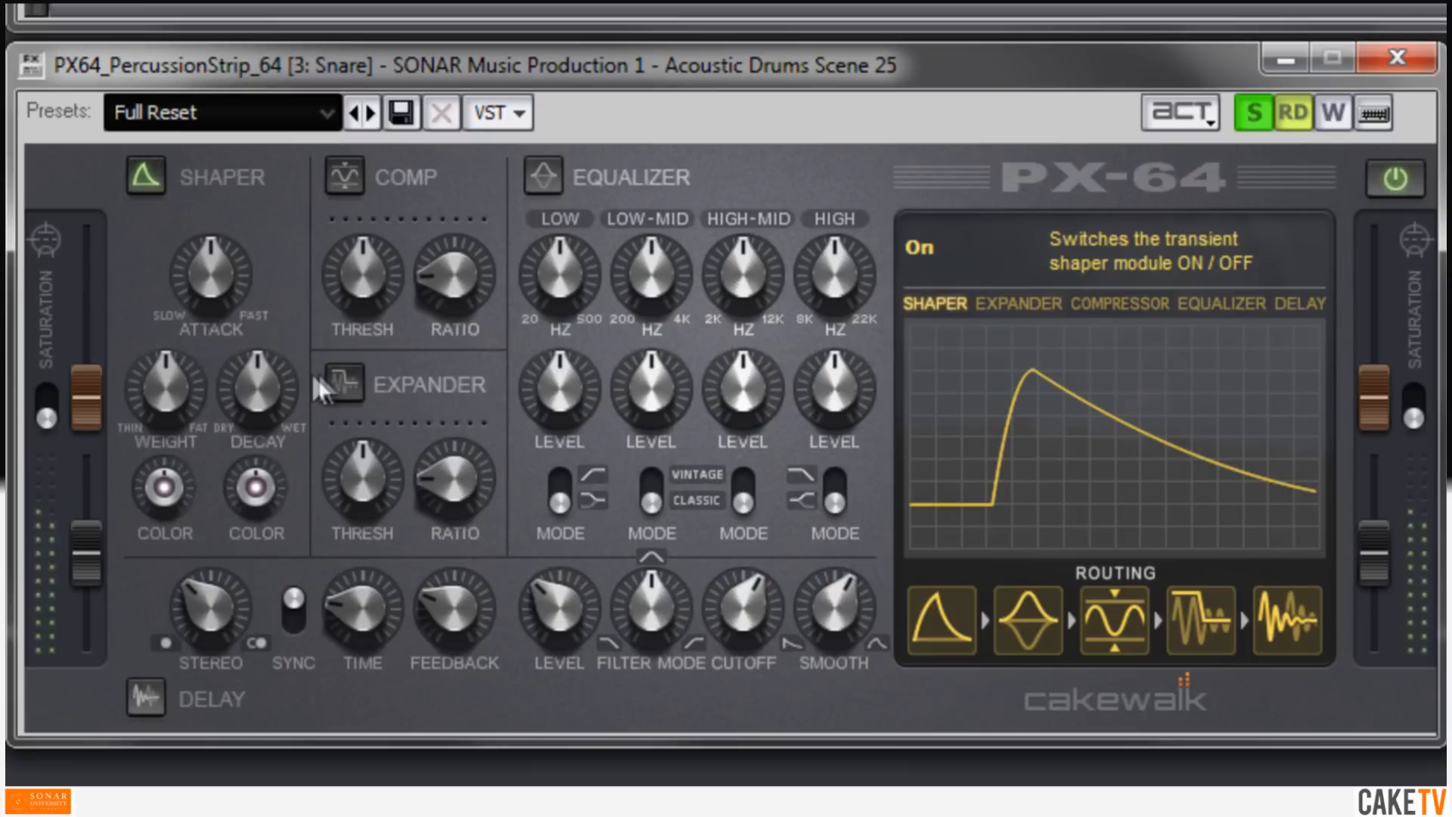
Step: During playback, set the Snare Shaper's Decay to 48.6%, shift the Decay Color toward blue, and set the Weight Color to -18.0
drag(256, 390, 220, 244)
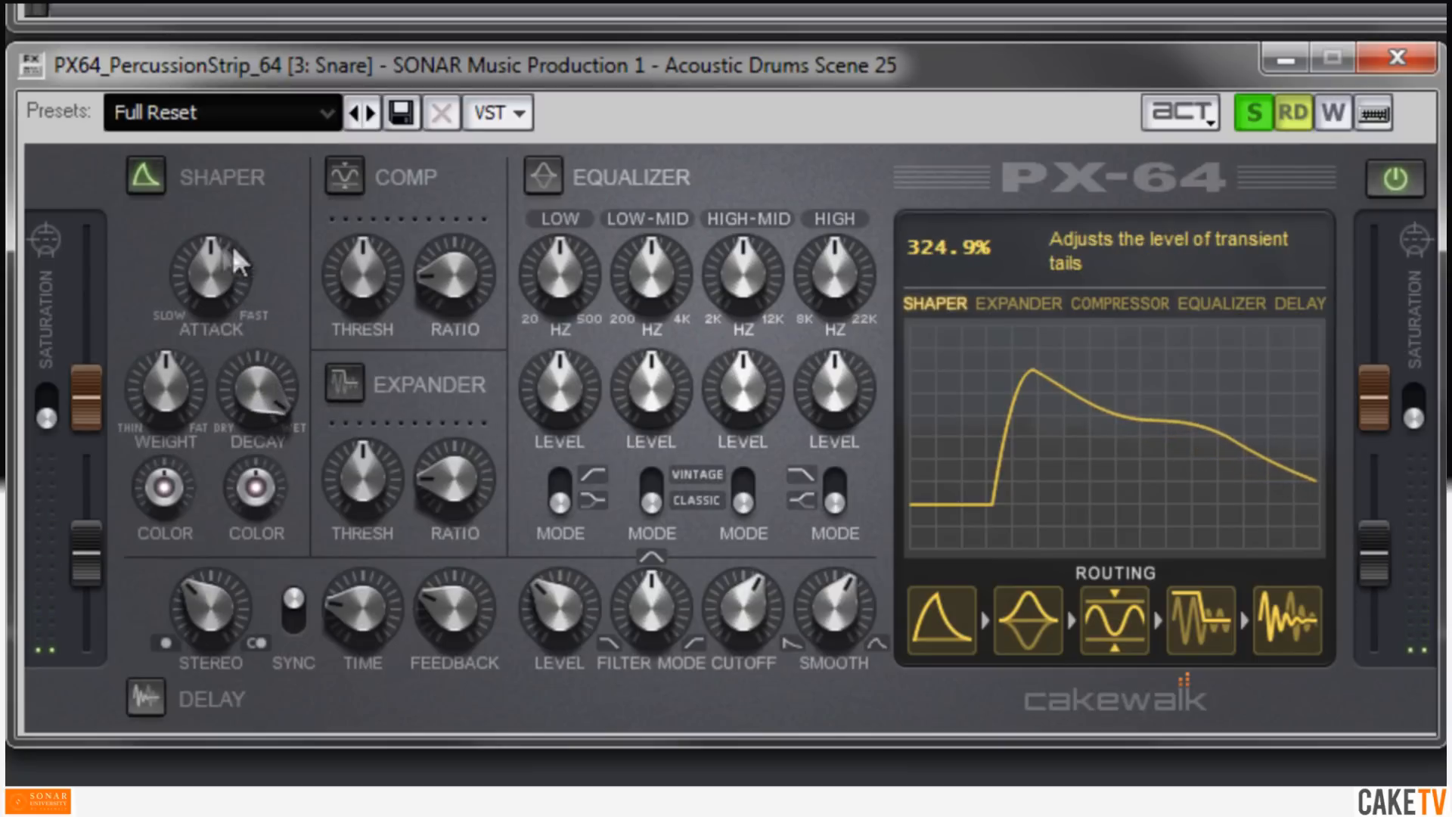
drag(252, 366, 250, 439)
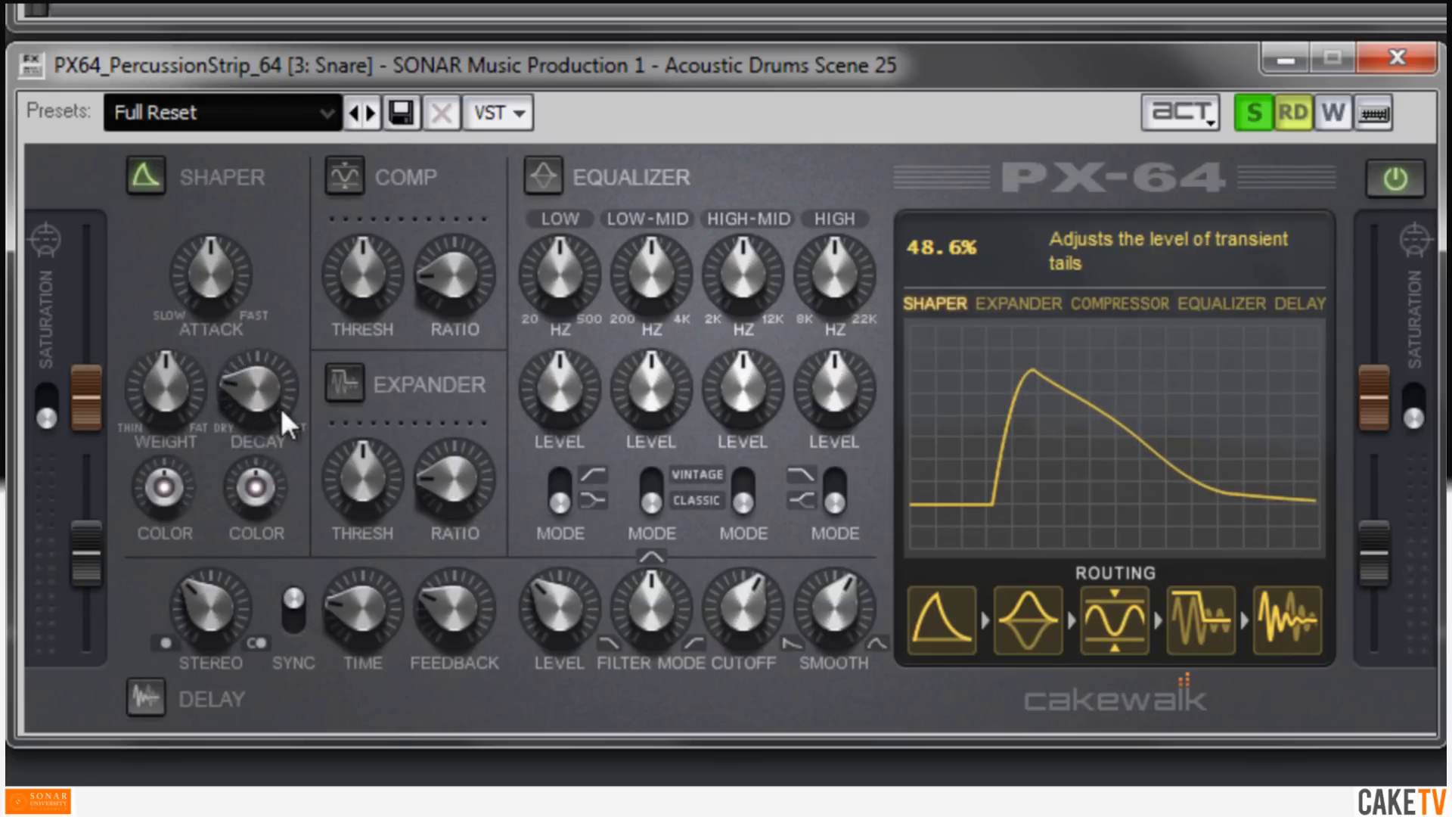
drag(250, 489, 243, 338)
drag(251, 463, 383, 741)
drag(235, 406, 234, 415)
drag(260, 491, 217, 305)
drag(167, 457, 148, 515)
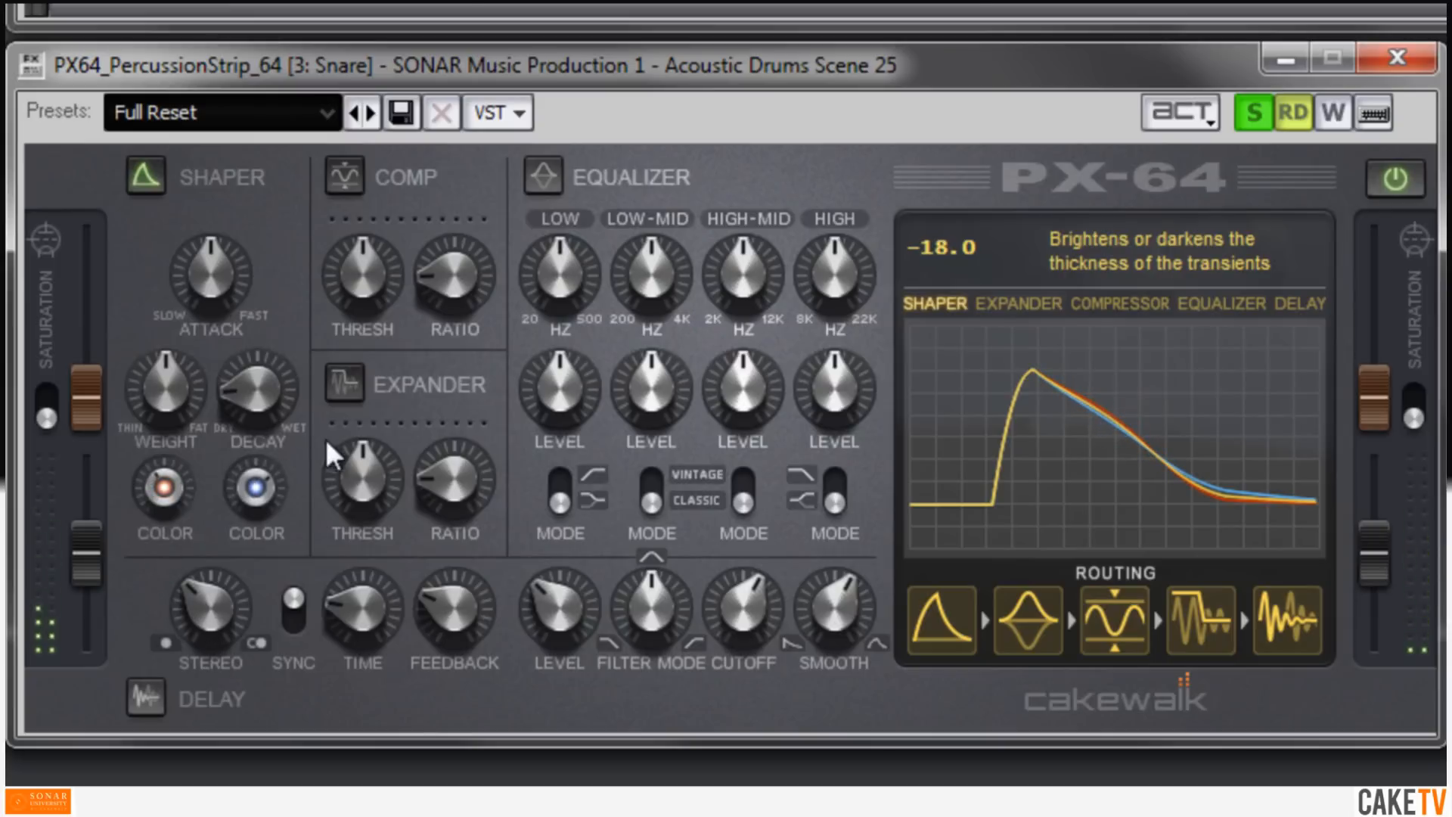
Step: Enable the PX-64 EQ with a low-rolloff at 123.3 Hz, then lower the low-mid band's frequency and cut it to -1.3 dB
click(555, 185)
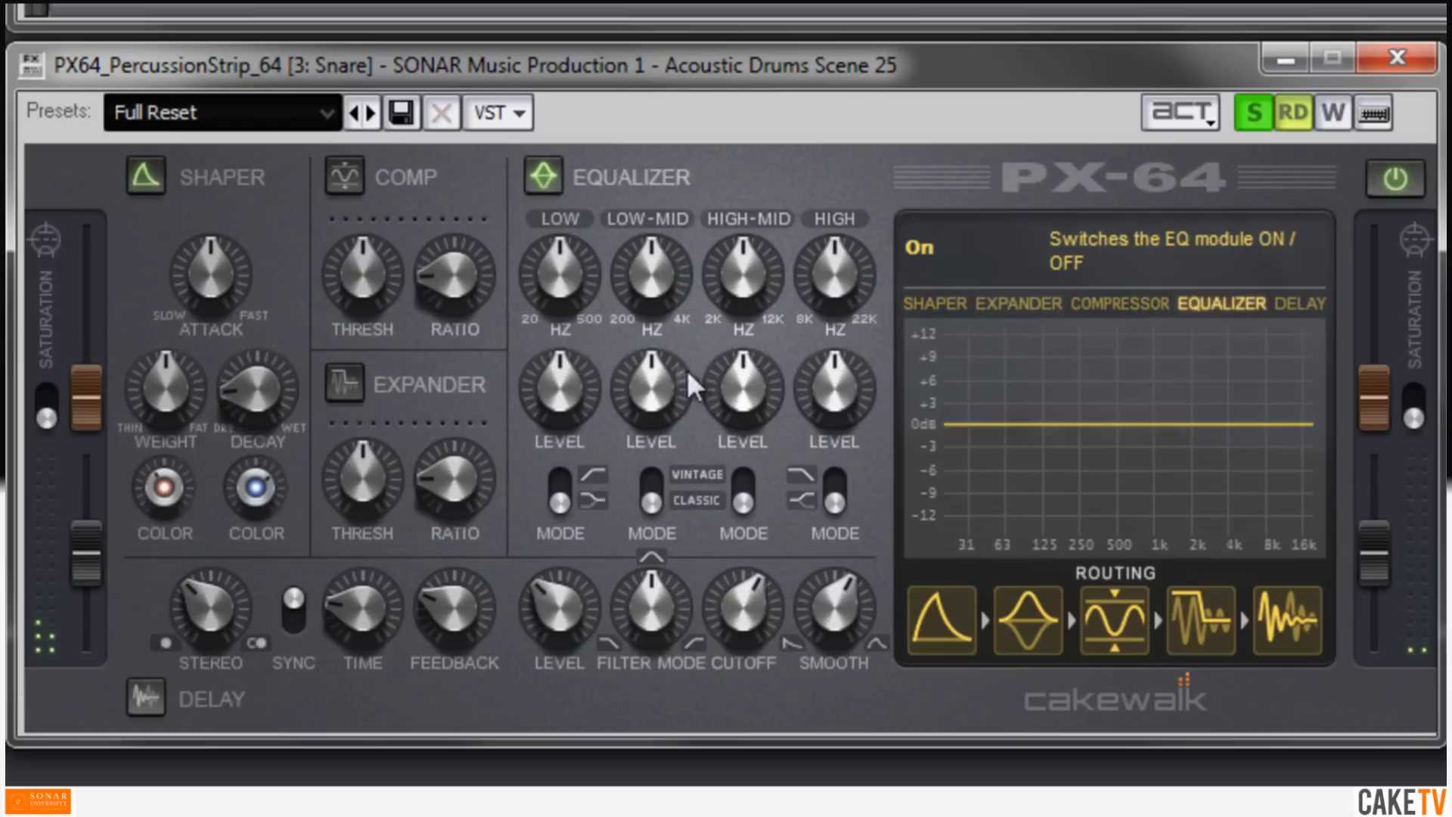
click(553, 484)
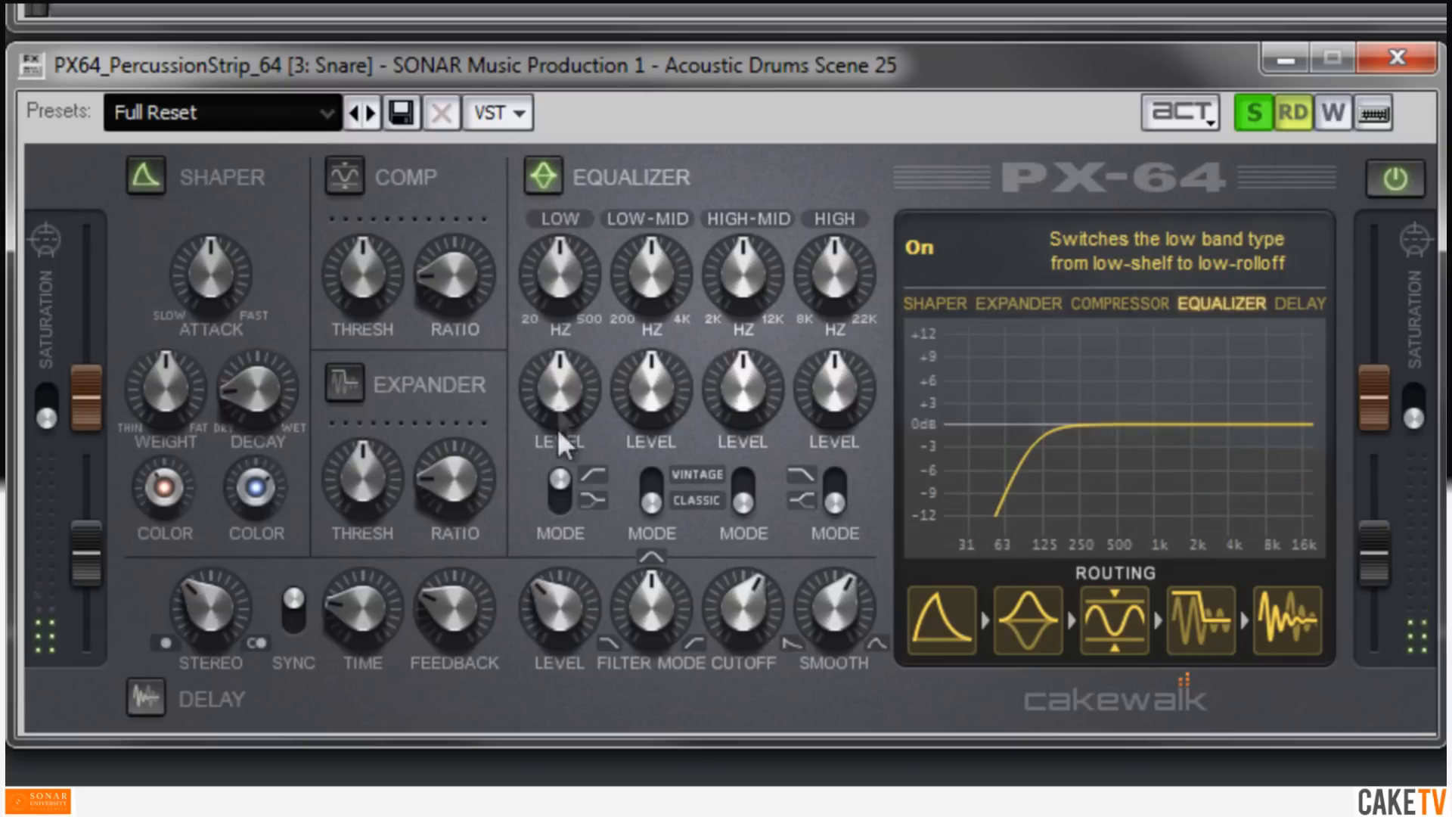
mouse_move(573, 281)
drag(573, 282, 570, 258)
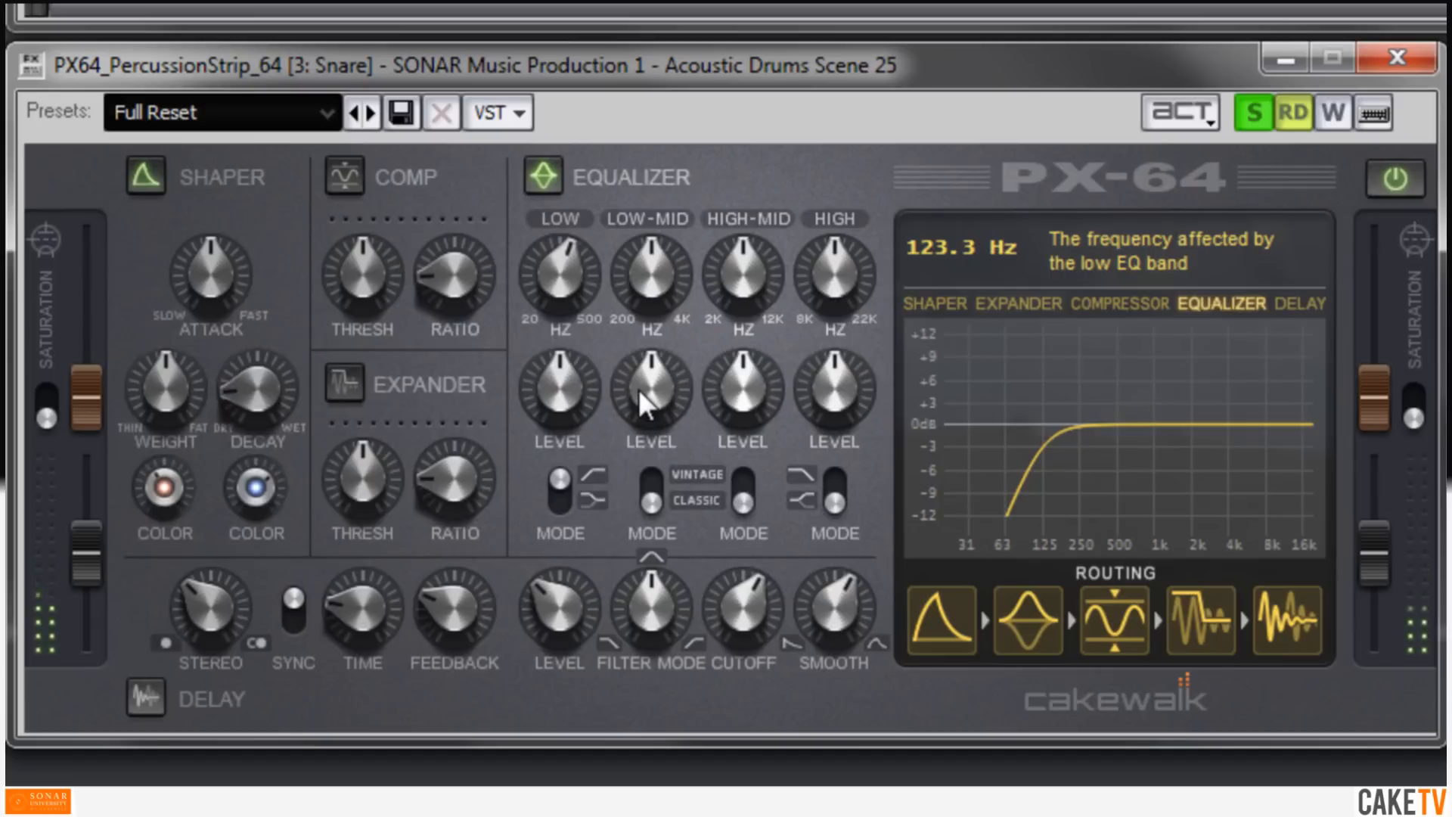
mouse_move(655, 280)
mouse_down()
mouse_move(655, 260)
mouse_move(656, 307)
mouse_up()
drag(655, 360, 648, 436)
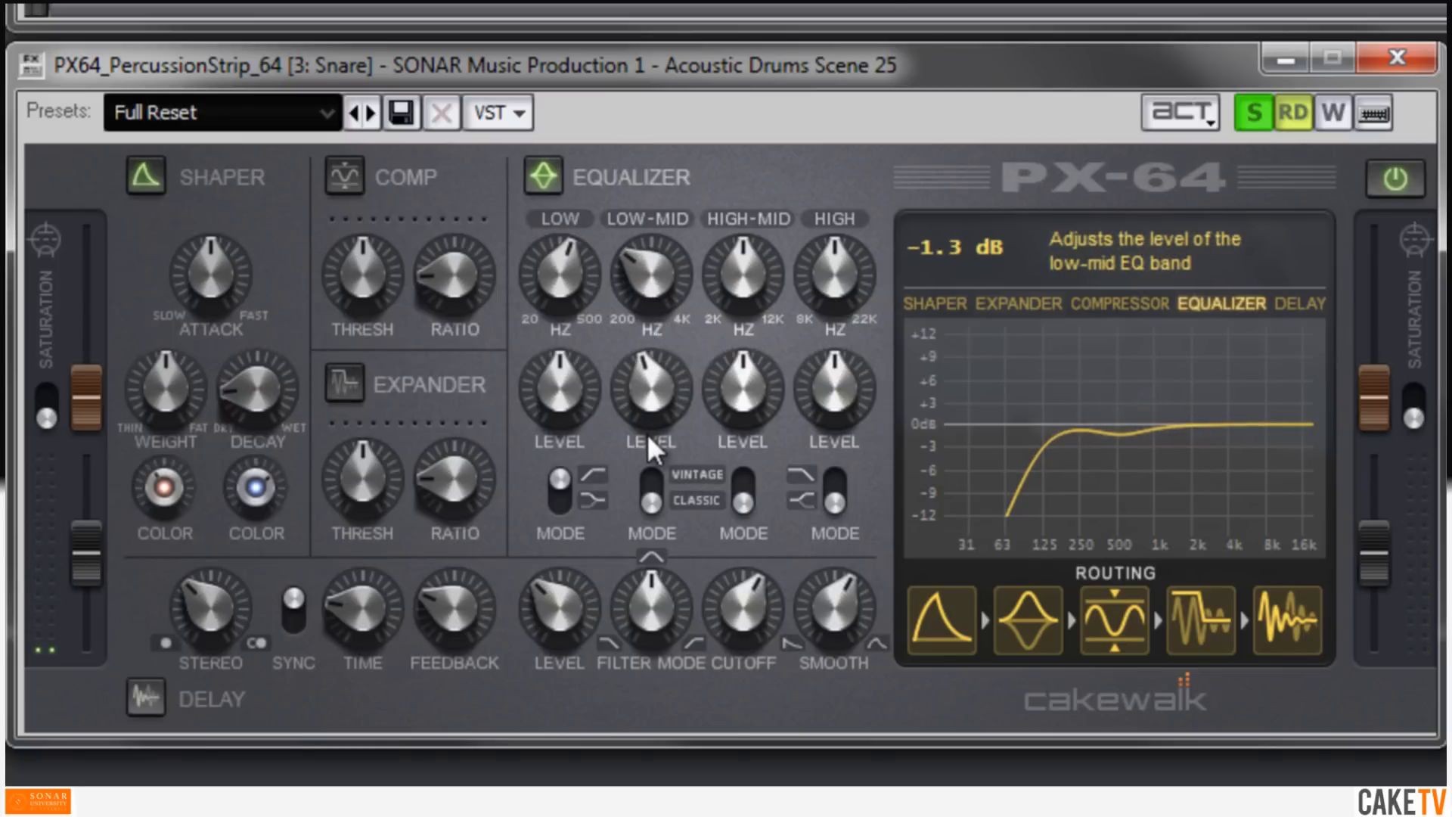
Step: Set the high-mid band to Vintage at 2.2 dB and the high band to -2.4 dB, lowering the frequency of both
drag(747, 302, 744, 280)
drag(743, 367, 746, 231)
click(740, 493)
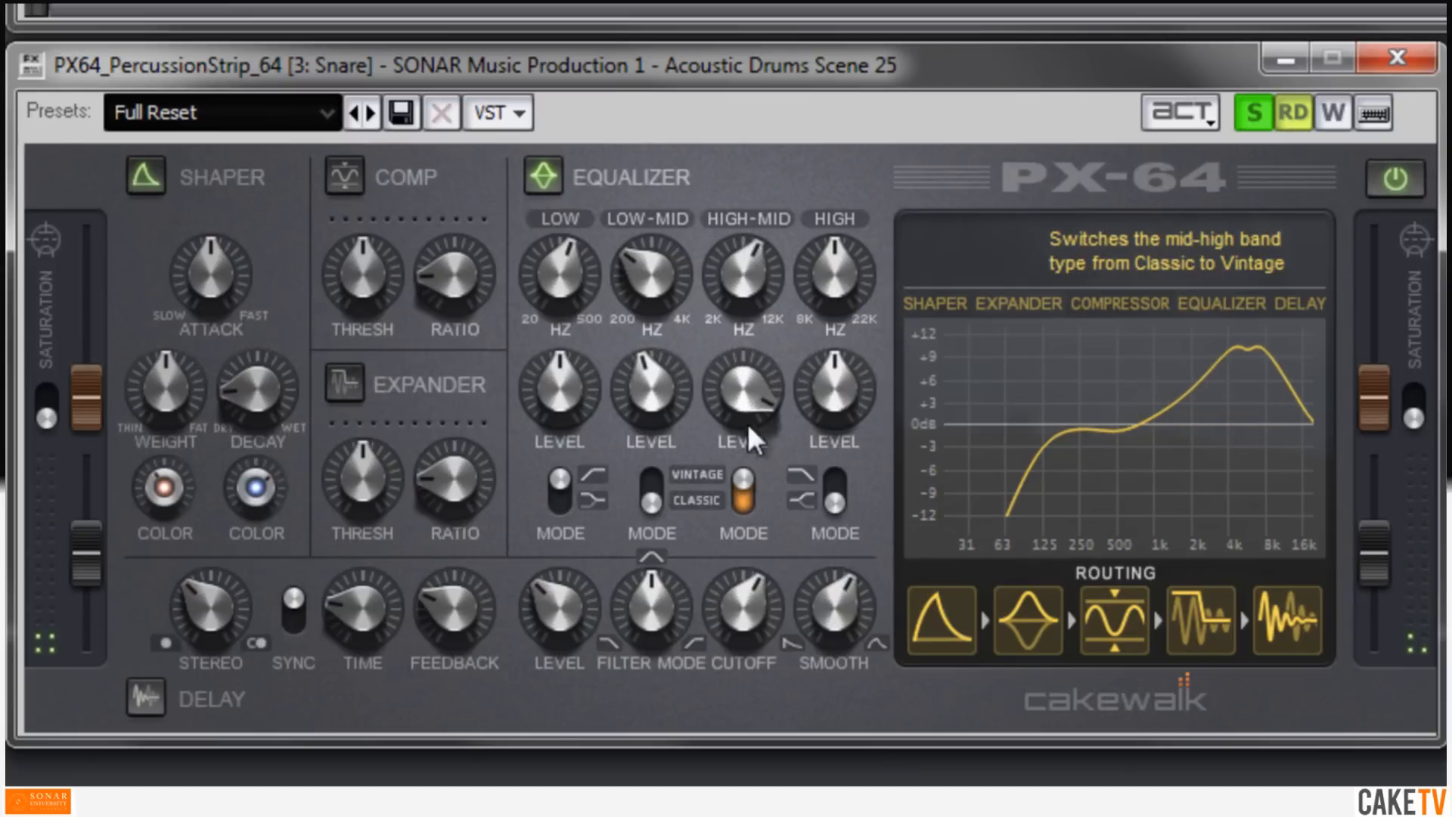
drag(752, 290, 758, 507)
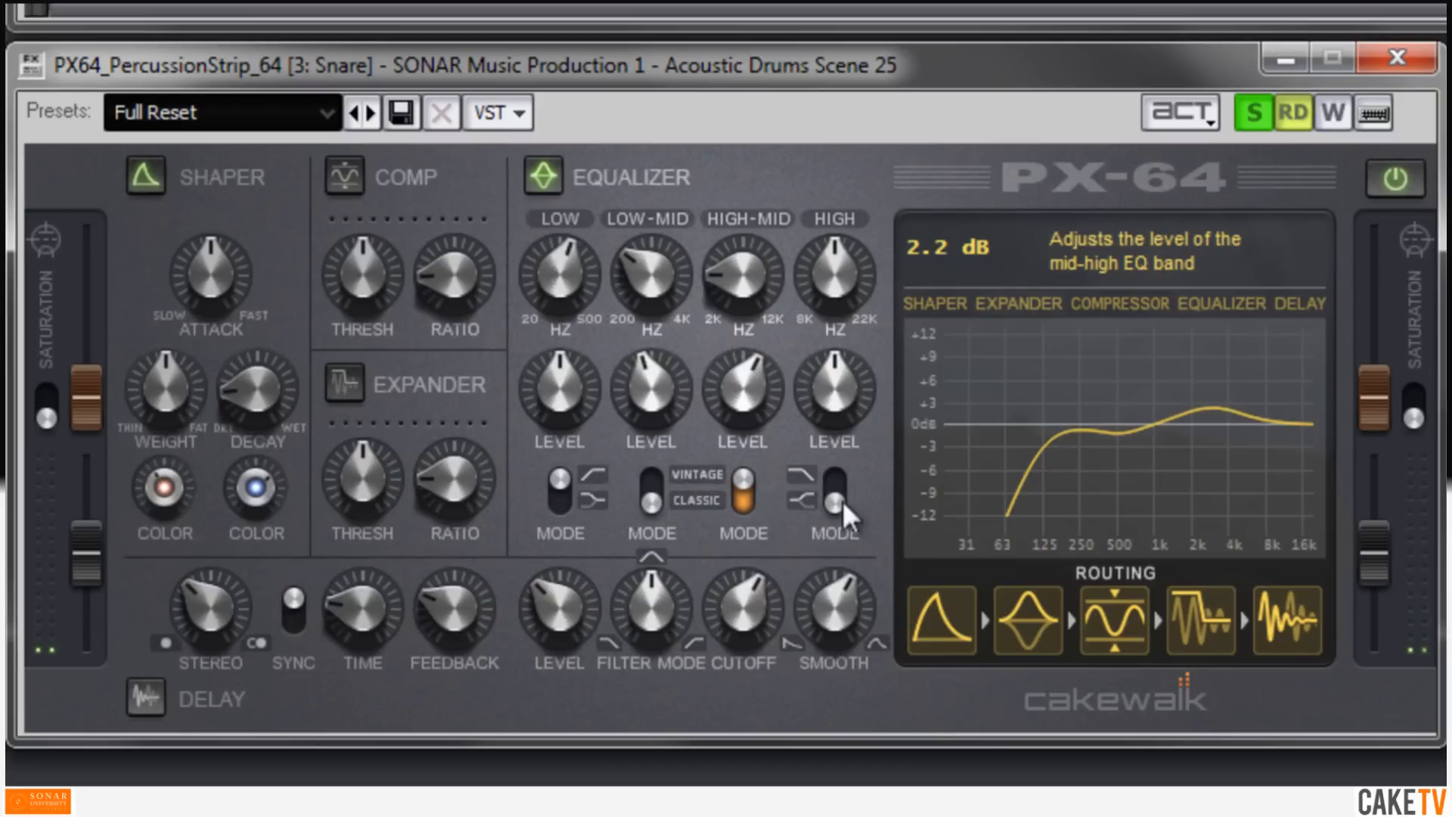
drag(837, 384, 836, 415)
drag(835, 285, 842, 392)
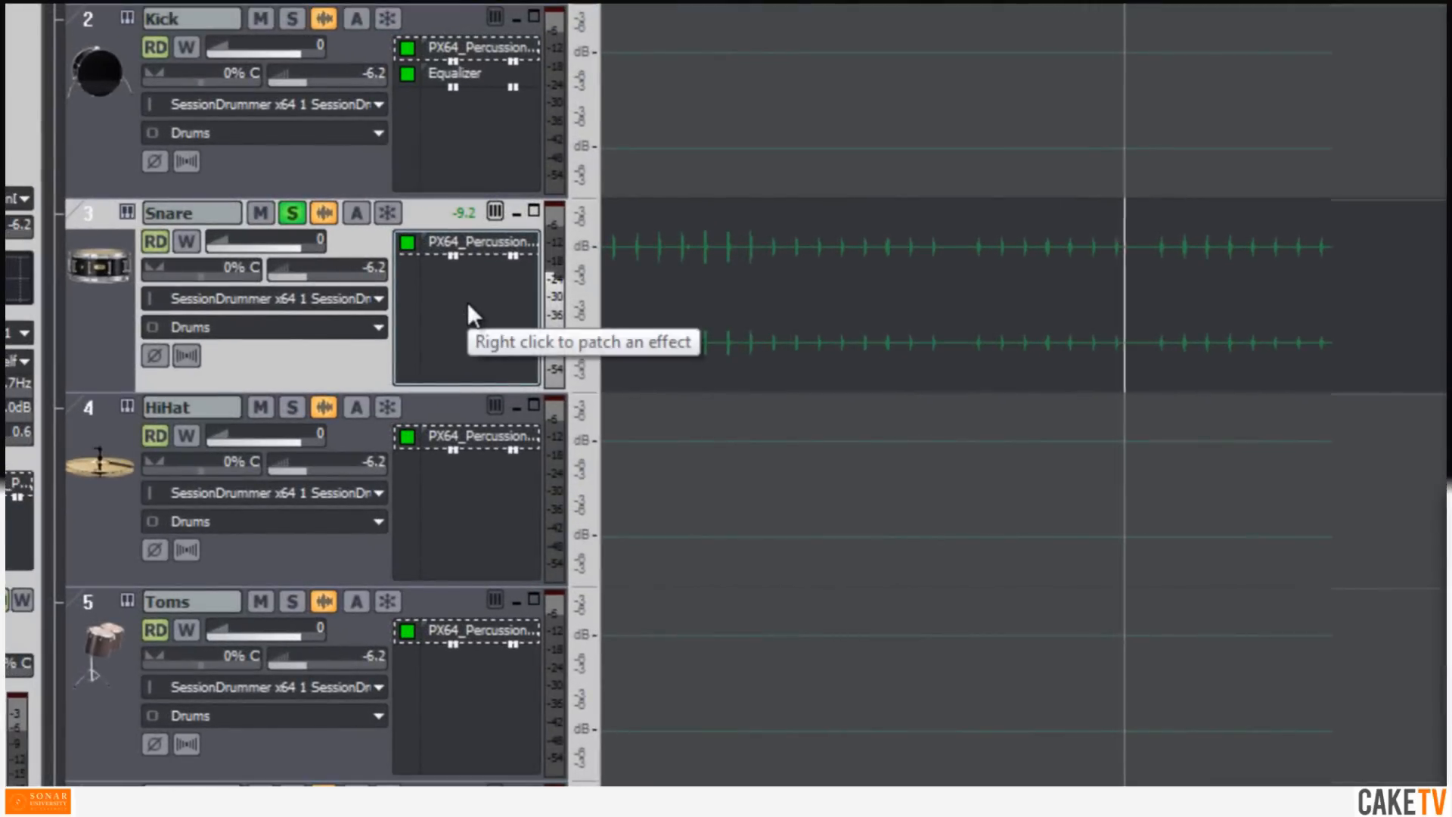
Step: Insert the Sonitus:fx Equalizer after the PX-64 on the Snare track and move its window clear of the PX-64
right_click(467, 302)
mouse_move(564, 479)
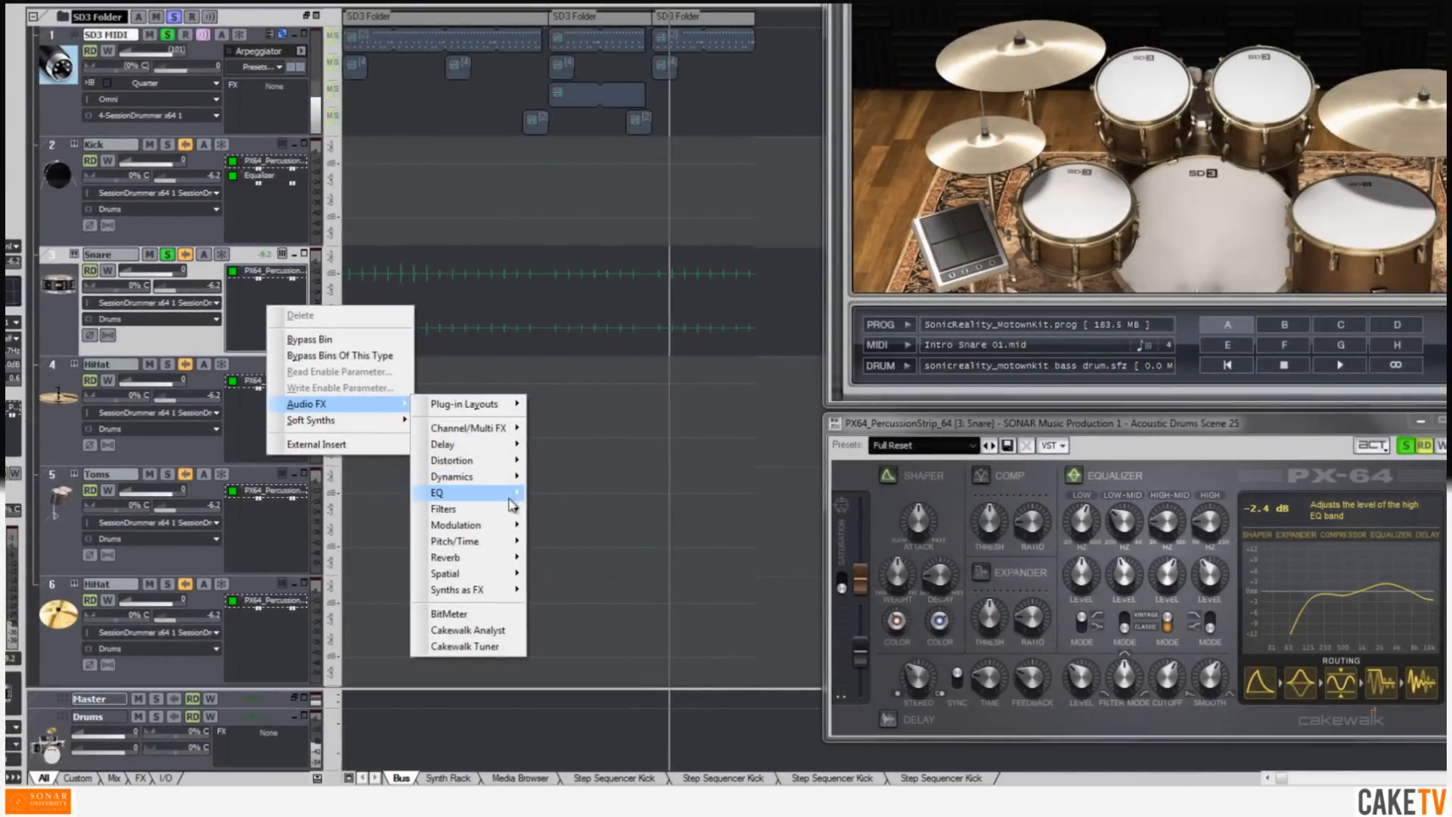
mouse_move(484, 504)
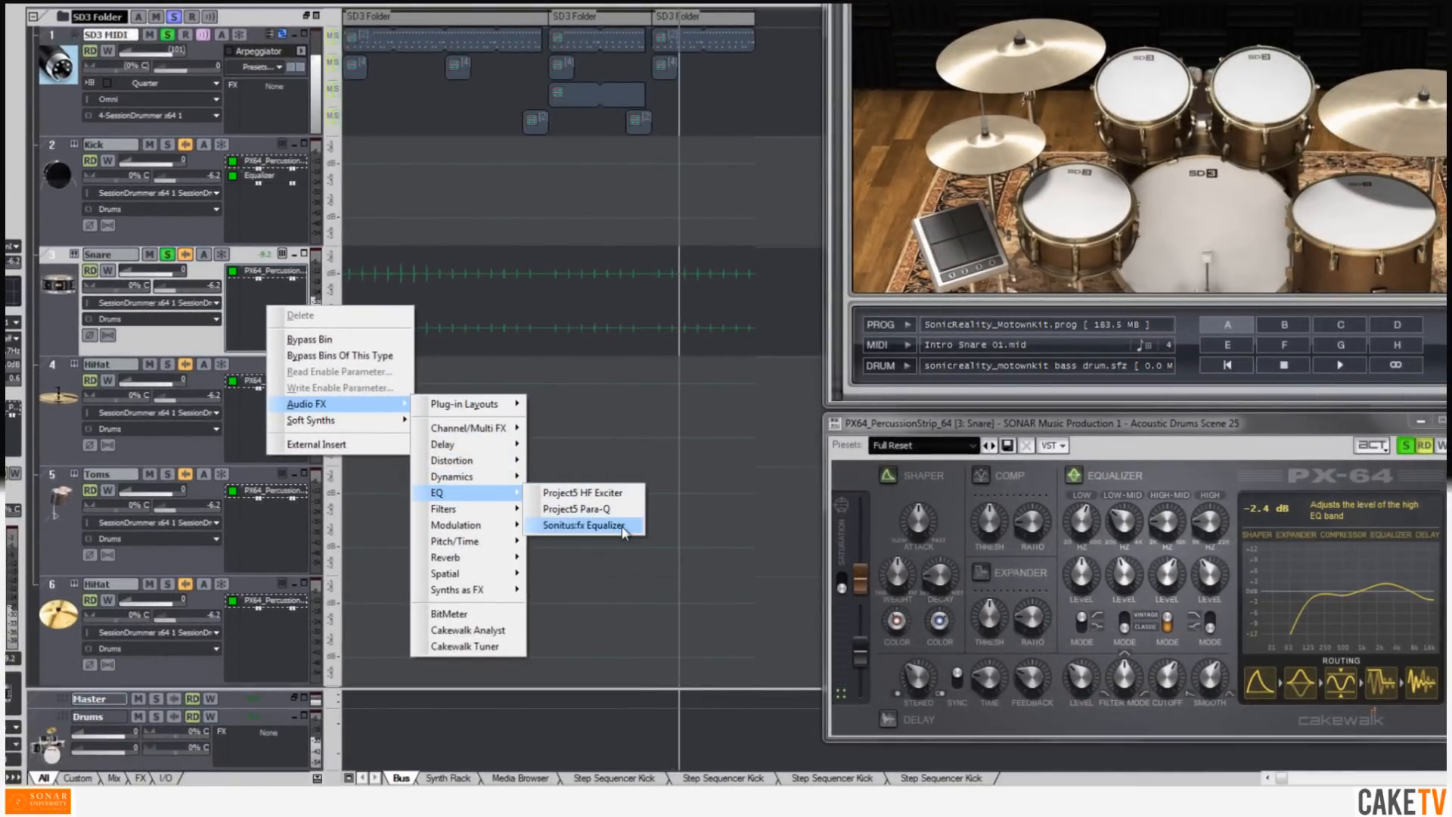
click(660, 540)
drag(957, 392, 516, 371)
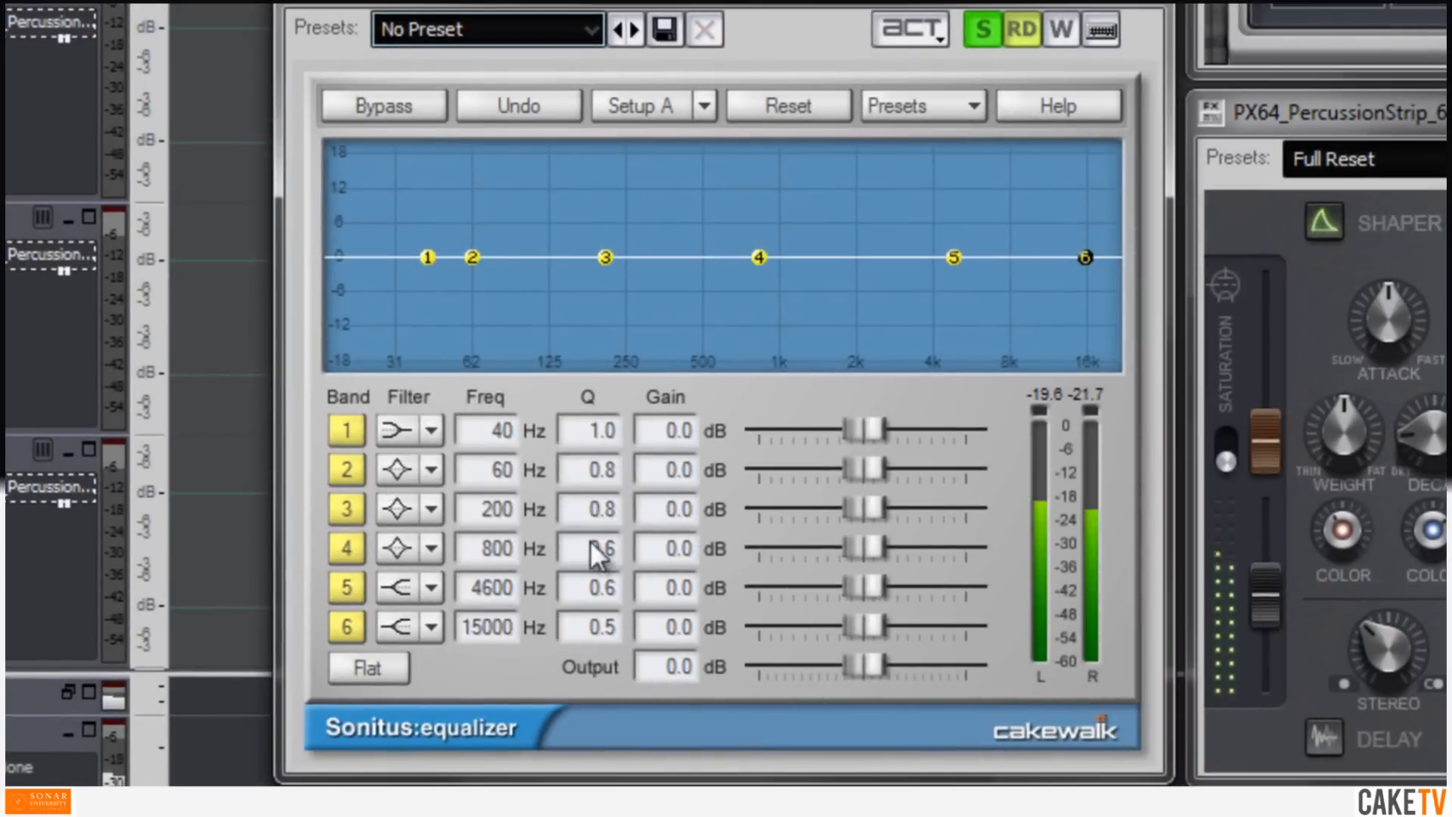
Step: Set Sonitus band 4 to Q 5.8 and 18.0 dB gain, then sweep its frequency, stopping at 709 Hz
drag(546, 615, 552, 588)
drag(602, 487, 607, 470)
drag(864, 546, 952, 547)
drag(1124, 537, 1240, 525)
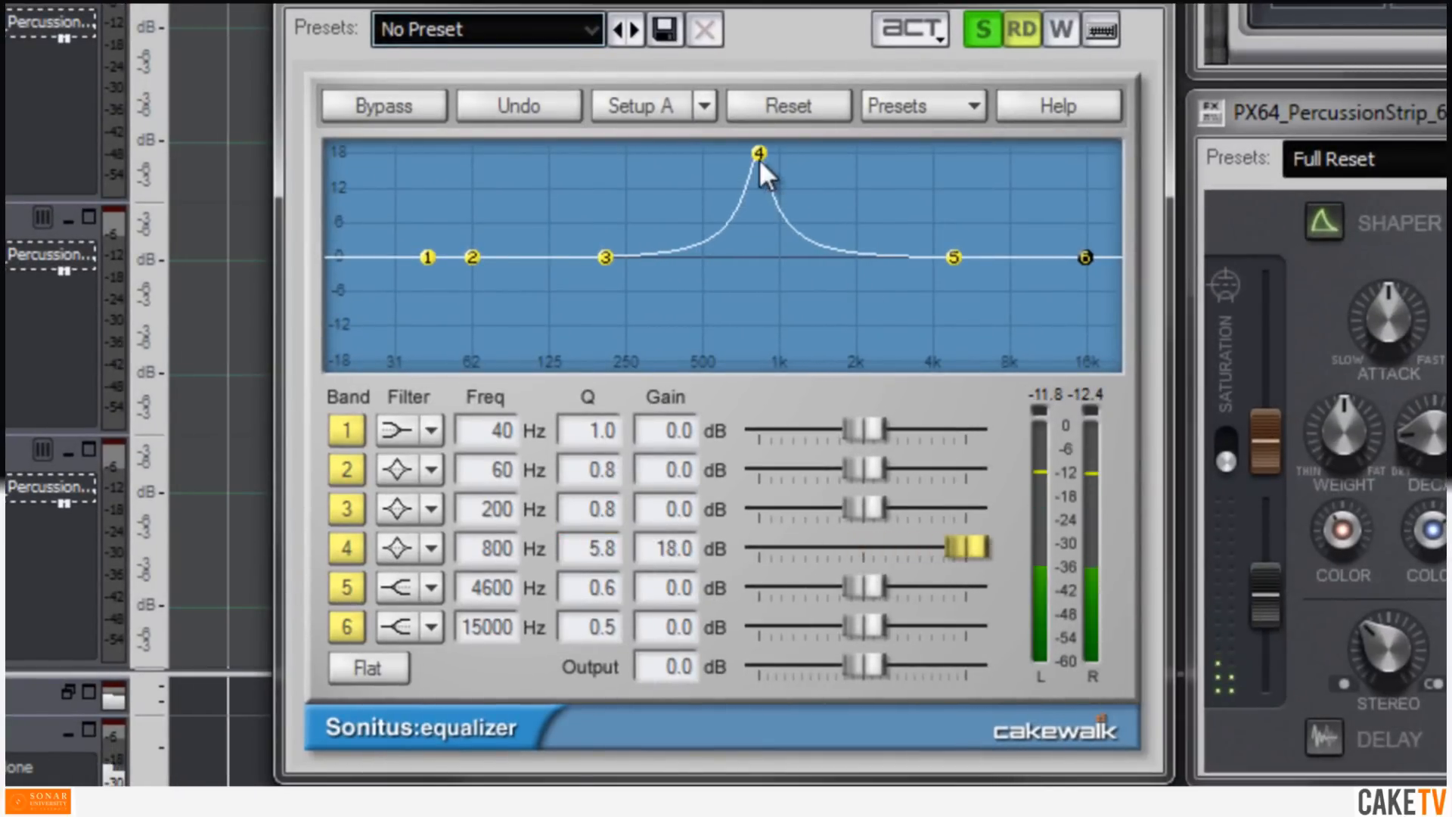
drag(760, 148, 680, 51)
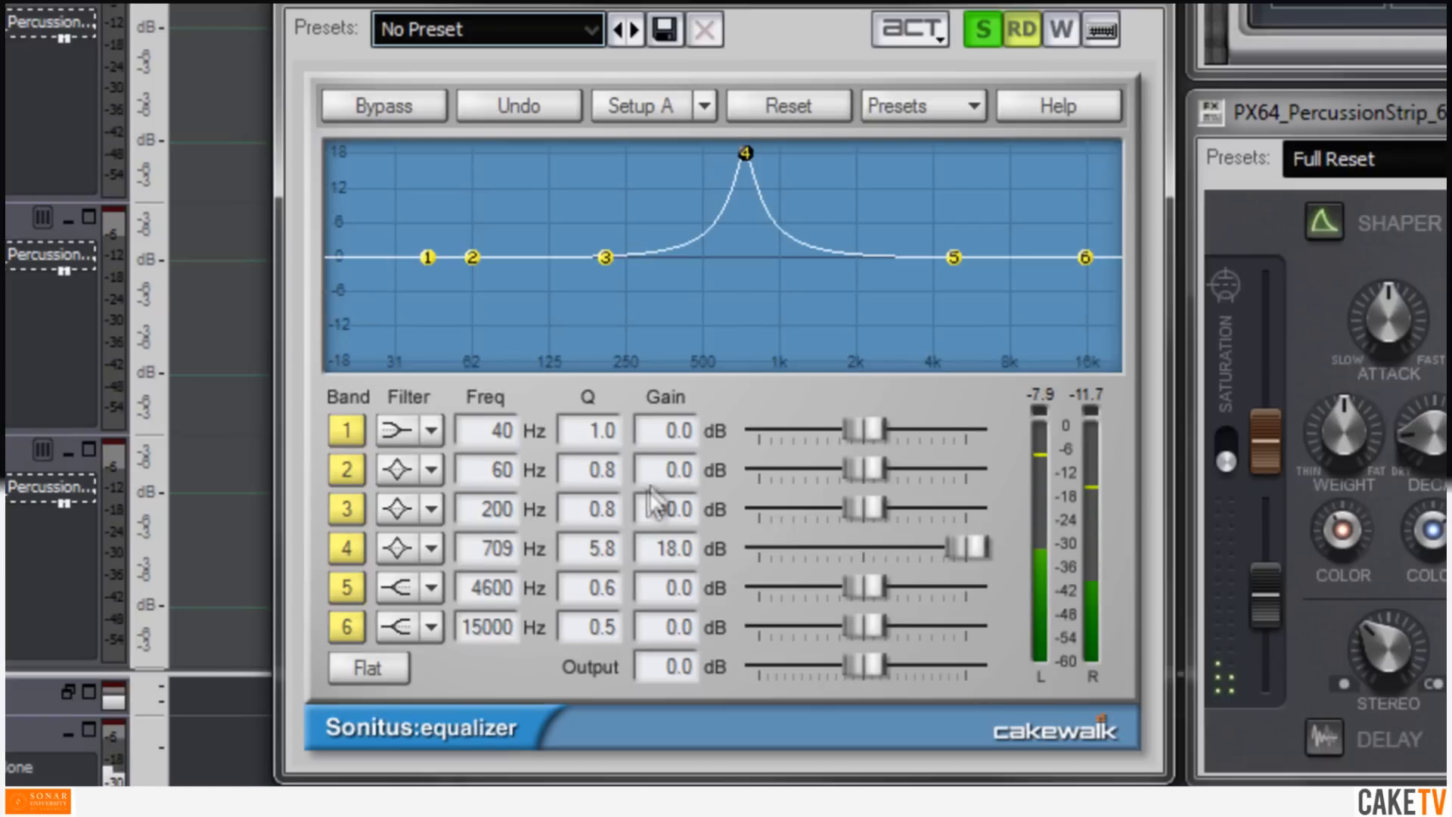
Step: Narrow band 4 to Q 13.5, fine-tune its frequency to 711 Hz, and cut its gain to -13.2 dB
drag(604, 542, 615, 401)
drag(747, 151, 751, 143)
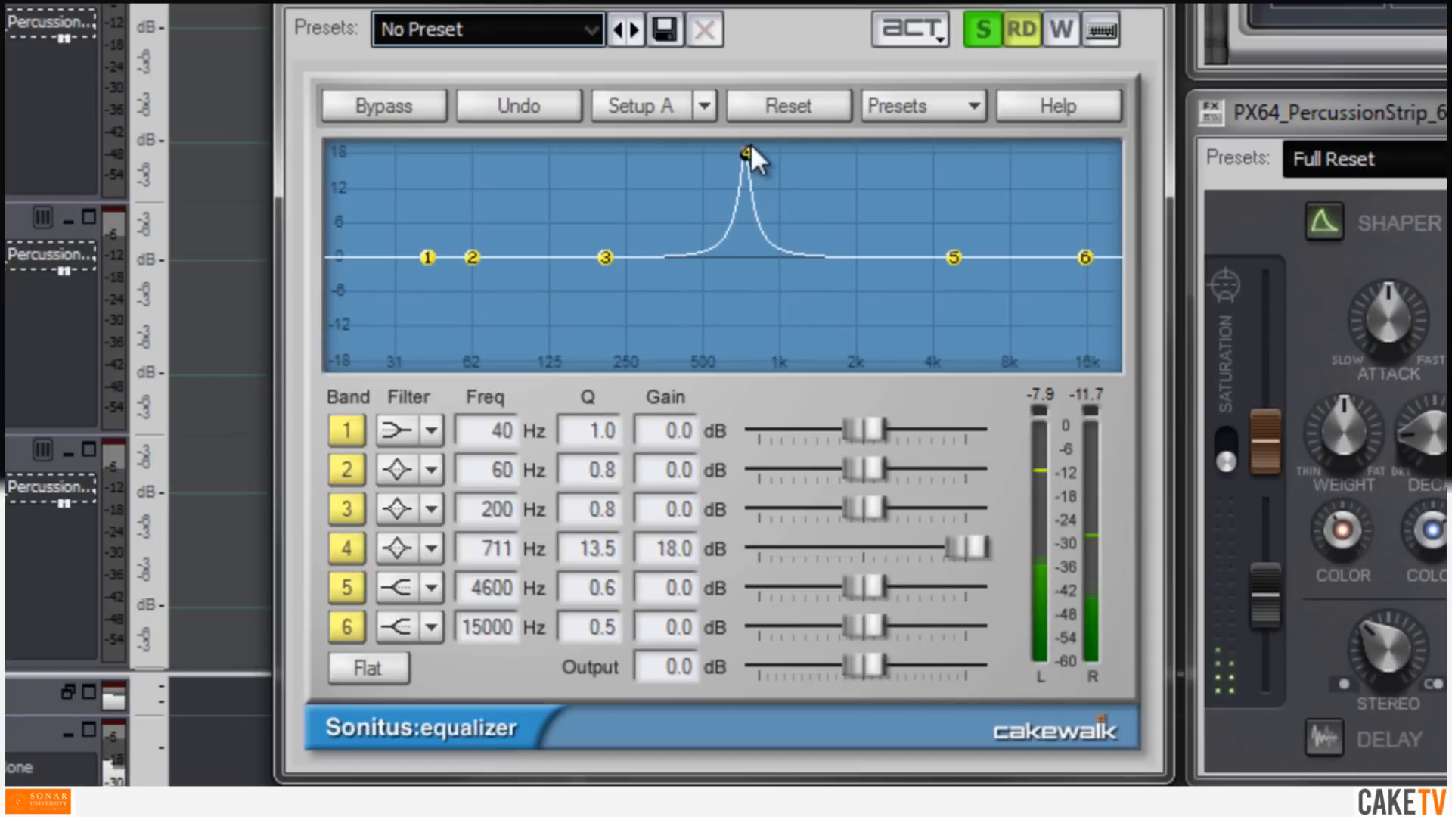
drag(966, 546, 438, 487)
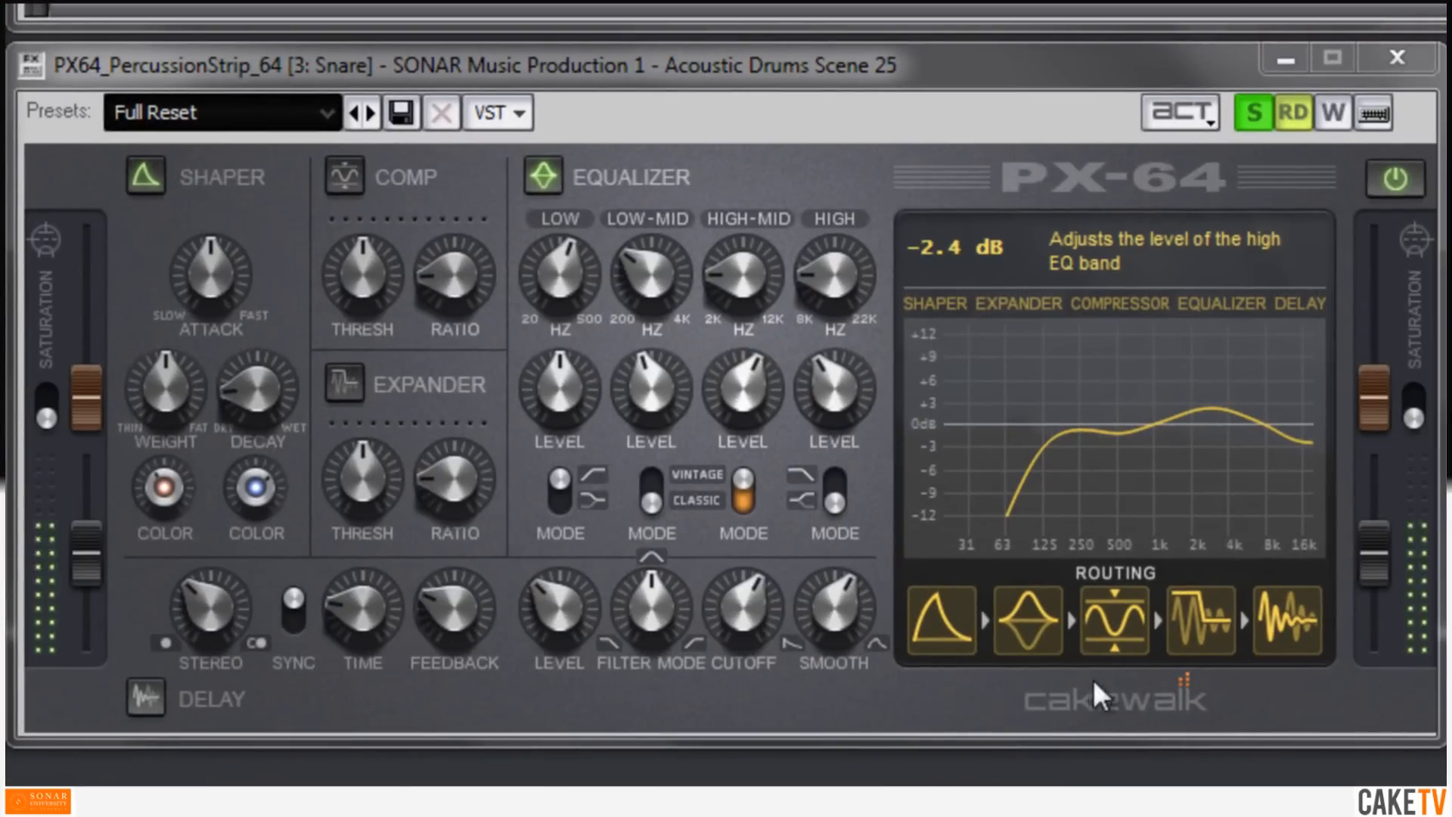
Step: Enable the Snare PX-64's compressor with a 1.5 to 1 ratio and a threshold of -30.6 dB
click(344, 179)
drag(448, 278, 445, 307)
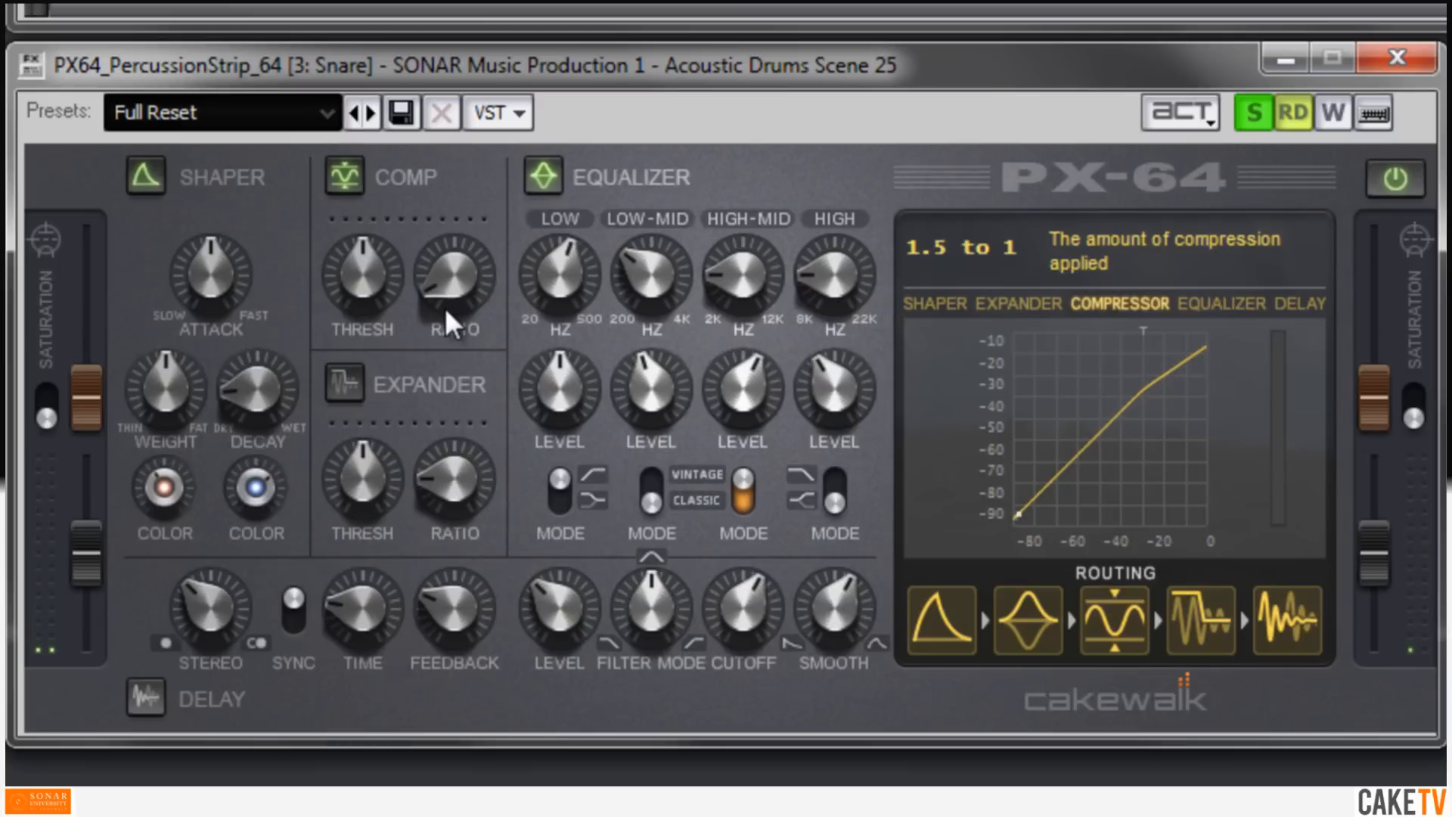
drag(366, 262, 416, 424)
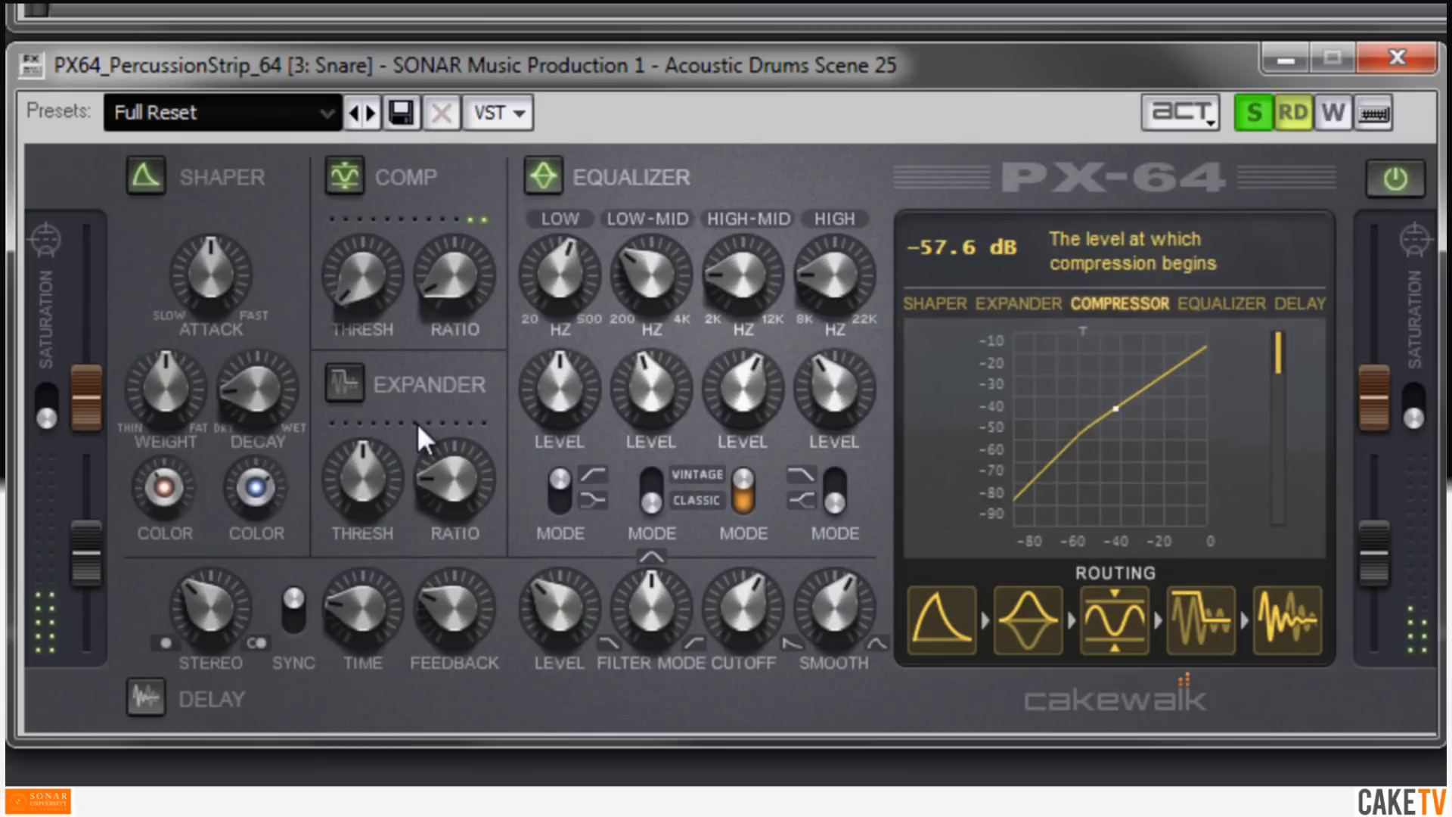
drag(360, 298, 299, 143)
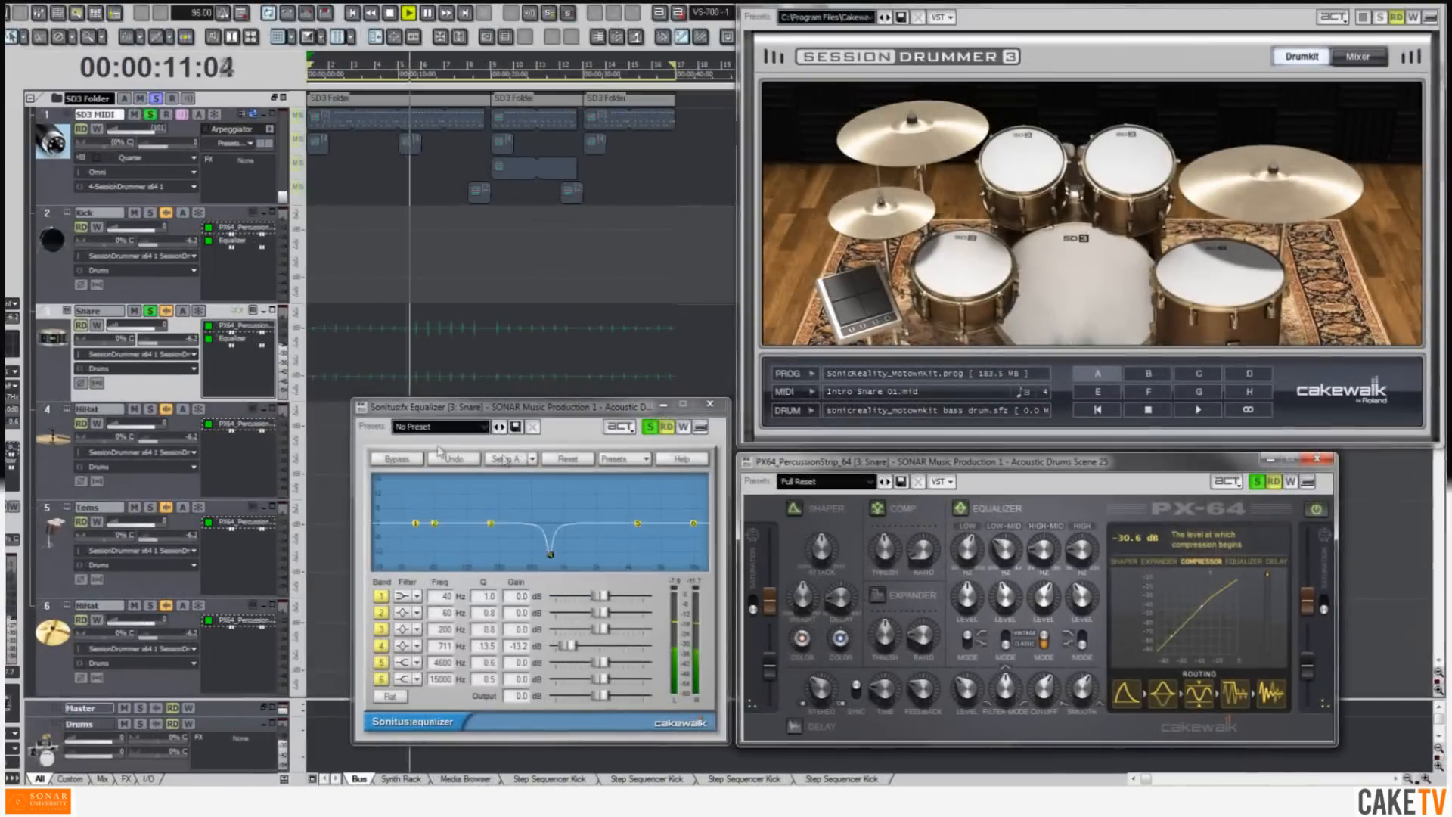
Step: Bypass and restore the Snare track's whole effects bin during playback to compare, then stop playback
right_click(239, 369)
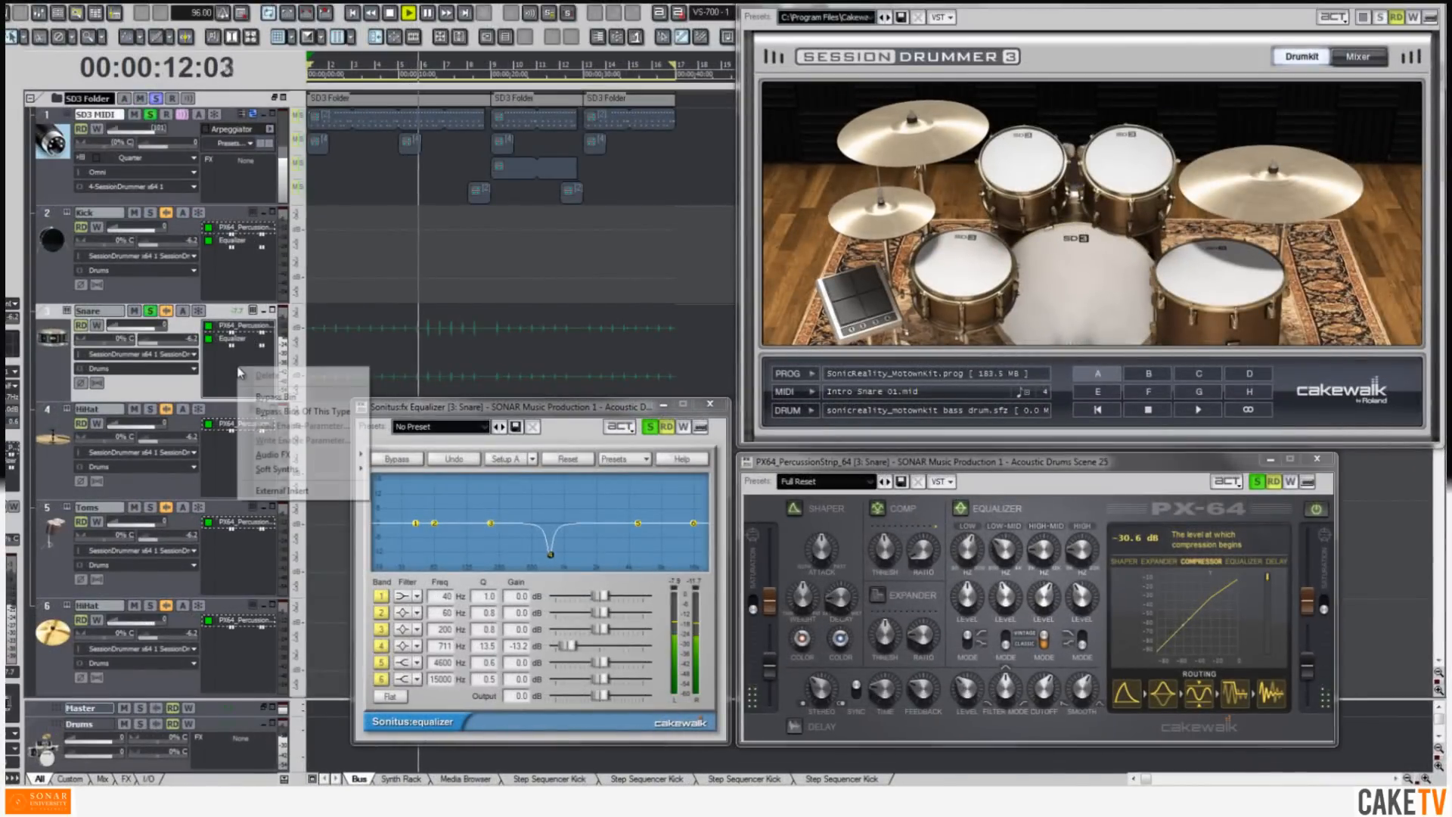
click(269, 398)
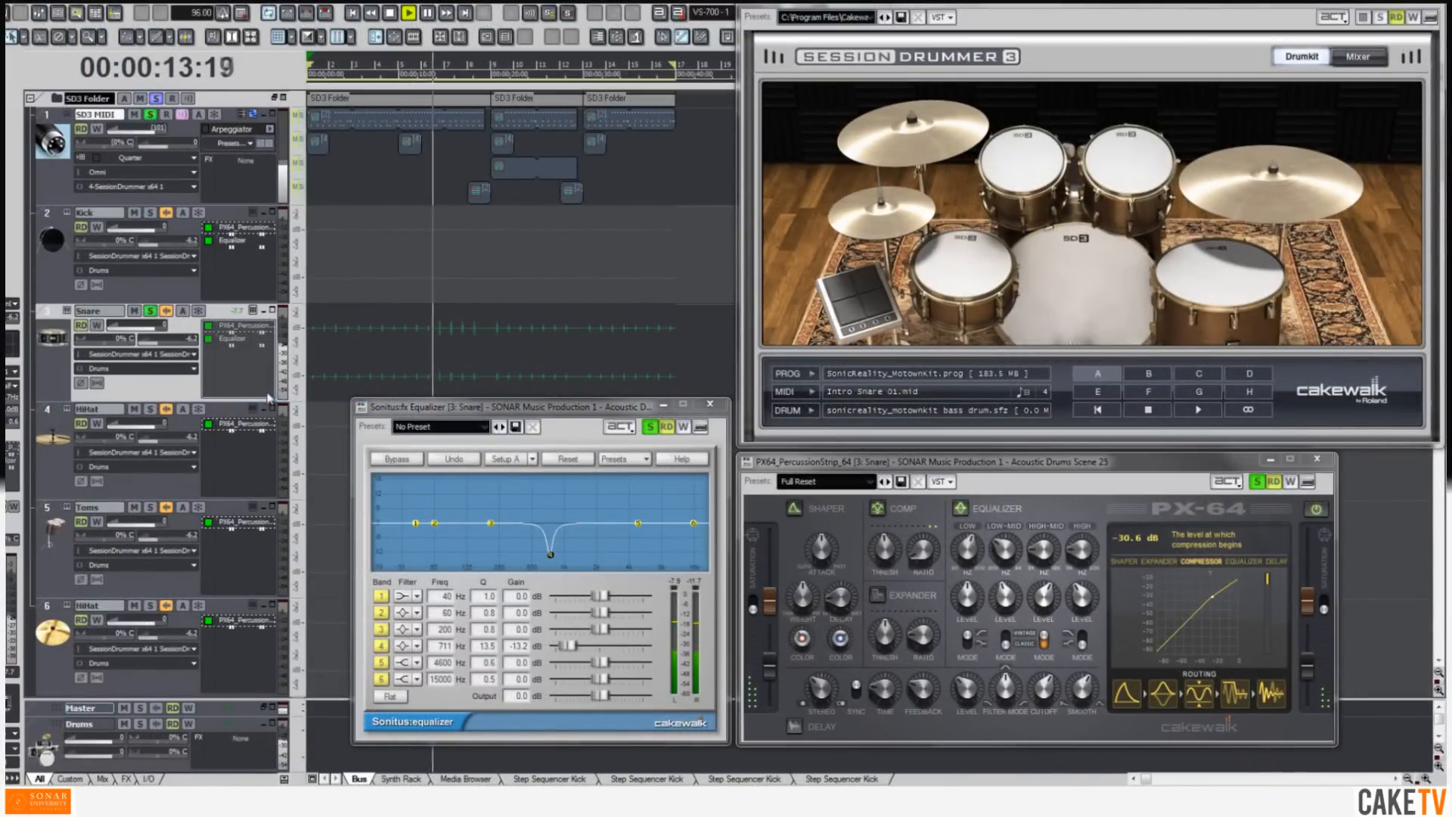
right_click(242, 364)
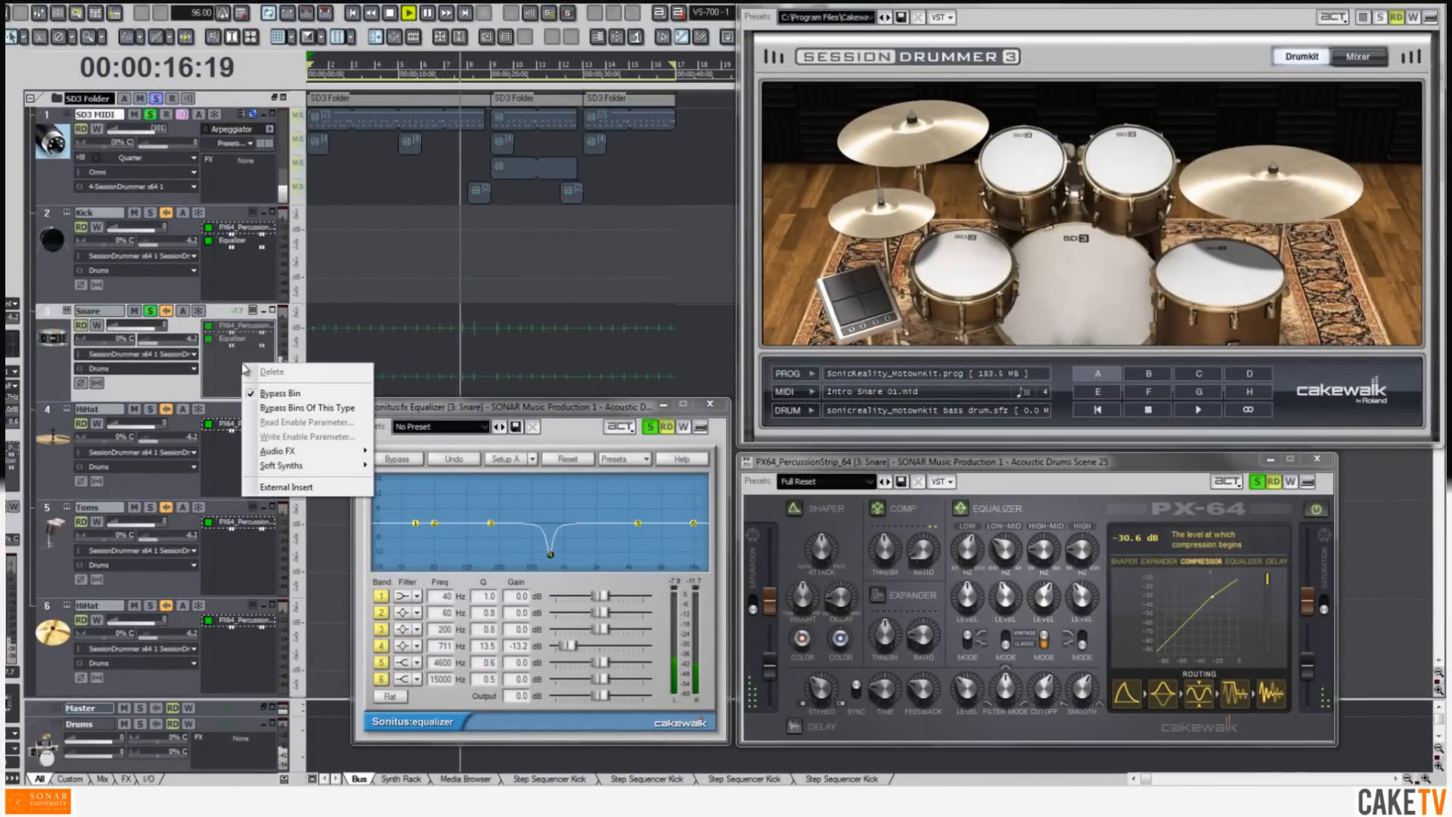
click(269, 394)
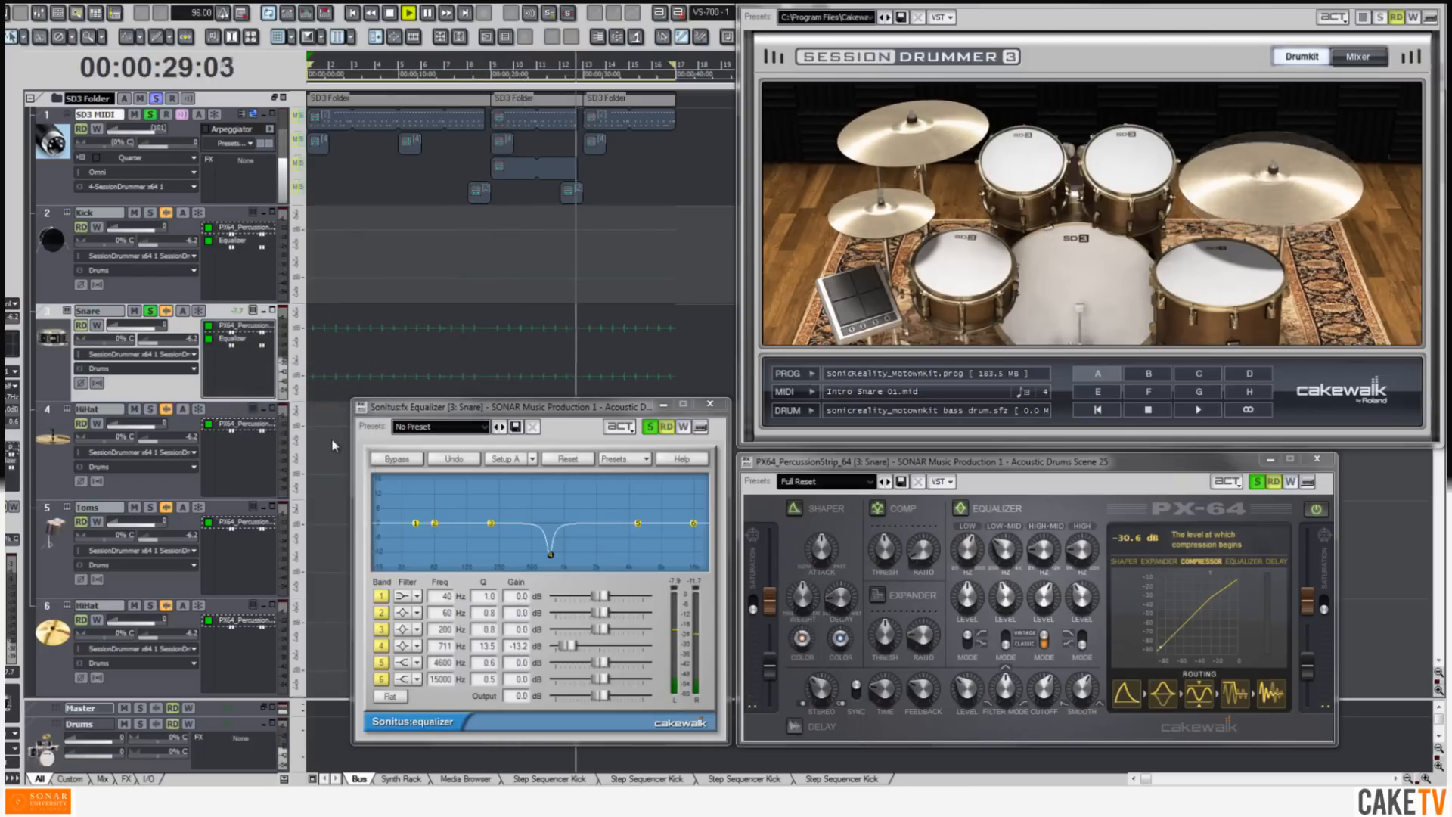
key(space)
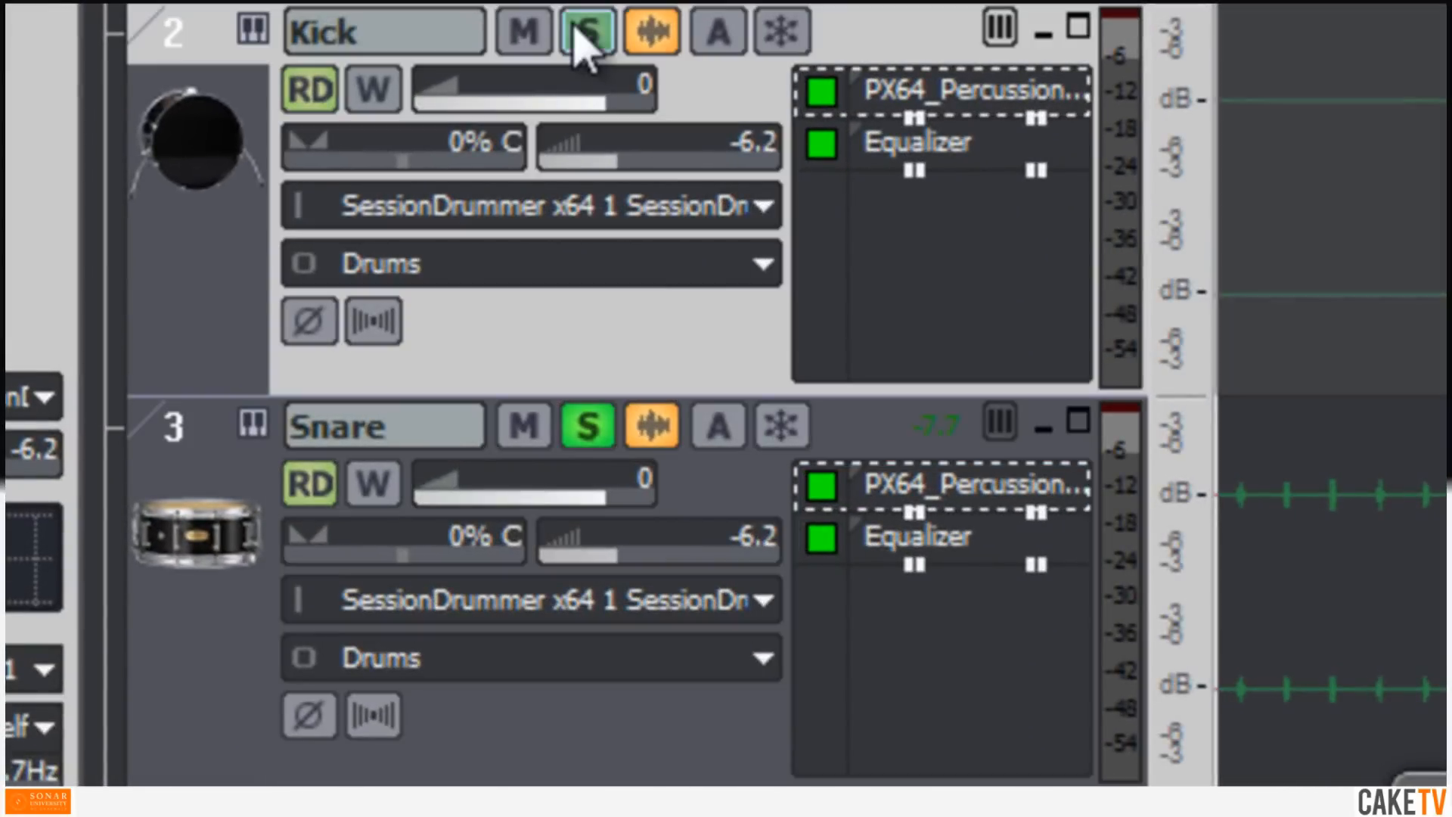
Step: Solo the Kick alongside the Snare and play both for a listening check, then unsolo the two tracks
click(586, 34)
key(space)
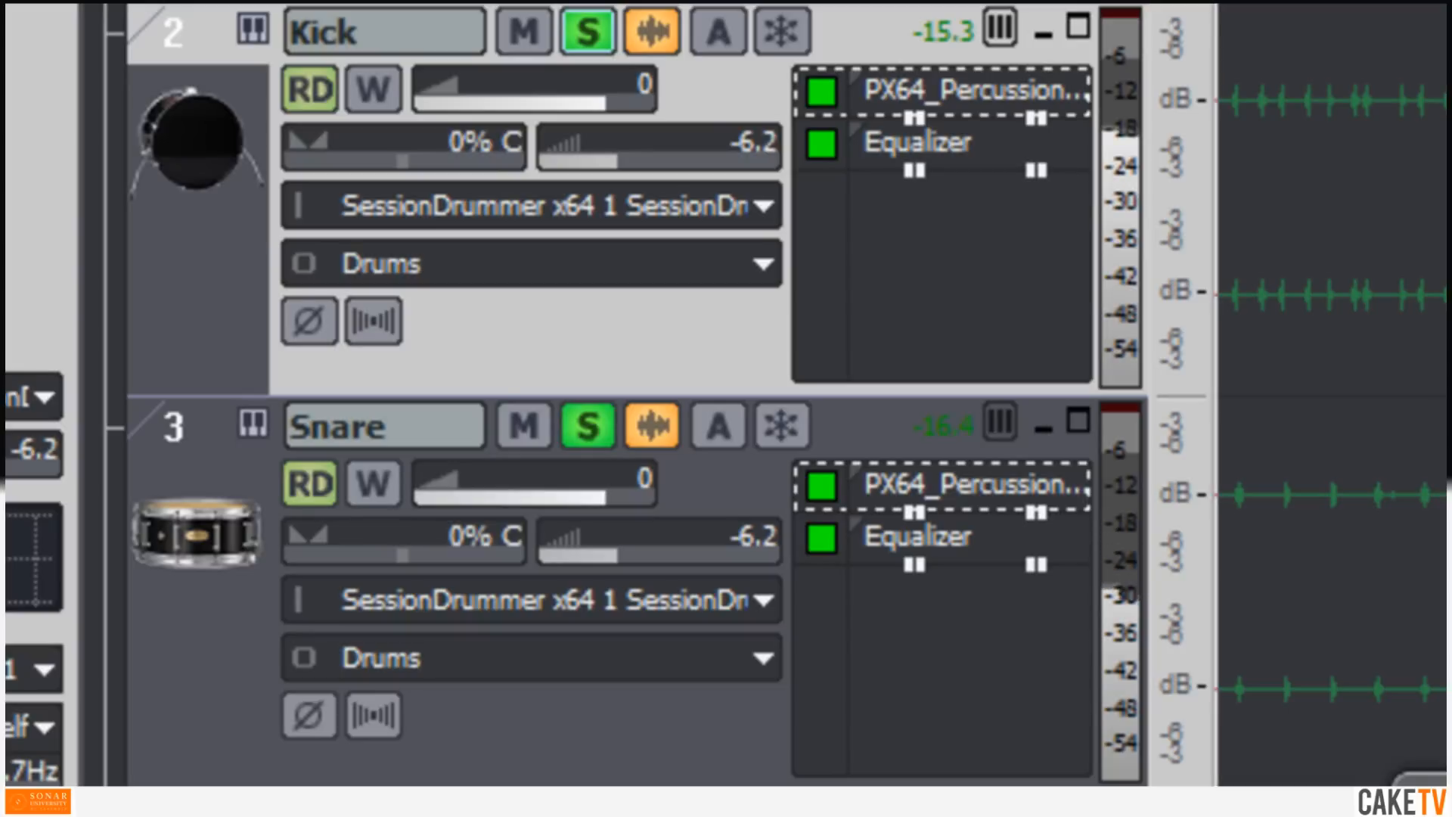
click(589, 427)
click(590, 34)
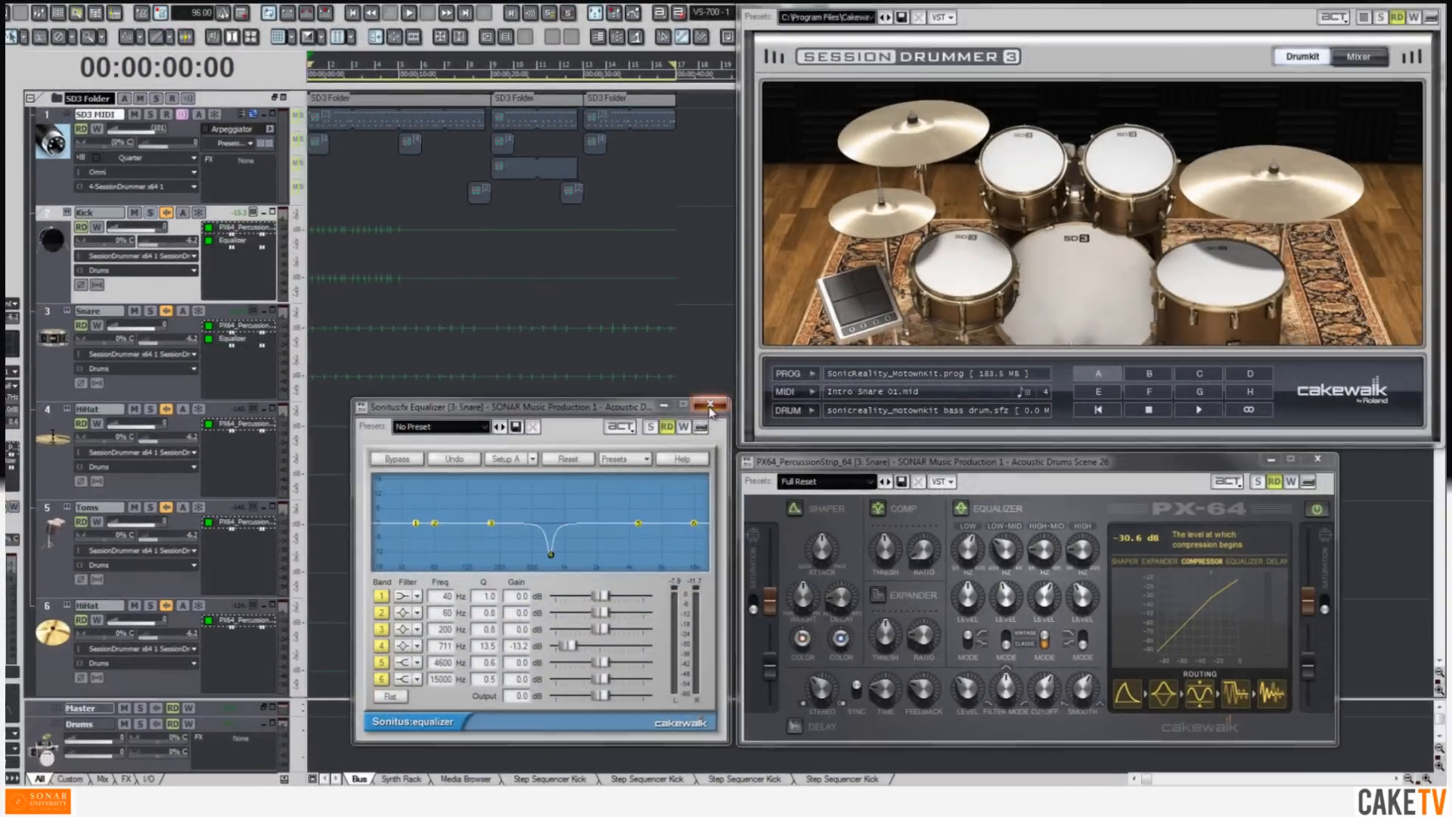
Step: Close the Snare's equalizer and PX-64 windows, then open the HiHat track's PX-64 and solo the track
click(709, 404)
click(1318, 460)
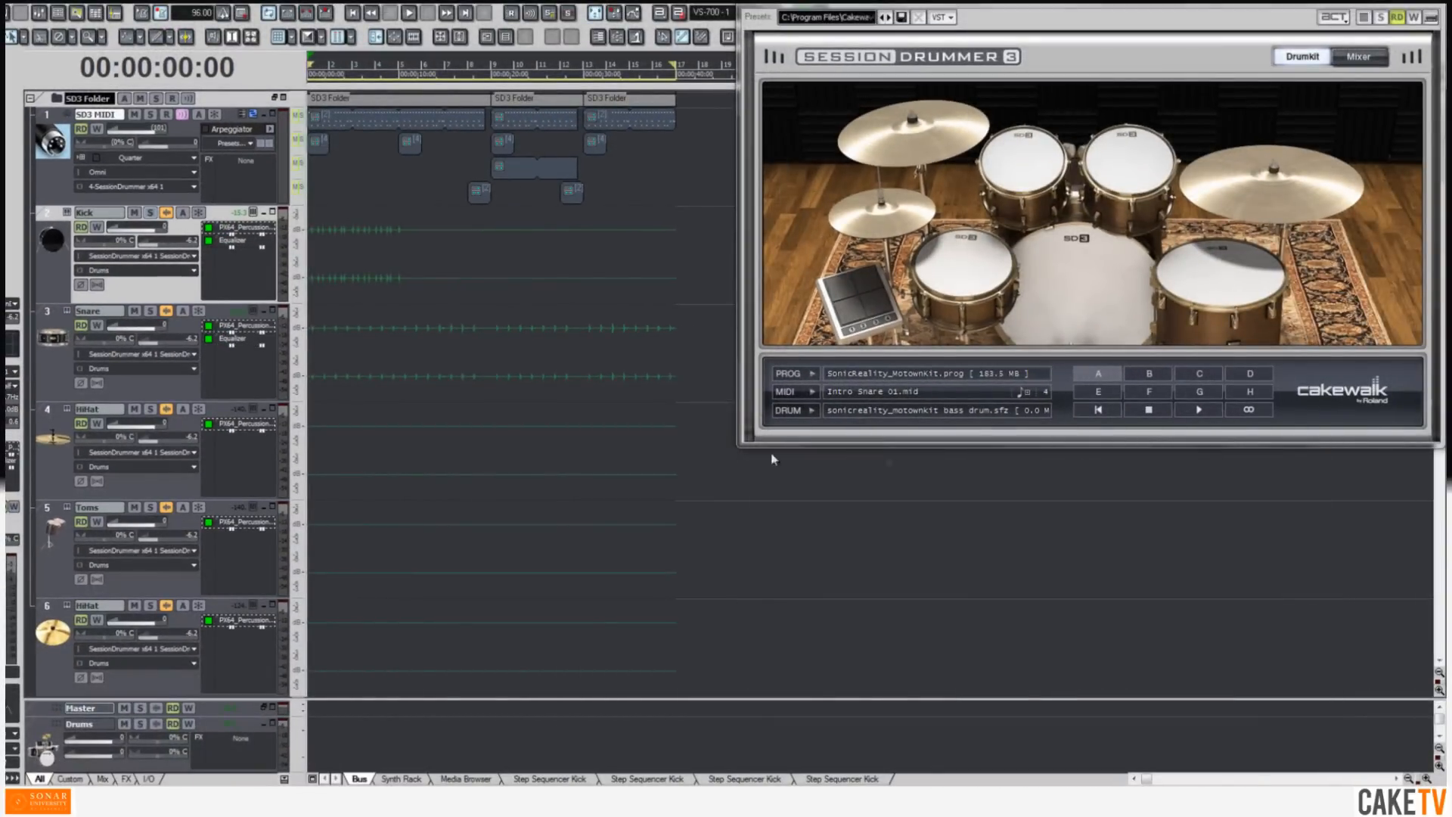
double_click(244, 425)
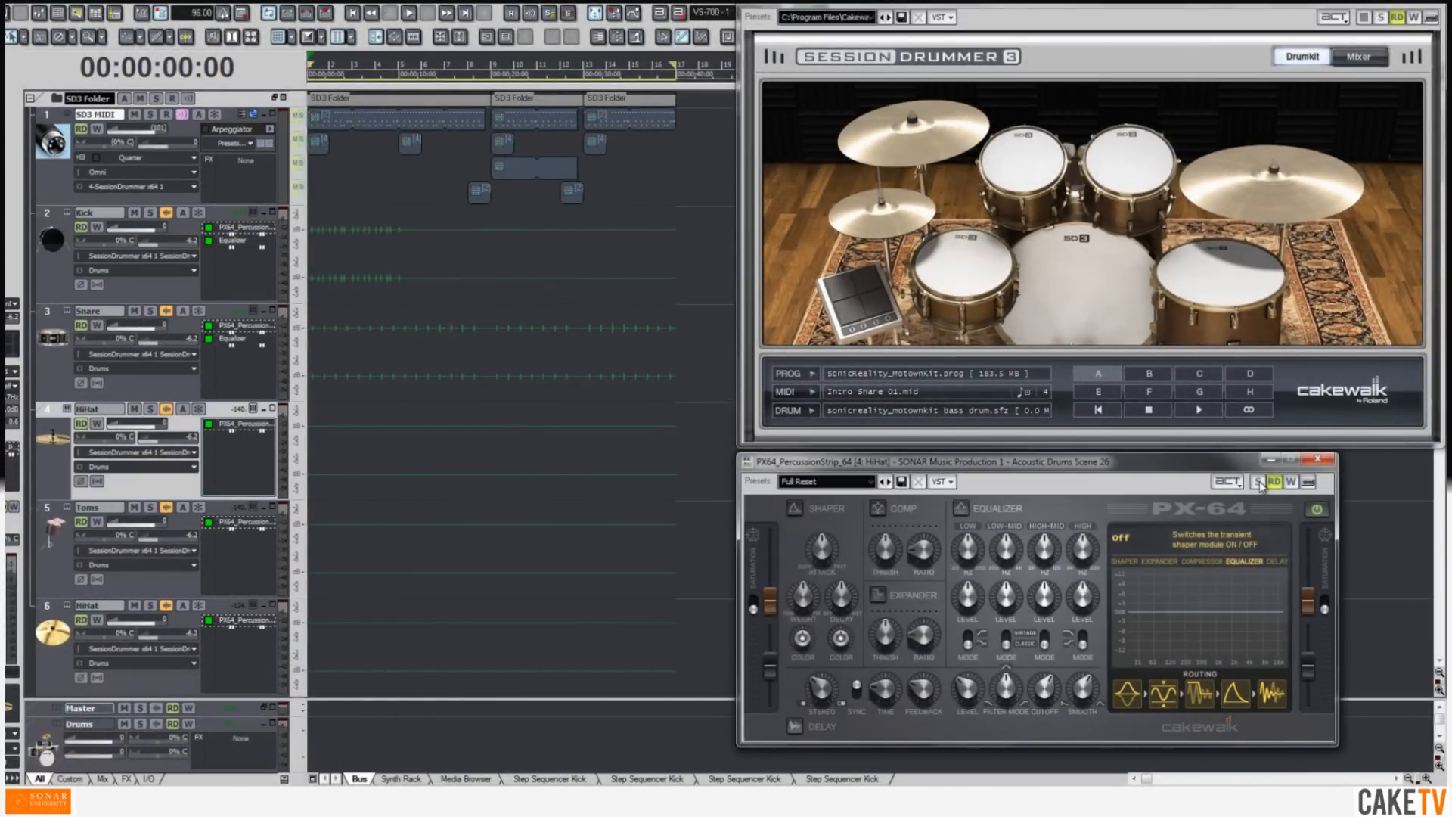
click(1259, 482)
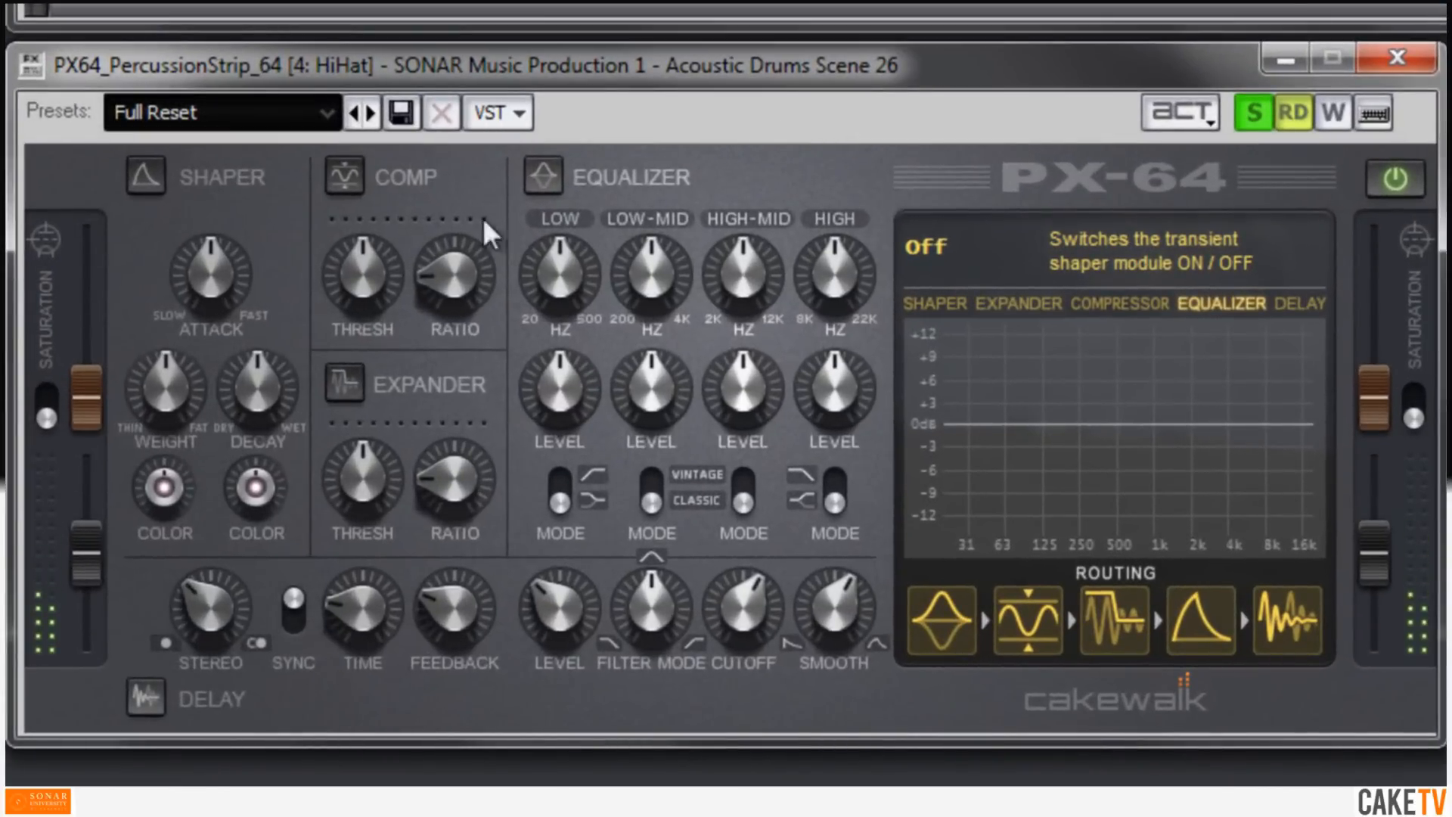
Step: Enable input saturation on the HiHat's PX-64 and raise its amount to slightly above 84%
click(47, 418)
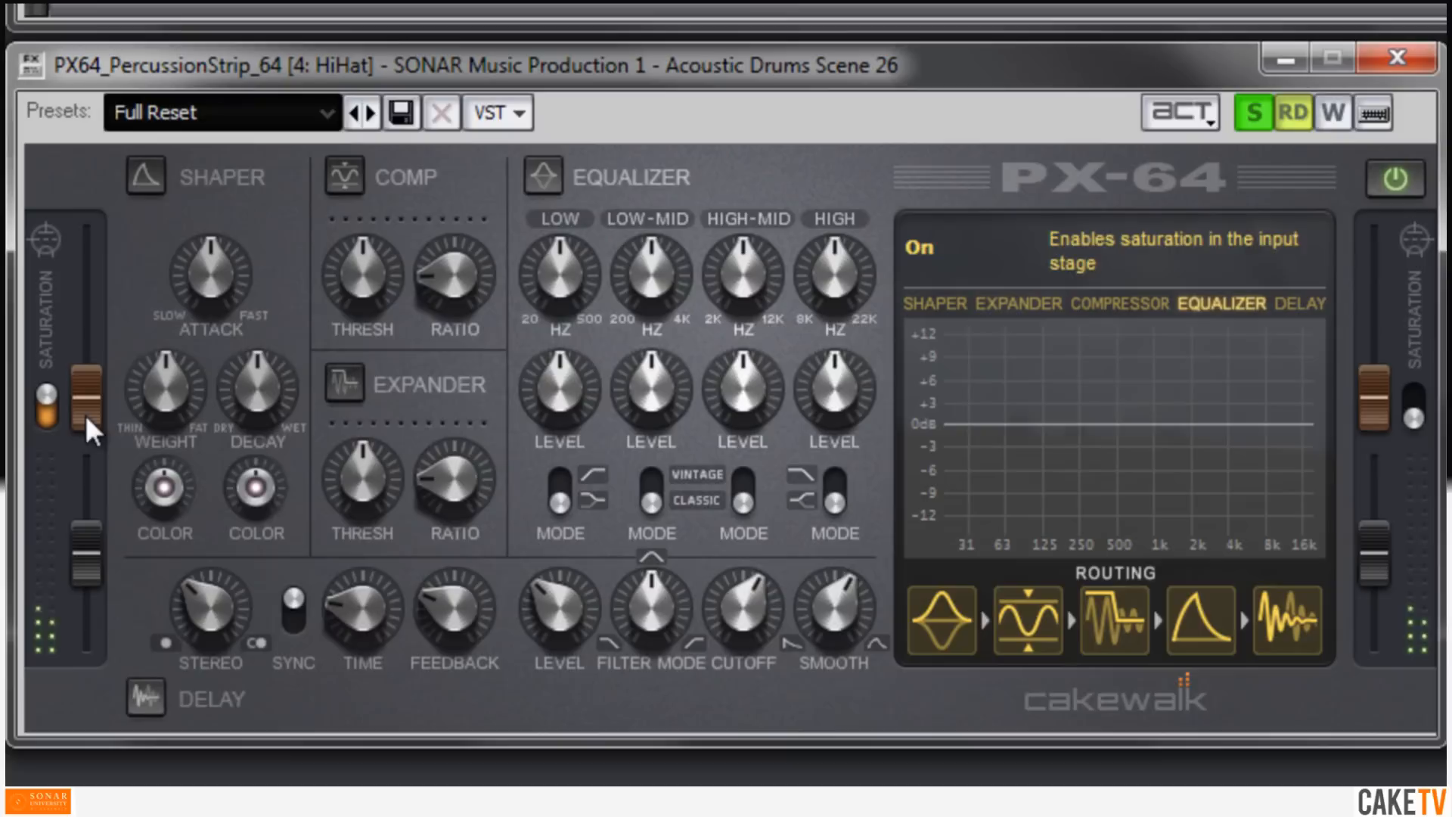
drag(84, 412, 84, 347)
scroll(83, 363, up, 5)
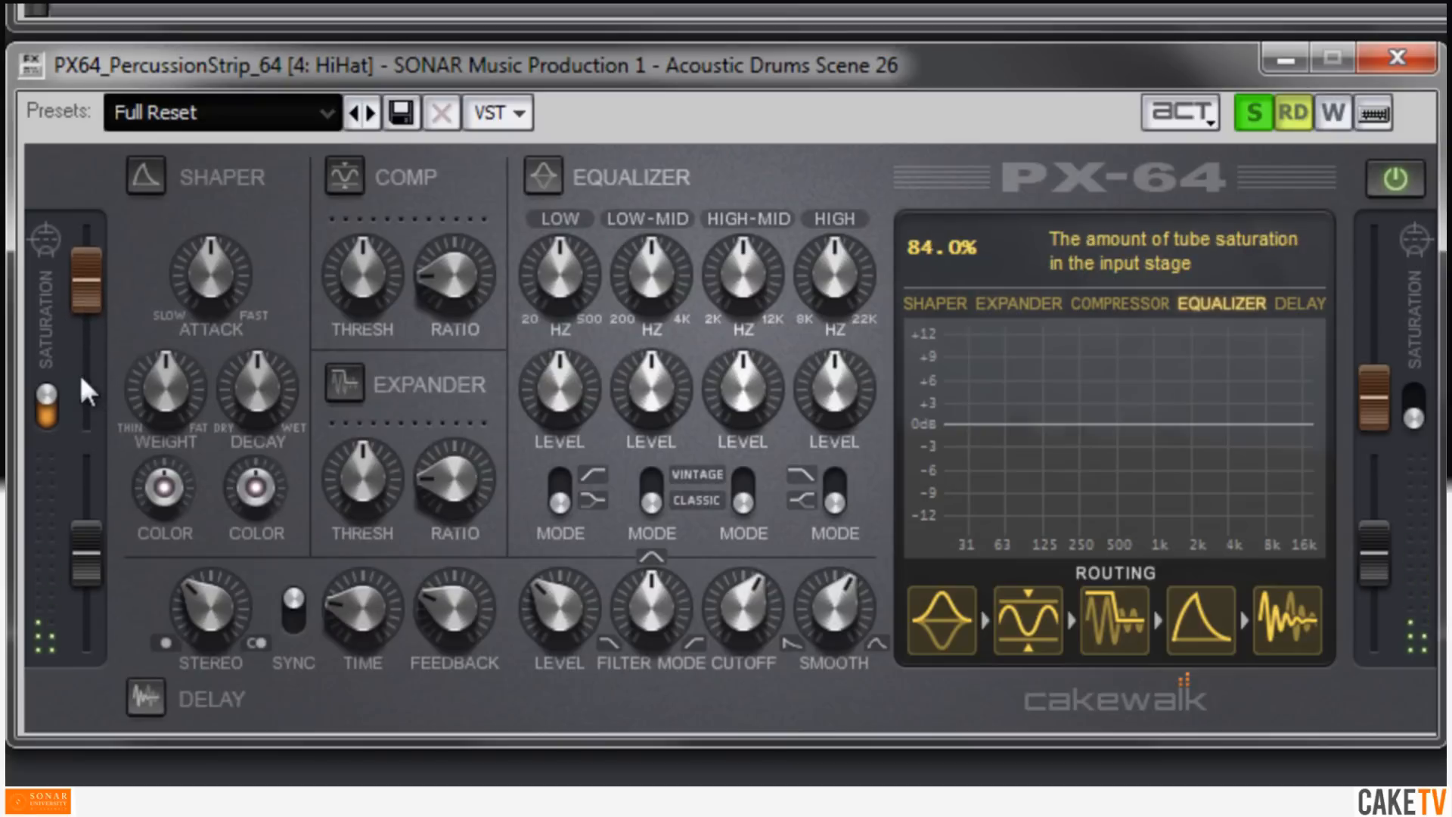
scroll(73, 360, up, 1)
Step: Raise the HiHat PX-64's input level above 5.8 dB and lower its output level to -10.6 dB
scroll(96, 538, up, 3)
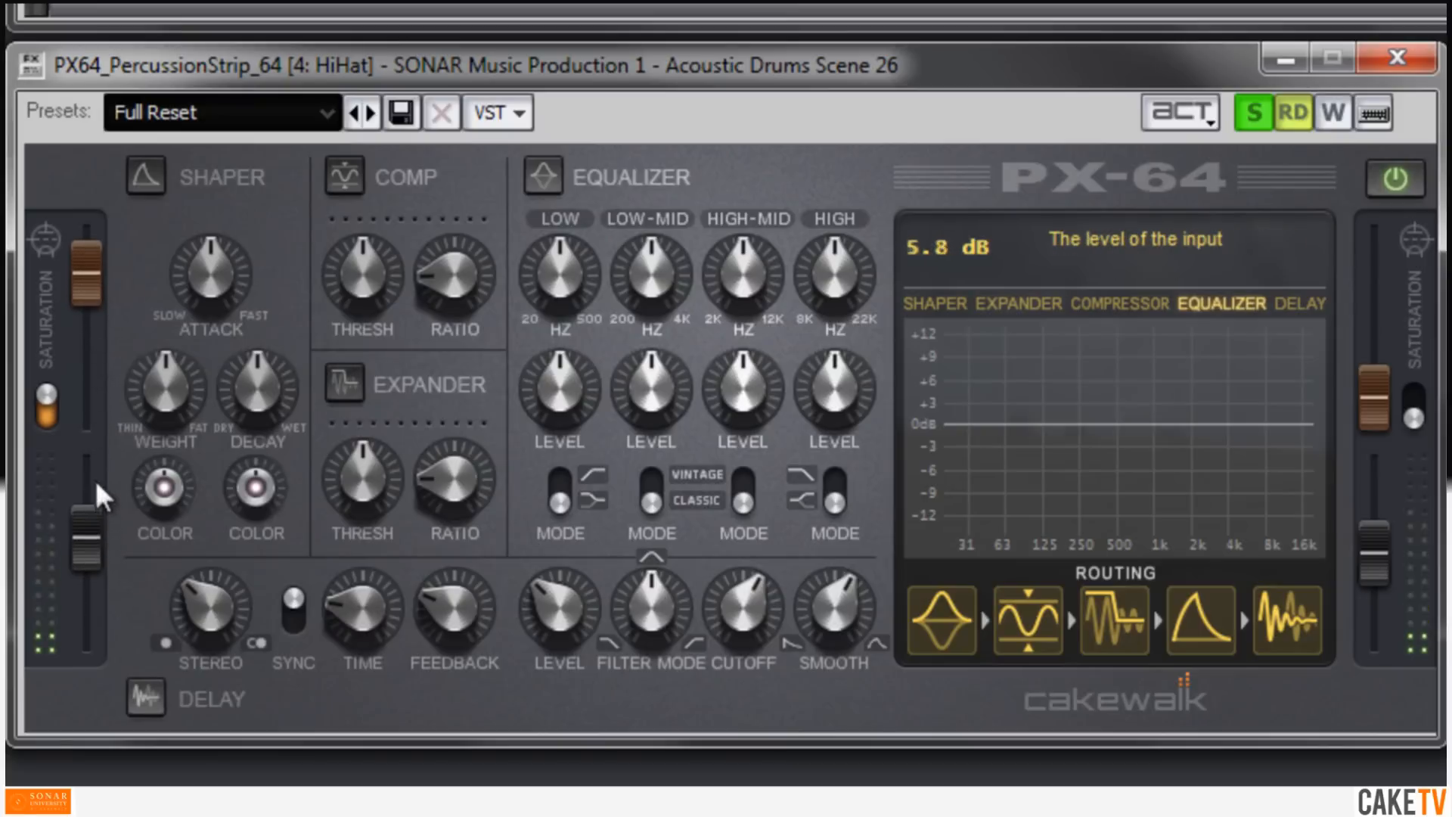
scroll(94, 522, up, 1)
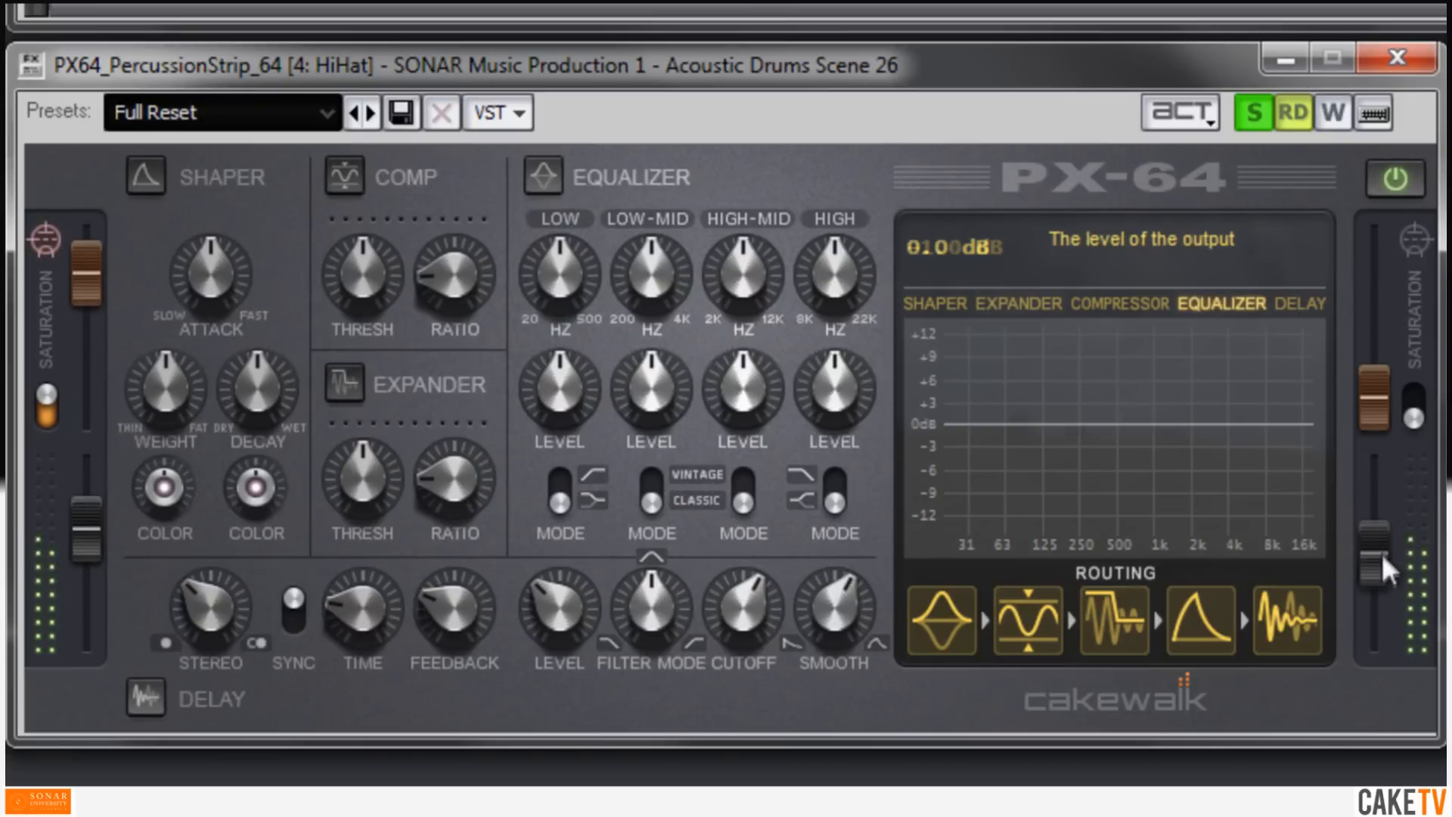
scroll(1386, 556, down, 3)
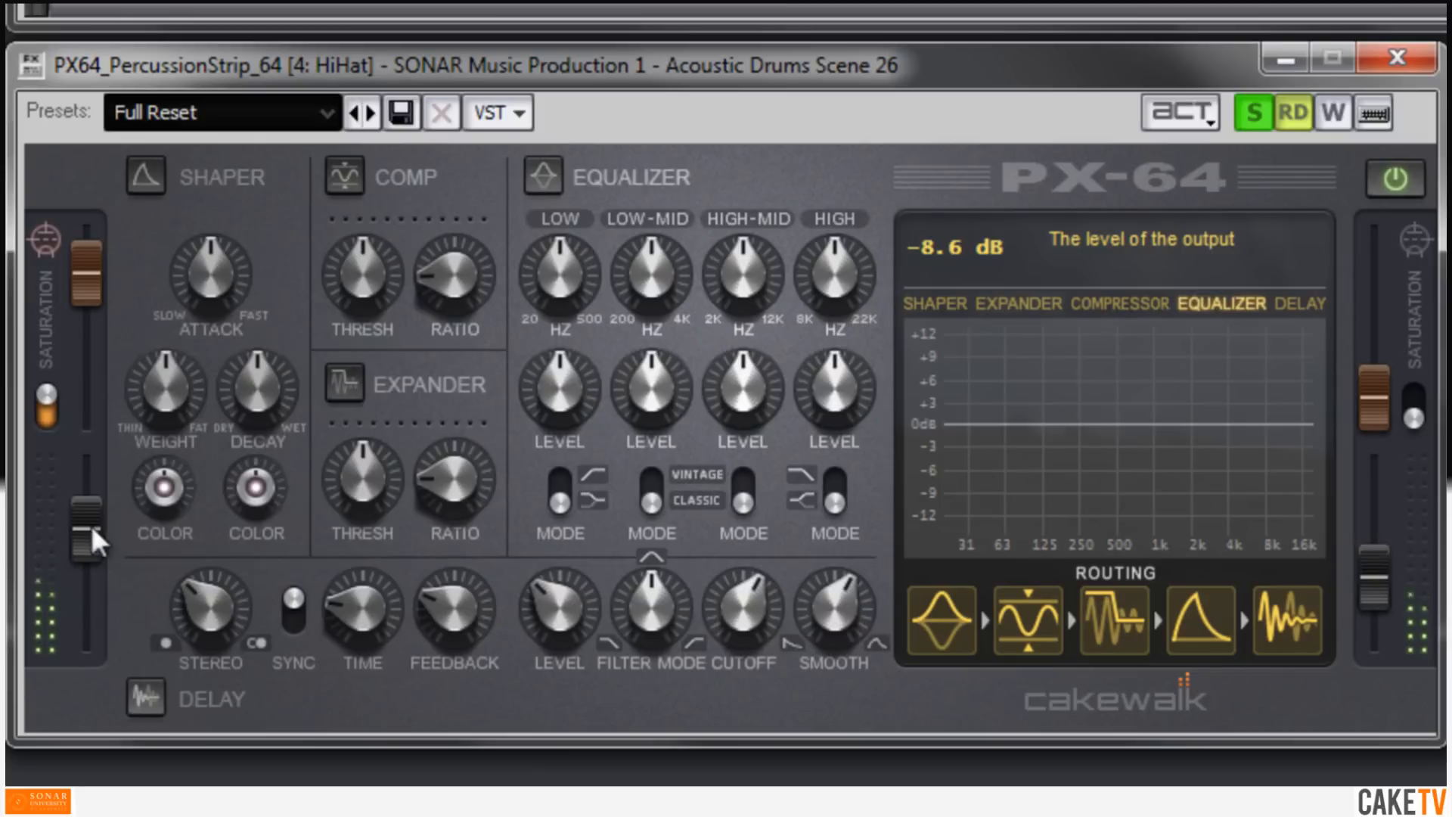
scroll(97, 503, up, 1)
scroll(1377, 580, down, 1)
scroll(1375, 587, down, 2)
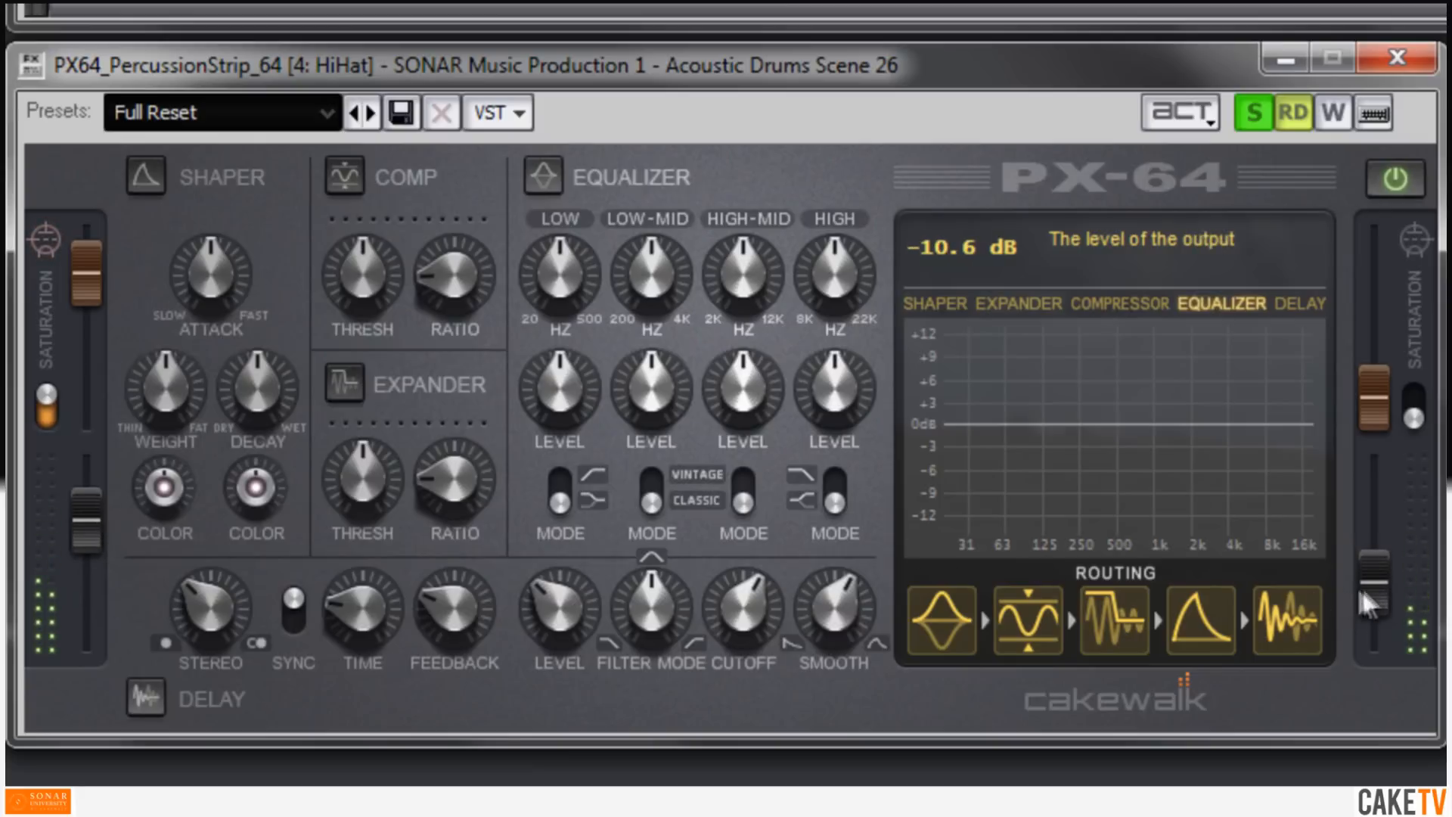
Step: Enable the HiHat PX-64's equalizer and switch its low band to low-rolloff at 152.0 Hz
click(551, 186)
click(564, 489)
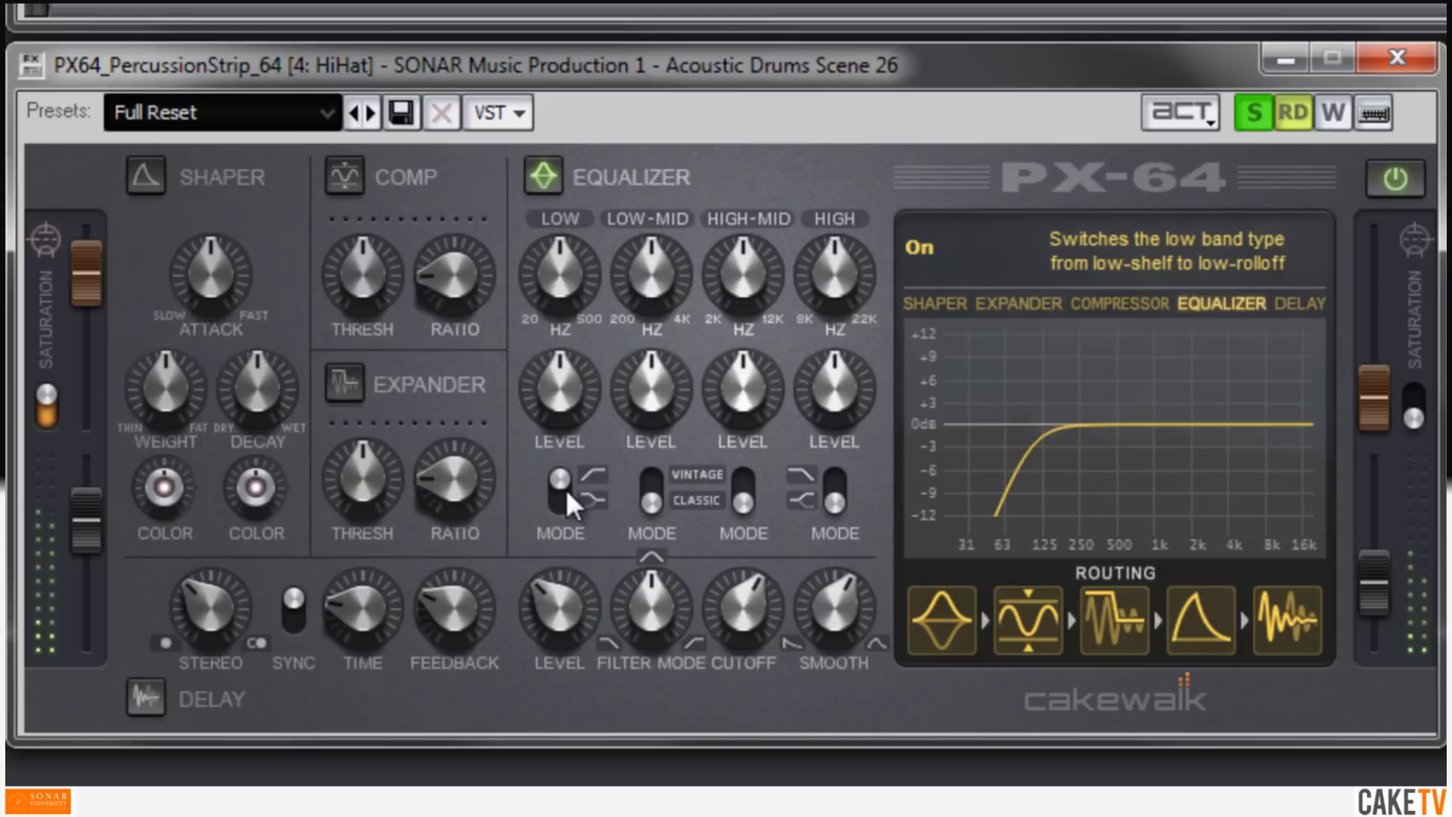
drag(540, 269, 538, 251)
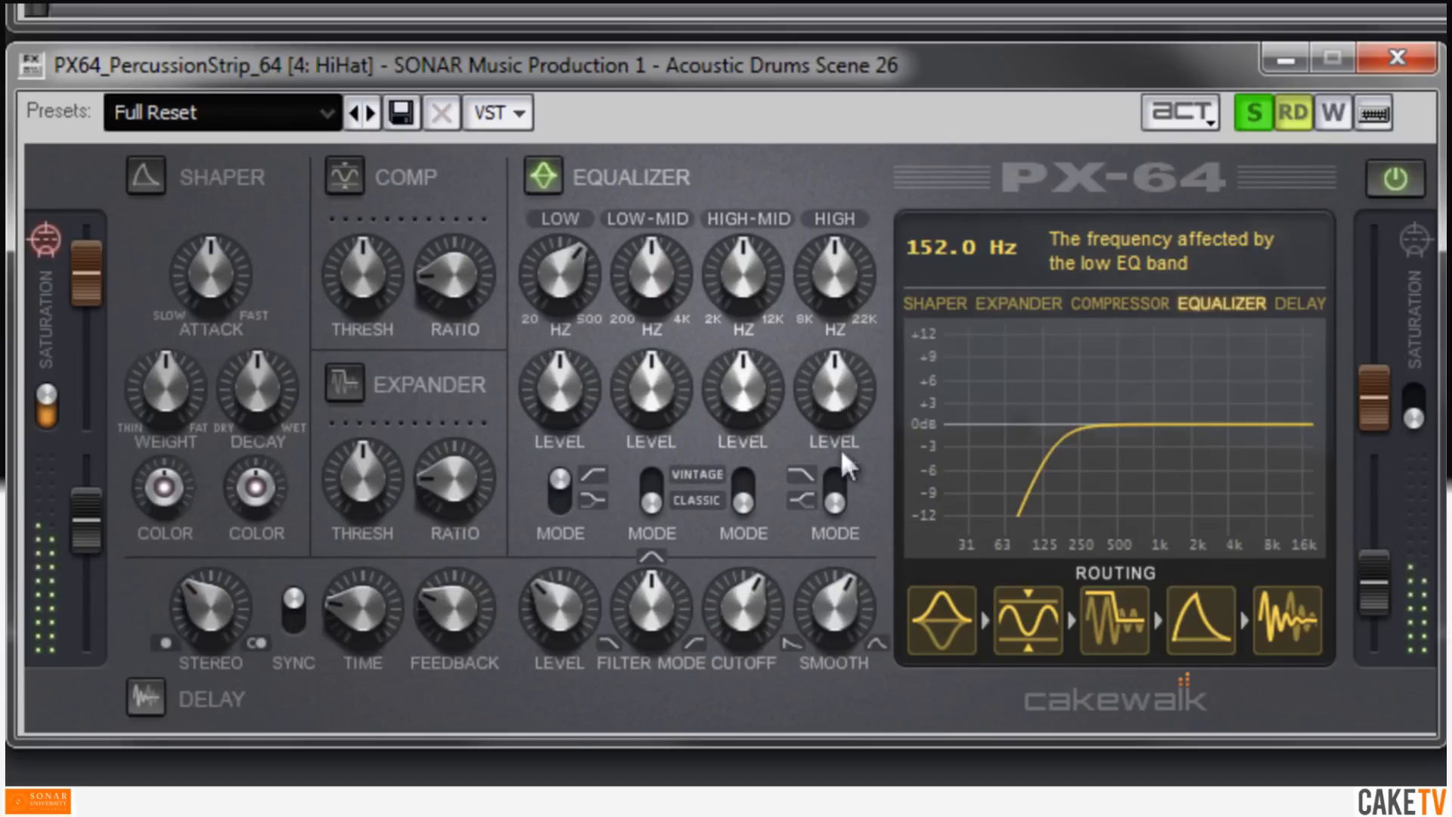
Step: Boost the HiHat PX-64's high EQ band by 1.1 dB and set its frequency to 9.99 kHz
drag(838, 380, 837, 368)
drag(826, 308, 836, 341)
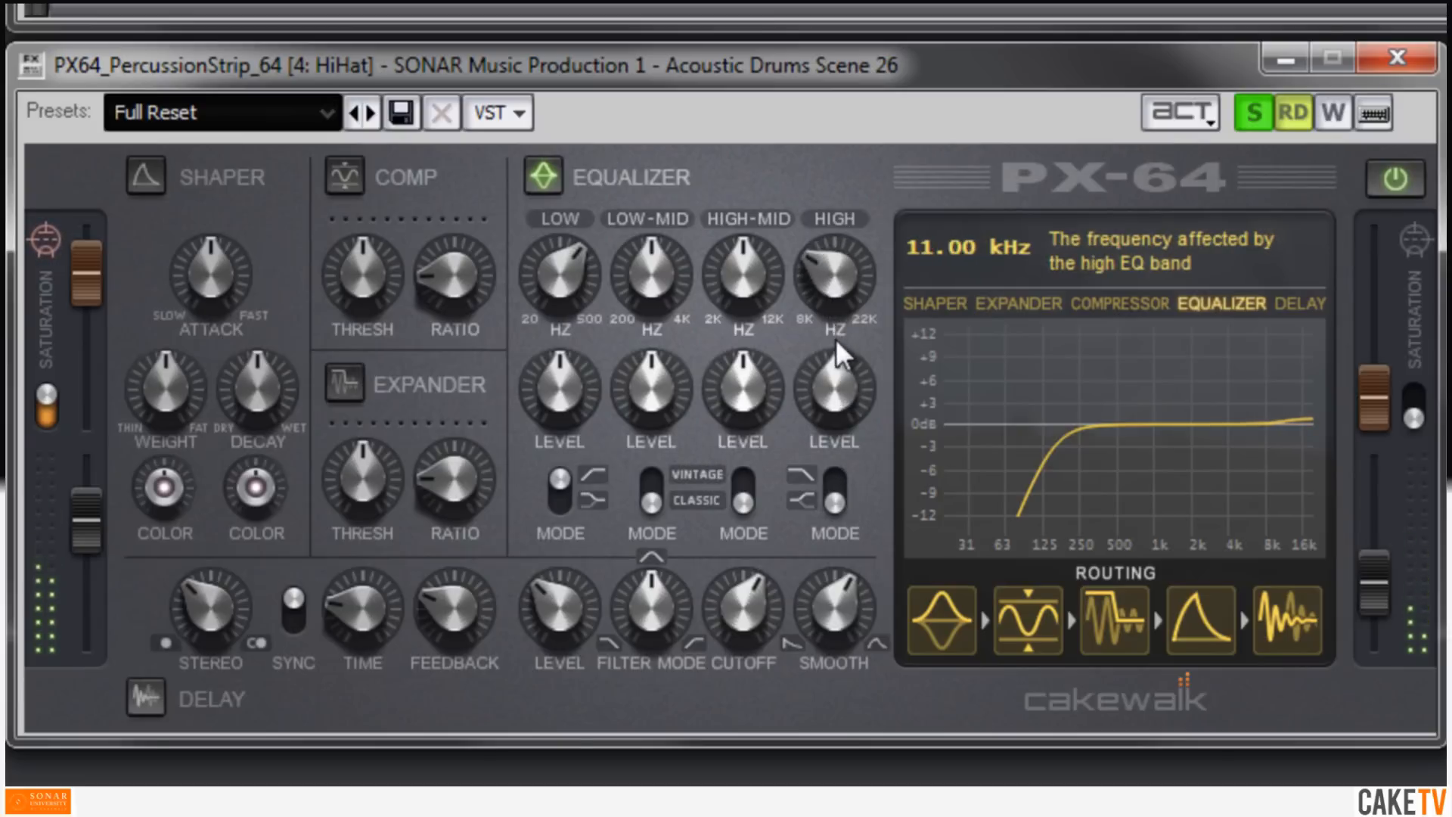
mouse_move(832, 415)
mouse_down()
mouse_move(833, 387)
mouse_move(834, 404)
mouse_up()
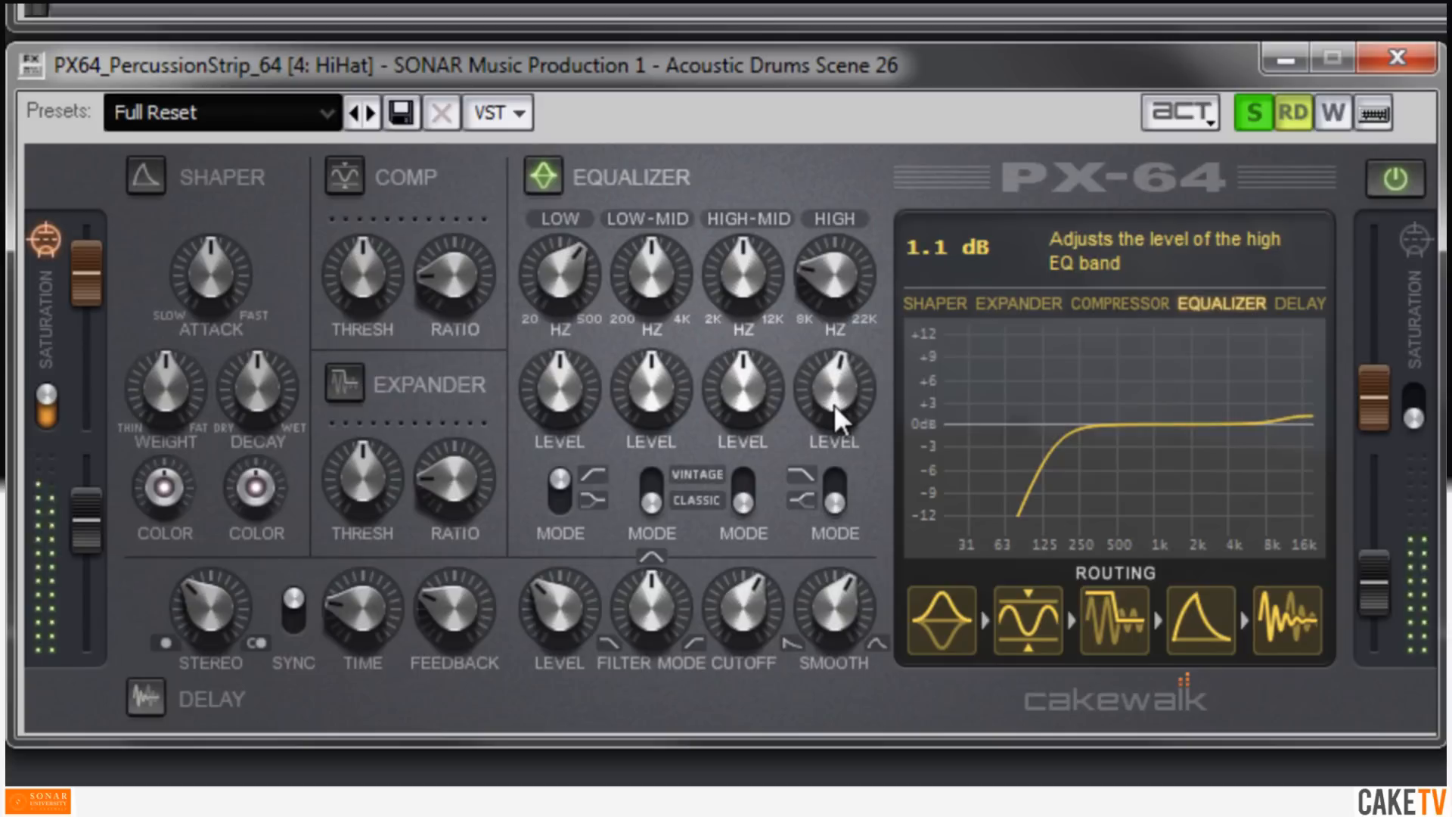
drag(833, 288, 829, 305)
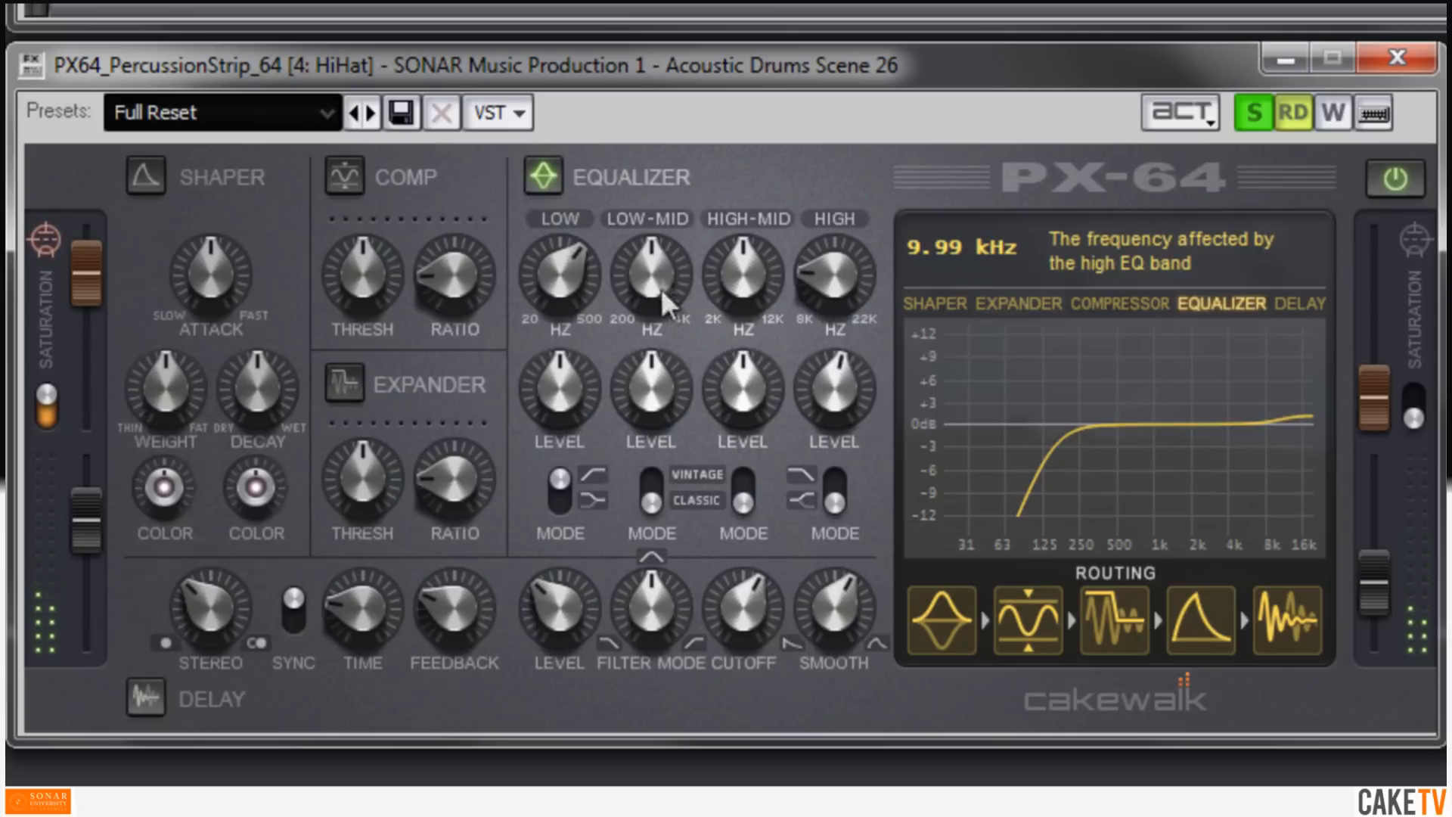
Step: Set the PX-64's high-mid EQ band to 3.95 kHz in Vintage mode and cut its level to -1.9 dB
drag(730, 280, 732, 321)
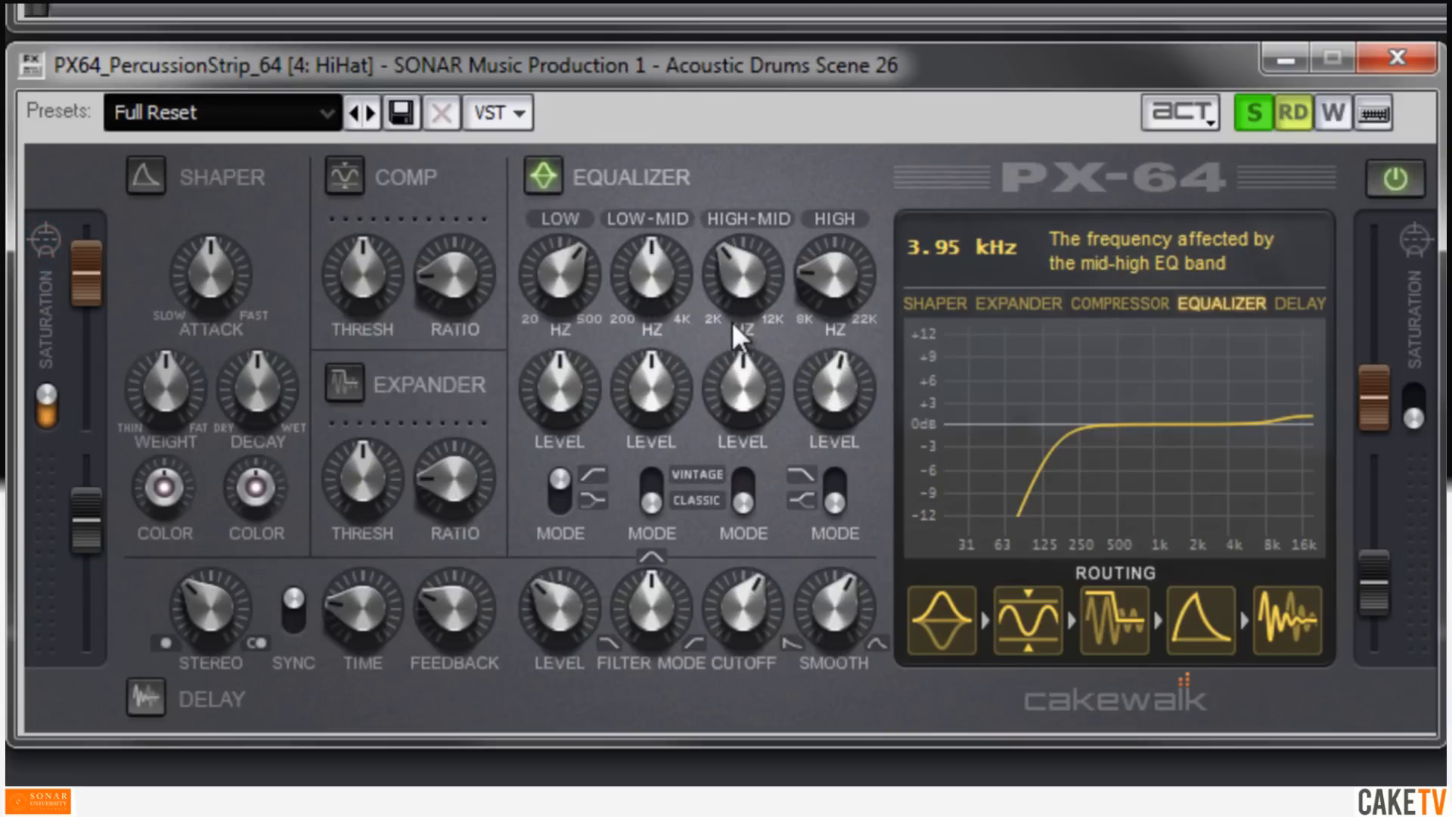
click(738, 485)
mouse_move(749, 392)
mouse_down()
mouse_move(756, 434)
mouse_move(756, 416)
mouse_up()
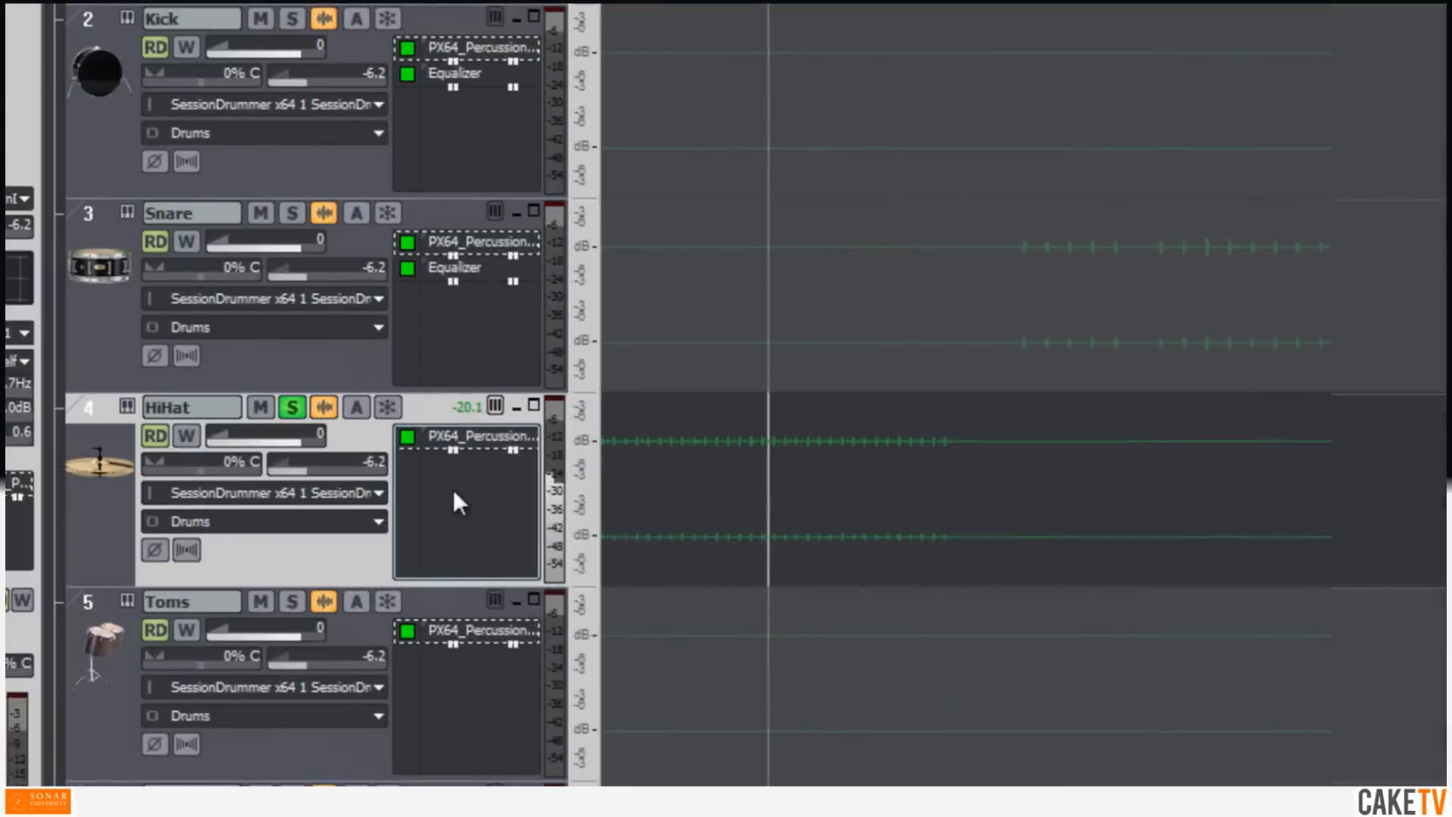
Step: Insert a Sonitus:fx Equalizer in the HiHat track's effects bin and move its window clear of the PX-64
right_click(452, 489)
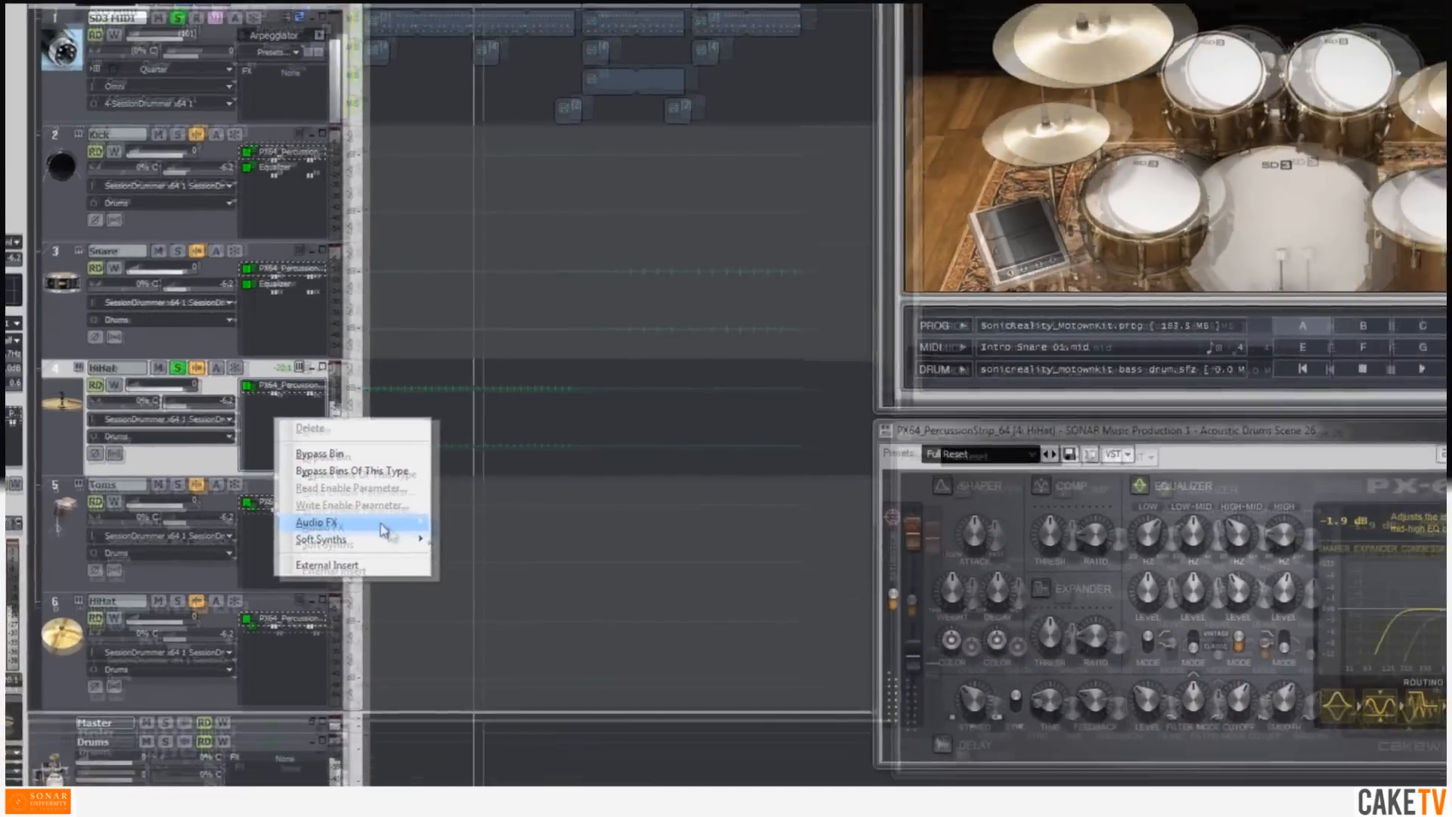
mouse_move(484, 636)
mouse_move(475, 610)
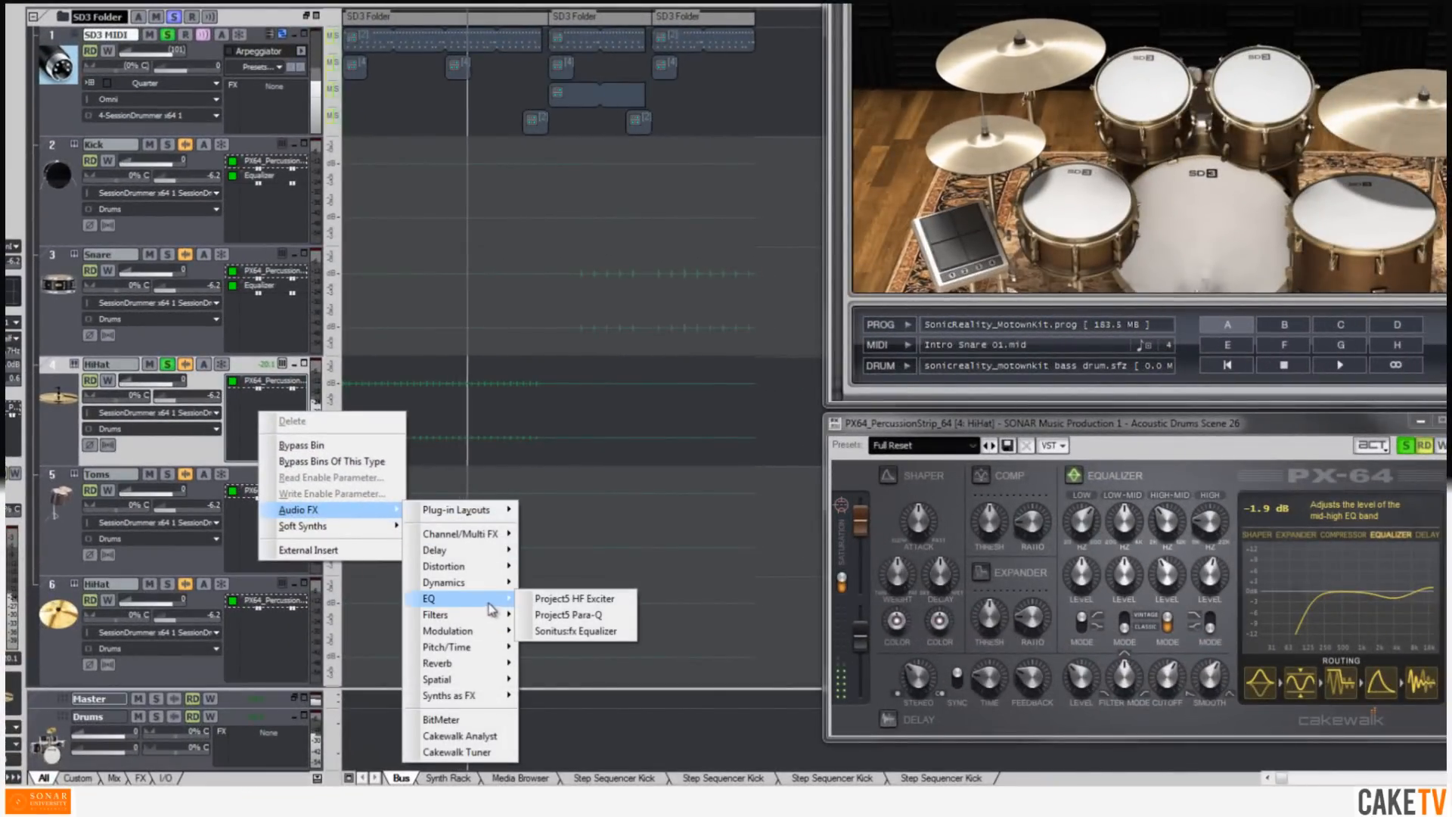
click(575, 631)
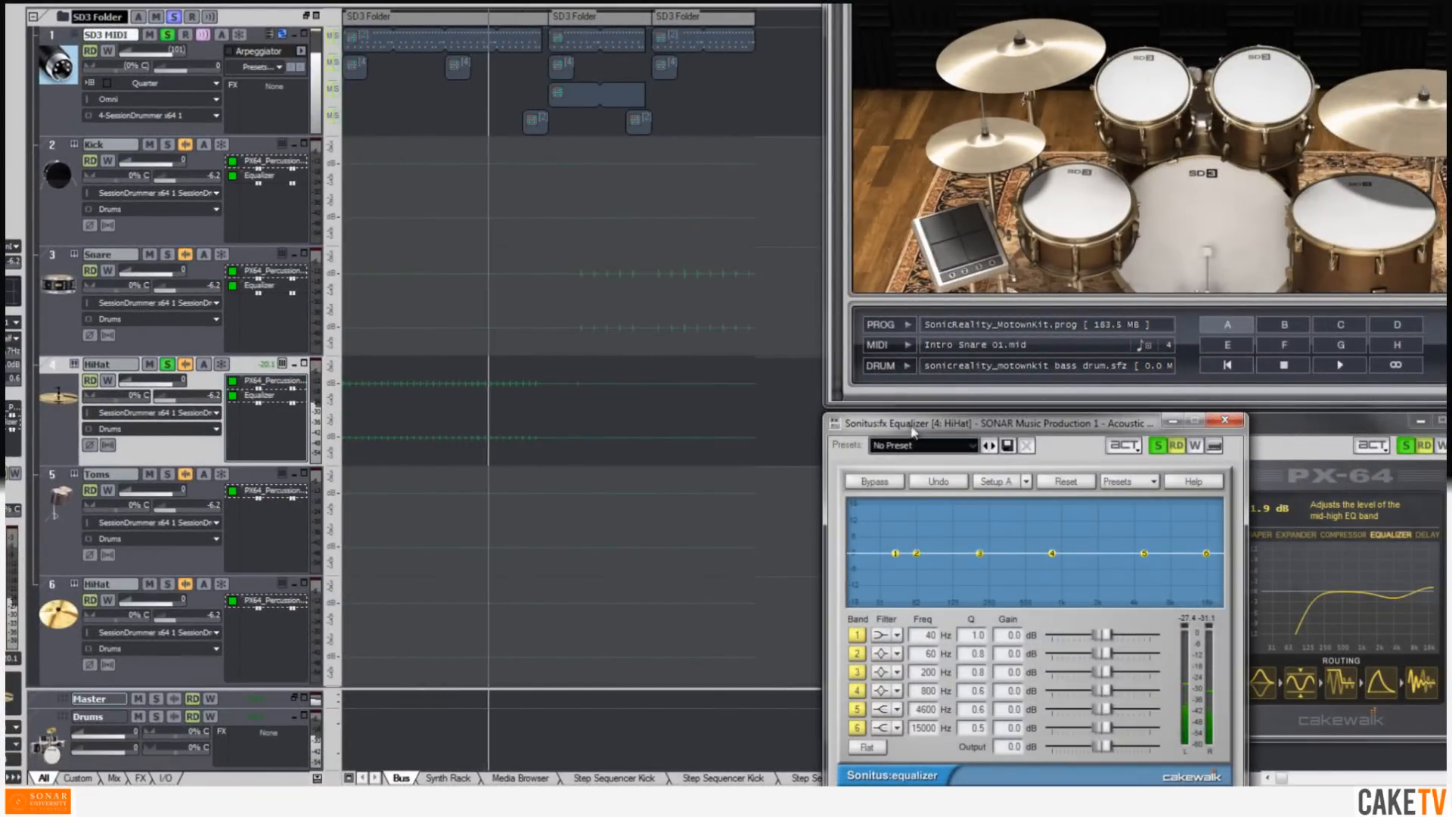
drag(915, 424, 492, 371)
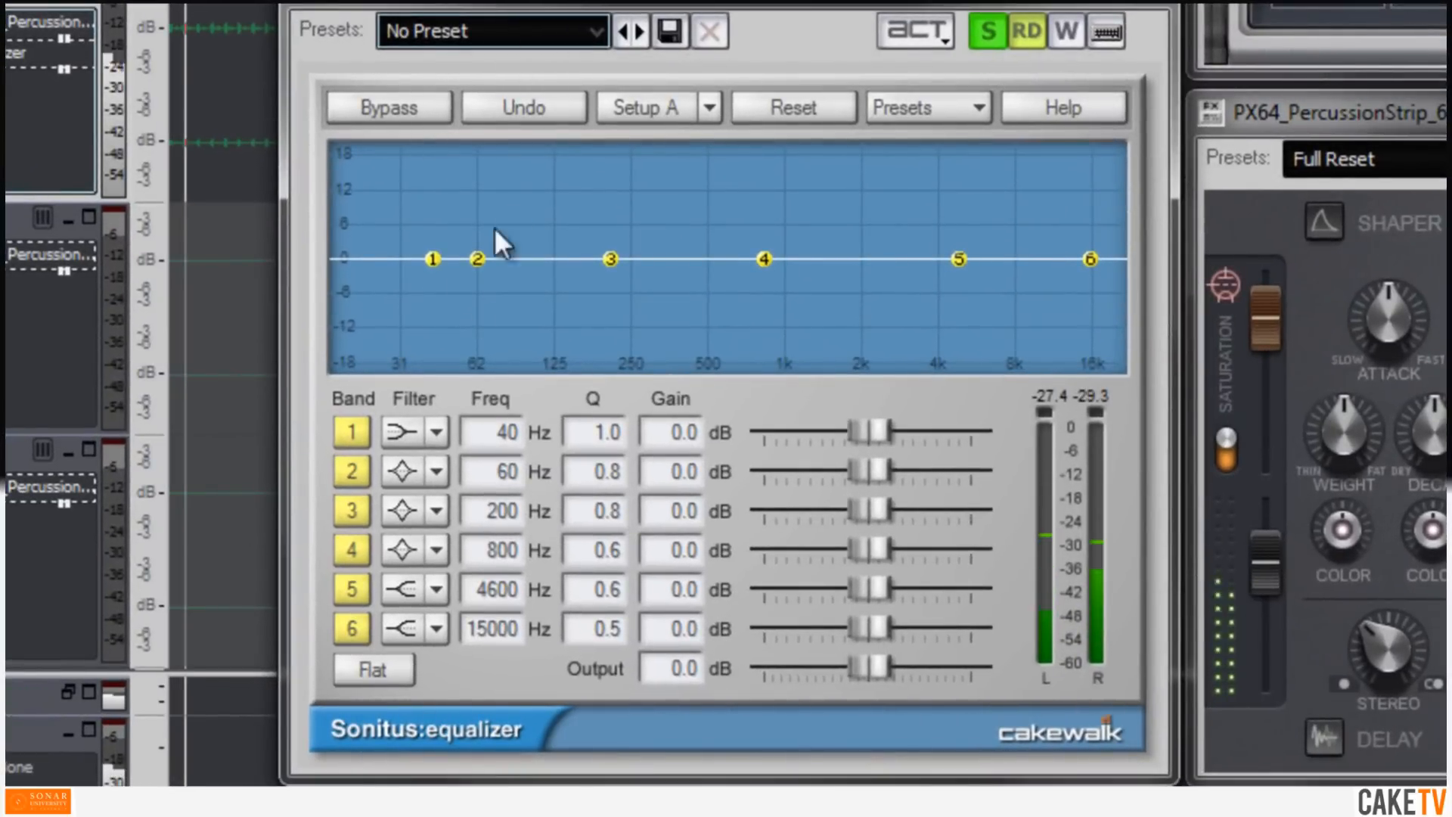
Step: Set the HiHat equalizer's band 4 to Q 7.6 and 18.0 dB gain, then sweep its frequency, stopping at 626 Hz
drag(614, 548, 611, 428)
drag(870, 550, 1242, 529)
drag(753, 149, 593, 50)
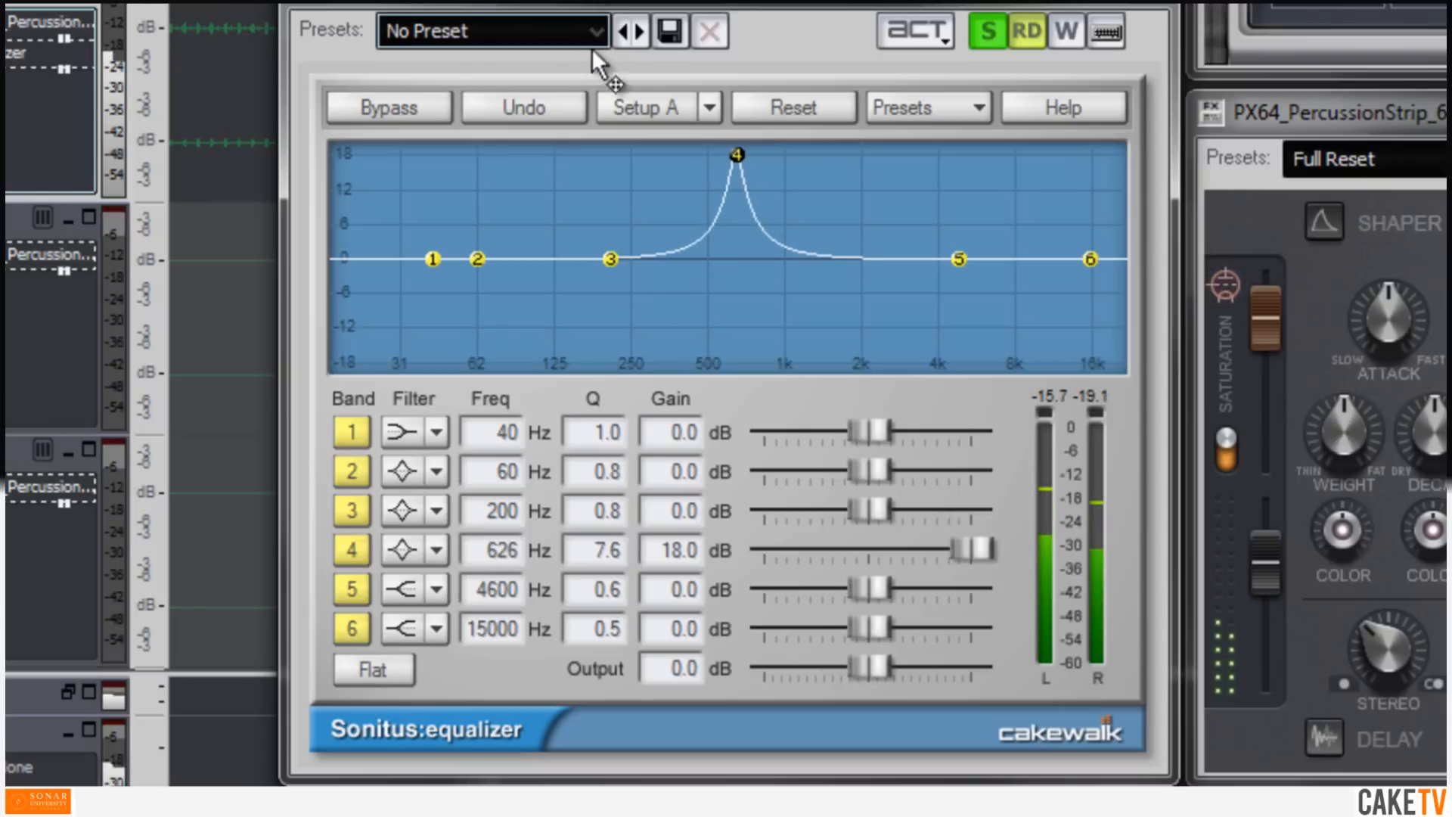
Step: Narrow band 4 to Q 19.2 at 625 Hz, cut its gain to -18.0 dB, and compare with the equalizer bypassed
drag(590, 550, 584, 446)
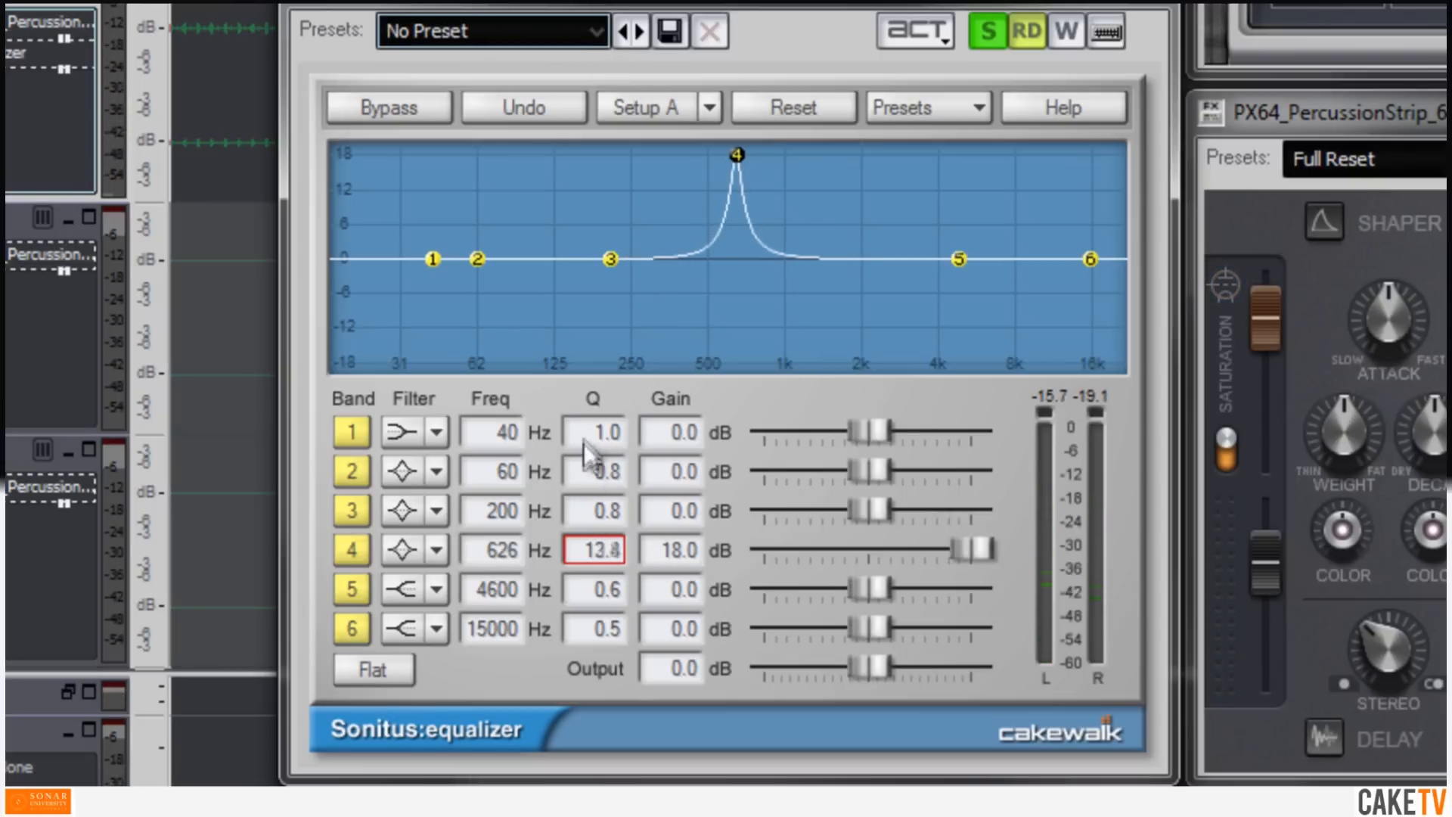
key(space)
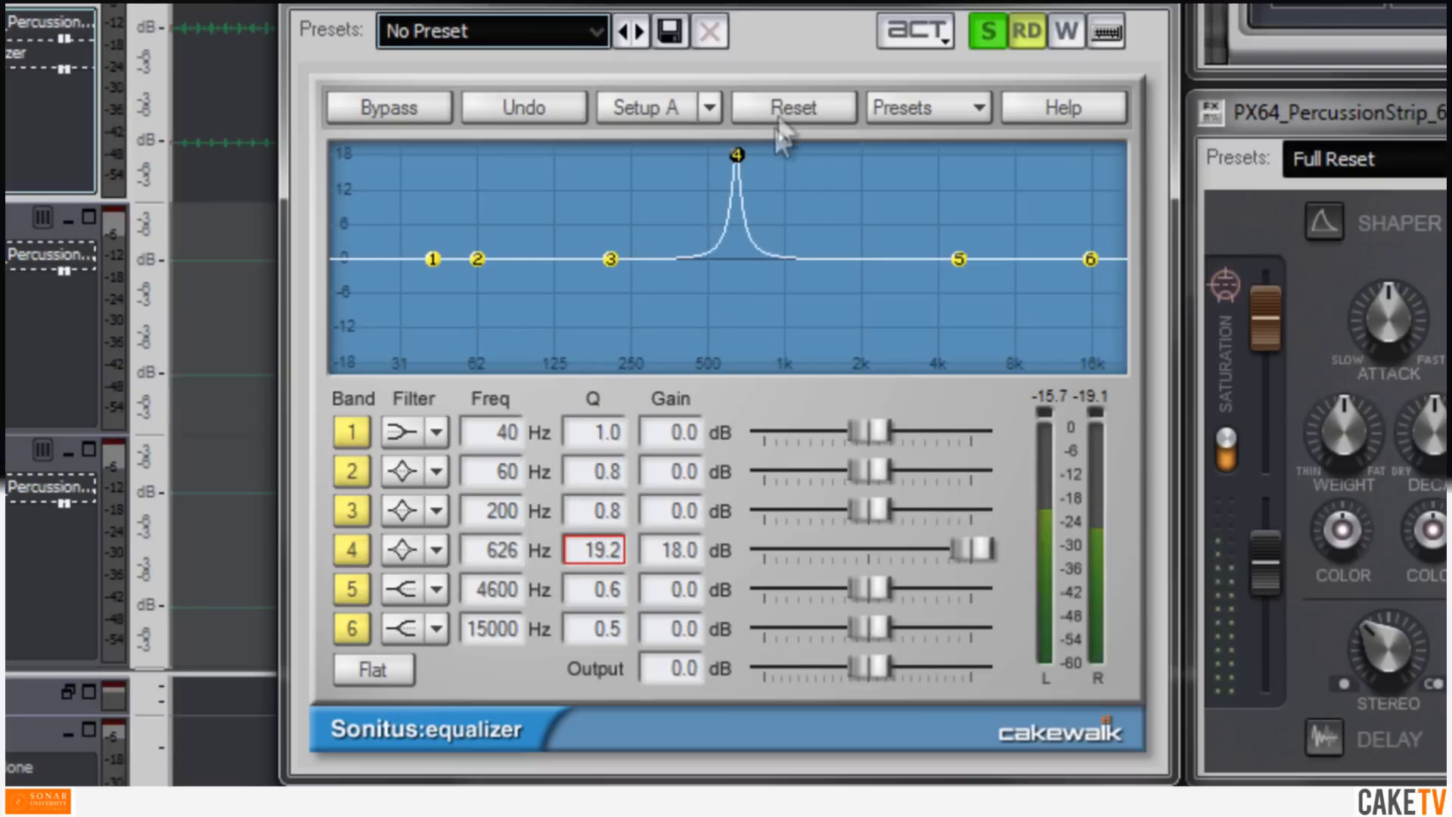
click(737, 155)
drag(736, 152, 737, 120)
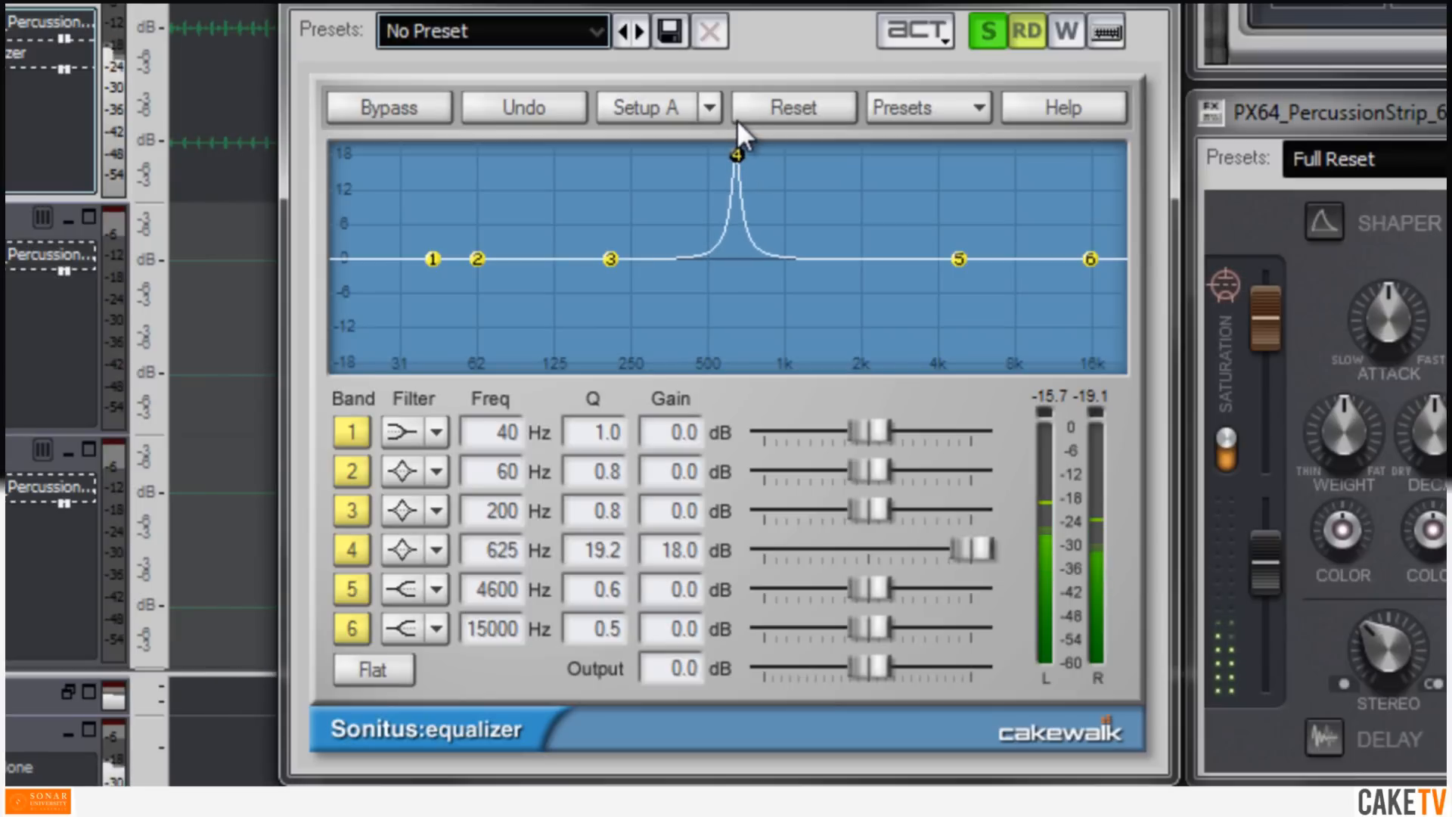
drag(970, 543, 151, 487)
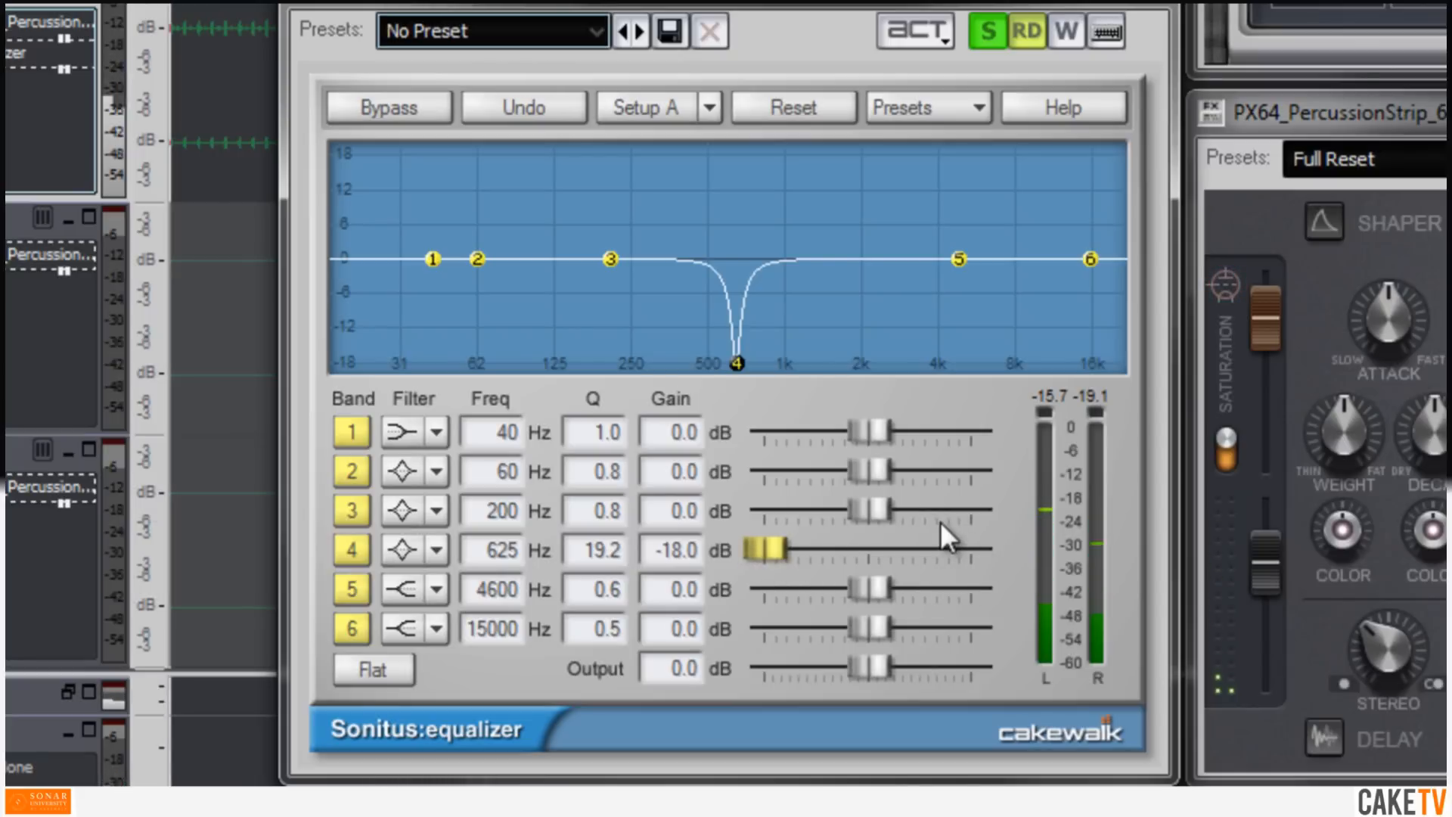
click(373, 108)
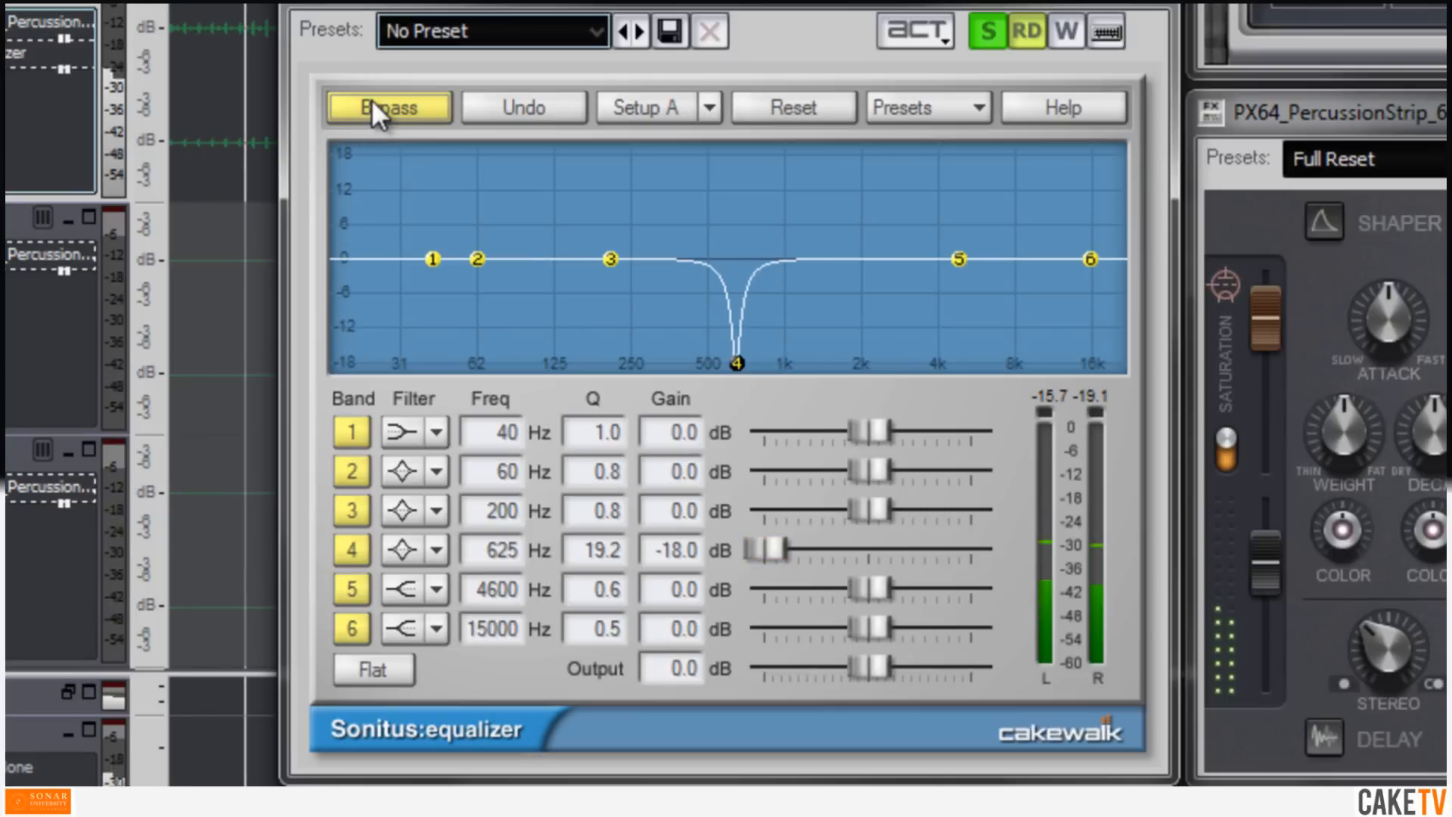
click(372, 102)
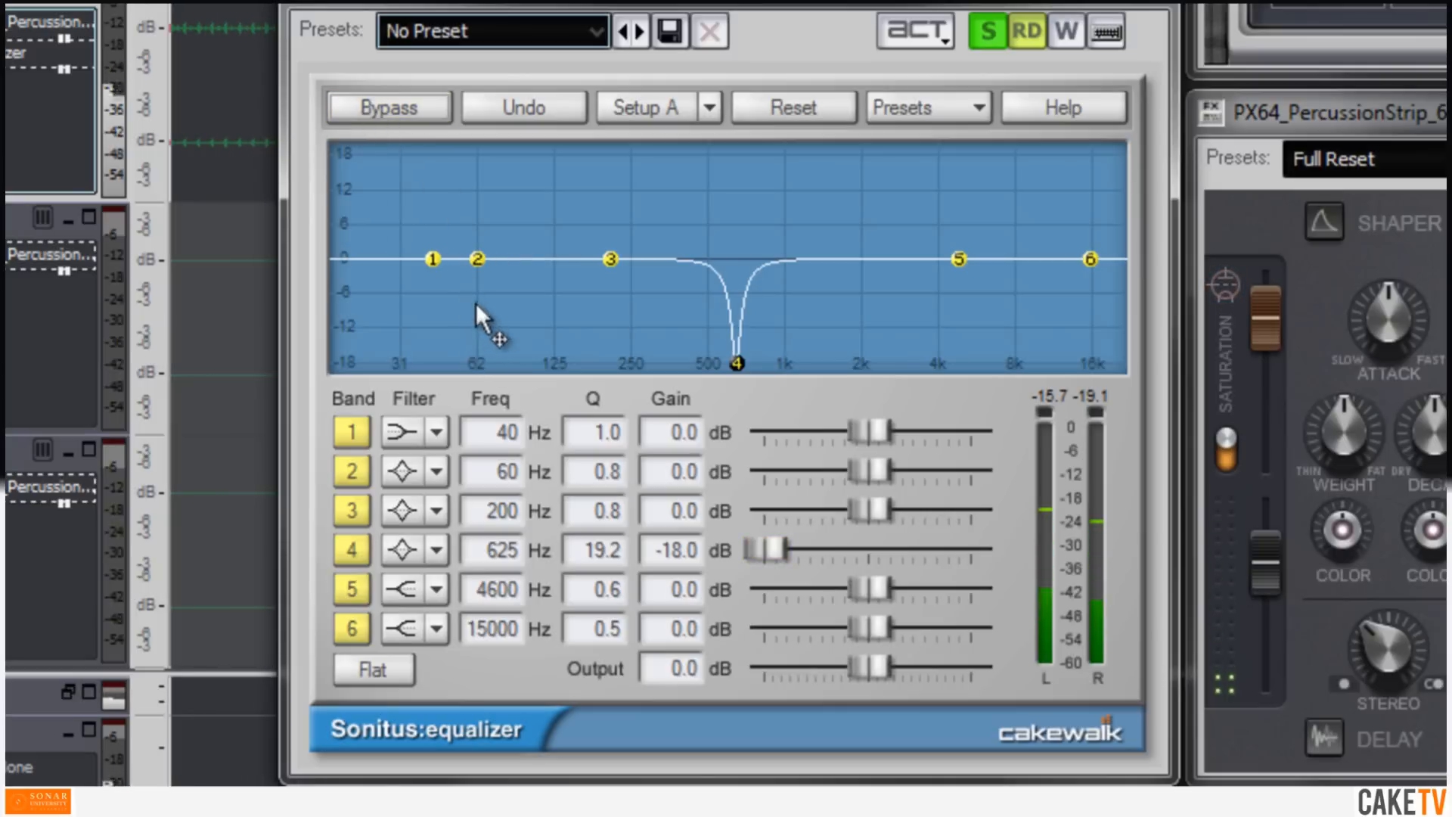
Step: Set band 2 to Q 11.9 and 18.0 dB gain, and sweep its frequency upward, settling at 158 Hz
drag(477, 258, 505, 30)
drag(590, 472, 583, 402)
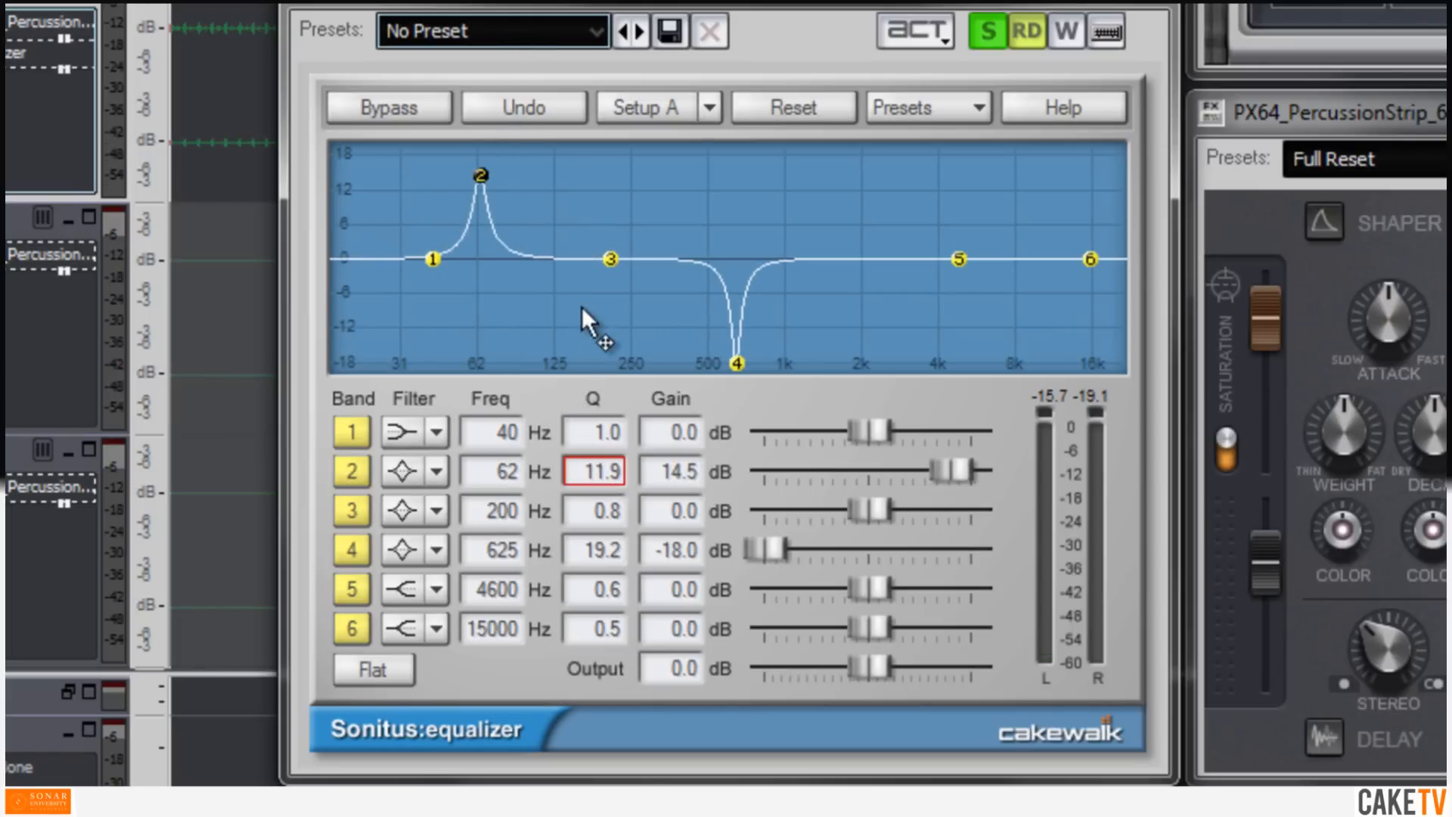
drag(480, 176, 1014, 23)
mouse_move(590, 155)
mouse_down()
mouse_move(628, 154)
mouse_move(402, 154)
mouse_move(645, 154)
mouse_move(575, 154)
mouse_up()
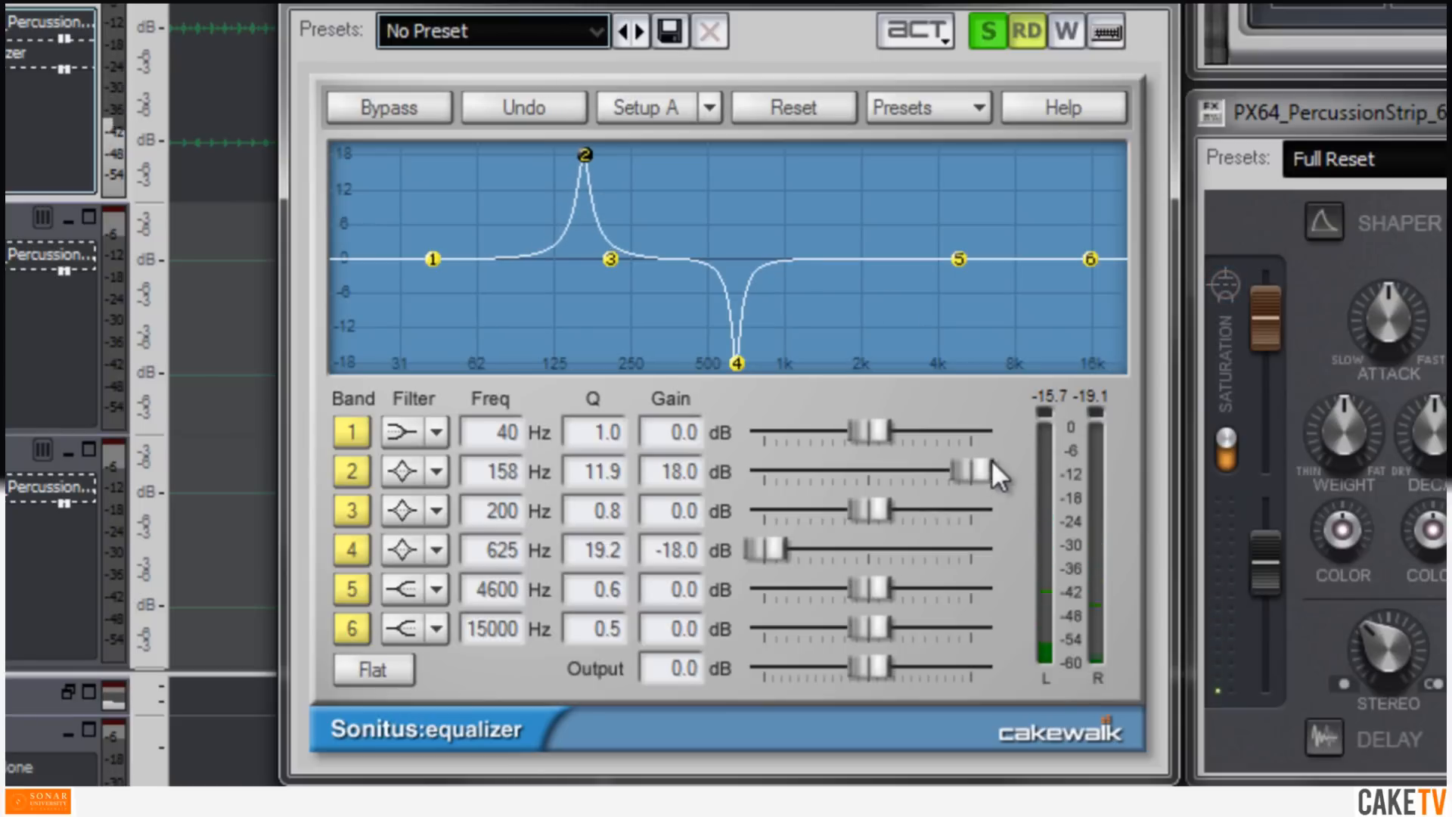
Step: Cut band 2's gain to -18.0 dB, then bypass and restore the HiHat equalizer to compare
drag(986, 463, 121, 451)
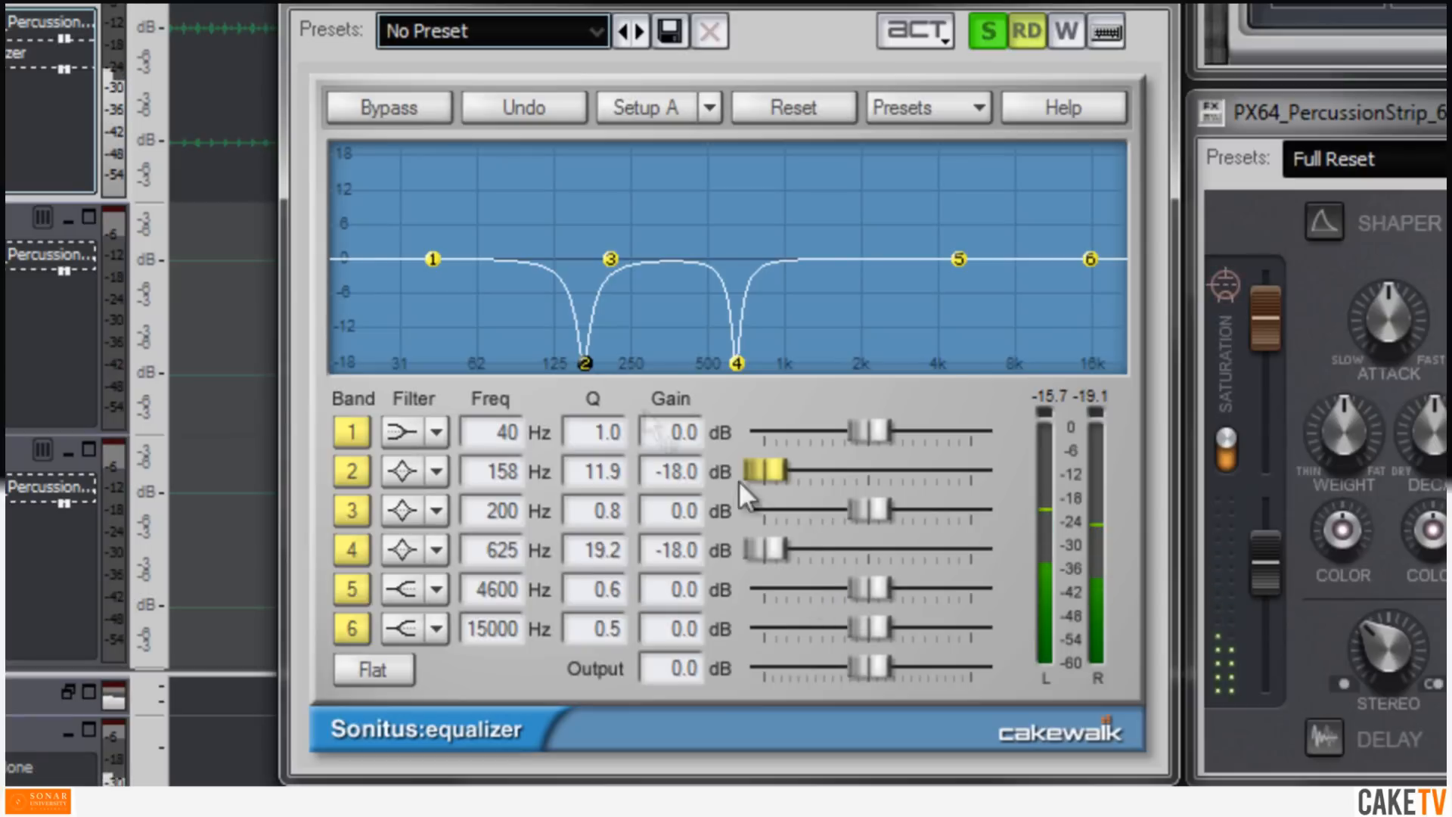
click(382, 107)
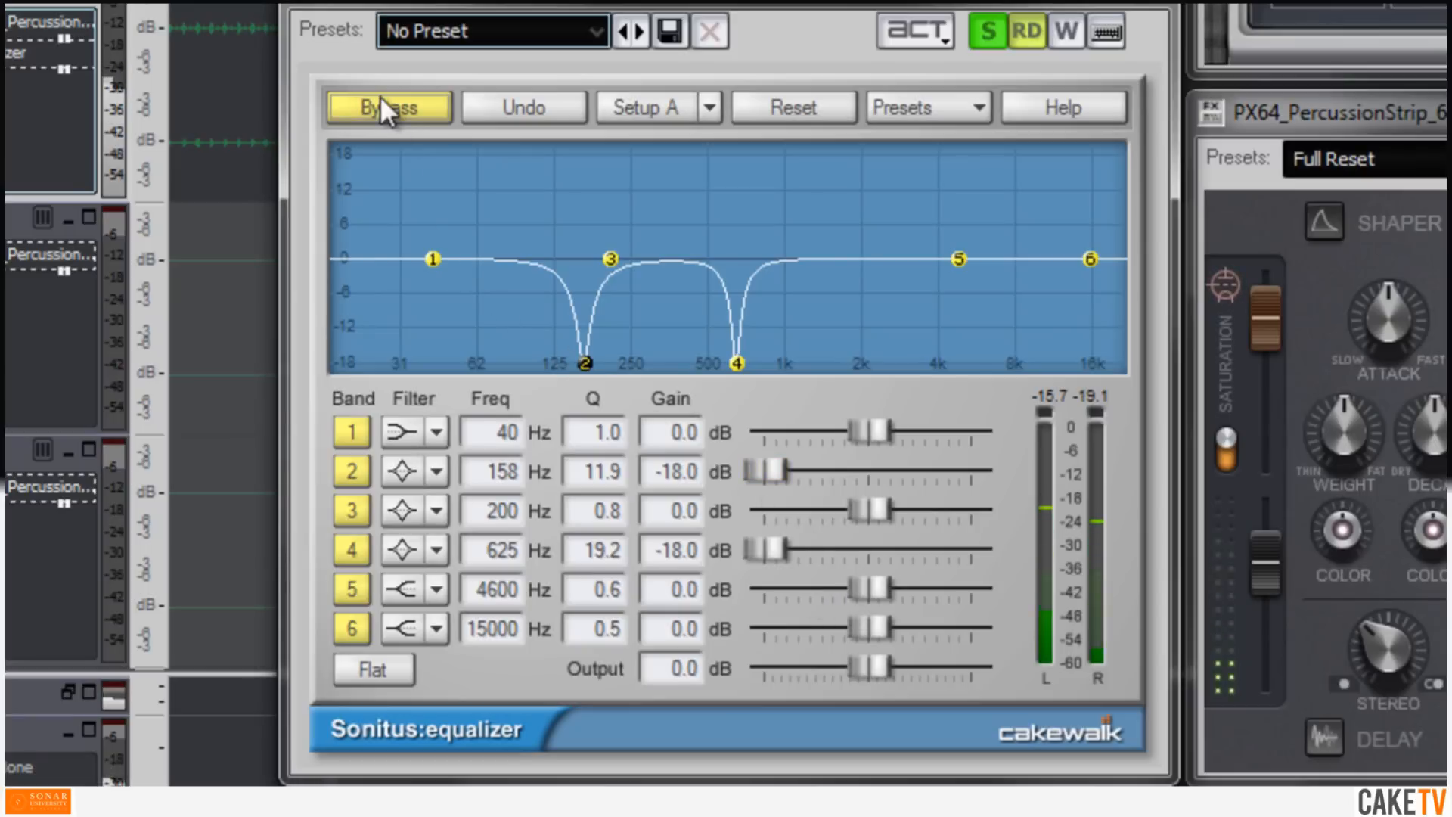
click(379, 97)
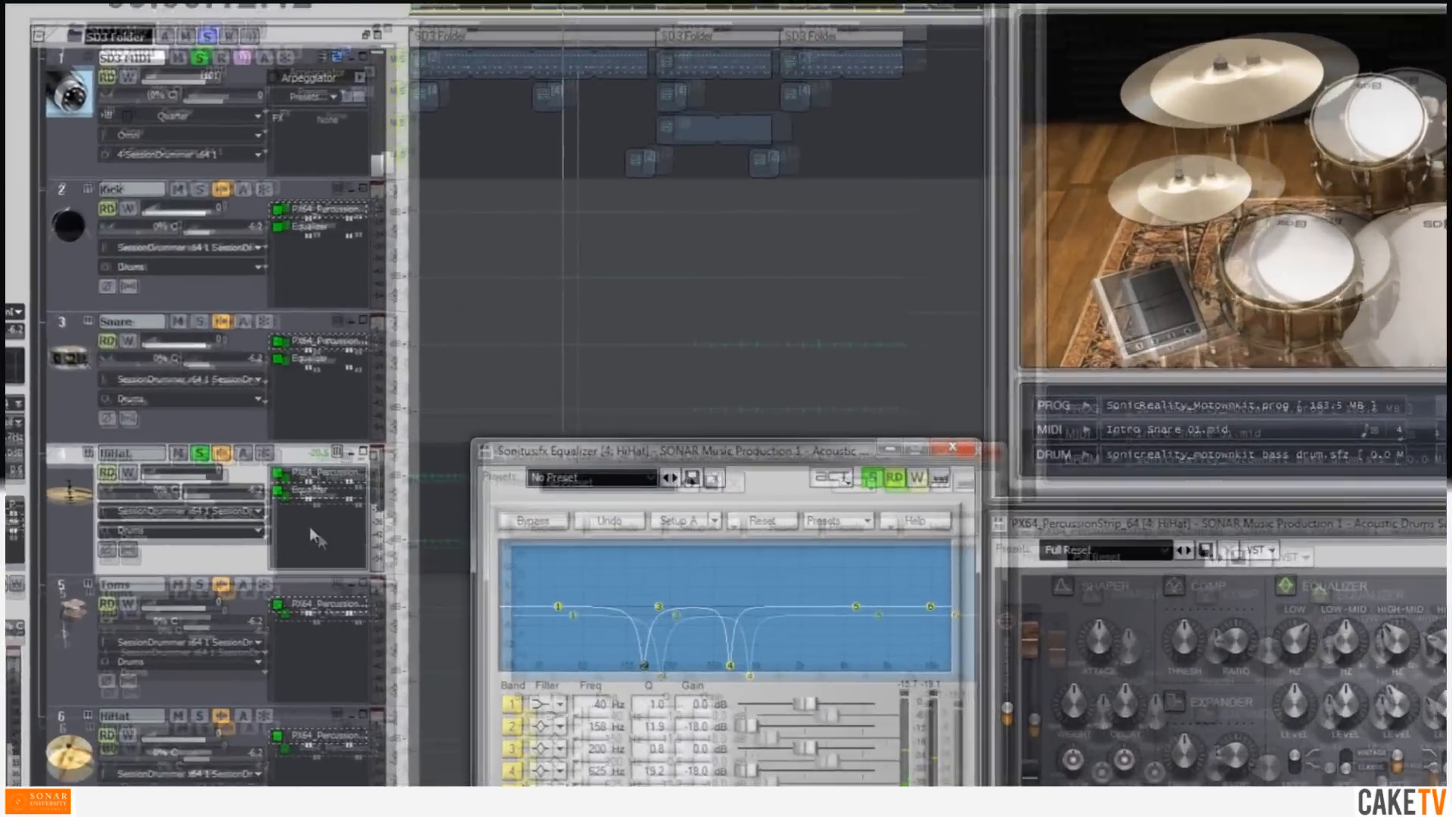
Step: Bypass and restore the HiHat track's effects bin to compare the processed and dry sound
right_click(232, 463)
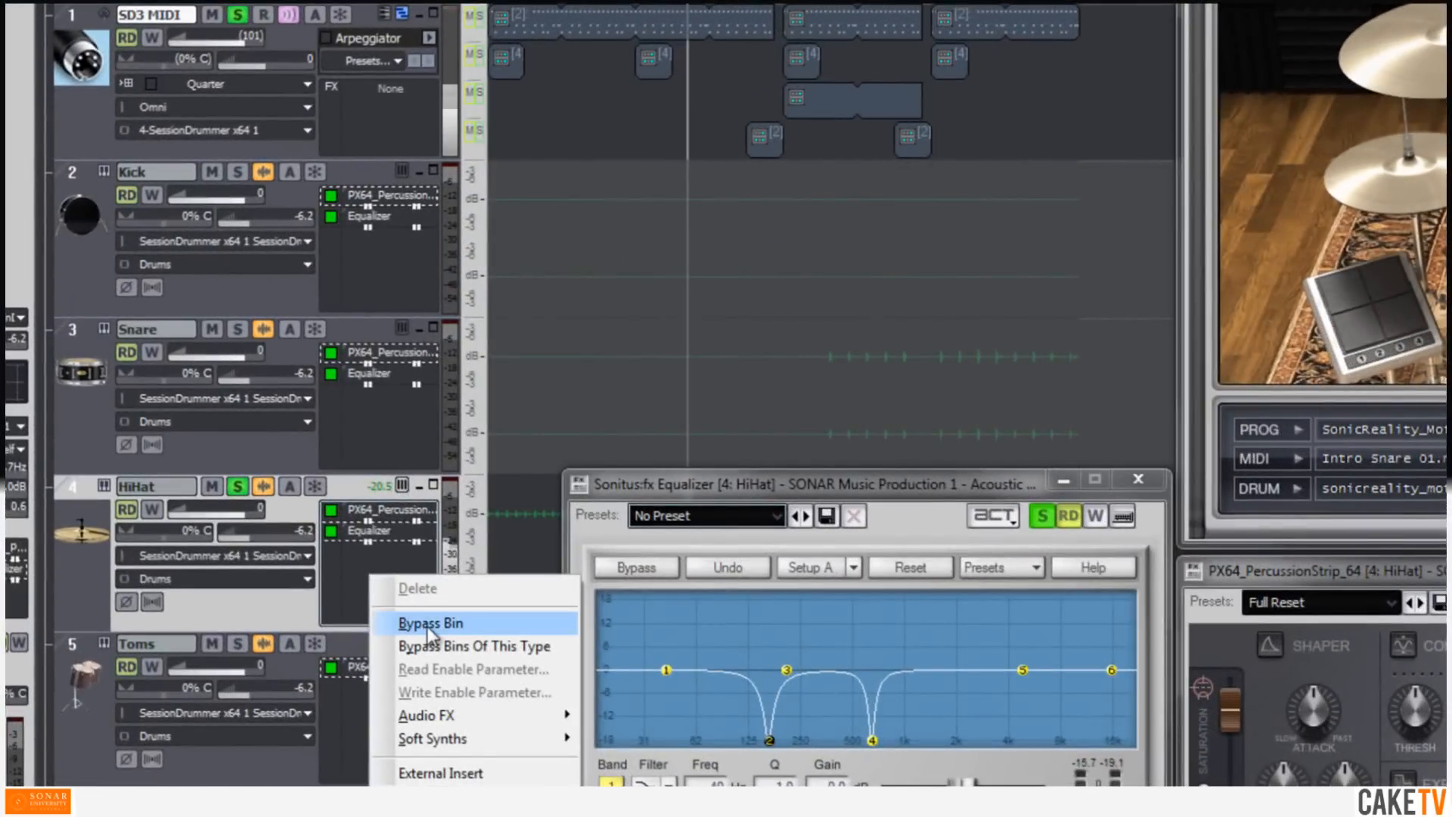
click(429, 624)
right_click(387, 569)
click(429, 614)
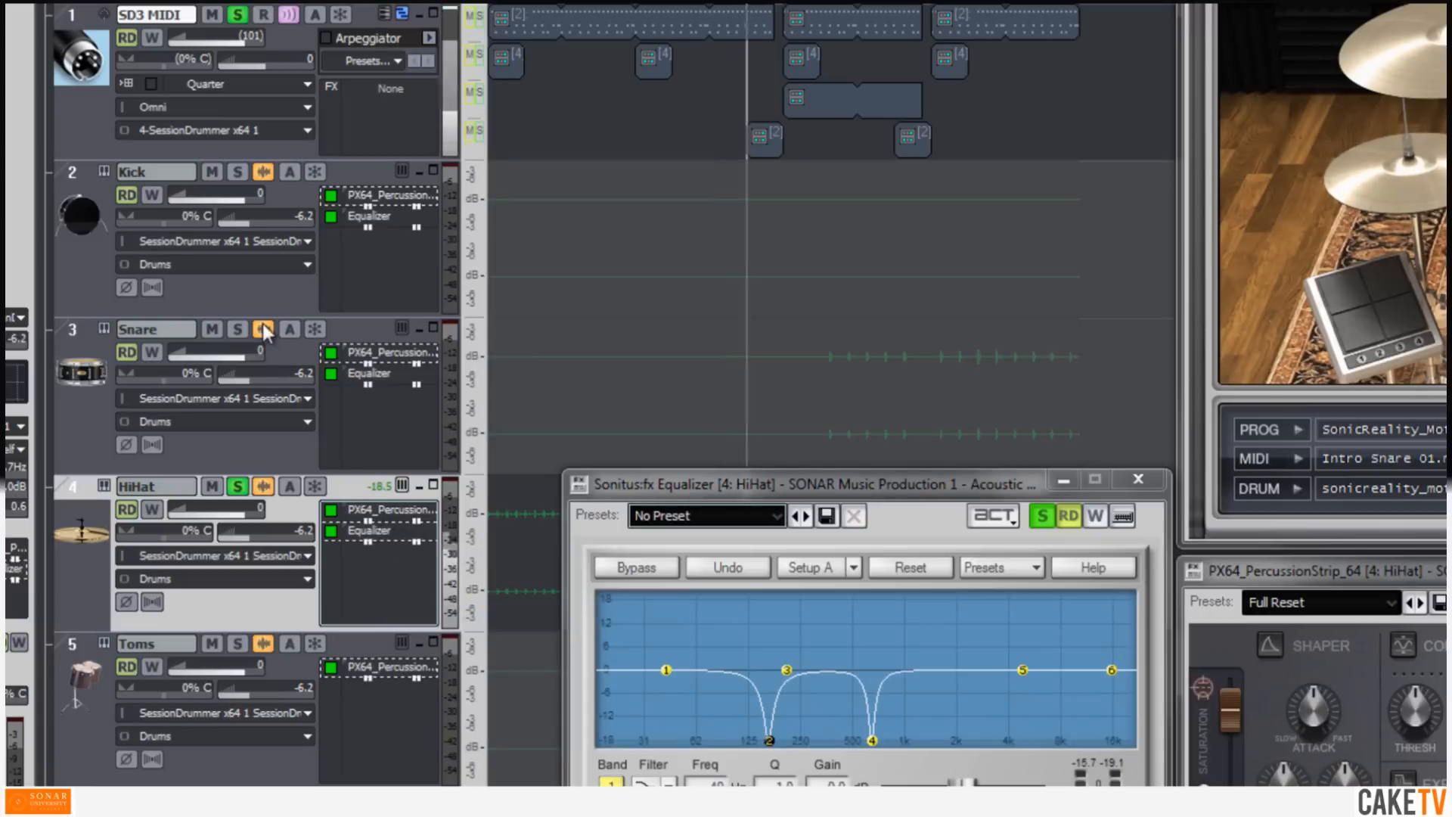
Step: Set the HiHat volume to -4.8 while soloing the Snare and Kick with it, then close the HiHat effect windows
click(238, 328)
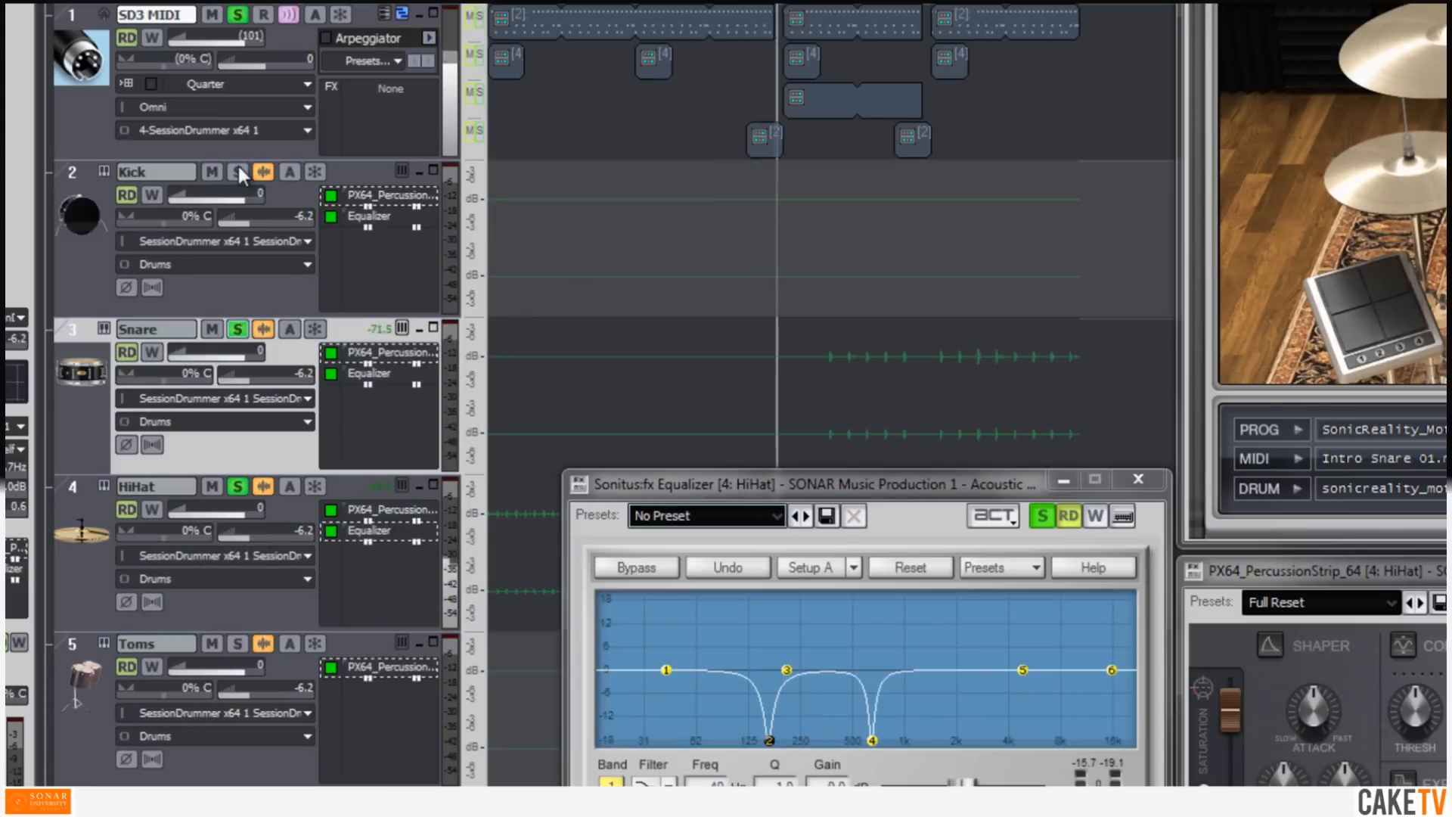
click(238, 173)
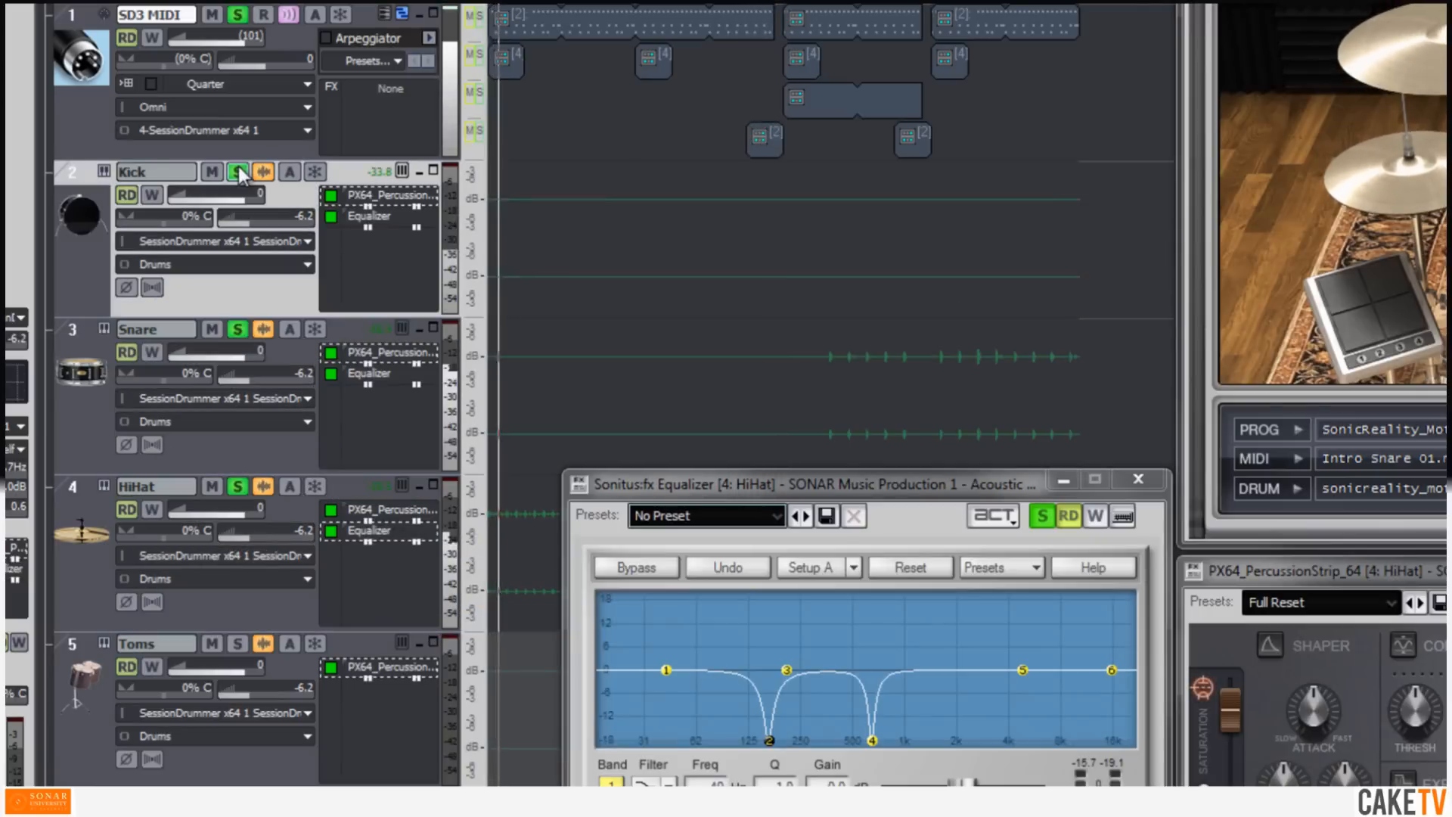
drag(248, 510, 250, 512)
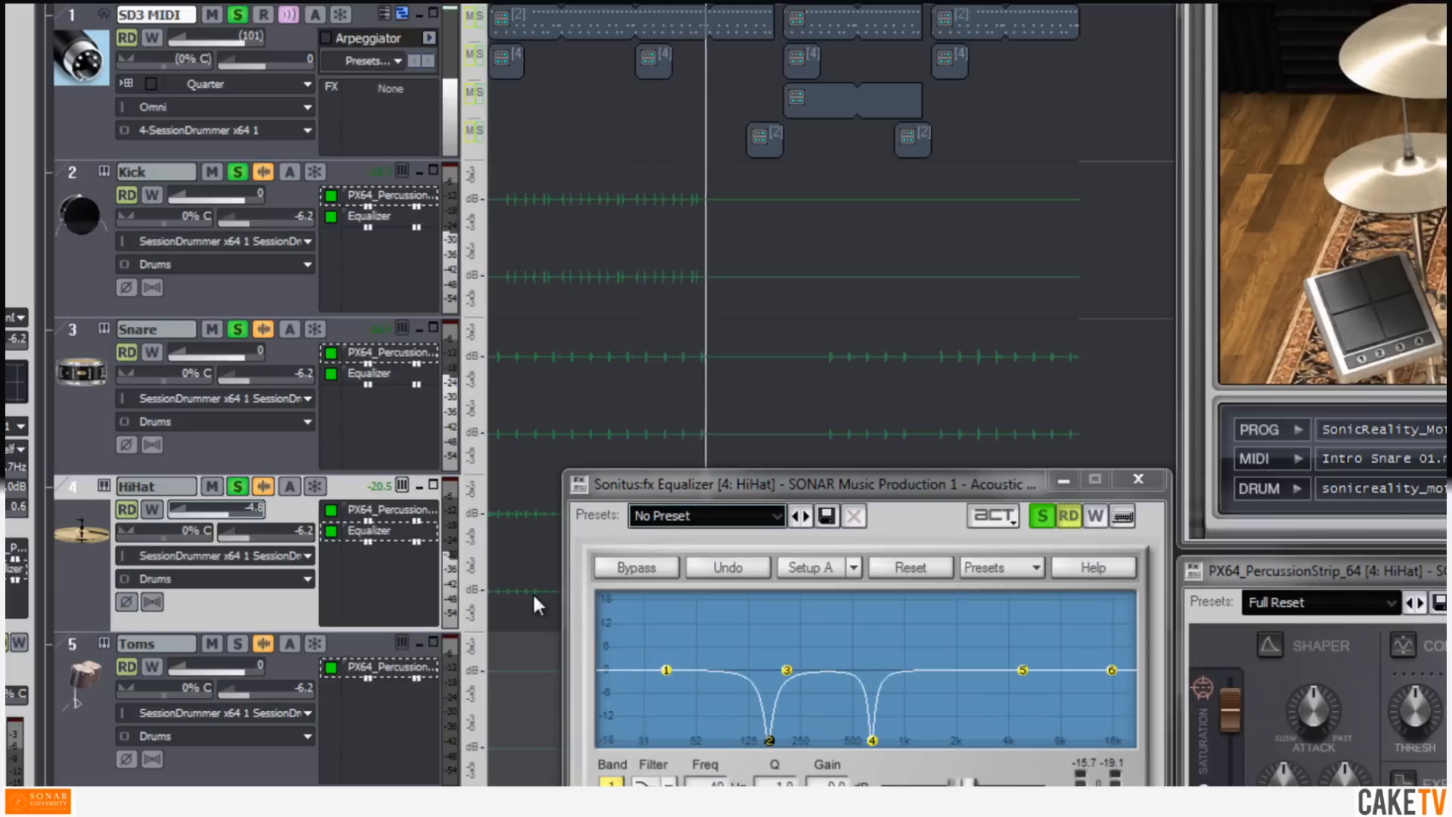
key(space)
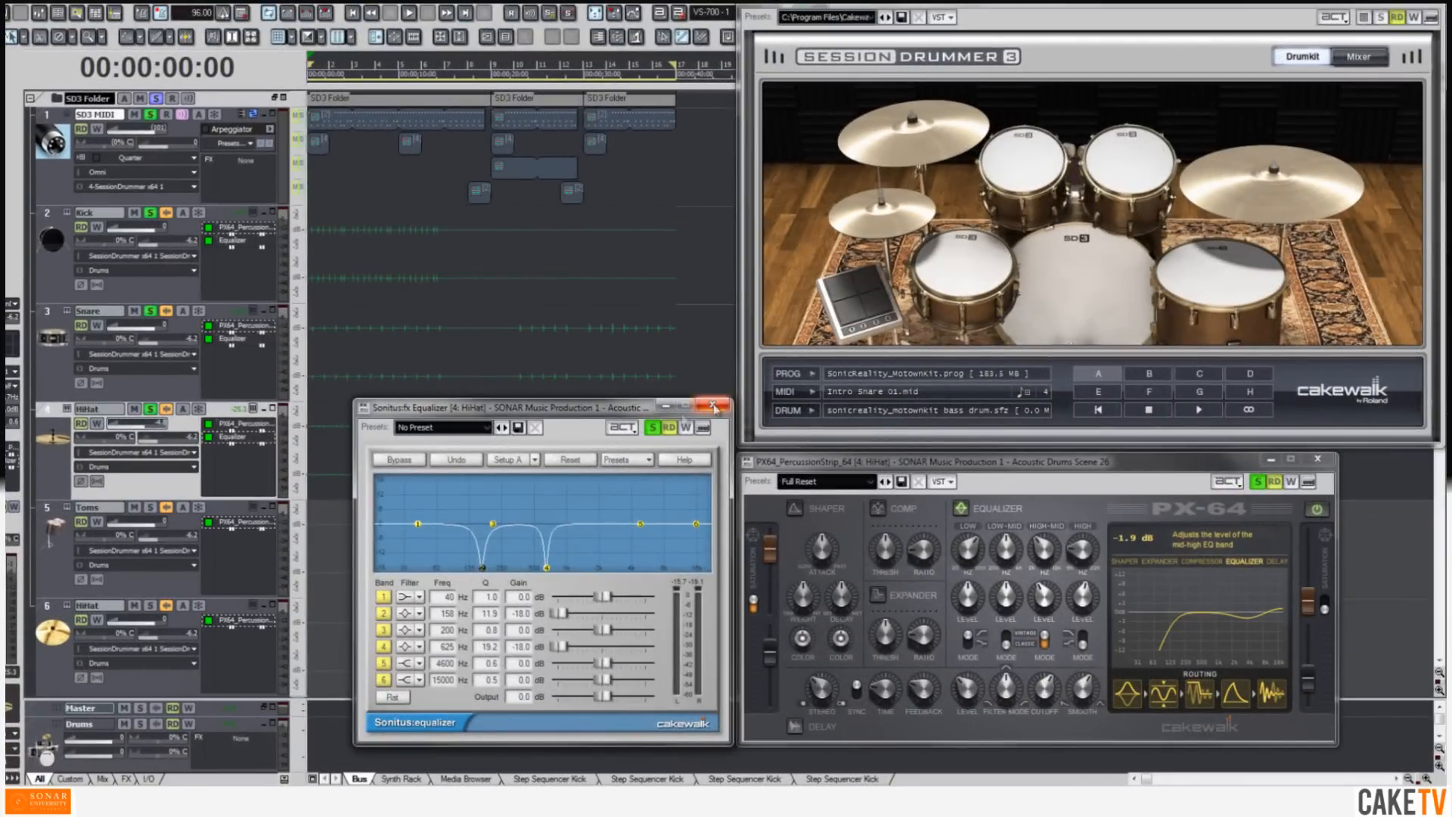
click(712, 405)
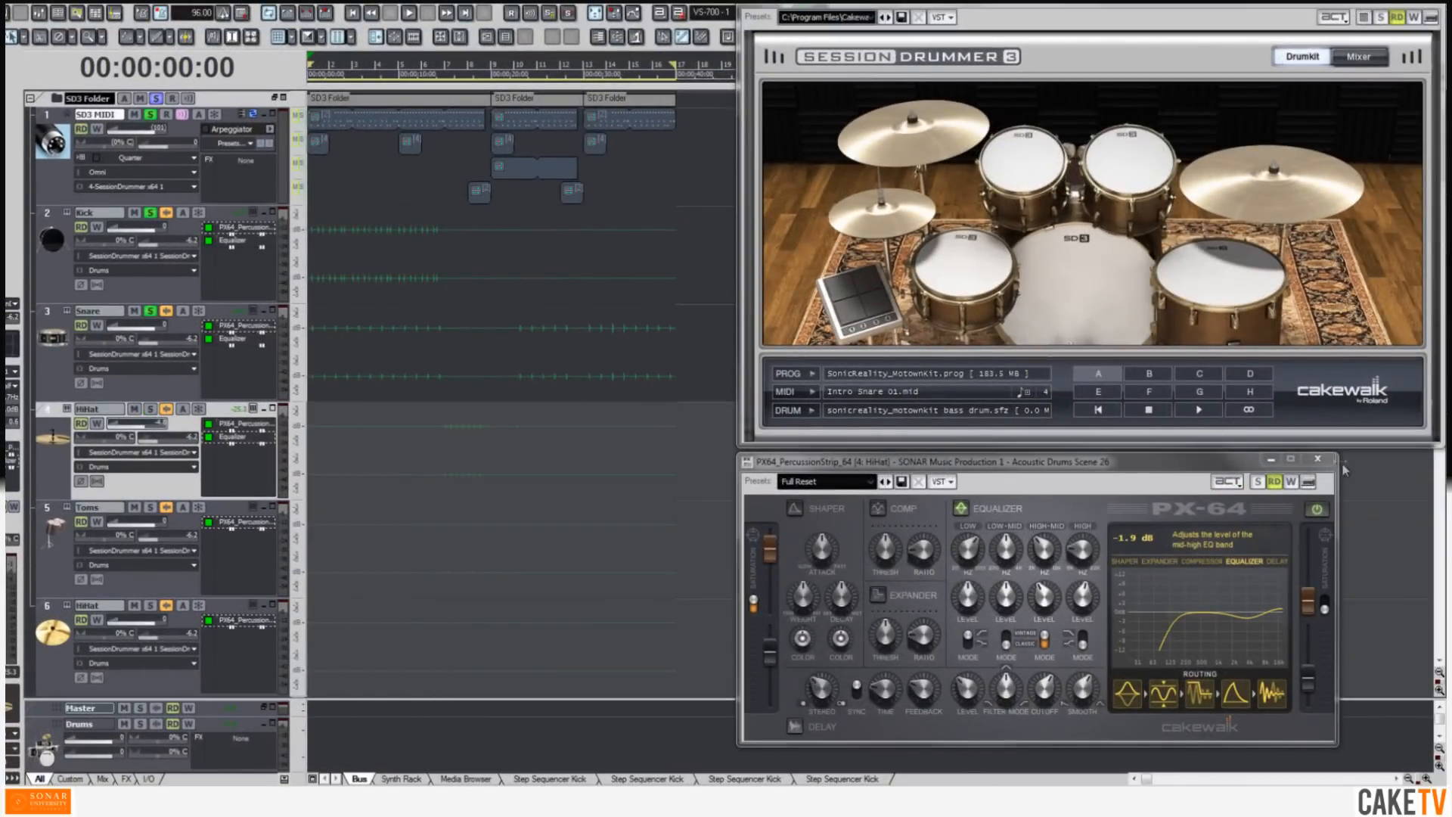
click(1318, 459)
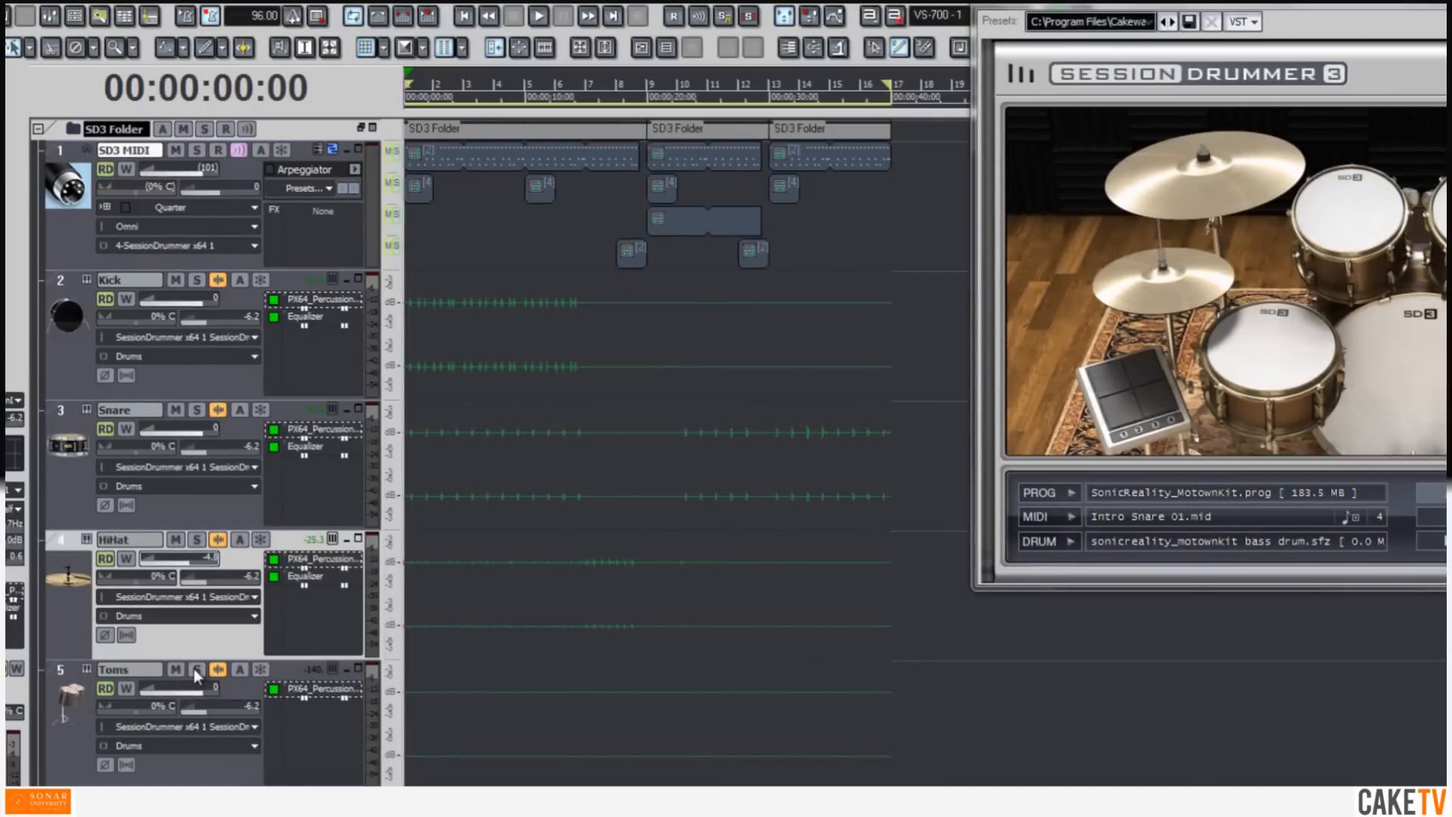
Step: Solo the Toms track and loop playback over the tom fill clip in measure 8
click(149, 507)
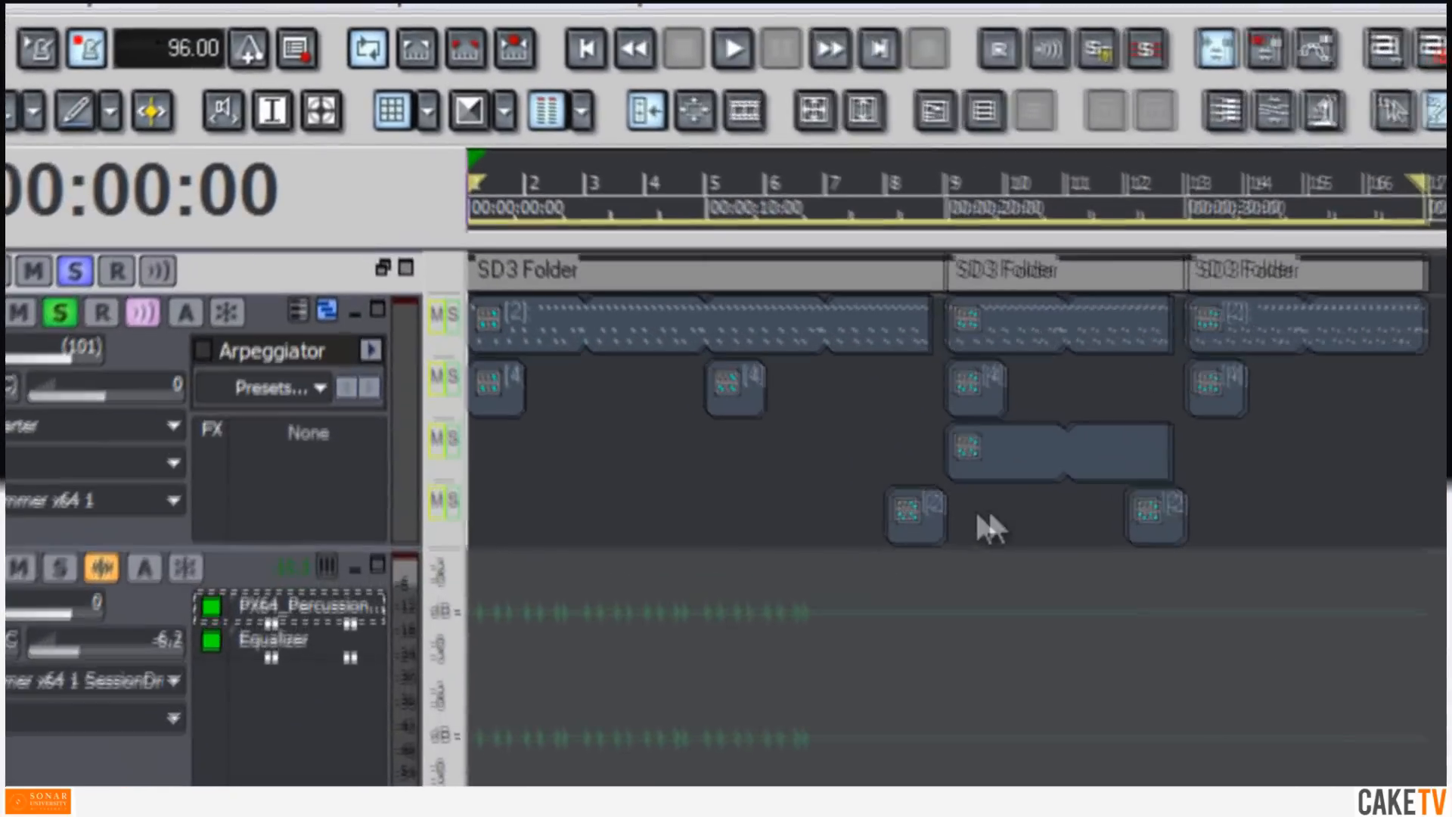
drag(668, 250, 555, 269)
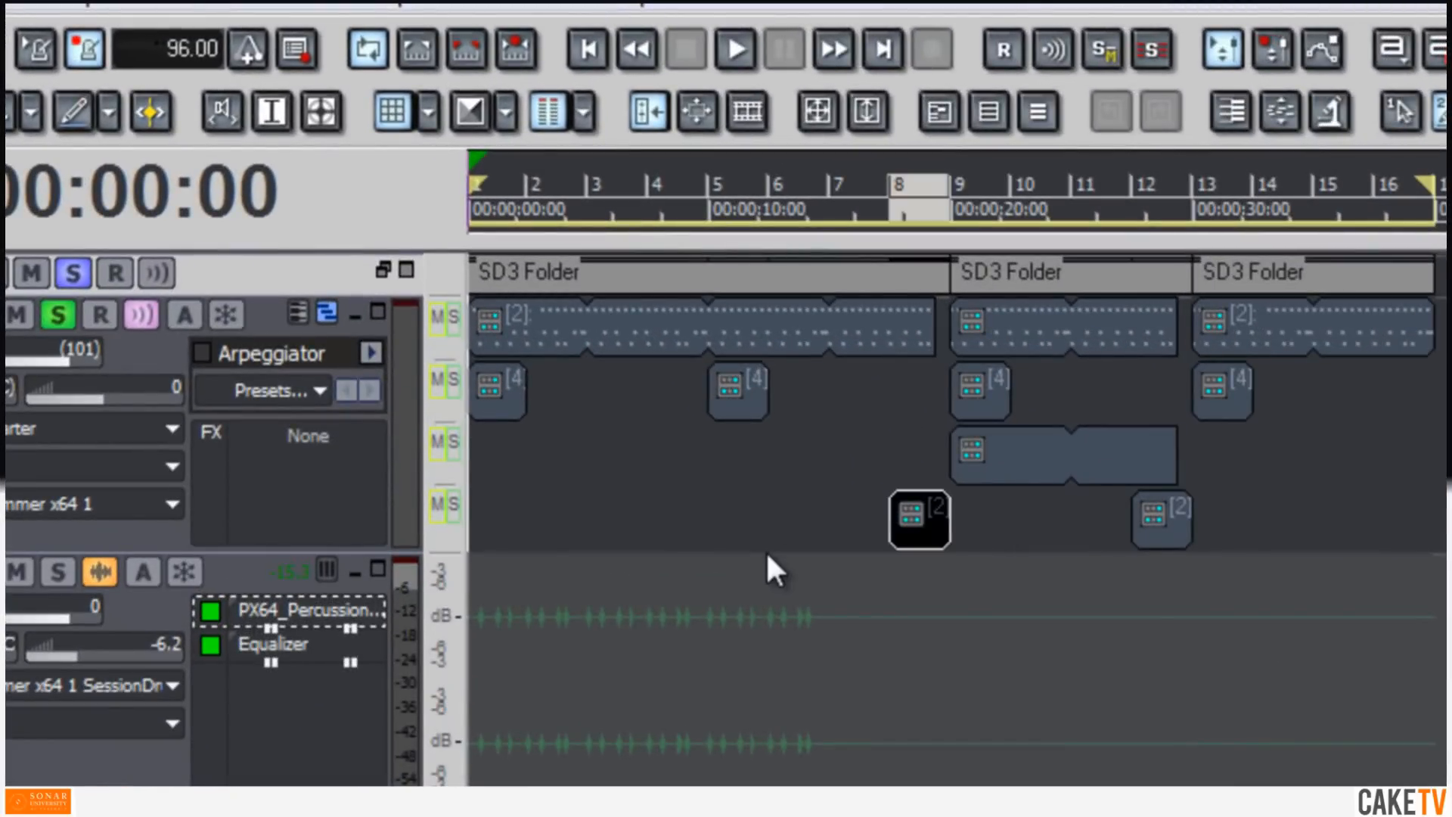
click(412, 56)
key(space)
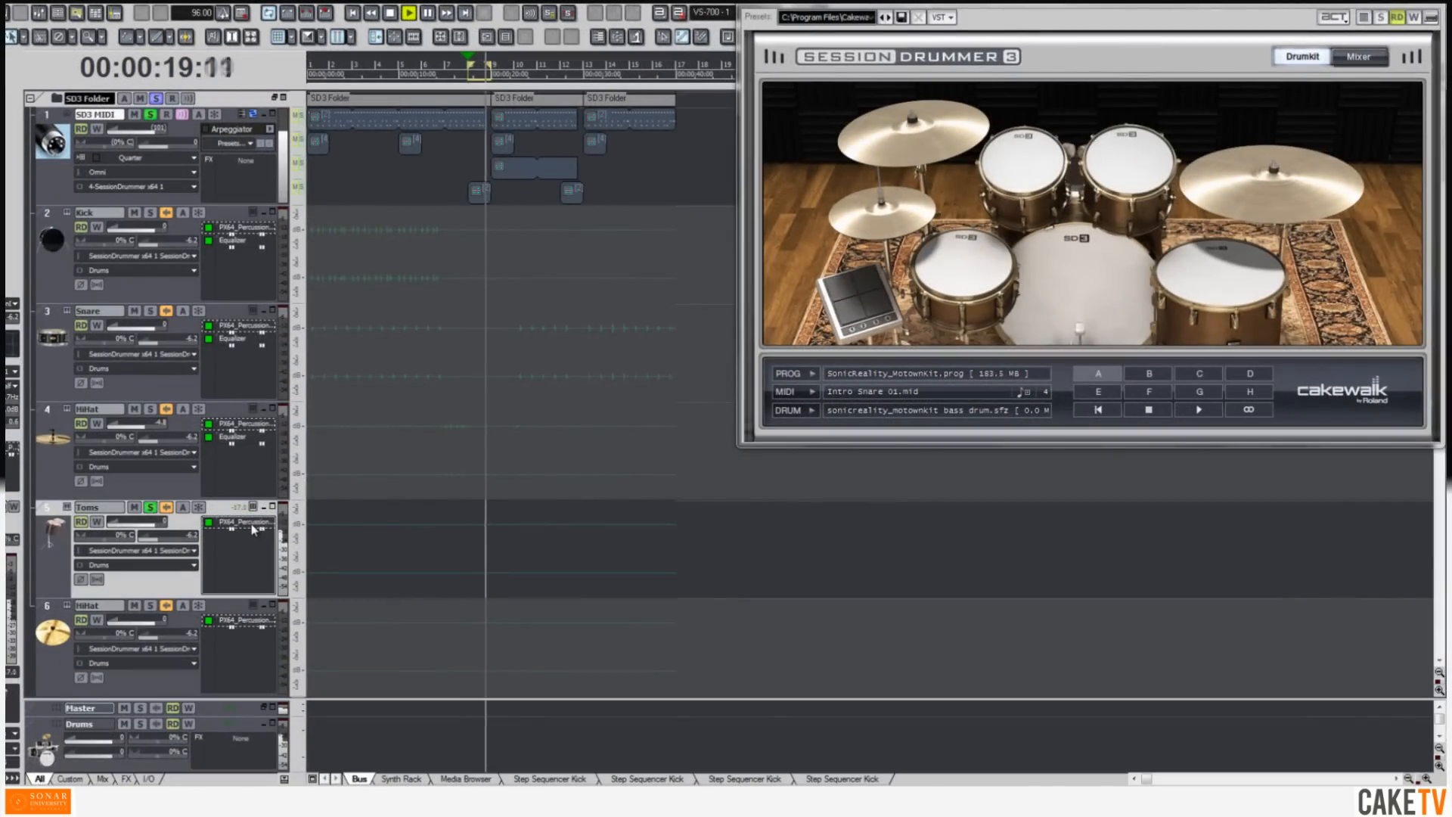
Step: Turn on the shaper in the Toms PX-64 strip, set decay to 34.4%, and adjust both colors, with the weight color at -27.0
double_click(251, 523)
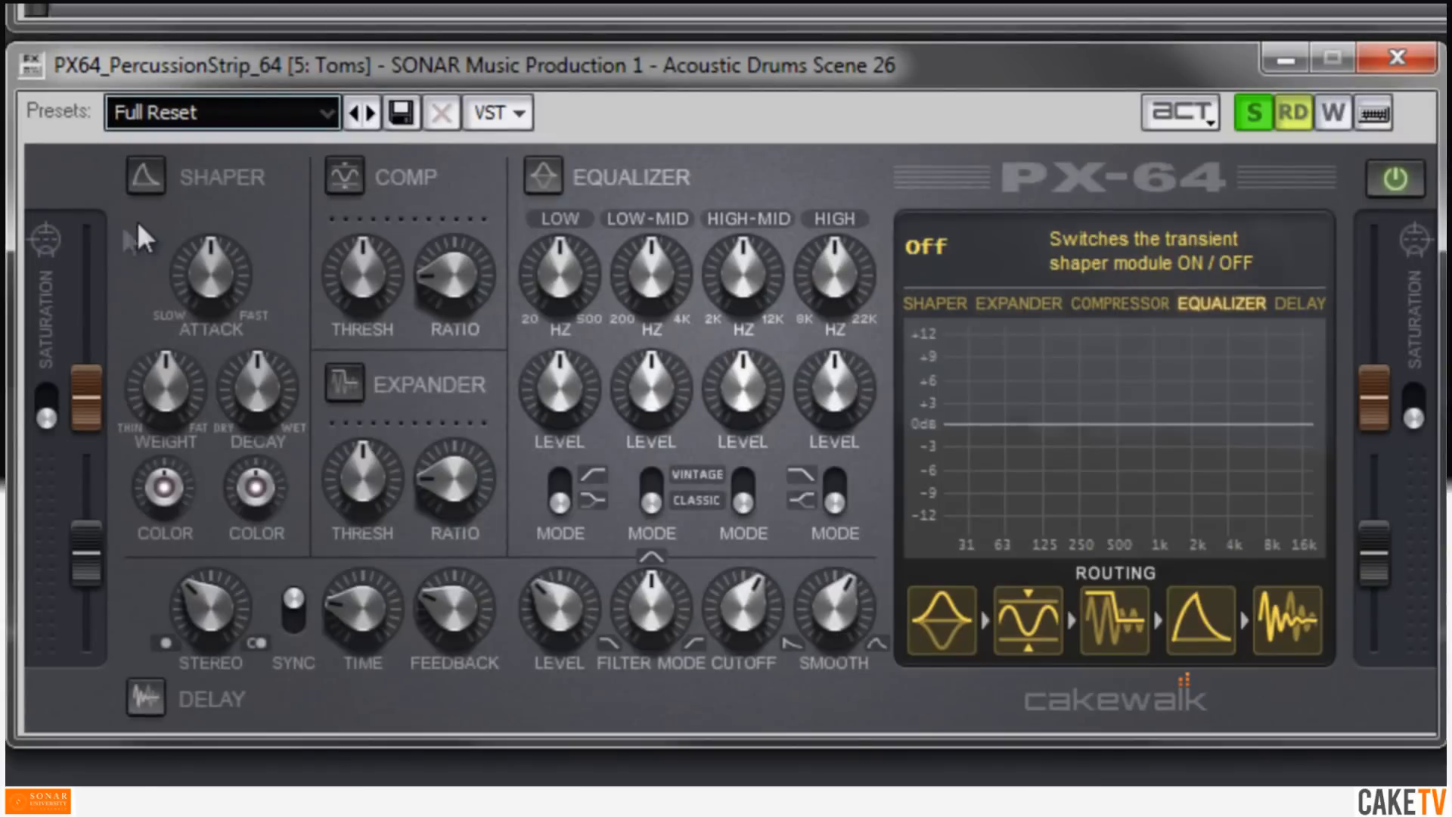
click(150, 175)
drag(247, 393, 227, 233)
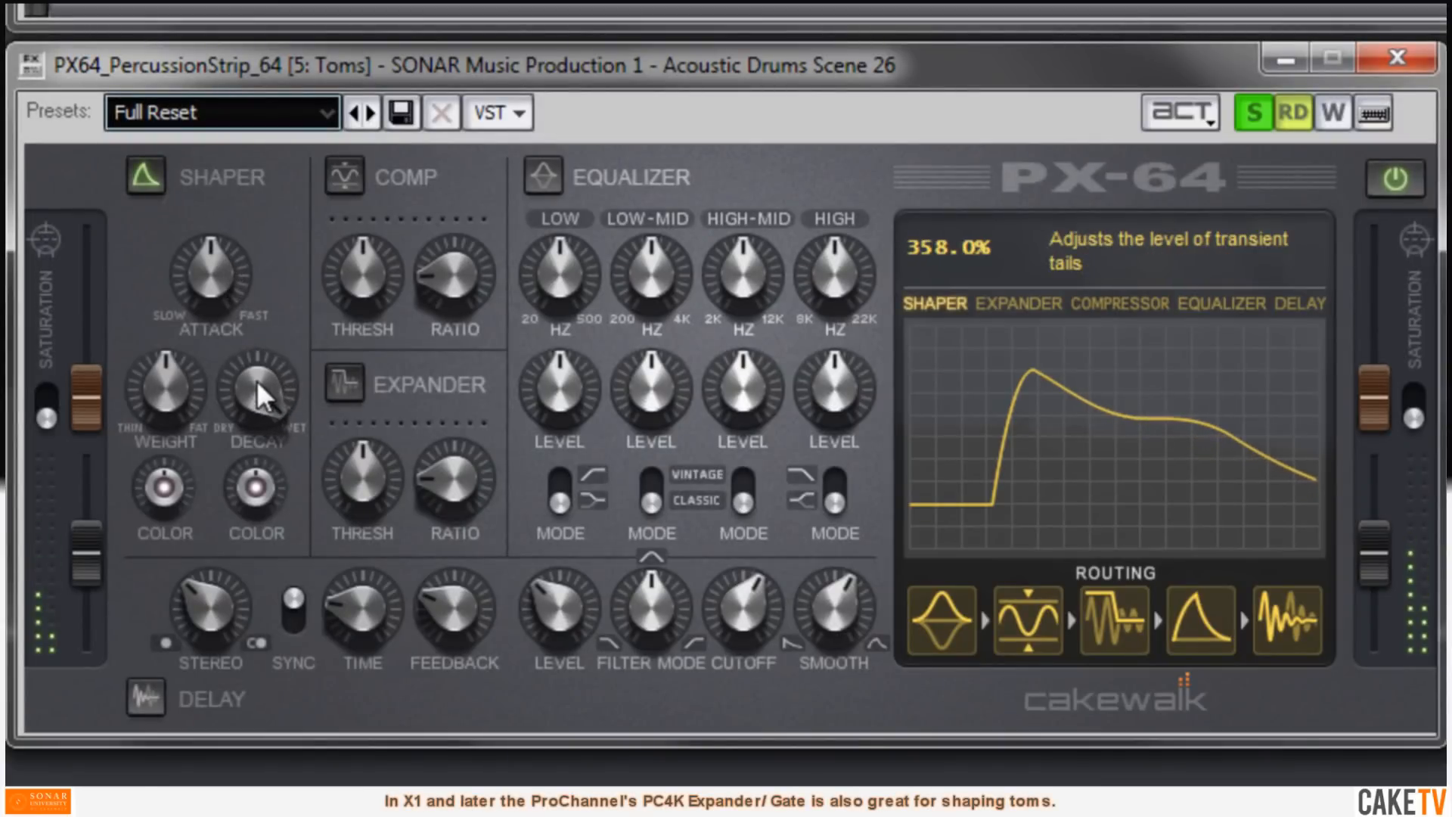
drag(262, 373, 329, 664)
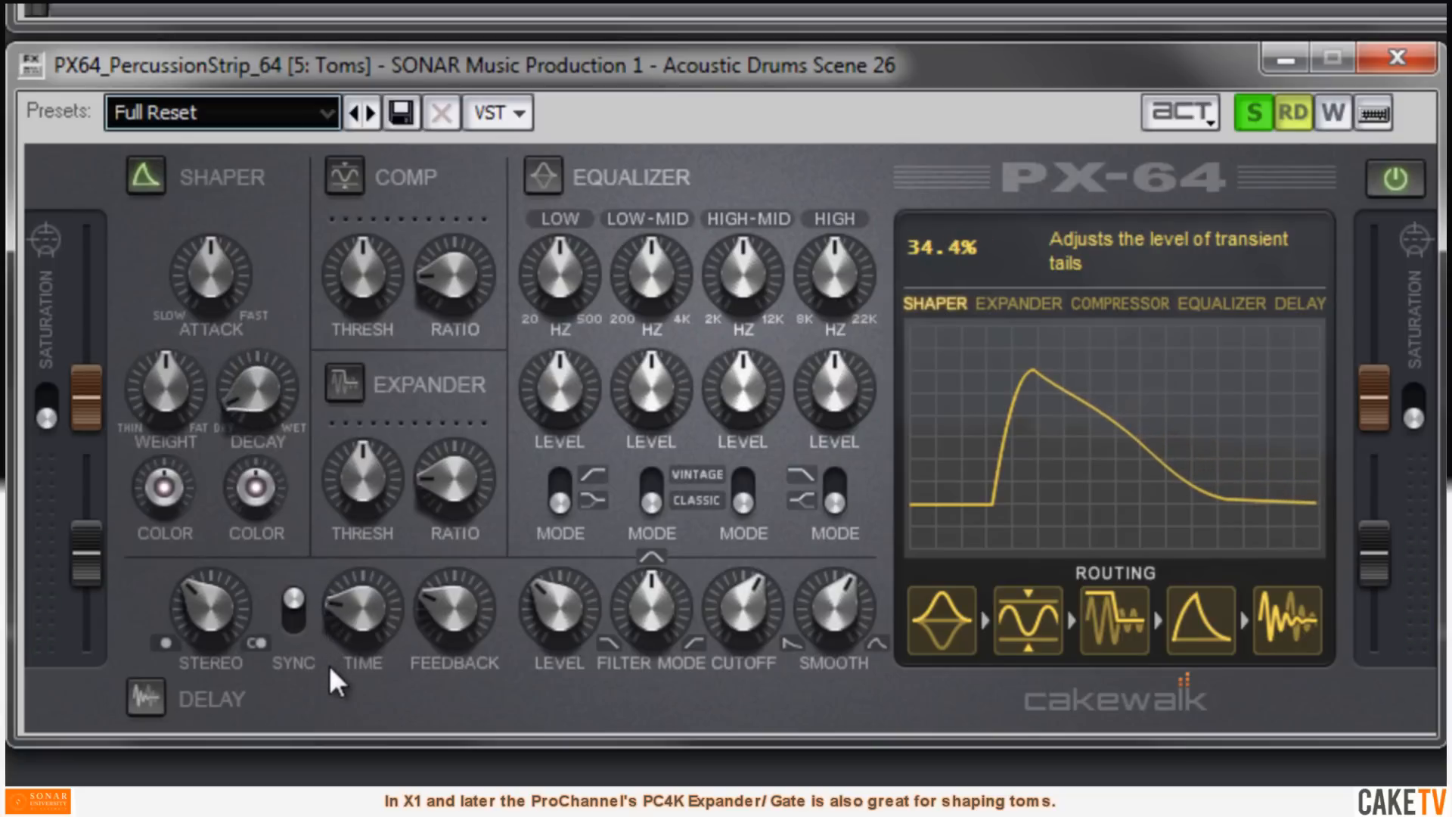
drag(243, 498, 253, 554)
drag(129, 493, 176, 530)
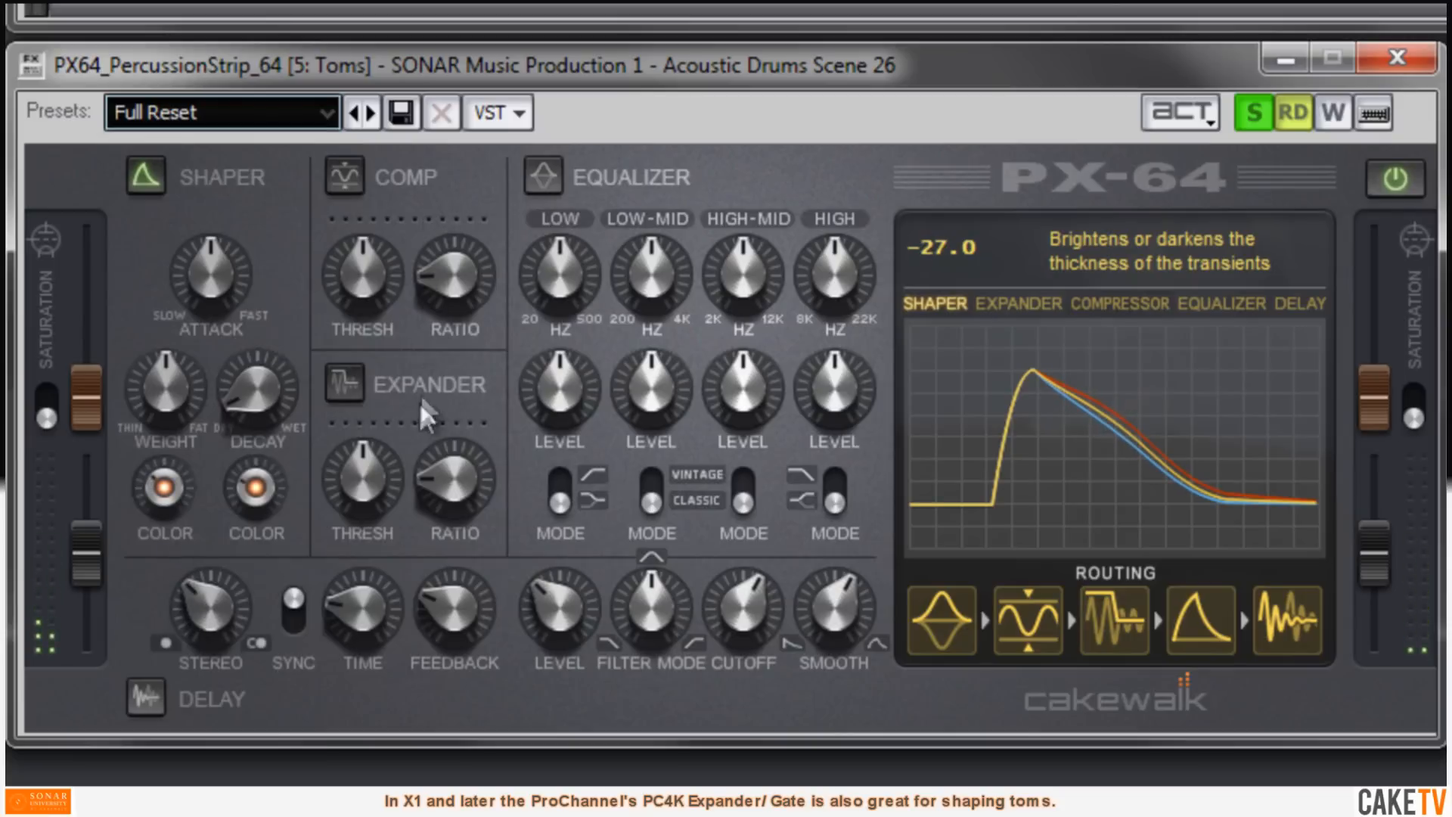
Step: Turn on the Toms expander, route it second after the shaper, and set its ratio to 1 to Inf and threshold to -45.9 dB
click(347, 383)
drag(1214, 622, 922, 625)
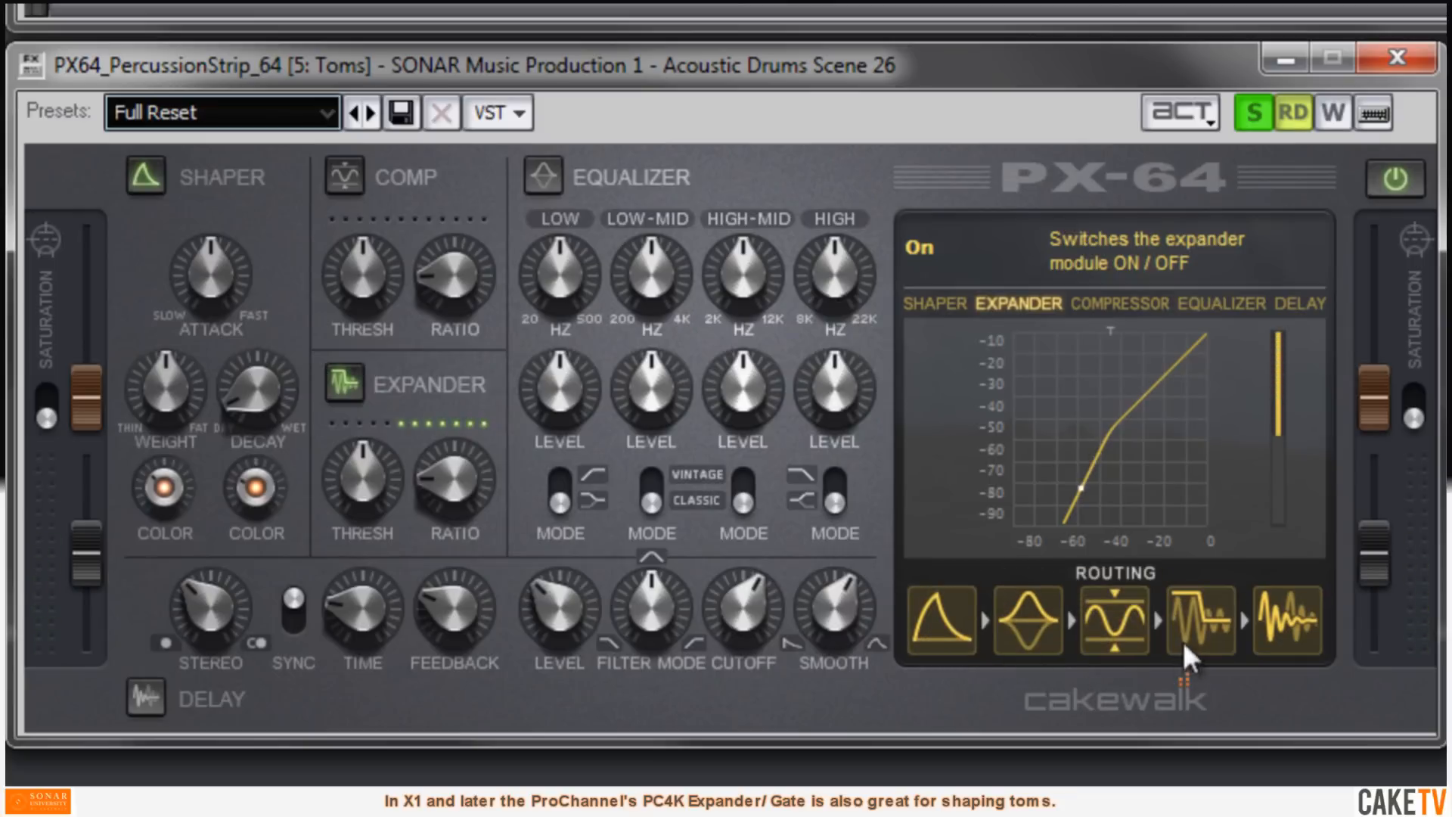
drag(1188, 634, 1021, 650)
drag(457, 492, 362, 105)
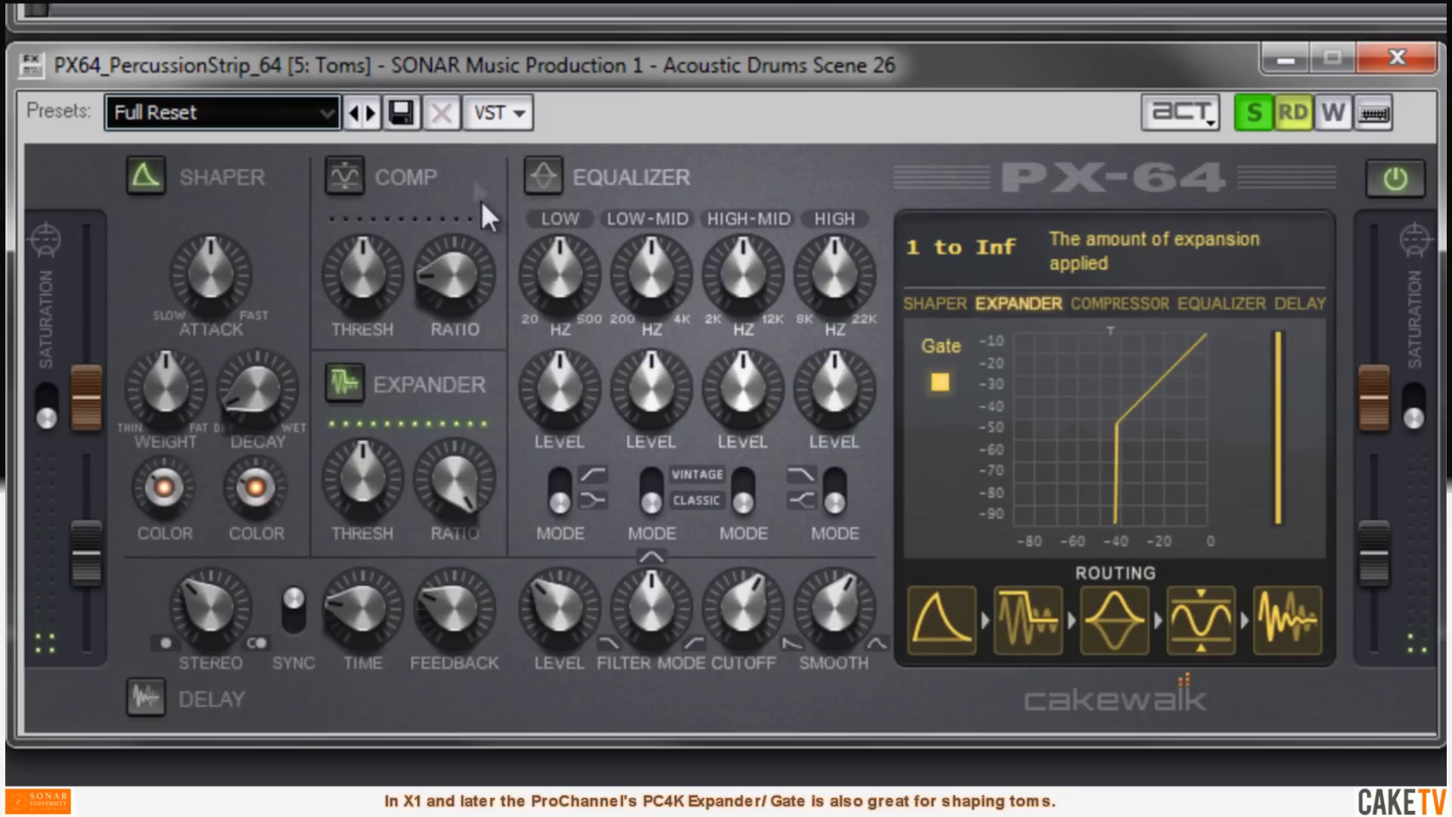
mouse_move(374, 478)
mouse_down()
mouse_move(359, 434)
mouse_move(361, 529)
mouse_move(366, 469)
mouse_up()
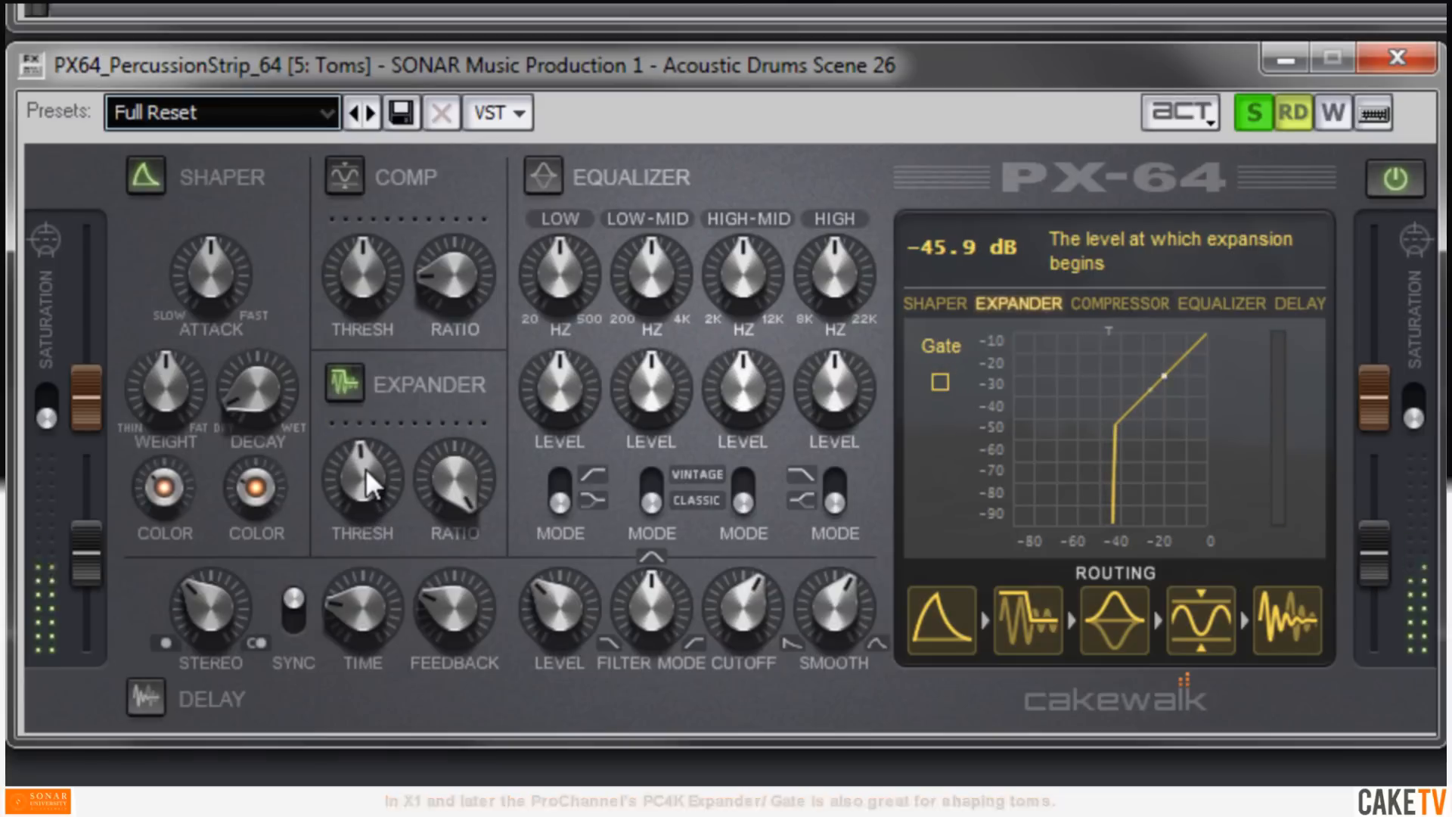
Step: Enable the Toms strip's equalizer with a low roll-off at 66.9 Hz, then switch the strip off and on to compare
click(541, 178)
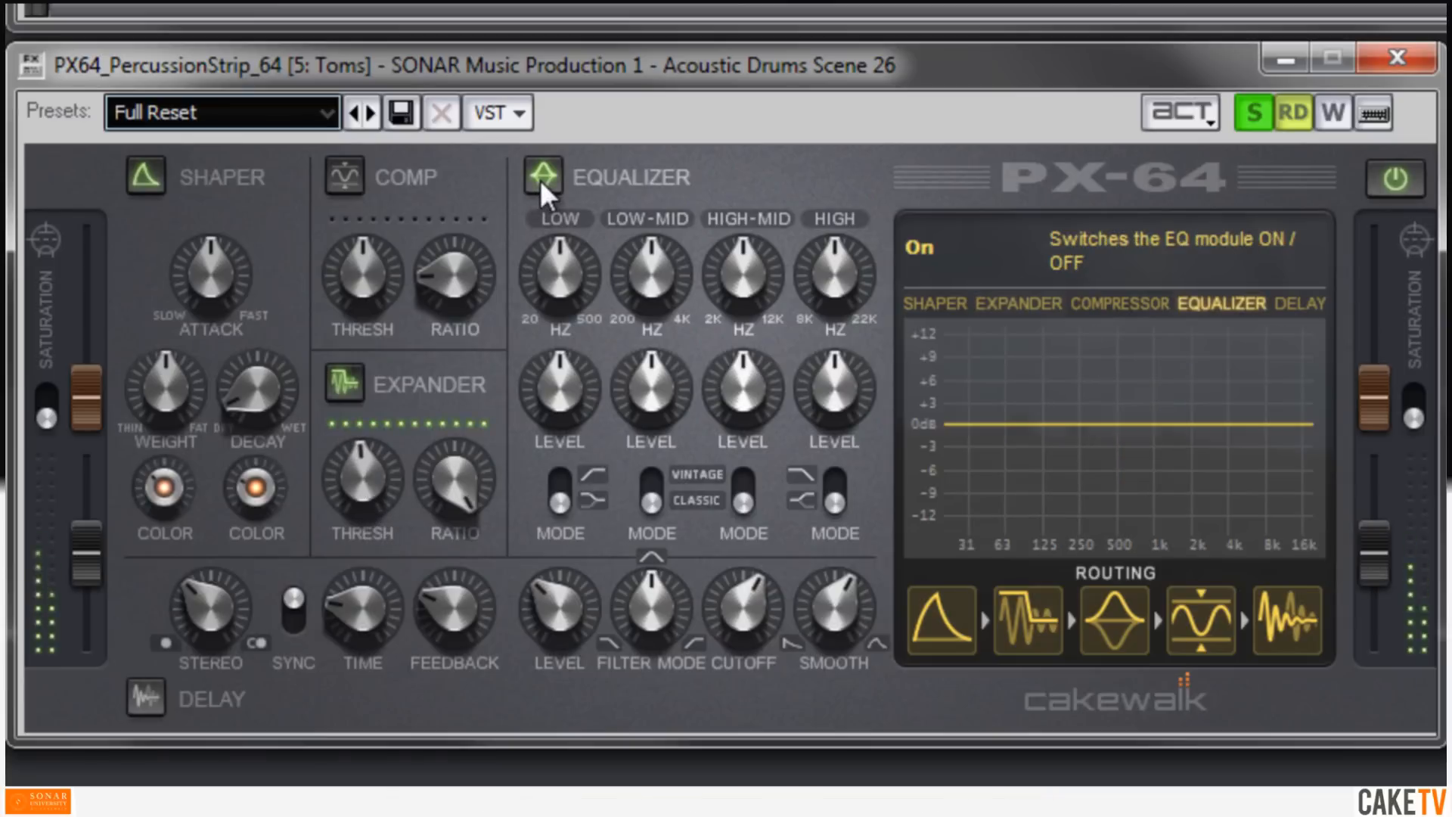
click(552, 496)
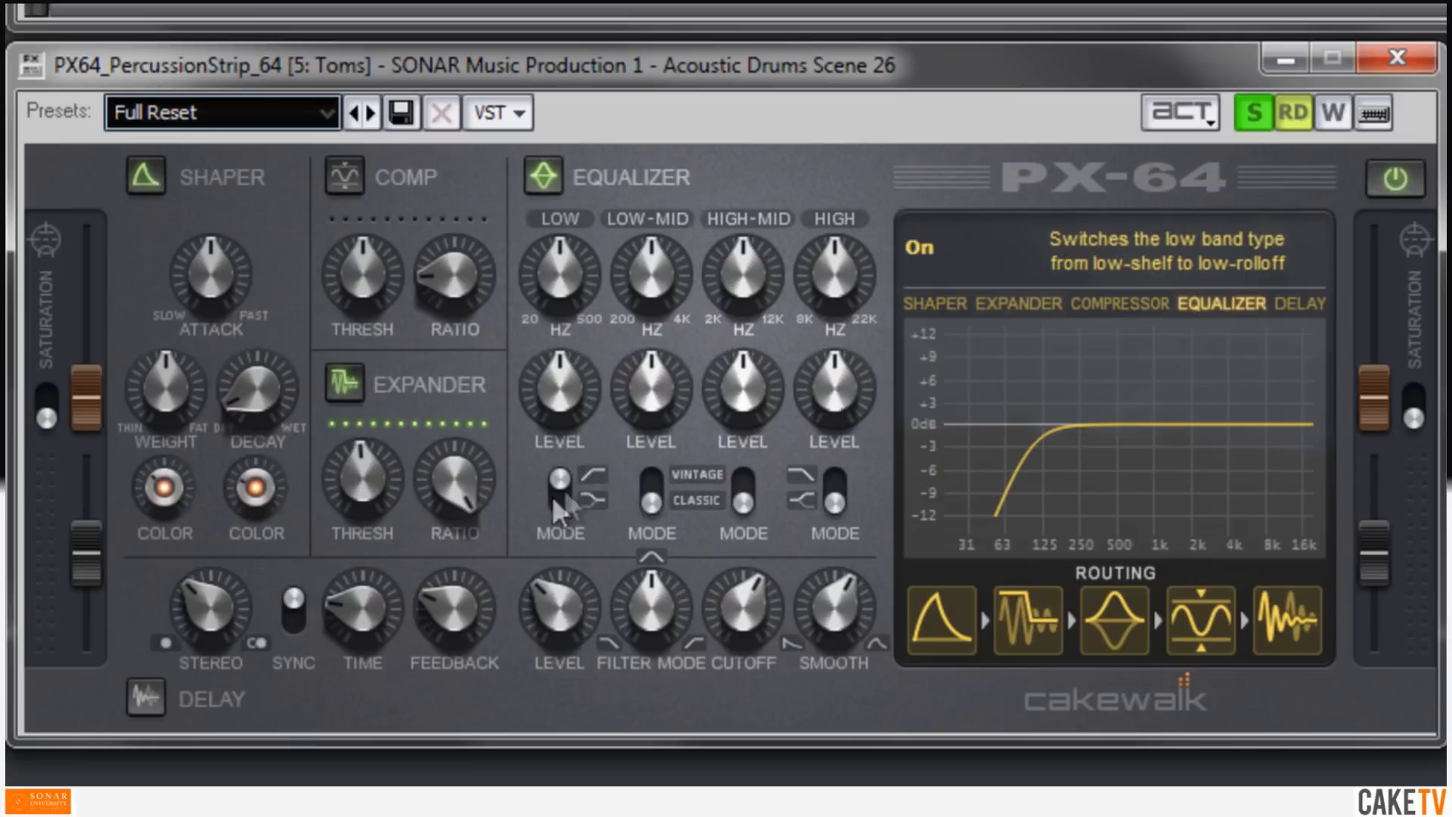
drag(568, 281, 574, 311)
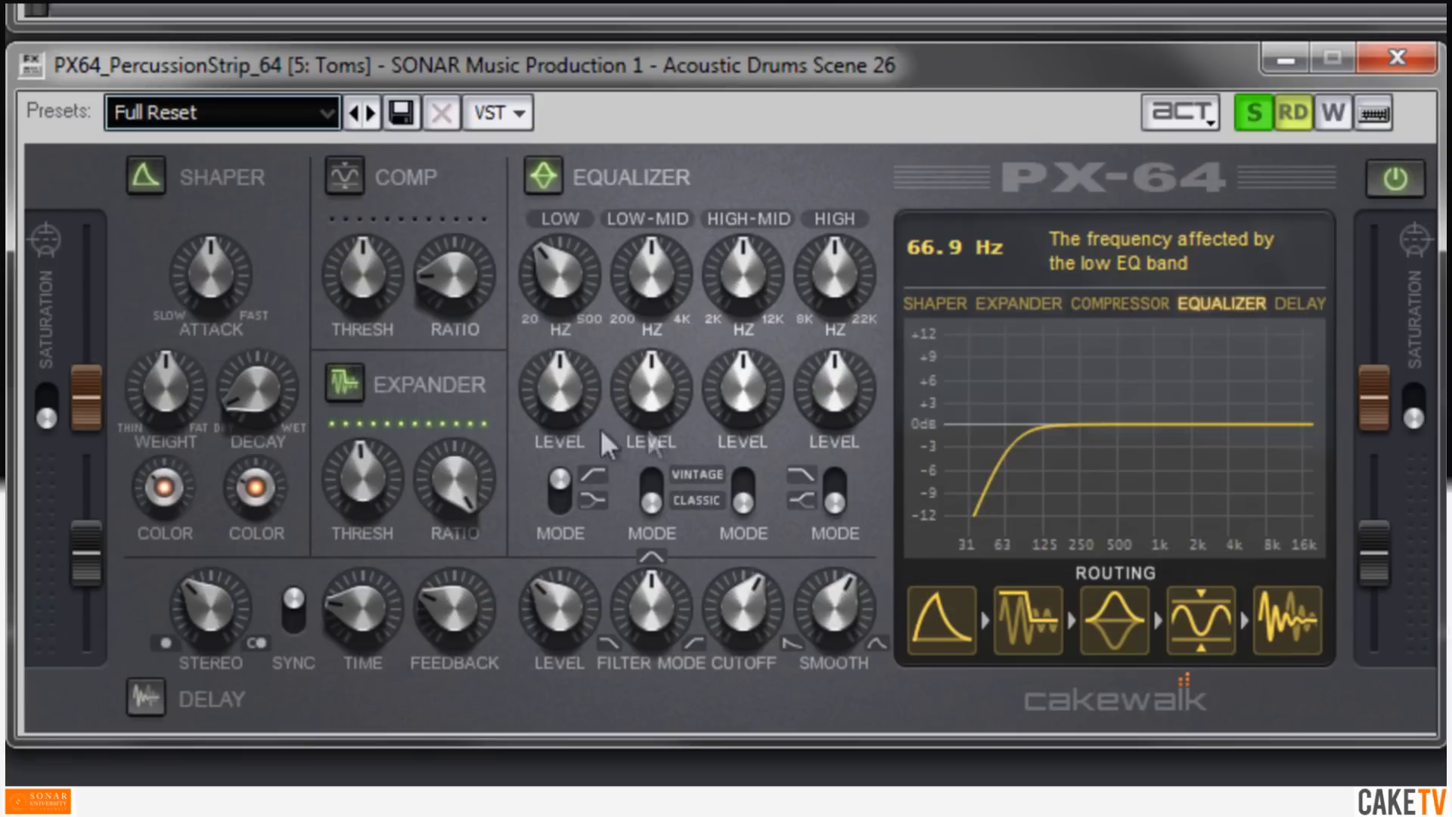
click(1403, 185)
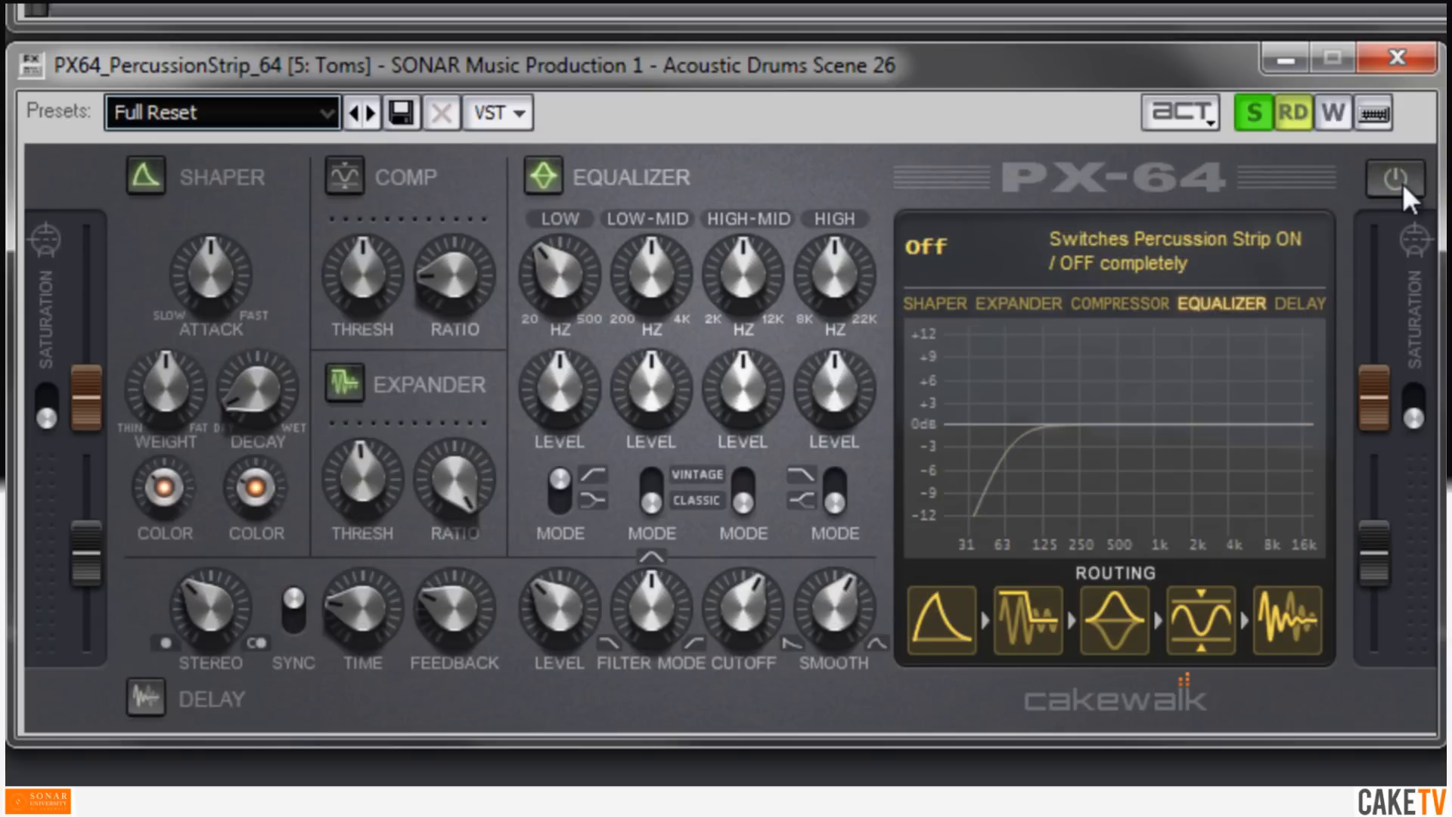
click(1403, 183)
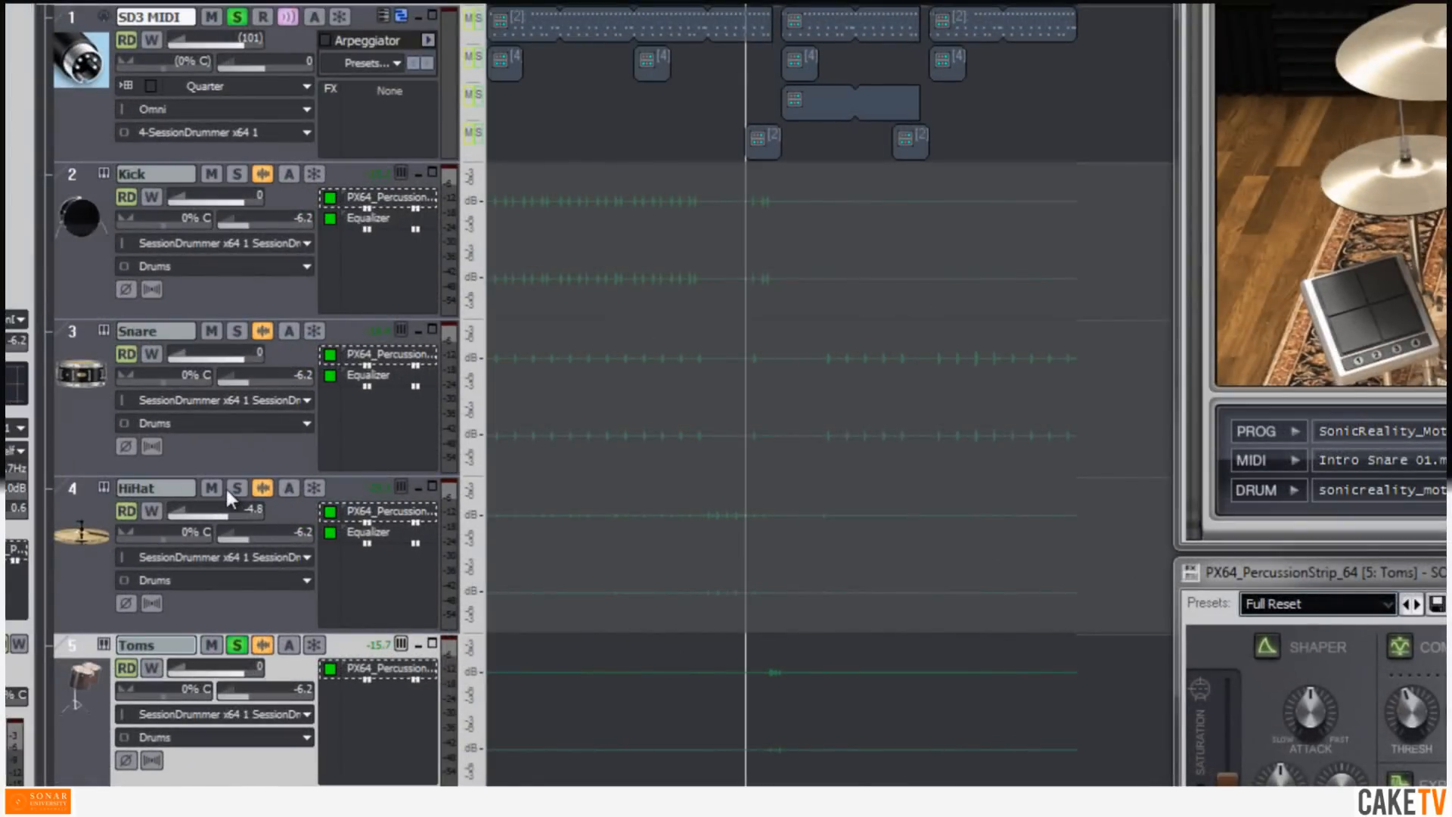
Step: Solo the HiHat, Snare and Kick alongside the Toms, set the Toms volume to -3.2, and stop playback
click(236, 489)
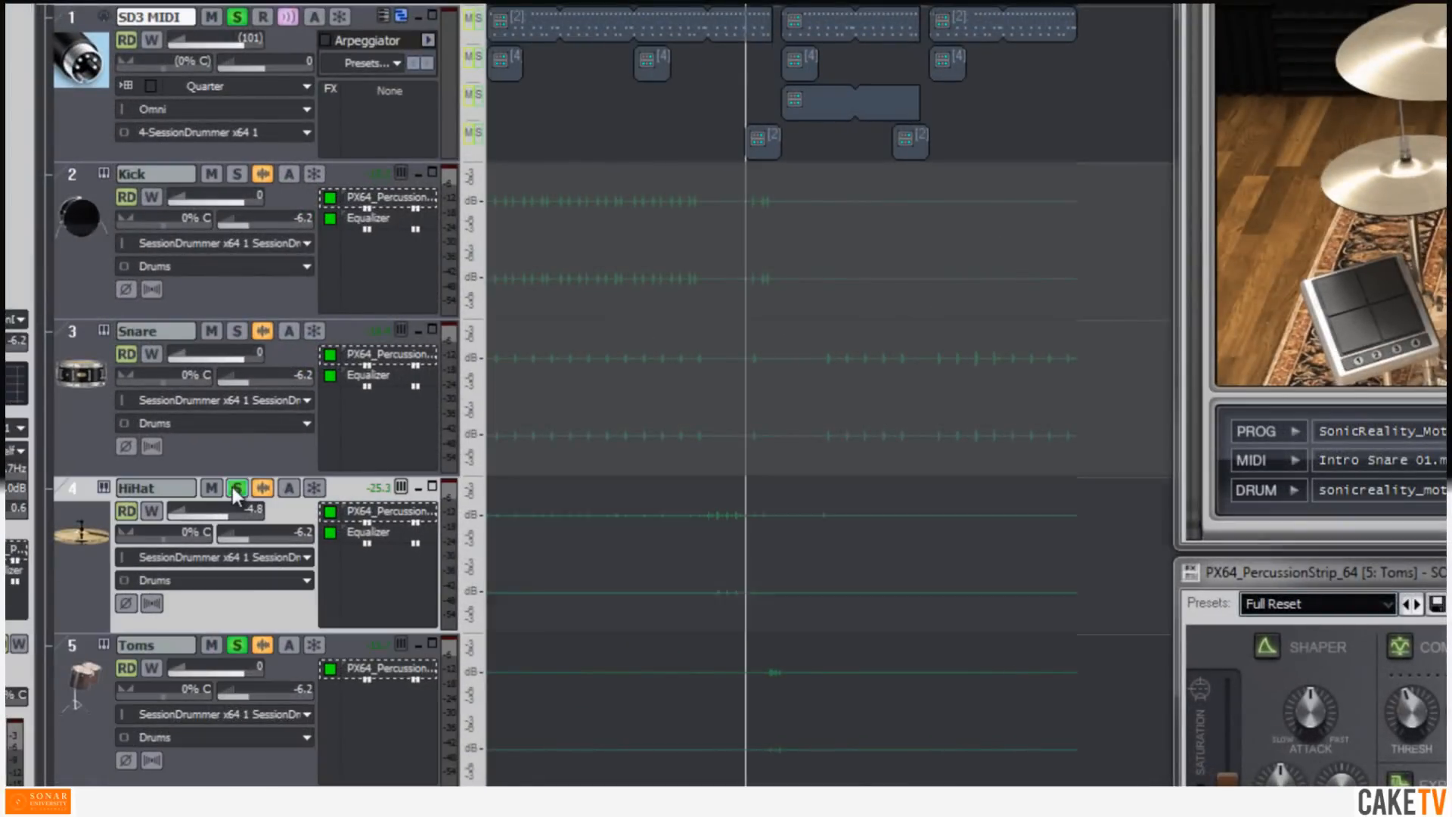
click(237, 338)
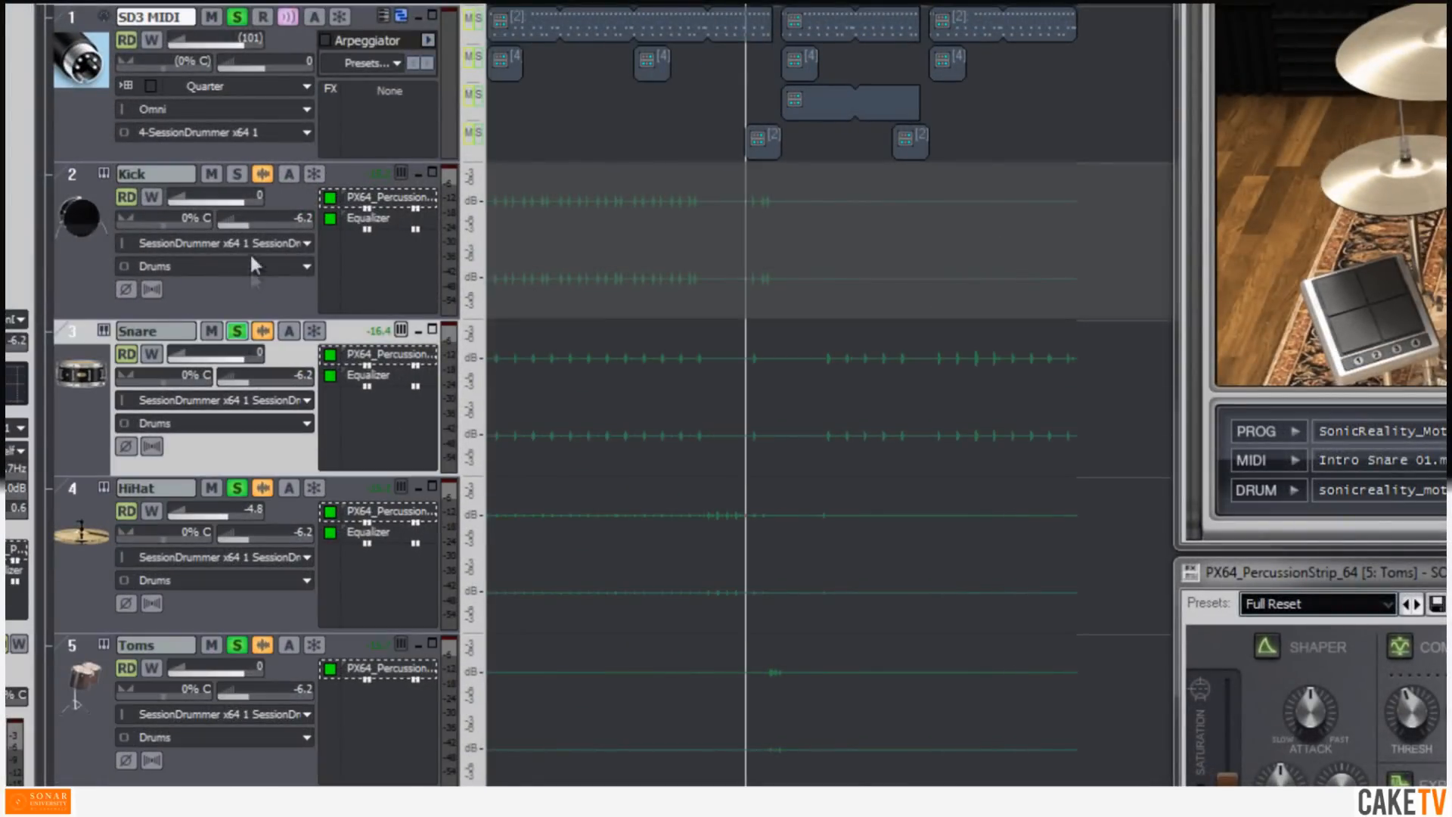
click(236, 174)
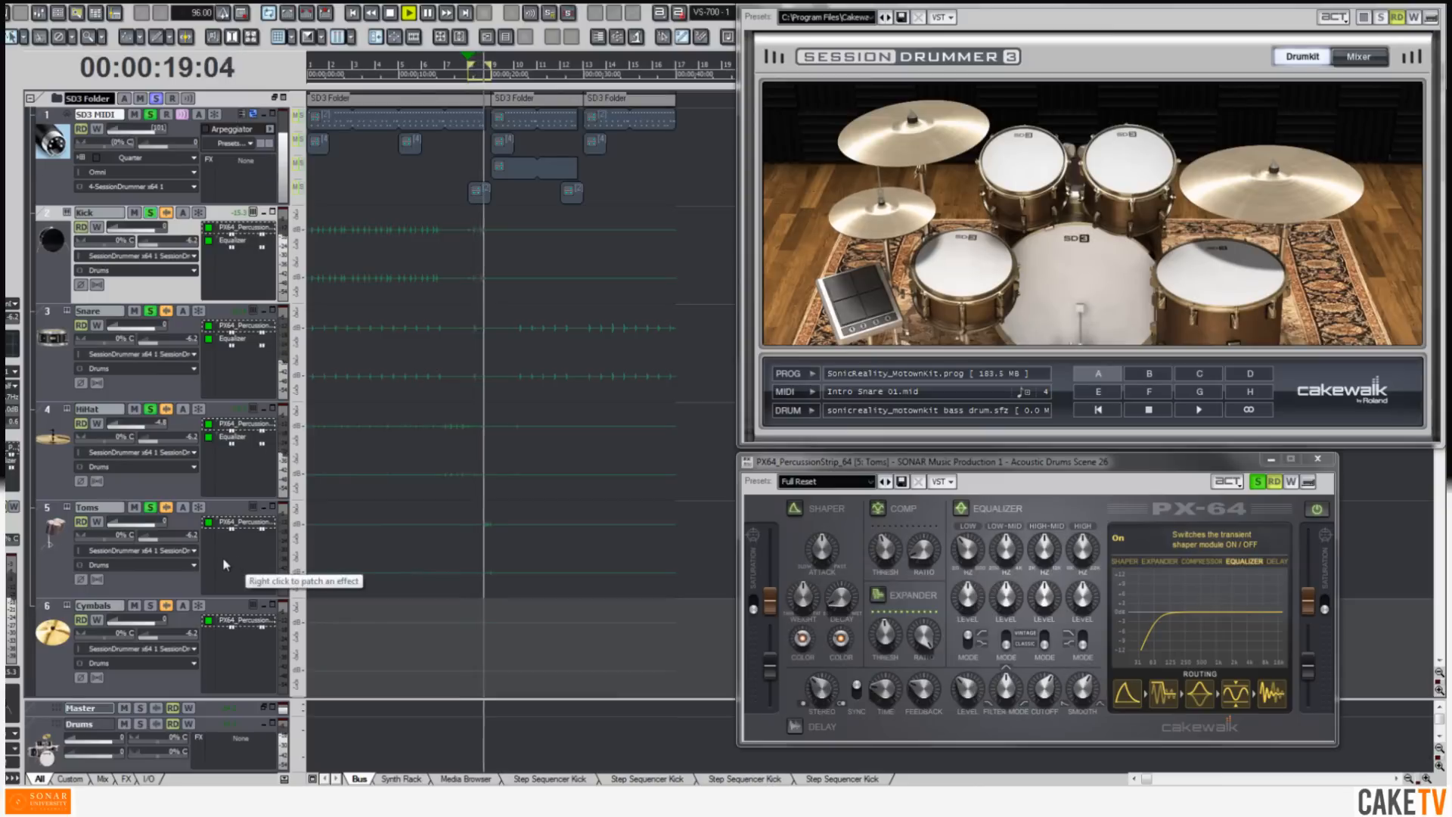
click(161, 524)
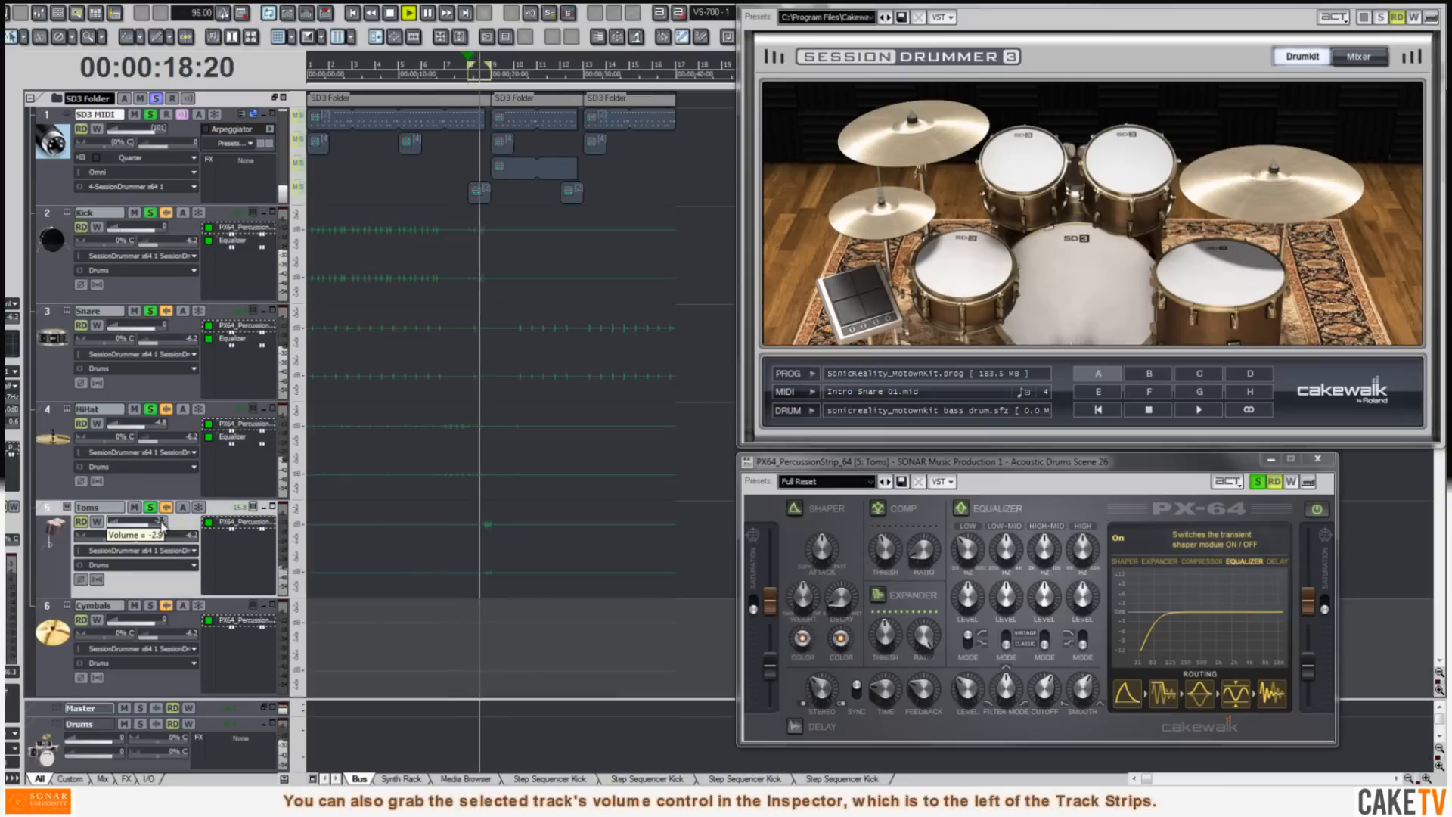
drag(162, 524, 161, 524)
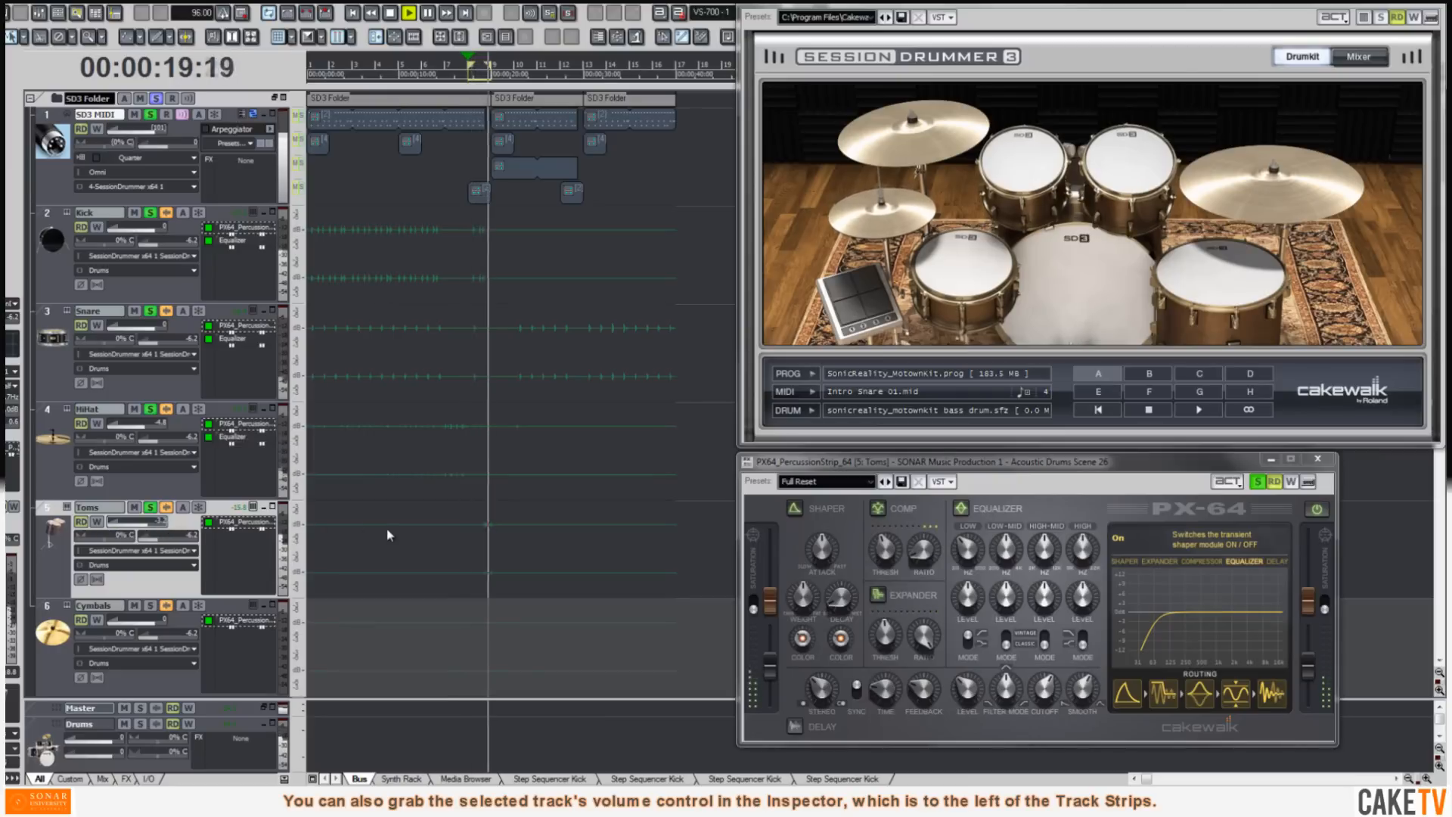
key(space)
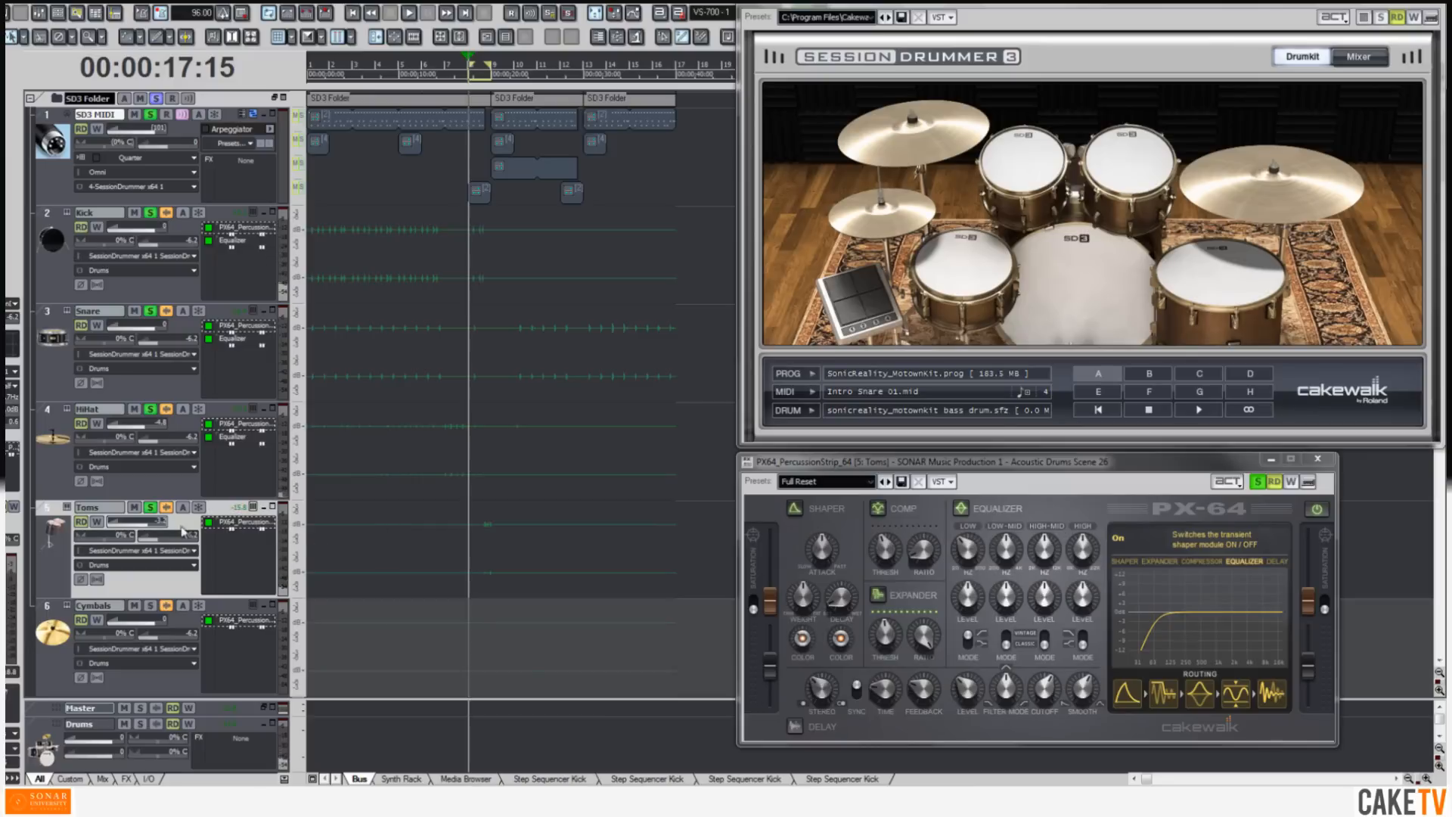
Step: Unsolo the Toms, HiHat, Snare and Kick, solo the Cymbals track, and close the Toms PX-64 window
click(151, 508)
click(150, 409)
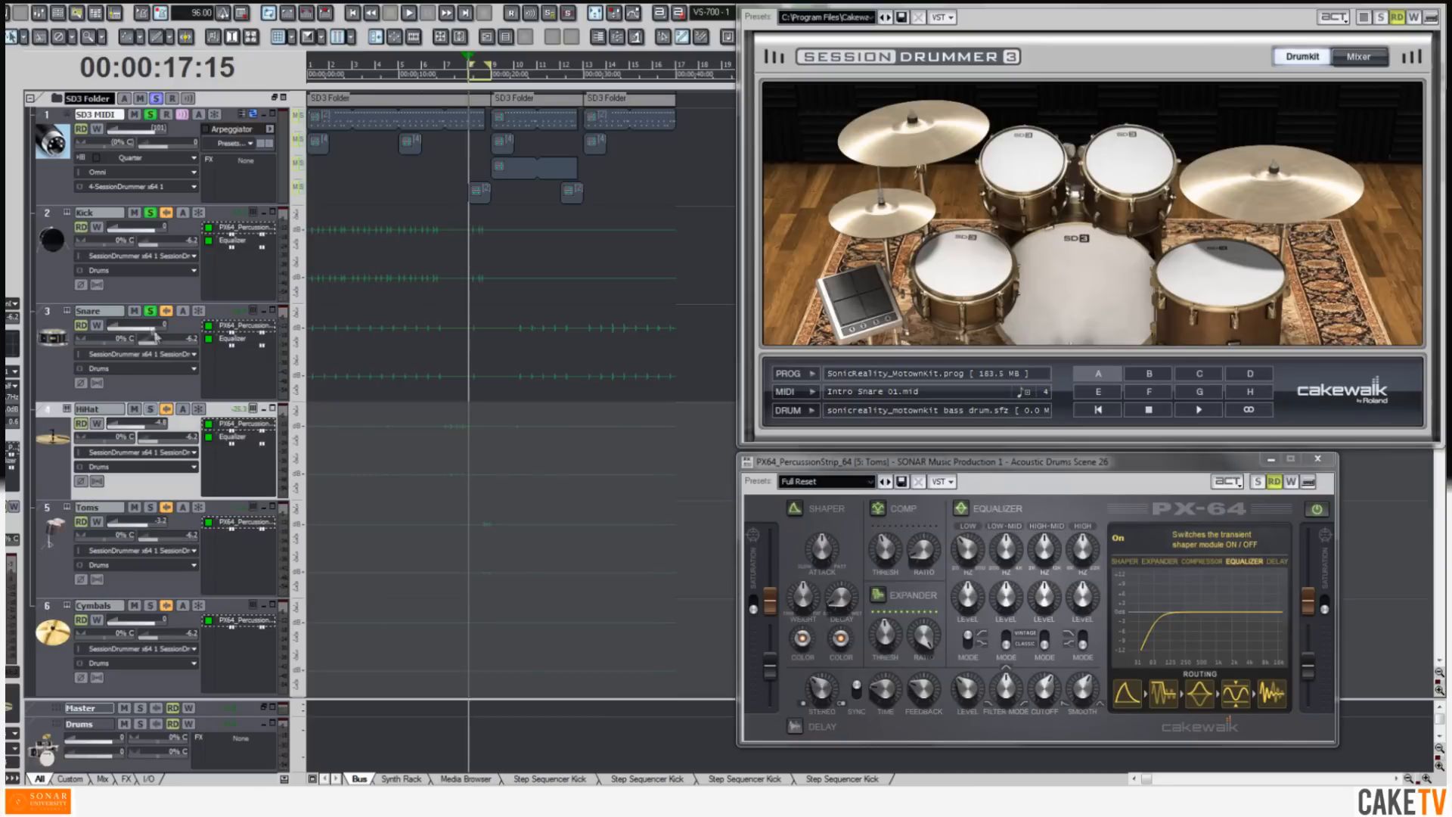
click(151, 311)
click(152, 215)
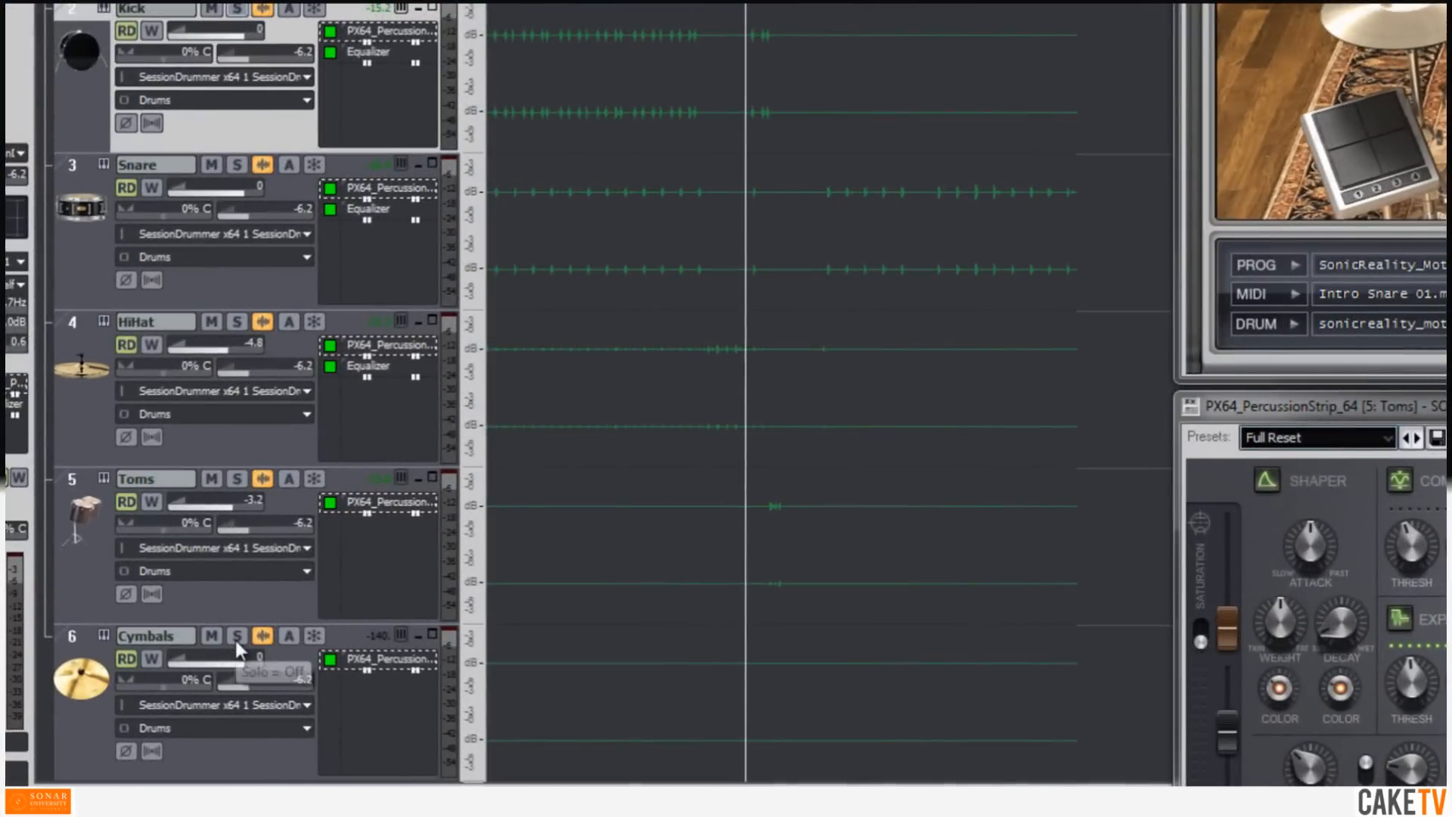
click(236, 637)
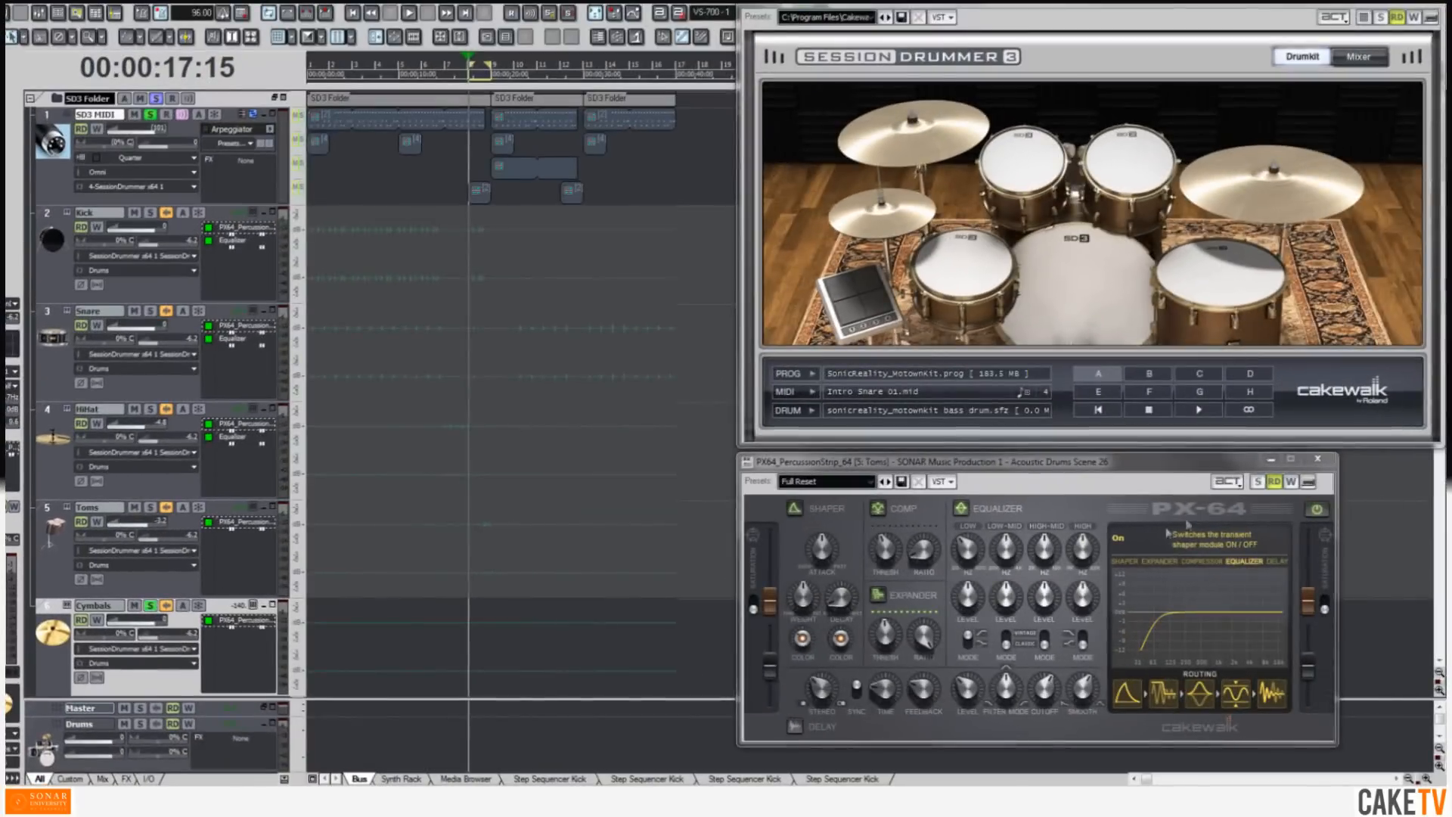
click(1318, 459)
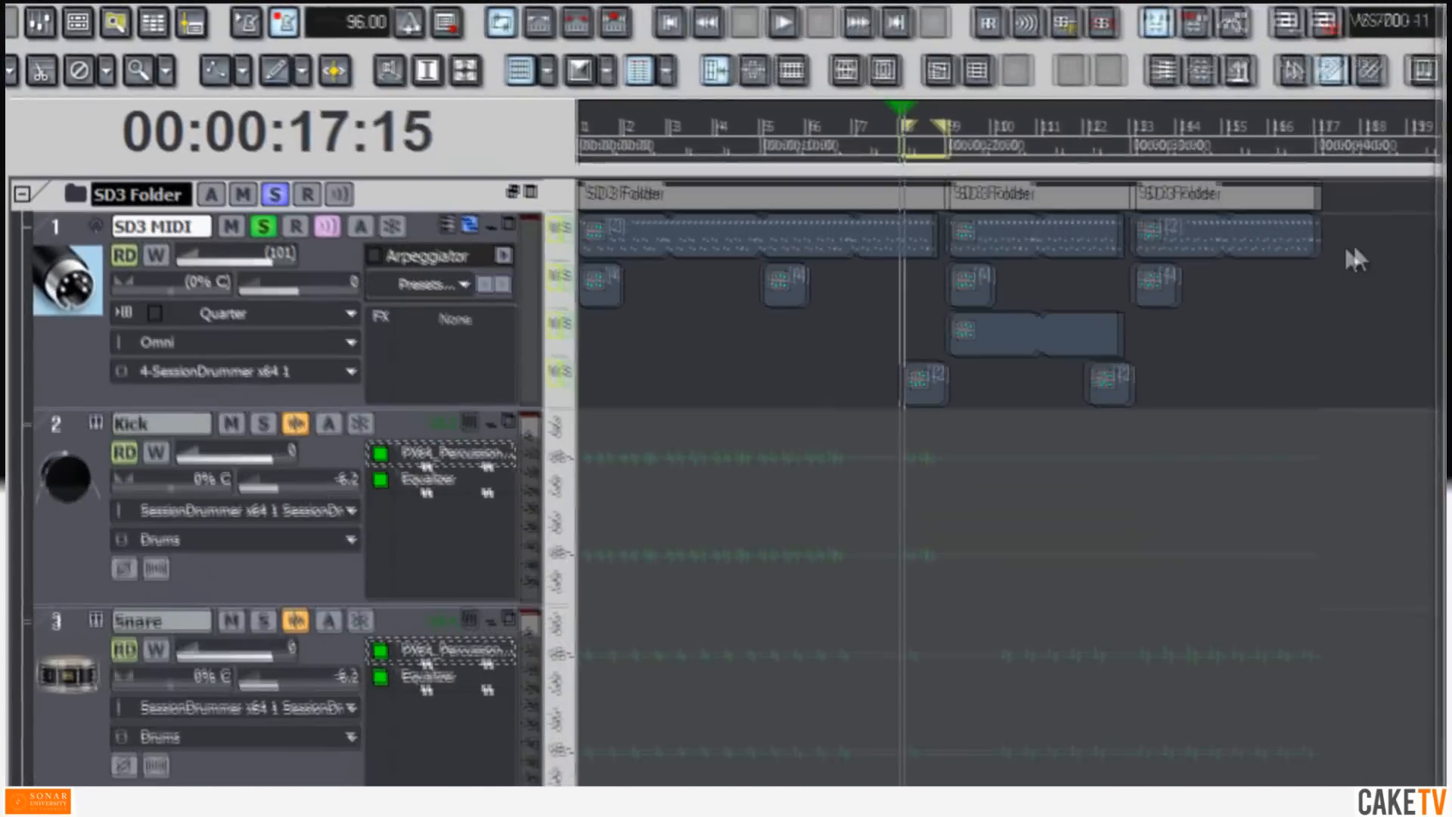
Step: Loop playback over the full length of the main SD3 MIDI clips and open the Cymbals track's PX-64 Percussion Strip
drag(691, 119, 271, 155)
drag(508, 312, 532, 241)
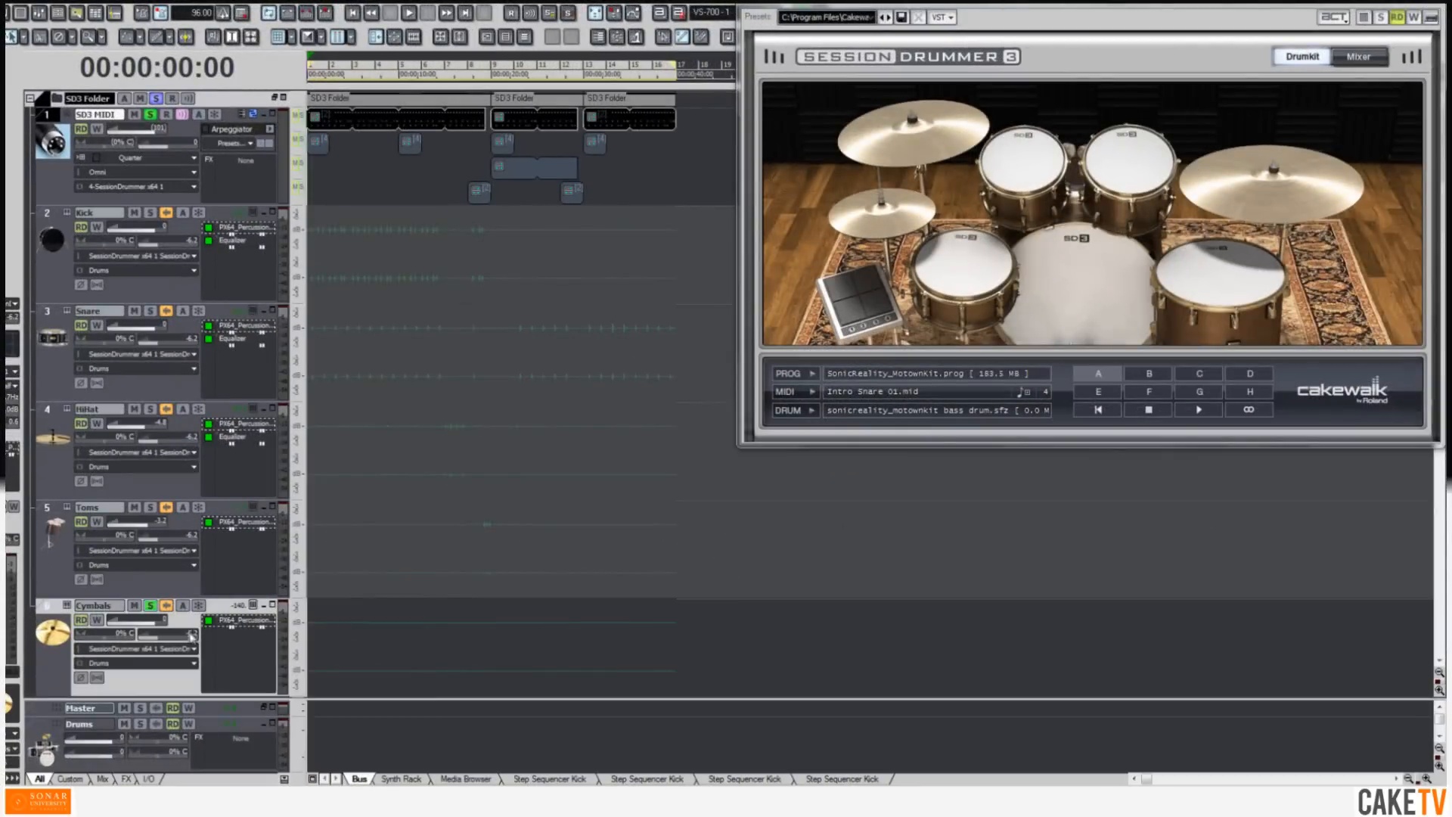
key(space)
double_click(231, 621)
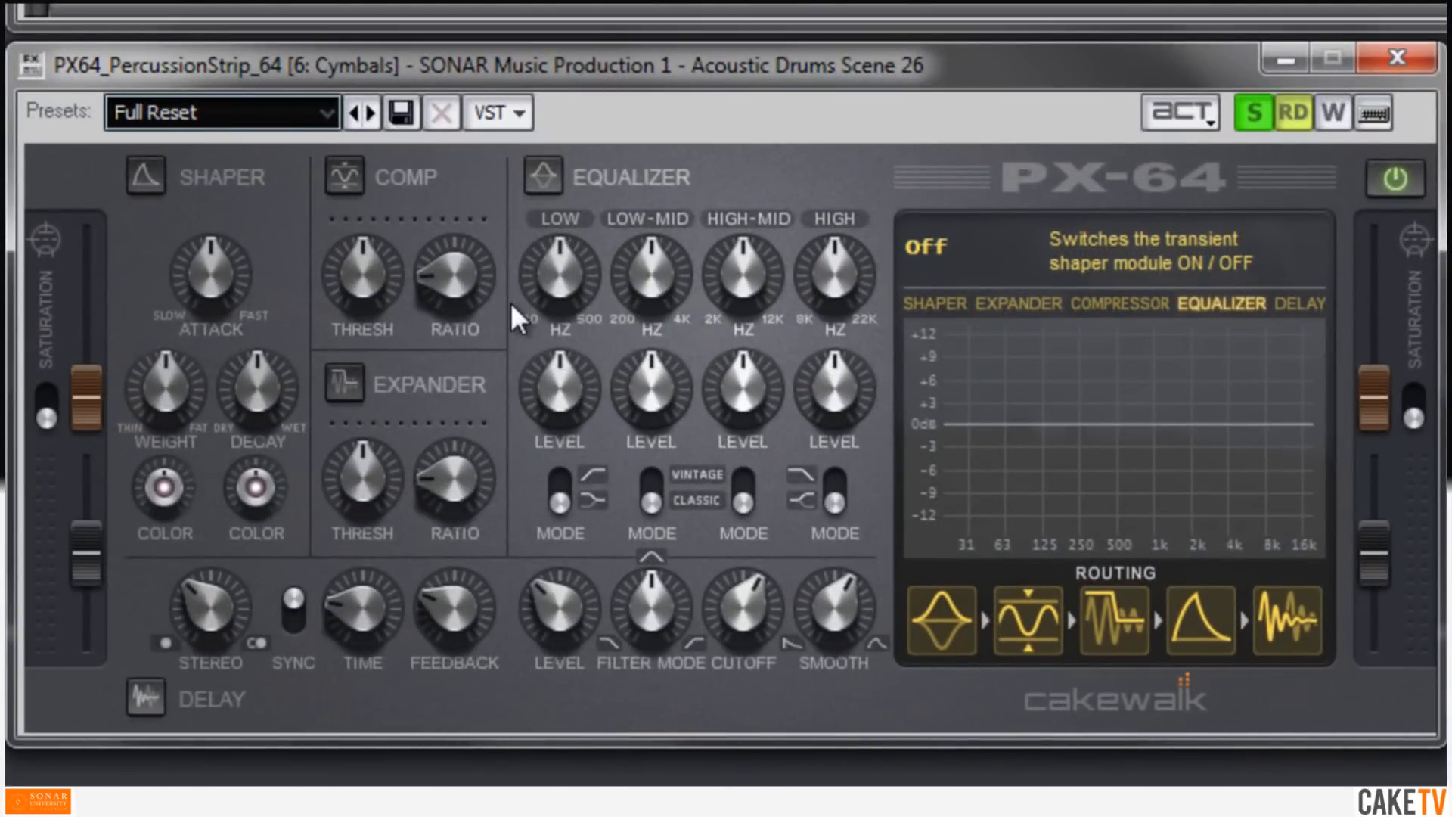
Step: Enable the Cymbals strip's equalizer and switch its low band to a roll-off at 162.1 Hz
click(542, 180)
click(560, 500)
drag(561, 292, 557, 245)
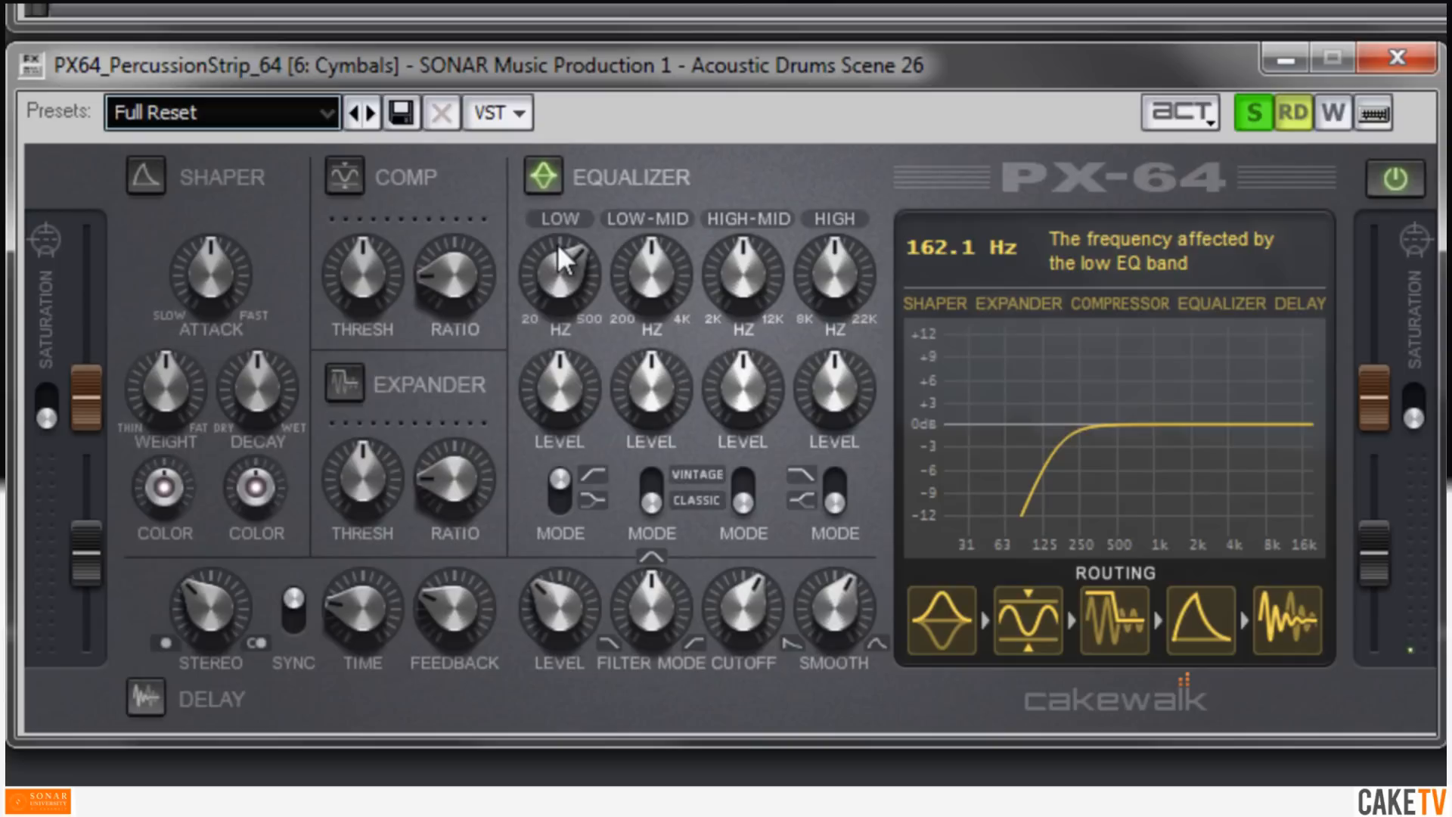
Step: Boost the high band by 2.6 dB with a lower frequency, and set the low-mid band to Vintage with a 3.4 dB cut
drag(843, 392, 843, 362)
drag(824, 288, 824, 361)
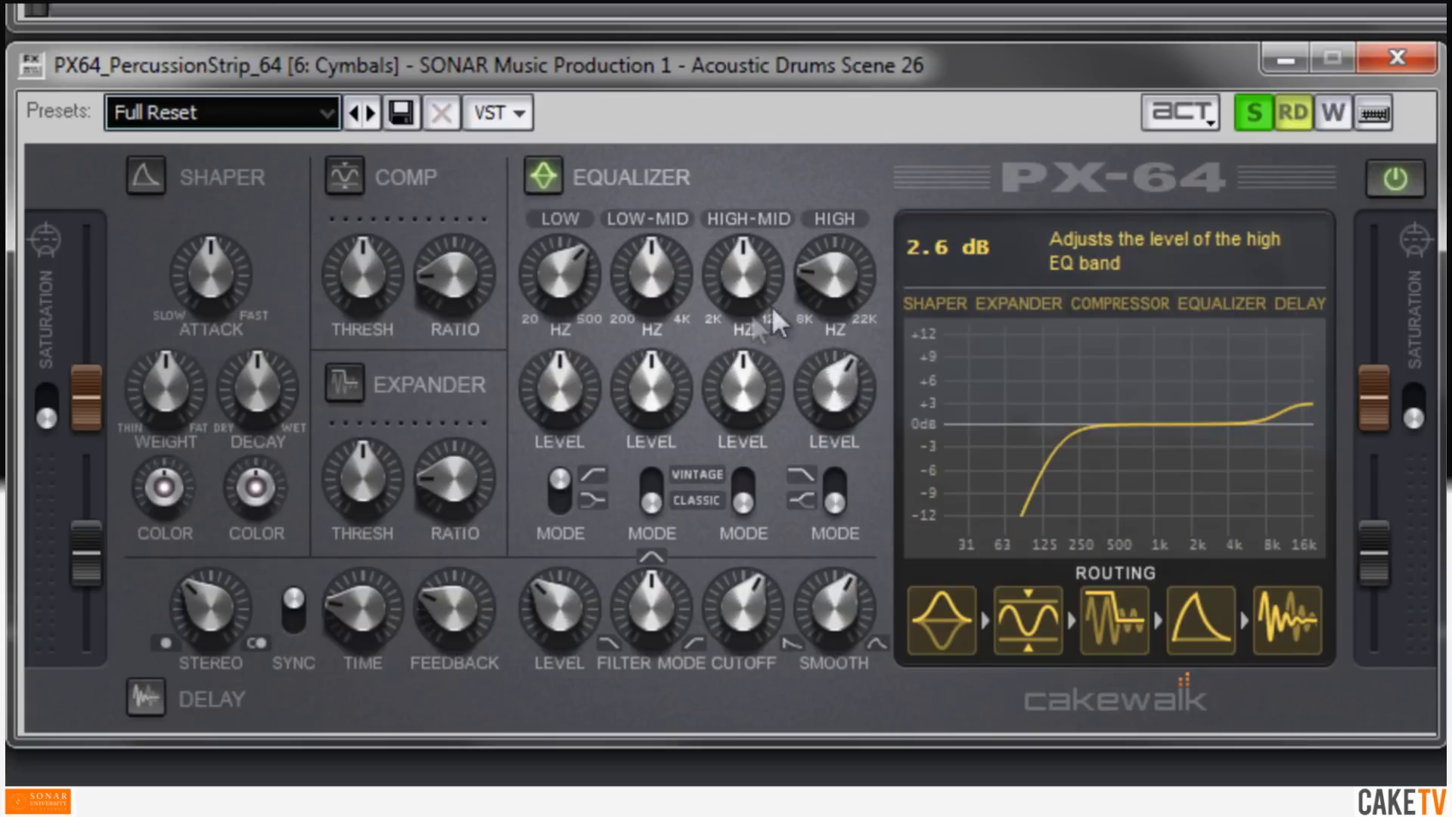
click(652, 493)
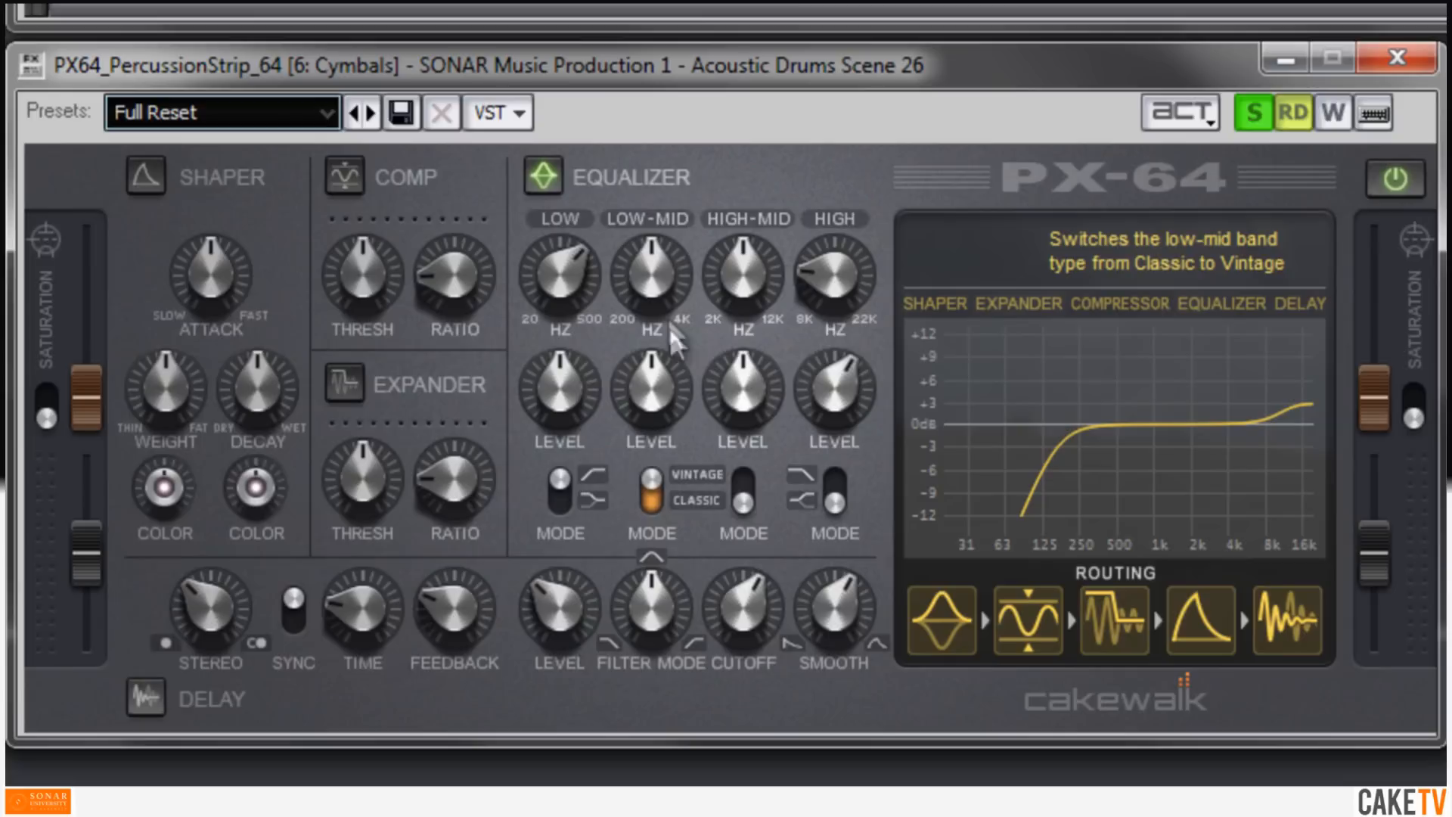
drag(657, 292, 656, 423)
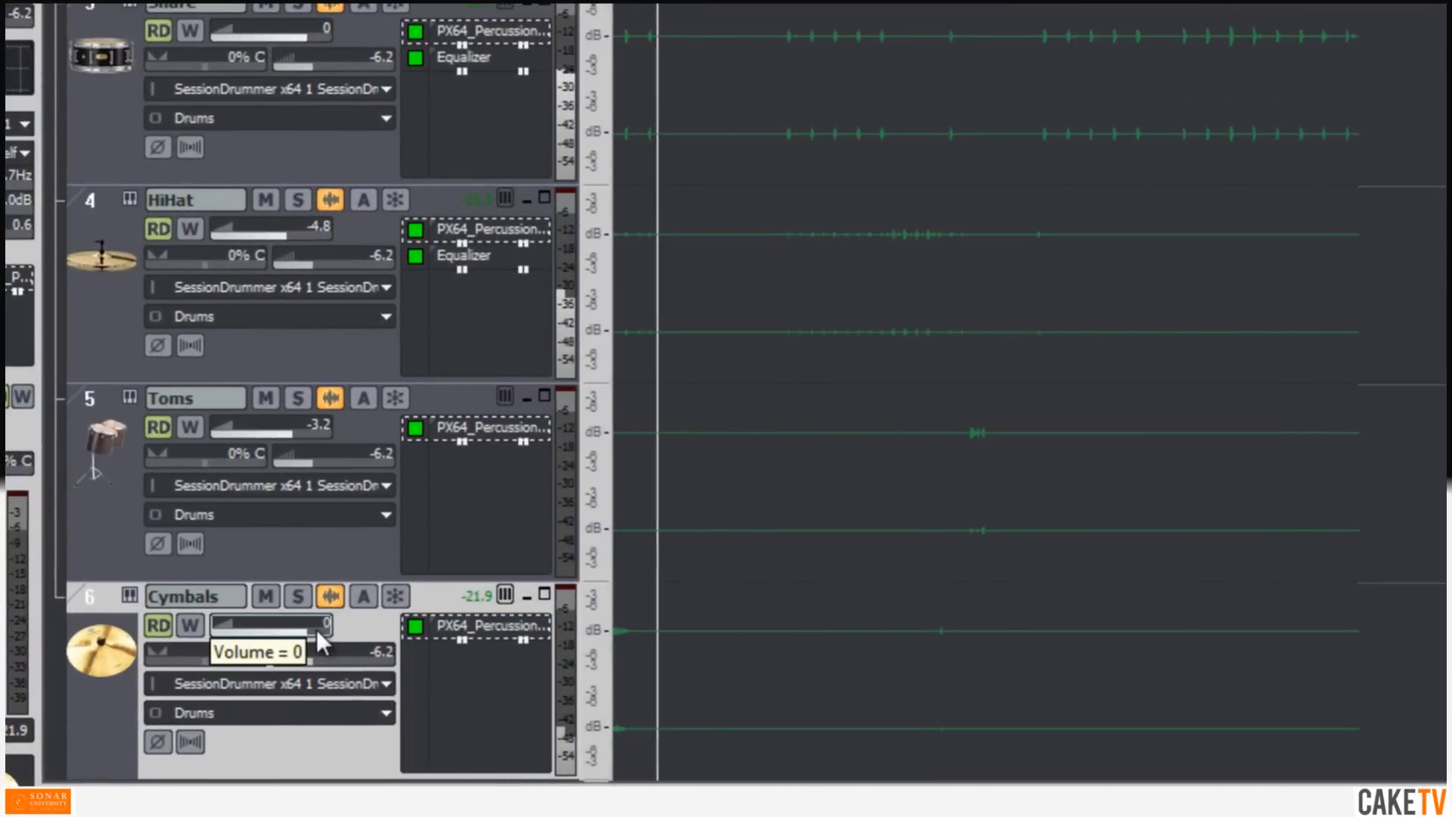
Step: Lower the Cymbals track volume to -7.0 and show the Master and Drums buses below the tracks
scroll(316, 629, down, 6)
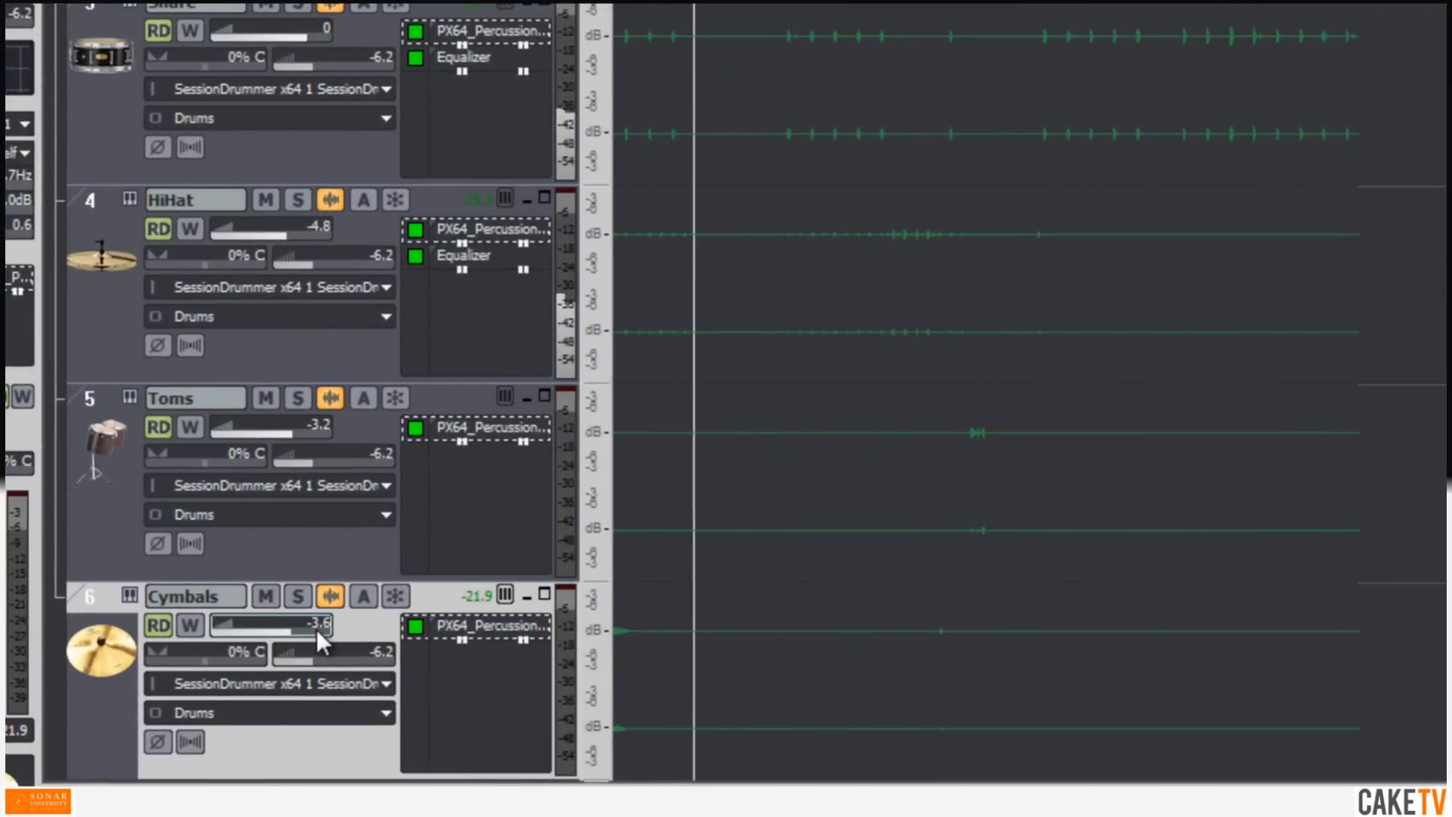
scroll(316, 629, down, 2)
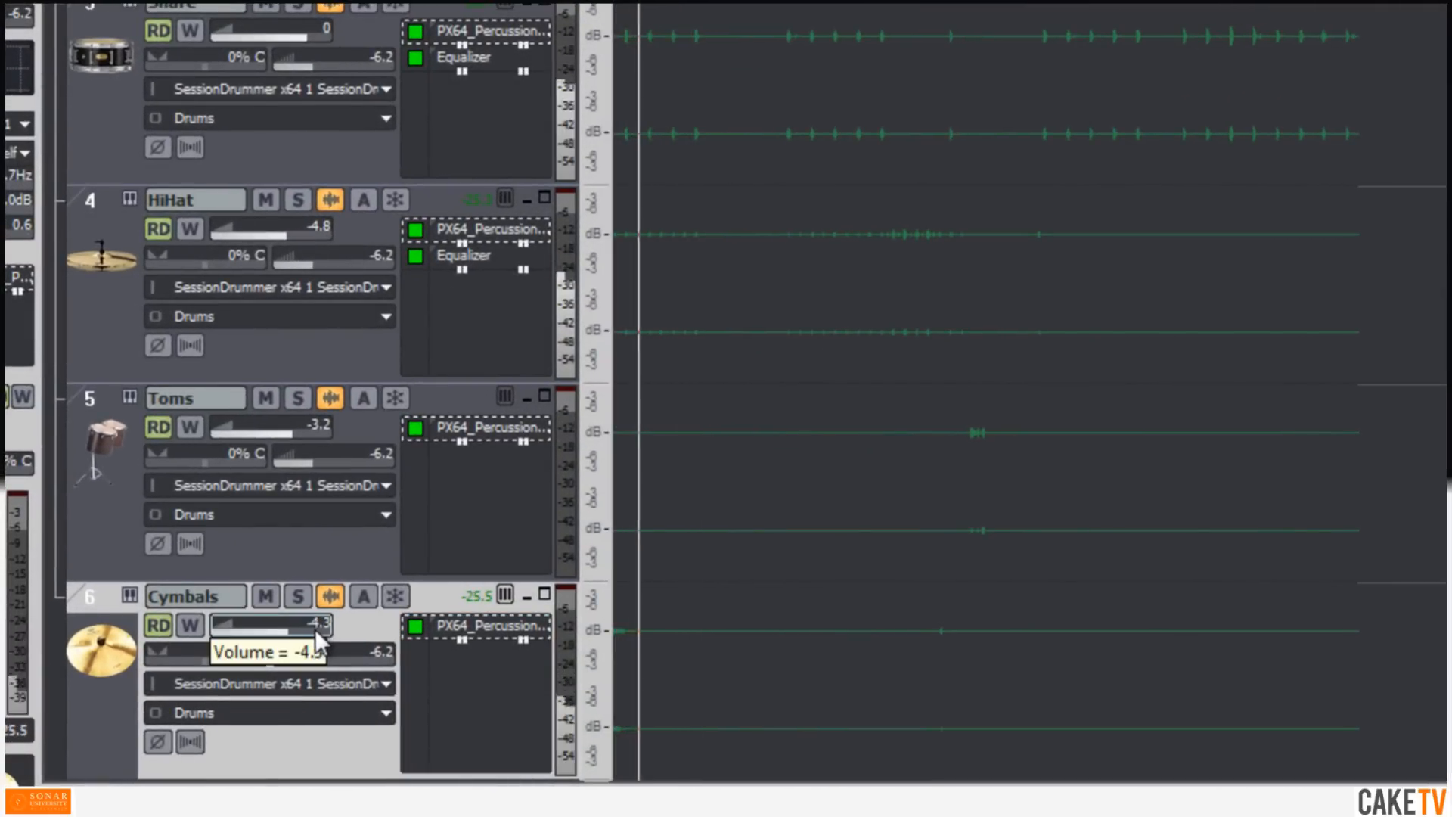
scroll(316, 628, down, 4)
scroll(316, 628, down, 1)
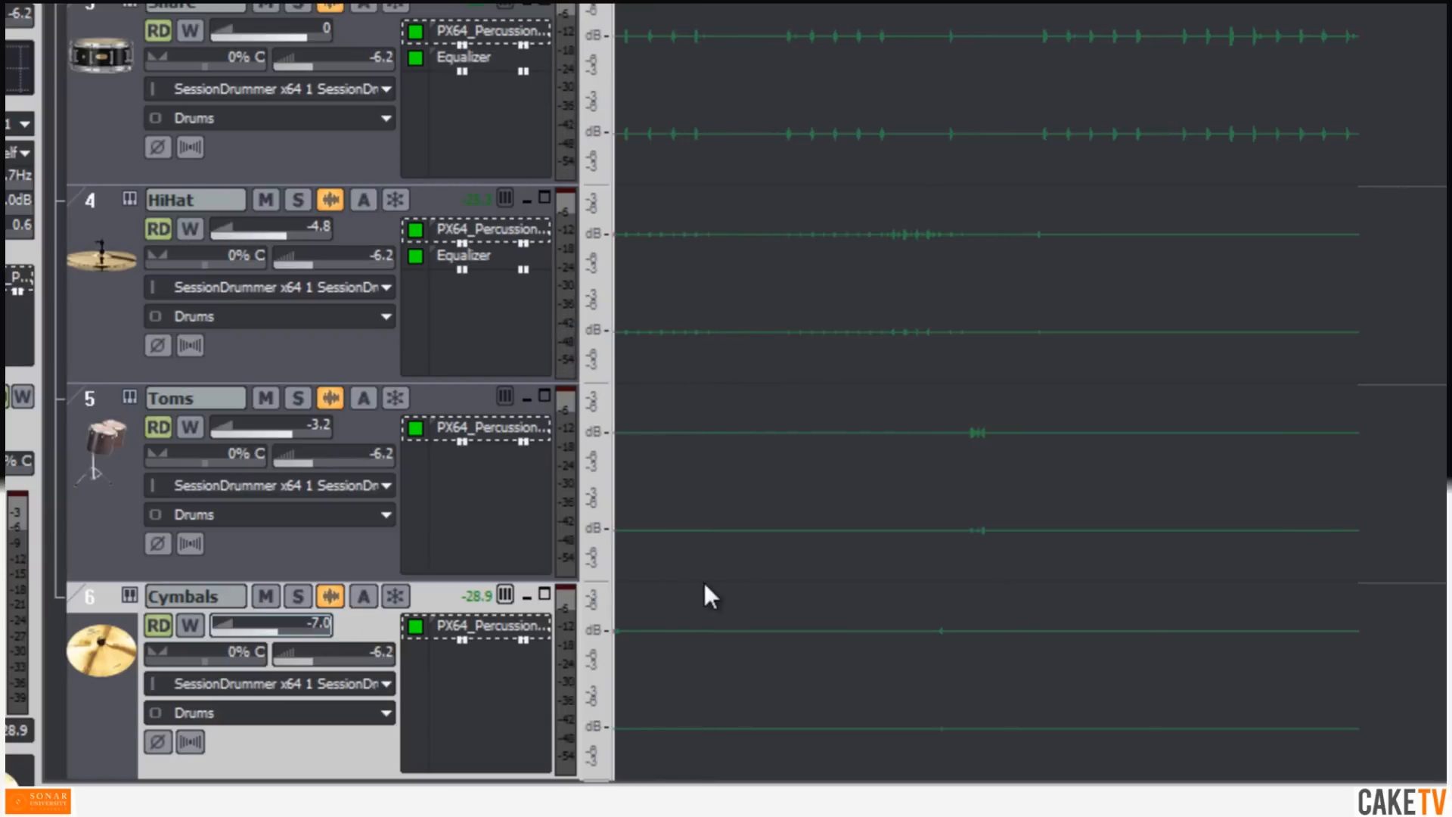
key(b)
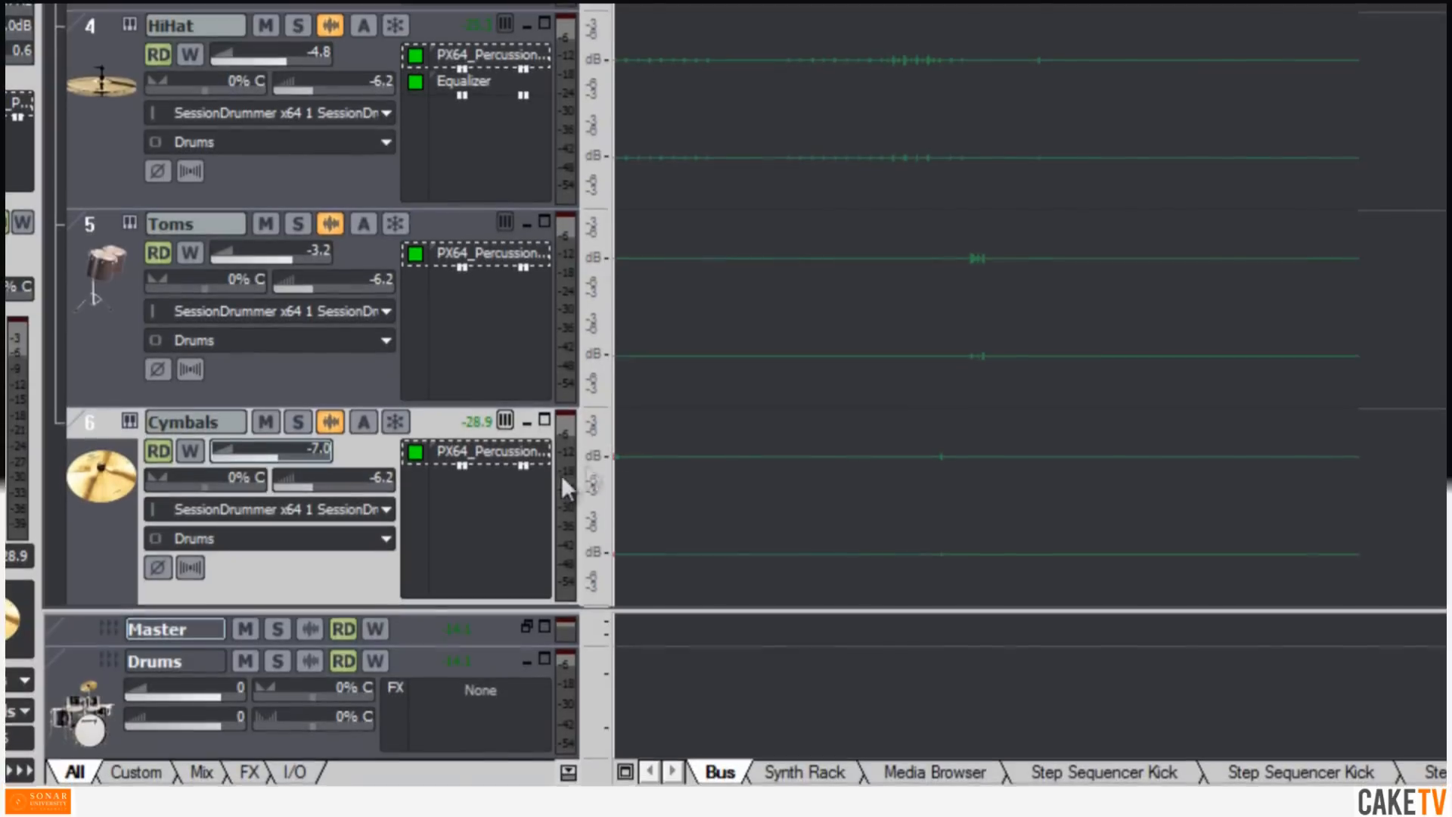
Step: Bypass and re-enable all track effects bins twice during playback to compare the processed and dry drums
right_click(470, 513)
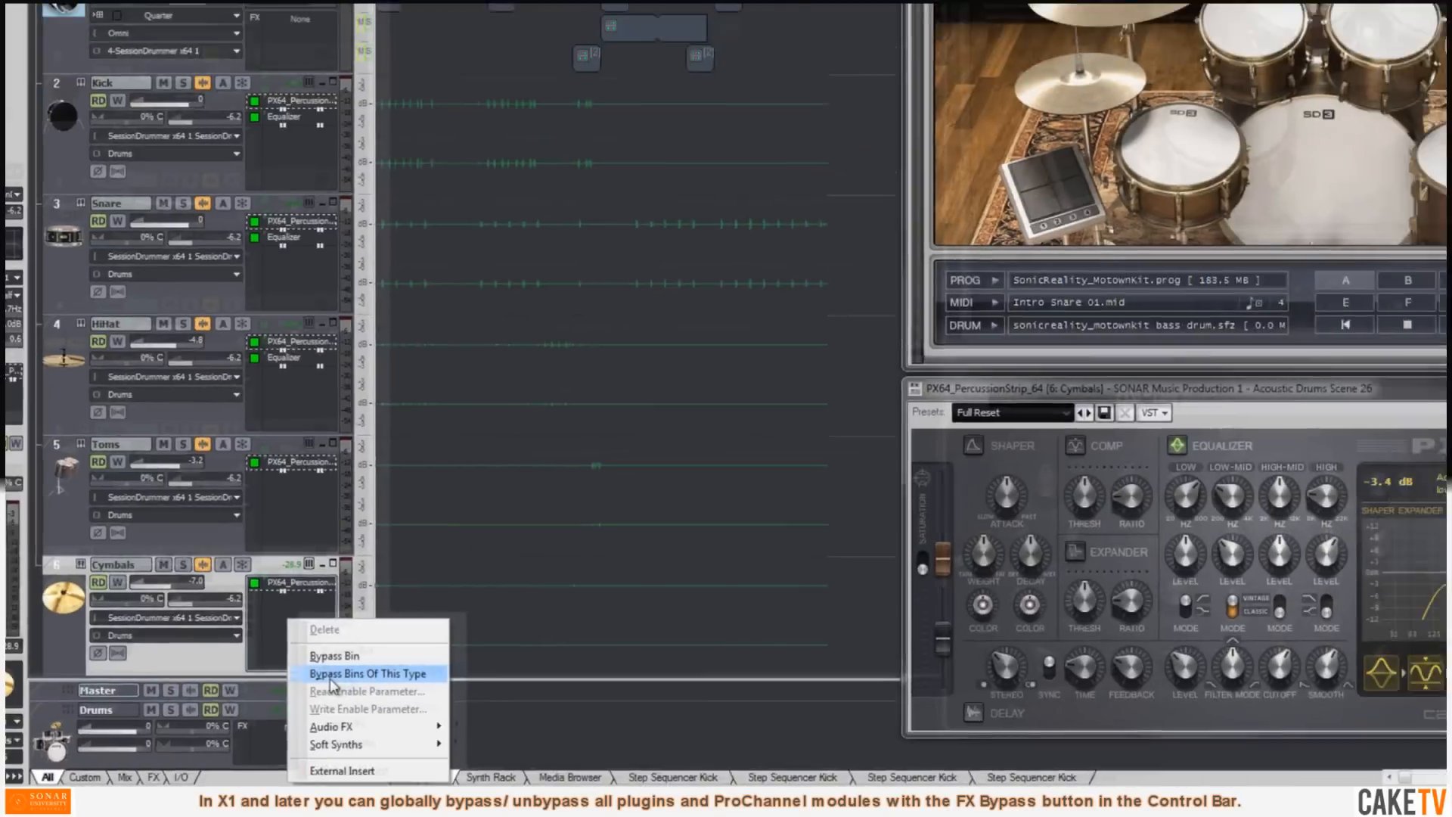
click(538, 605)
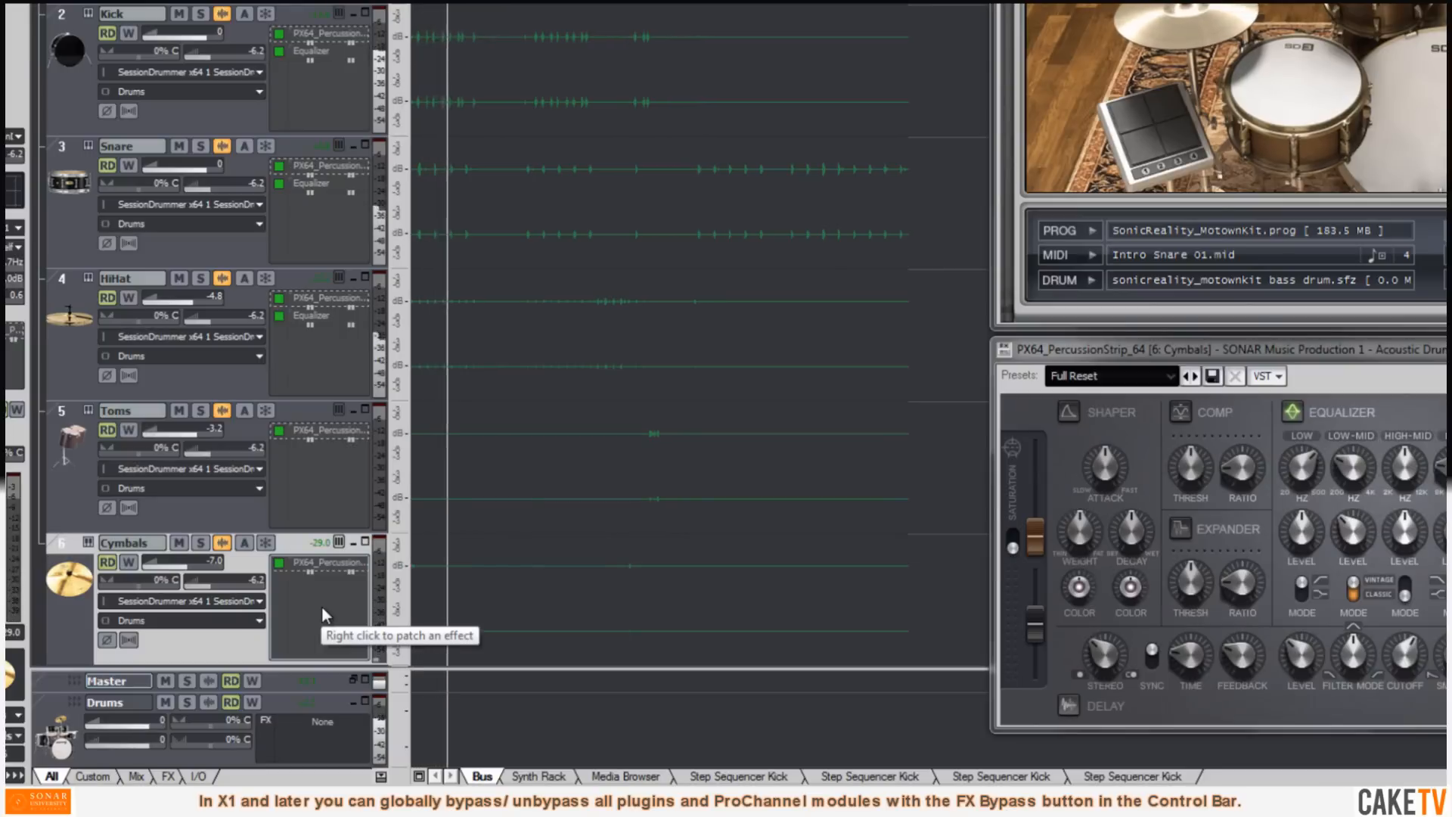
right_click(322, 607)
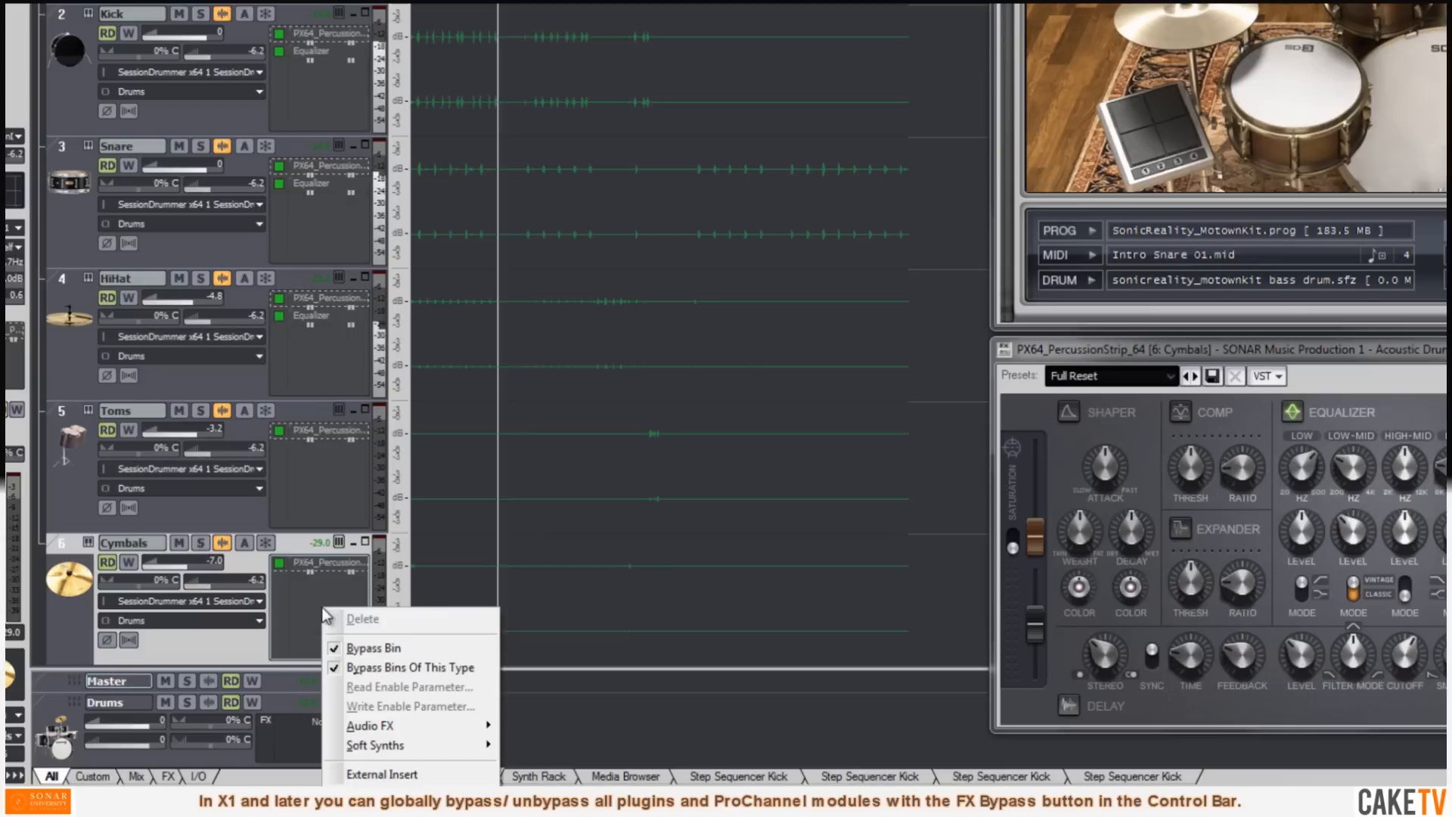
click(392, 670)
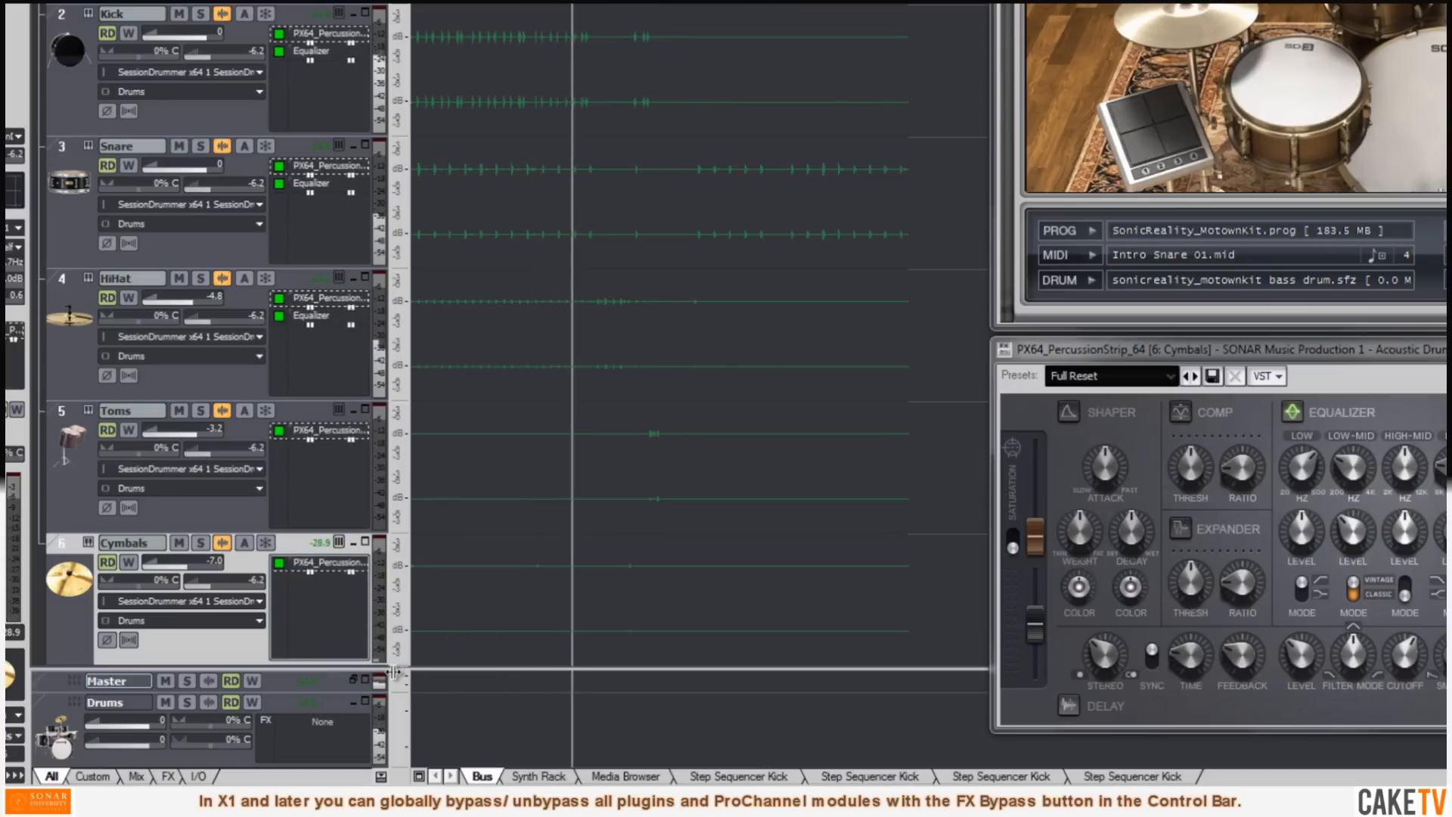
right_click(324, 606)
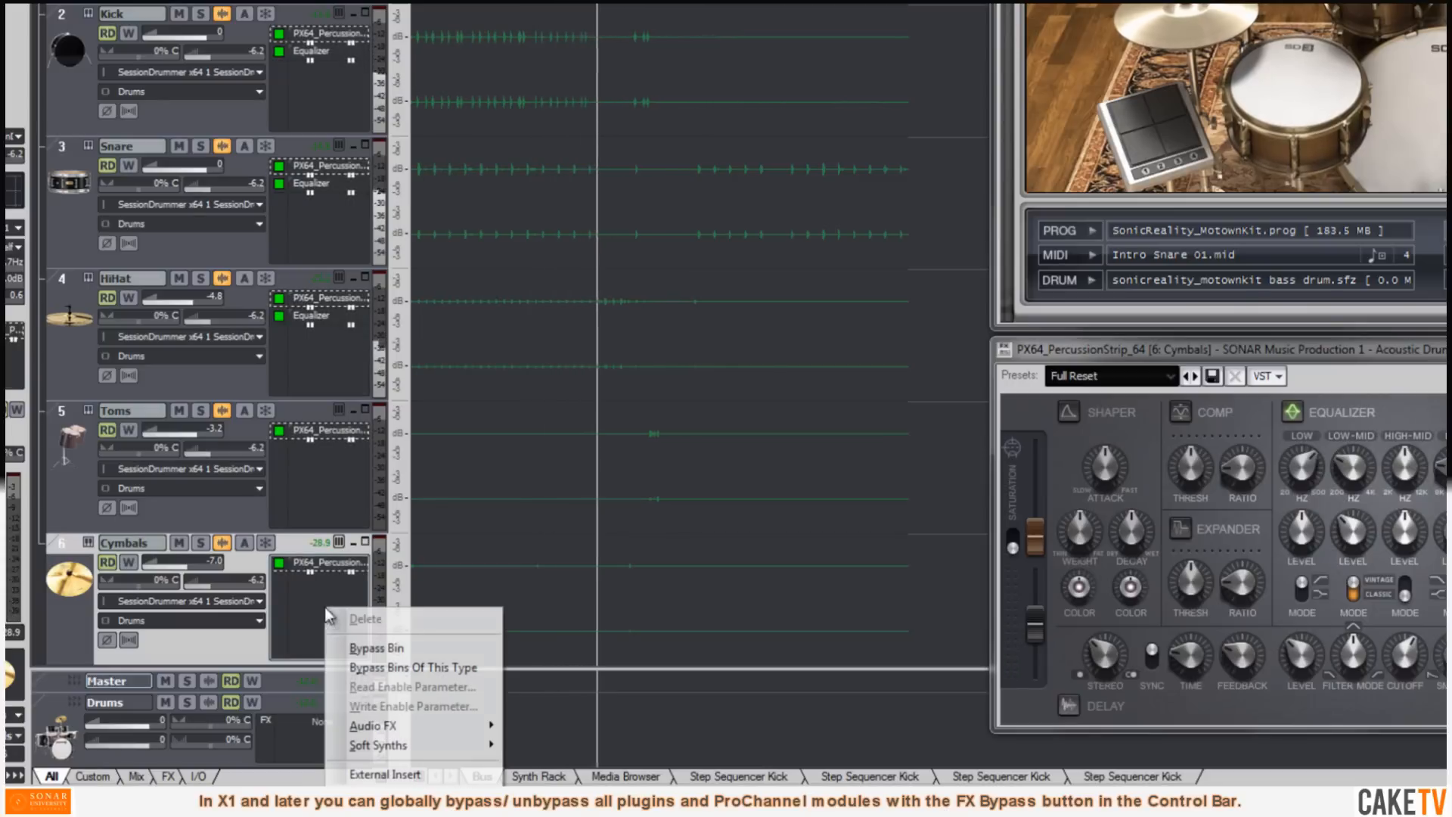
click(371, 665)
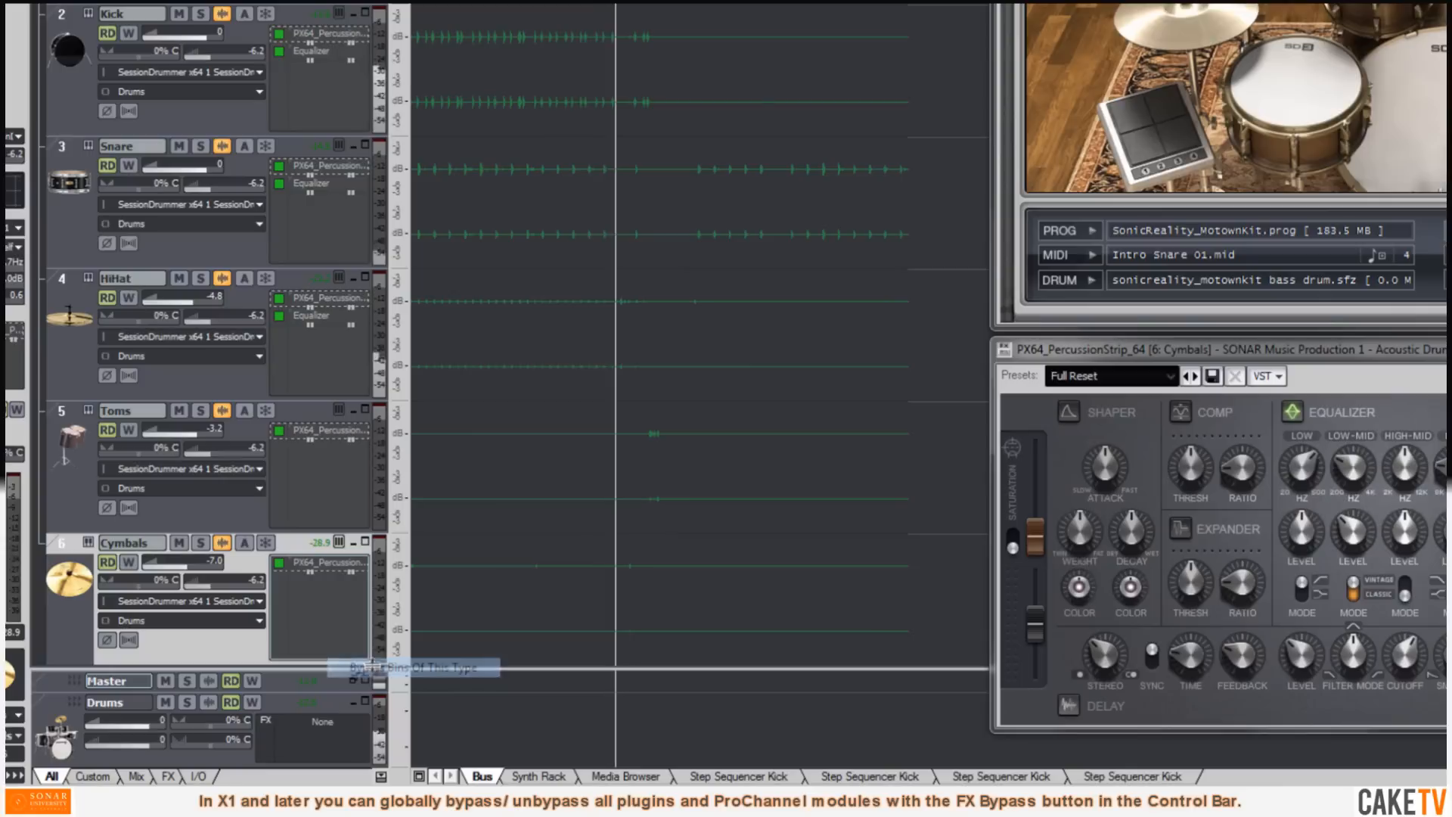
right_click(315, 606)
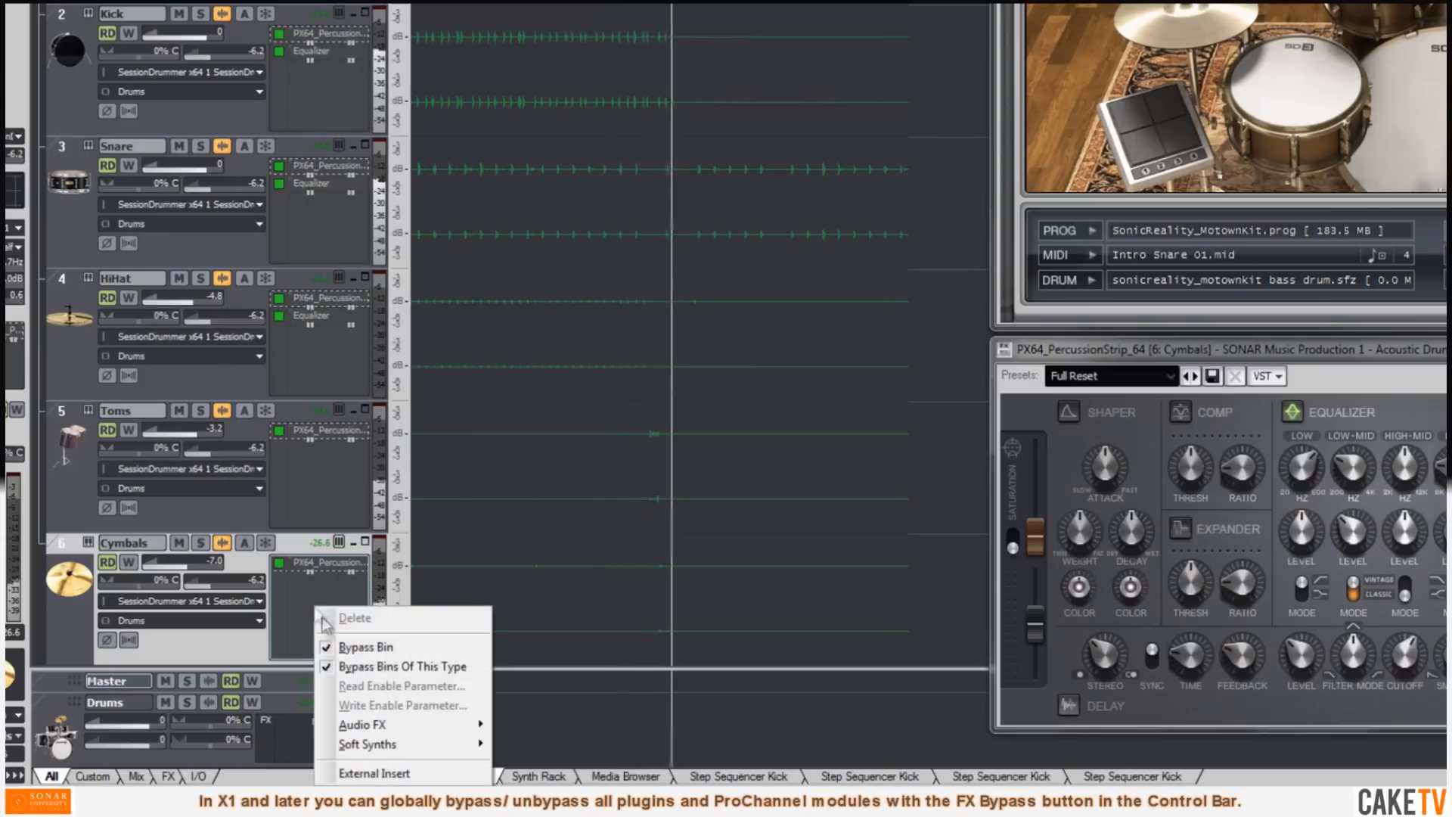
click(369, 667)
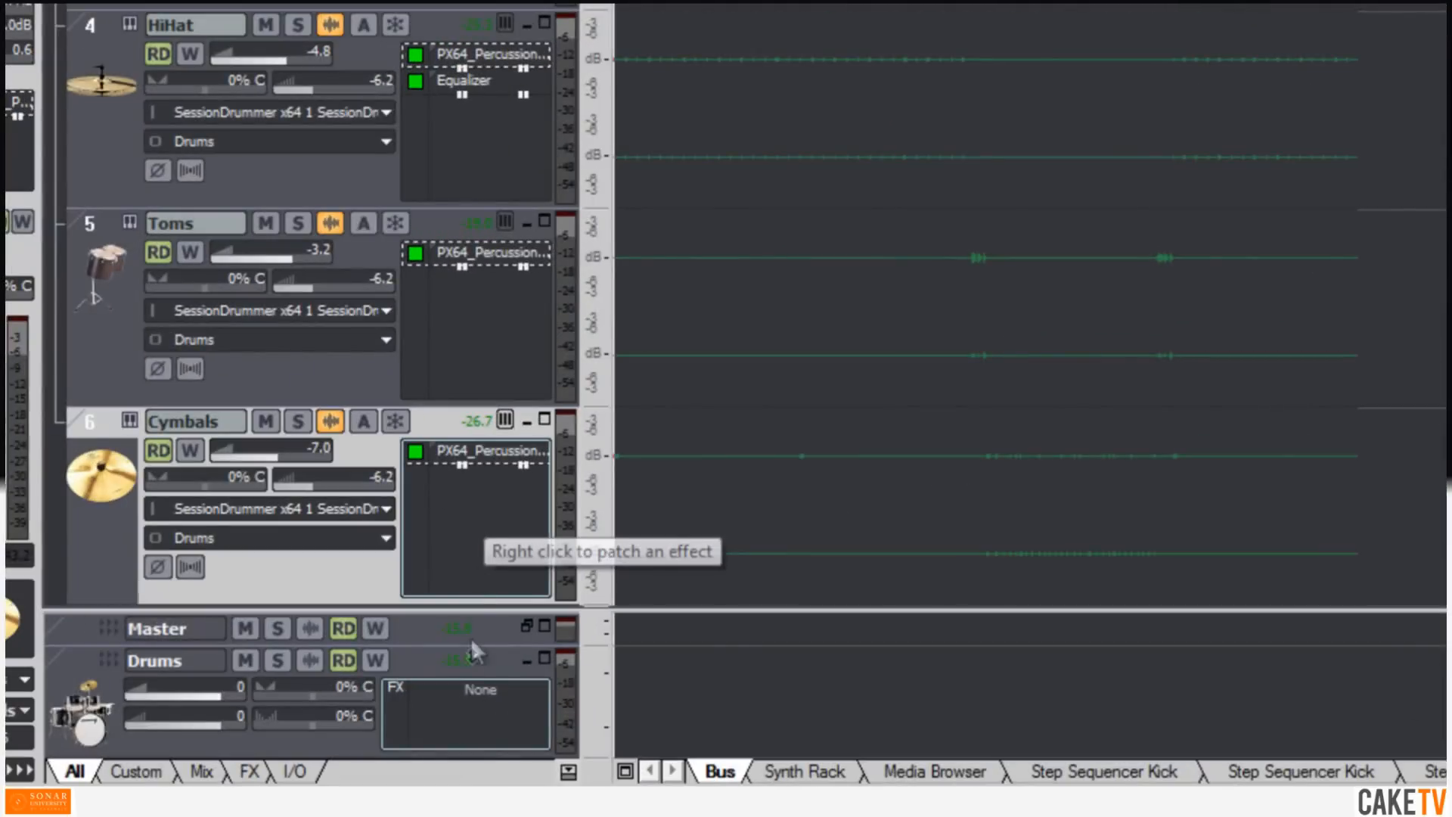
Step: Insert the PX64_PercussionStrip_64 effect on the Drums bus
right_click(469, 719)
mouse_move(643, 633)
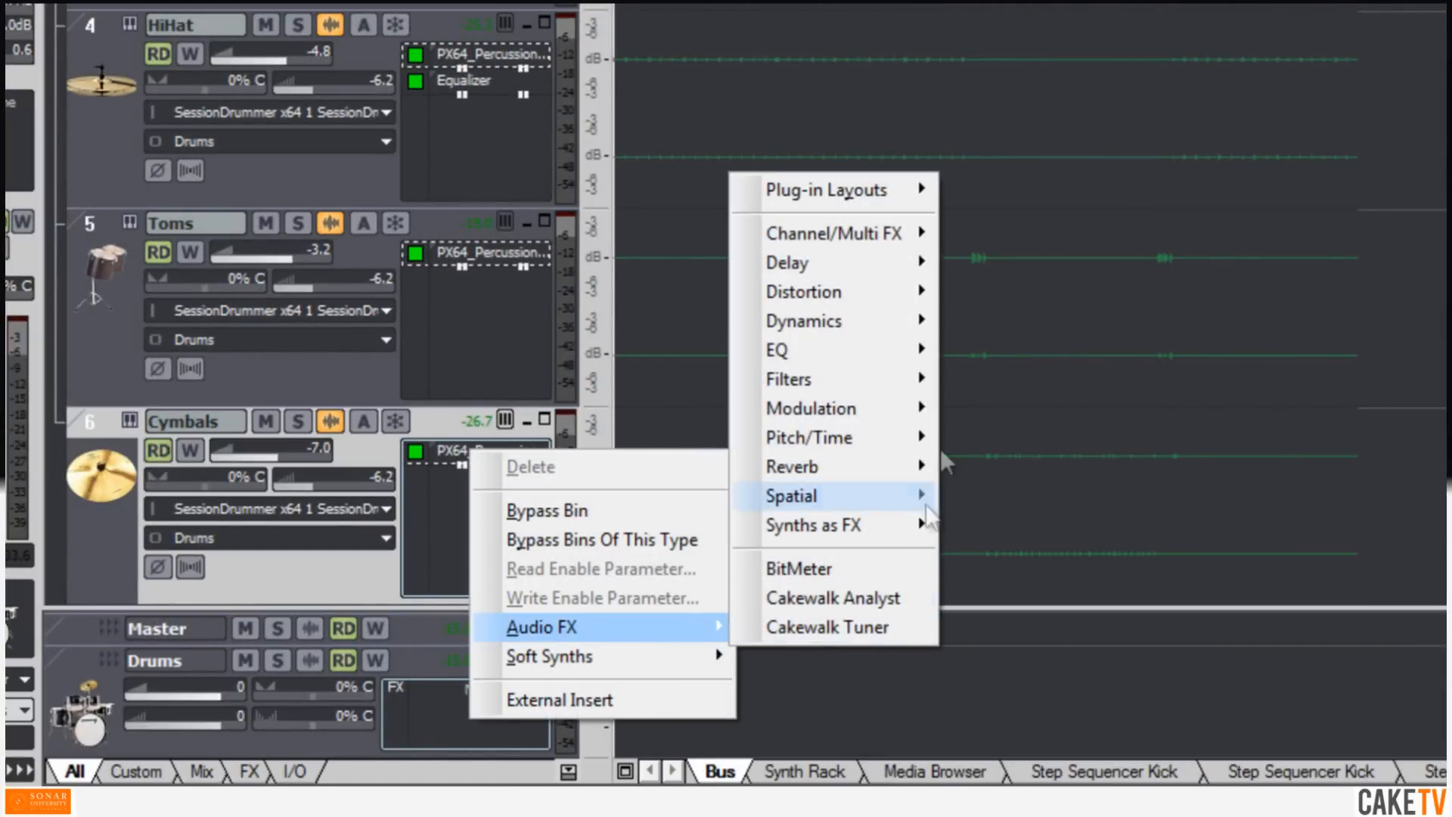
mouse_move(905, 233)
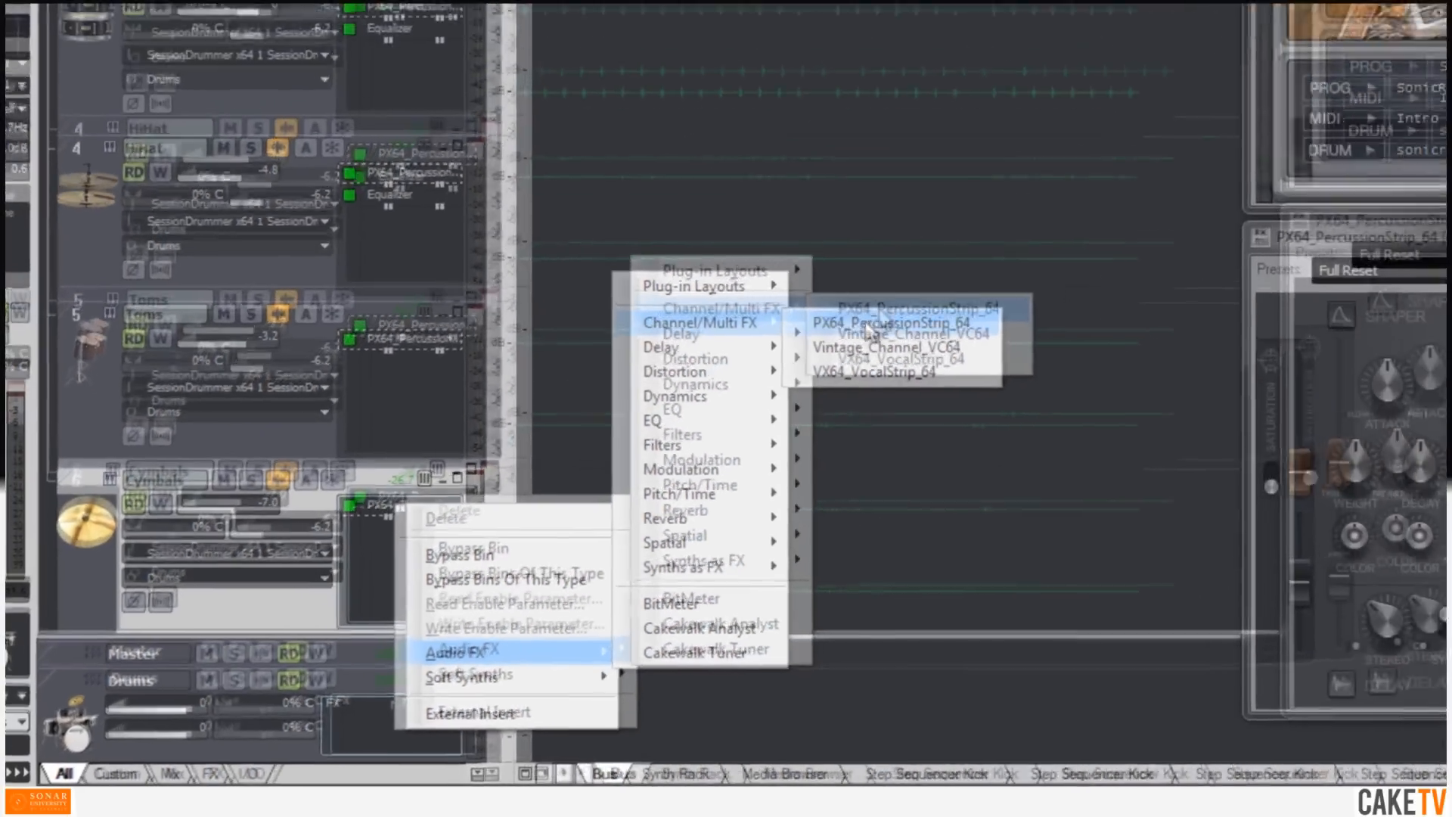
click(868, 330)
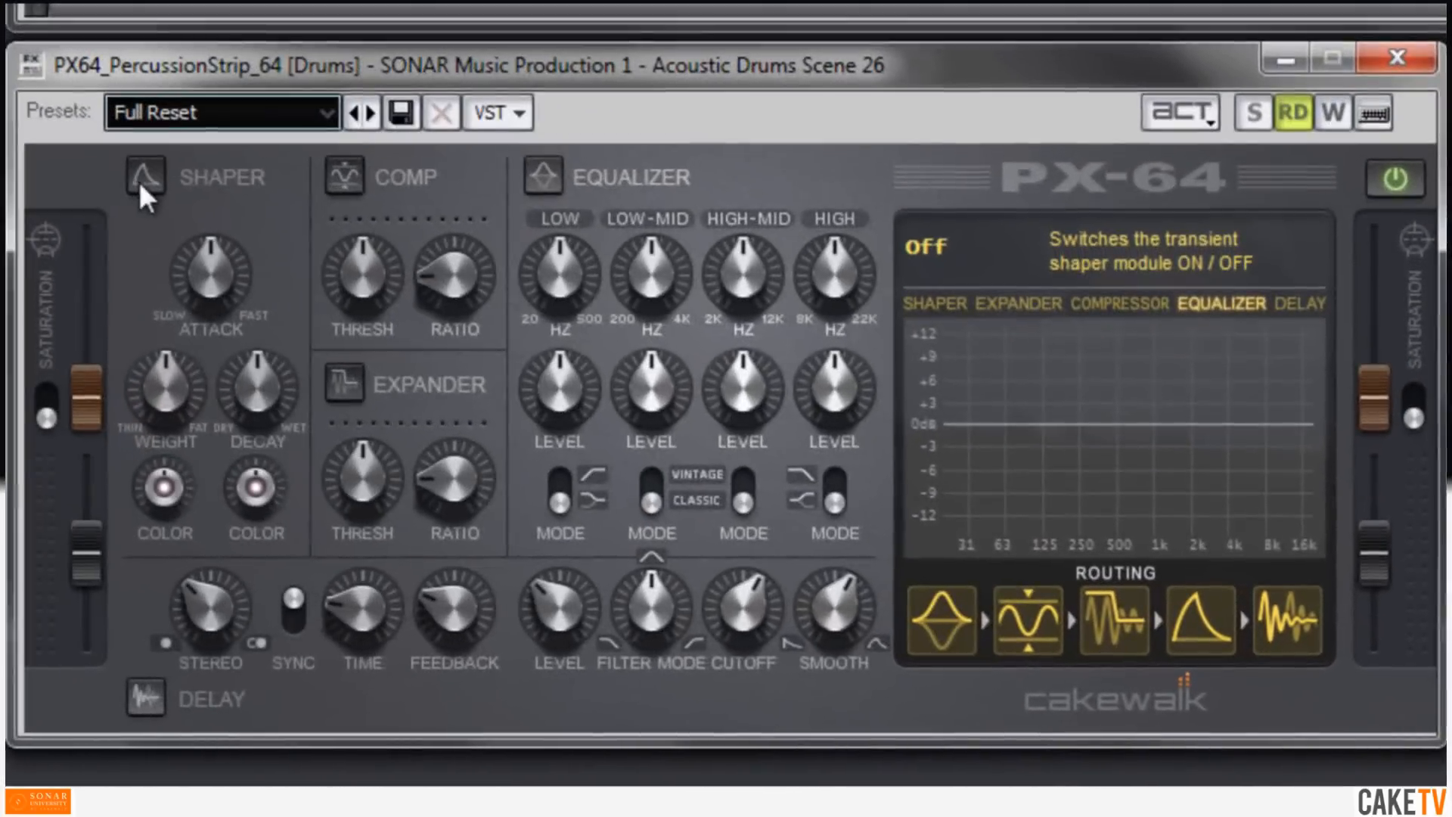
Step: Enable the Drums strip's shaper, place it first in the routing, and raise its decay
click(146, 178)
drag(1164, 591, 950, 625)
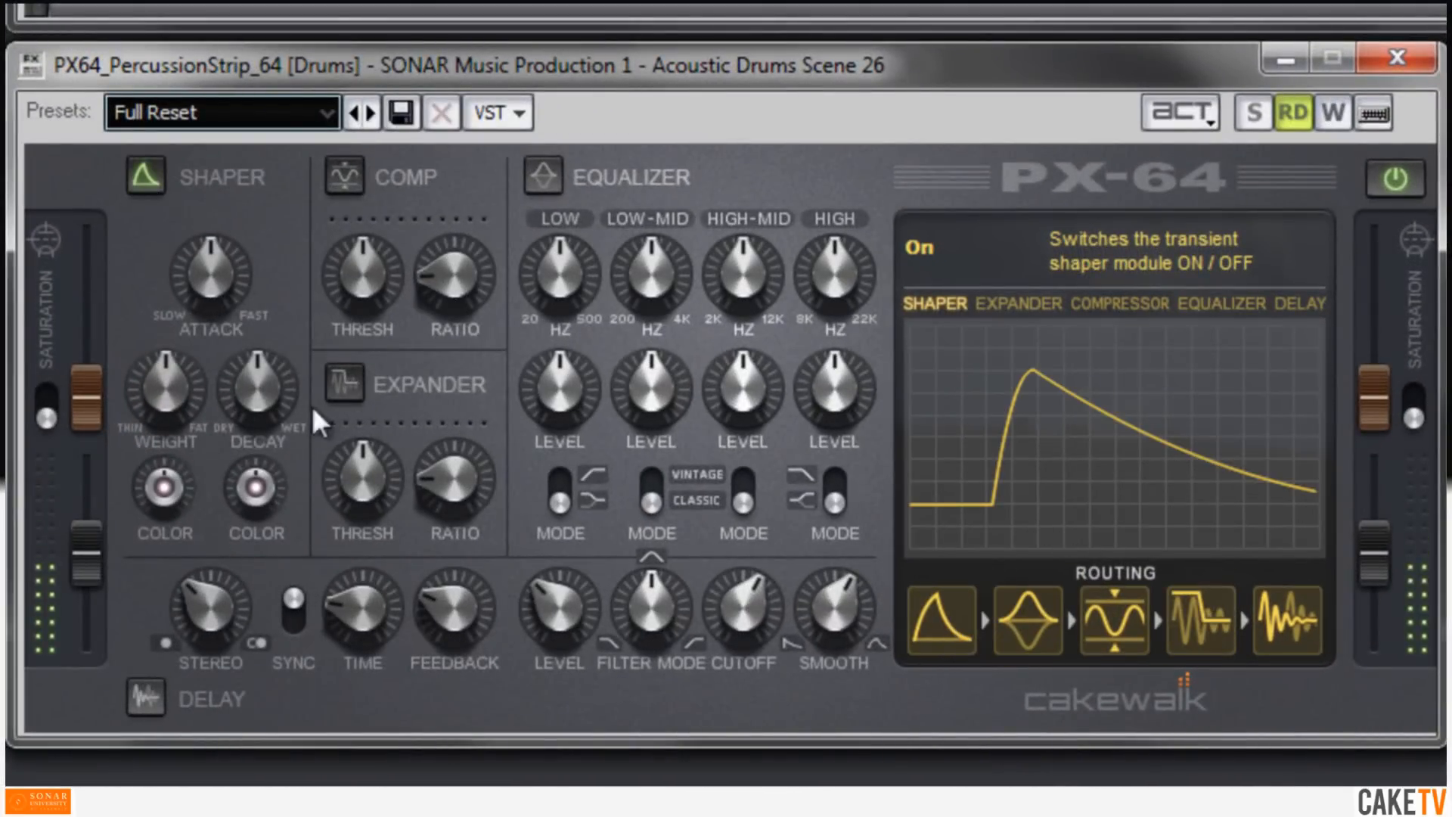
drag(253, 398, 258, 275)
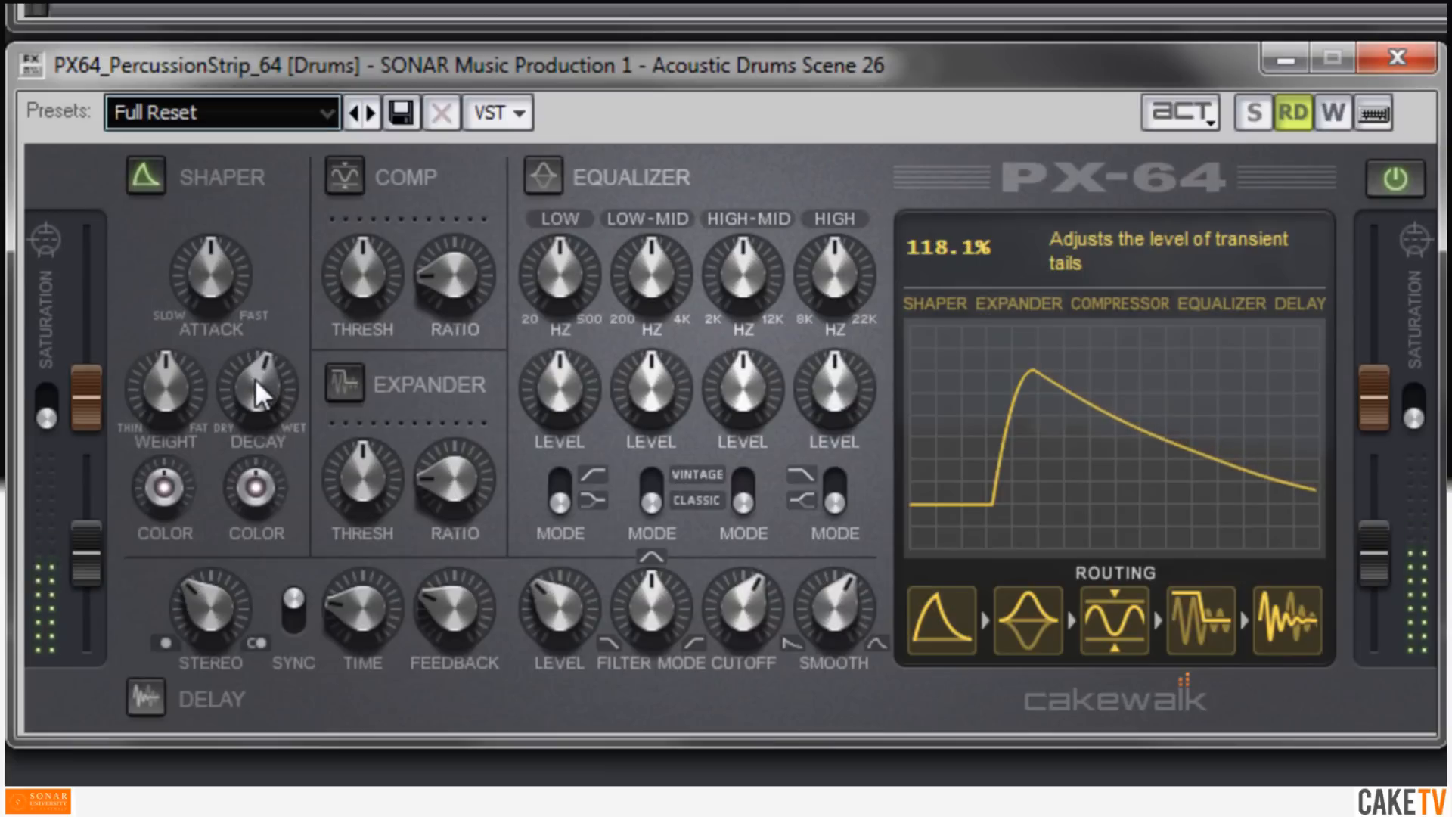
Step: Set the shaper's weight to 149.5%, shifting the weight color to orange and the decay color to blue
drag(256, 381, 293, 501)
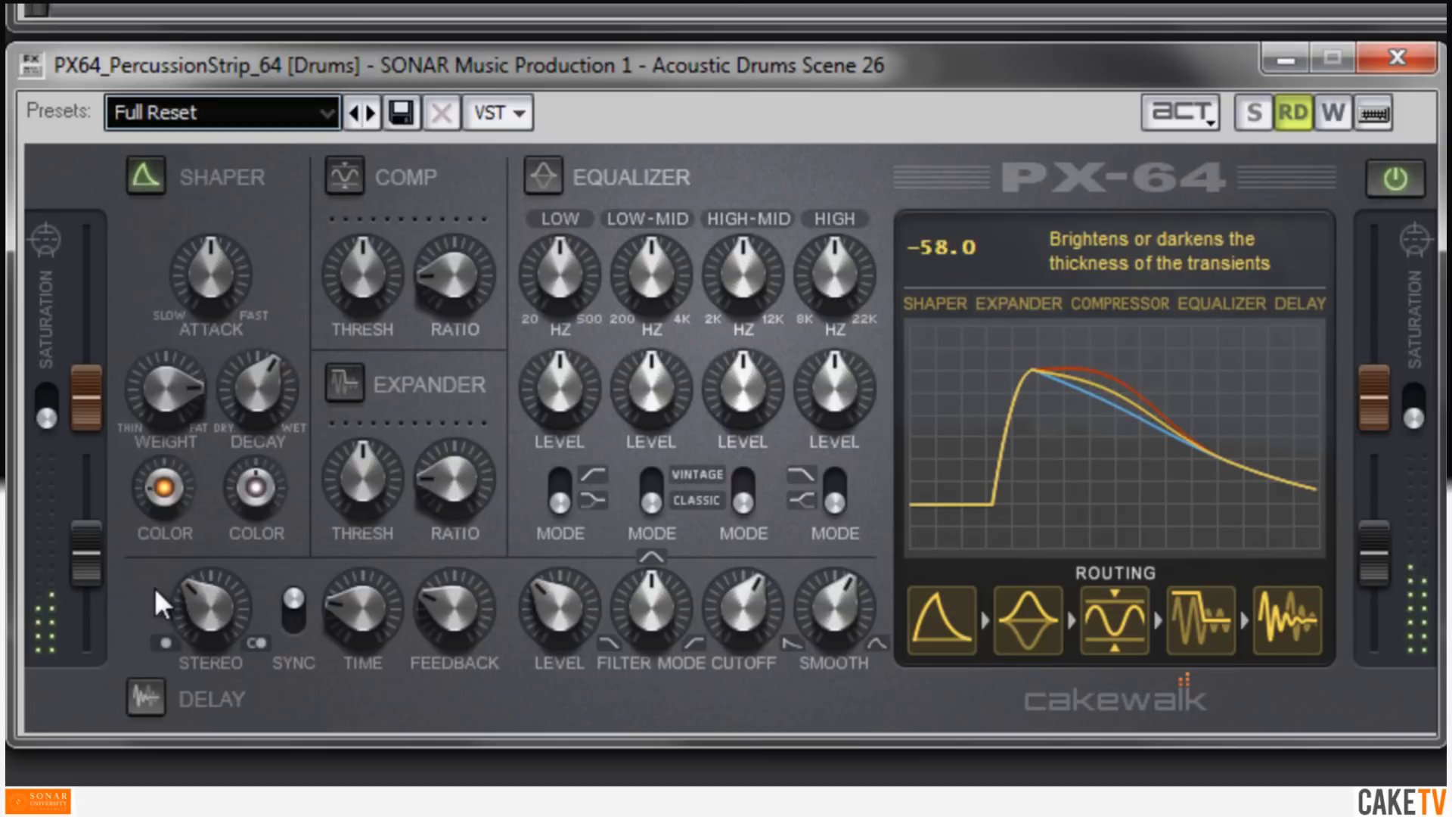
drag(159, 569, 156, 546)
drag(176, 406, 201, 584)
drag(265, 511, 165, 363)
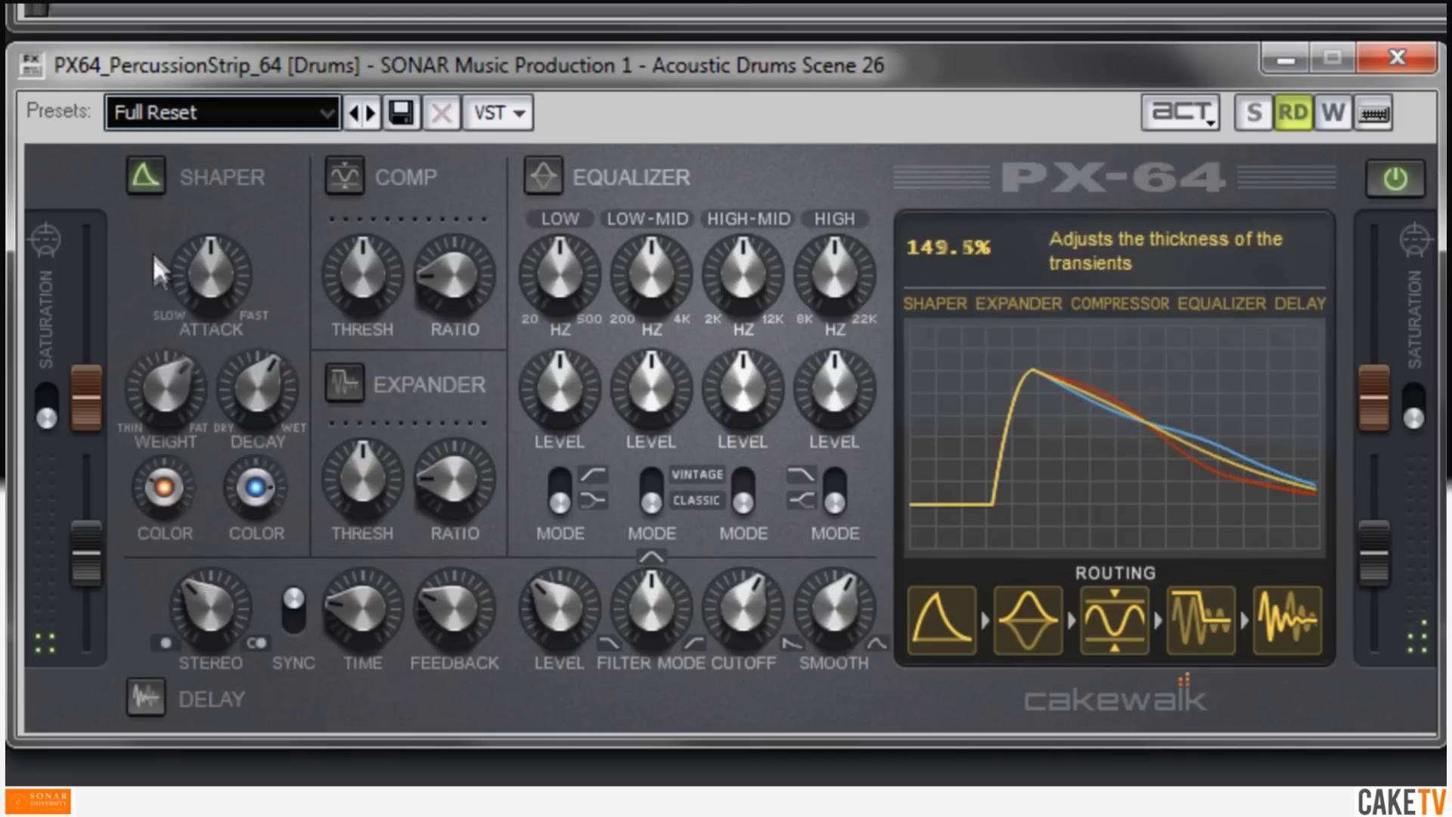
Step: Switch the shaper off and enable the compressor with a reduced ratio
click(155, 171)
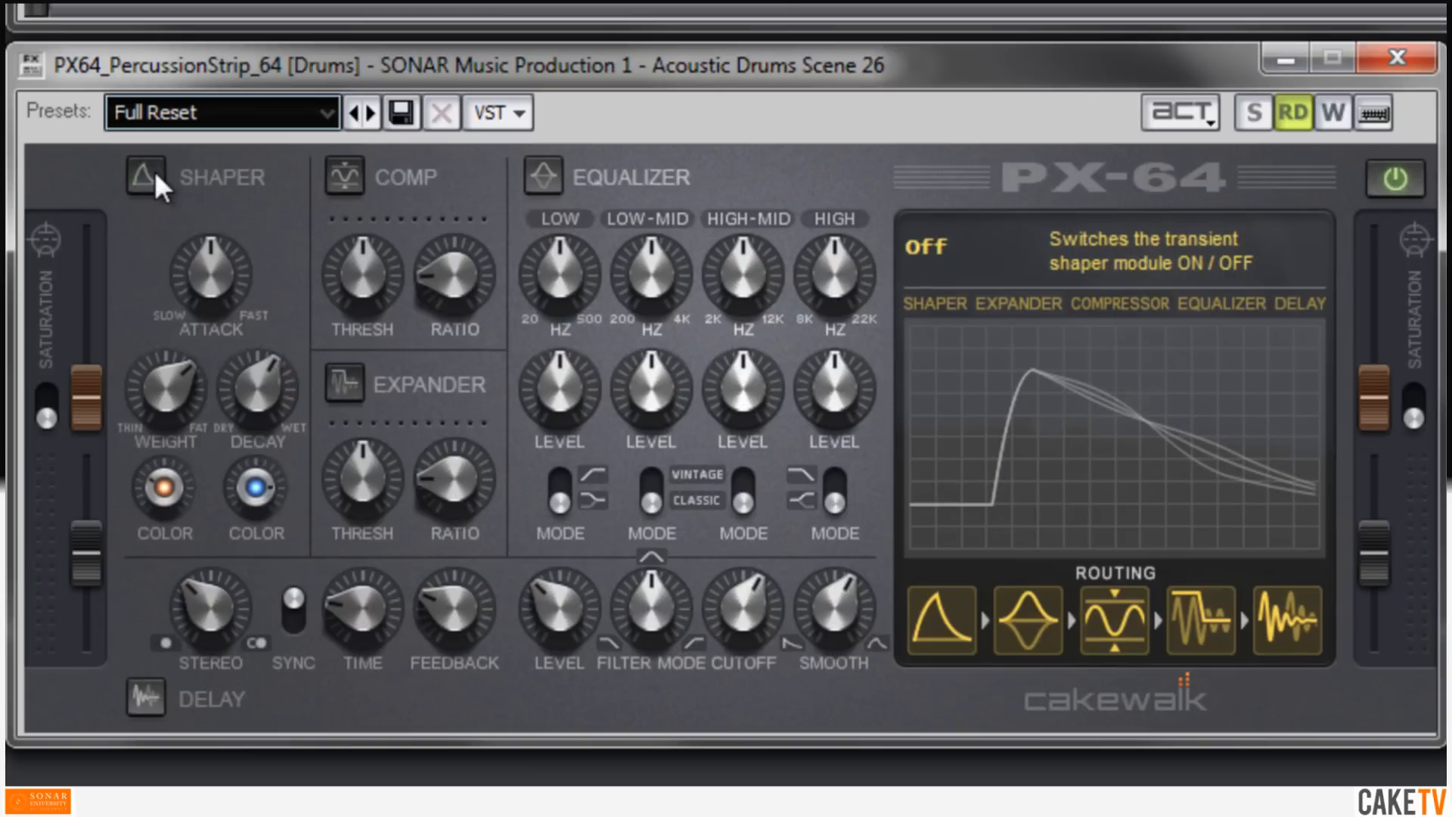
click(352, 179)
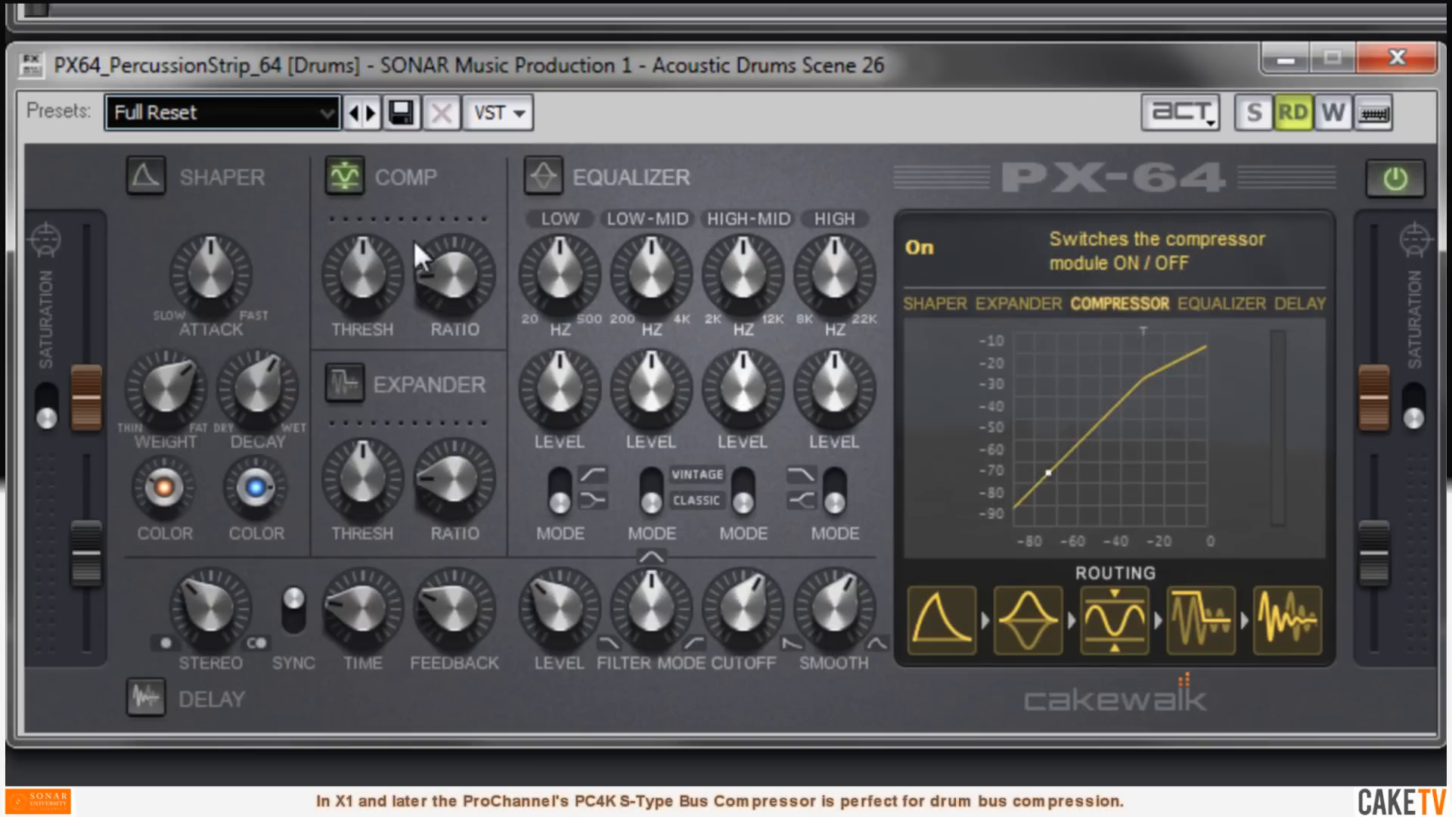
drag(434, 293, 352, 117)
Step: Set the Drums bus compressor's threshold to -33.3 dB, and switch the strip off and on to compare
drag(369, 285, 528, 591)
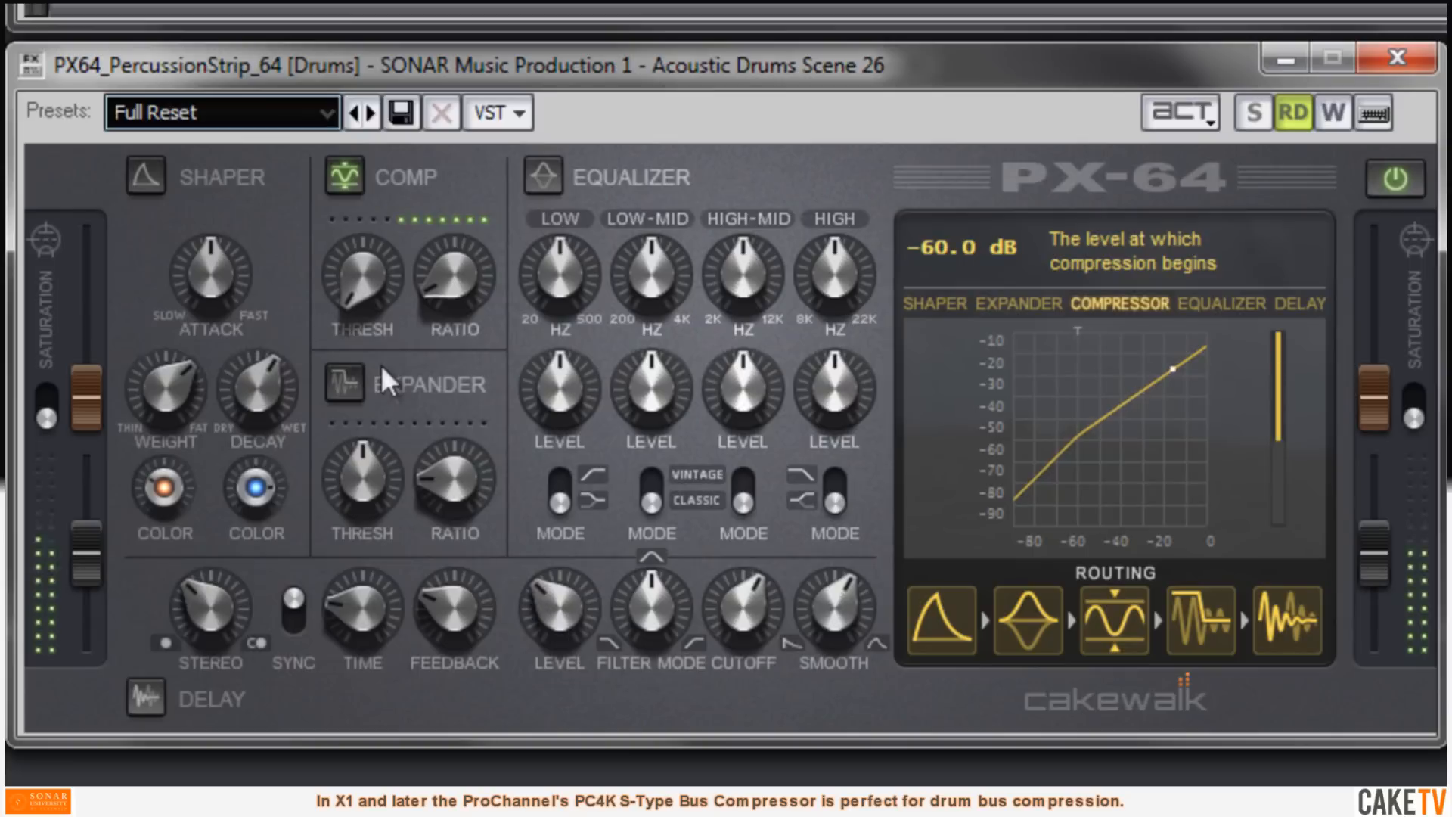
drag(353, 303, 334, 248)
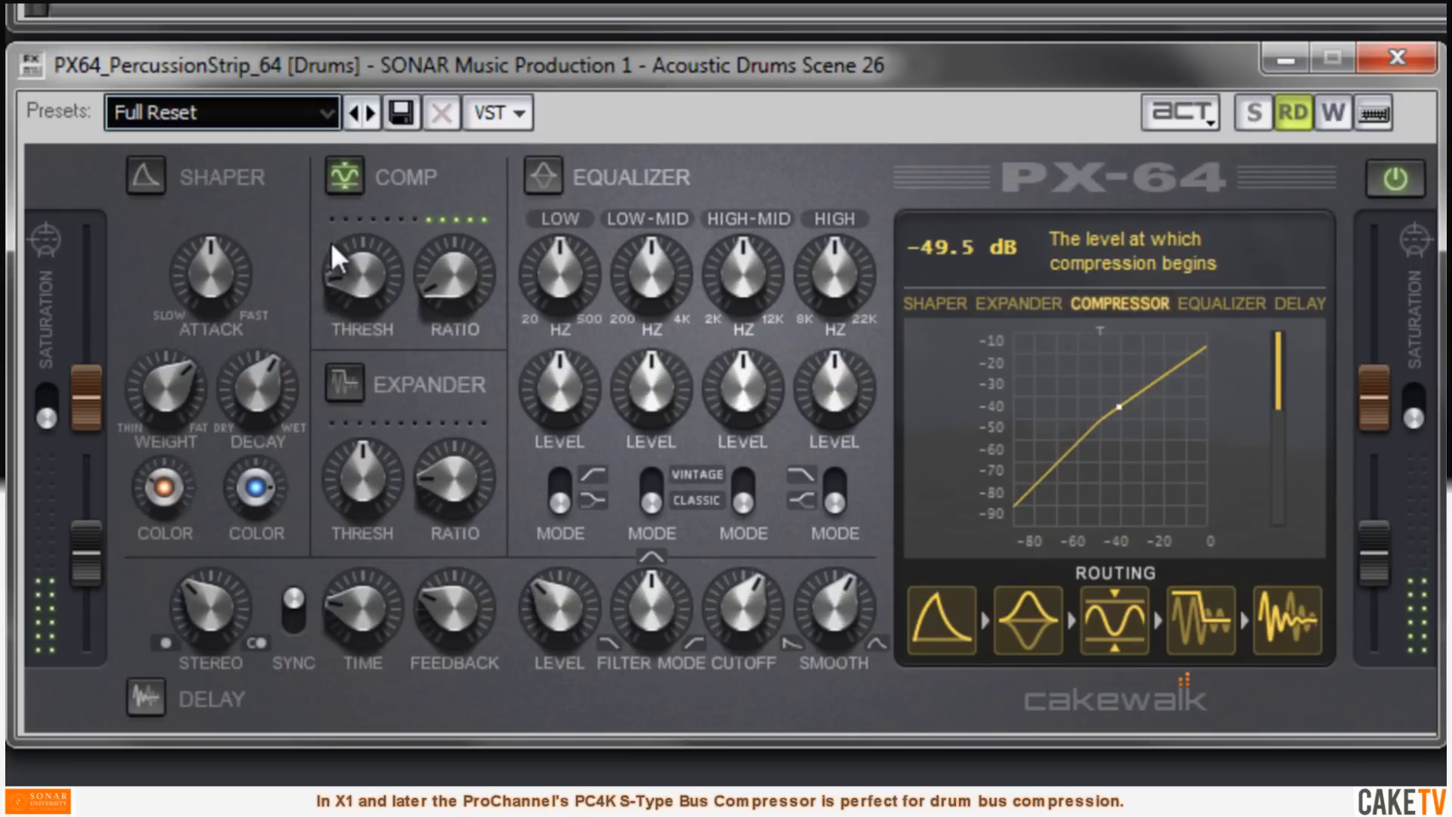
drag(315, 168, 306, 148)
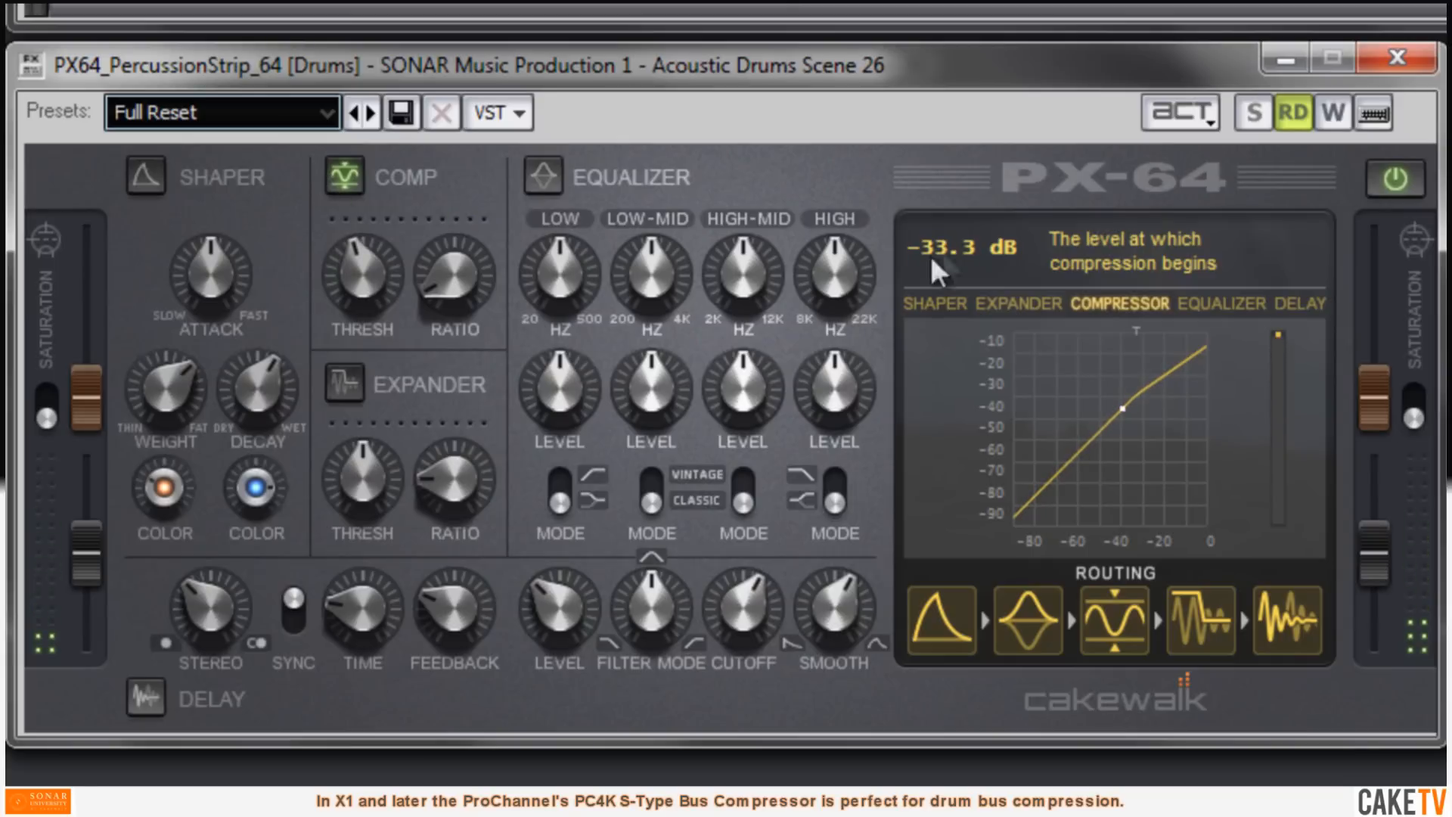
click(1384, 187)
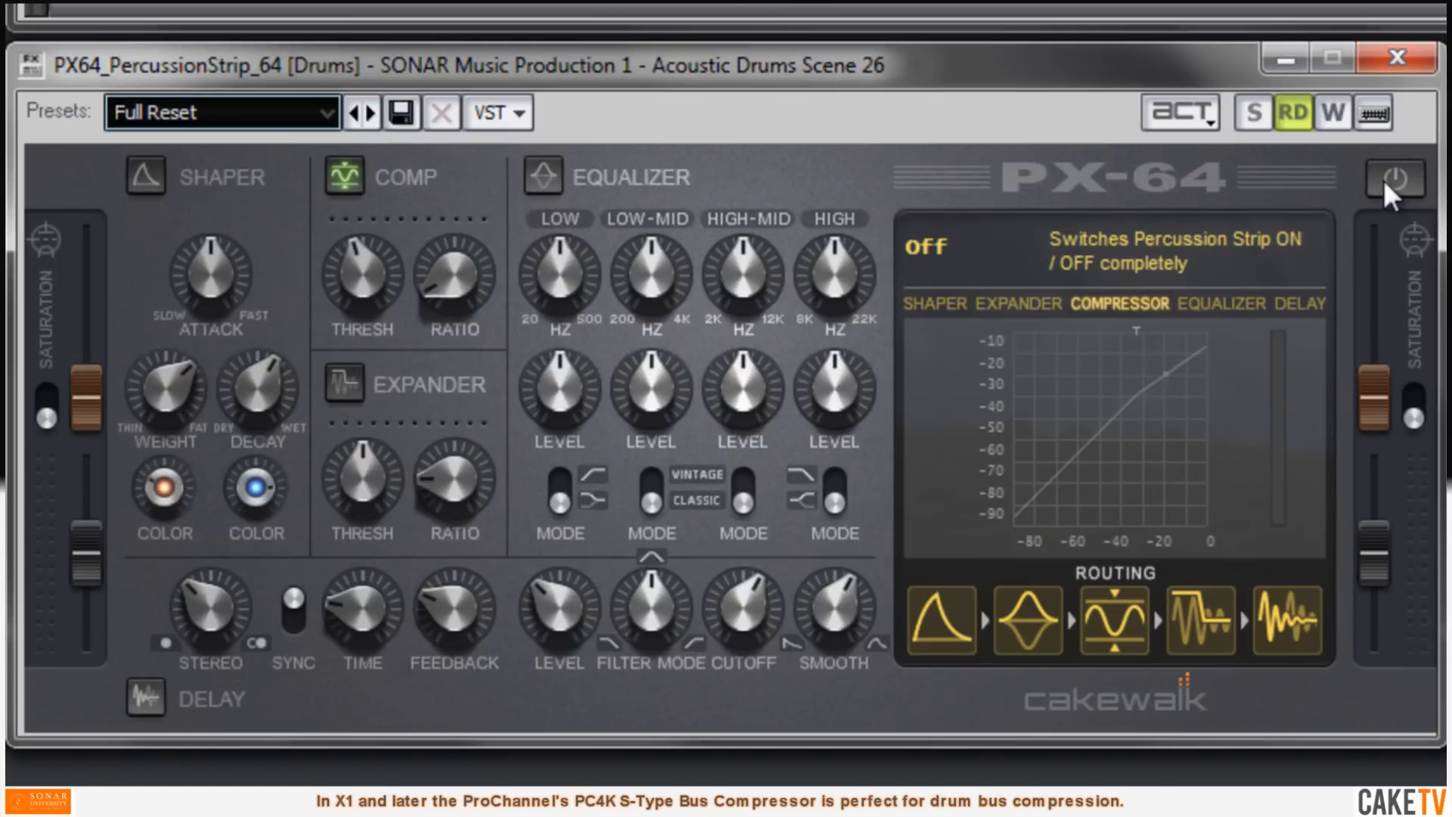
click(1385, 182)
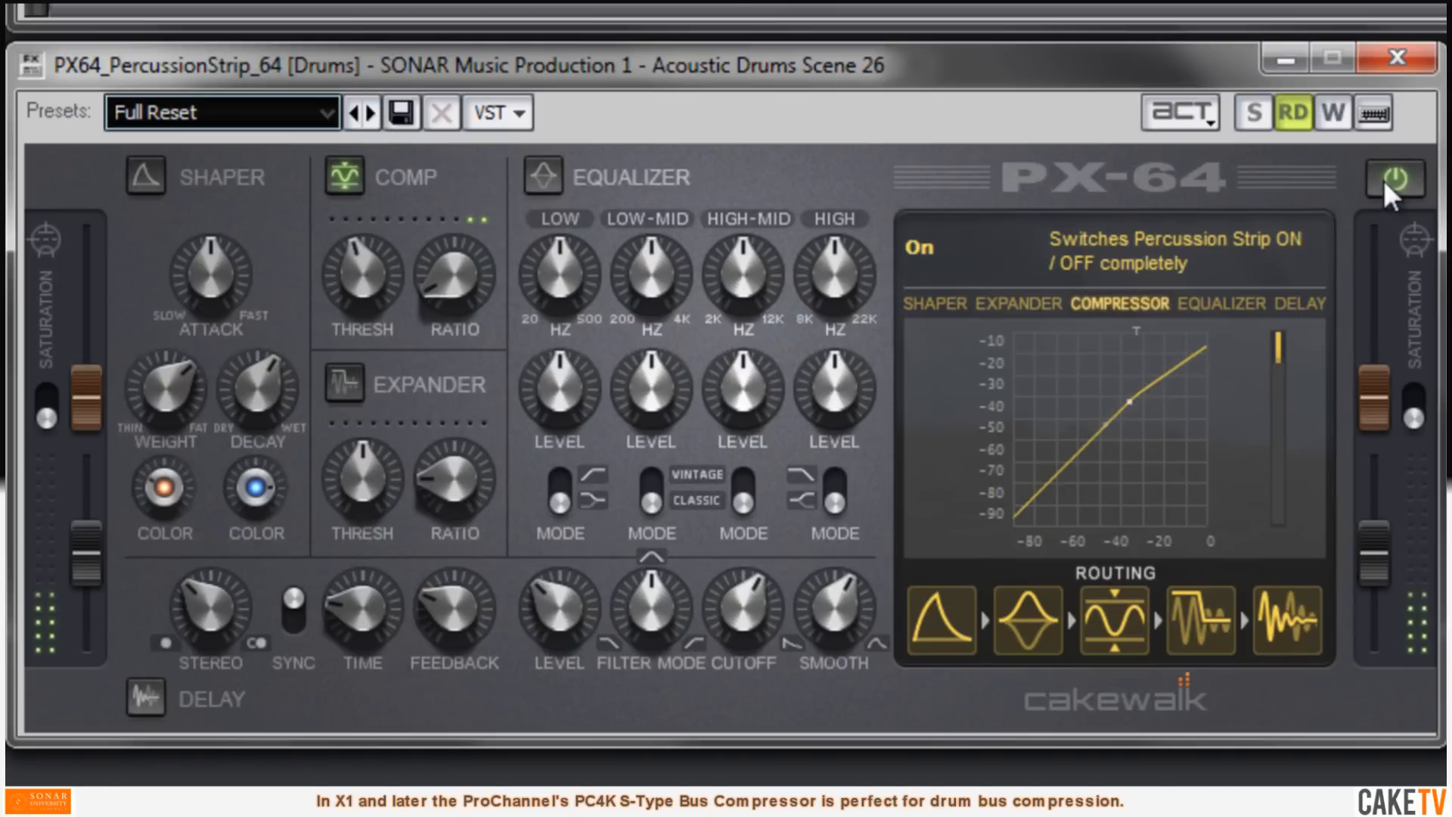